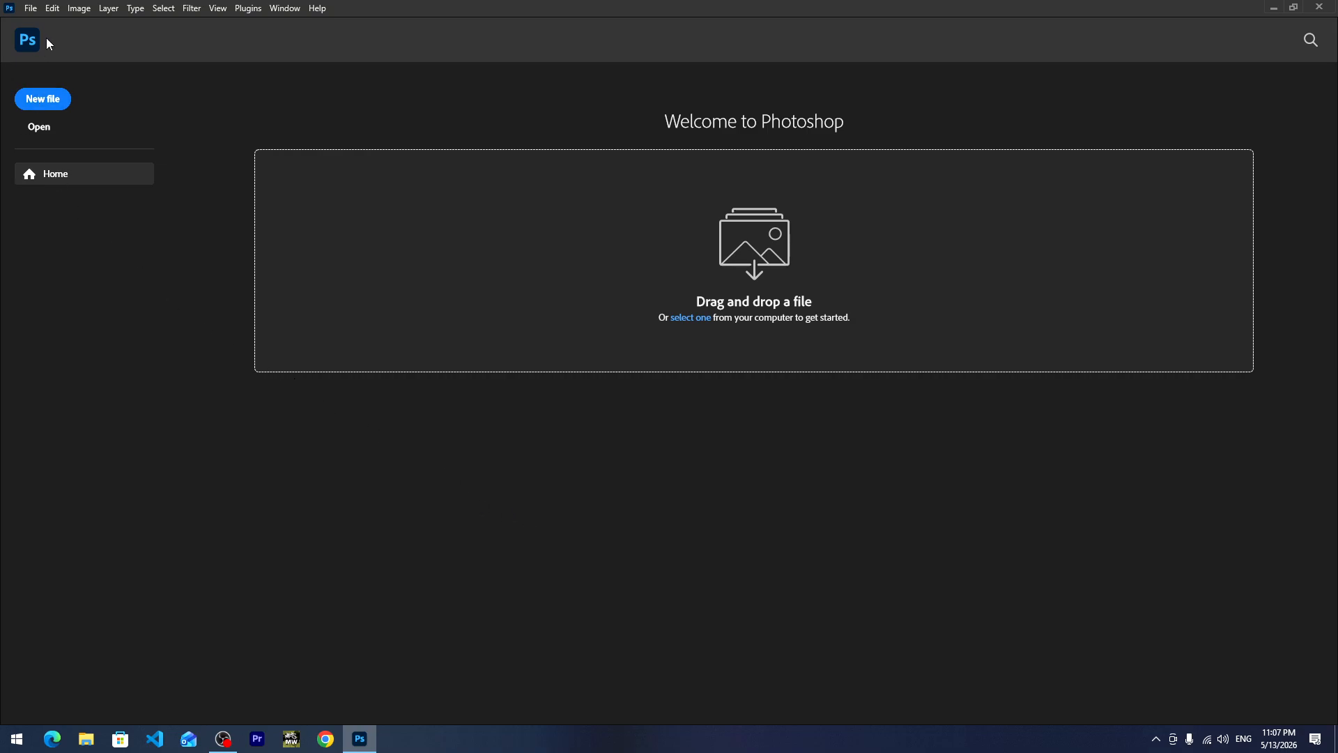
Start a new document with its units in inches, 36 inches wide and 24 inches high.
{"action": "left_click", "coordinate": [32, 9]}
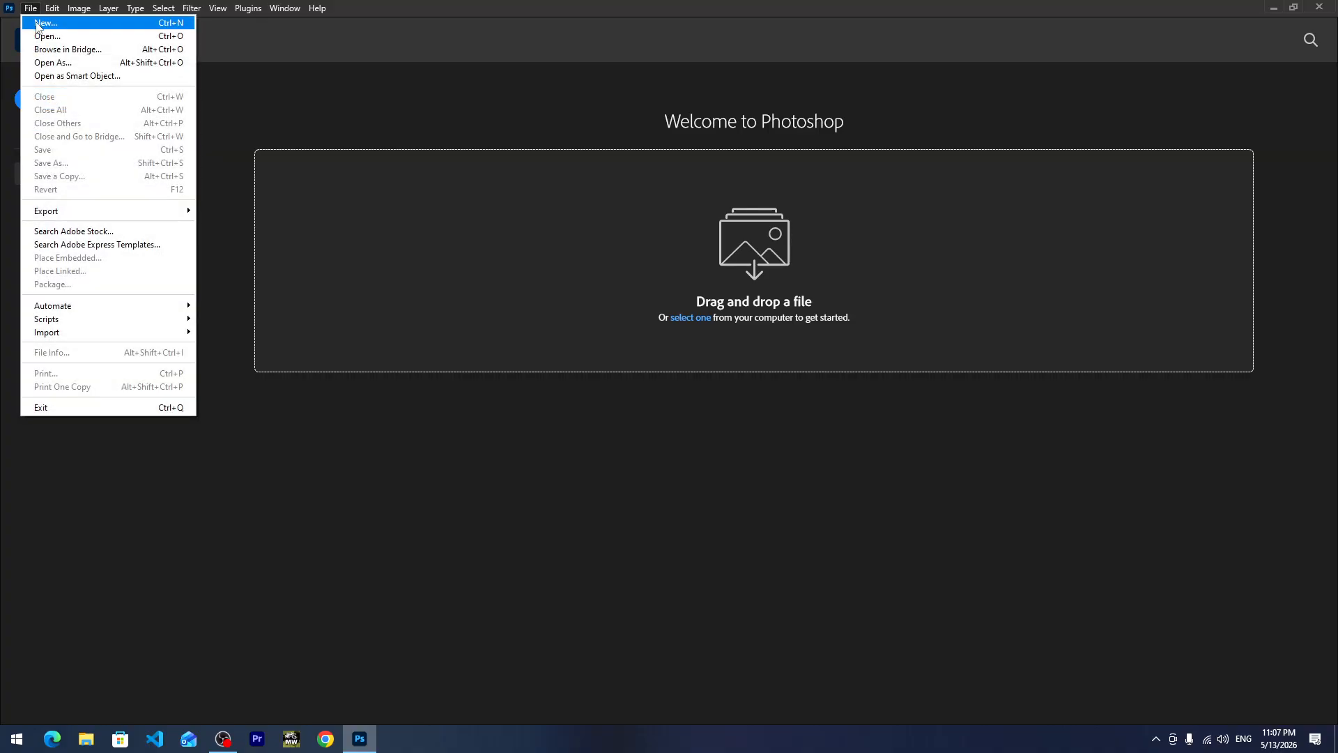
{"action": "left_click", "coordinate": [237, 99]}
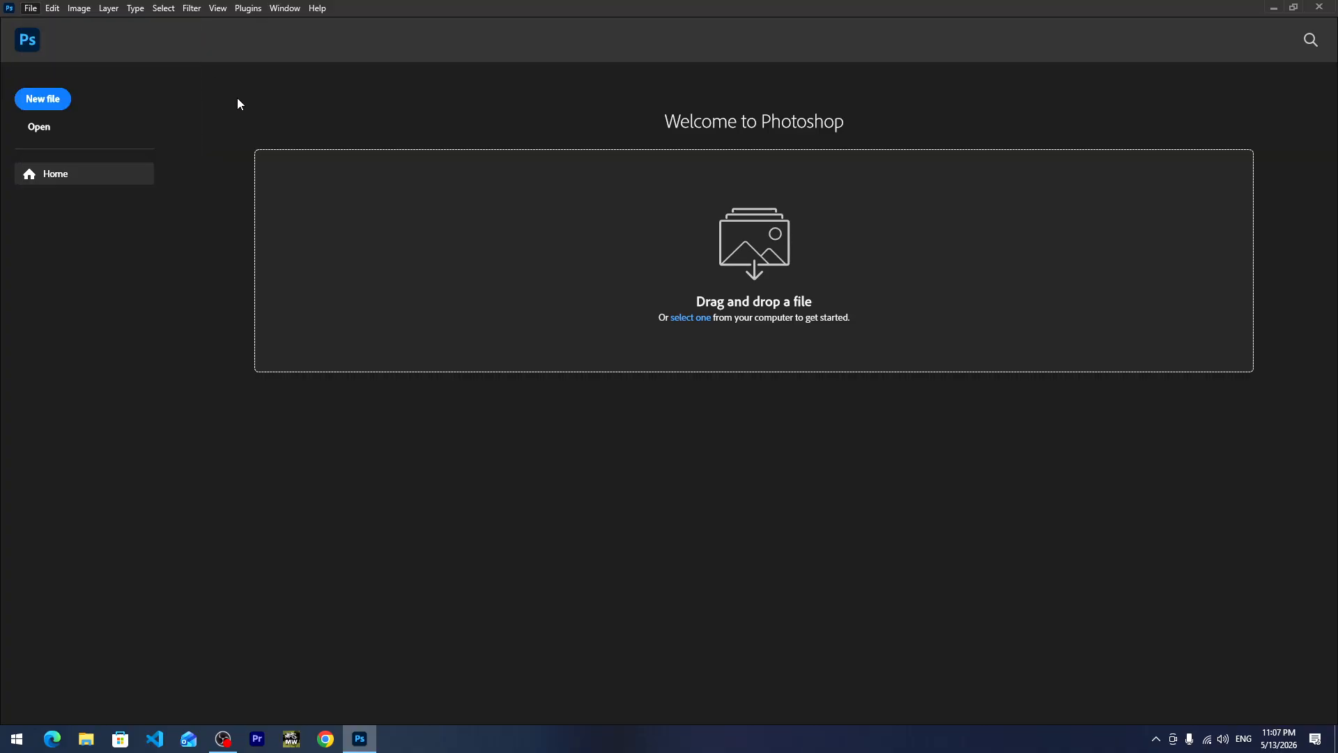
{"action": "left_click", "coordinate": [47, 101]}
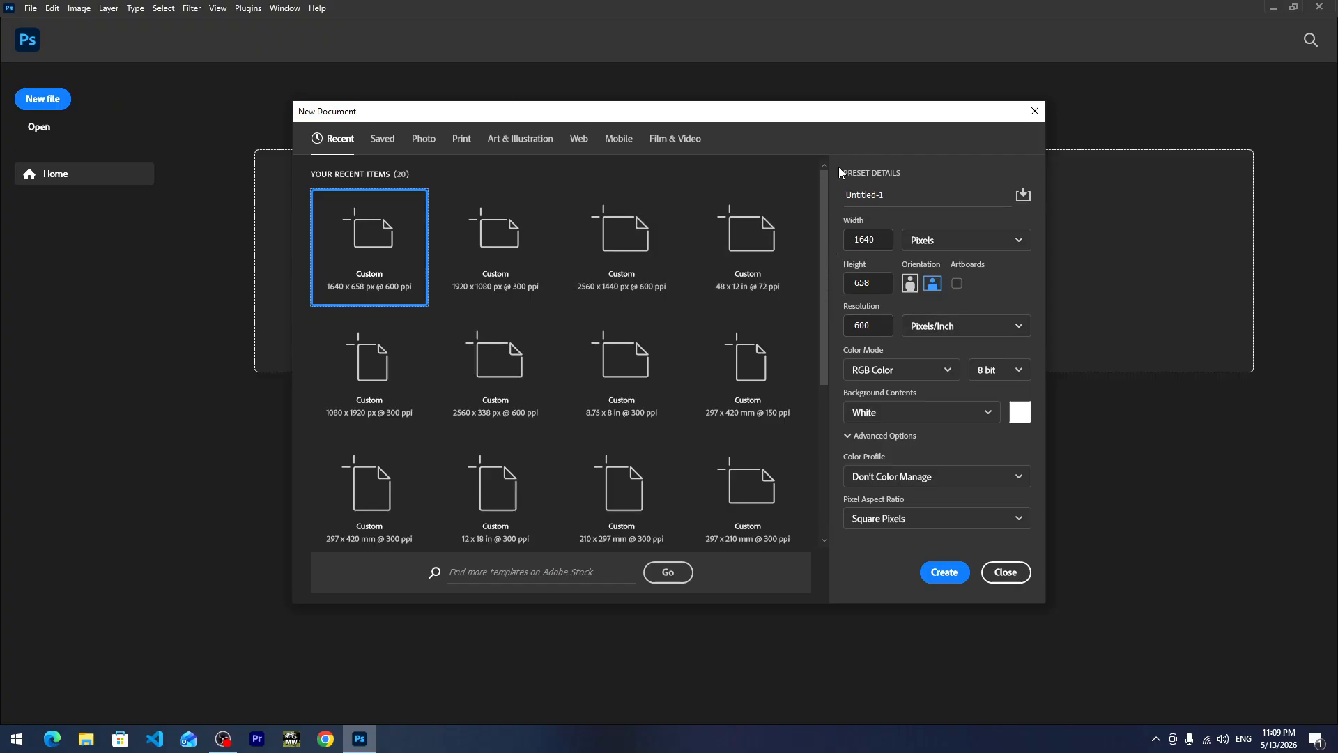
{"action": "left_click", "coordinate": [918, 241]}
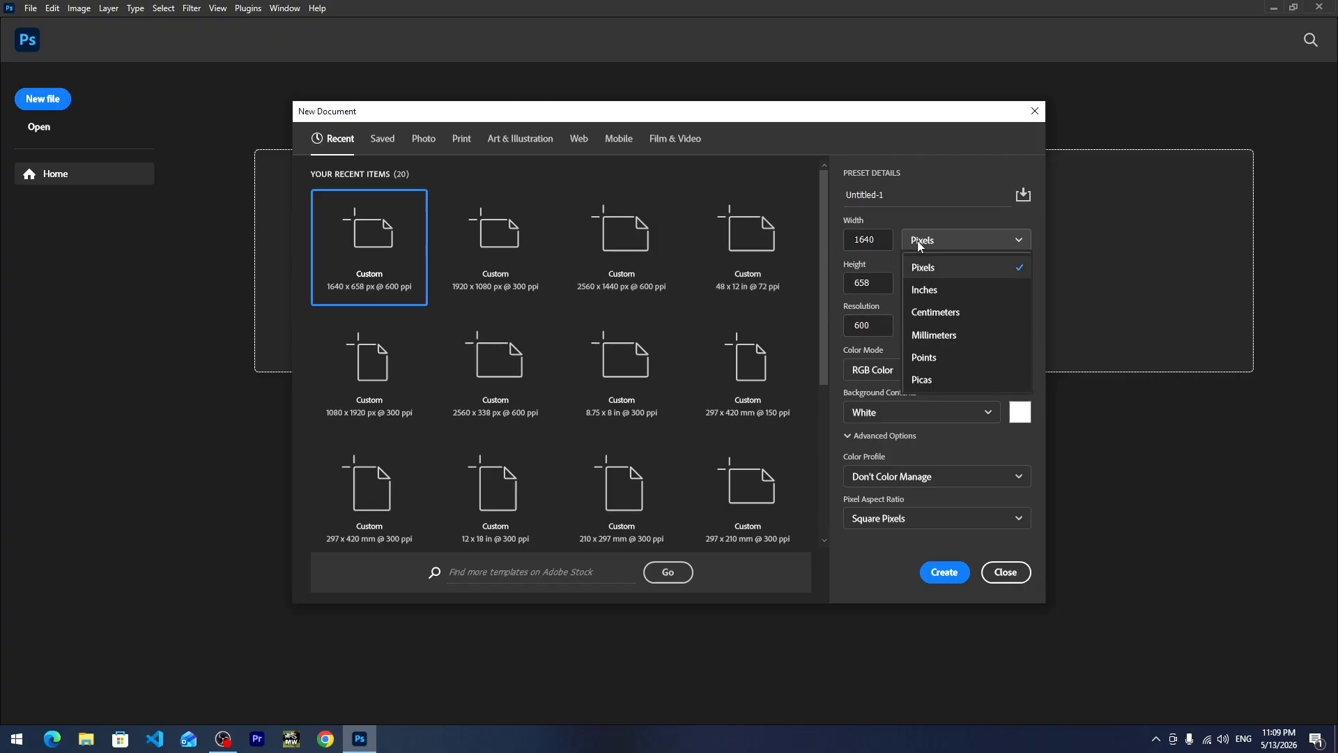
{"action": "left_click", "coordinate": [938, 290]}
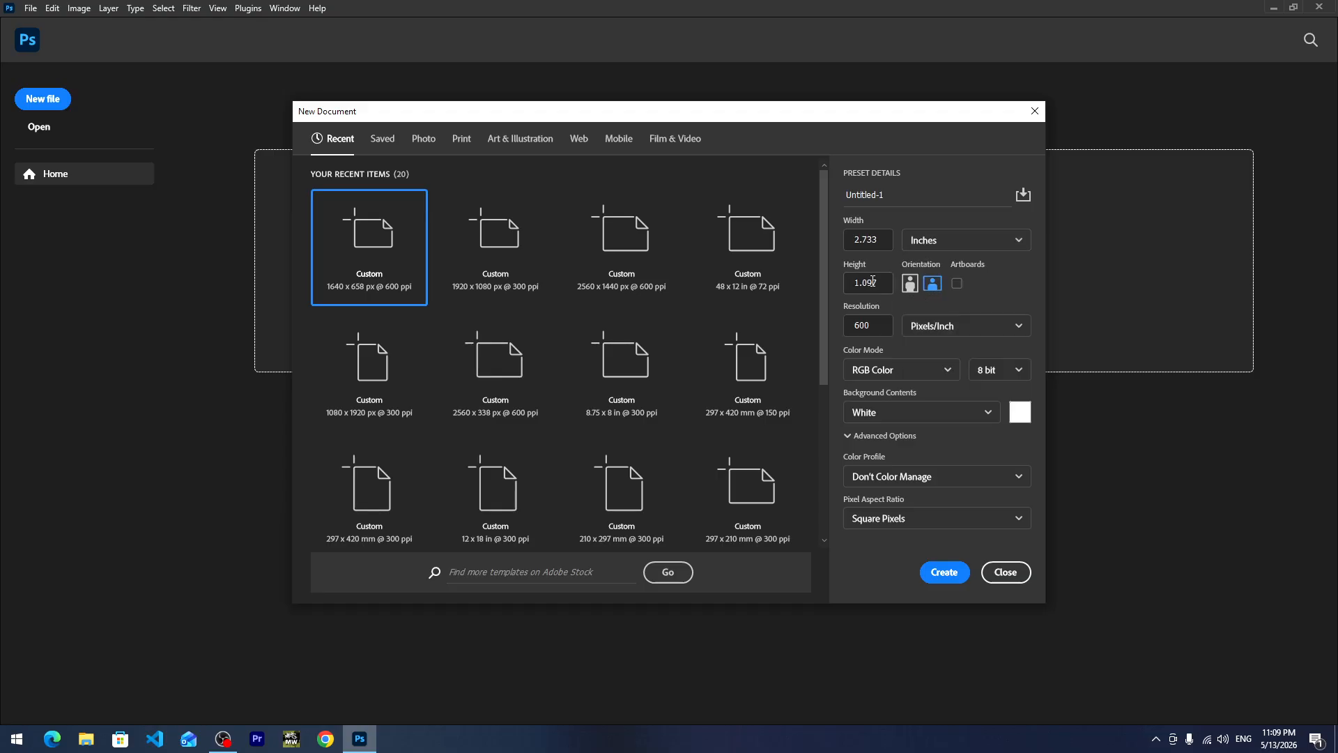
{"action": "left_click", "coordinate": [874, 241]}
{"action": "type", "text": "36"}
{"action": "key", "text": "Tab"}
{"action": "type", "text": "24"}
Set the resolution to 72 pixels/inch and the color mode to CMYK Color, and create the document.
{"action": "key", "text": "Tab"}
{"action": "key", "text": "Tab"}
{"action": "key", "text": "Tab"}
{"action": "key", "text": "Tab"}
{"action": "type", "text": "7"}
{"action": "left_click", "coordinate": [900, 369]}
{"action": "left_click", "coordinate": [877, 464]}
{"action": "double_click", "coordinate": [859, 239]}
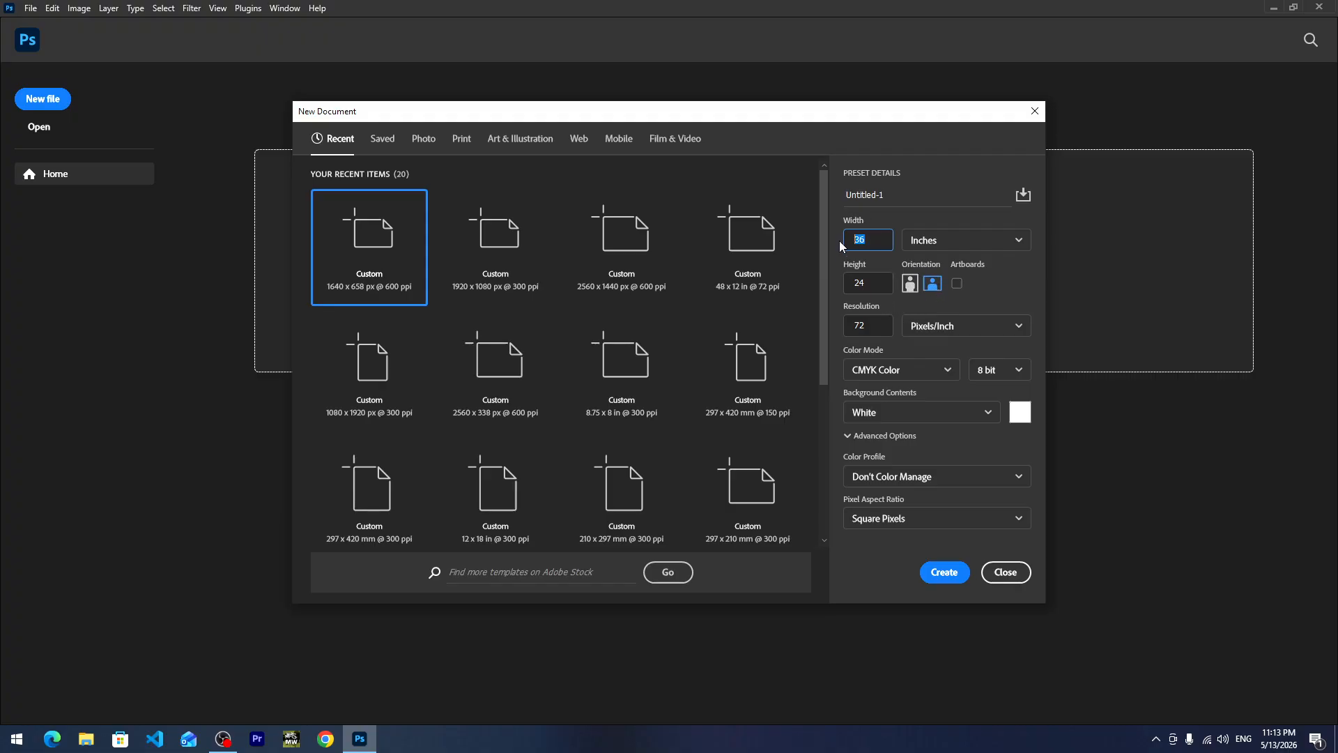
{"action": "double_click", "coordinate": [869, 282]}
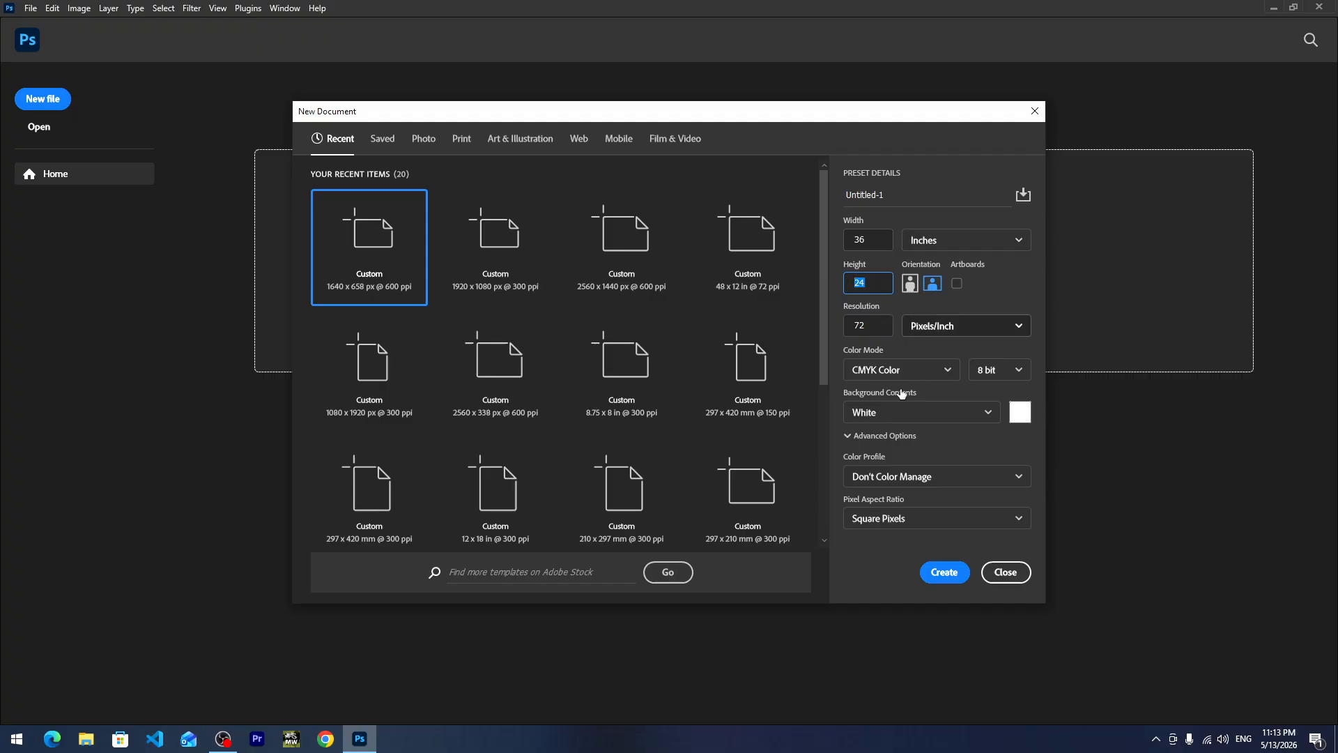
{"action": "left_click", "coordinate": [944, 578]}
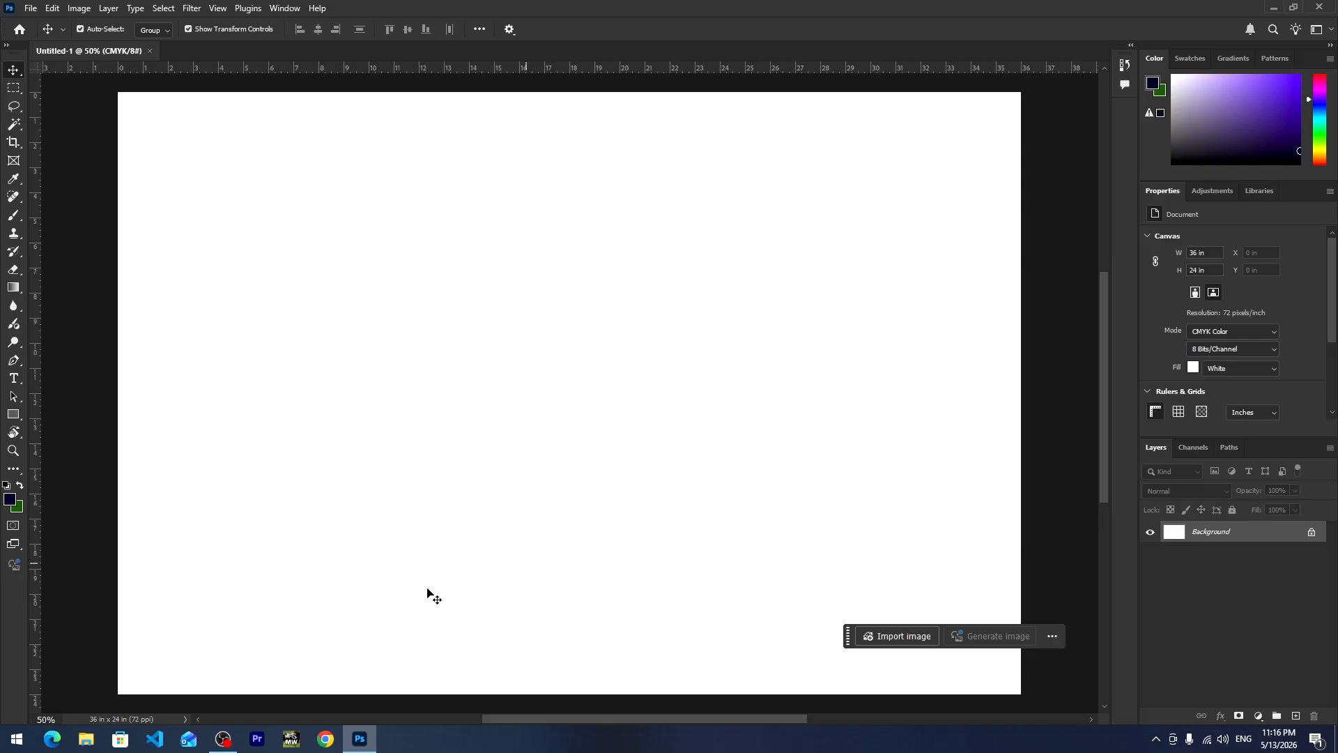
Switch to the Helakuru page in Chrome and set its keyboard to සිංහල phonetic.
{"action": "left_click", "coordinate": [326, 738]}
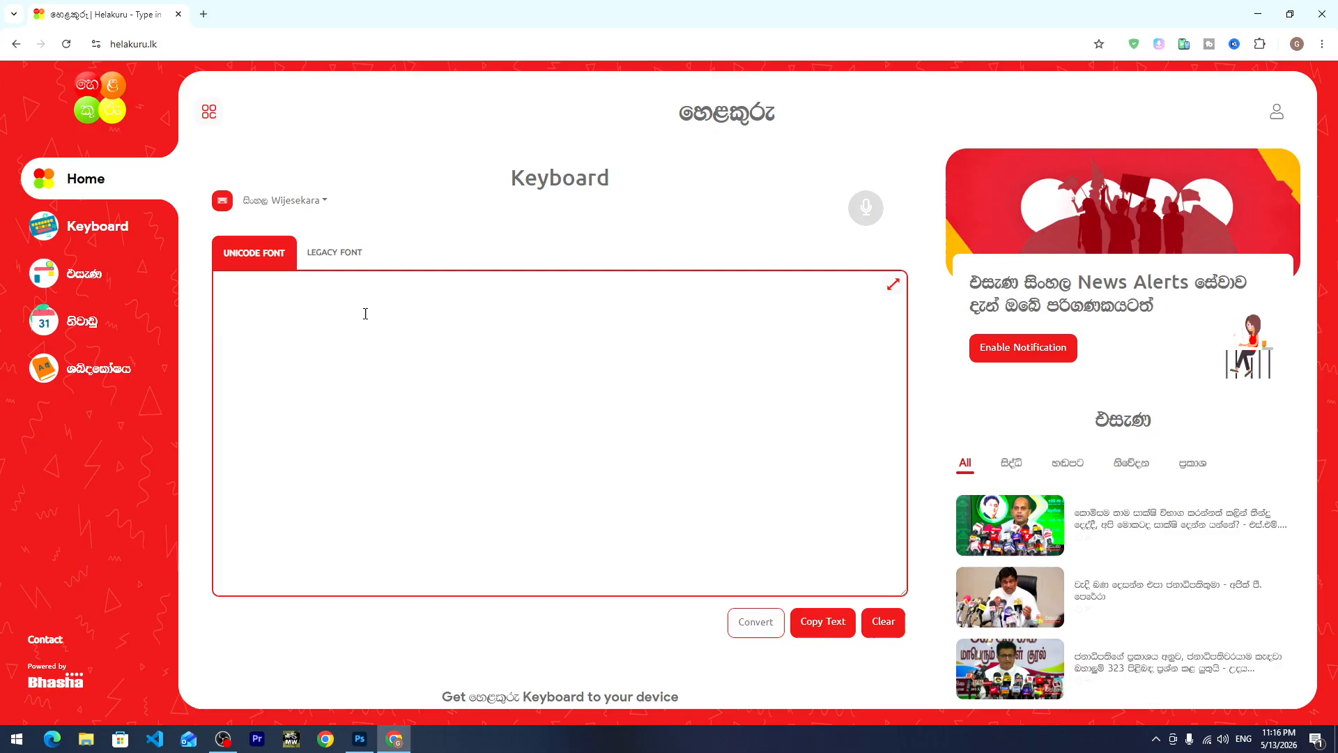
{"action": "left_click", "coordinate": [316, 202]}
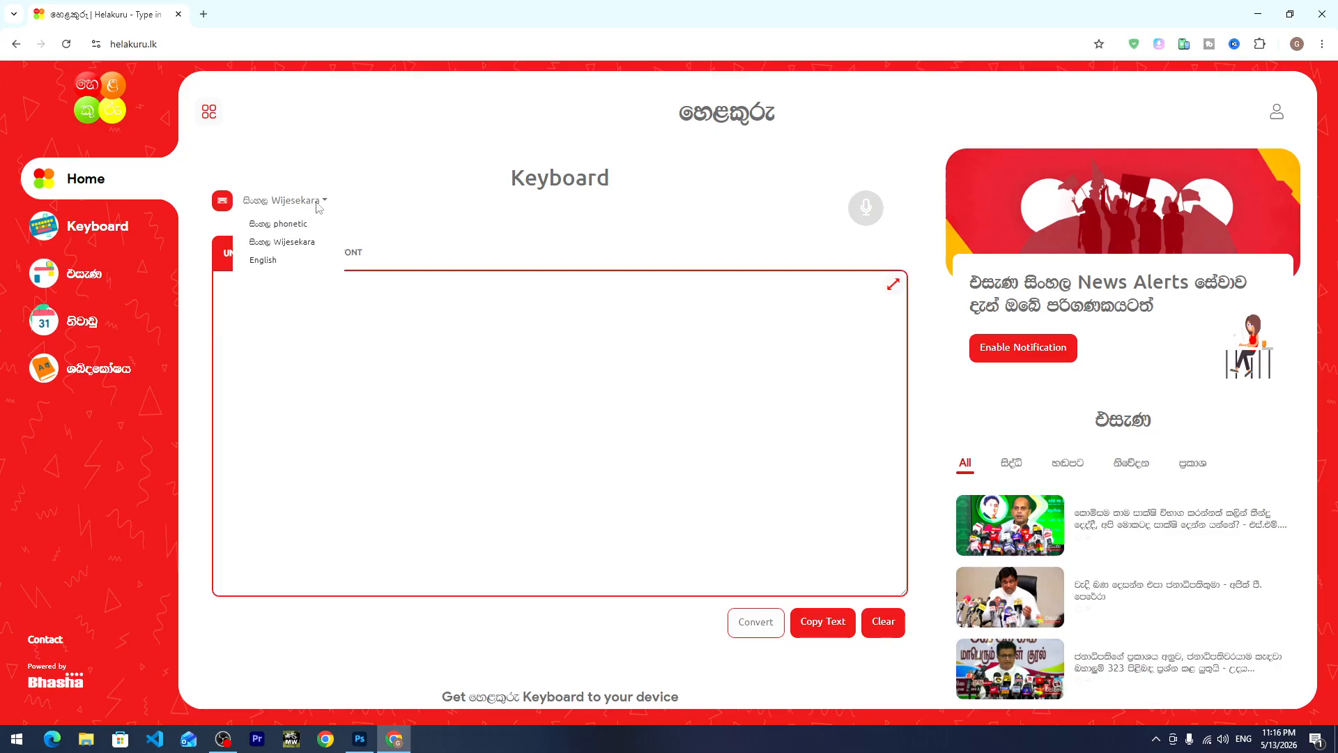
{"action": "left_click", "coordinate": [282, 225]}
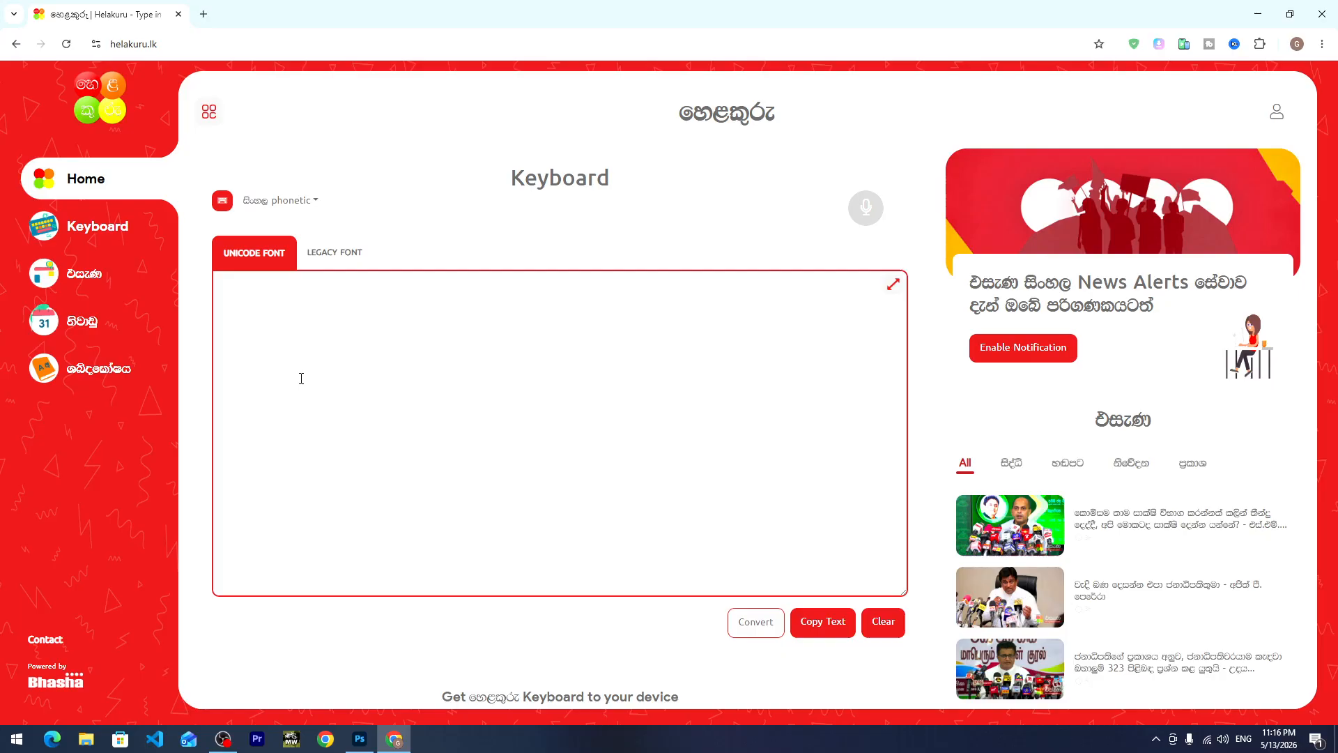
Enter the first banner line "යුනයිටඩ් ක්‍රීඩා සමාජය විසින් 2 වන වරටත් සංවිදානය කරණු ලබන".
{"action": "left_click", "coordinate": [324, 294]}
{"action": "type", "text": "යුනයිටඩ් ක්‍රිීඩා සමාජය විසින්"}
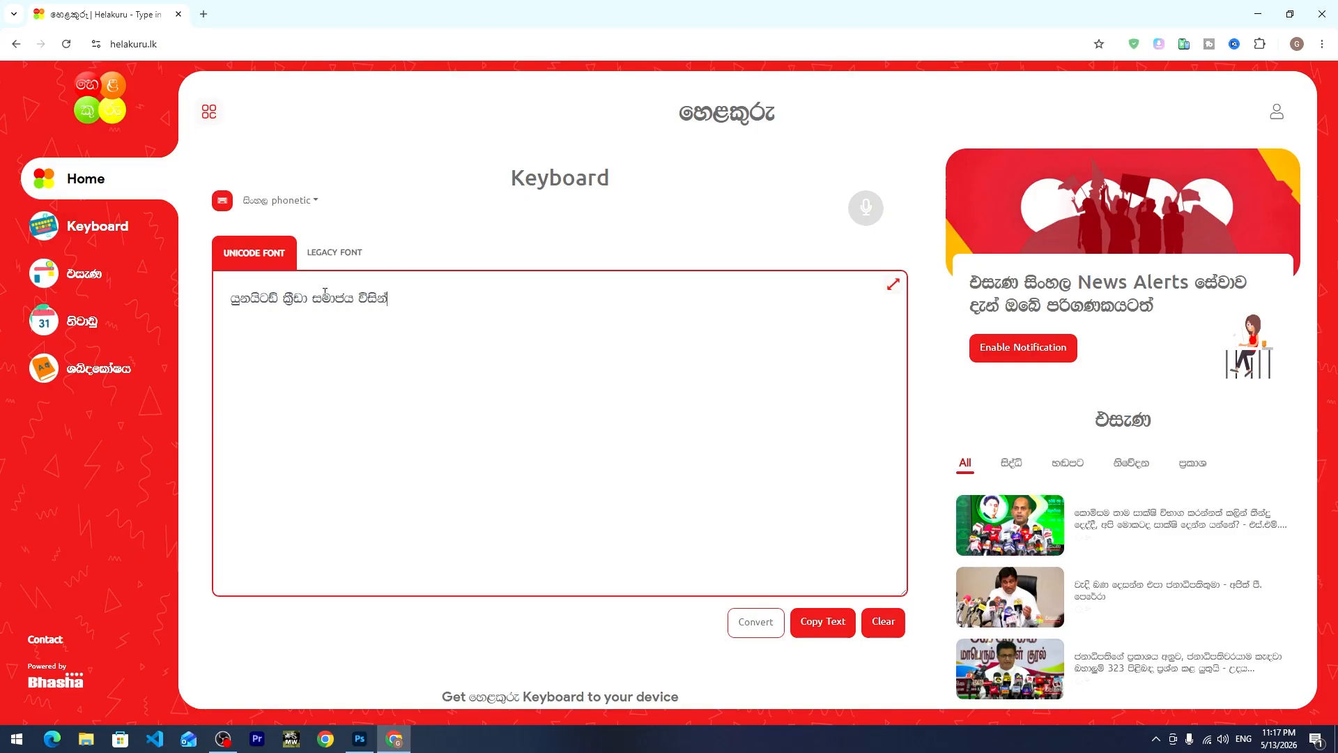
{"action": "type", "text": " 2 වන වරටත් සංවිදනය ක"}
{"action": "type", "text": "රණු ල"}
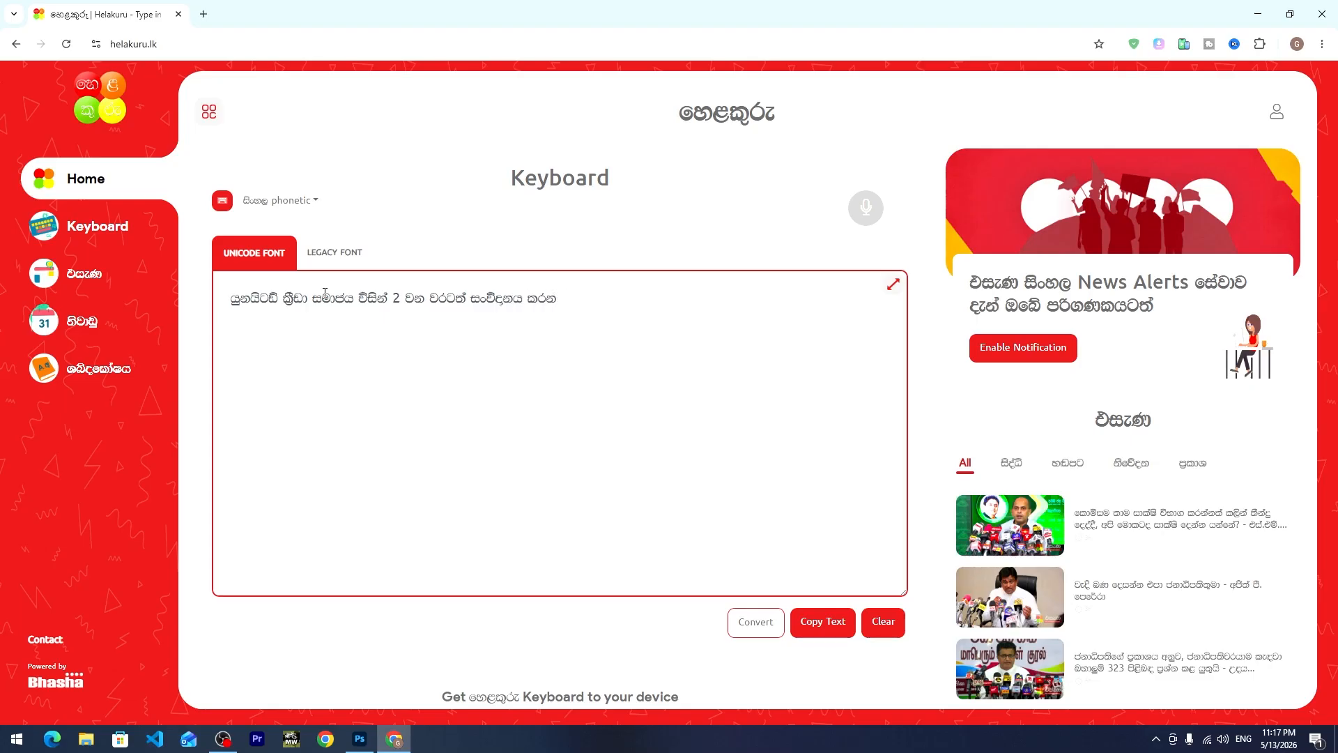
{"action": "type", "text": "බන"}
Add the lines "මහා බත් දන්සැල" and "වෙසක් පොහෝදින උදෑසන 10.00 සිට මෙම ස්ථානයේ දී...".
{"action": "key", "text": "Return"}
{"action": "type", "text": "මහා බත් දන්සැල"}
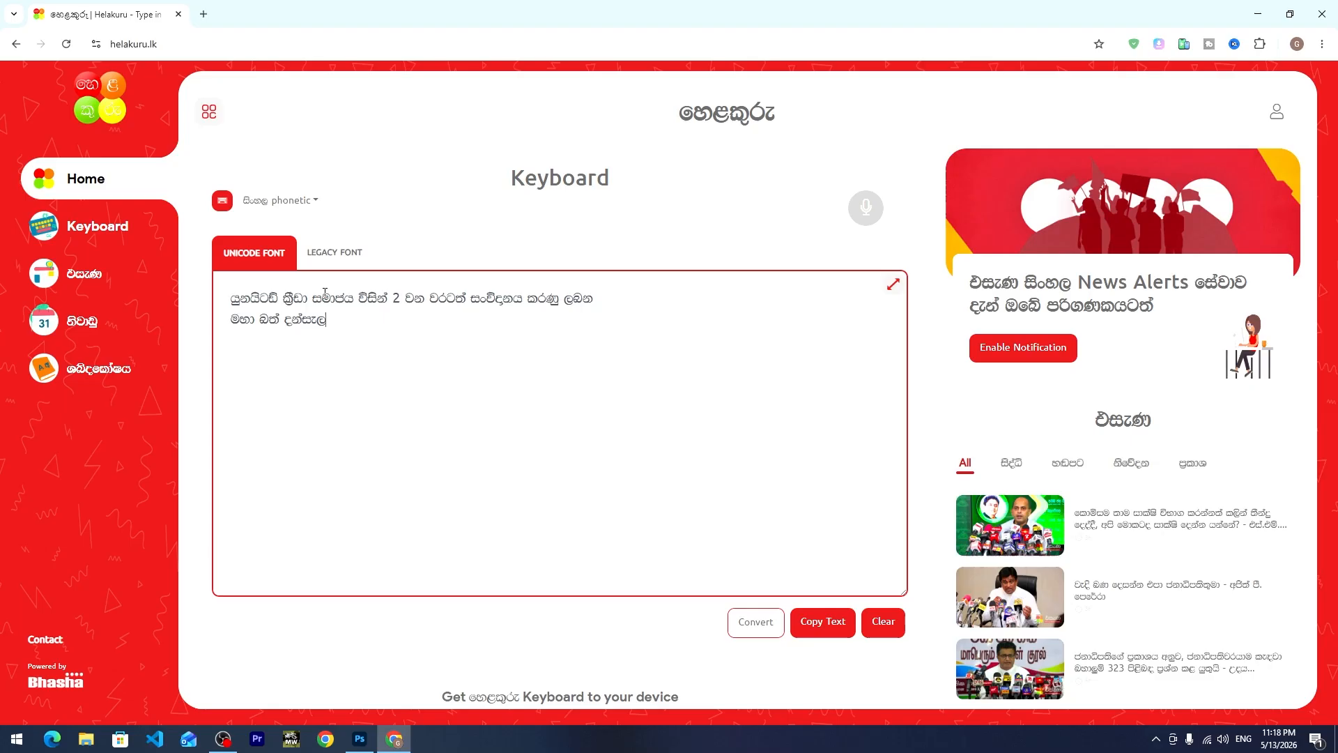
{"action": "key", "text": "Return"}
{"action": "type", "text": "වෙසක් පොහෝදින  උදෑසන 10"}
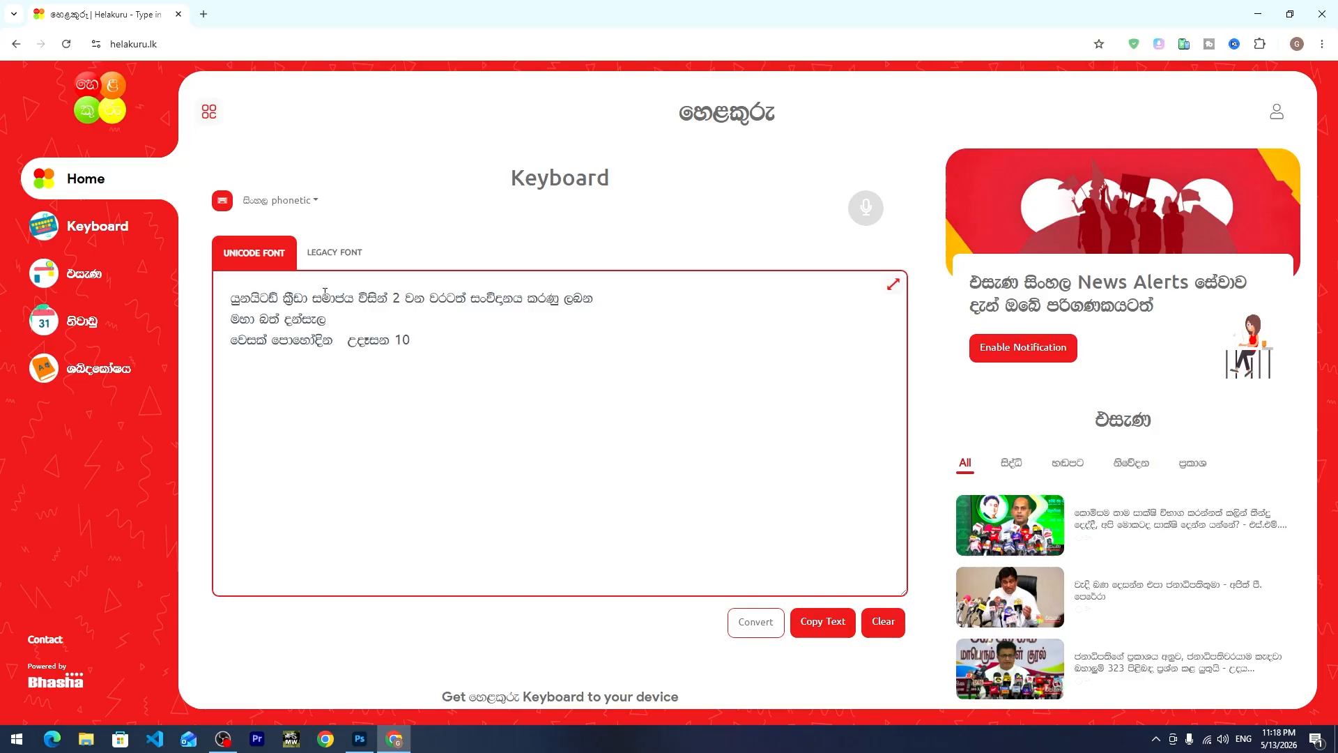
{"action": "type", "text": ".00 සිට මෙම ස්ථානයේ දි"}
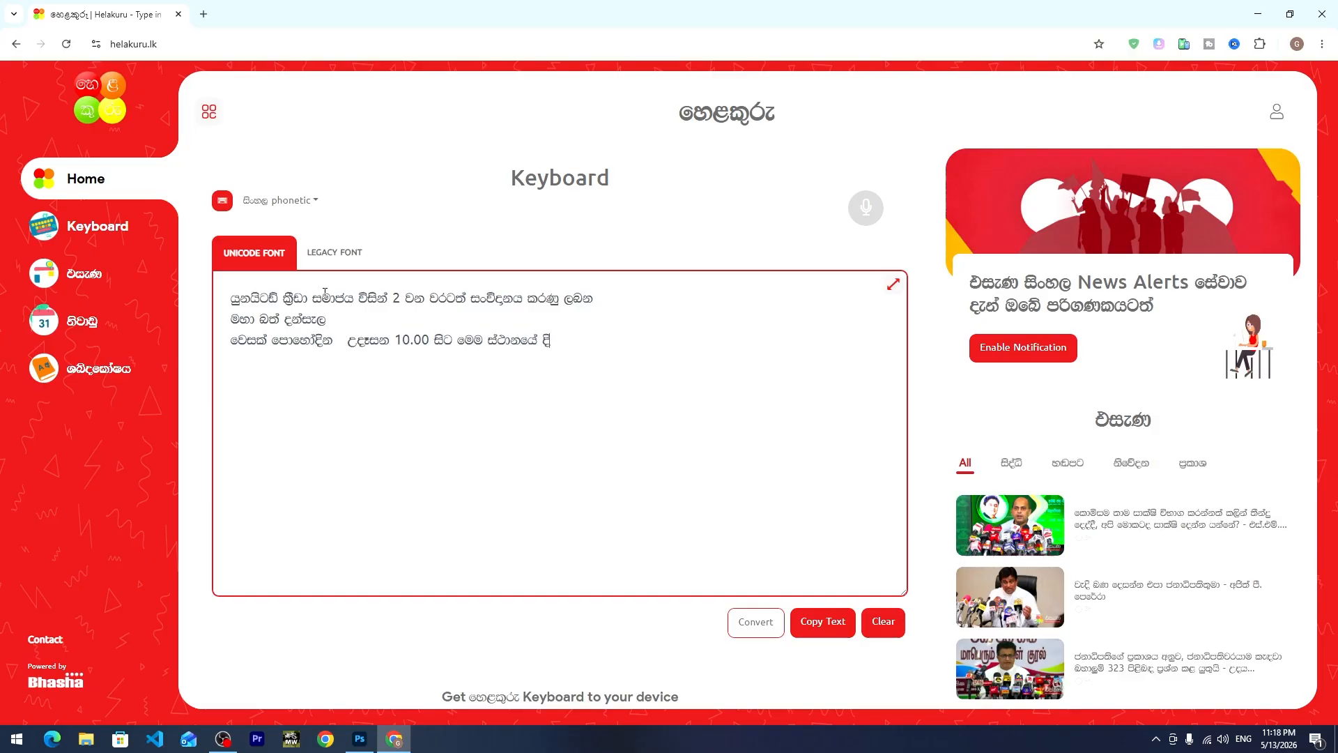
{"action": "type", "text": "i"}
{"action": "type", "text": ".."}
Add the lines "ඔබ සැමට ආරාදනා!" and "සංවිදානය: යුනයිටඩ් ක්‍රීඩා සමාජය", each after a blank line, copying the club name from the first line.
{"action": "key", "text": "Return"}
{"action": "key", "text": "Return"}
{"action": "type", "text": "oba saemata aarda"}
{"action": "key", "text": "BackSpace"}
{"action": "type", "text": "aadhana!saxvidanaya"}
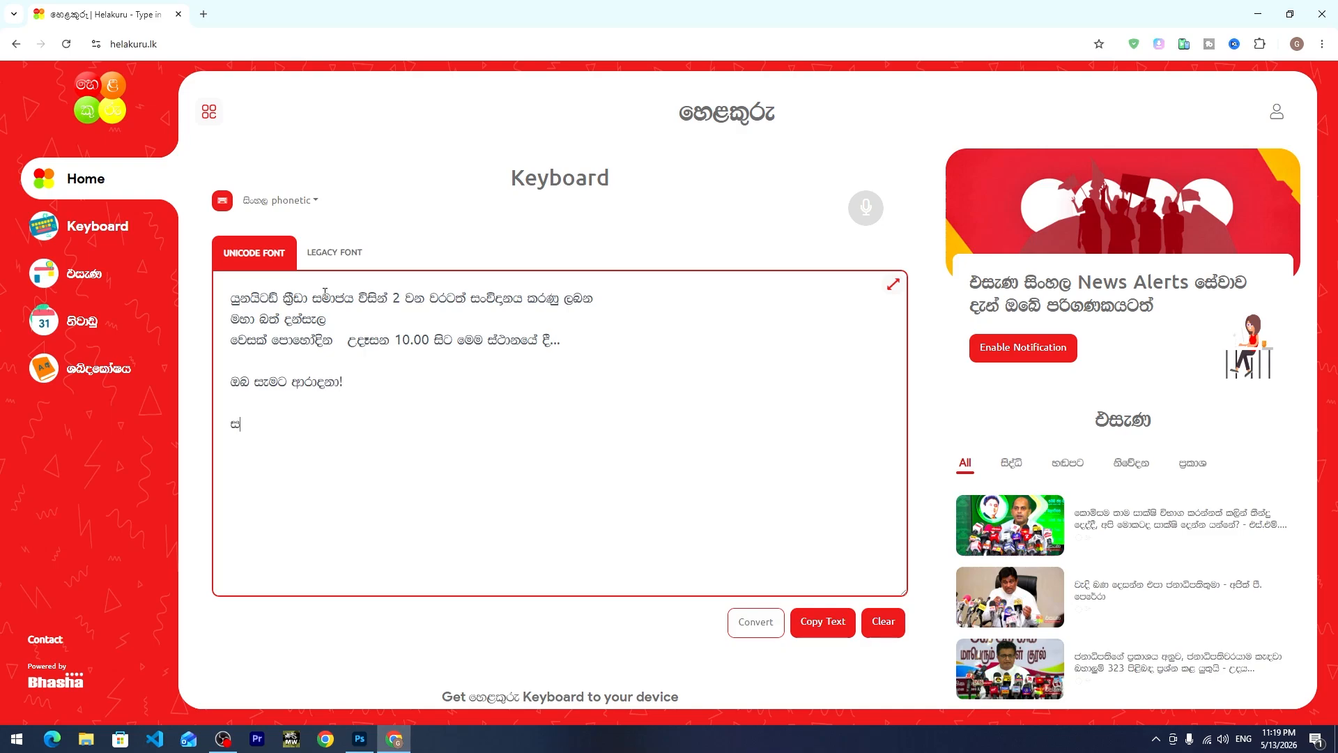
{"action": "type", "text": ":"}
{"action": "left_click_drag", "start_coordinate": [231, 299], "coordinate": [355, 299]}
{"action": "key", "text": "ctrl+c"}
{"action": "left_click", "coordinate": [299, 422]}
{"action": "key", "text": "ctrl+v"}
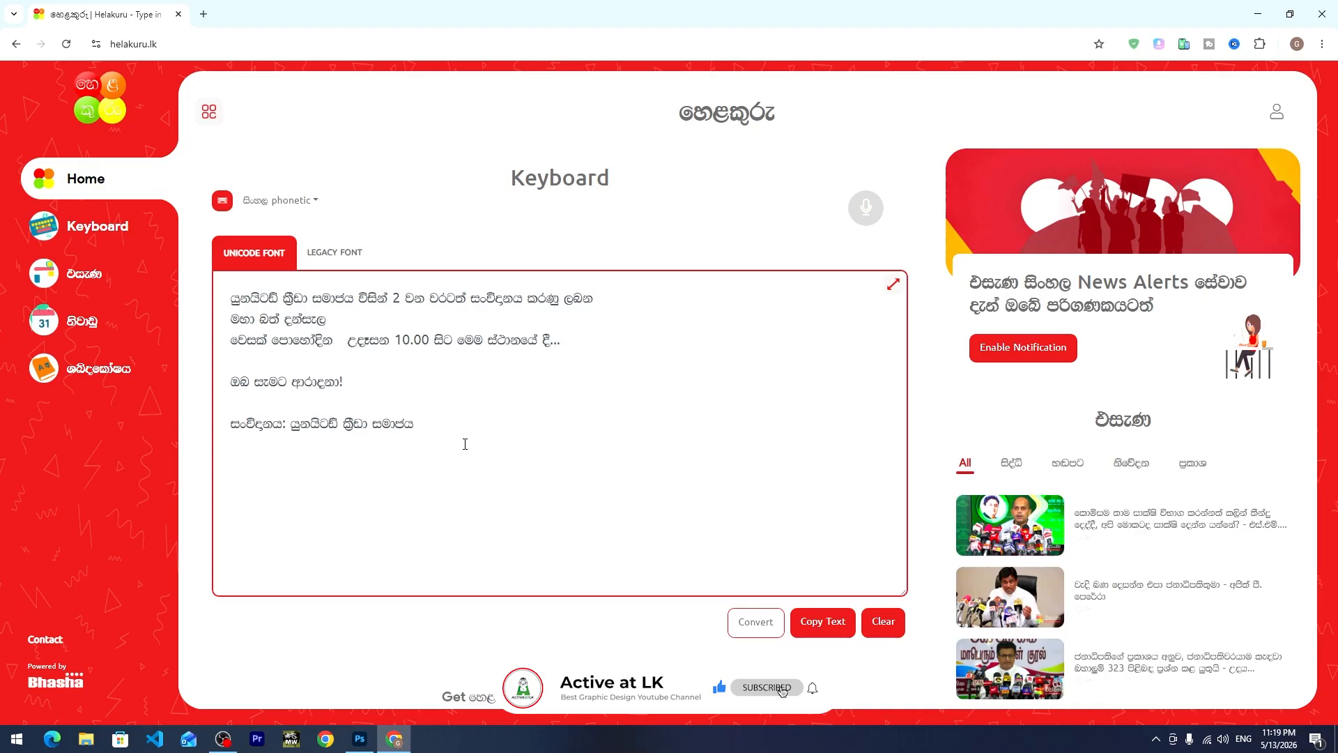
Copy all the Unicode text, switch to Photoshop, paste it as a new text layer and move it across the canvas.
{"action": "left_click_drag", "start_coordinate": [465, 444], "coordinate": [152, 282]}
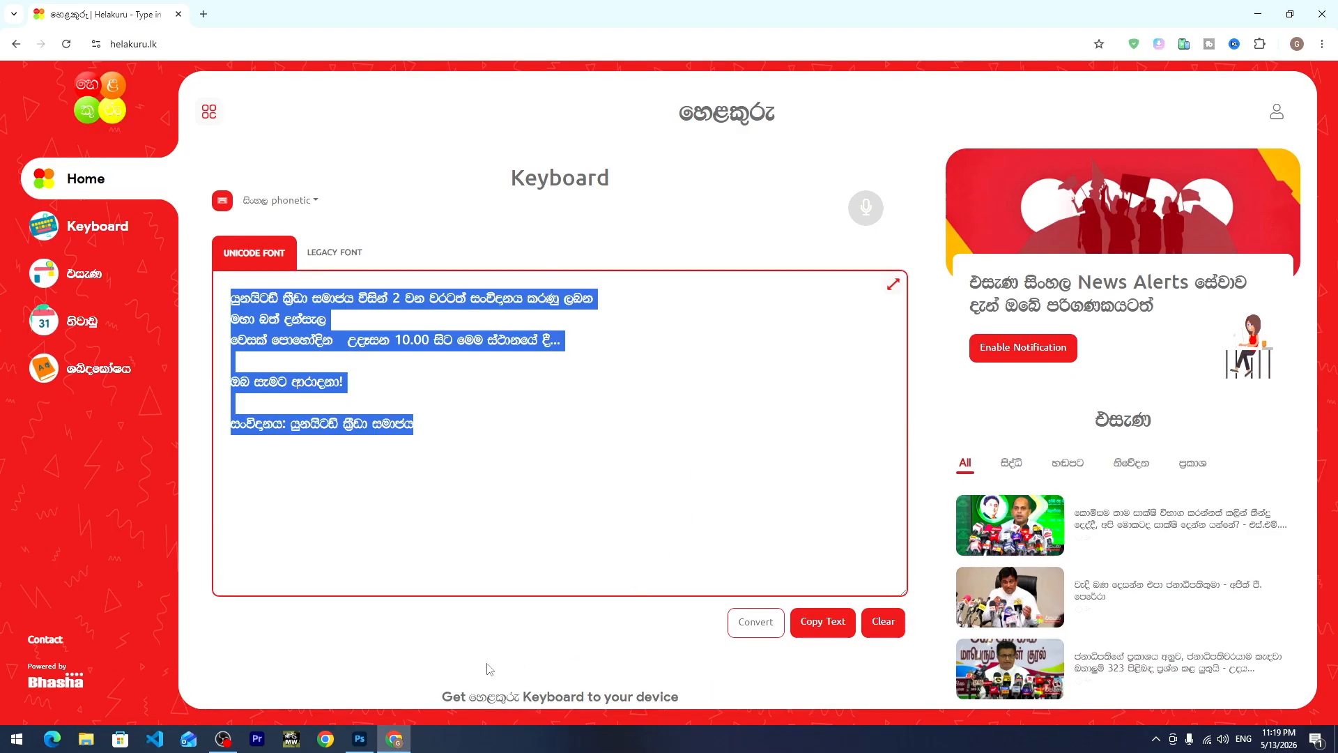
{"action": "left_click", "coordinate": [361, 740]}
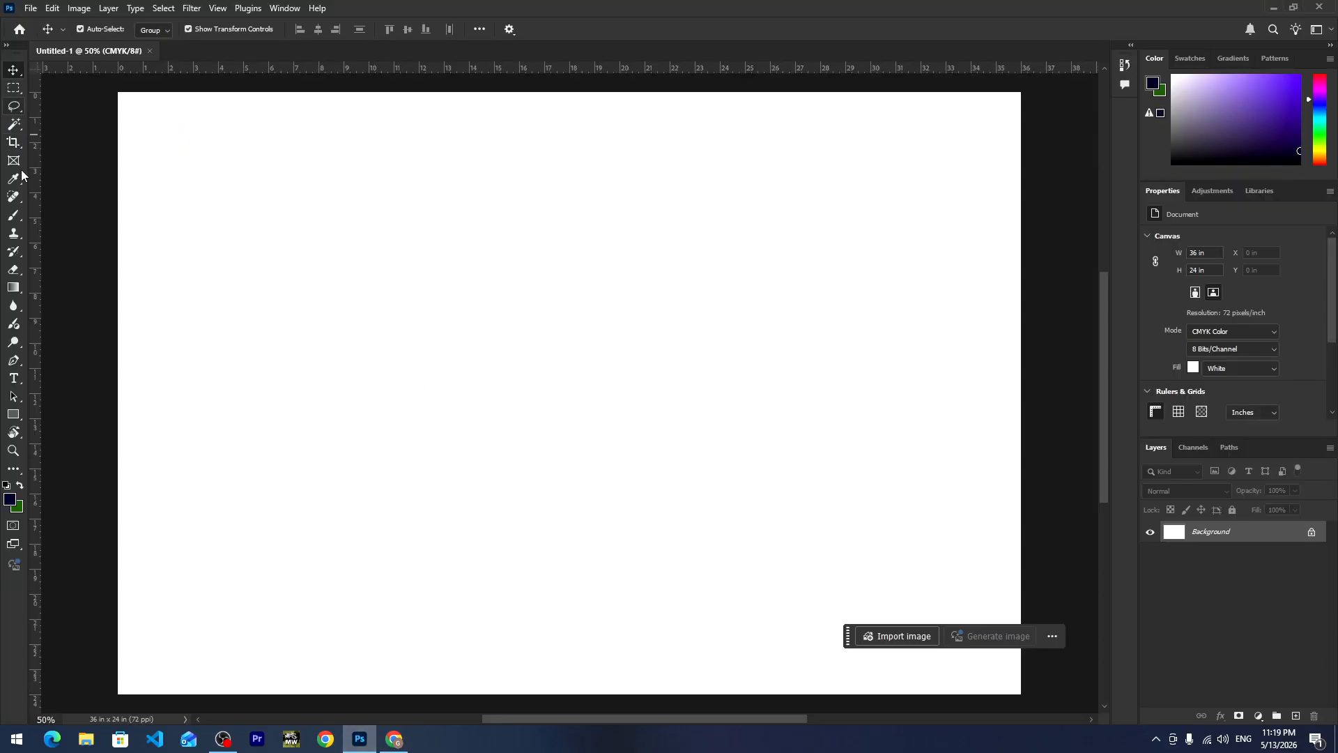
{"action": "left_click", "coordinate": [13, 378]}
{"action": "left_click", "coordinate": [311, 232]}
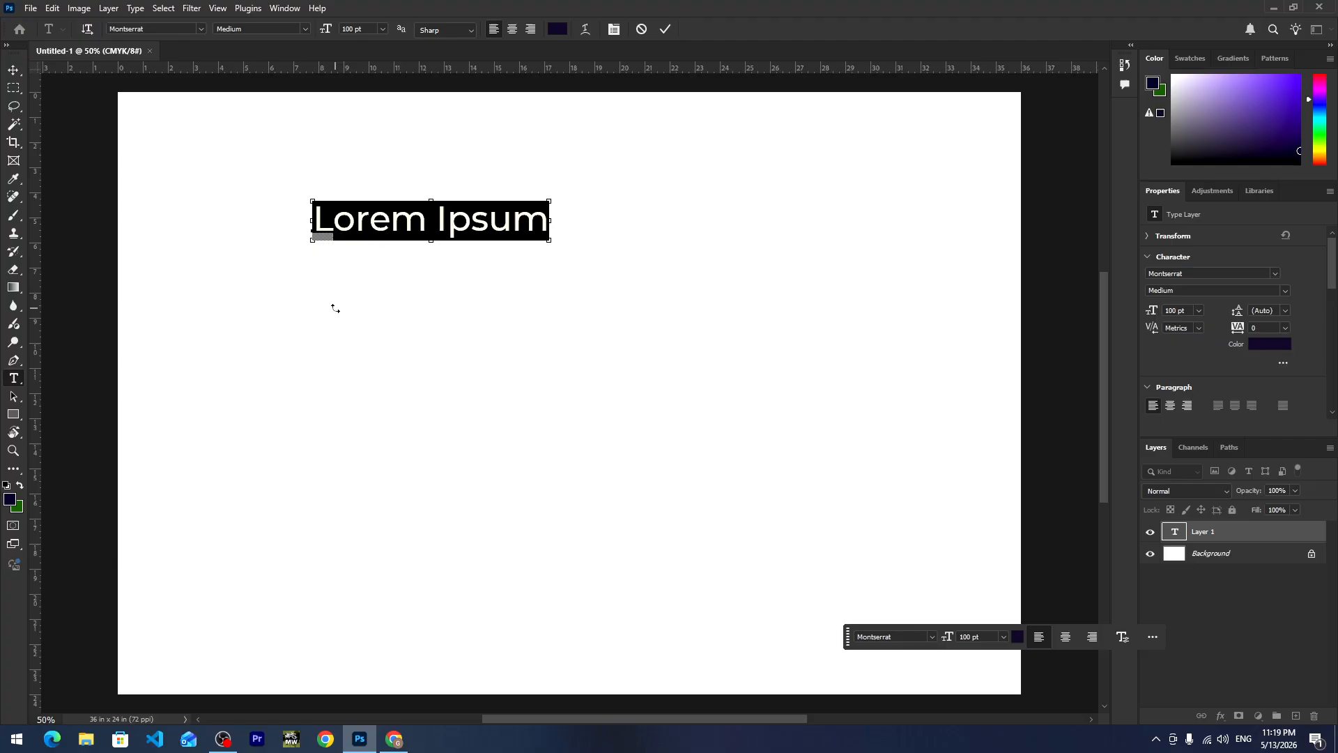
{"action": "key", "text": "ctrl+v"}
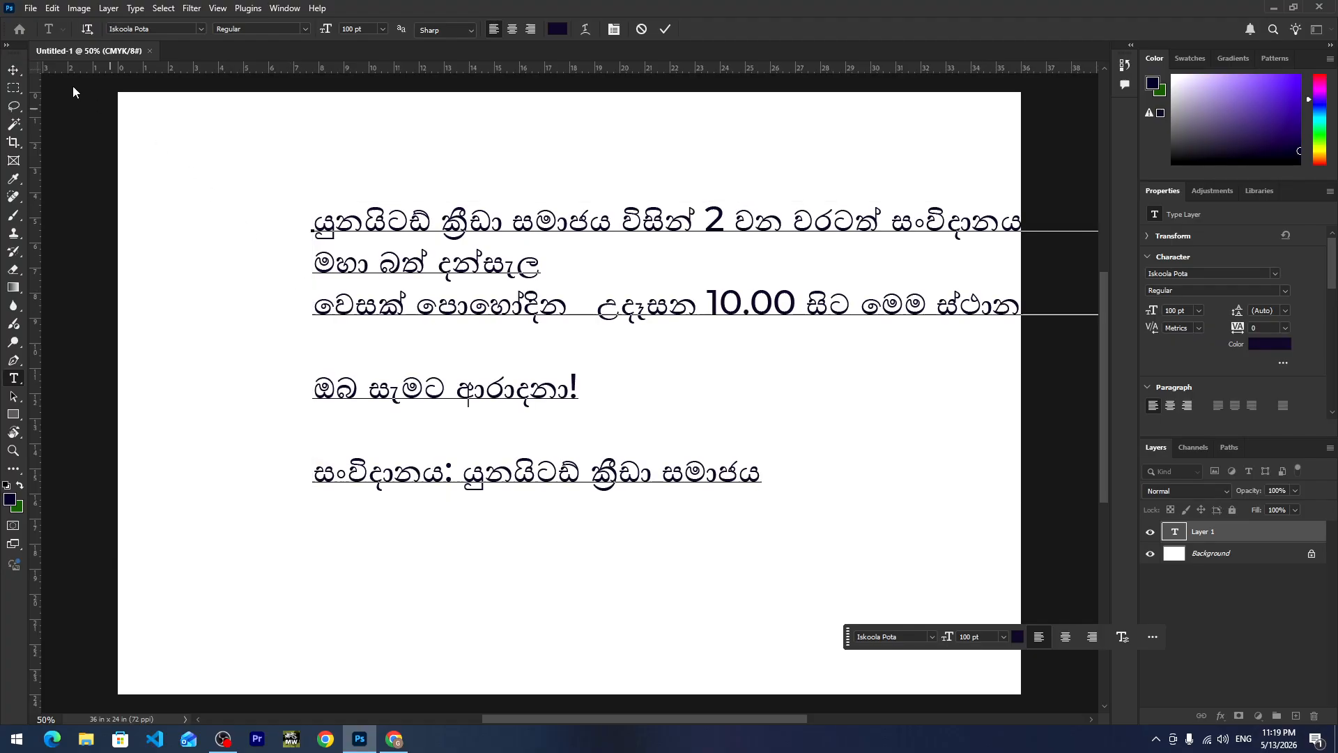
{"action": "left_click", "coordinate": [13, 70]}
{"action": "left_click_drag", "start_coordinate": [579, 224], "coordinate": [466, 249]}
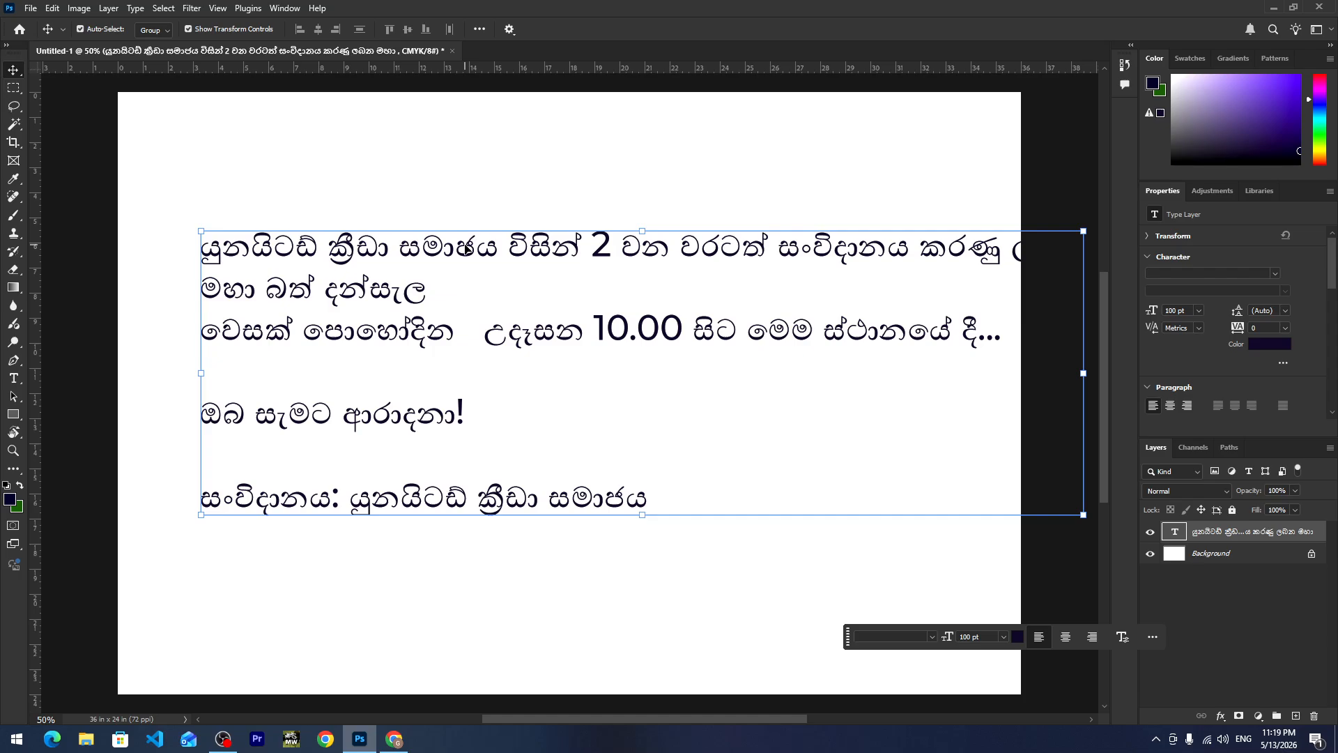
Try out FM fonts on the pasted Unicode text, and delete the text layer.
{"action": "double_click", "coordinate": [465, 249]}
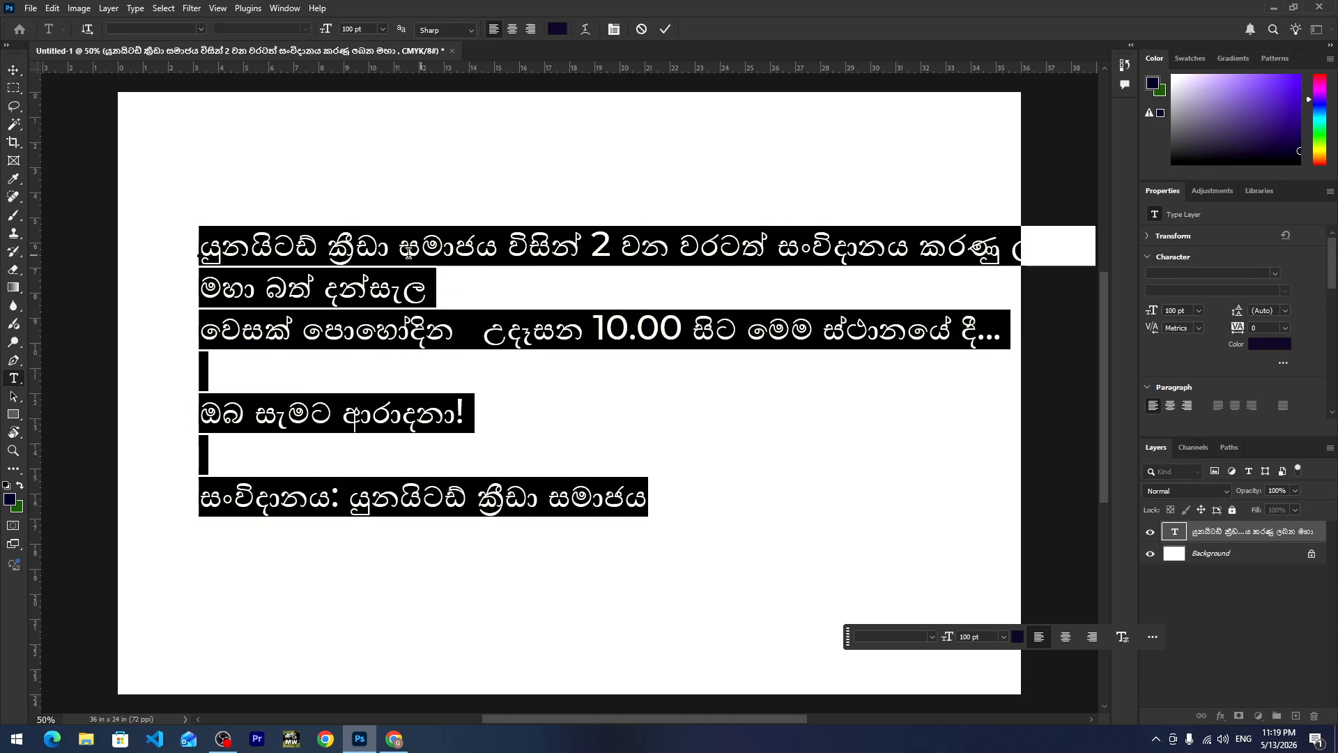
{"action": "left_click", "coordinate": [201, 30]}
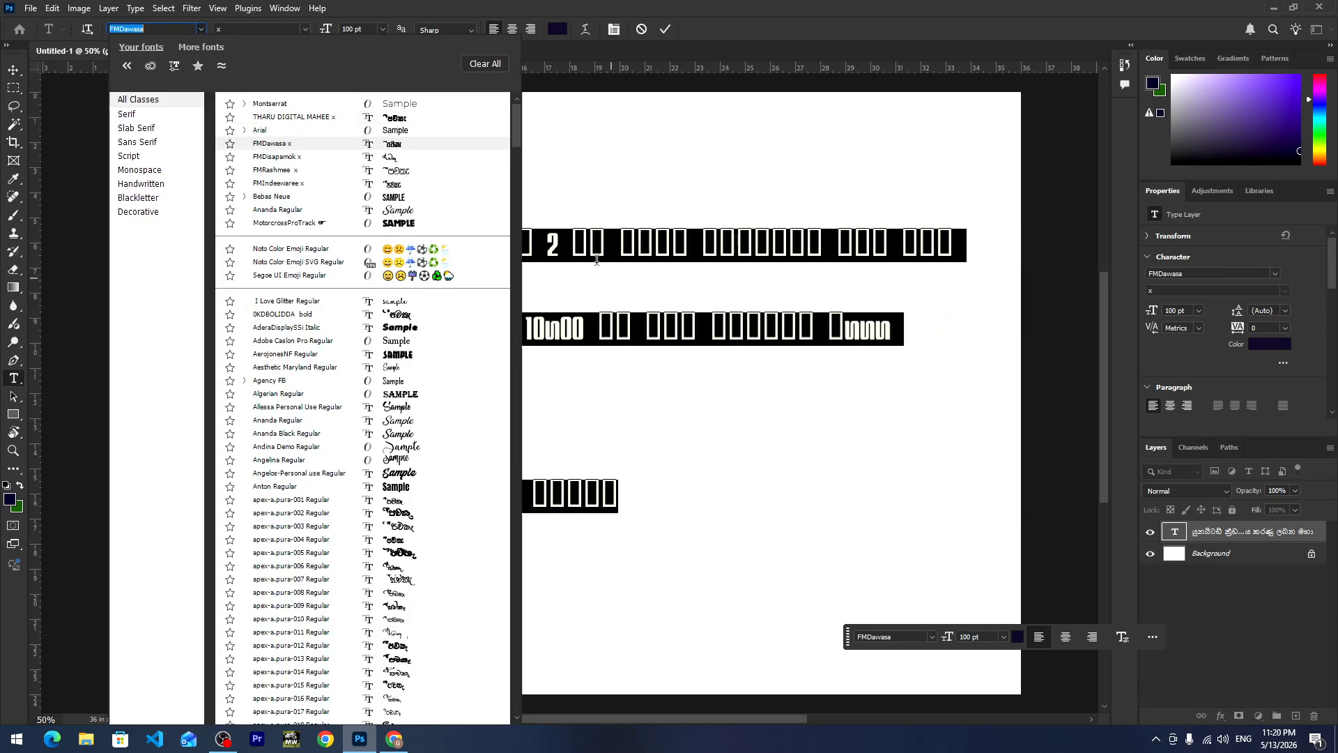
{"action": "left_click", "coordinate": [298, 104]}
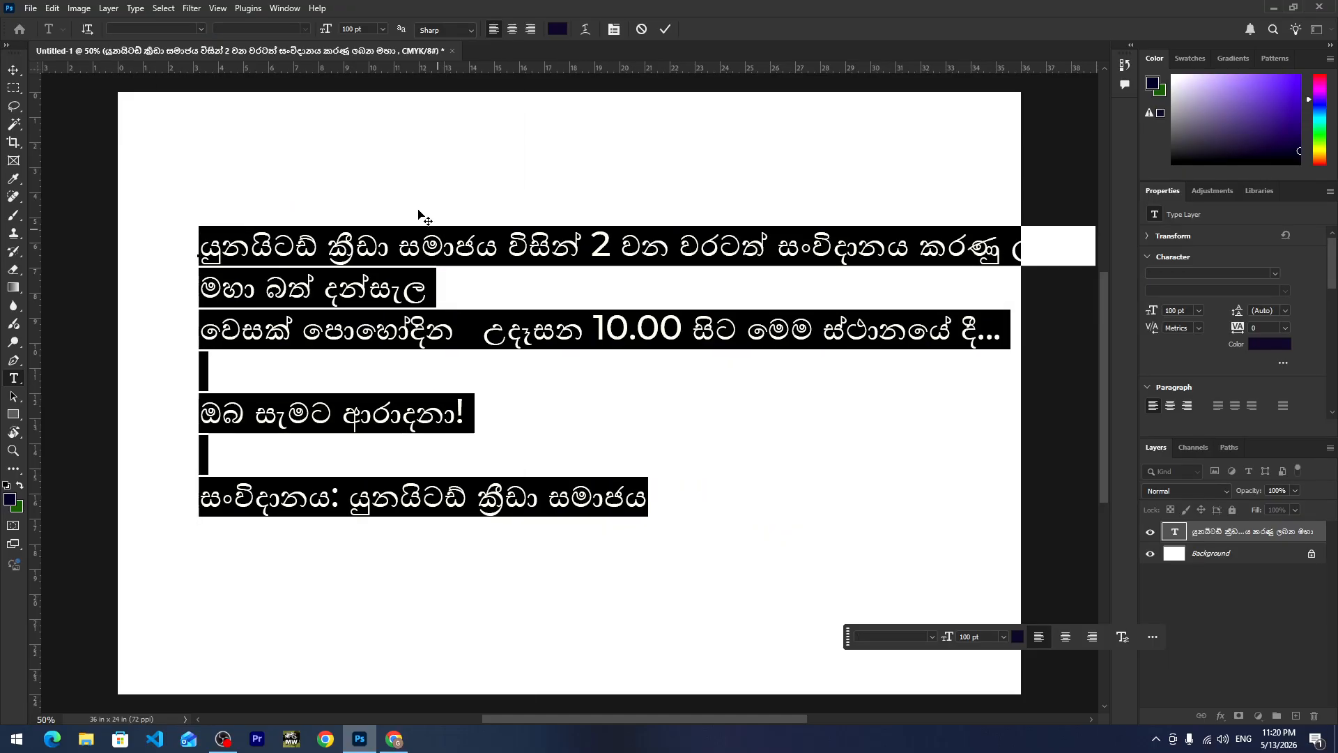
{"action": "left_click", "coordinate": [173, 31]}
{"action": "type", "text": "fm"}
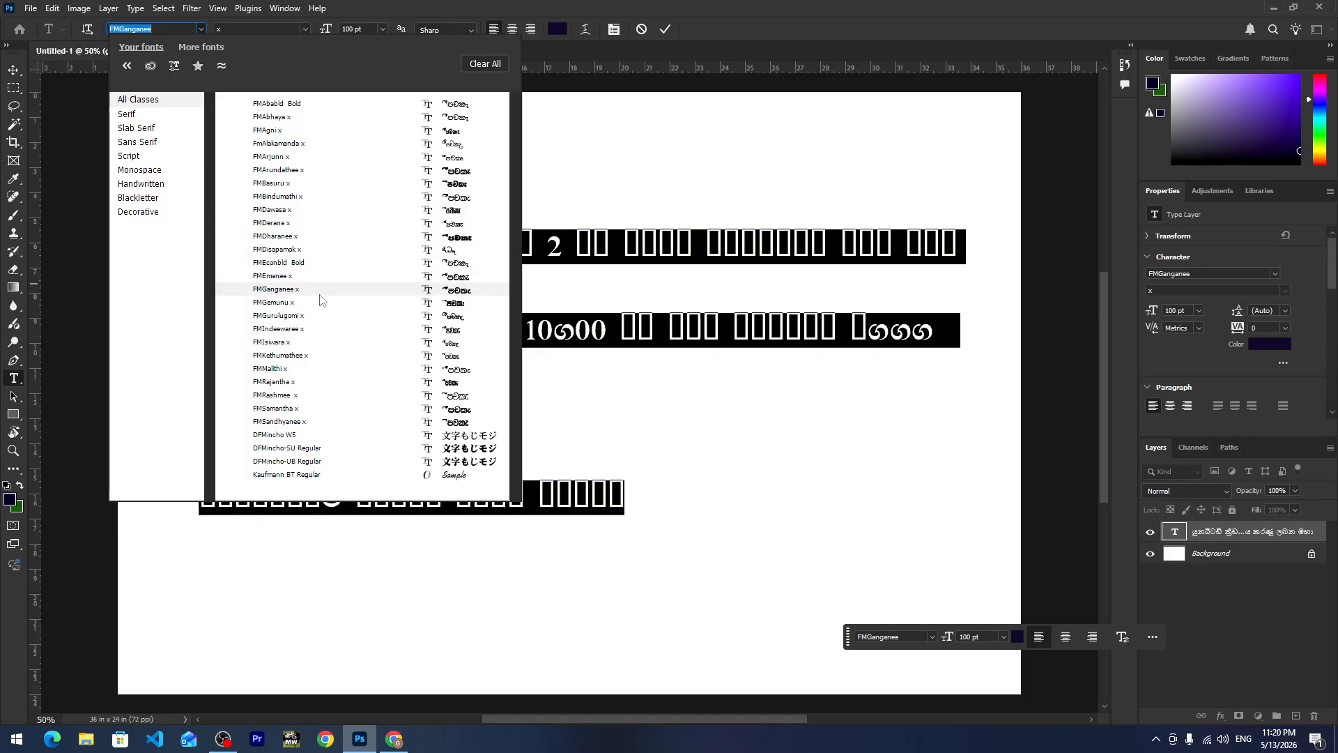
{"action": "key", "text": "Escape"}
{"action": "key", "text": "Escape"}
{"action": "key", "text": "v"}
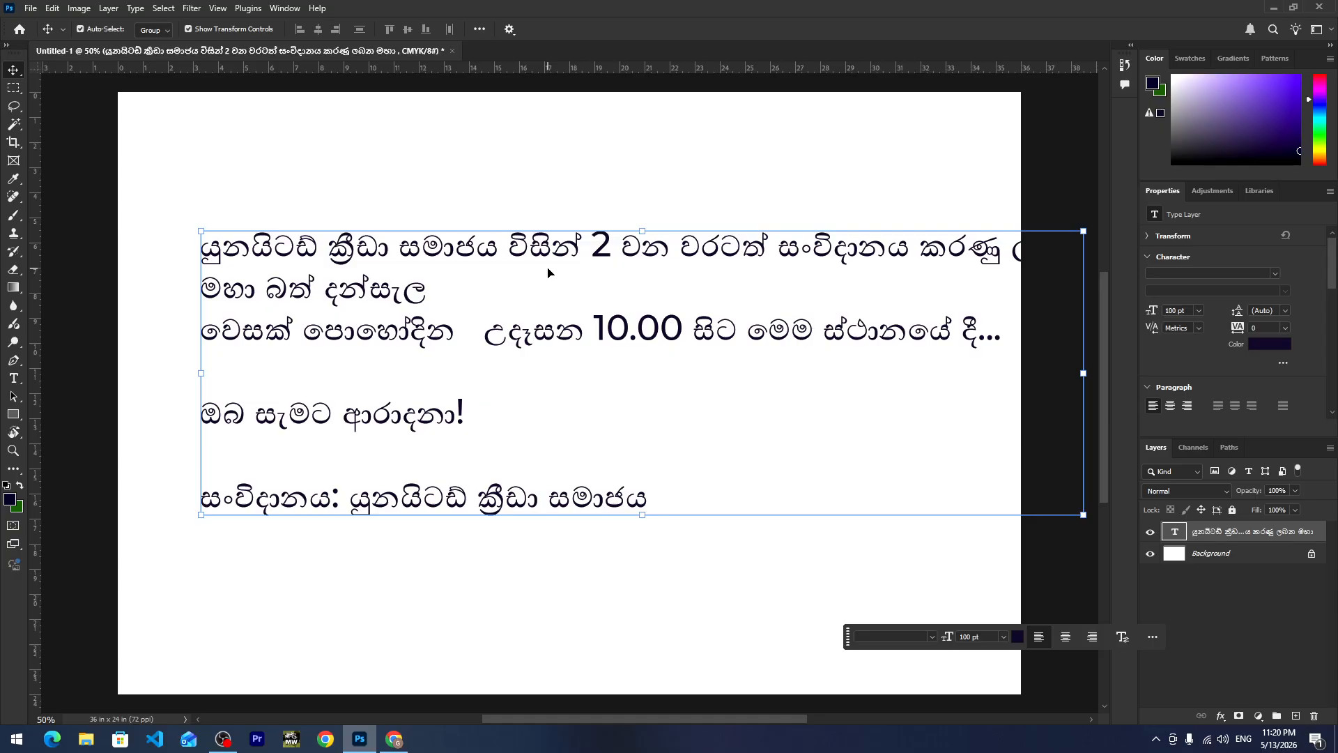
{"action": "key", "text": "Delete"}
Switch back to Helakuru in Chrome, convert the Sinhala text to legacy font encoding and copy the converted text.
{"action": "key", "text": "alt+Tab"}
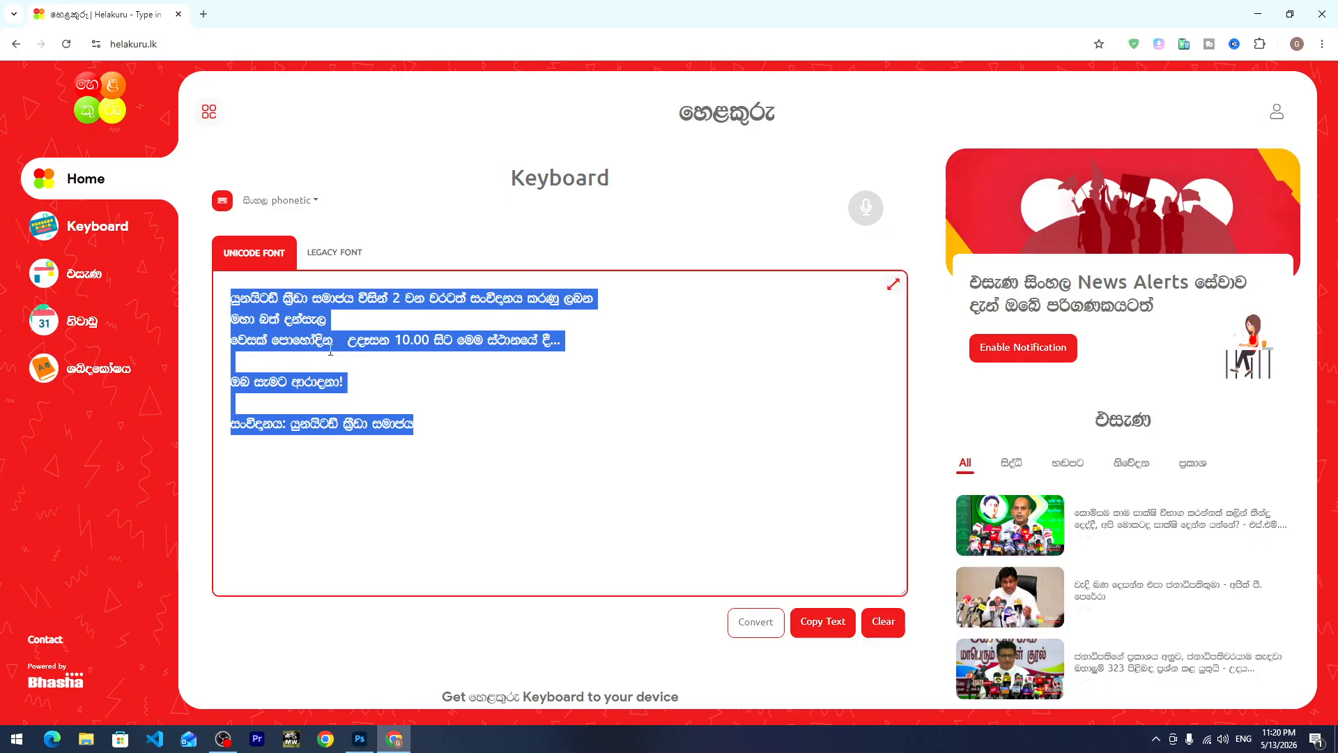
{"action": "left_click", "coordinate": [829, 628]}
{"action": "left_click", "coordinate": [808, 632]}
{"action": "left_click", "coordinate": [740, 622]}
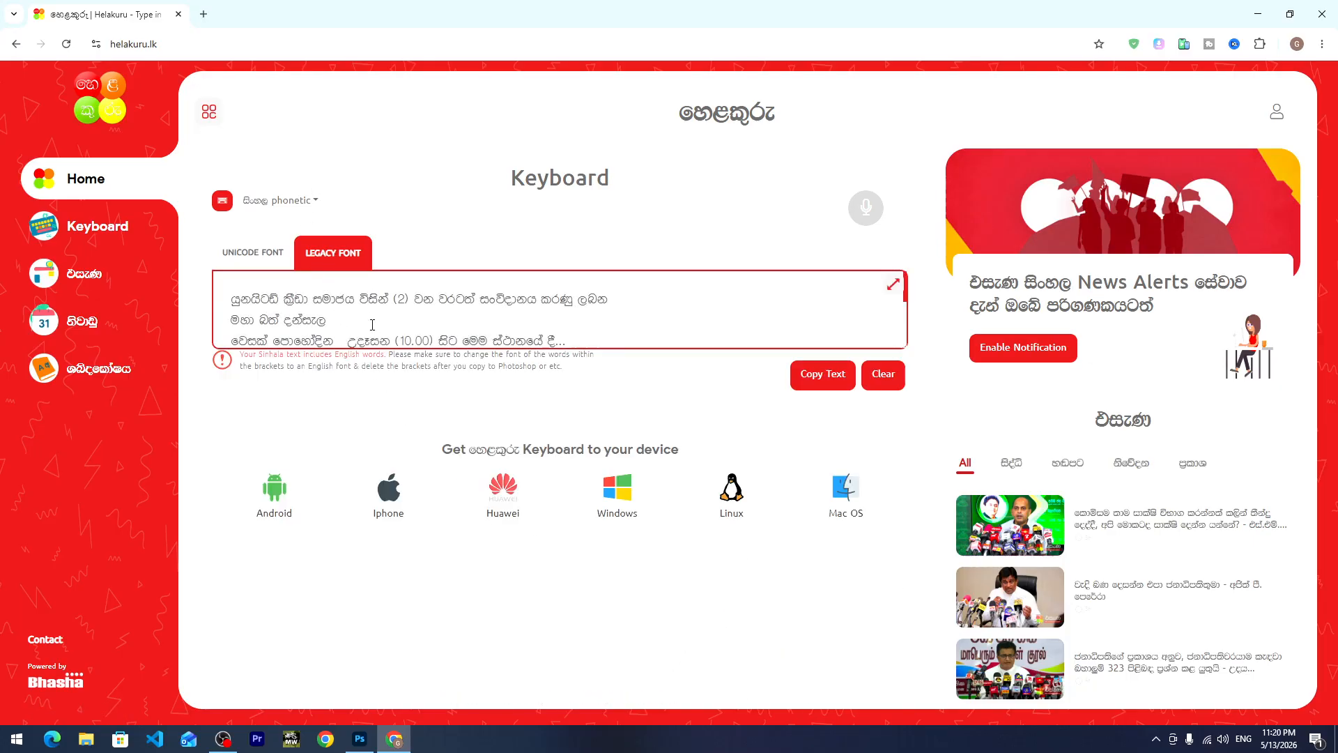
{"action": "scroll", "coordinate": [372, 325], "scroll_direction": "down", "scroll_amount": 3}
{"action": "scroll", "coordinate": [372, 325], "scroll_direction": "up", "scroll_amount": 3}
{"action": "left_click", "coordinate": [814, 377]}
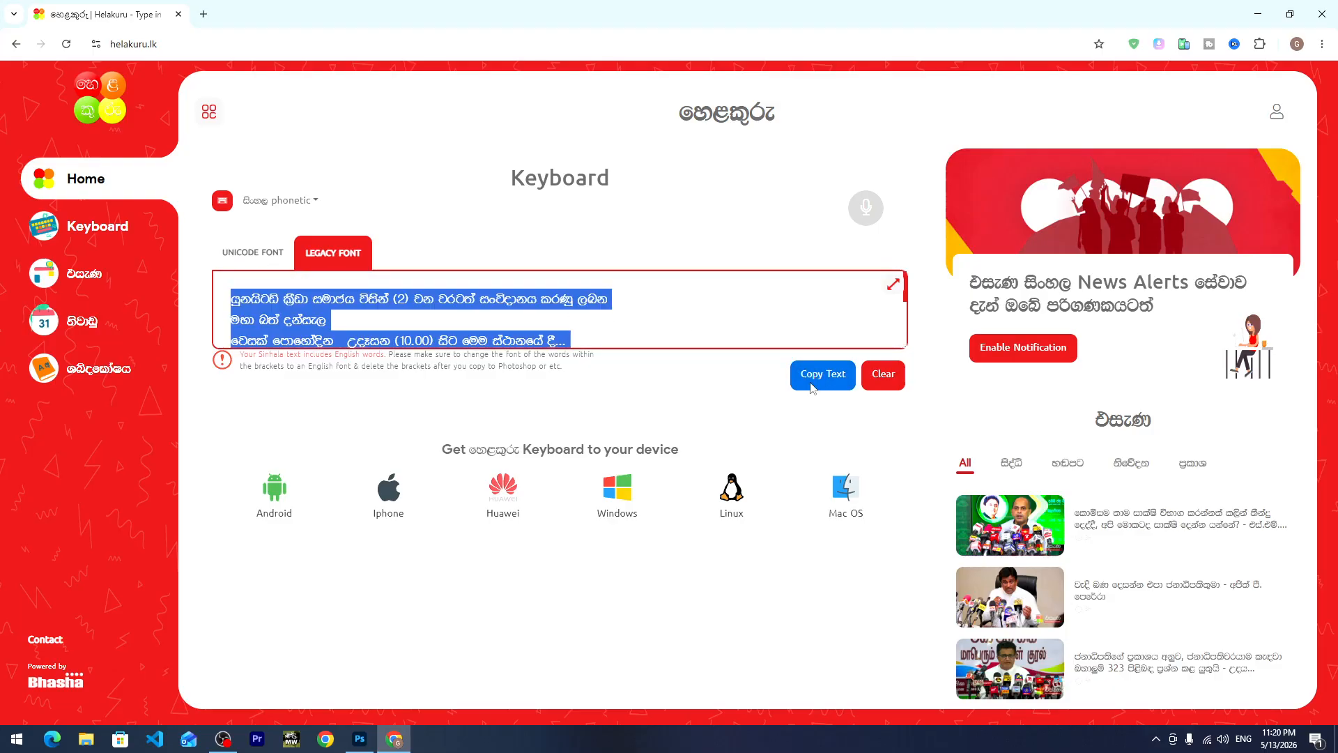
Switch to Photoshop and paste the converted legacy text as a new text layer on the canvas.
{"action": "left_click", "coordinate": [359, 737]}
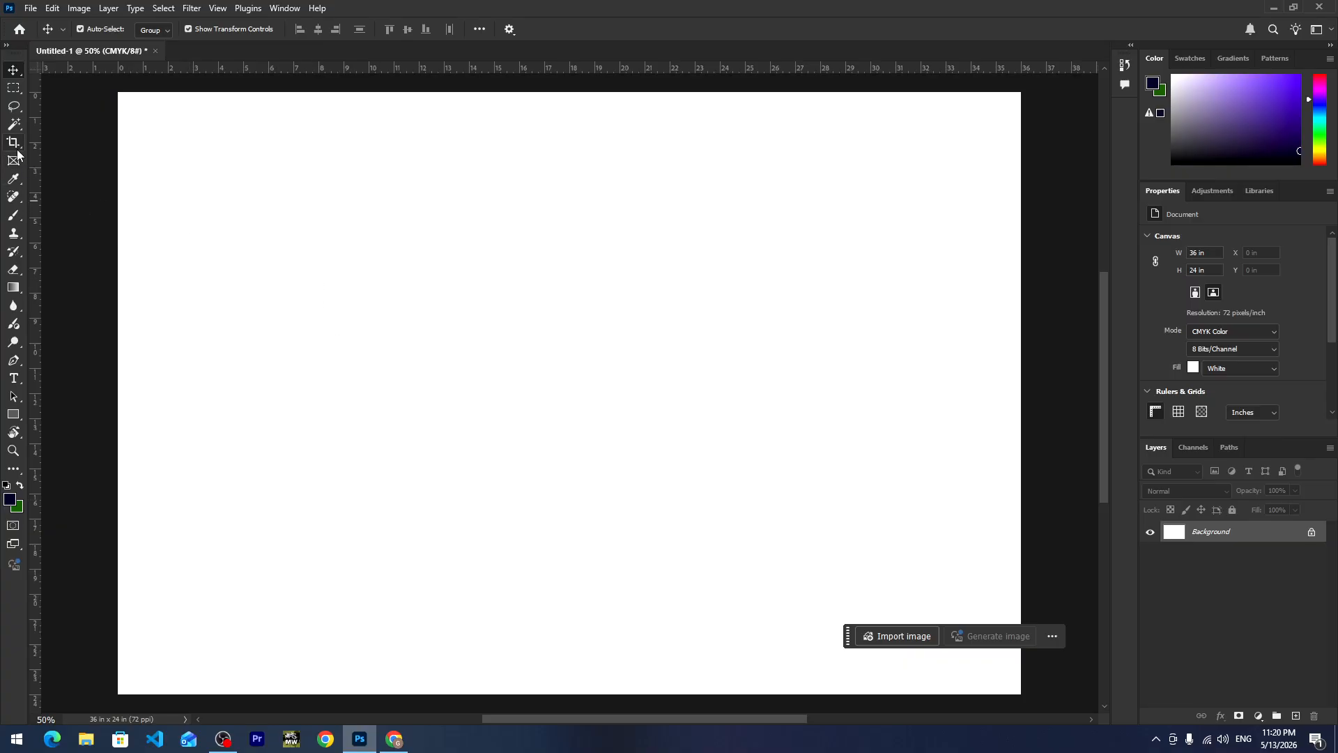
{"action": "left_click", "coordinate": [14, 378]}
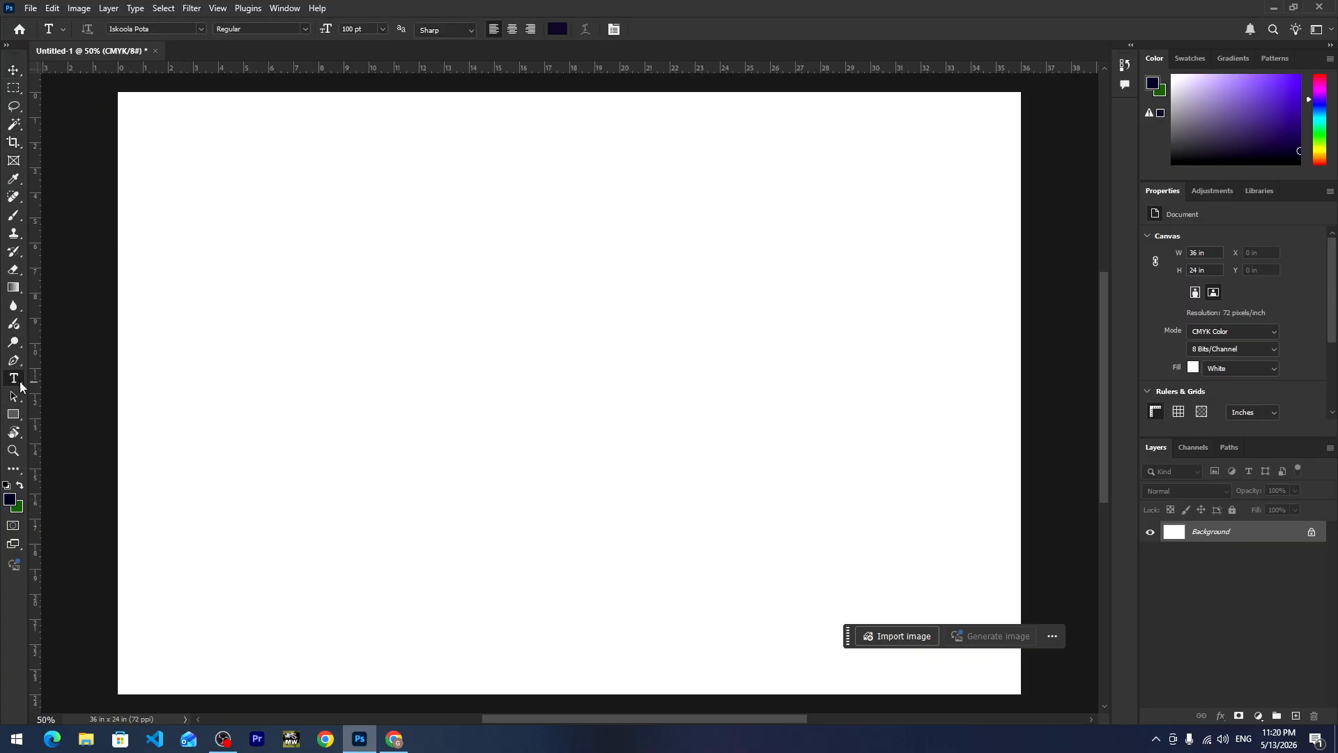
{"action": "left_click", "coordinate": [237, 259]}
{"action": "key", "text": "ctrl+v"}
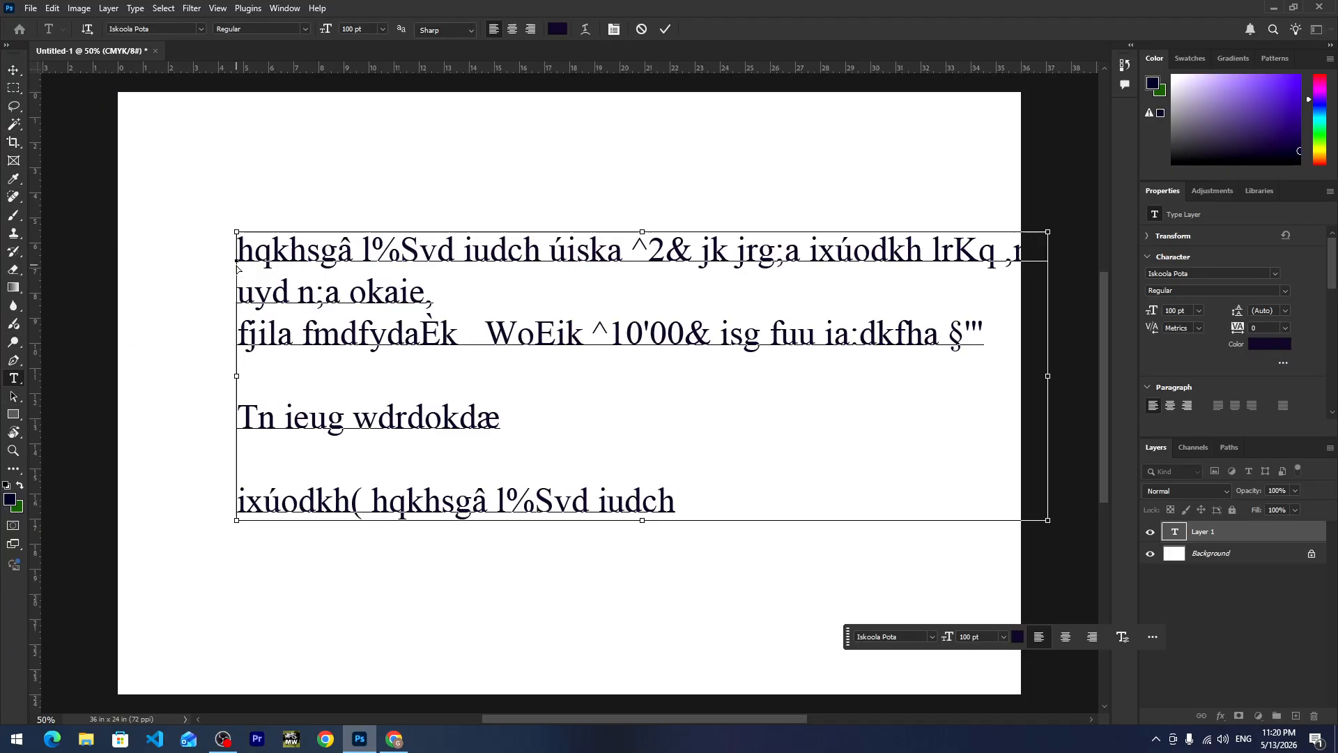
Try the FM fonts on the whole pasted text, apply FMDerana, and move the text block down the canvas.
{"action": "key", "text": "ctrl+a"}
{"action": "left_click", "coordinate": [178, 32]}
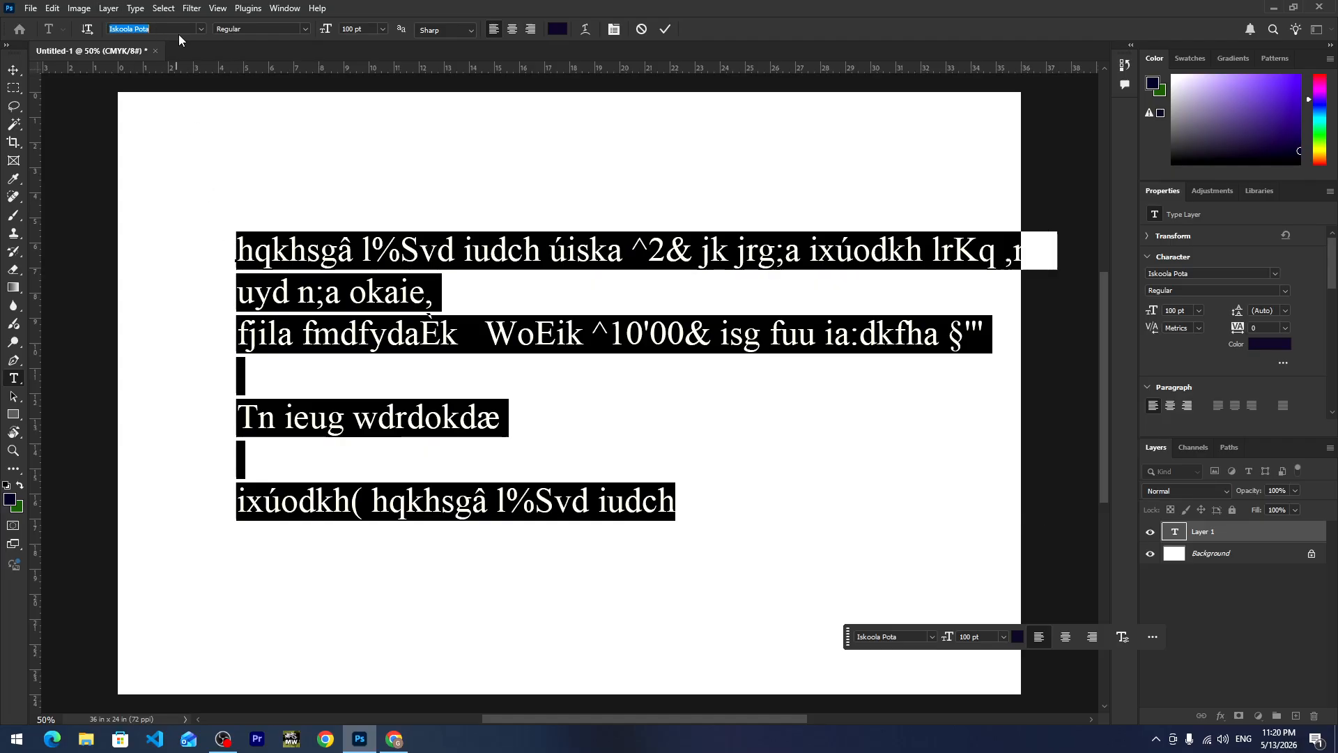
{"action": "type", "text": "fm"}
{"action": "key", "text": "Down"}
{"action": "key", "text": "Down"}
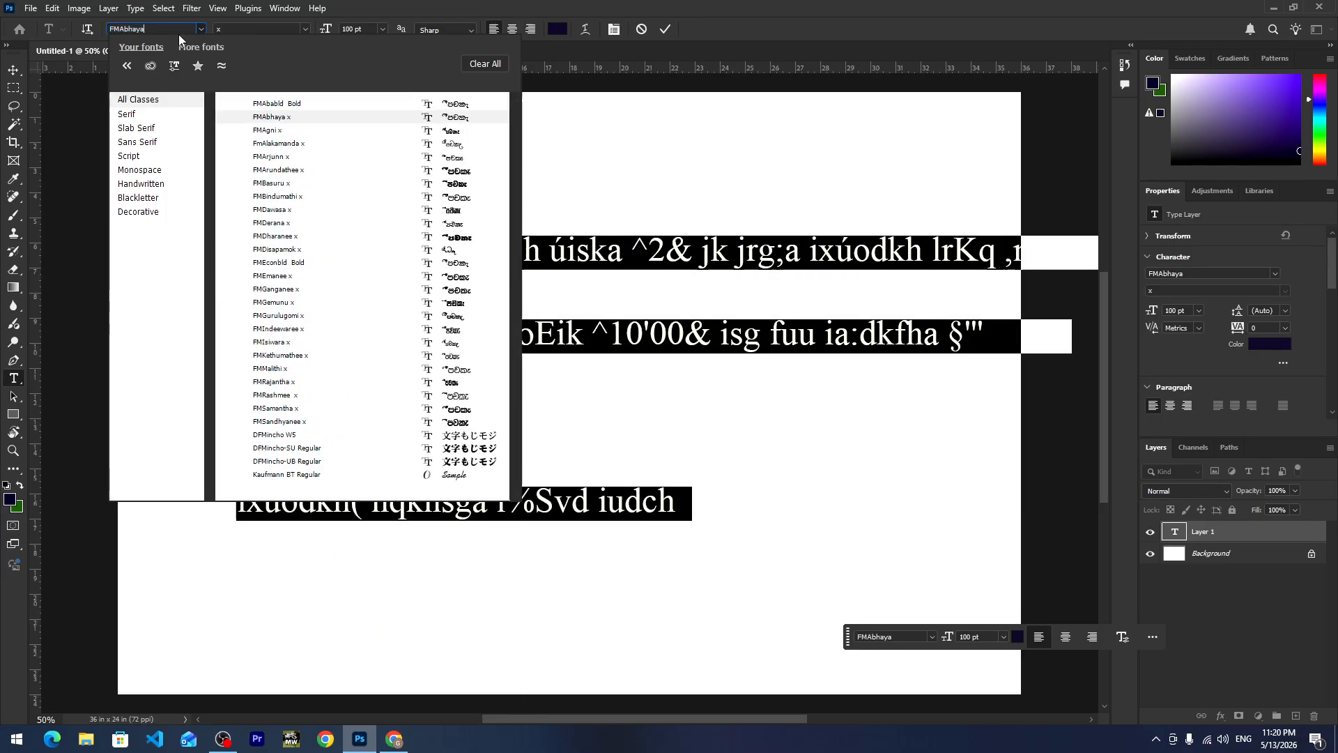
{"action": "key", "text": "Down"}
{"action": "key", "text": "Down"}
{"action": "key", "text": "Down"}
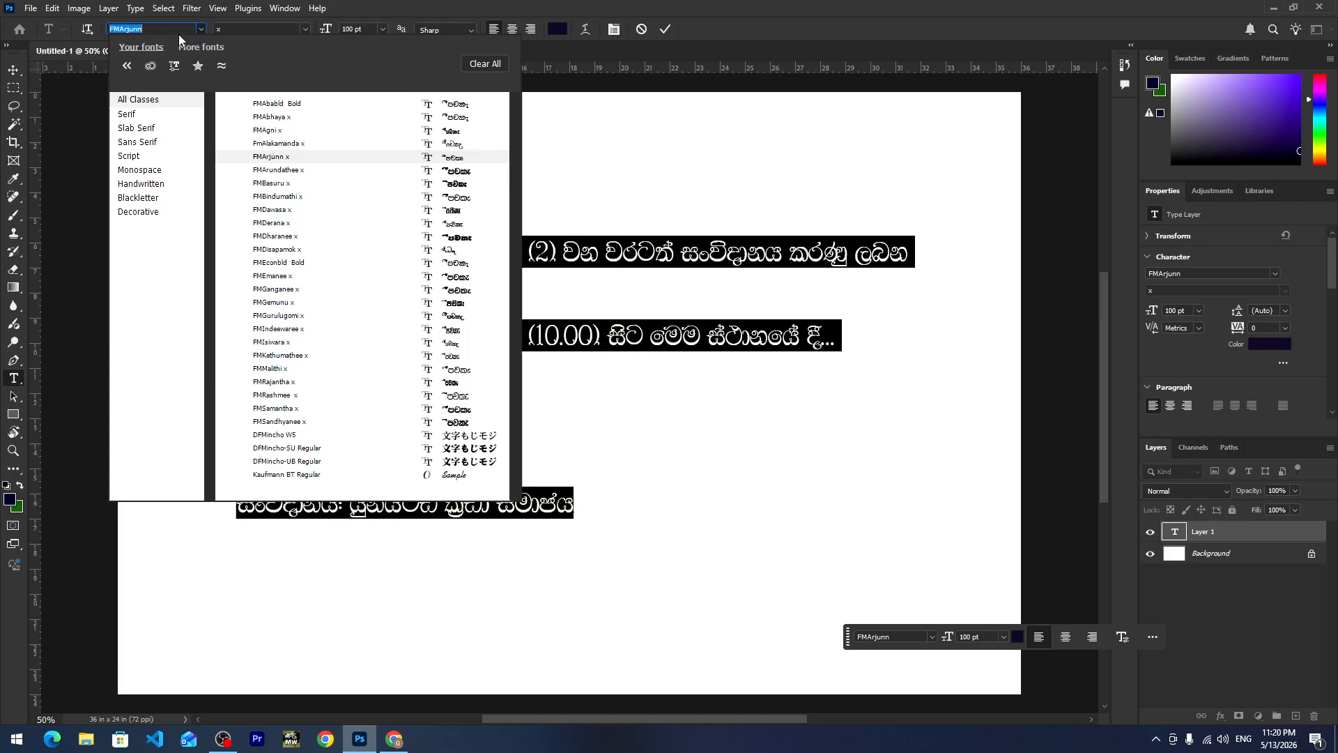
{"action": "key", "text": "Down"}
{"action": "key", "text": "Down"}
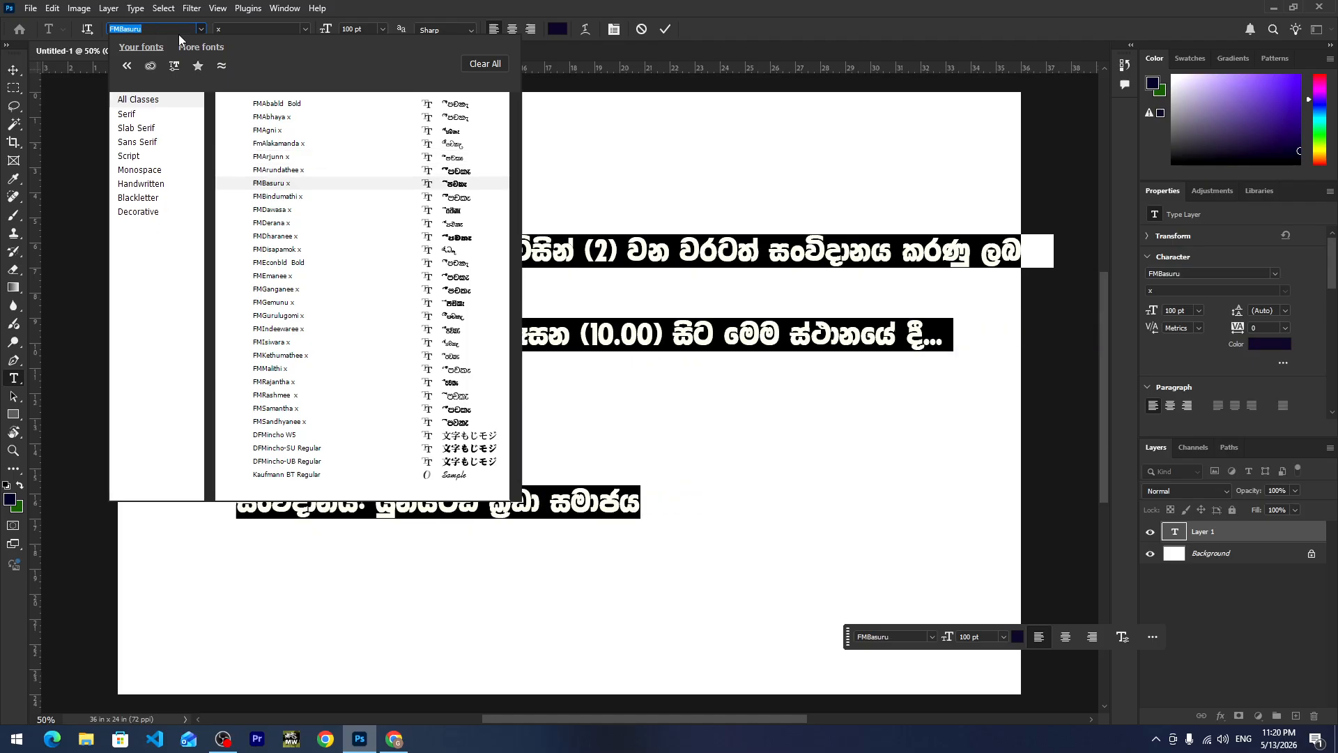
{"action": "key", "text": "Down"}
{"action": "key", "text": "Down"}
{"action": "key", "text": "Down"}
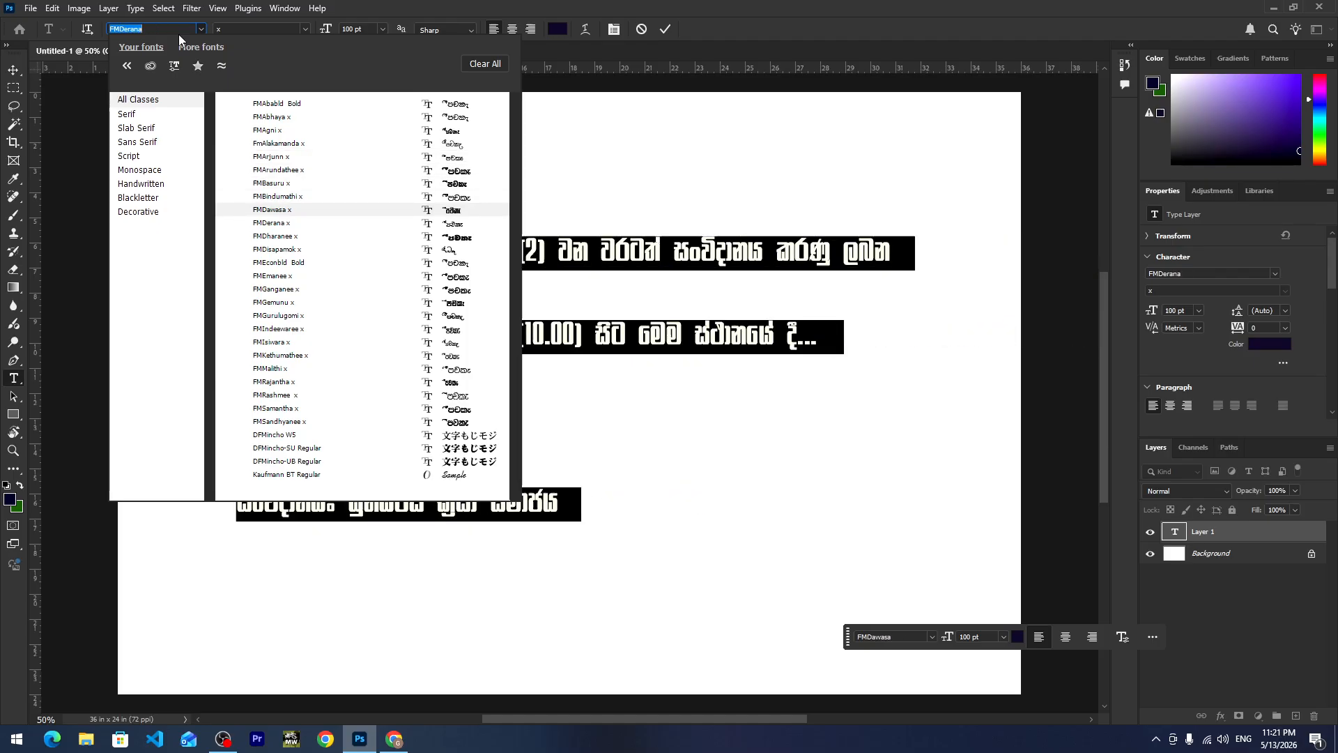
{"action": "key", "text": "Return"}
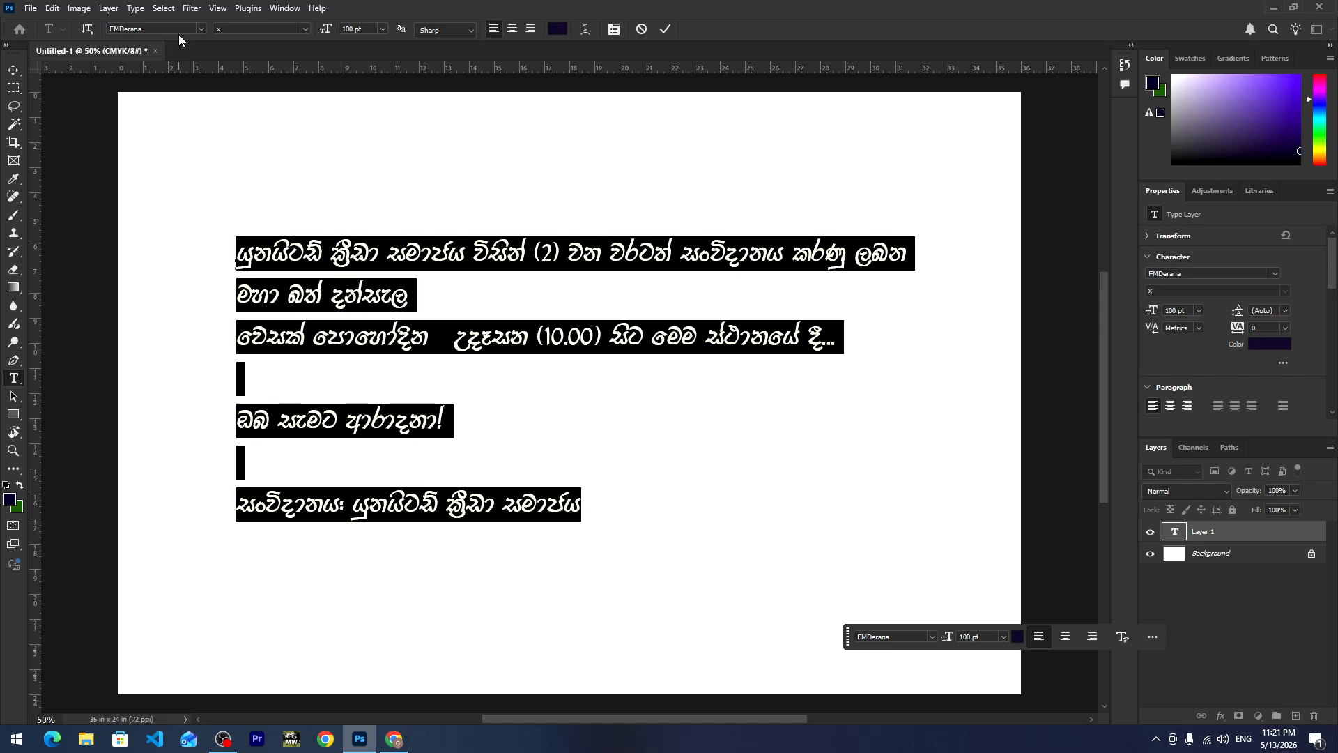
{"action": "left_click", "coordinate": [13, 70]}
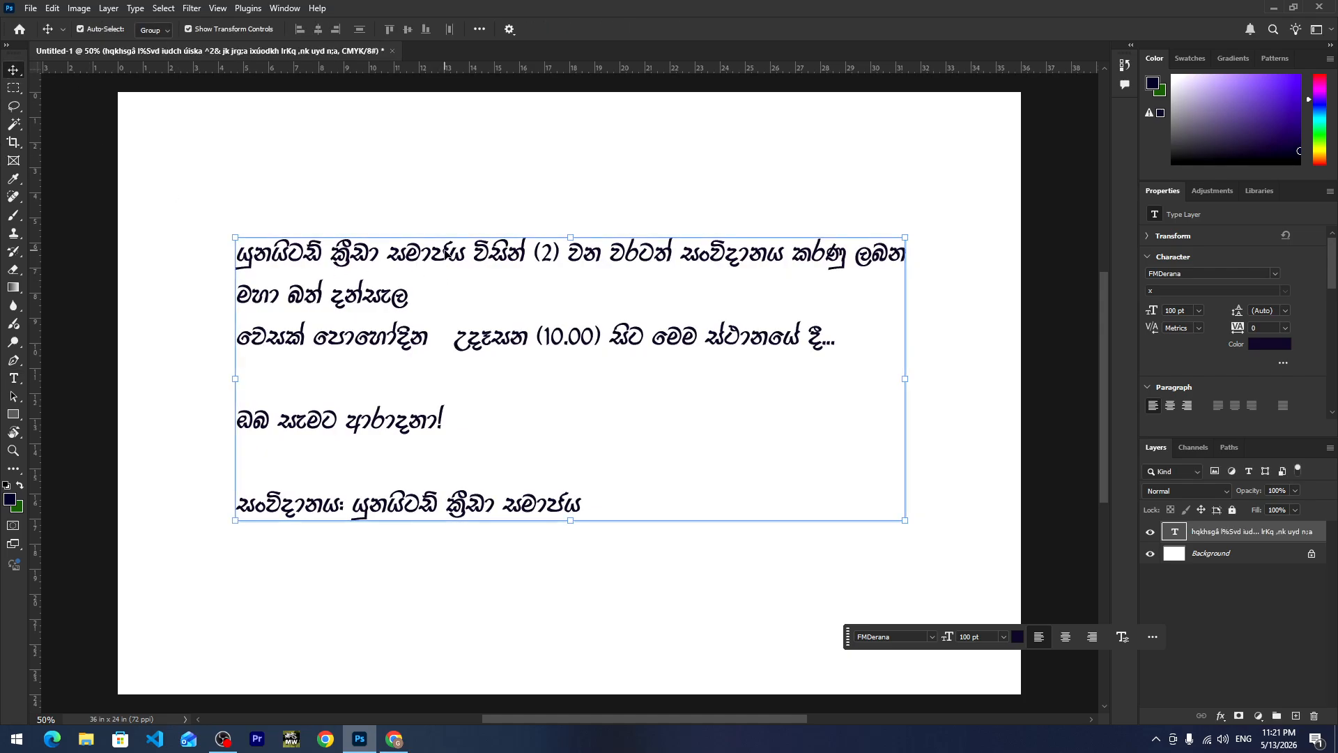
{"action": "left_click_drag", "start_coordinate": [446, 253], "coordinate": [456, 350]}
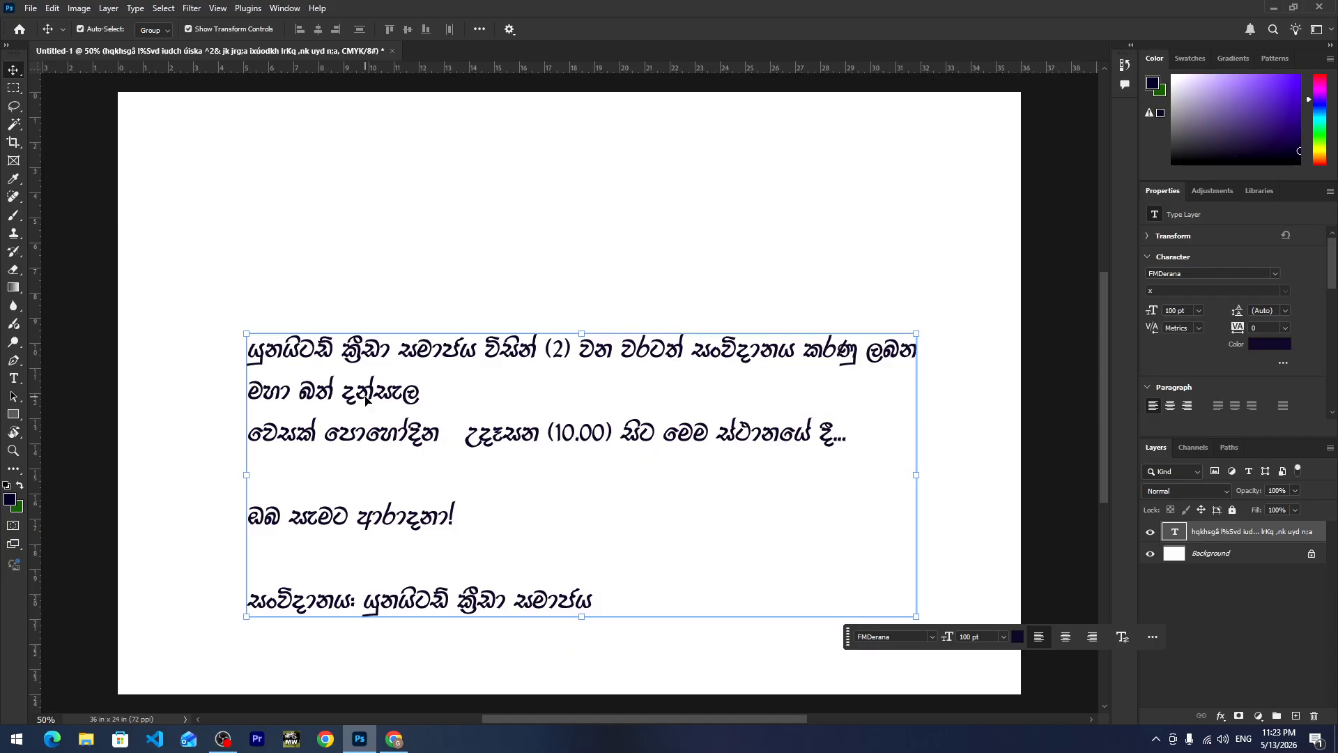
Cut the first line out of the text block and paste it as a separate text layer above the block.
{"action": "double_click", "coordinate": [354, 357]}
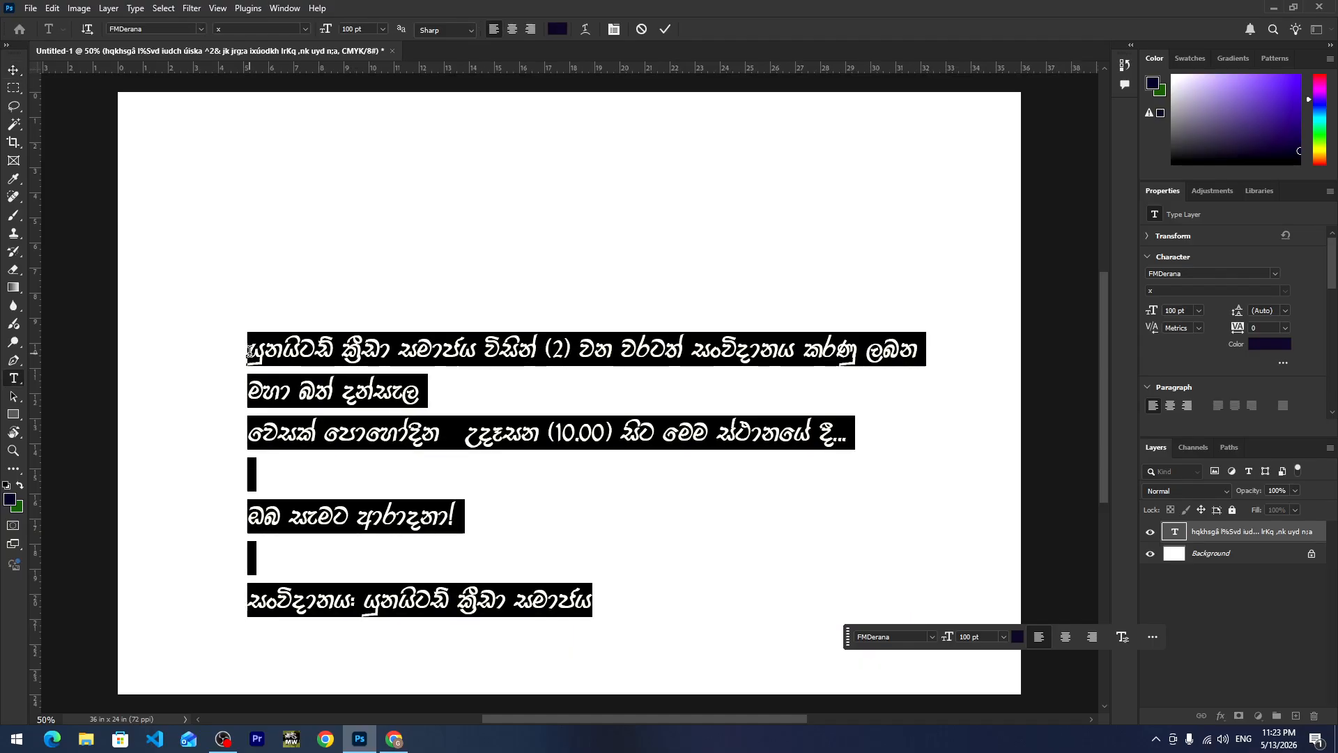
{"action": "left_click_drag", "start_coordinate": [249, 352], "coordinate": [924, 347]}
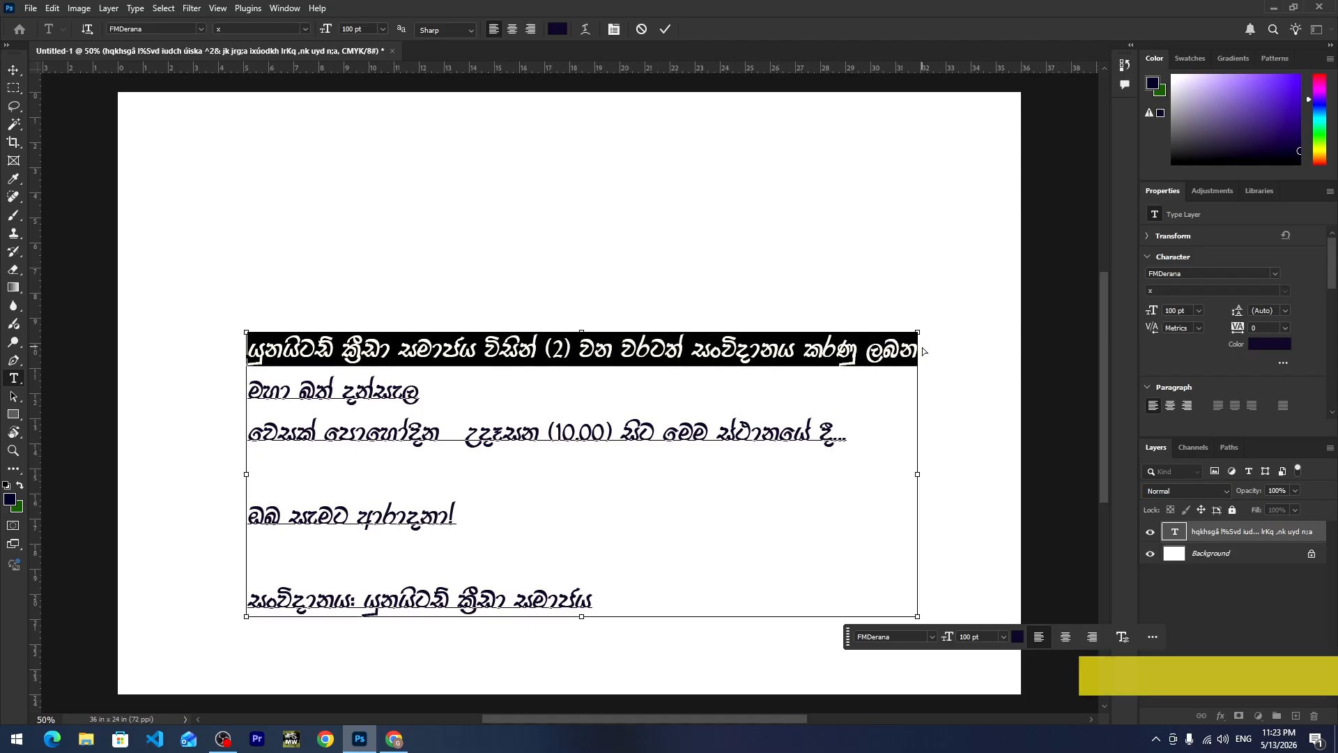
{"action": "key", "text": "ctrl+x"}
{"action": "left_click", "coordinate": [14, 71]}
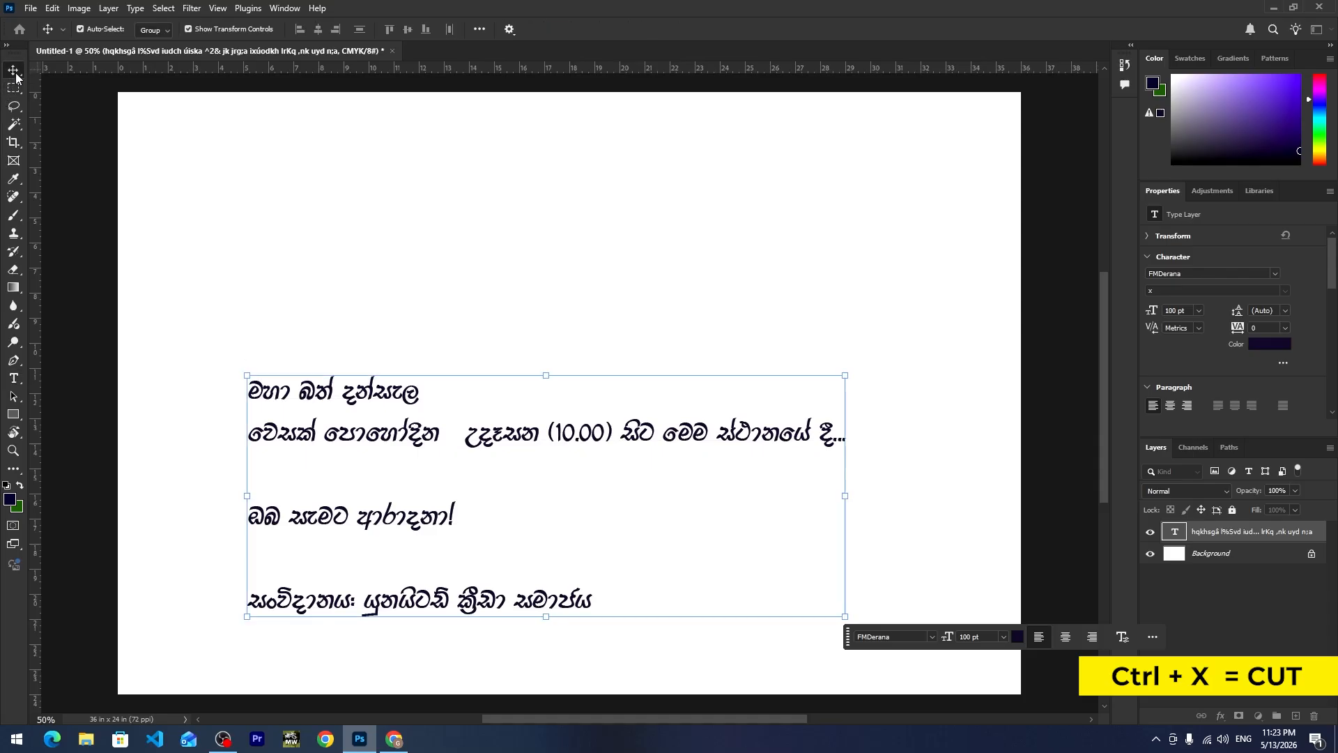
{"action": "left_click", "coordinate": [98, 288]}
{"action": "left_click", "coordinate": [13, 379]}
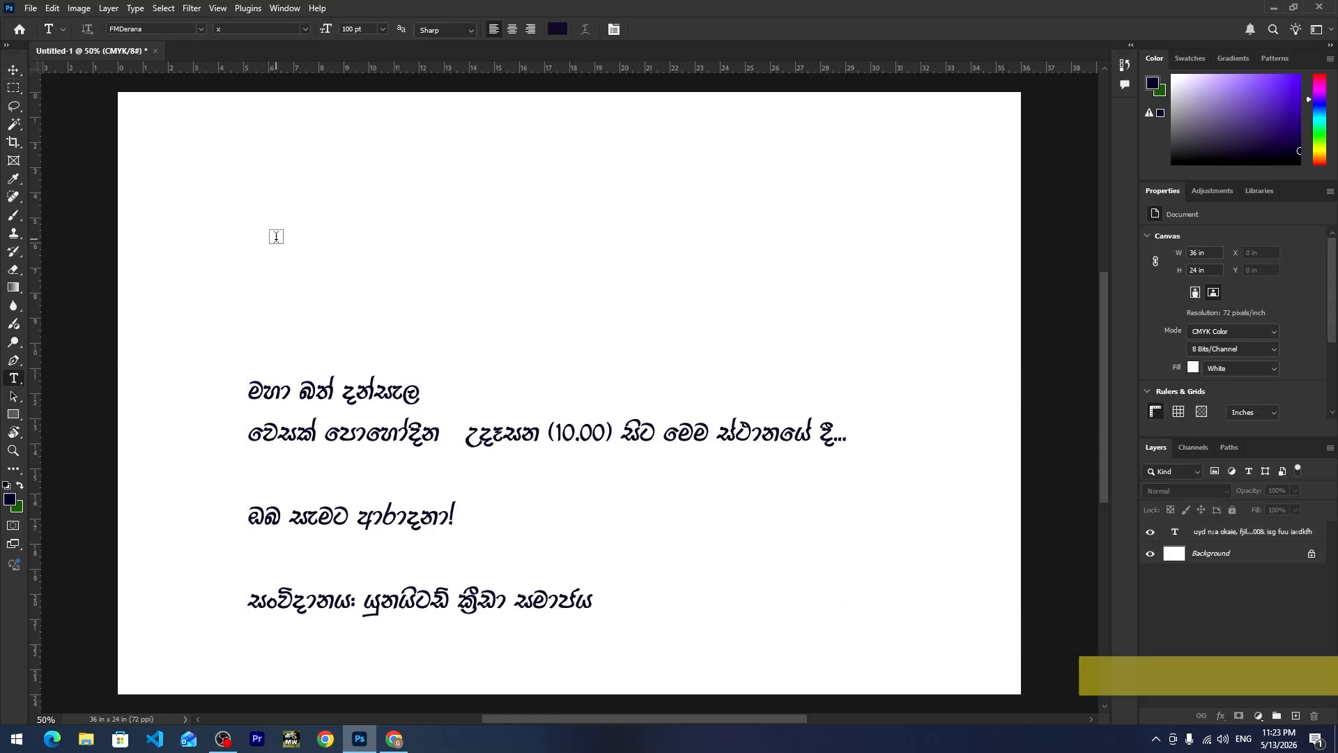
{"action": "left_click", "coordinate": [275, 239]}
{"action": "key", "text": "ctrl+v"}
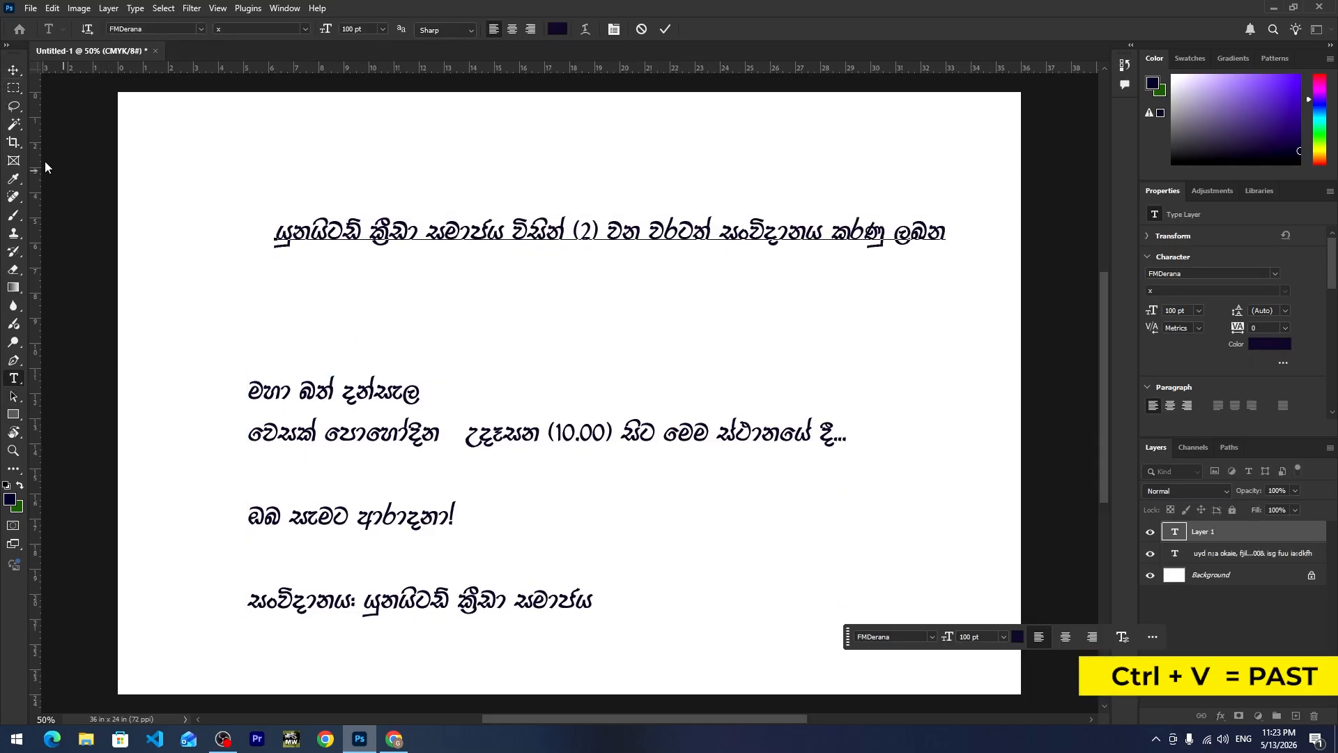
Replace "(2)" in the separated heading line with "02".
{"action": "double_click", "coordinate": [596, 232]}
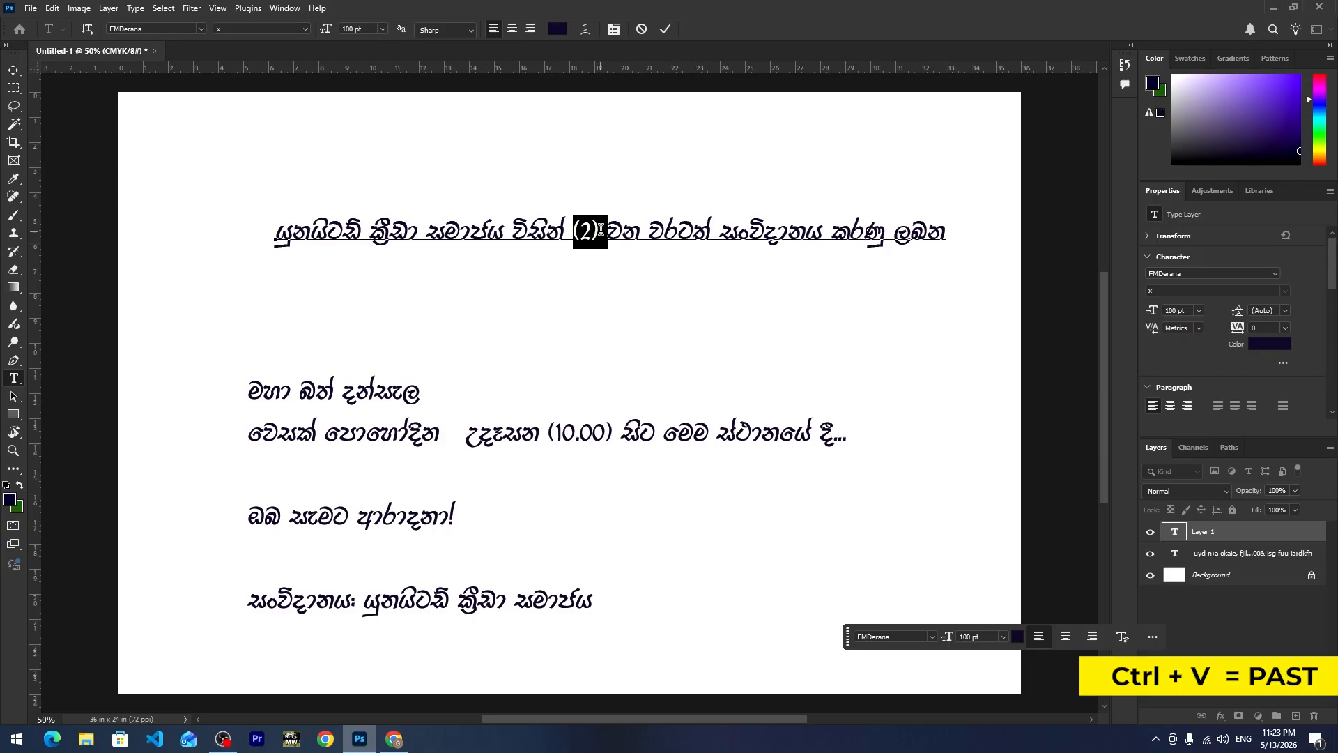
{"action": "type", "text": "02"}
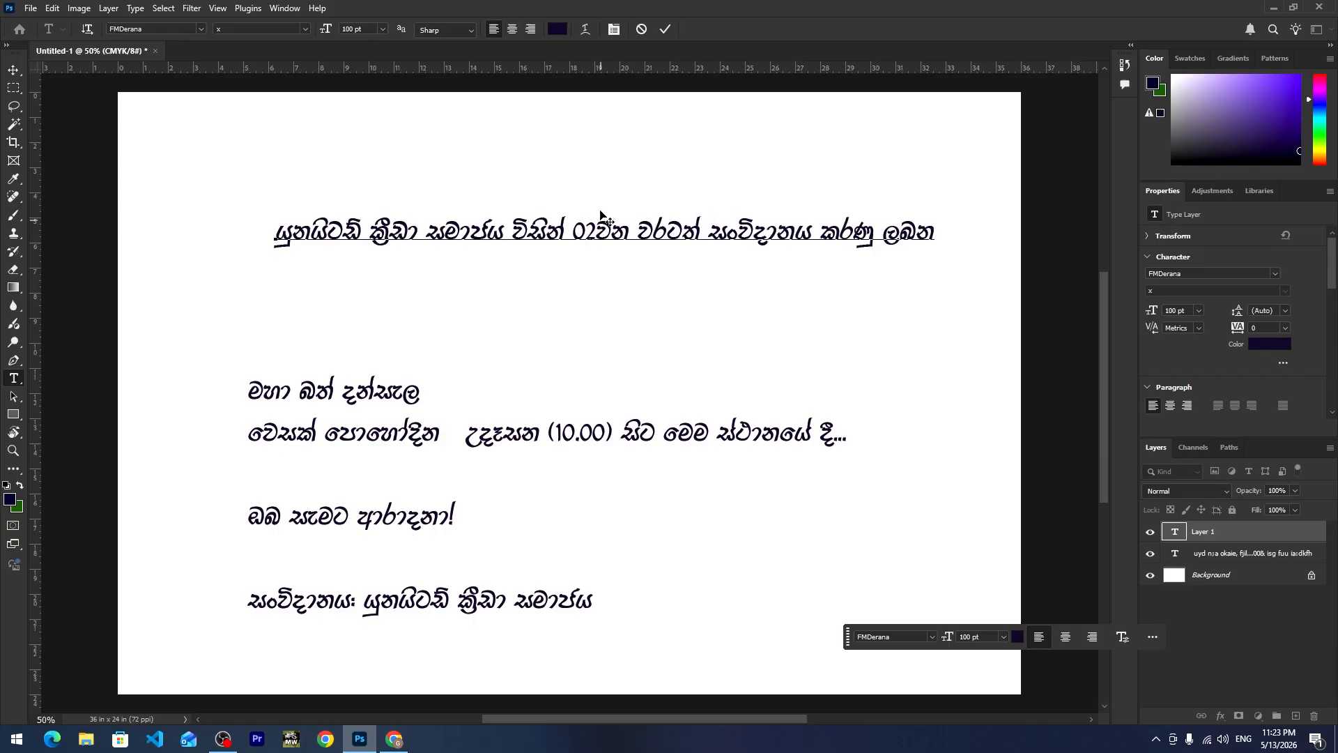
{"action": "left_click", "coordinate": [13, 69]}
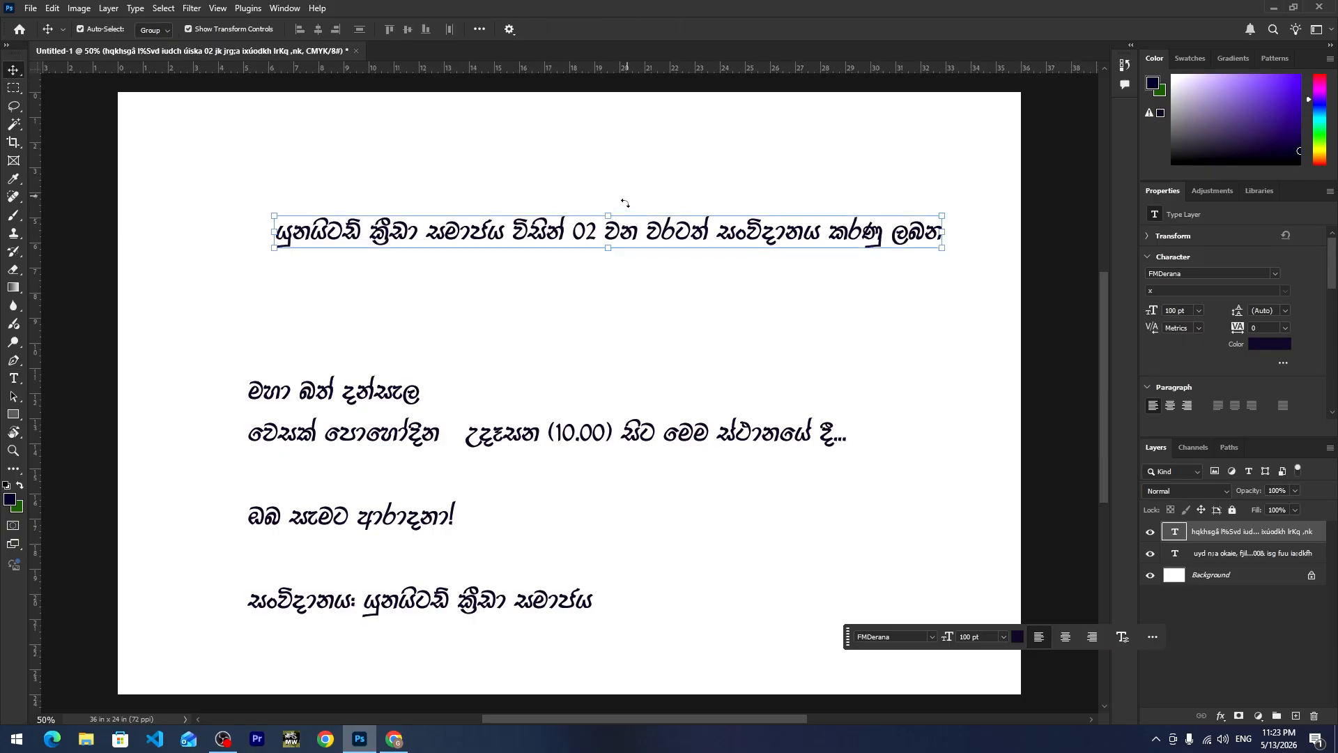
Move the heading line near the canvas's upper edge, scale it to about 106 pt and center it horizontally on the canvas.
{"action": "left_click_drag", "start_coordinate": [579, 234], "coordinate": [562, 130]}
{"action": "left_click_drag", "start_coordinate": [926, 144], "coordinate": [951, 147]}
{"action": "key", "text": "Return"}
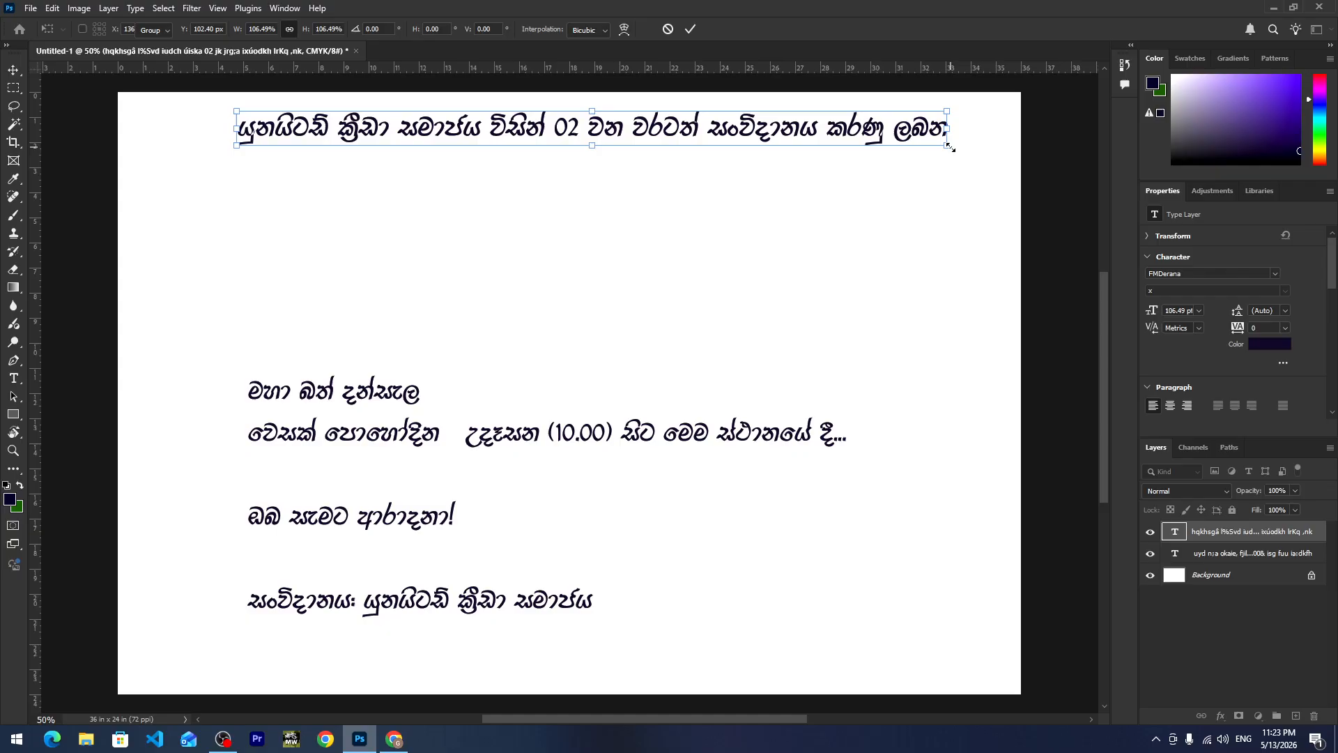
{"action": "key", "text": "ctrl+a"}
{"action": "left_click", "coordinate": [318, 30]}
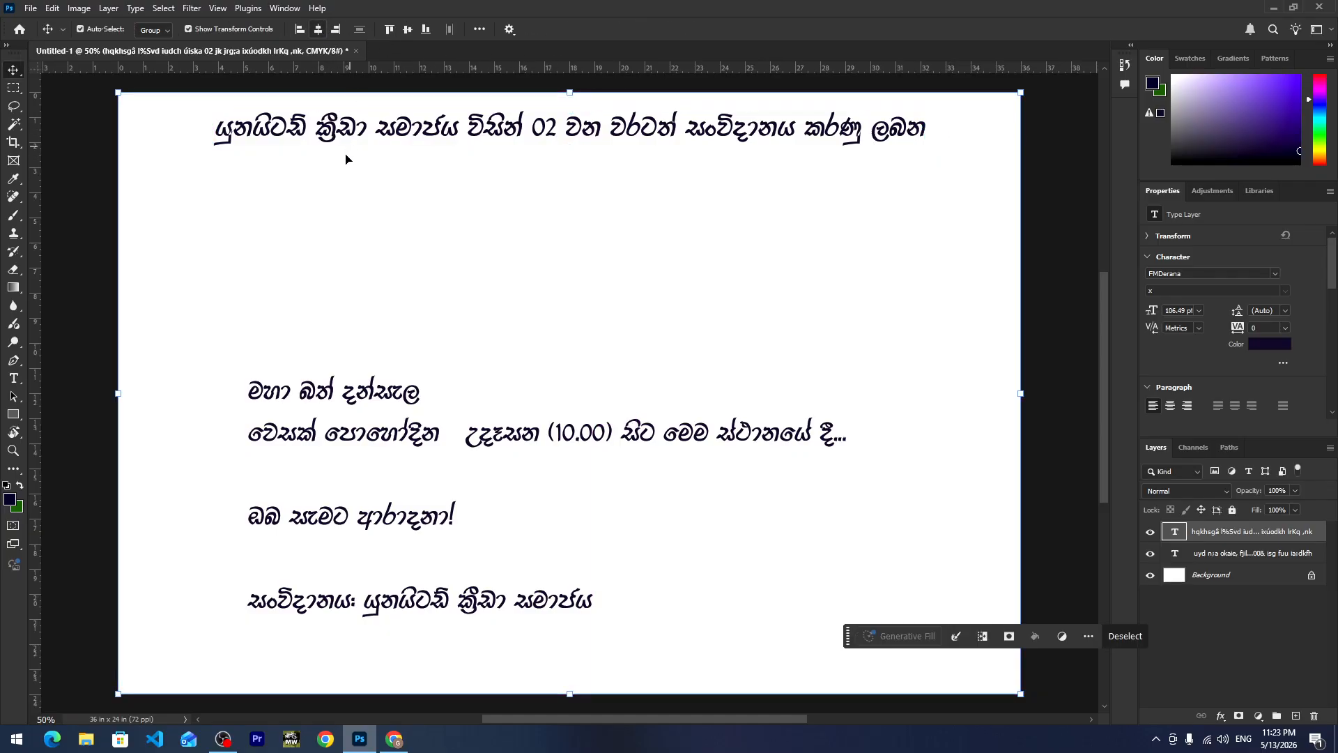
{"action": "key", "text": "ctrl+d"}
{"action": "left_click_drag", "start_coordinate": [476, 135], "coordinate": [477, 150]}
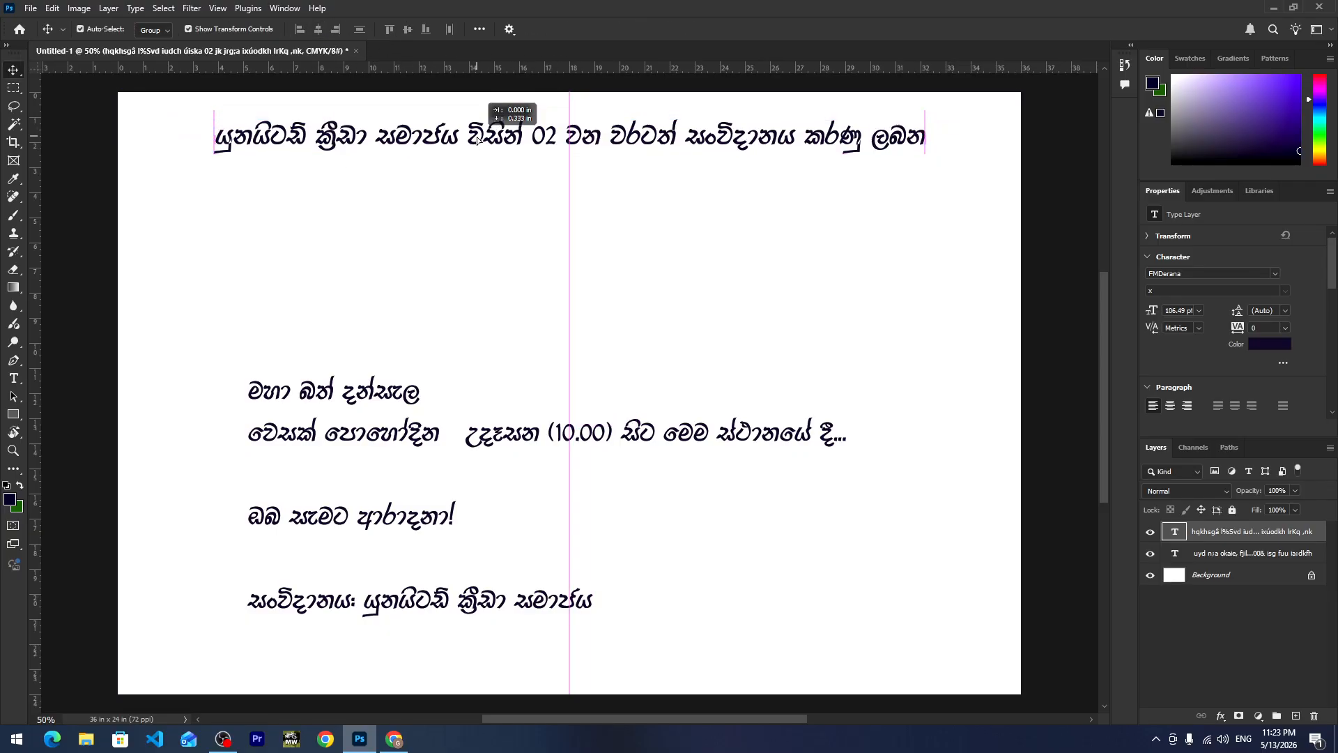
Cut the line "මහා බත් දන්සැල" out of the text block and move the remaining text further down.
{"action": "left_click", "coordinate": [508, 269]}
{"action": "left_click", "coordinate": [367, 407]}
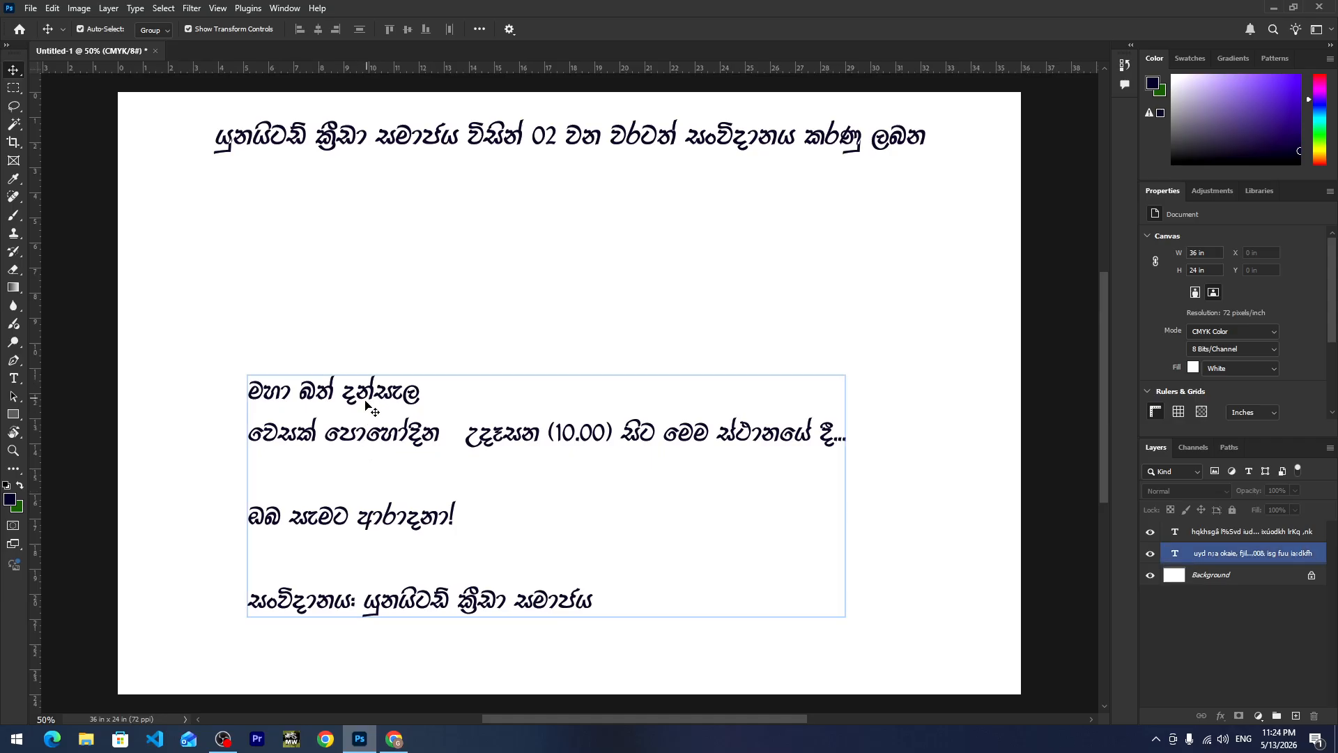
{"action": "double_click", "coordinate": [366, 407]}
{"action": "left_click_drag", "start_coordinate": [420, 391], "coordinate": [191, 398]}
{"action": "key", "text": "BackSpace"}
{"action": "left_click", "coordinate": [14, 70]}
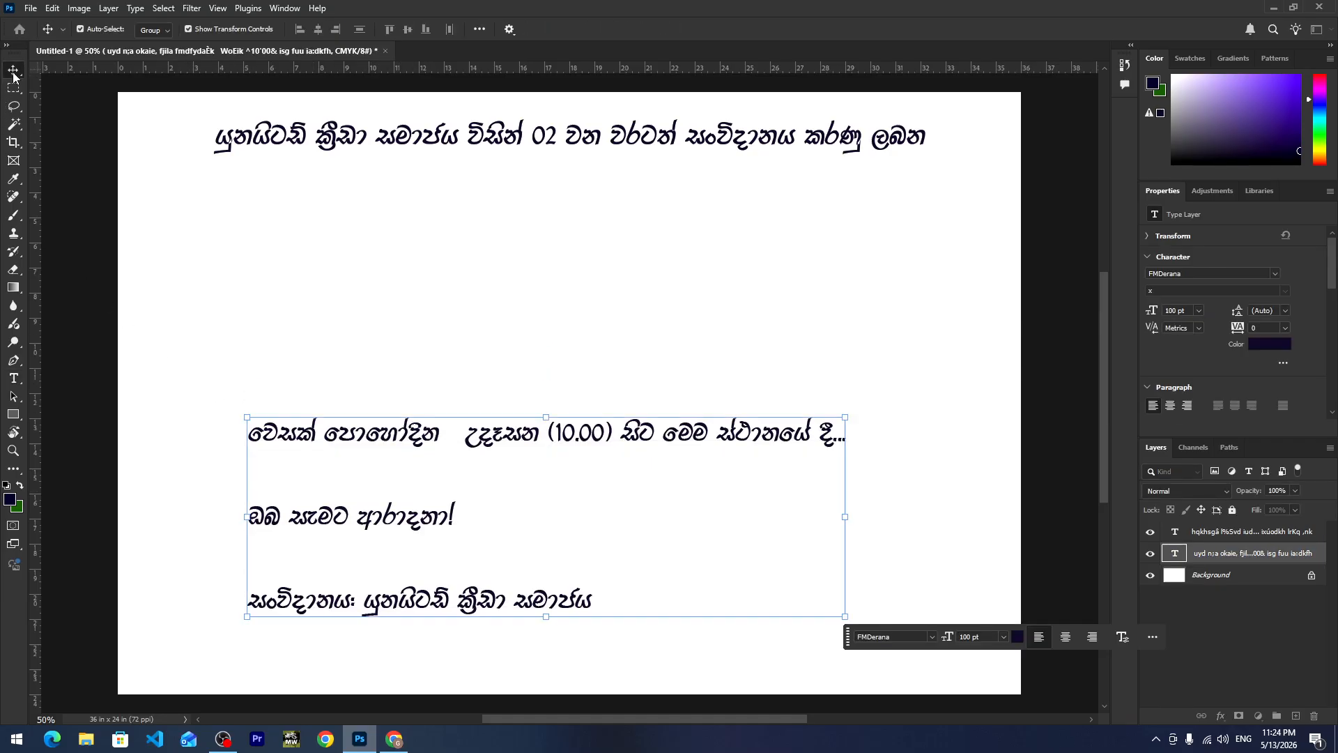
{"action": "left_click_drag", "start_coordinate": [506, 453], "coordinate": [513, 540]}
Paste "මහා බත් දන්සැල" as a new text layer below the heading and scale it to about 479 pt across the canvas.
{"action": "left_click", "coordinate": [485, 386]}
{"action": "key", "text": "t"}
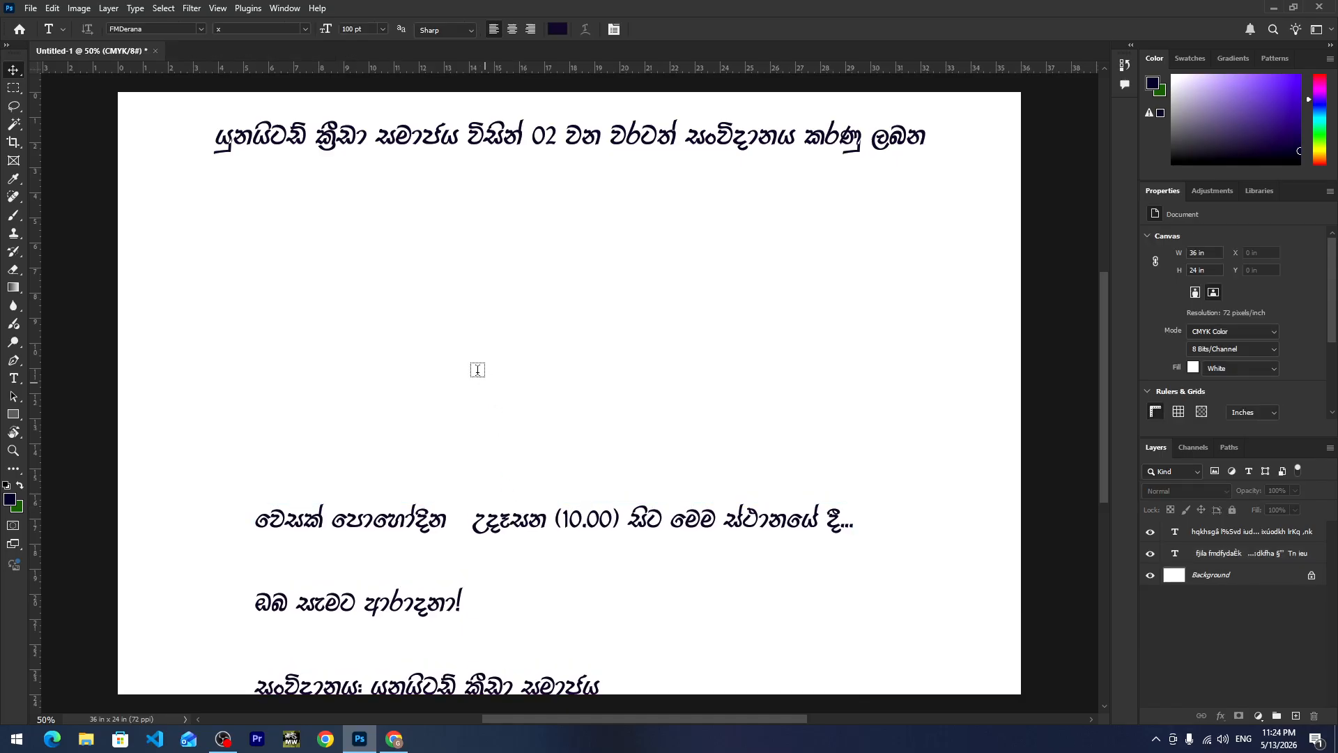
{"action": "left_click", "coordinate": [465, 320]}
{"action": "key", "text": "ctrl+v"}
{"action": "left_click", "coordinate": [13, 70]}
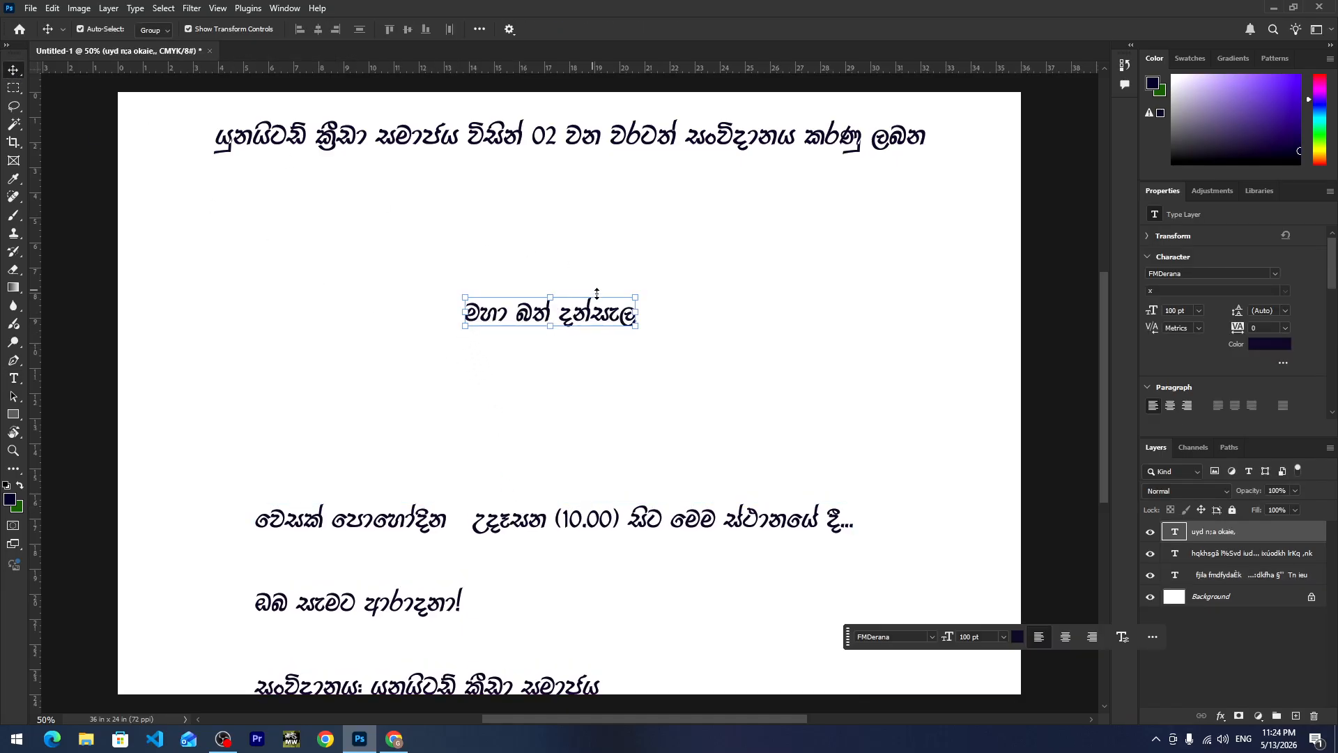
{"action": "left_click_drag", "start_coordinate": [636, 326], "coordinate": [955, 427]}
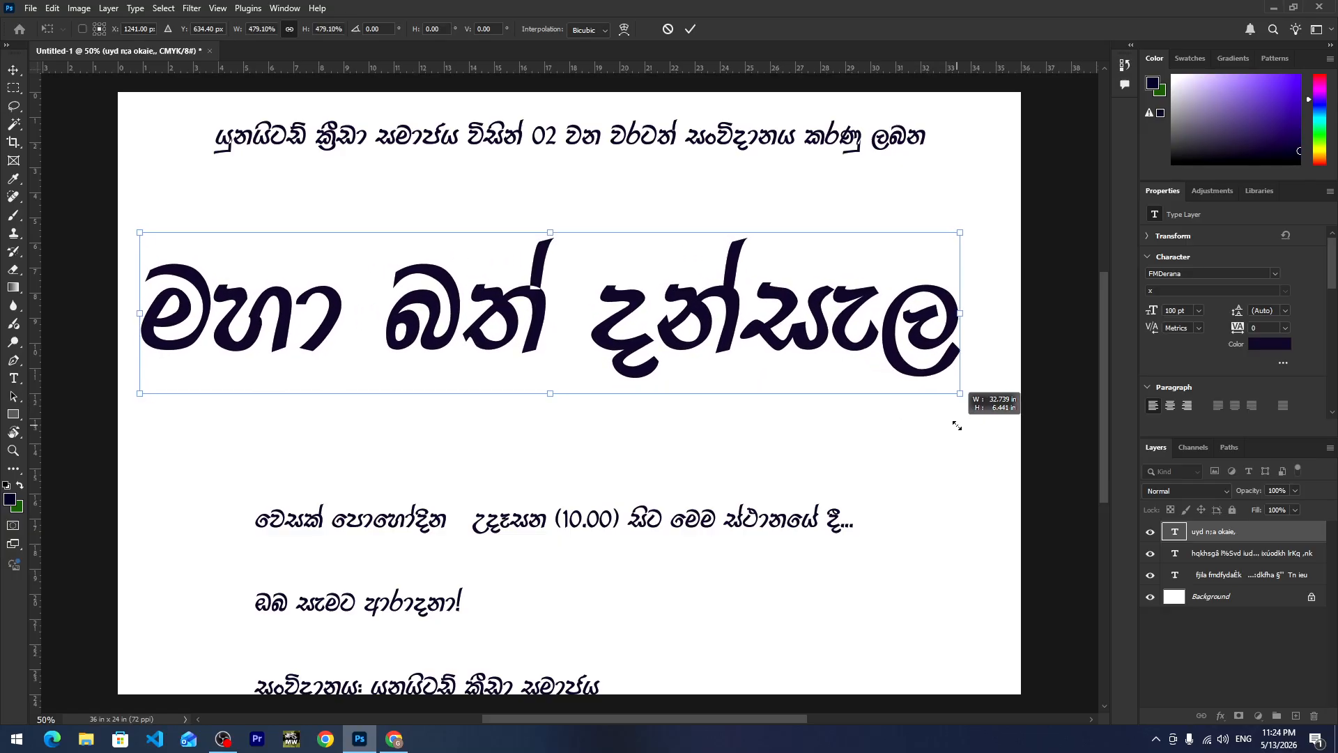
{"action": "left_click_drag", "start_coordinate": [793, 356], "coordinate": [799, 339]}
{"action": "key", "text": "Return"}
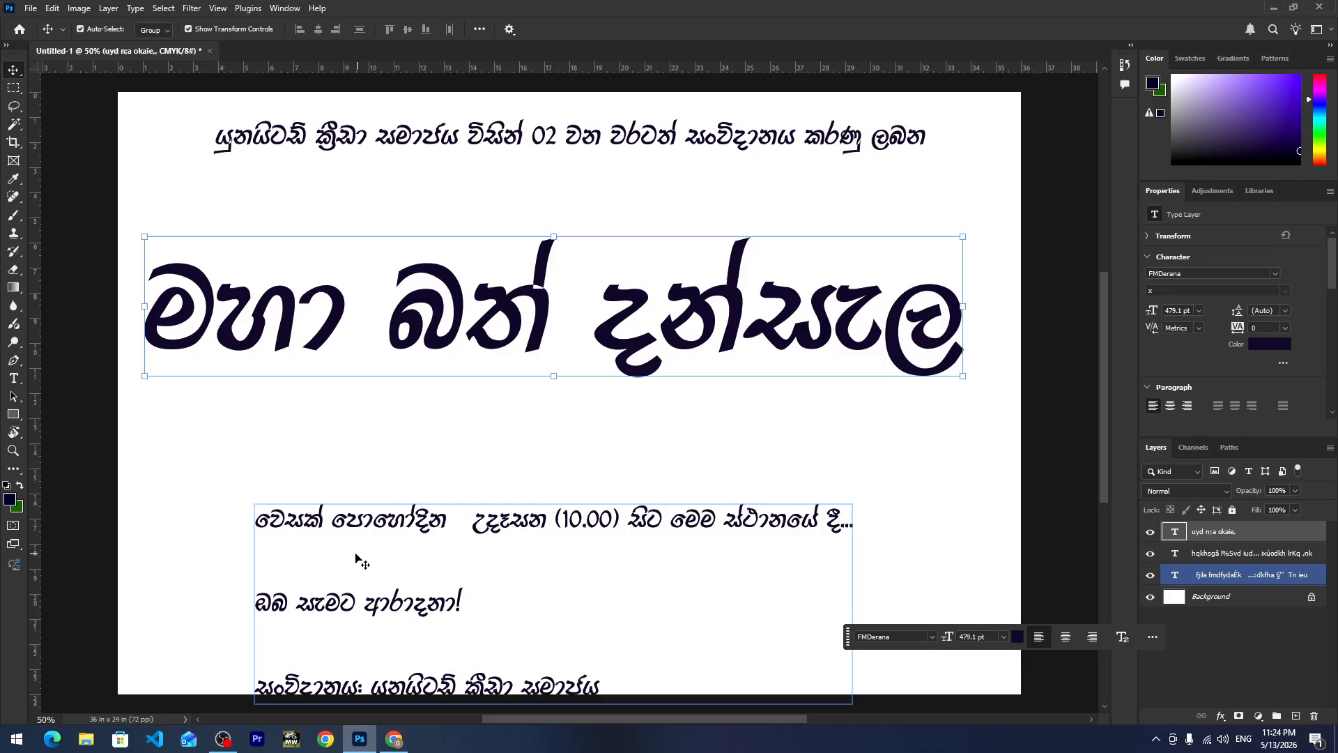
Cut "වෙසක් පොහෝදින උදෑසන (10.00)" out of the remaining text block.
{"action": "double_click", "coordinate": [480, 528]}
{"action": "left_click_drag", "start_coordinate": [620, 519], "coordinate": [322, 519]}
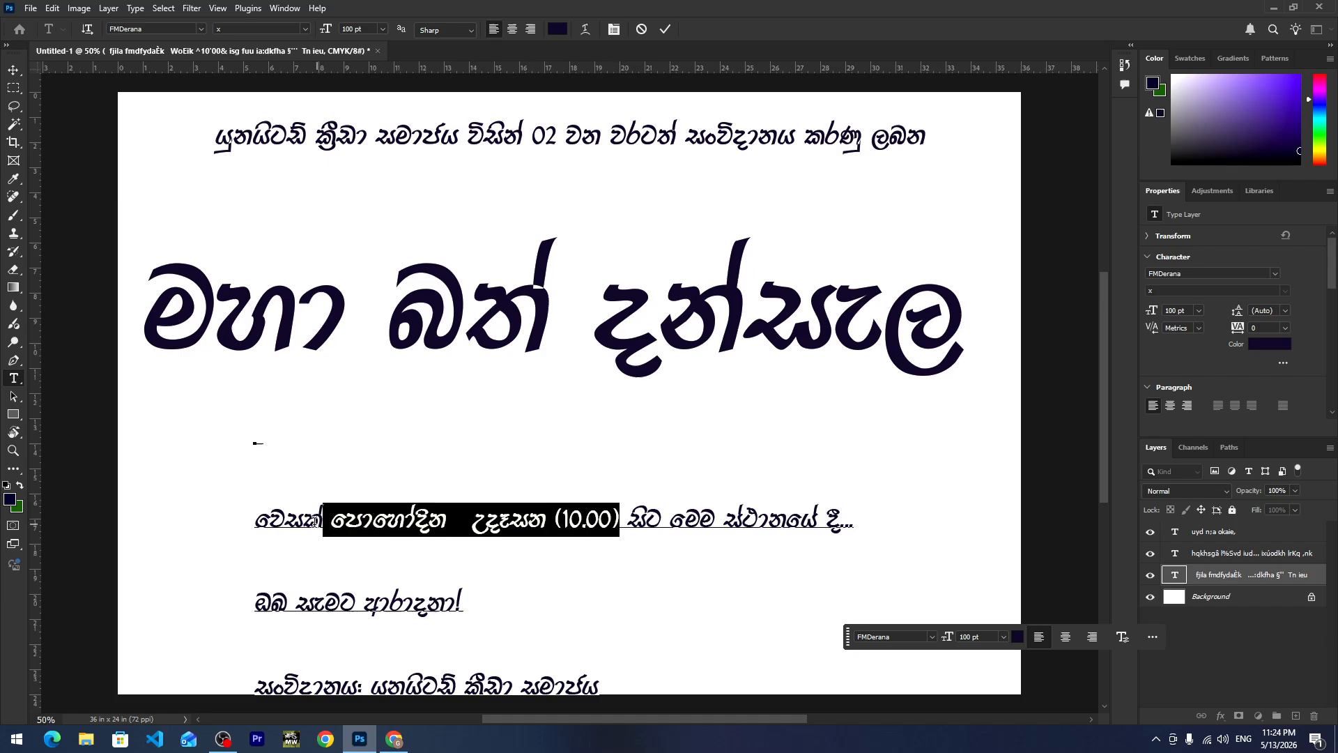
{"action": "left_click_drag", "start_coordinate": [258, 443], "coordinate": [257, 444]}
{"action": "key", "text": "BackSpace"}
{"action": "left_click", "coordinate": [14, 72]}
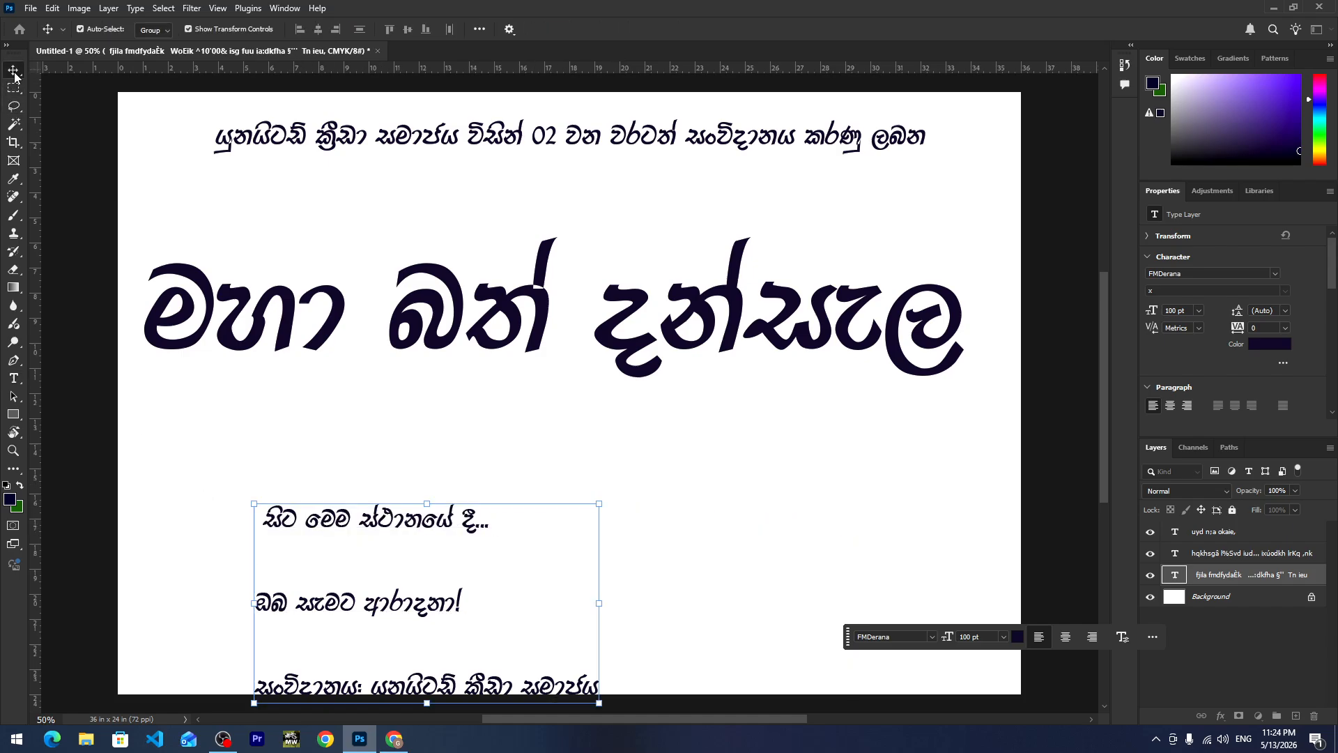
Paste the cut date and time text as a new layer, scale it to about 150 pt and place it just under the large title.
{"action": "left_click", "coordinate": [376, 448]}
{"action": "key", "text": "t"}
{"action": "left_click", "coordinate": [433, 443]}
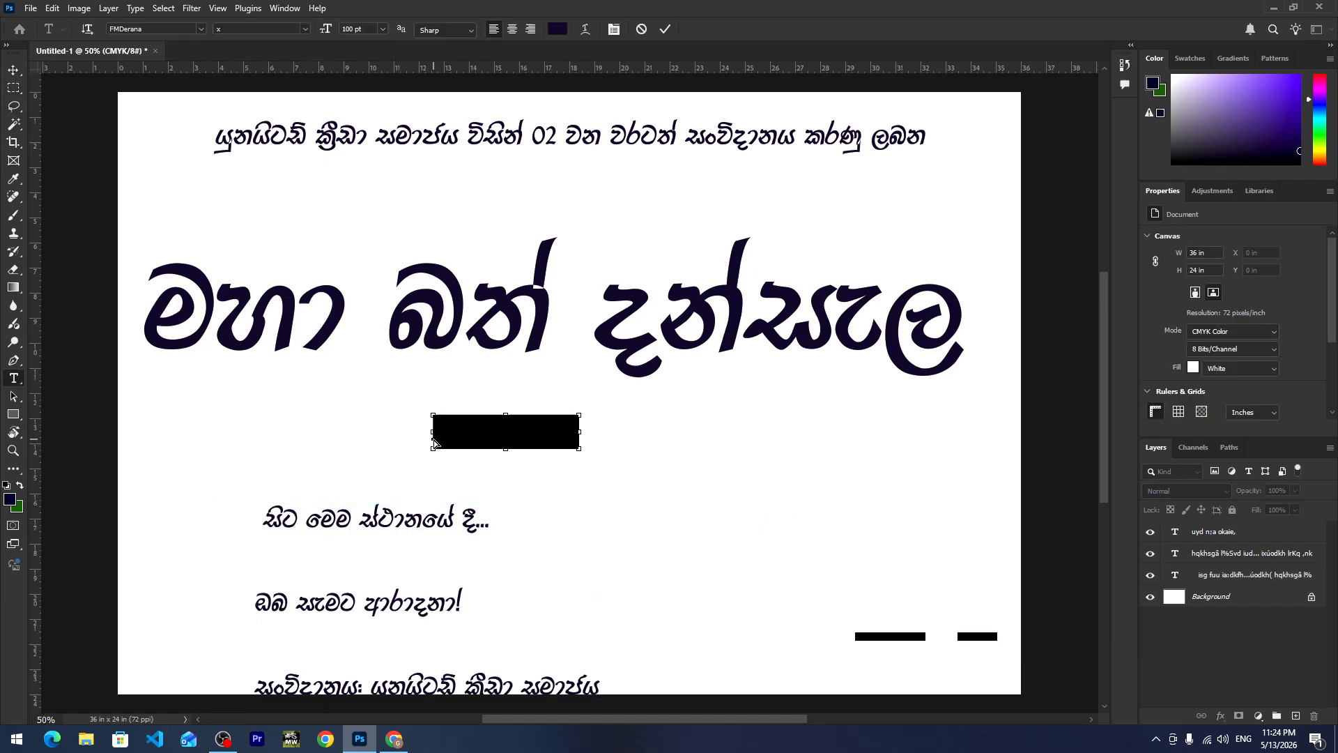
{"action": "key", "text": "ctrl+v"}
{"action": "left_click", "coordinate": [15, 69]}
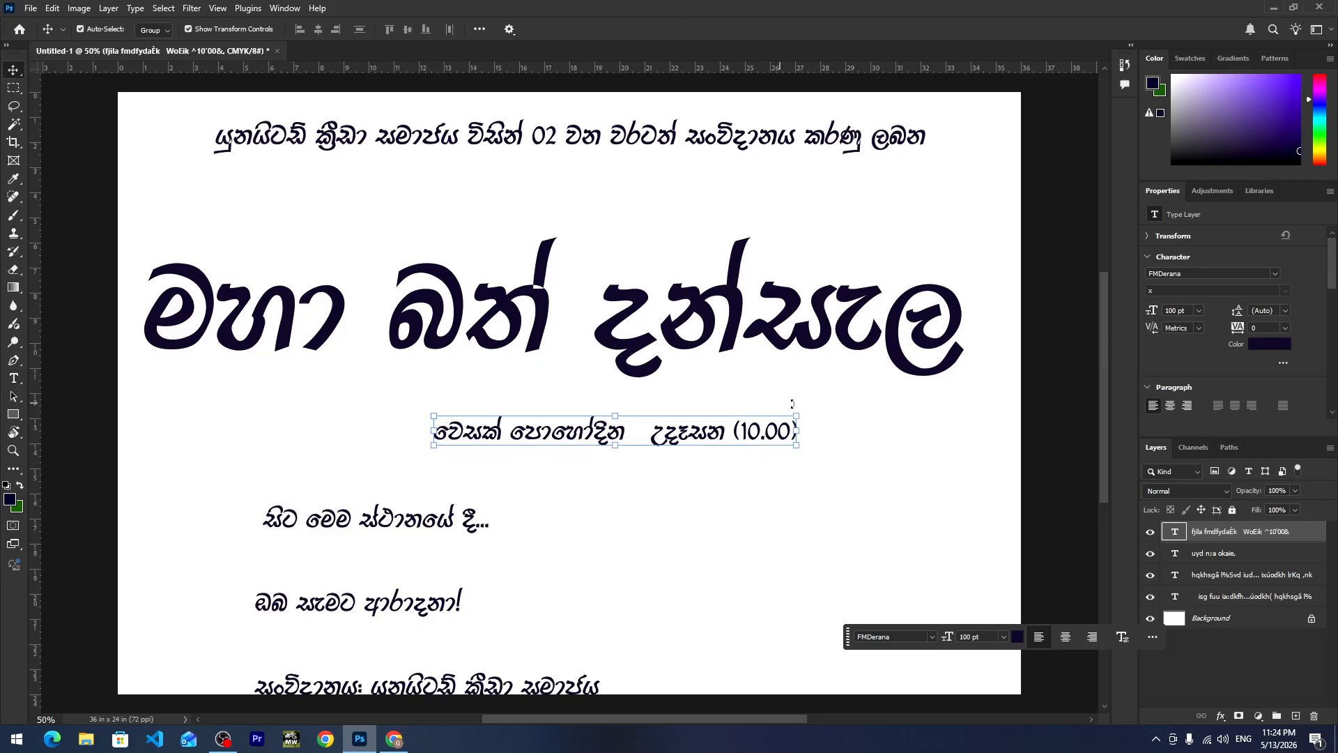
{"action": "left_click_drag", "start_coordinate": [801, 416], "coordinate": [889, 408]}
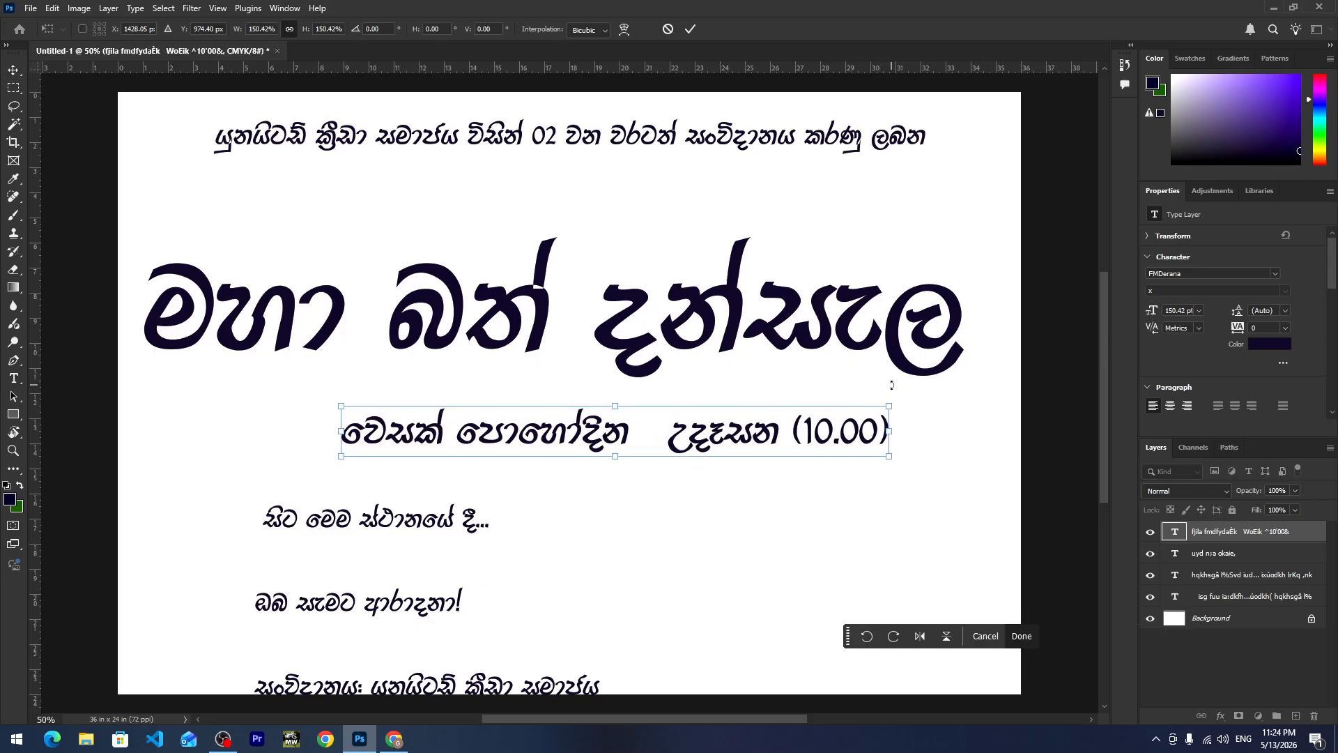
{"action": "left_click_drag", "start_coordinate": [751, 436], "coordinate": [717, 422]}
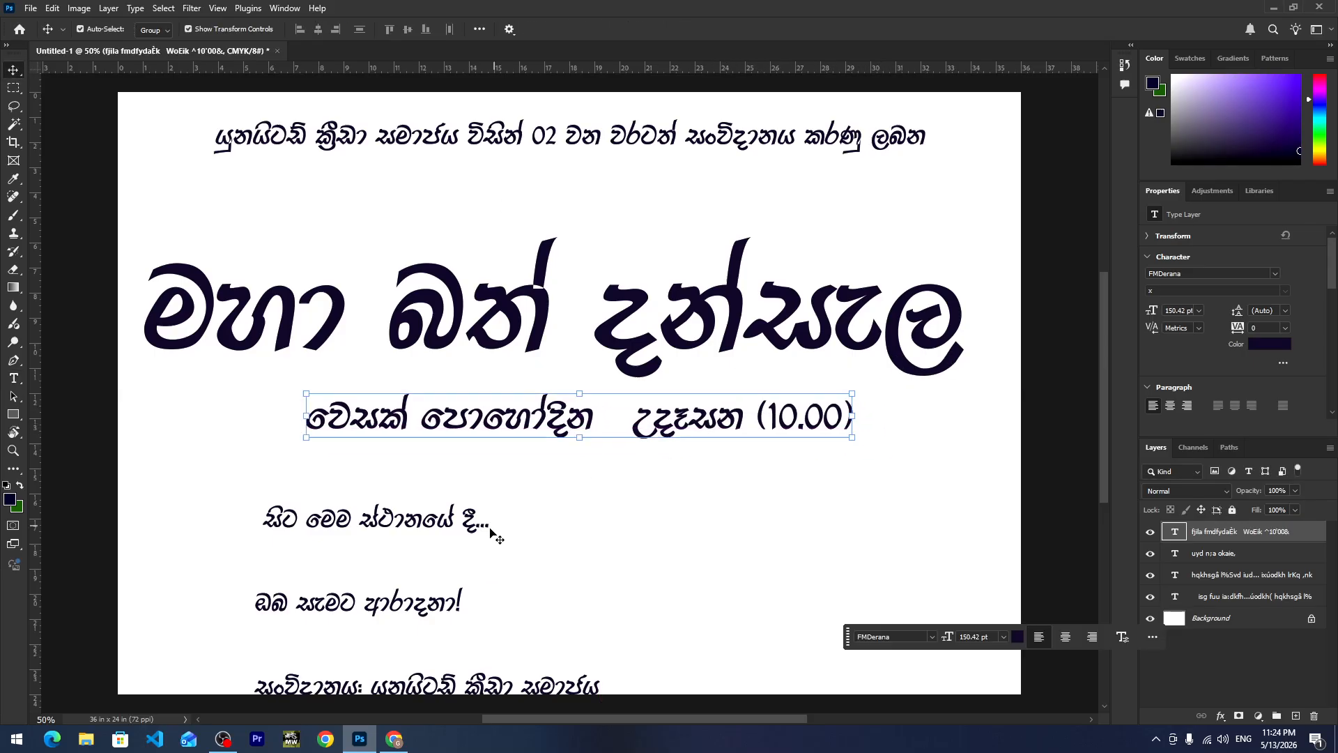
Cut the line "සිට මෙම ස්ථානයේ දී..." out of the remaining text block.
{"action": "left_click", "coordinate": [465, 523]}
{"action": "double_click", "coordinate": [466, 522]}
{"action": "left_click_drag", "start_coordinate": [266, 526], "coordinate": [543, 512]}
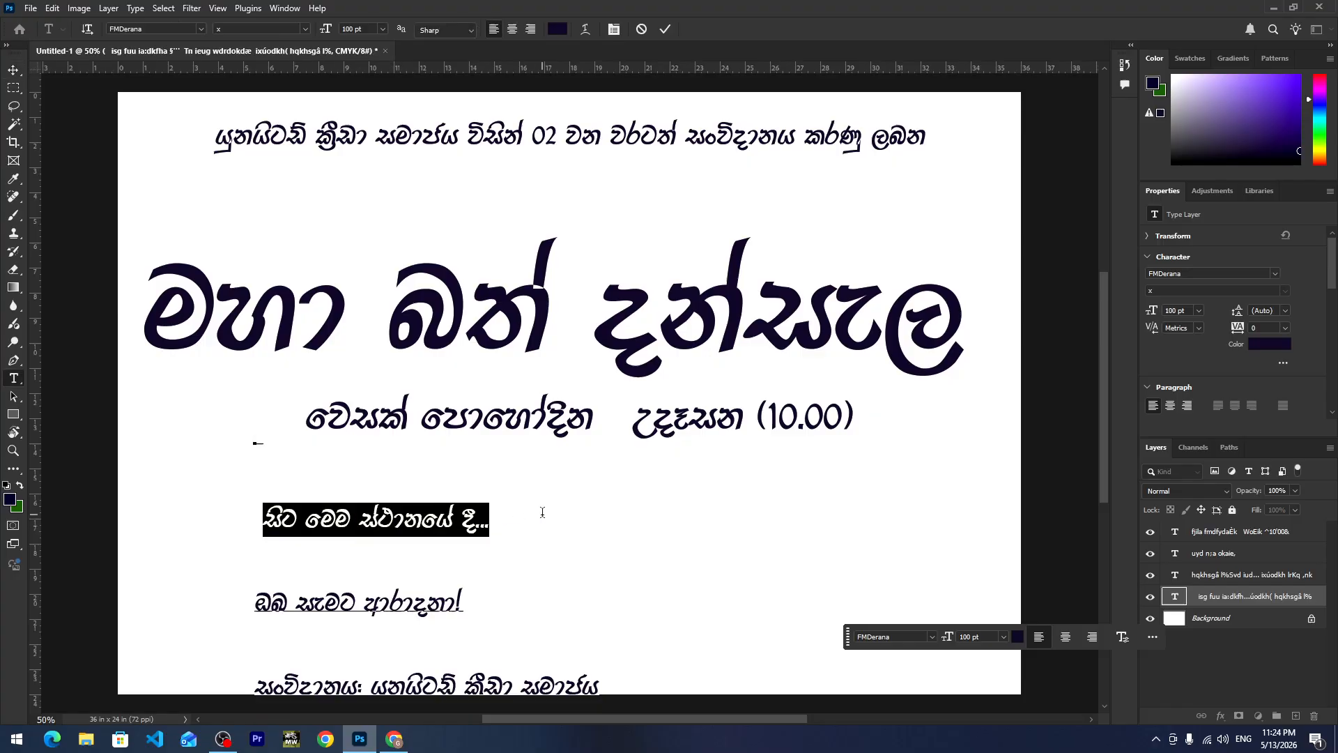
{"action": "key", "text": "ctrl+x"}
{"action": "left_click", "coordinate": [13, 71]}
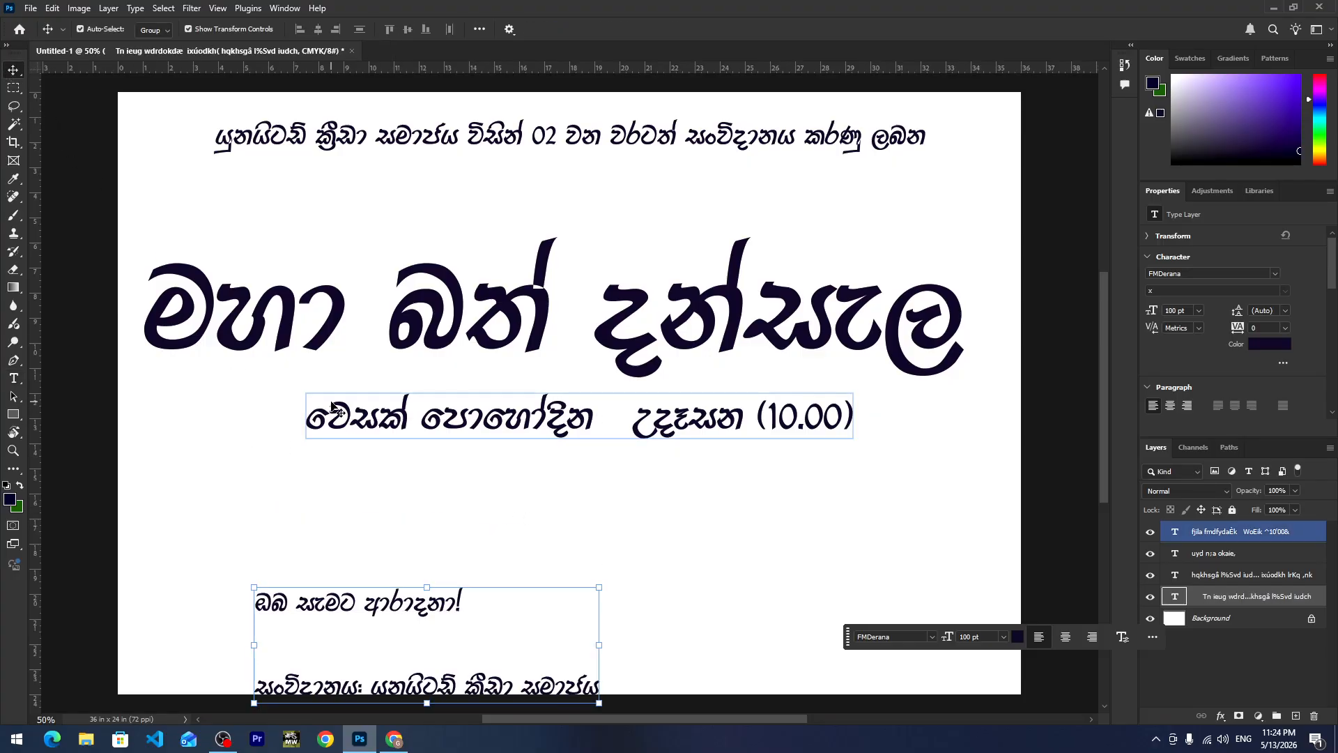
Paste the cut venue line as a new text layer under the date line and scale it to about 156 pt.
{"action": "key", "text": "t"}
{"action": "left_click", "coordinate": [383, 468]}
{"action": "key", "text": "ctrl+v"}
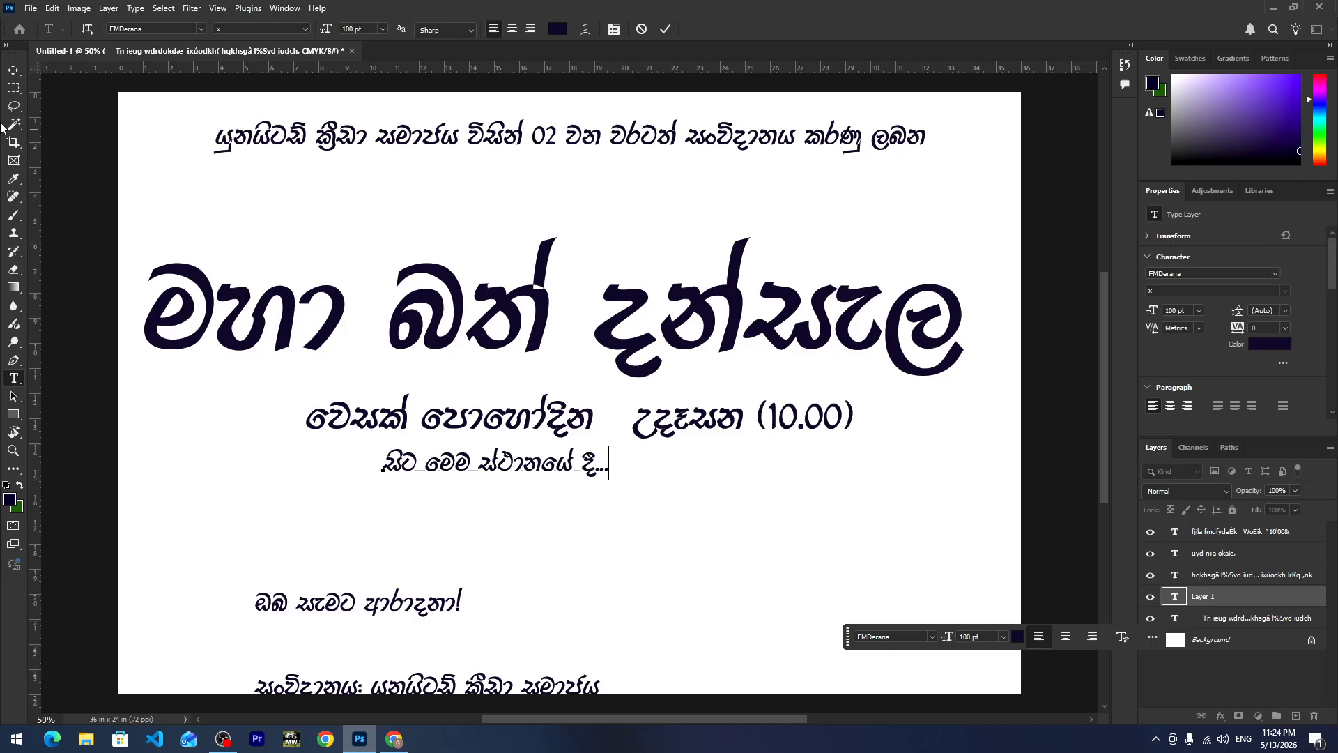
{"action": "left_click", "coordinate": [14, 70]}
{"action": "left_click_drag", "start_coordinate": [610, 481], "coordinate": [674, 491]}
{"action": "key", "text": "Return"}
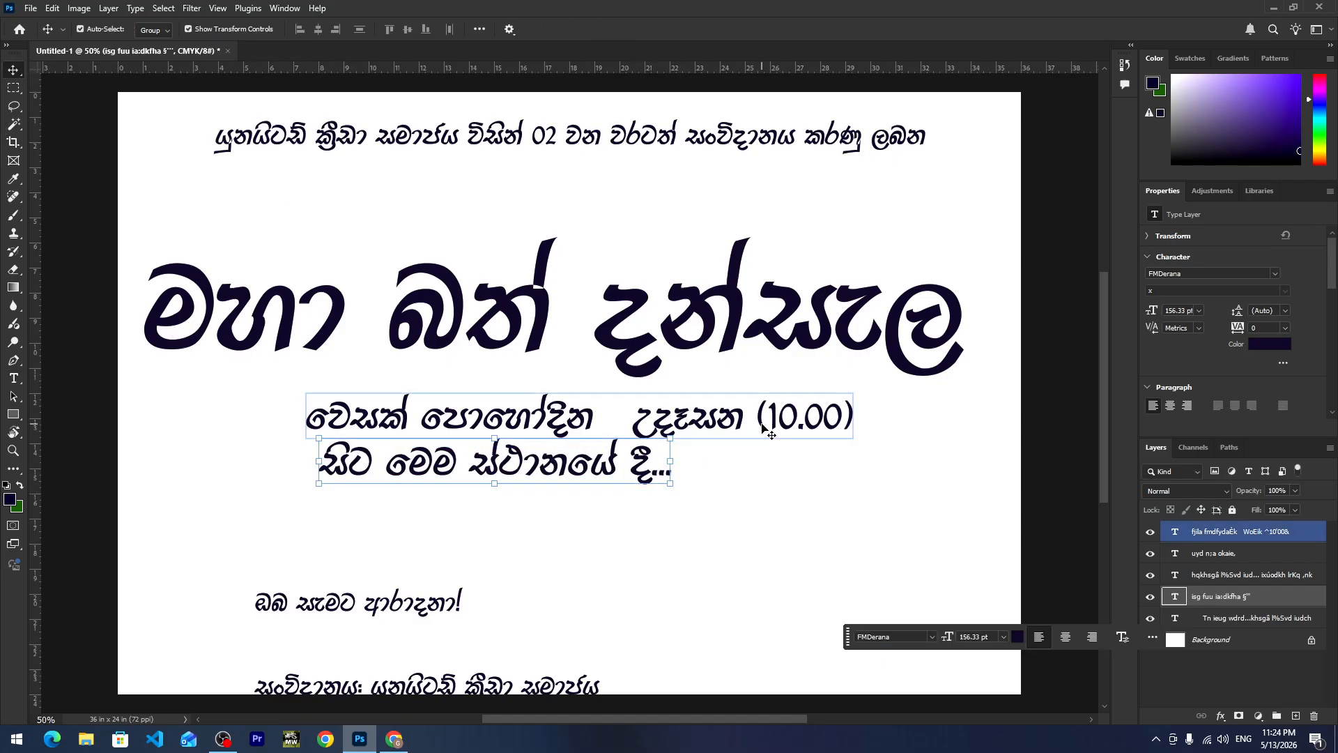
Scale the date and time line to about 184 pt and centre the venue line just beneath it.
{"action": "left_click", "coordinate": [770, 426]}
{"action": "left_click_drag", "start_coordinate": [307, 439], "coordinate": [250, 467]}
{"action": "key", "text": "Return"}
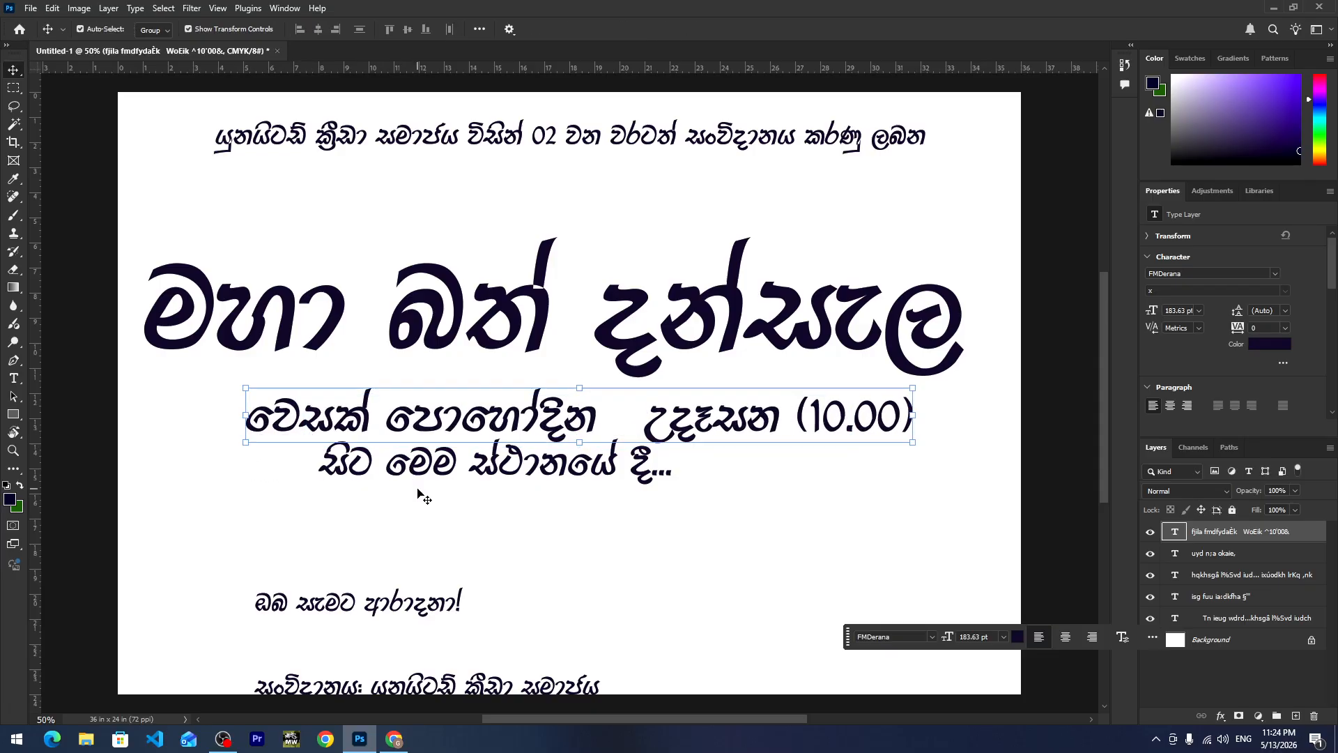
{"action": "left_click_drag", "start_coordinate": [430, 478], "coordinate": [490, 480]}
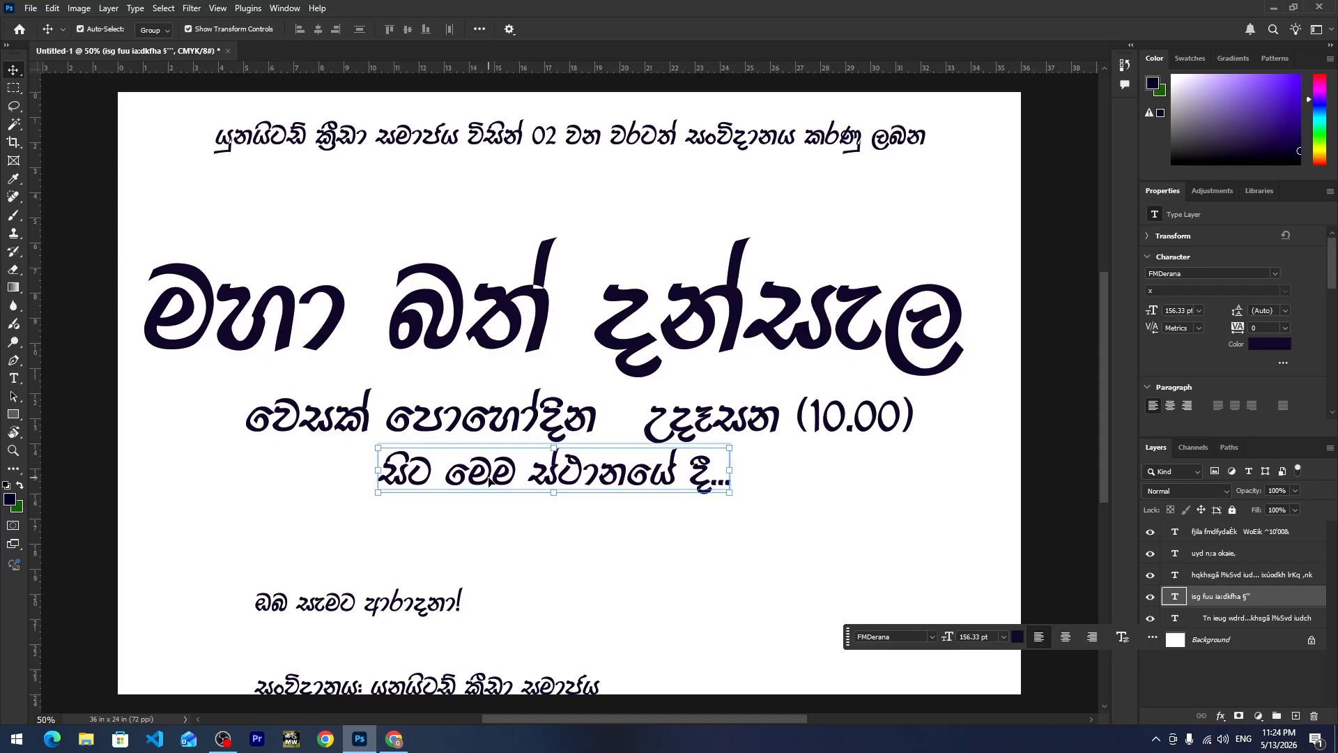
{"action": "key", "text": "shift+Down"}
Cut the line "ඔබ සැමට ආරාදනා!" out of the remaining text block.
{"action": "left_click", "coordinate": [553, 588]}
{"action": "scroll", "coordinate": [522, 544], "scroll_direction": "down", "scroll_amount": 2}
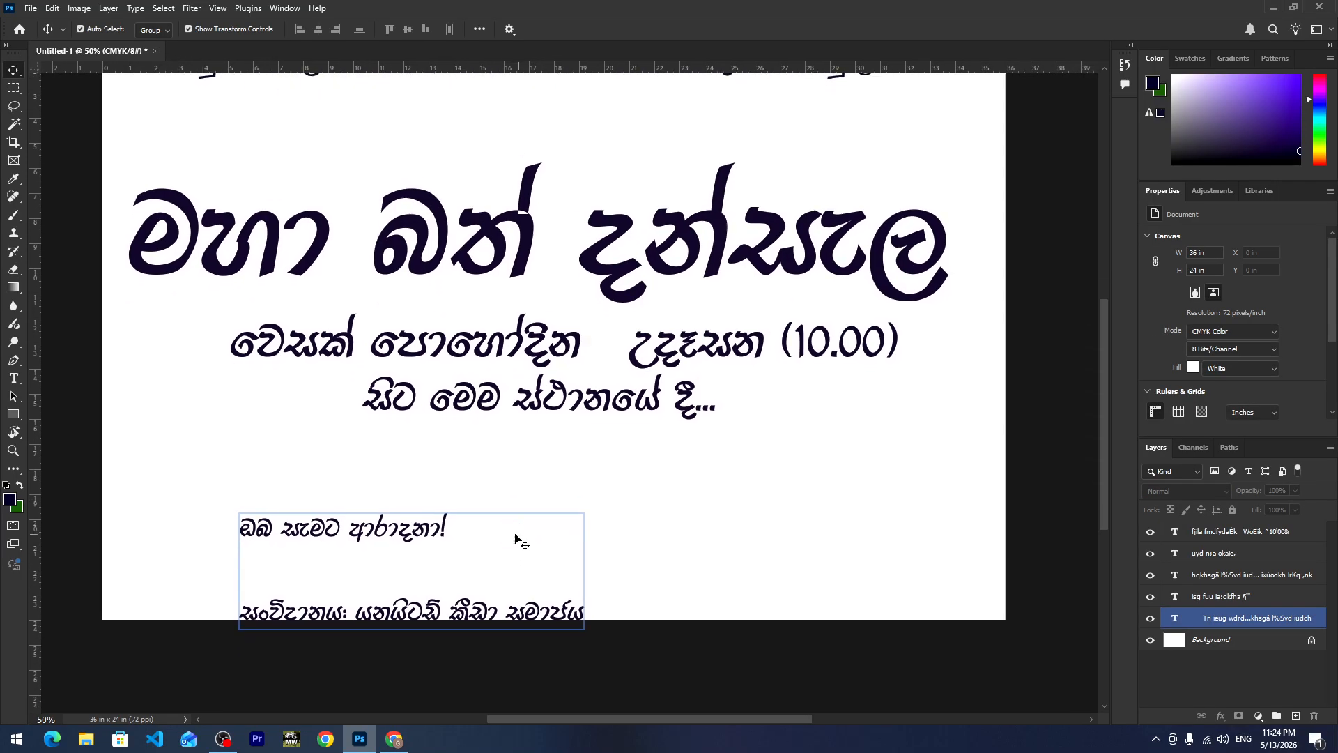
{"action": "left_click_drag", "start_coordinate": [435, 541], "coordinate": [634, 514]}
{"action": "double_click", "coordinate": [441, 500]}
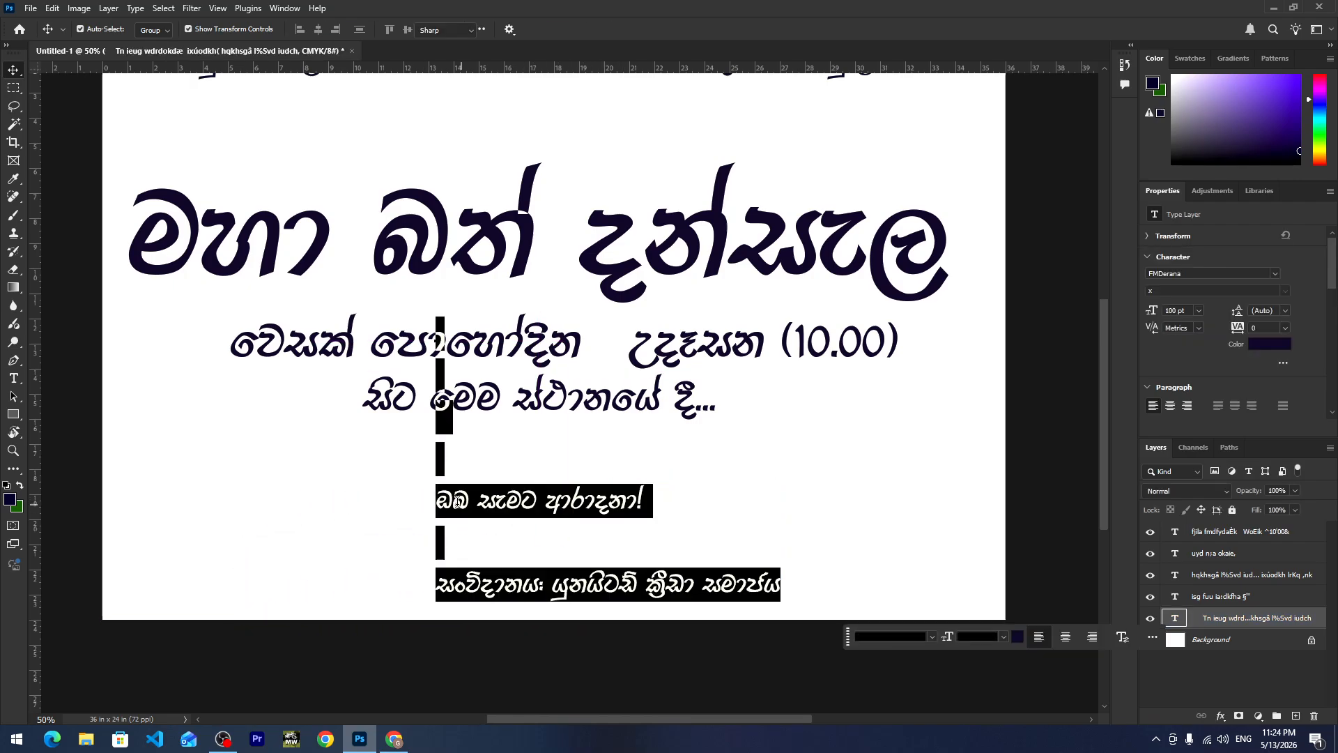
{"action": "left_click_drag", "start_coordinate": [439, 500], "coordinate": [667, 499]}
{"action": "key", "text": "ctrl+x"}
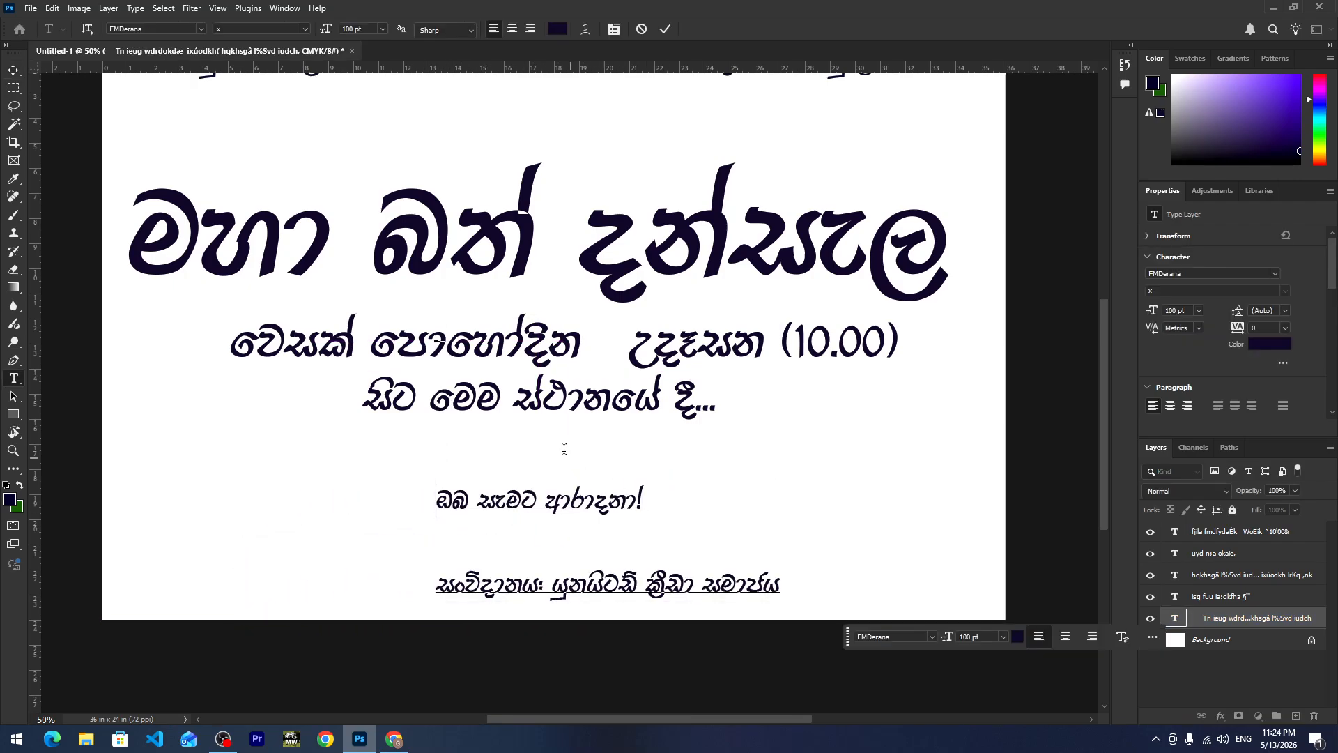
{"action": "left_click", "coordinate": [13, 70]}
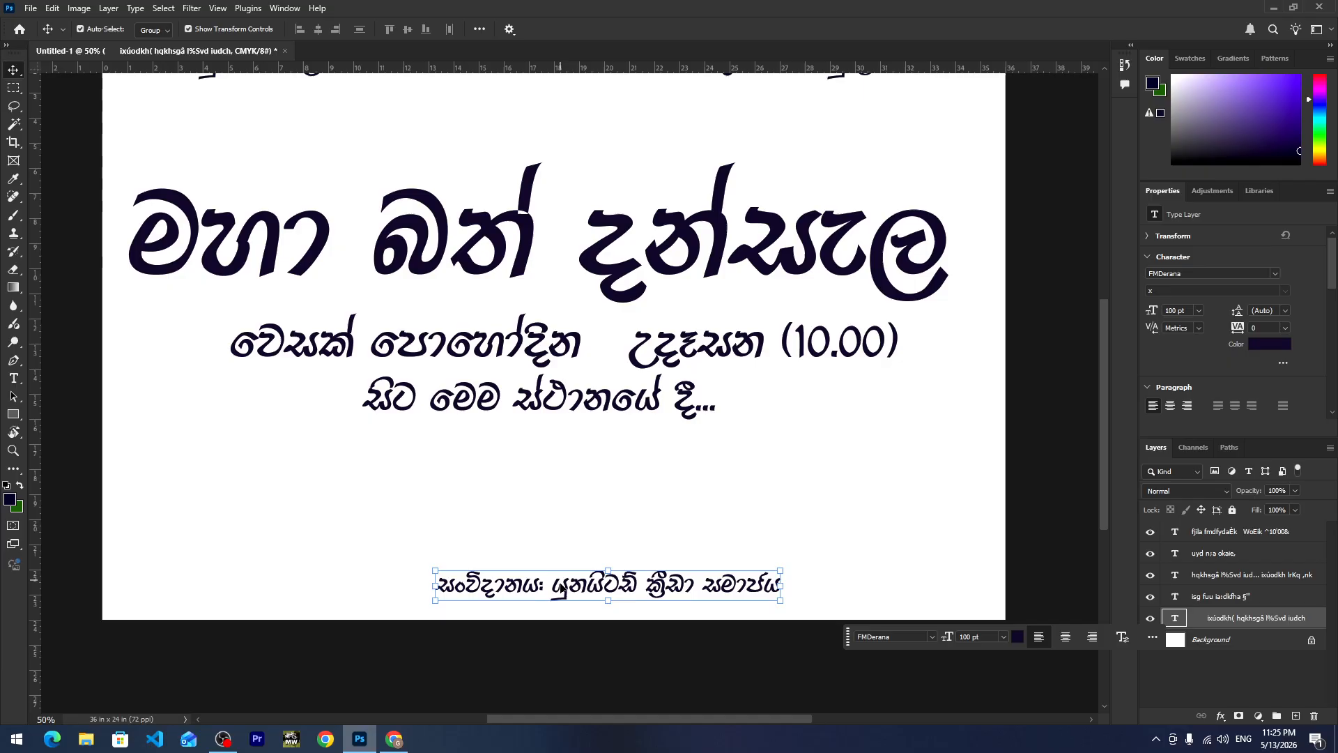
Move the organizer line up out of the way, then paste the cut invitation as a new text layer under the venue line at about 250 pt.
{"action": "left_click_drag", "start_coordinate": [571, 585], "coordinate": [592, 186]}
{"action": "left_click", "coordinate": [579, 496]}
{"action": "key", "text": "t"}
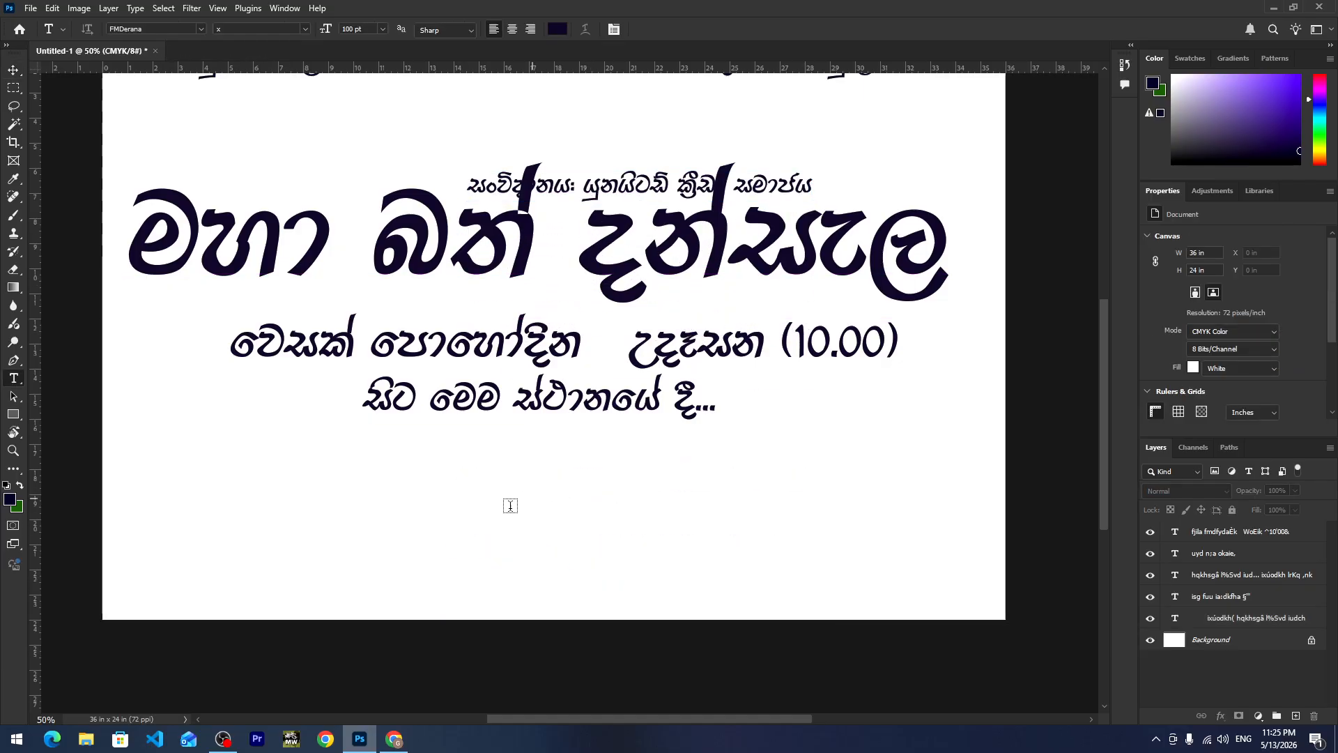
{"action": "left_click", "coordinate": [499, 536]}
{"action": "key", "text": "ctrl+v"}
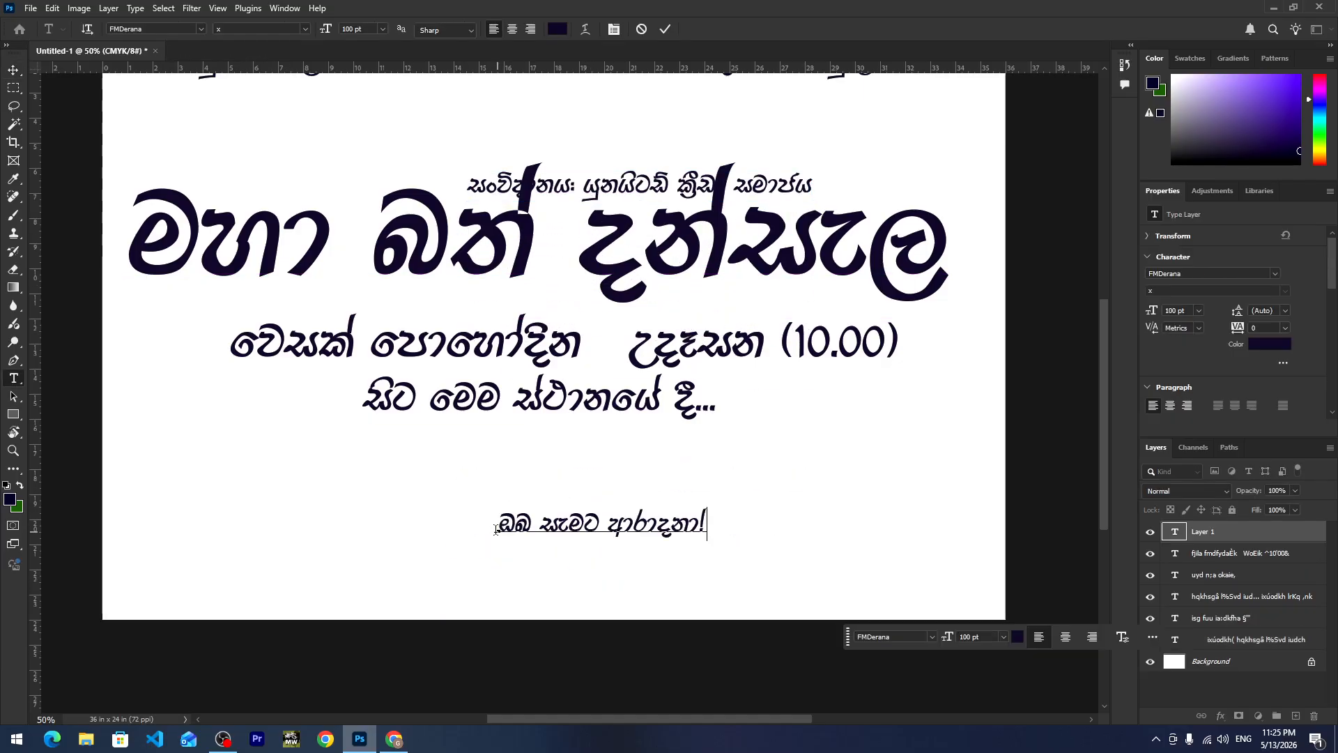
{"action": "left_click", "coordinate": [13, 69]}
{"action": "left_click_drag", "start_coordinate": [705, 511], "coordinate": [636, 479]}
{"action": "left_click", "coordinate": [690, 29]}
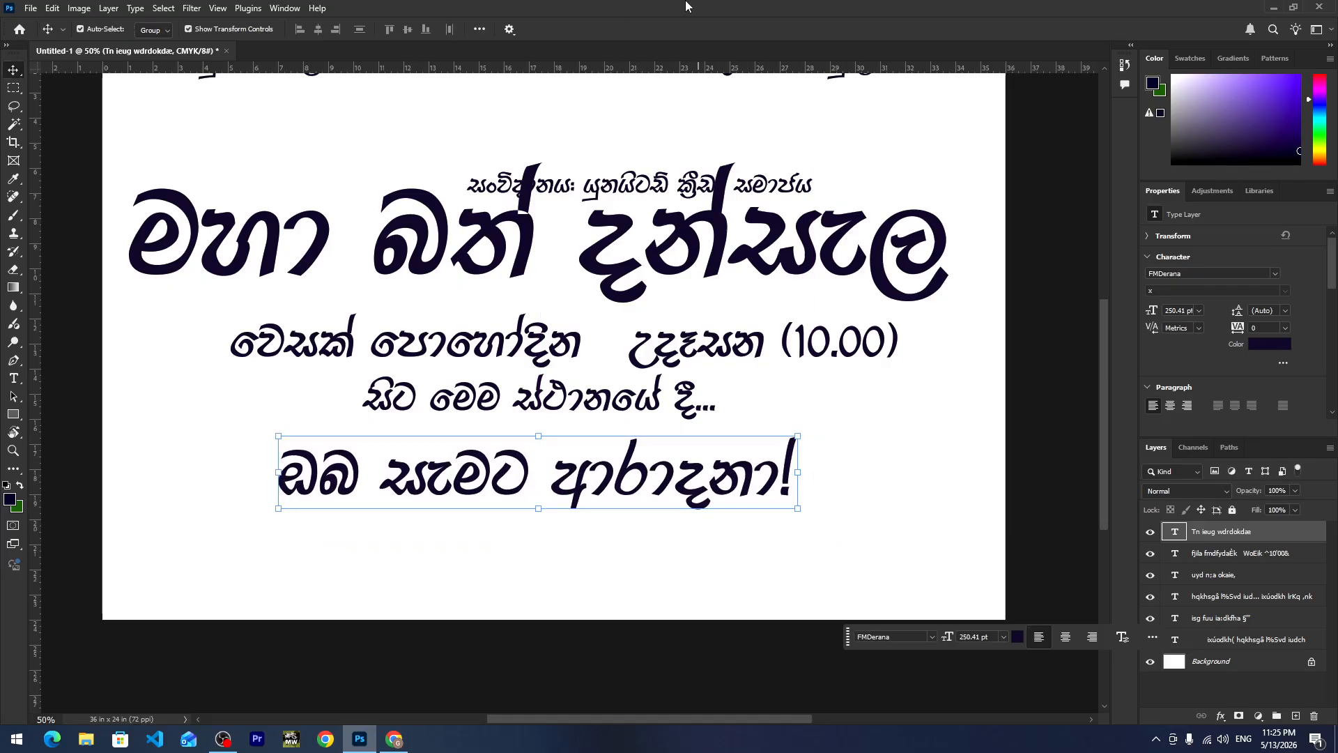
{"action": "left_click", "coordinate": [595, 269]}
{"action": "scroll", "coordinate": [596, 306], "scroll_direction": "up", "scroll_amount": 3}
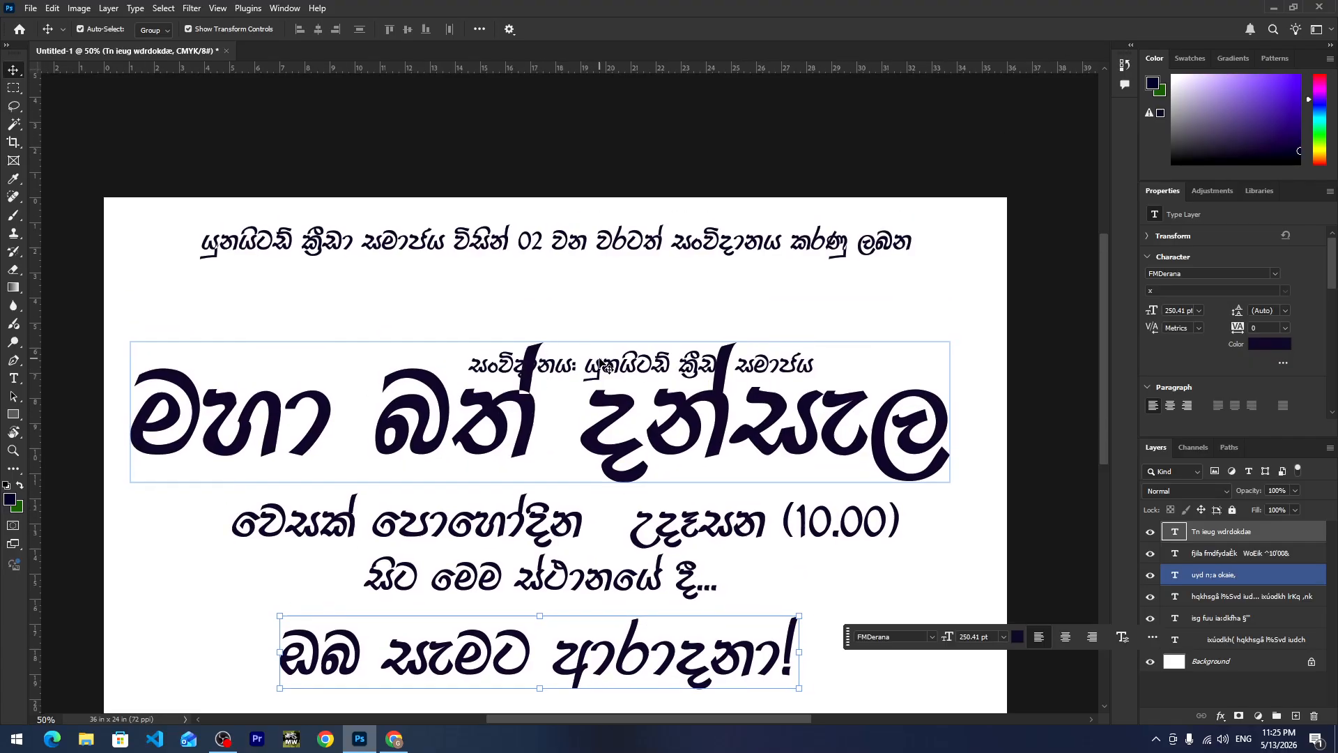
{"action": "left_click", "coordinate": [606, 367]}
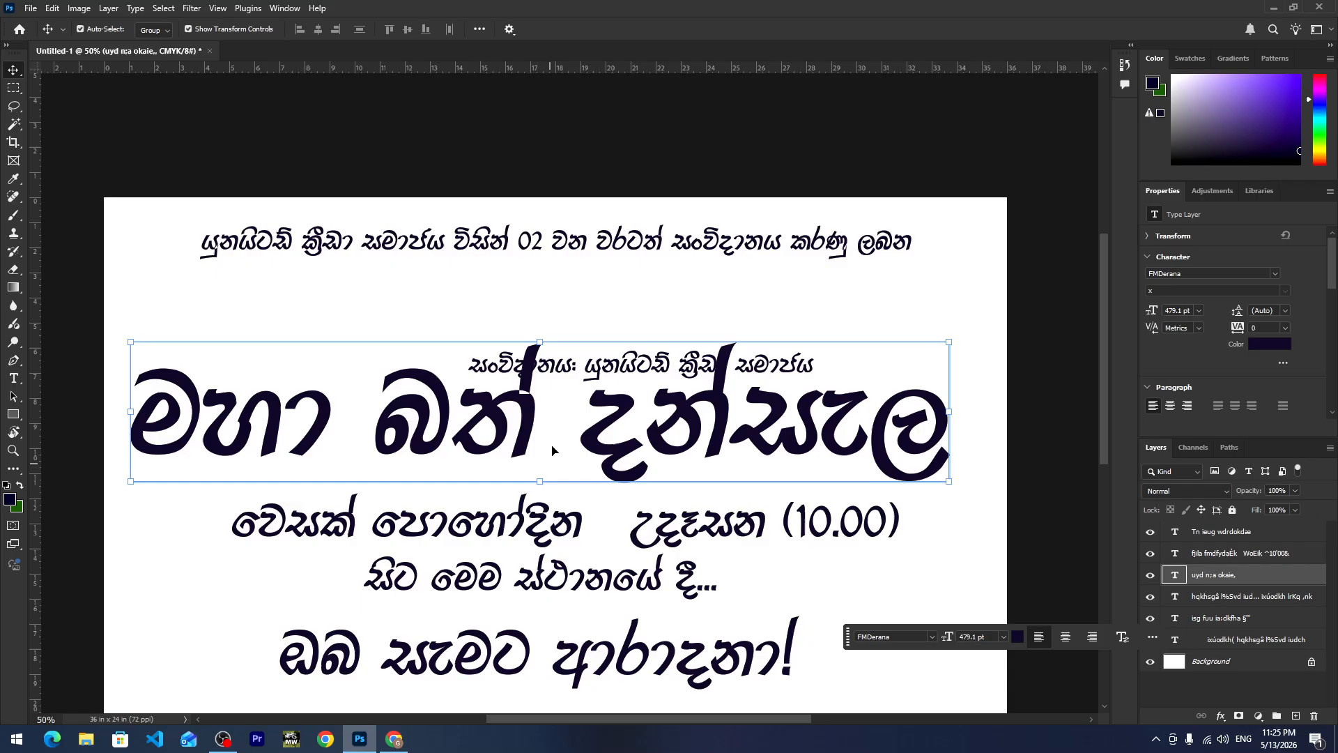
{"action": "mouse_move", "coordinate": [616, 394]}
{"action": "left_mouse_down"}
{"action": "mouse_move", "coordinate": [614, 372]}
{"action": "mouse_move", "coordinate": [616, 390]}
{"action": "left_mouse_up"}
{"action": "key", "text": "ctrl+z"}
{"action": "key", "text": "ctrl+z"}
{"action": "left_click_drag", "start_coordinate": [622, 350], "coordinate": [615, 468]}
{"action": "key", "text": "ctrl+z"}
{"action": "left_click_drag", "start_coordinate": [622, 355], "coordinate": [623, 290]}
{"action": "key", "text": "ctrl+z"}
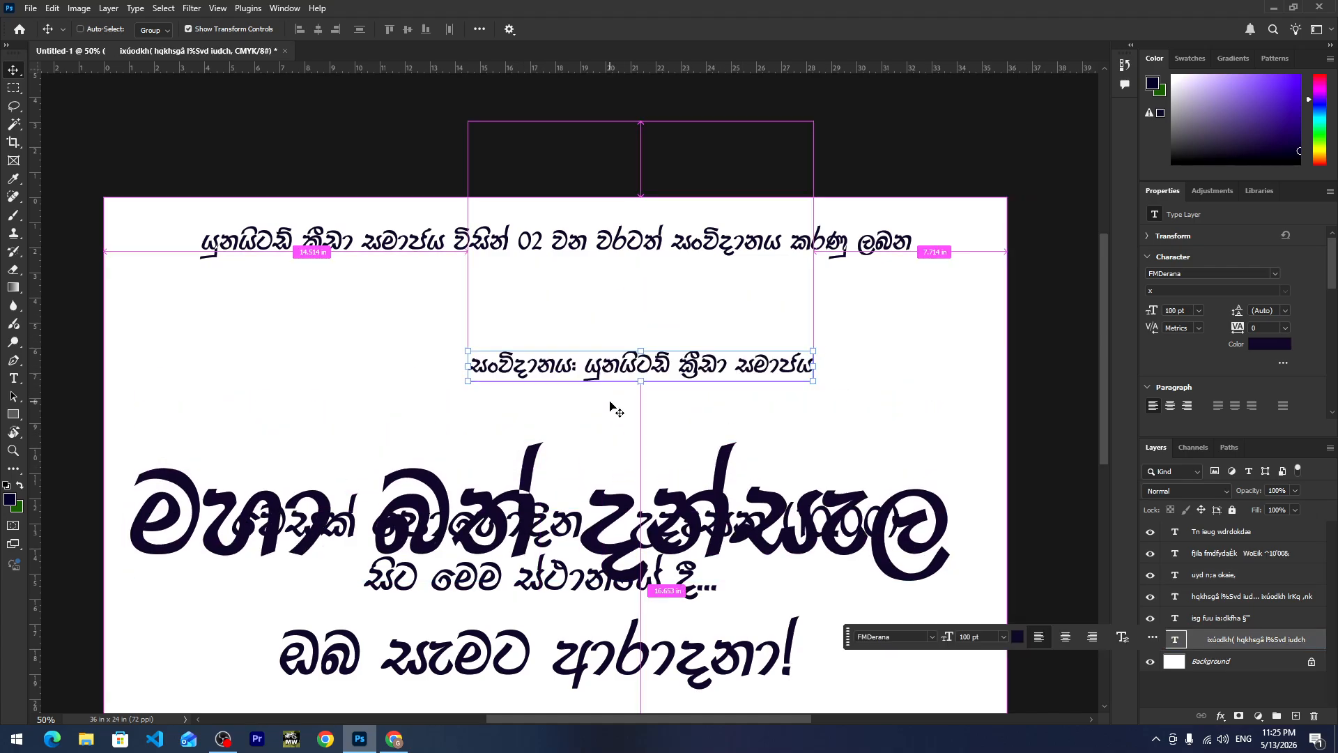
{"action": "key", "text": "ctrl+z"}
{"action": "left_click", "coordinate": [587, 319]}
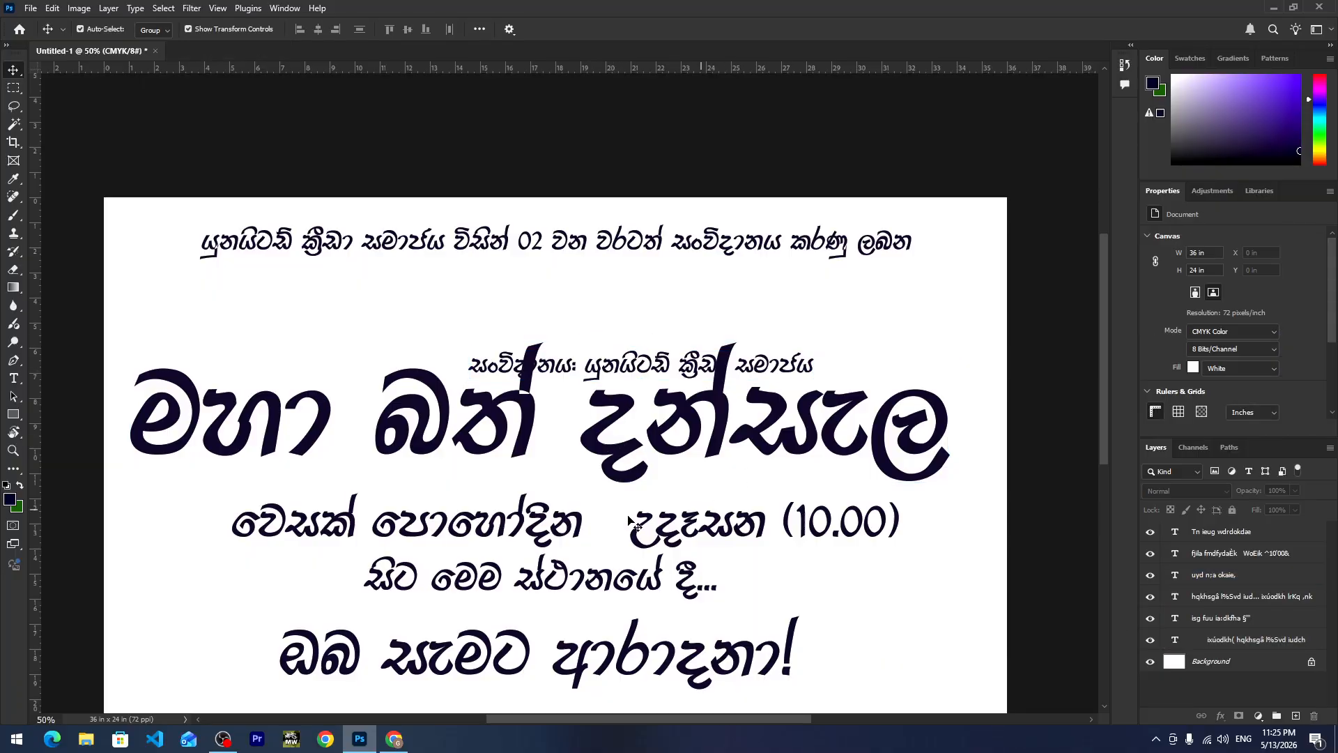
Select the organizer text layer overlapping the large title, bring it to the front and move it near the banner's bottom edge.
{"action": "left_click", "coordinate": [635, 379]}
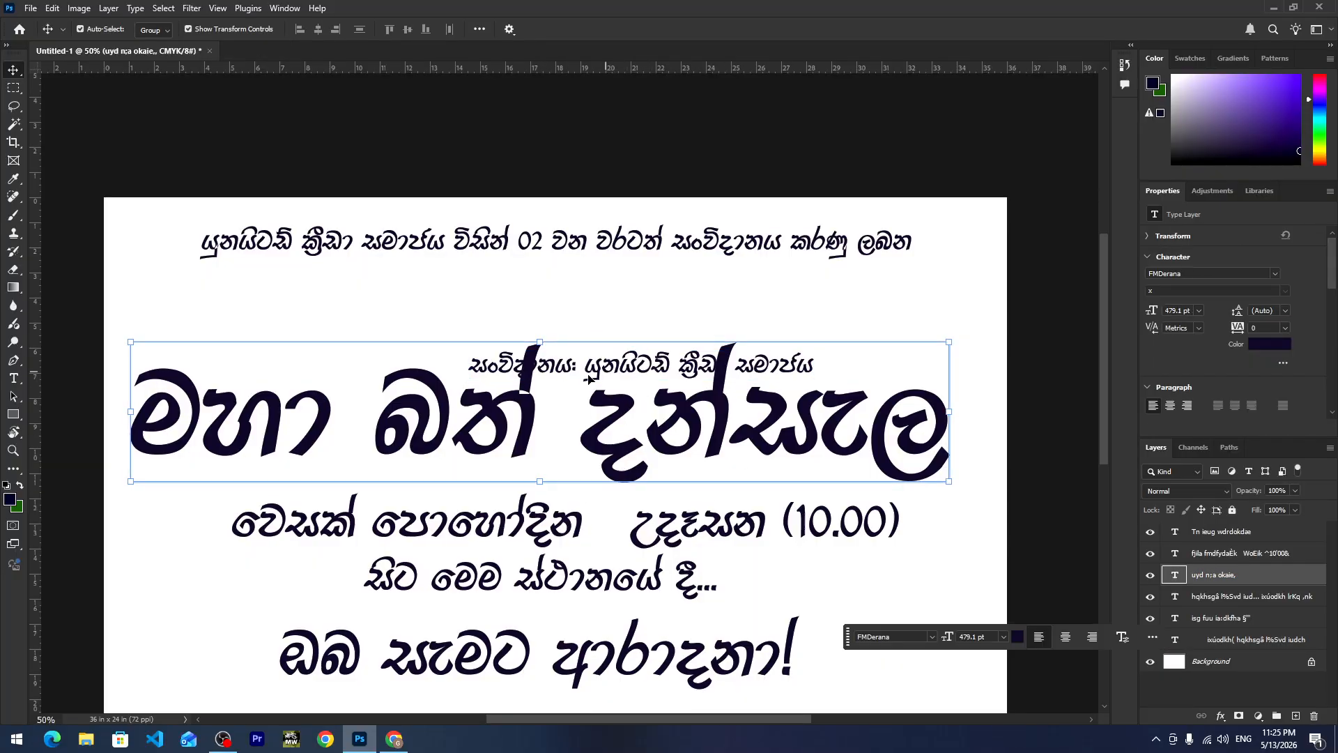
{"action": "right_click", "coordinate": [624, 365]}
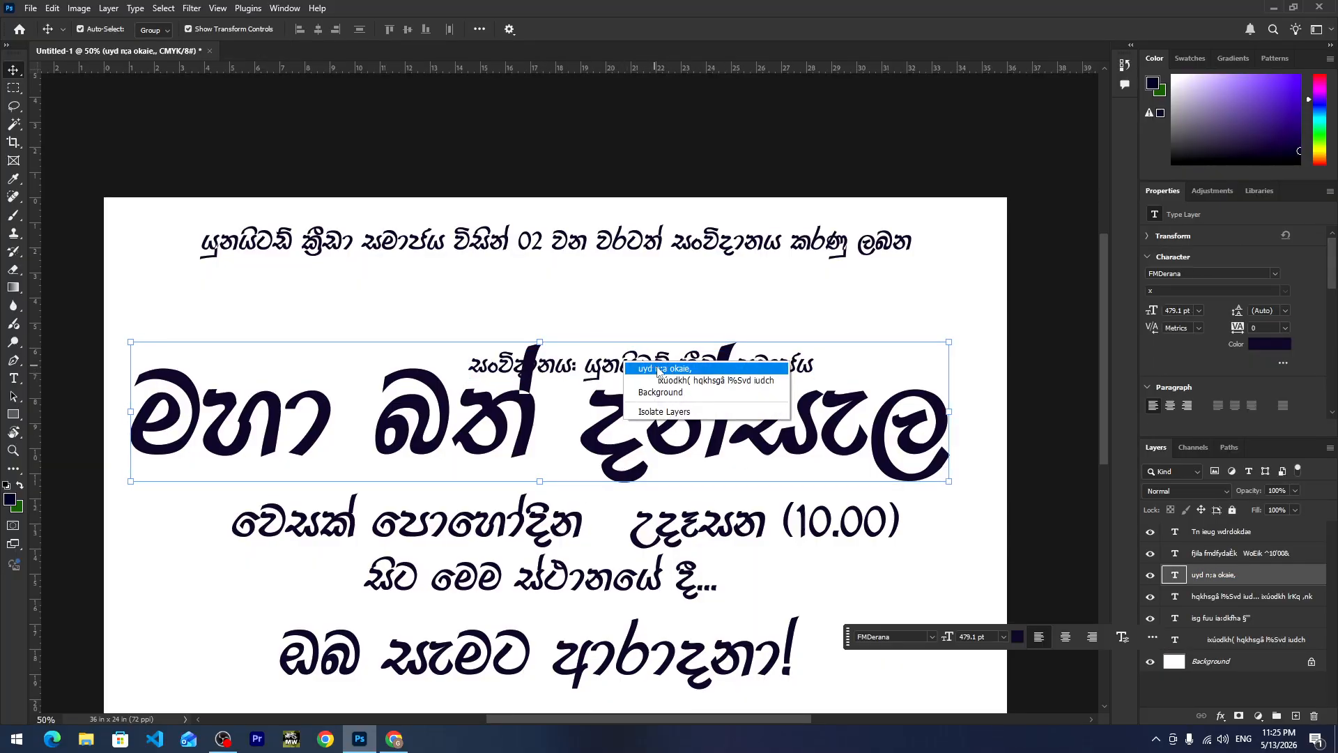
{"action": "left_click", "coordinate": [631, 368]}
{"action": "right_click", "coordinate": [642, 370]}
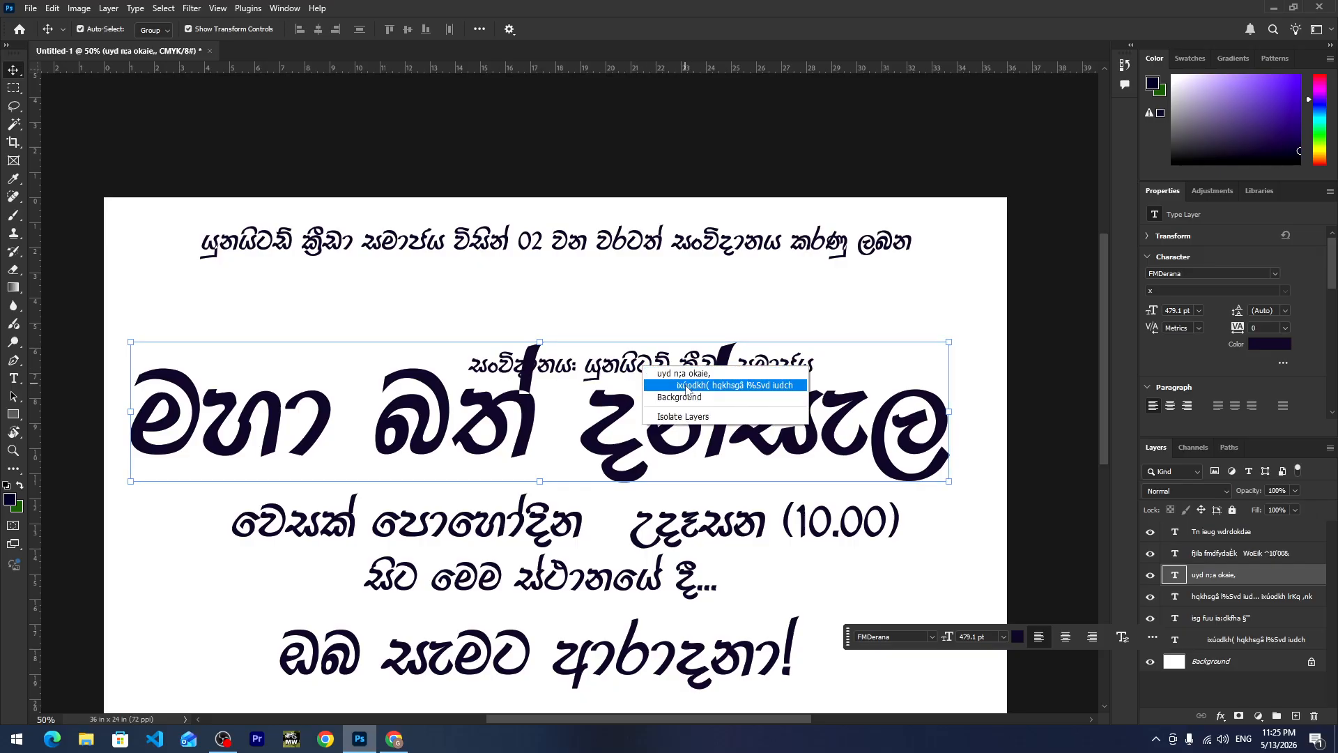
{"action": "left_click", "coordinate": [669, 385]}
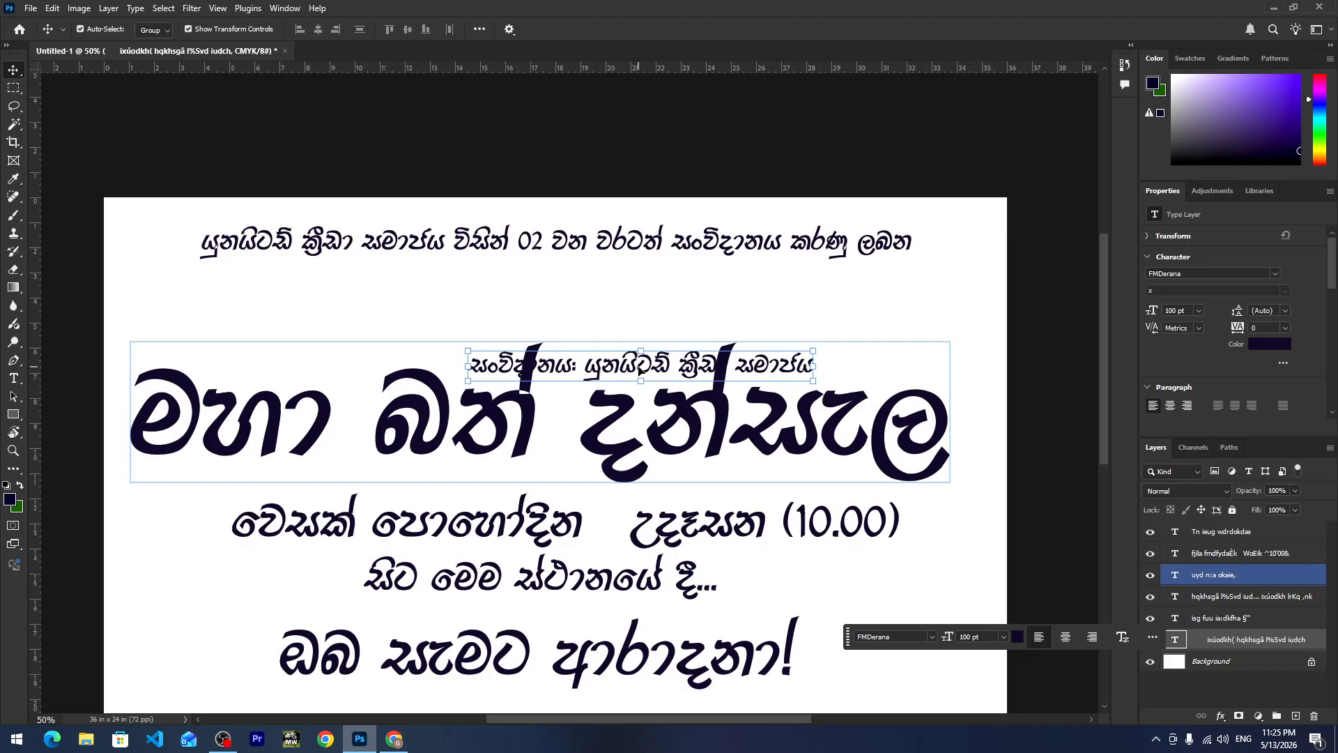
{"action": "key", "text": "ctrl+shift+bracketright"}
{"action": "left_click_drag", "start_coordinate": [650, 365], "coordinate": [633, 657]}
{"action": "scroll", "coordinate": [625, 492], "scroll_direction": "down", "scroll_amount": 2}
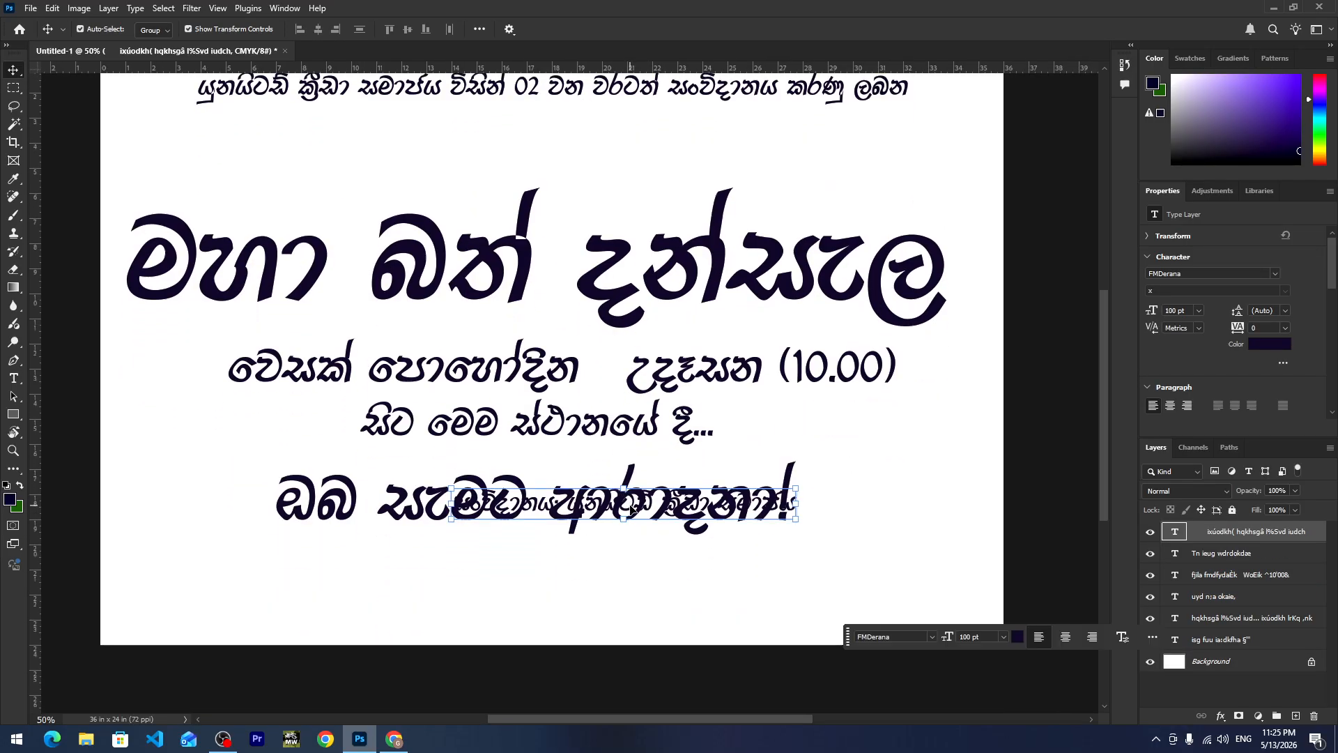
{"action": "left_click_drag", "start_coordinate": [625, 491], "coordinate": [580, 614]}
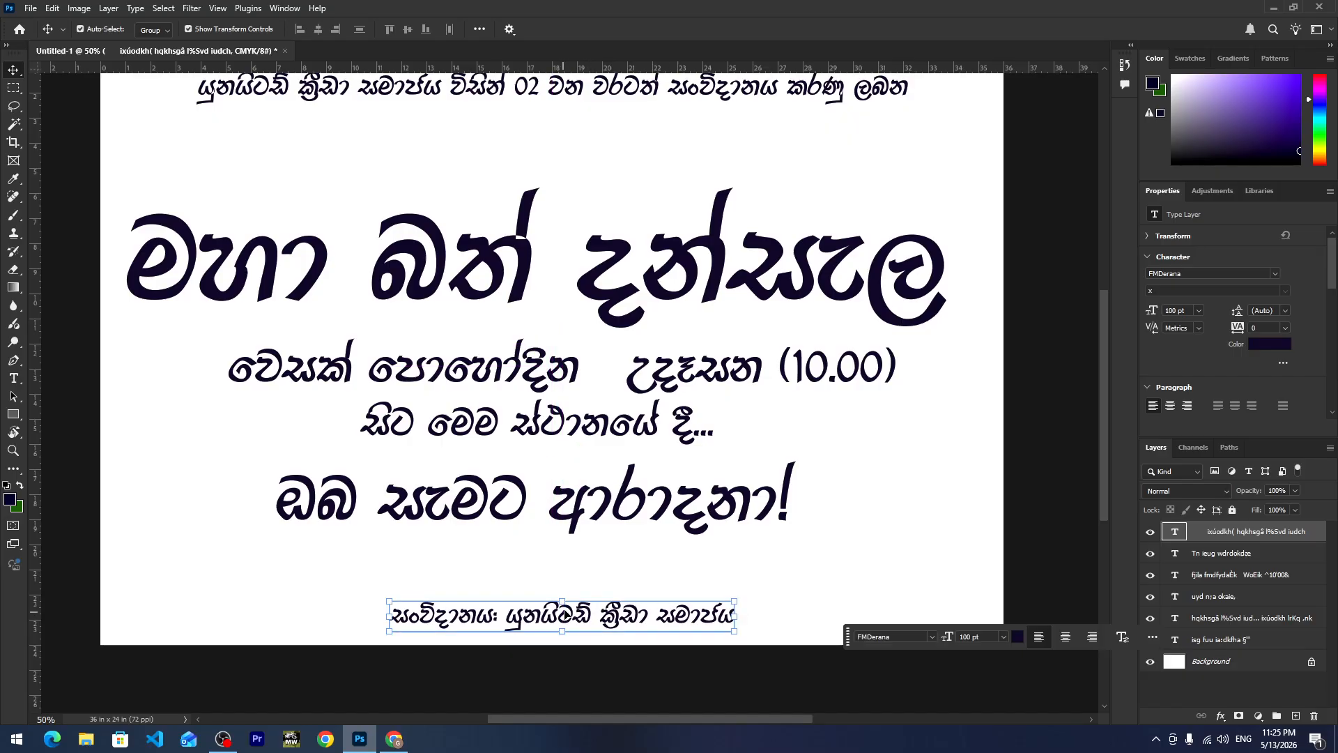
Scale the invitation line "ඔබ සැමට ආරාදනා!" to about 275 pt.
{"action": "left_click", "coordinate": [627, 496]}
{"action": "scroll", "coordinate": [620, 551], "scroll_direction": "up", "scroll_amount": 2}
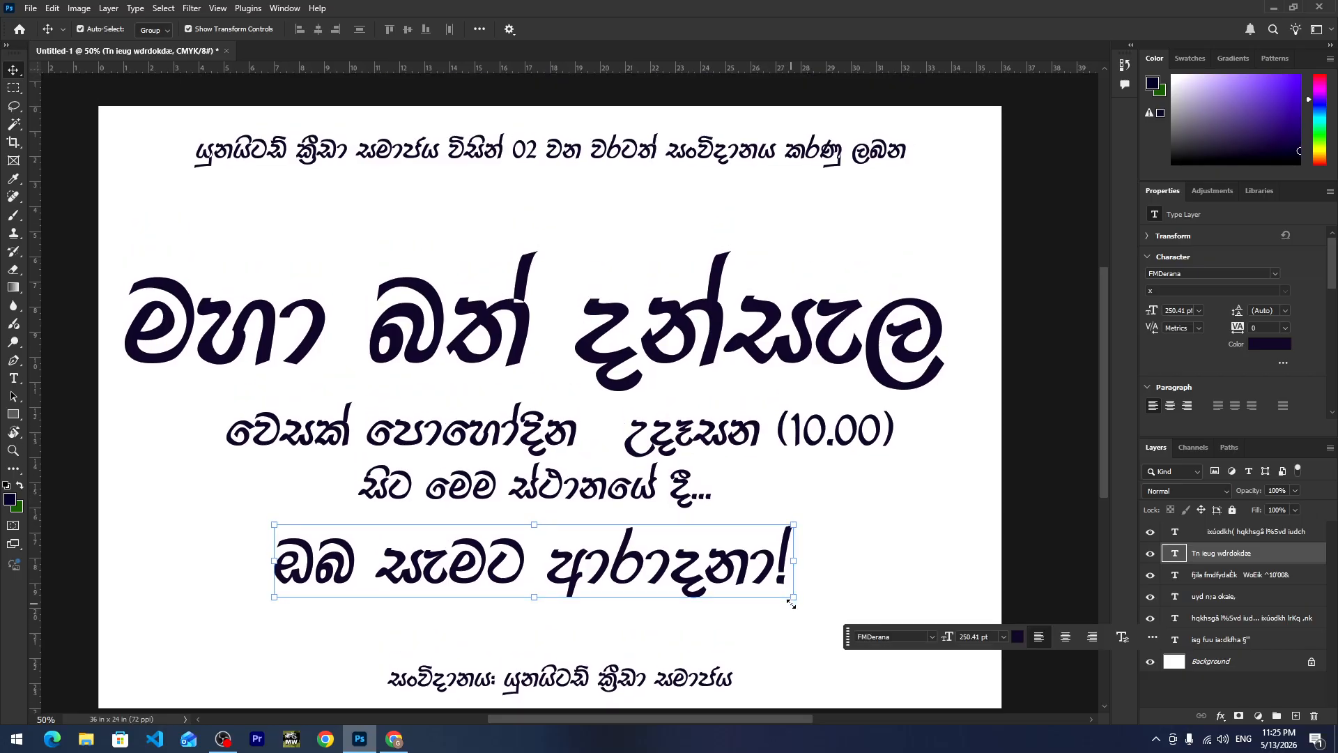
{"action": "key", "text": "ctrl+t"}
{"action": "left_click_drag", "start_coordinate": [792, 606], "coordinate": [818, 619]}
{"action": "key", "text": "Return"}
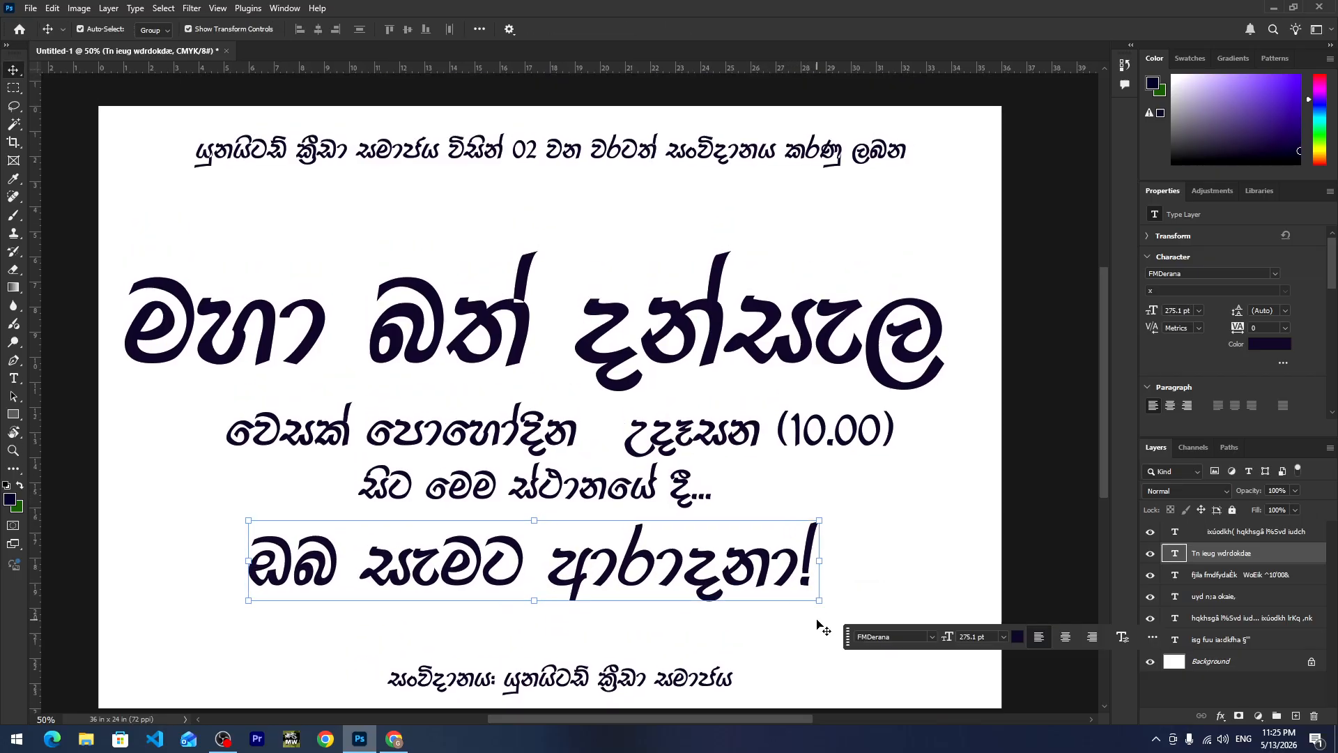
Align the title, date, venue and invitation lines with each other on their horizontal centres.
{"action": "left_click_drag", "start_coordinate": [598, 239], "coordinate": [382, 589]}
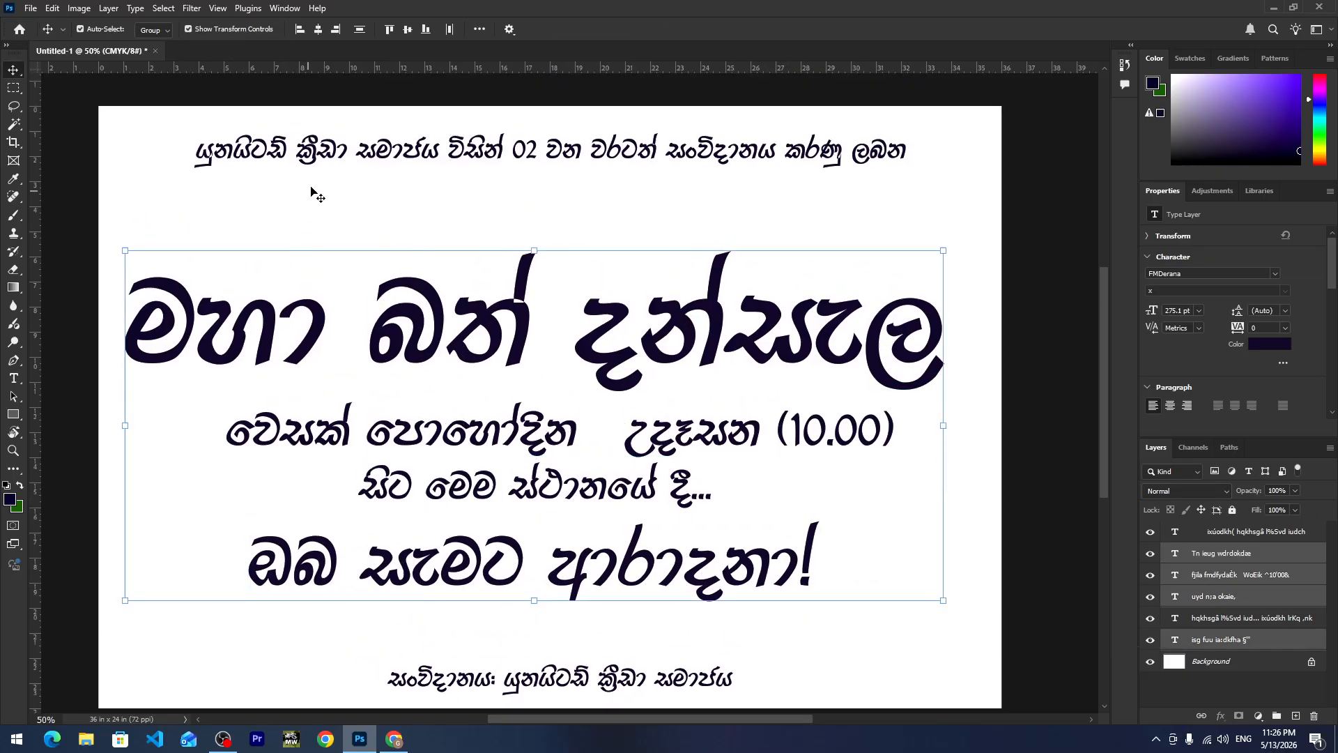
{"action": "left_click", "coordinate": [317, 29]}
{"action": "left_click", "coordinate": [612, 202]}
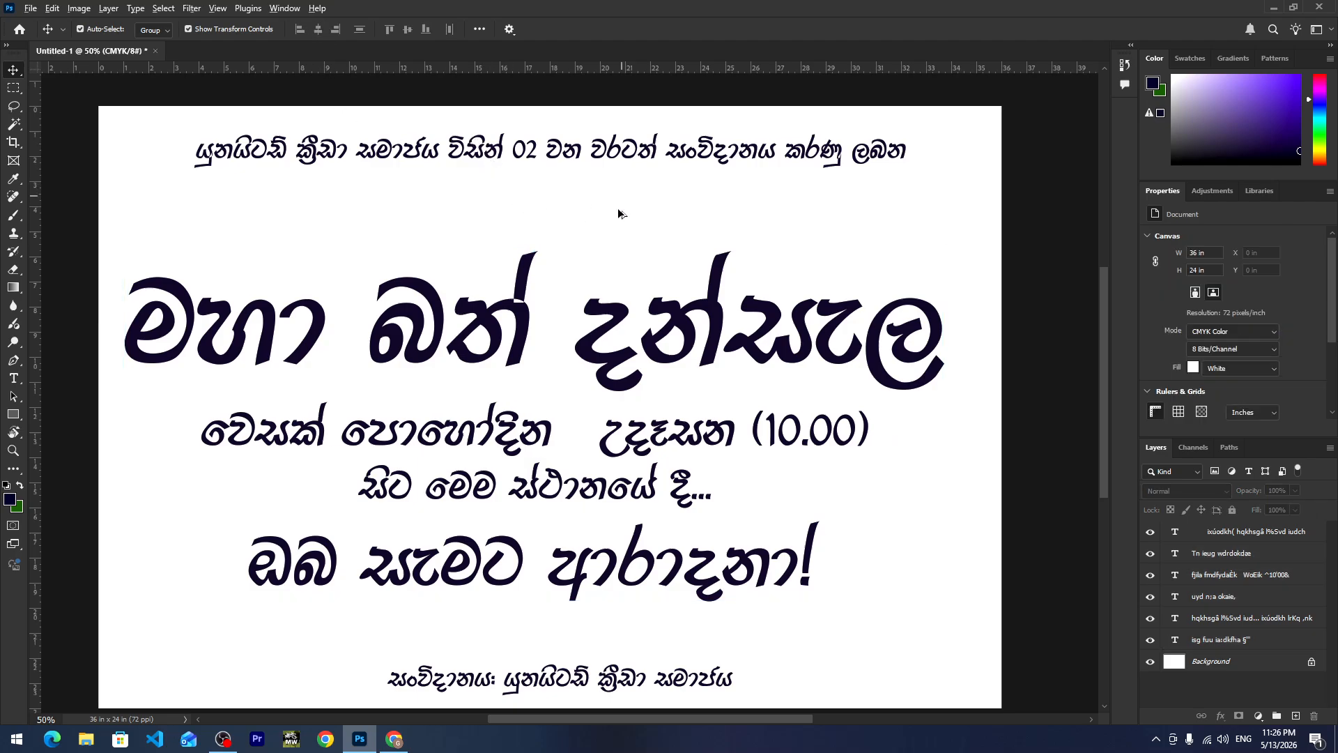
Shift the large title slightly up and right to centre it on the banner, and try the top line slightly lower before restoring its height.
{"action": "scroll", "coordinate": [613, 346], "scroll_direction": "down", "scroll_amount": 3}
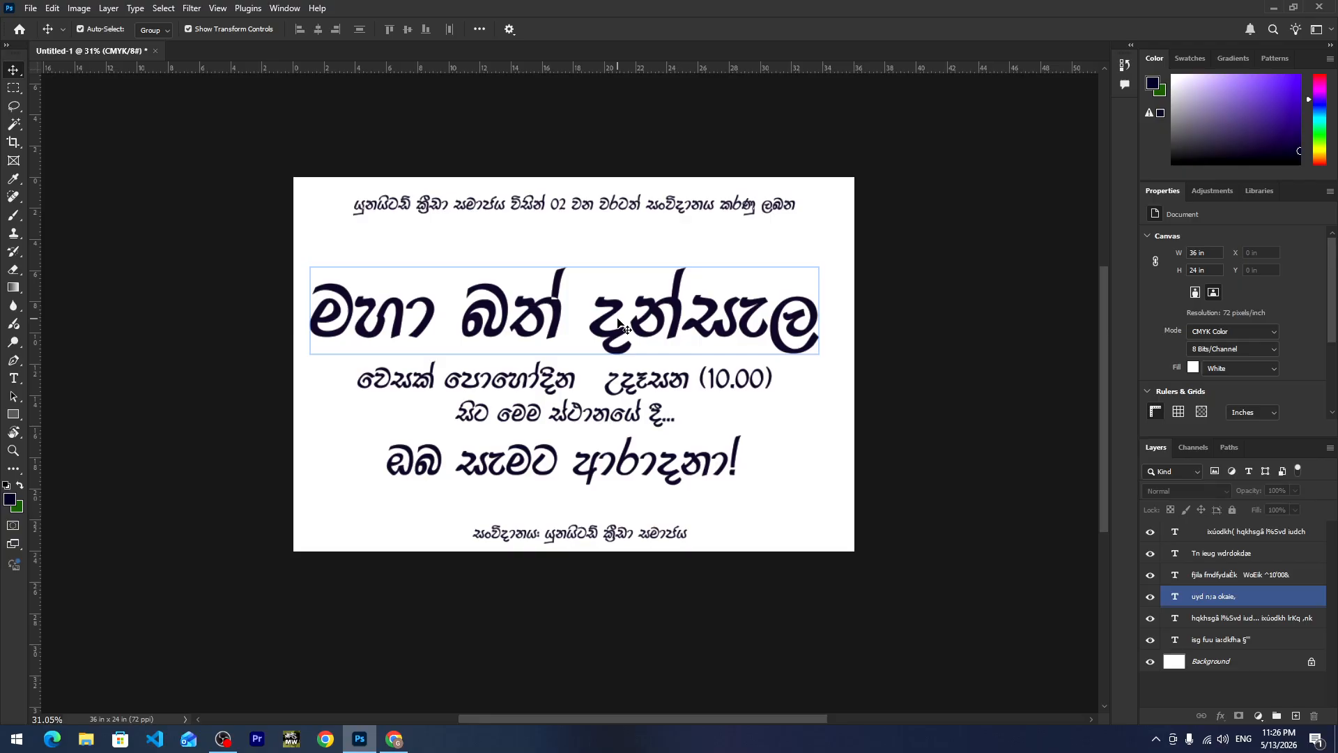
{"action": "left_click_drag", "start_coordinate": [617, 320], "coordinate": [627, 308]}
{"action": "left_click_drag", "start_coordinate": [597, 203], "coordinate": [597, 214]}
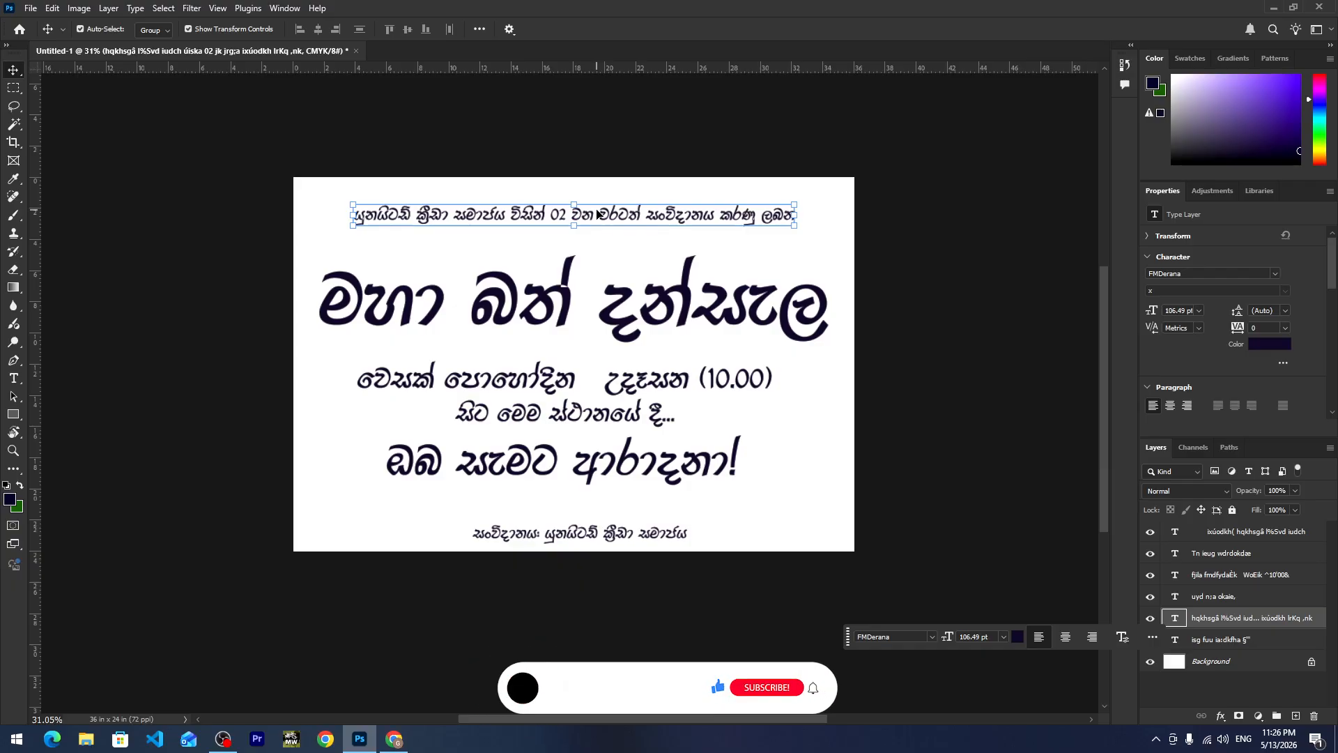
{"action": "left_click_drag", "start_coordinate": [596, 209], "coordinate": [596, 199]}
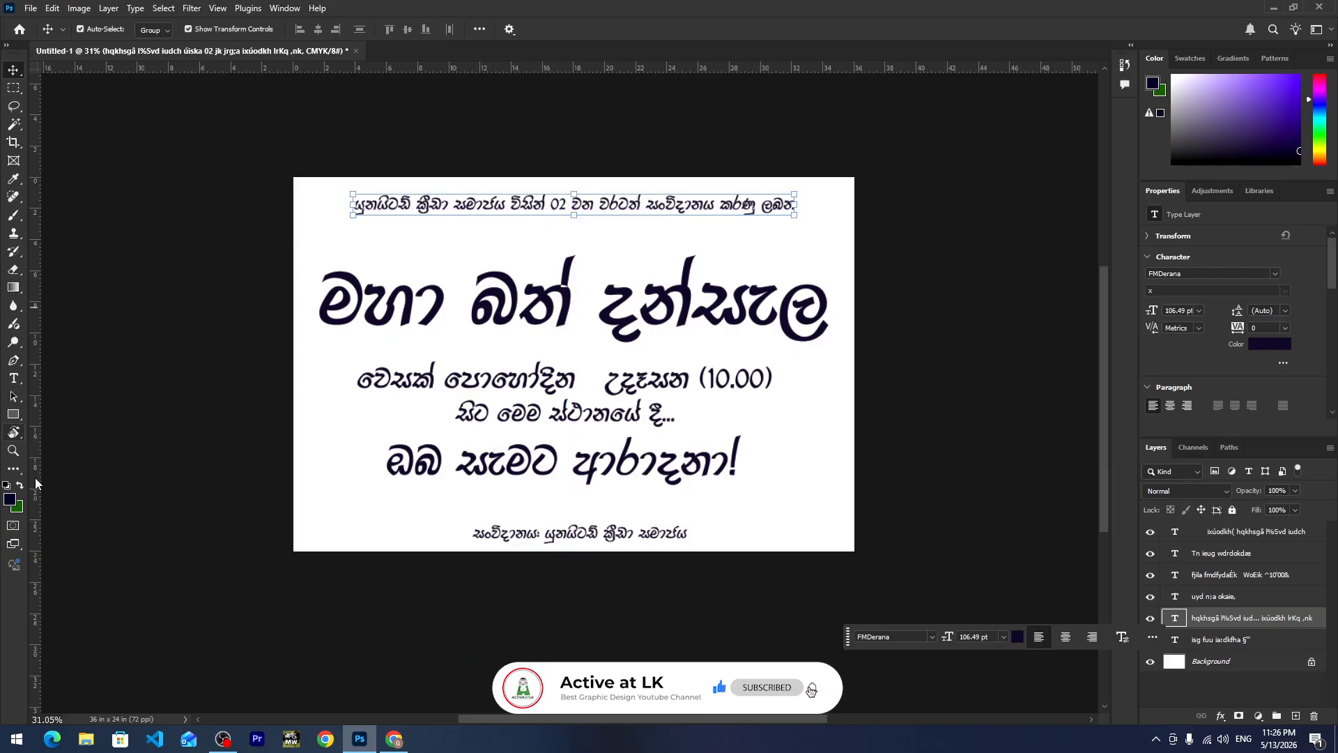
Draw a filled rectangle about 37.33 x 3.42 in across the banner's top edge, covering the top text line.
{"action": "left_click", "coordinate": [13, 414]}
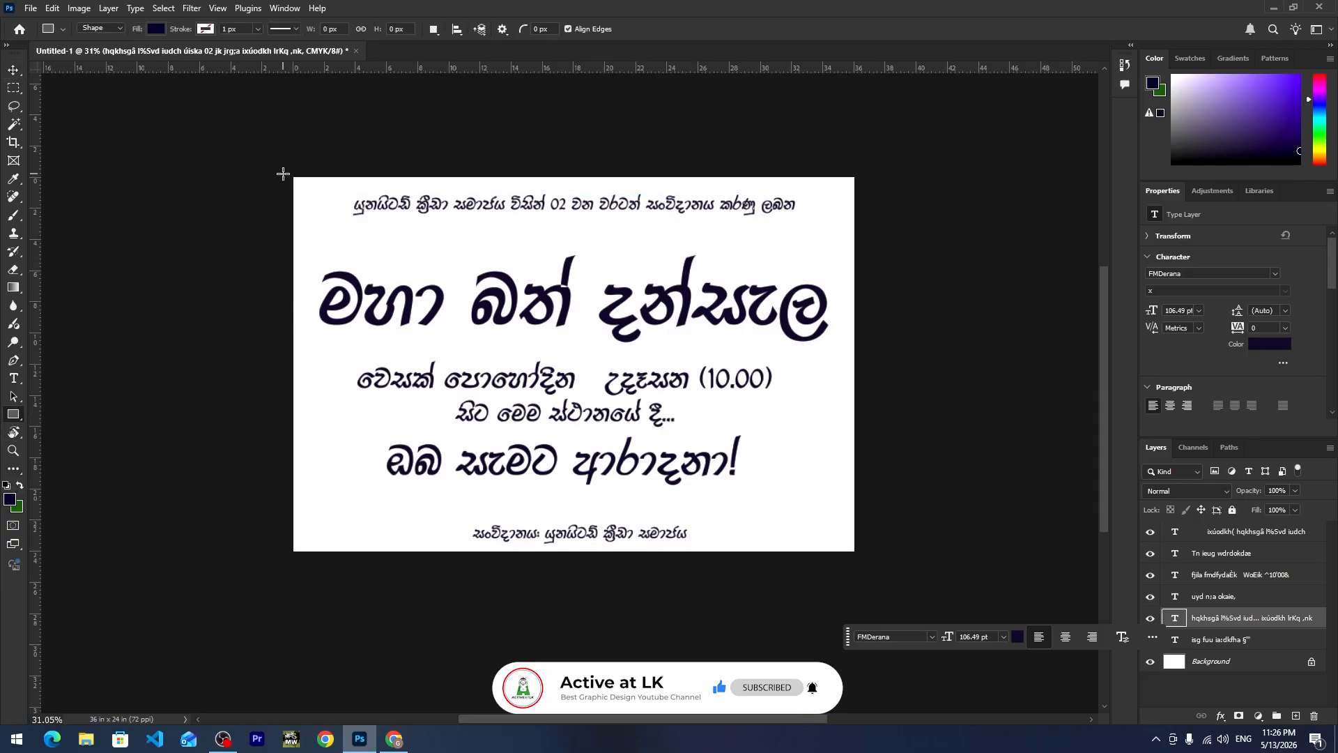
{"action": "left_click_drag", "start_coordinate": [282, 173], "coordinate": [865, 225]}
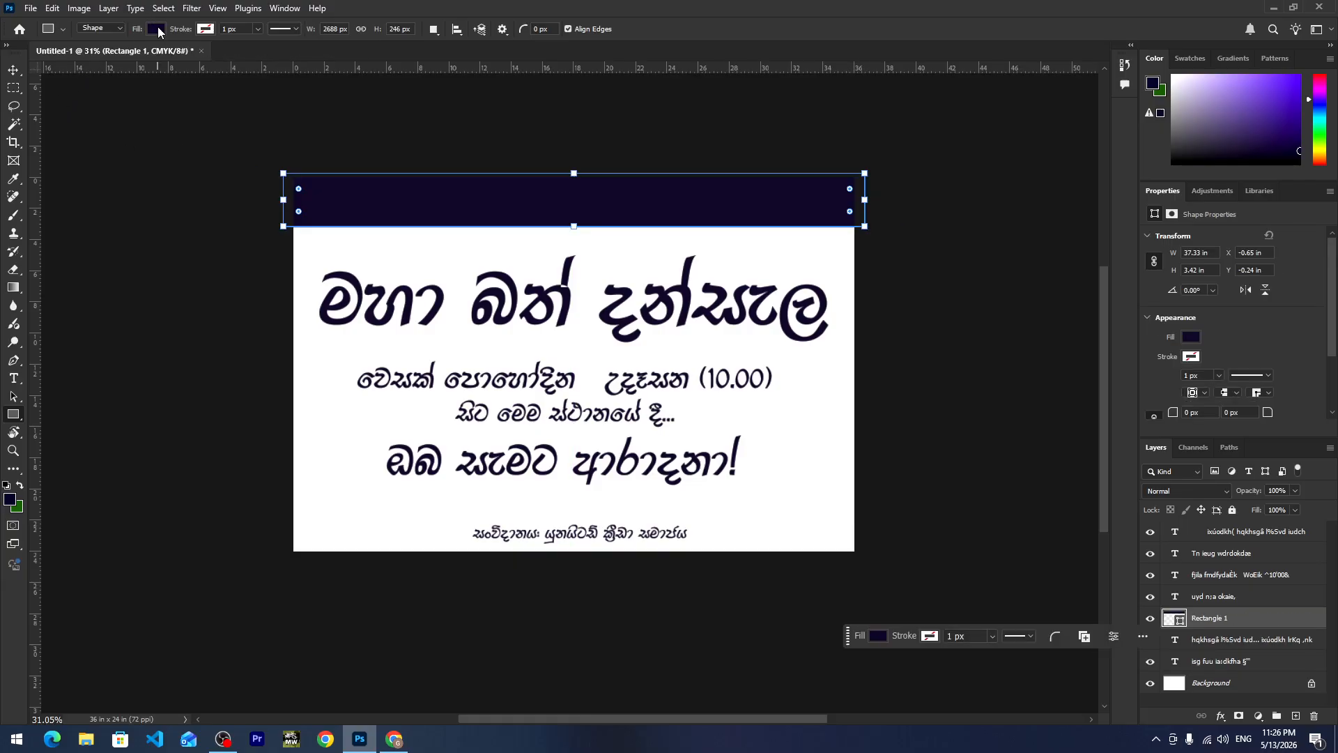
{"action": "left_click", "coordinate": [156, 28]}
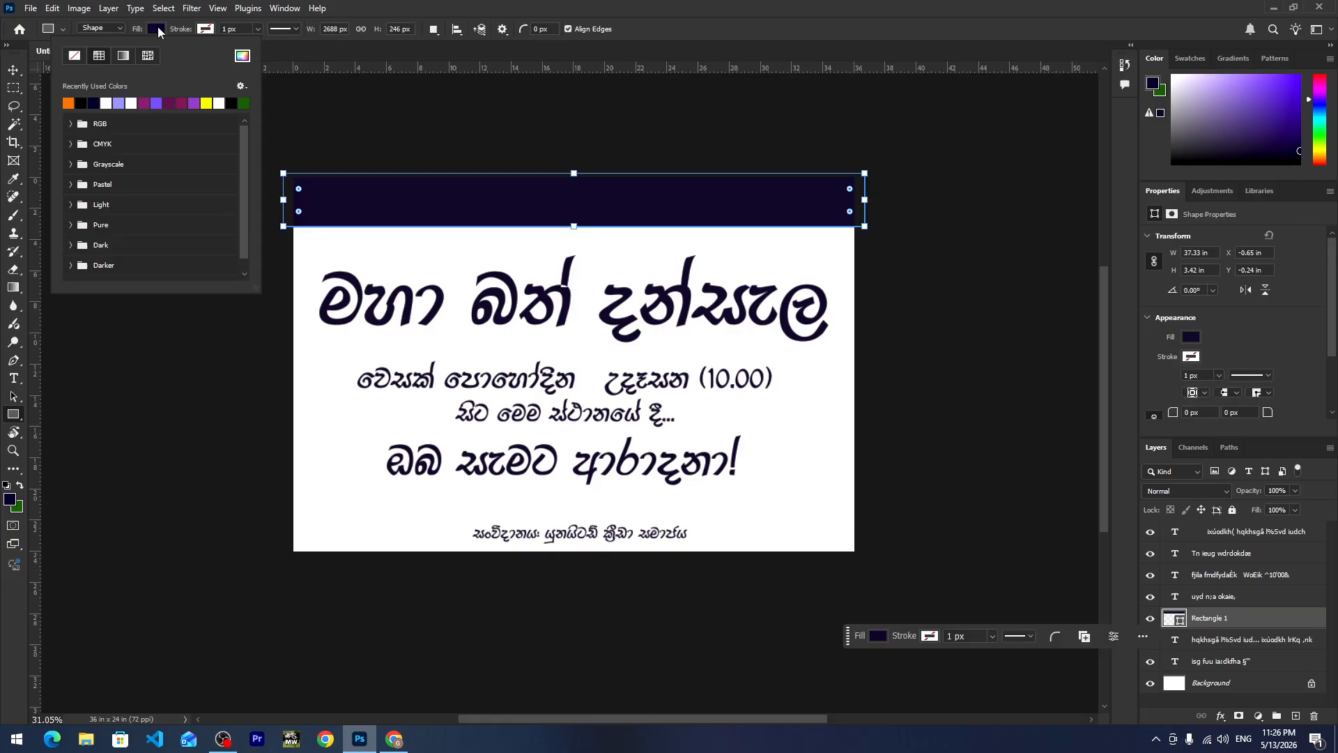
{"action": "left_click", "coordinate": [241, 55]}
{"action": "left_click", "coordinate": [1191, 419]}
{"action": "left_click", "coordinate": [1281, 621]}
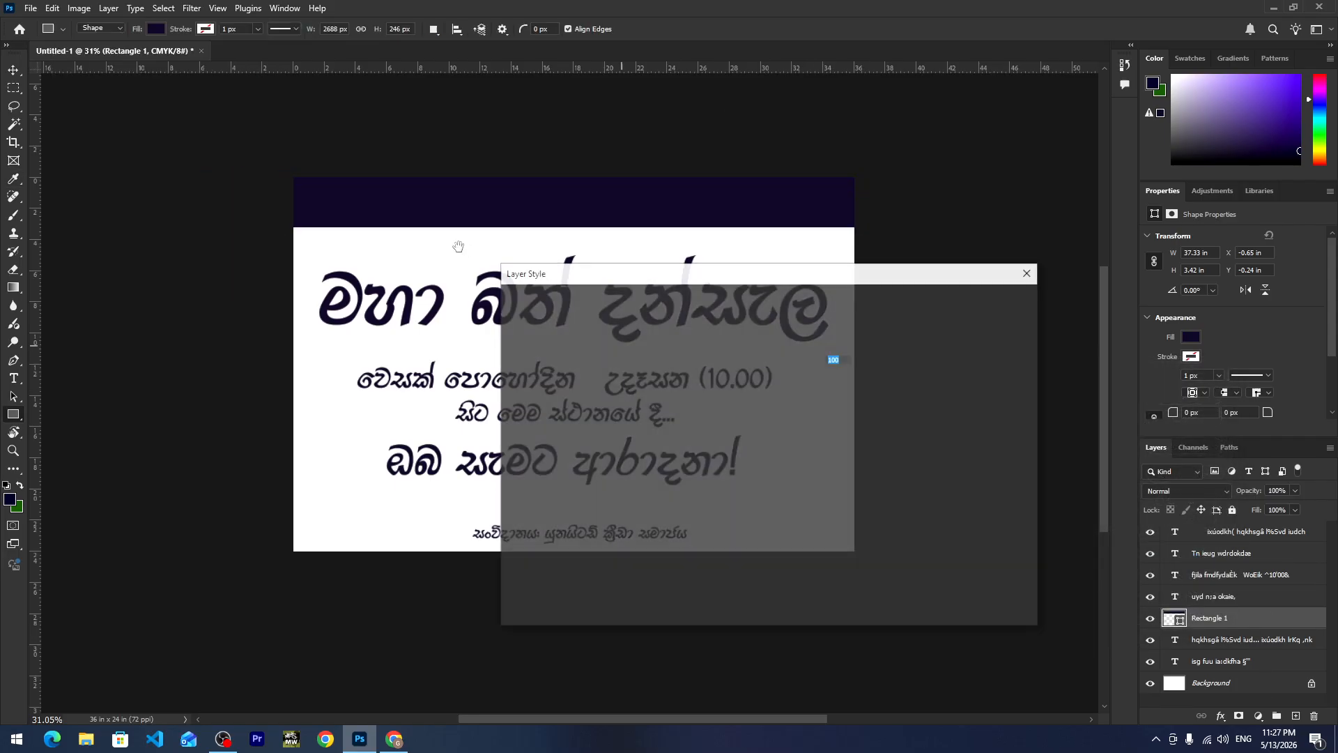
{"action": "left_click", "coordinate": [986, 329]}
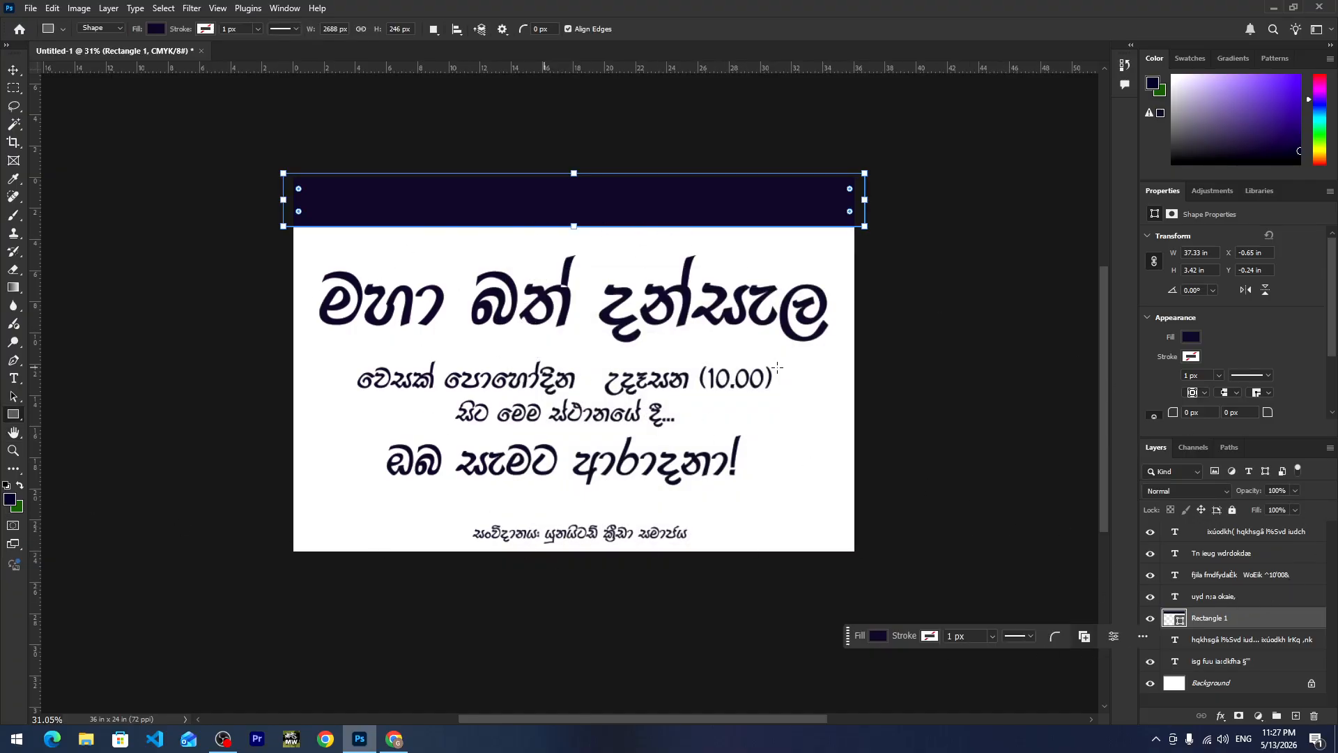
{"action": "left_click", "coordinate": [13, 70]}
{"action": "left_click", "coordinate": [586, 513]}
{"action": "left_click", "coordinate": [537, 208]}
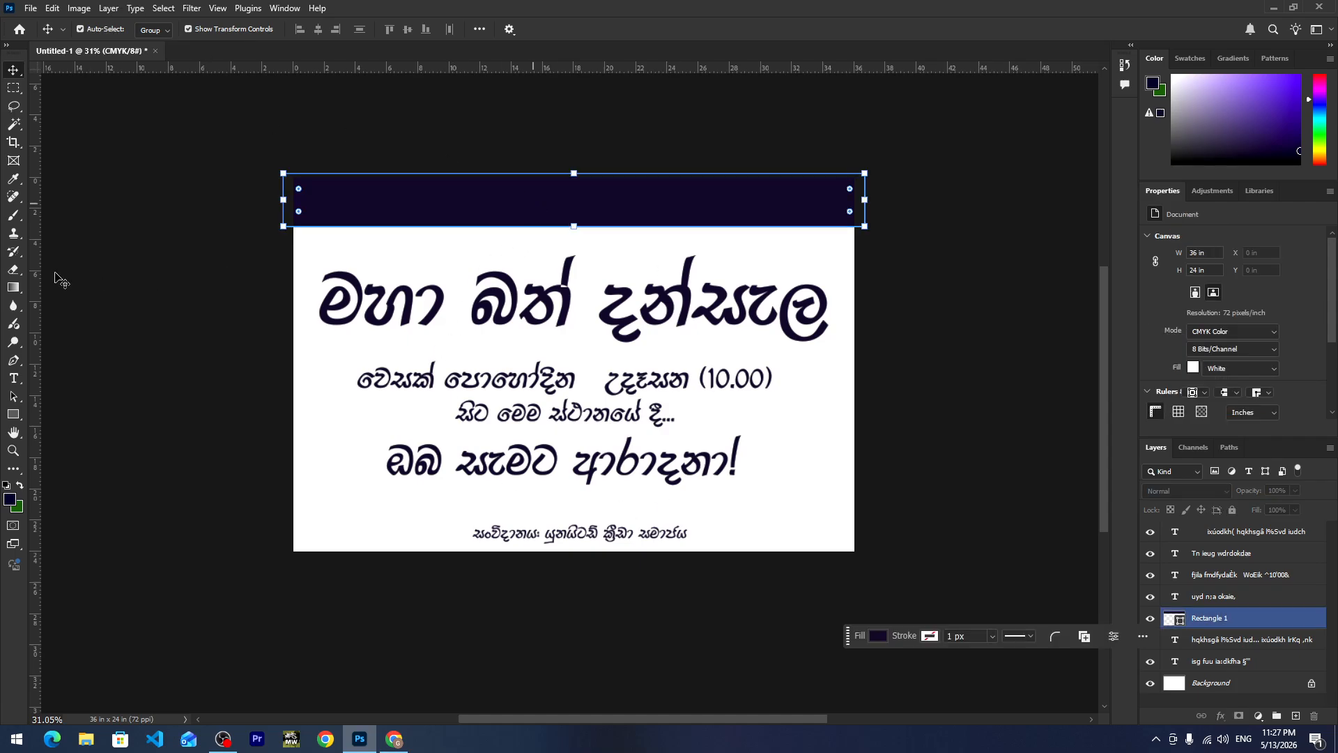
Change the top strip's solid fill colour to pure red, ff0000.
{"action": "left_click", "coordinate": [14, 415]}
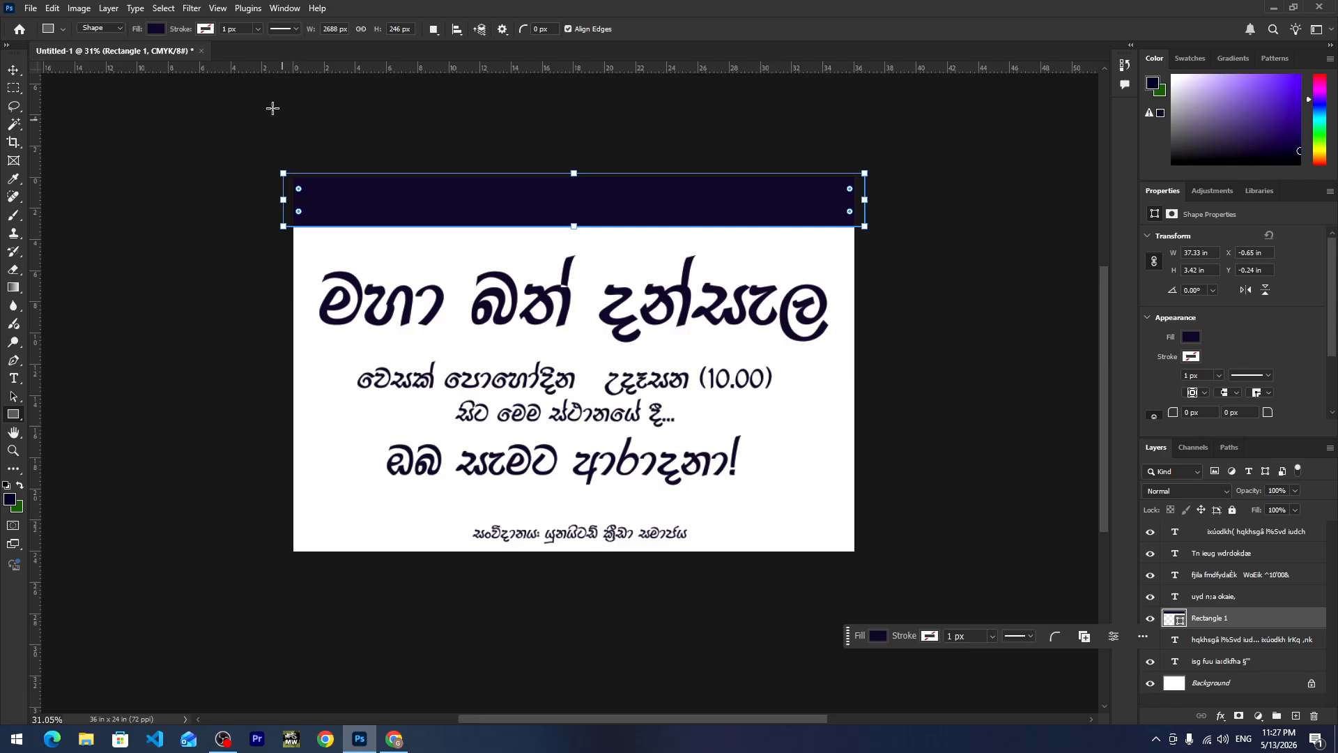
{"action": "left_click", "coordinate": [155, 30]}
{"action": "left_click", "coordinate": [242, 55]}
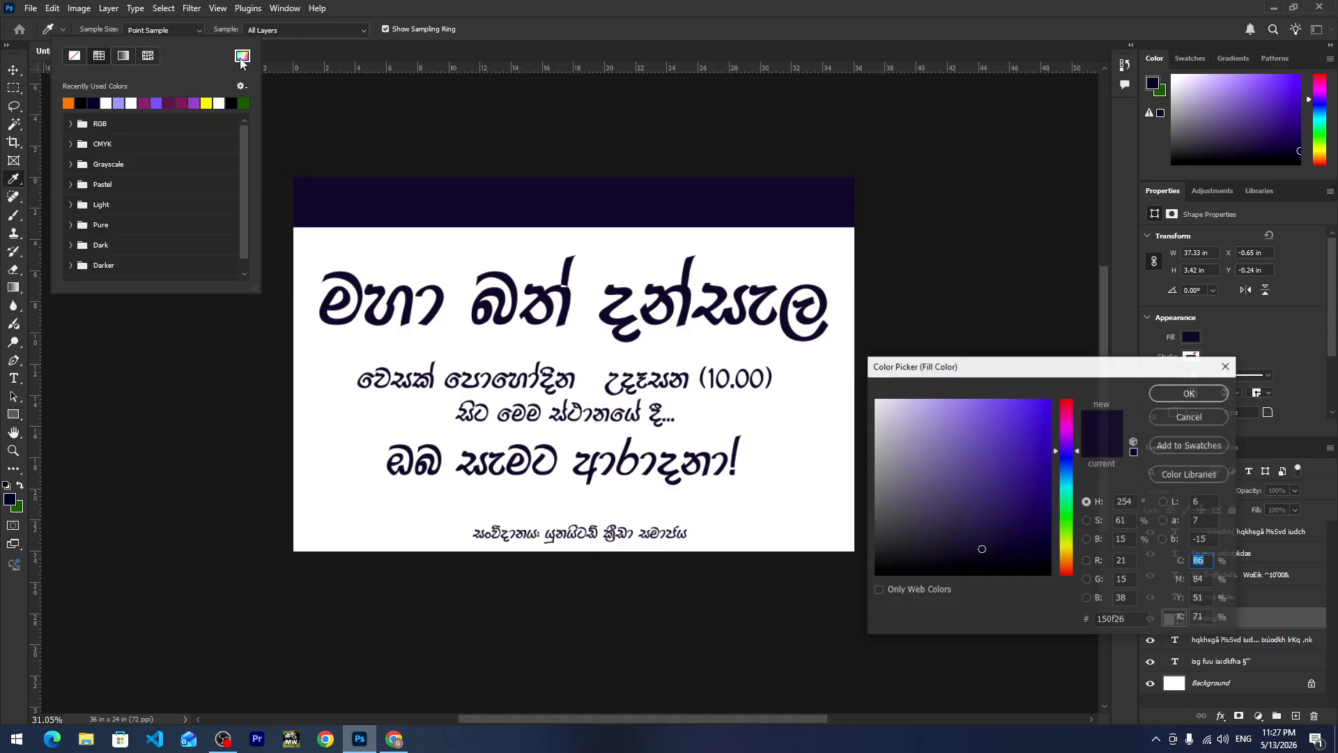
{"action": "left_click", "coordinate": [1066, 399]}
{"action": "left_click", "coordinate": [1044, 412]}
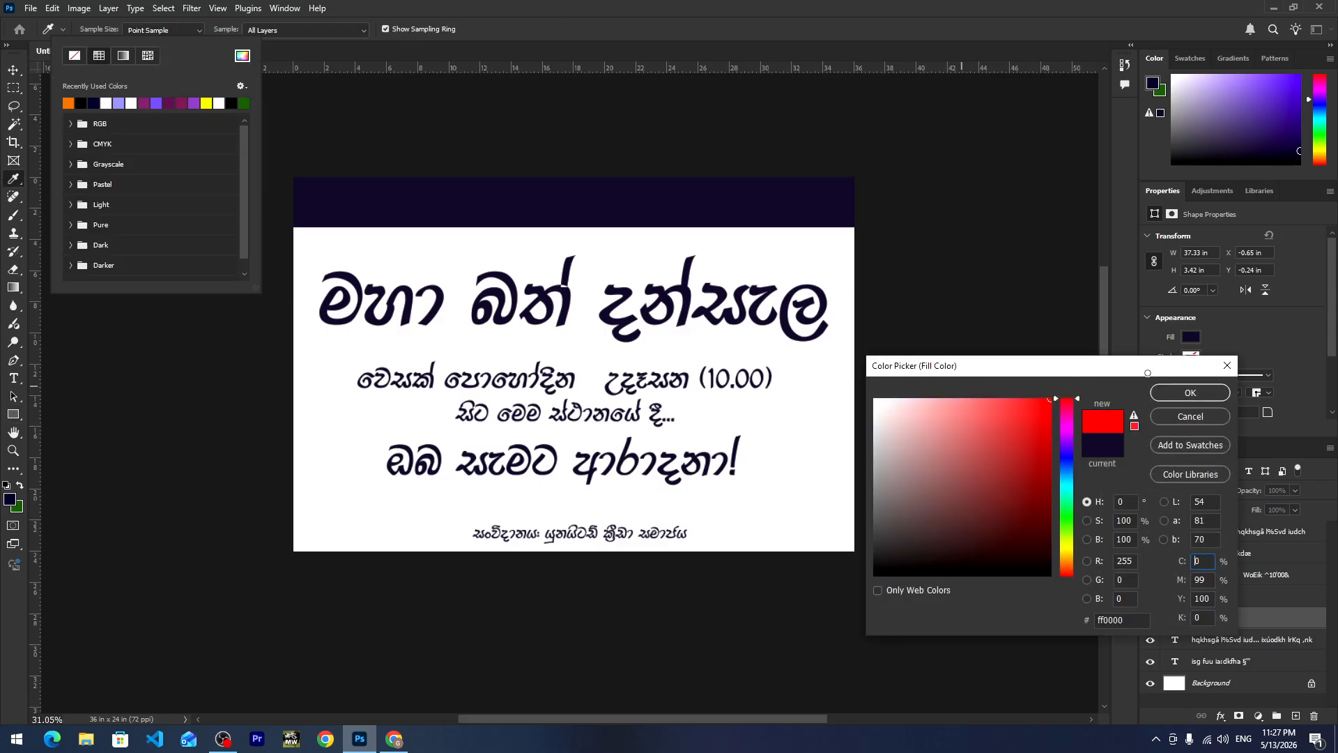
{"action": "left_click", "coordinate": [1190, 393]}
{"action": "left_click", "coordinate": [662, 6]}
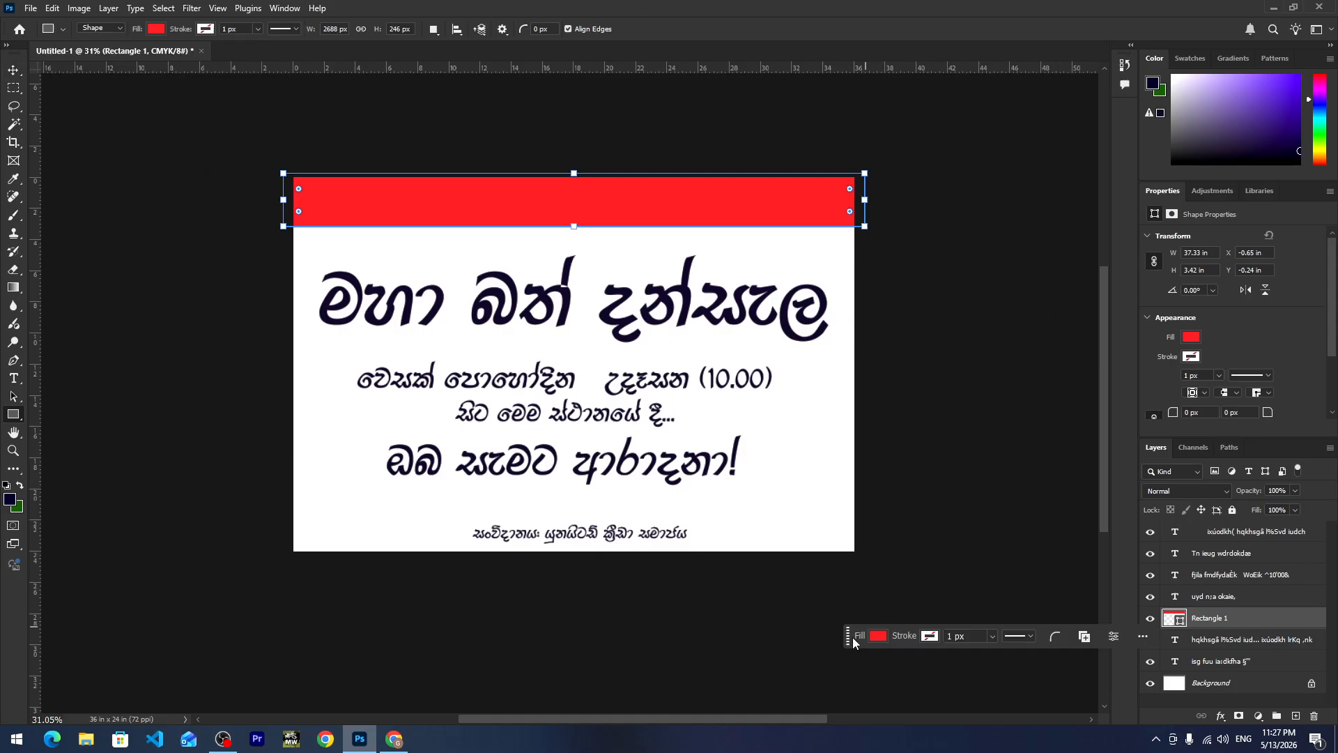
Switch the top strip's fill to a linear black-to-white gradient at 90 degrees.
{"action": "left_click_drag", "start_coordinate": [848, 639], "coordinate": [434, 616]}
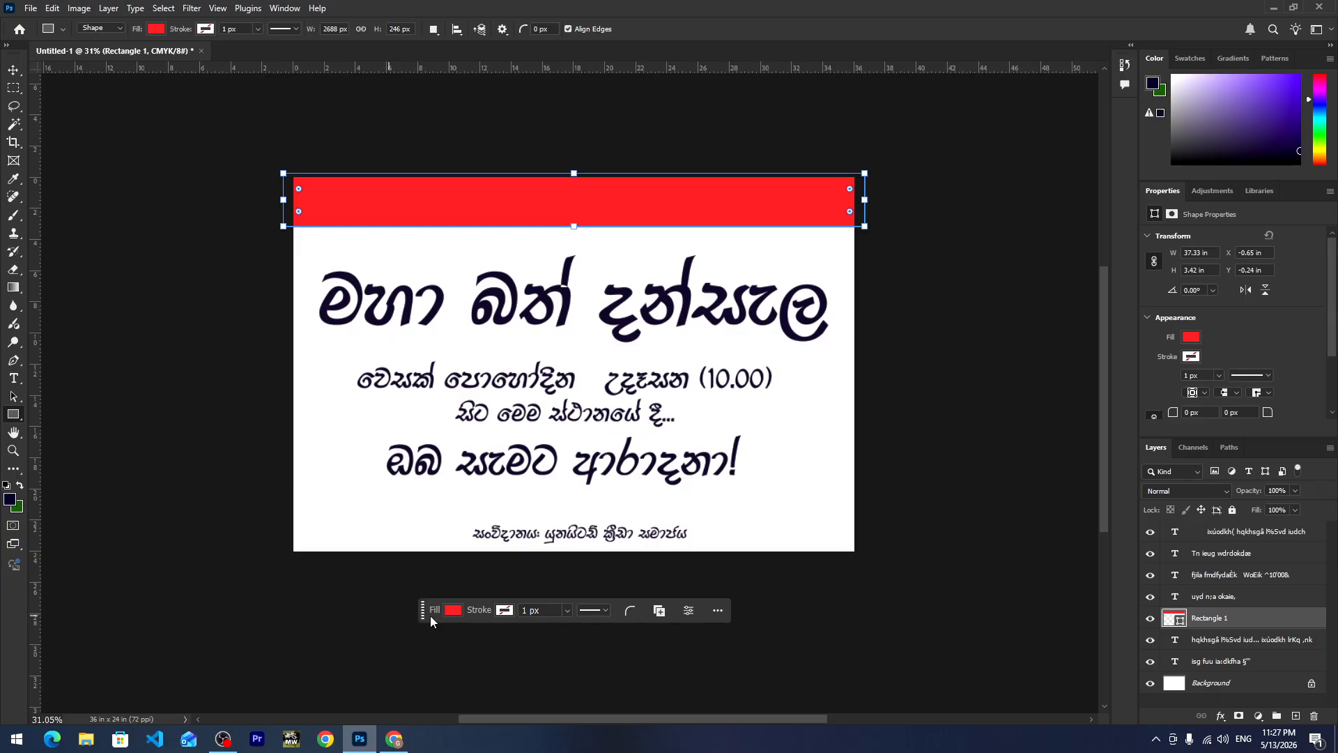
{"action": "left_click", "coordinate": [454, 613]}
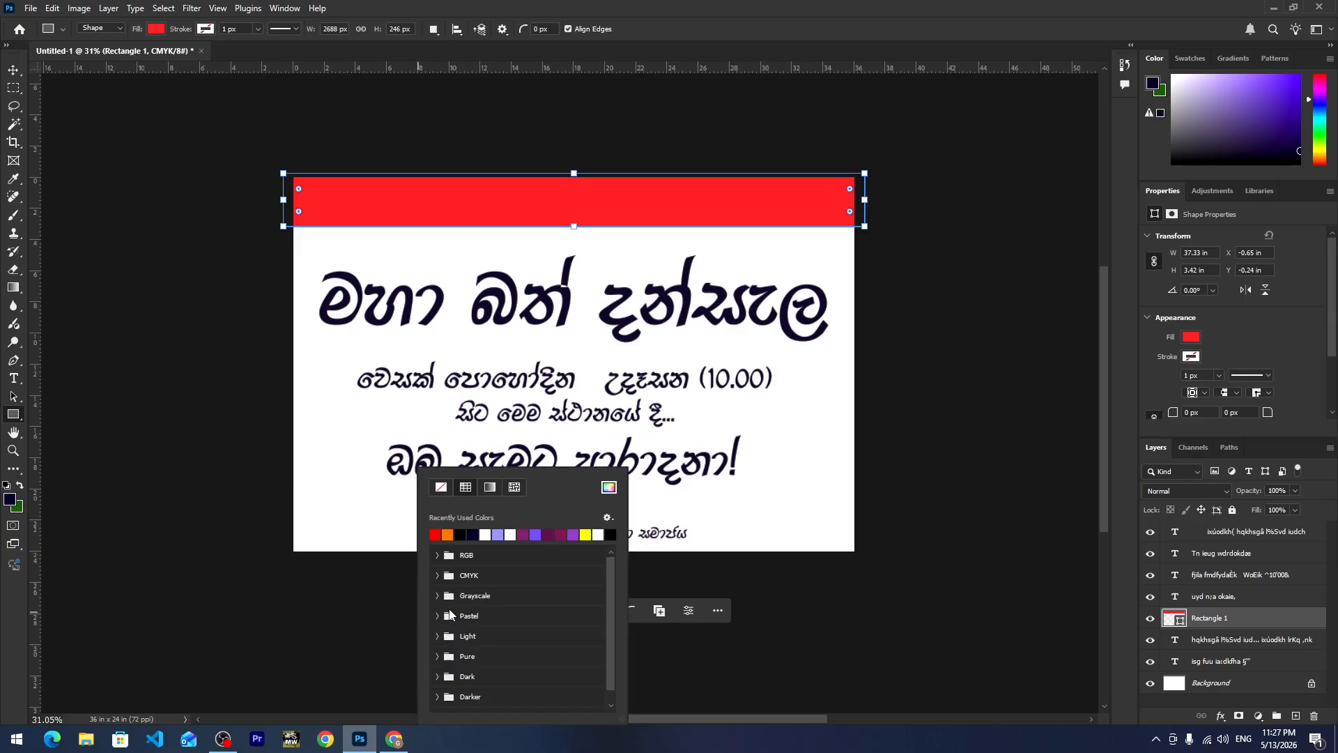
{"action": "left_click", "coordinate": [608, 487]}
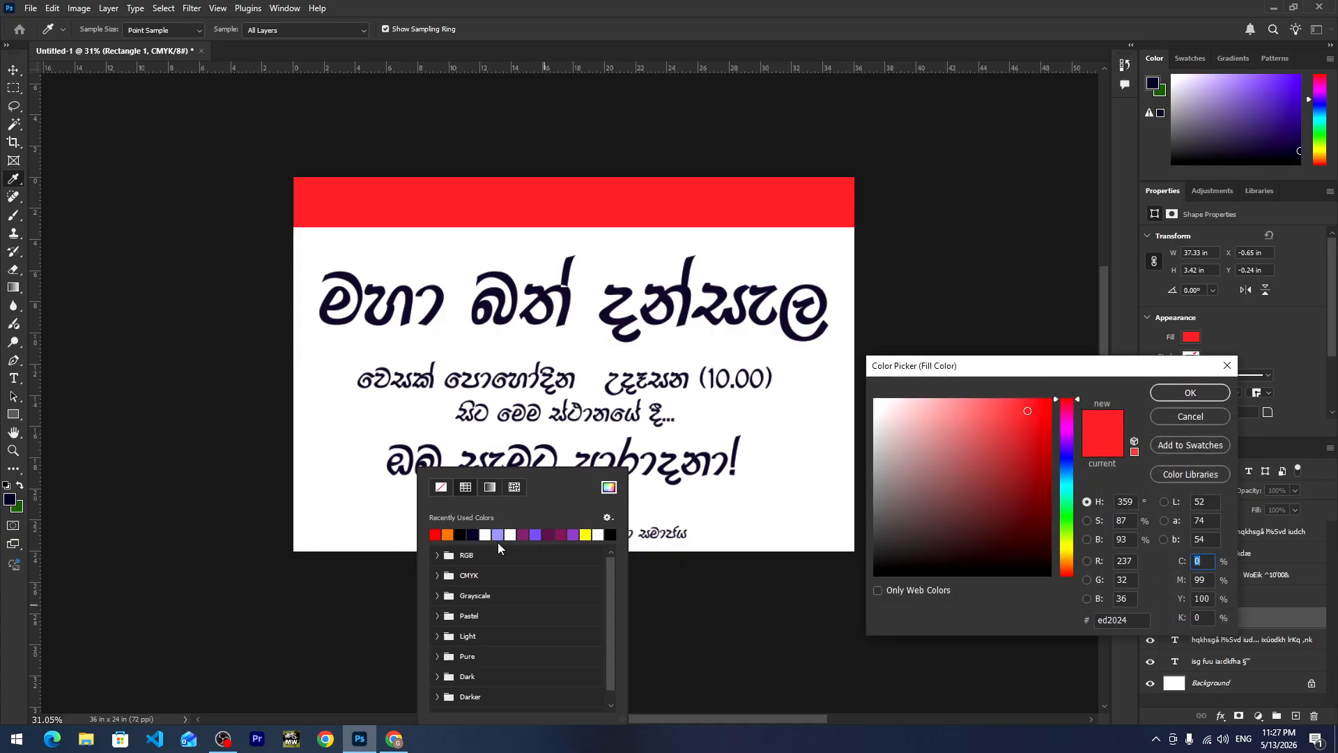
{"action": "left_click", "coordinate": [1189, 416]}
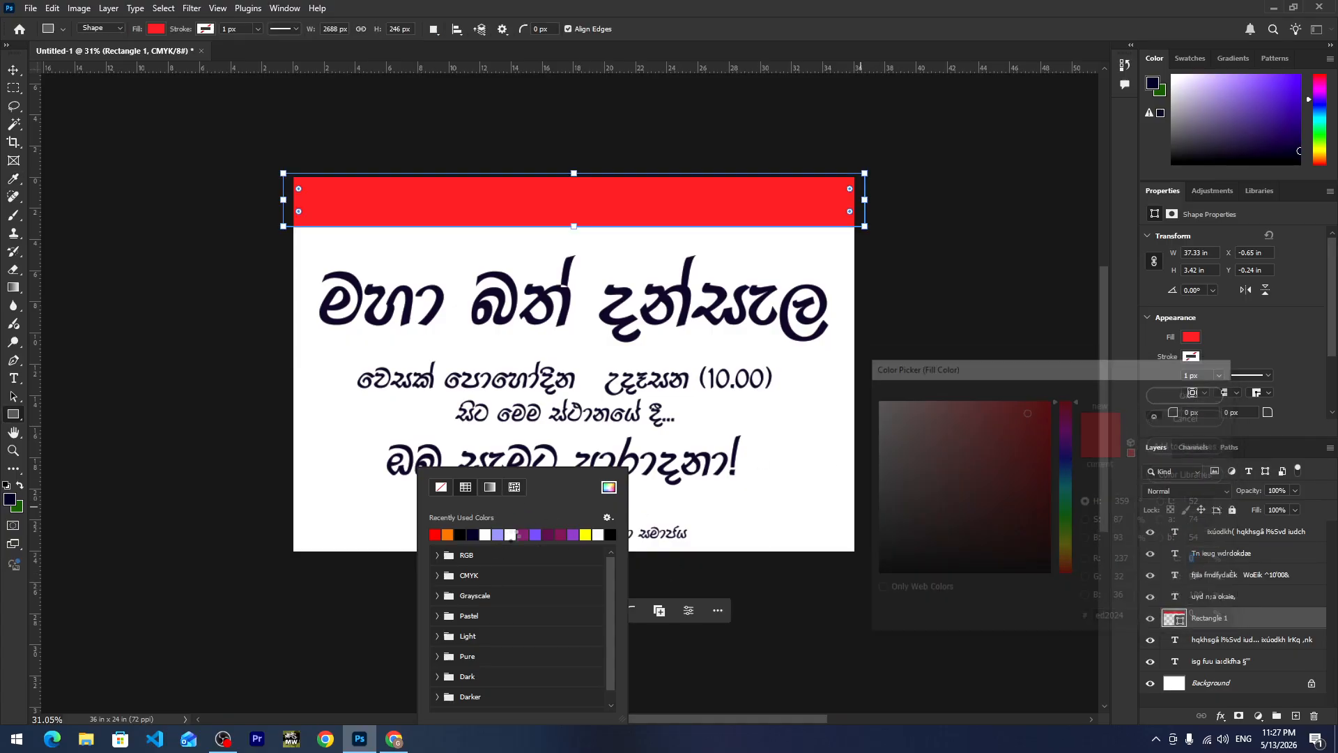
{"action": "left_click", "coordinate": [490, 487]}
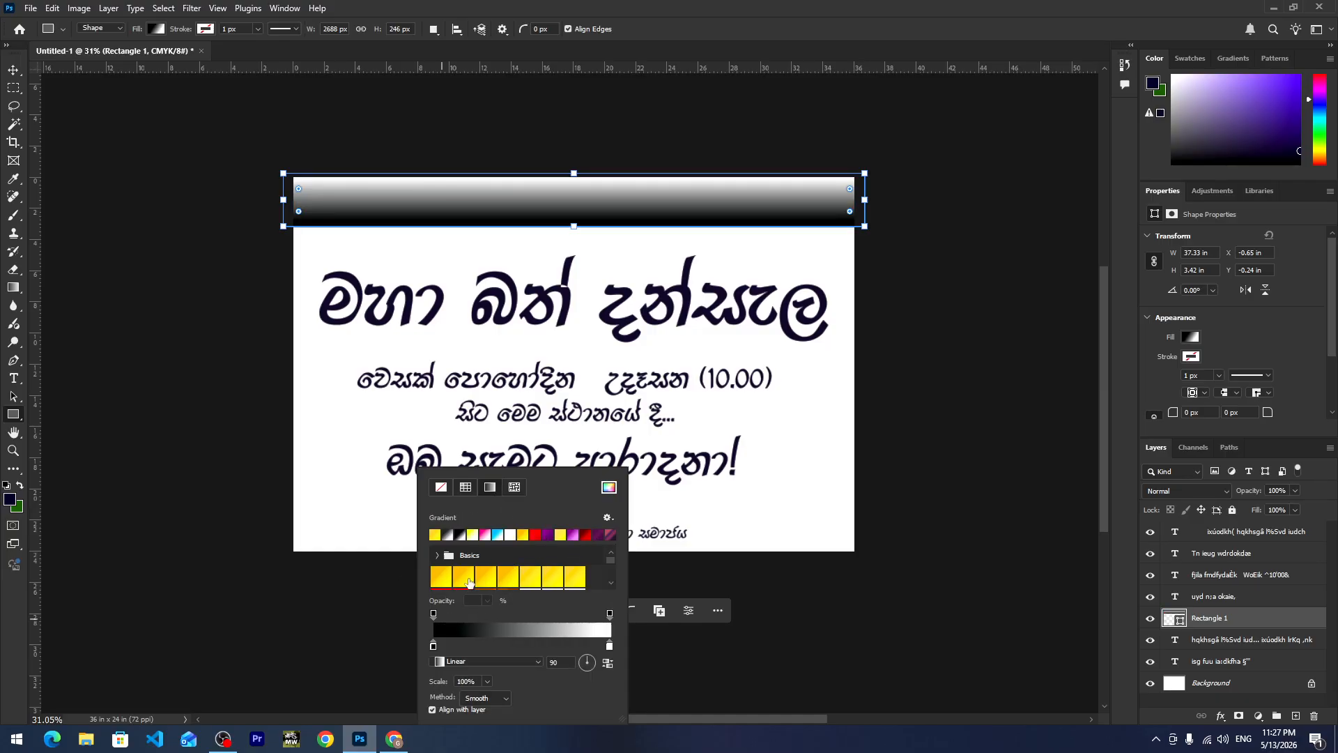
{"action": "scroll", "coordinate": [480, 568], "scroll_direction": "down", "scroll_amount": 3}
{"action": "scroll", "coordinate": [480, 566], "scroll_direction": "down", "scroll_amount": 5}
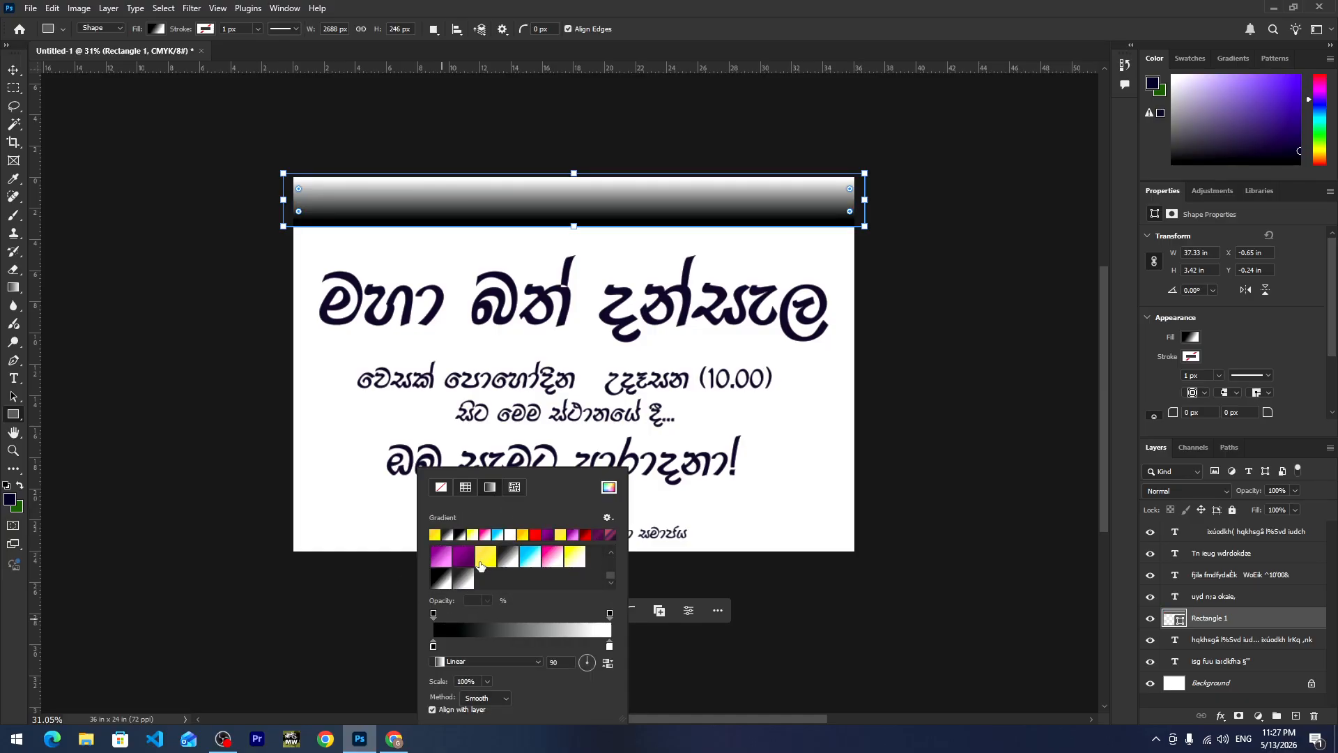
{"action": "scroll", "coordinate": [480, 568], "scroll_direction": "up", "scroll_amount": 4}
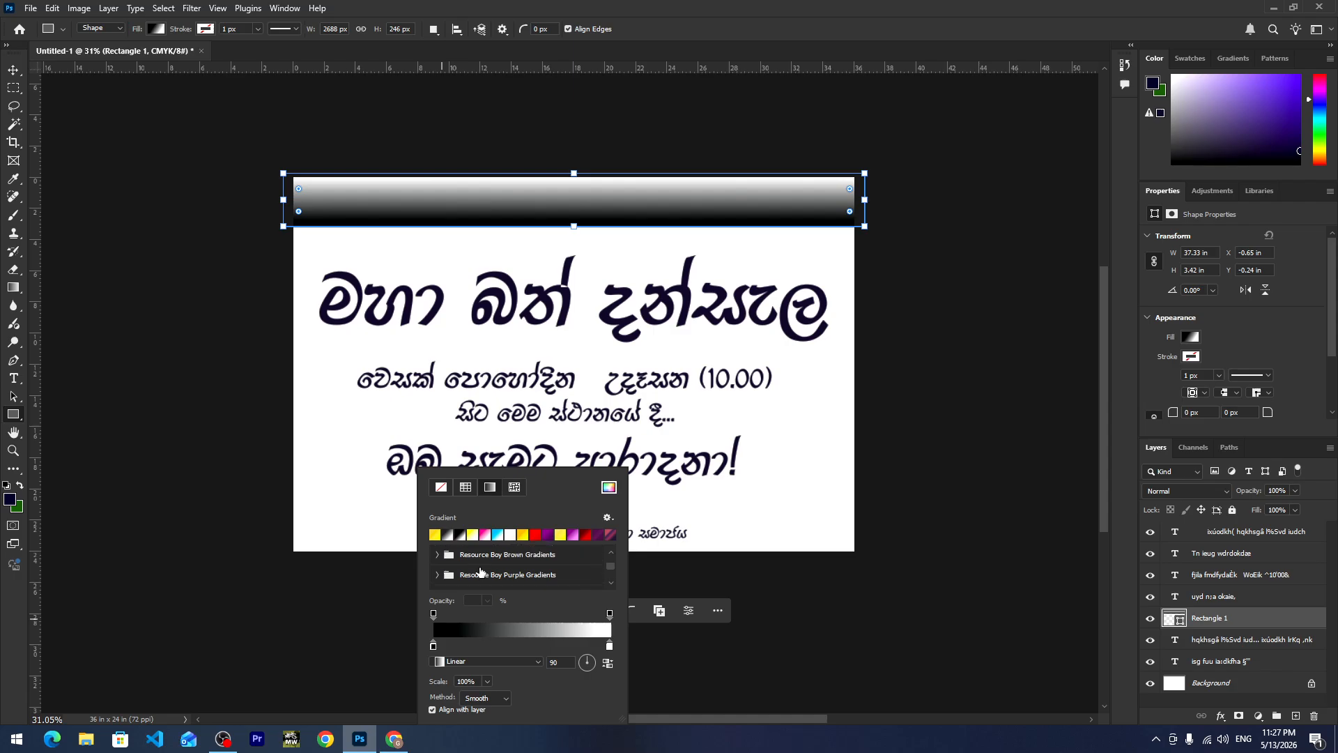
{"action": "scroll", "coordinate": [481, 572], "scroll_direction": "up", "scroll_amount": 3}
{"action": "right_click", "coordinate": [860, 487]}
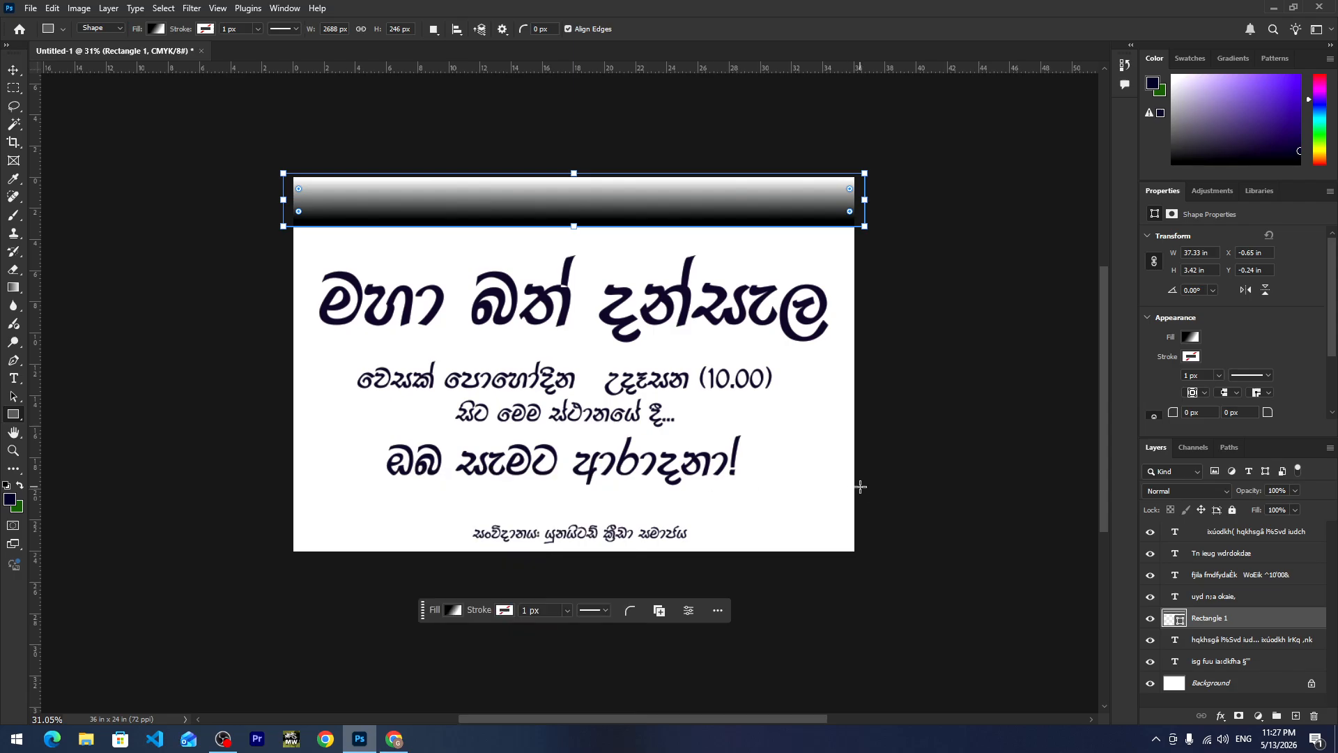
{"action": "left_click", "coordinate": [13, 70]}
{"action": "left_click", "coordinate": [13, 70]}
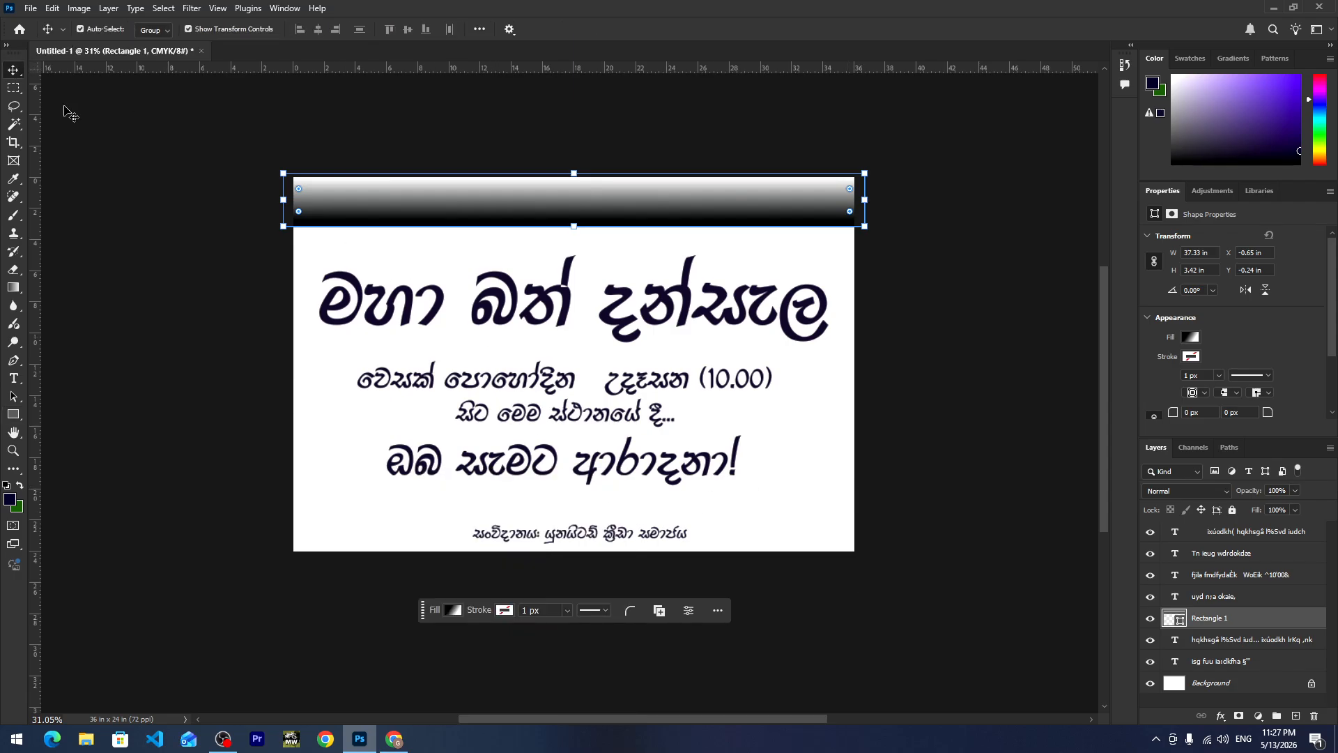
{"action": "left_click", "coordinate": [143, 148]}
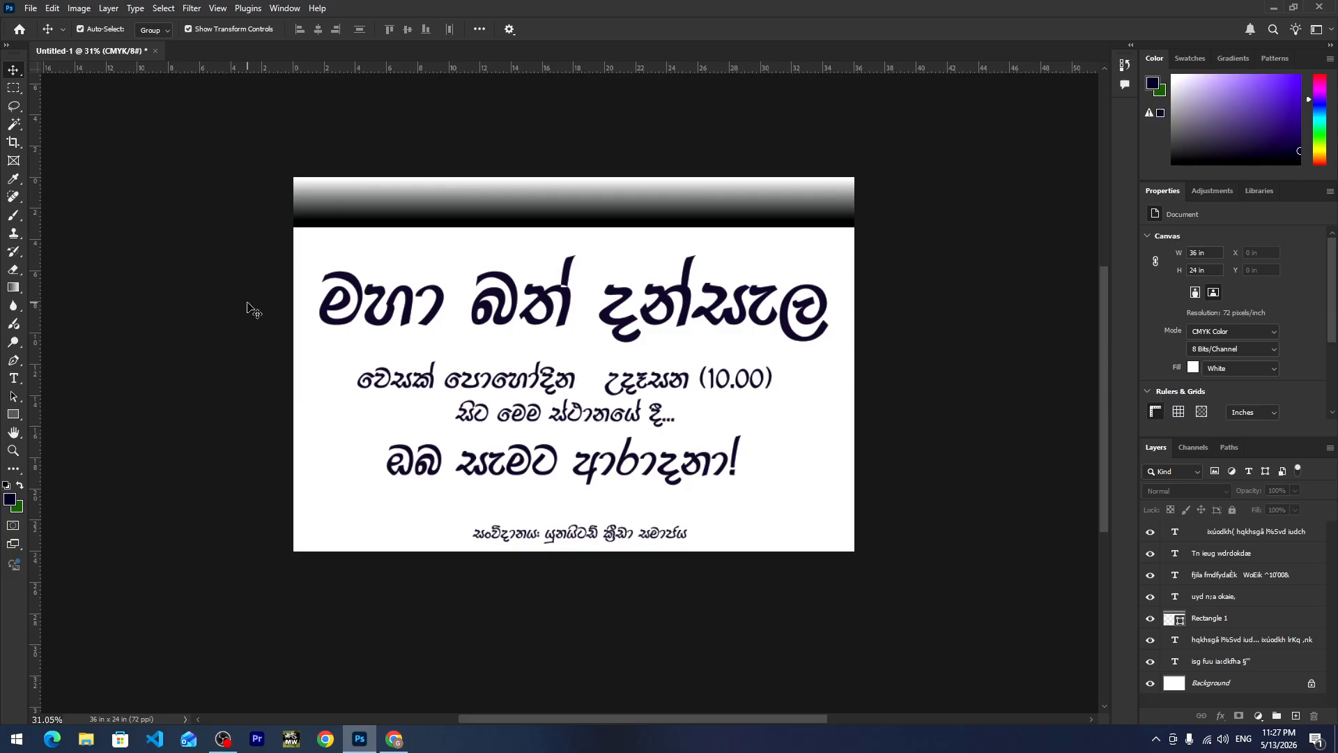
Open the layer style settings of the top strip and enable a Gradient Overlay.
{"action": "left_click", "coordinate": [635, 223]}
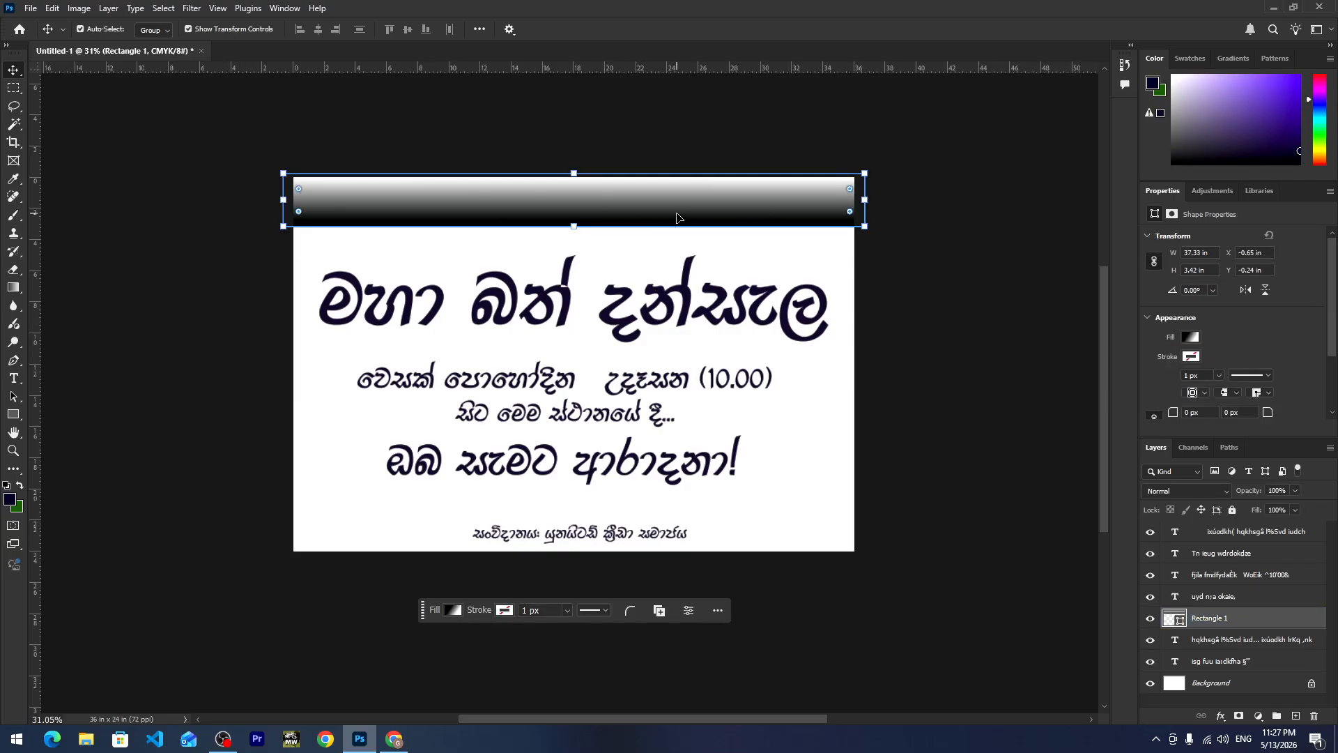
{"action": "double_click", "coordinate": [1257, 619]}
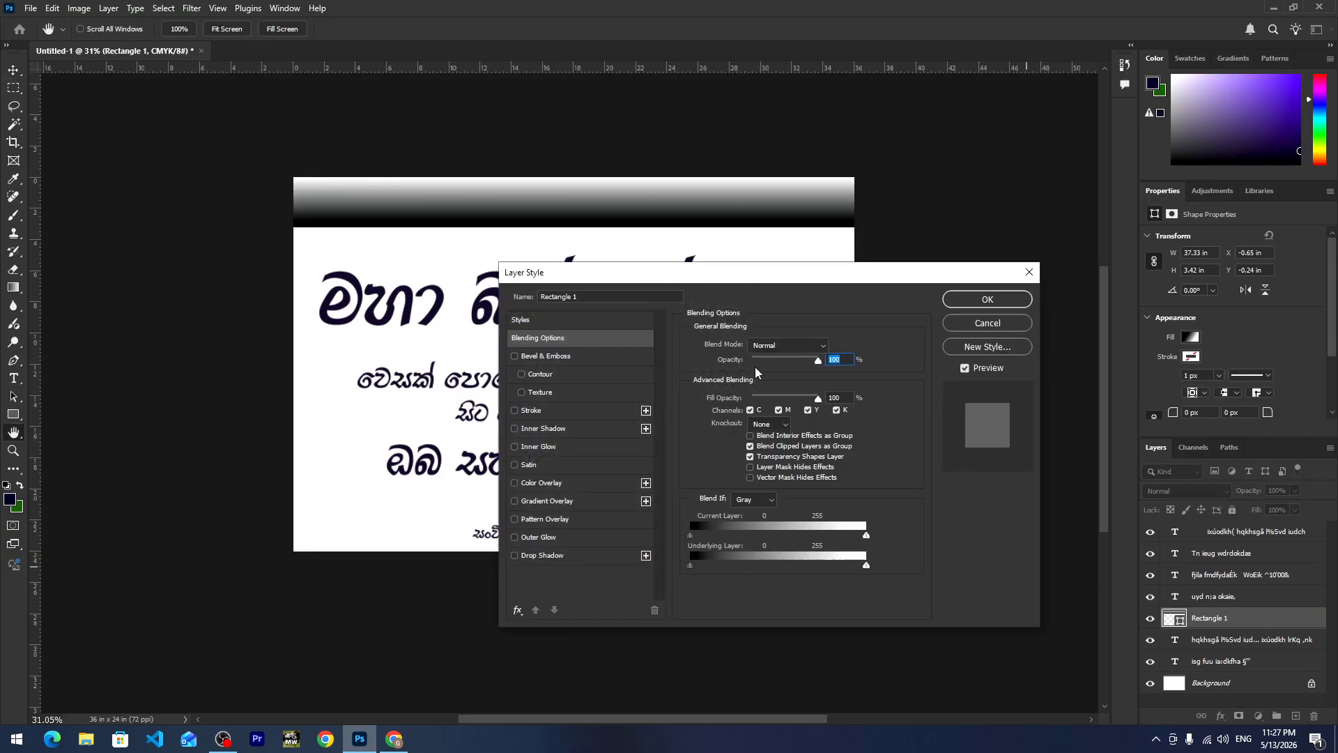
{"action": "left_click_drag", "start_coordinate": [658, 280], "coordinate": [867, 262]}
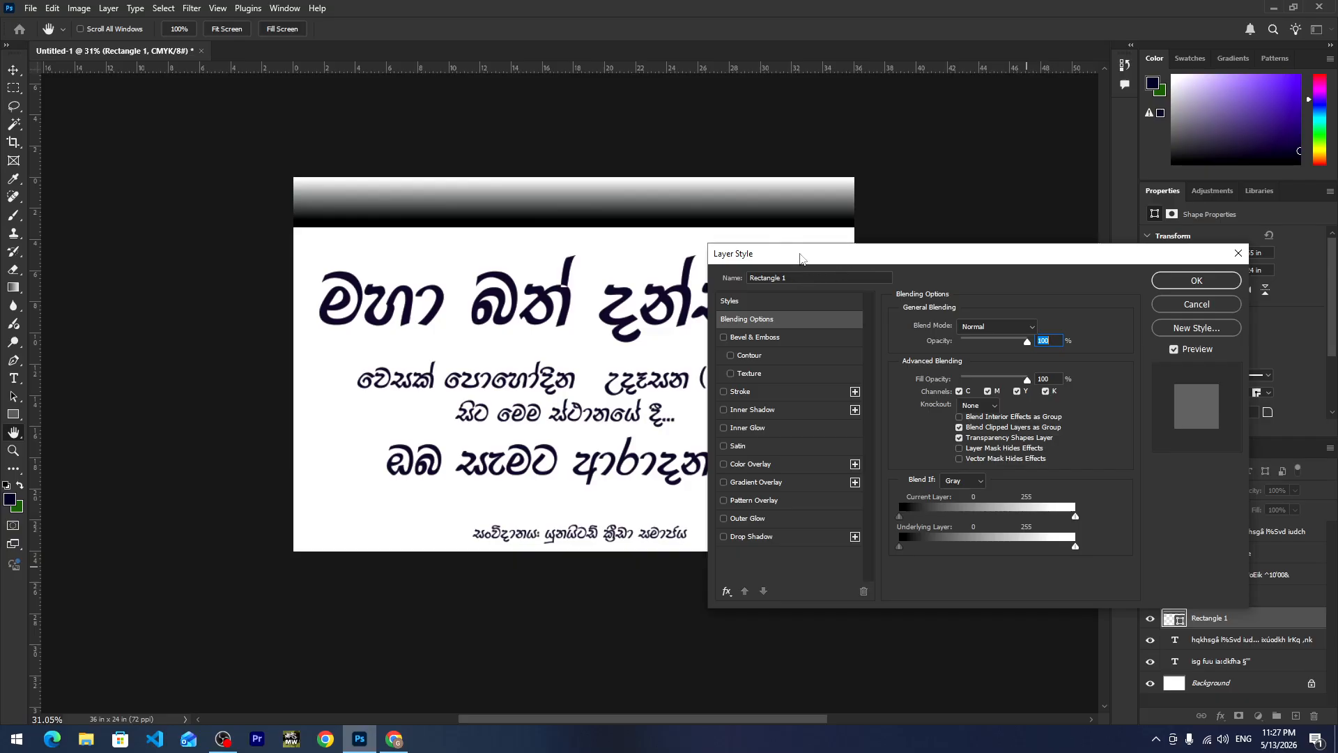
{"action": "left_click_drag", "start_coordinate": [800, 259], "coordinate": [946, 214]}
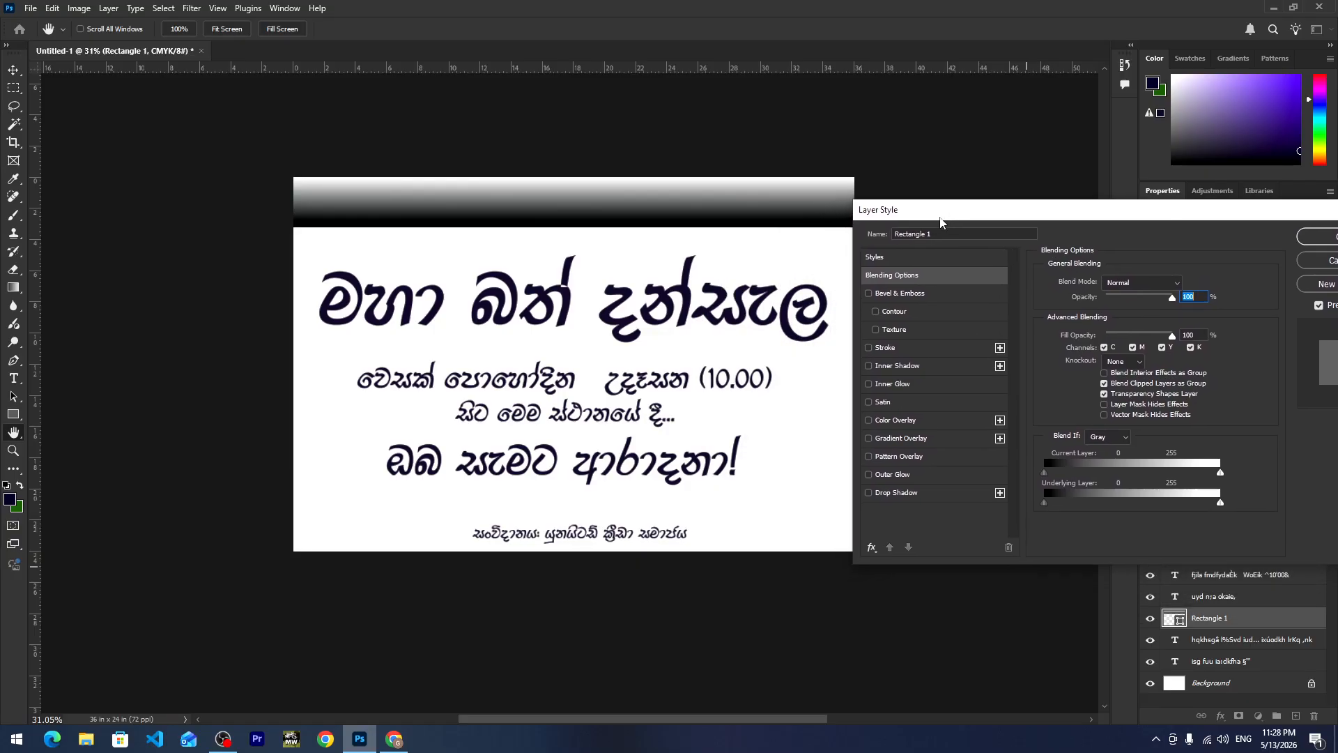
{"action": "left_click", "coordinate": [887, 436]}
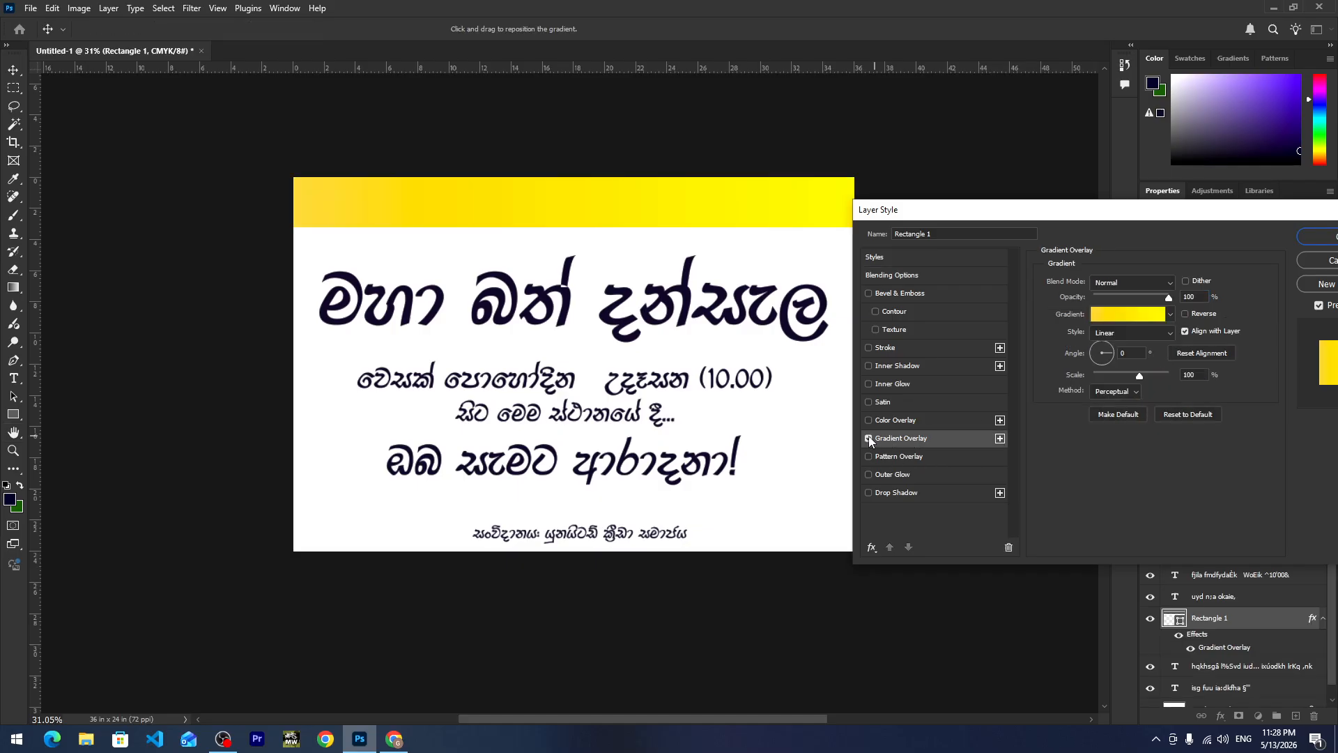
Try a black Color Overlay on the strip in place of the gradient overlay.
{"action": "left_click", "coordinate": [869, 437]}
{"action": "left_click", "coordinate": [897, 419]}
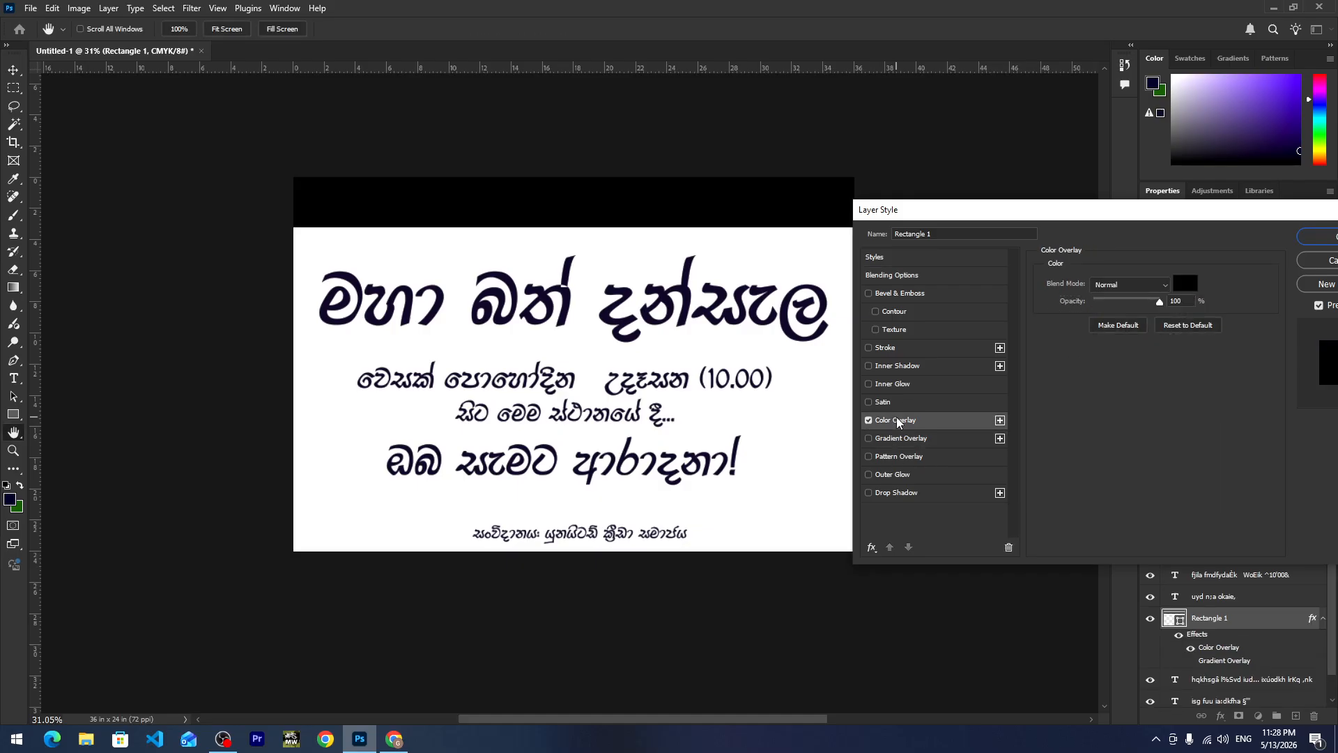
{"action": "left_click", "coordinate": [868, 419]}
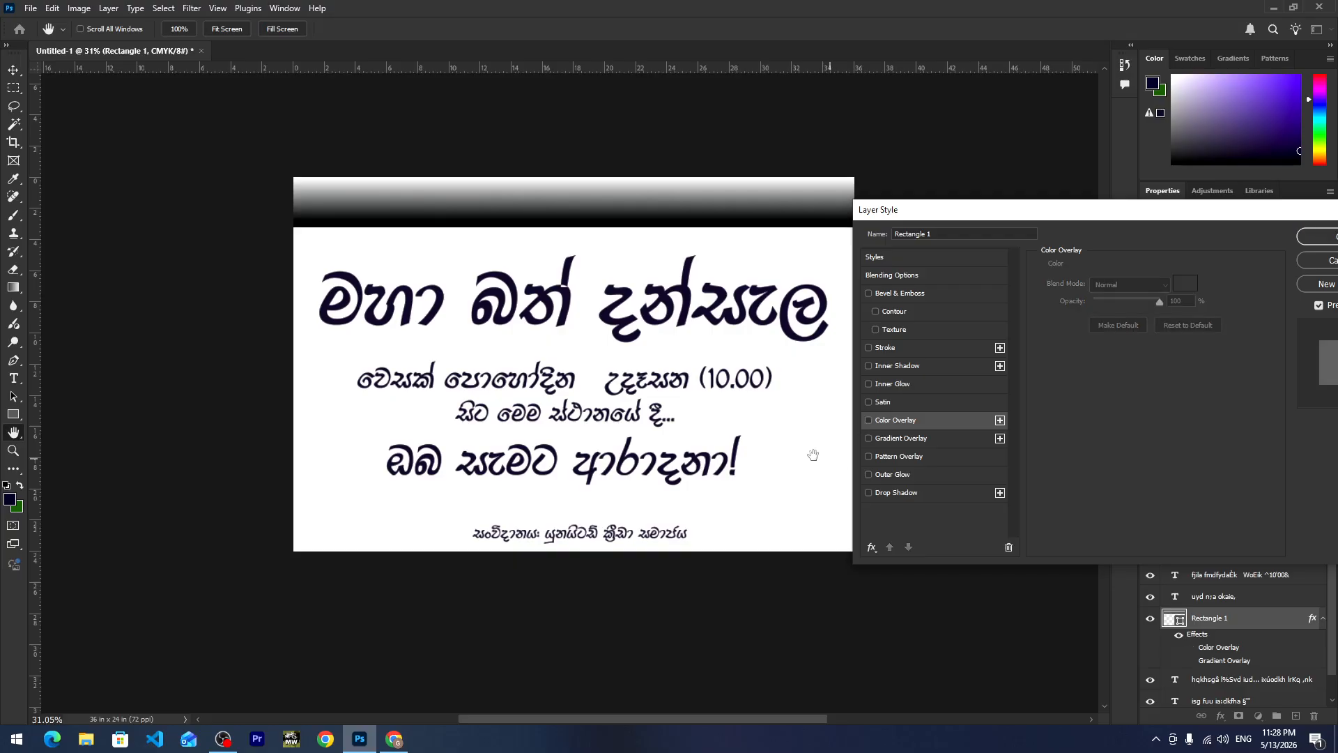
Enable the strip's Gradient Overlay and apply the first red gradient preset to it.
{"action": "left_click", "coordinate": [889, 438]}
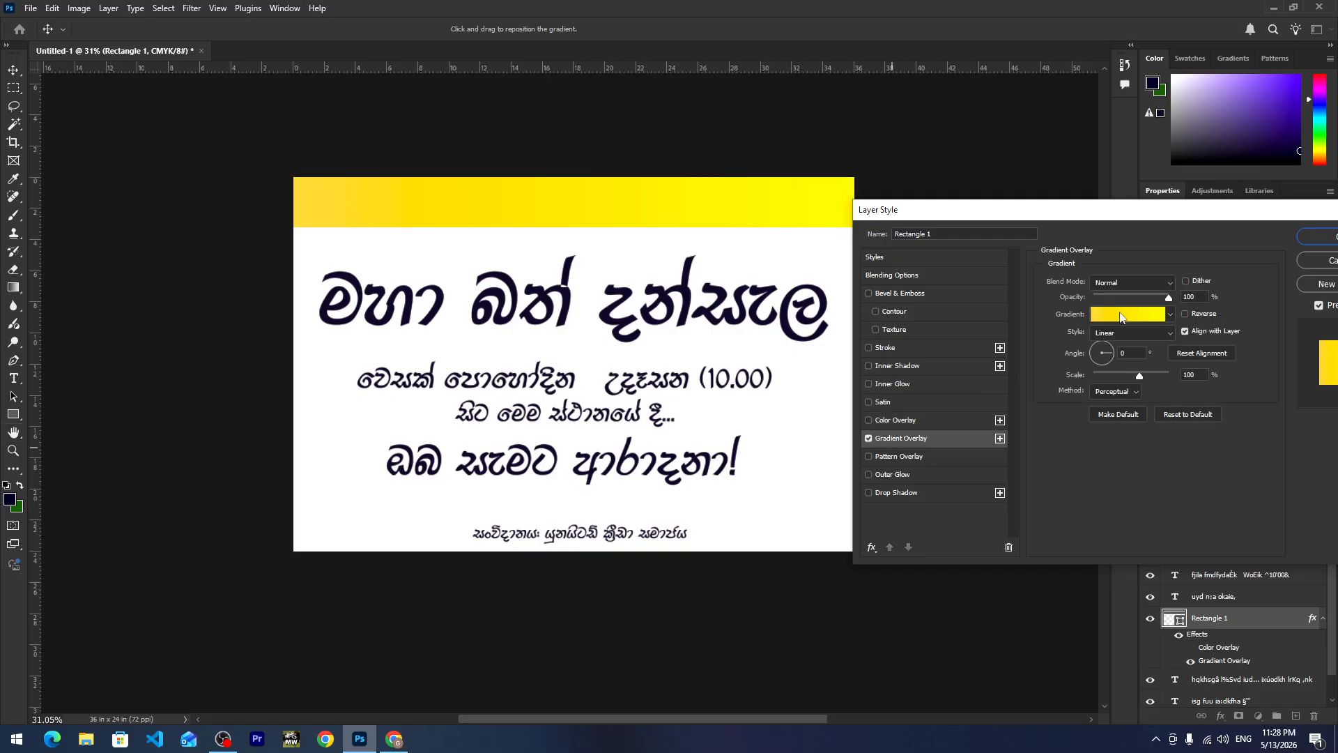
{"action": "left_click", "coordinate": [1120, 315]}
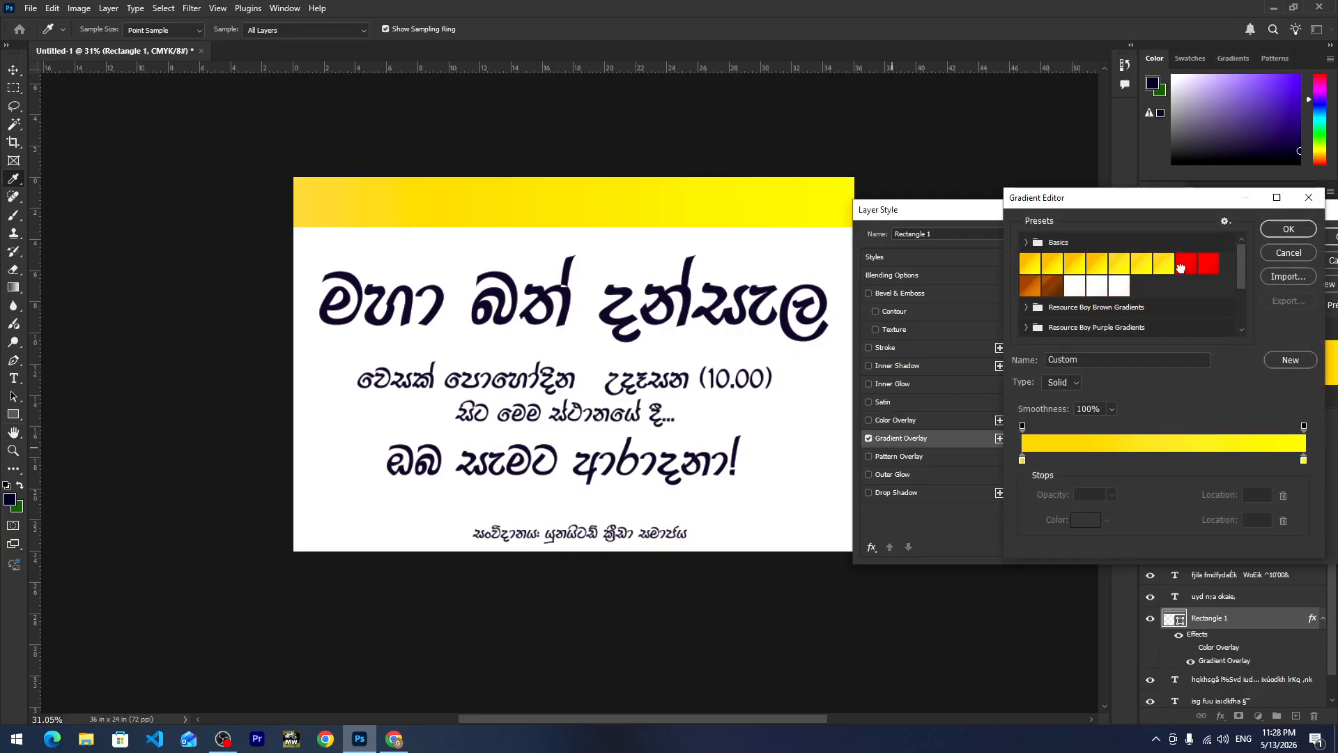
{"action": "left_click", "coordinate": [1185, 264]}
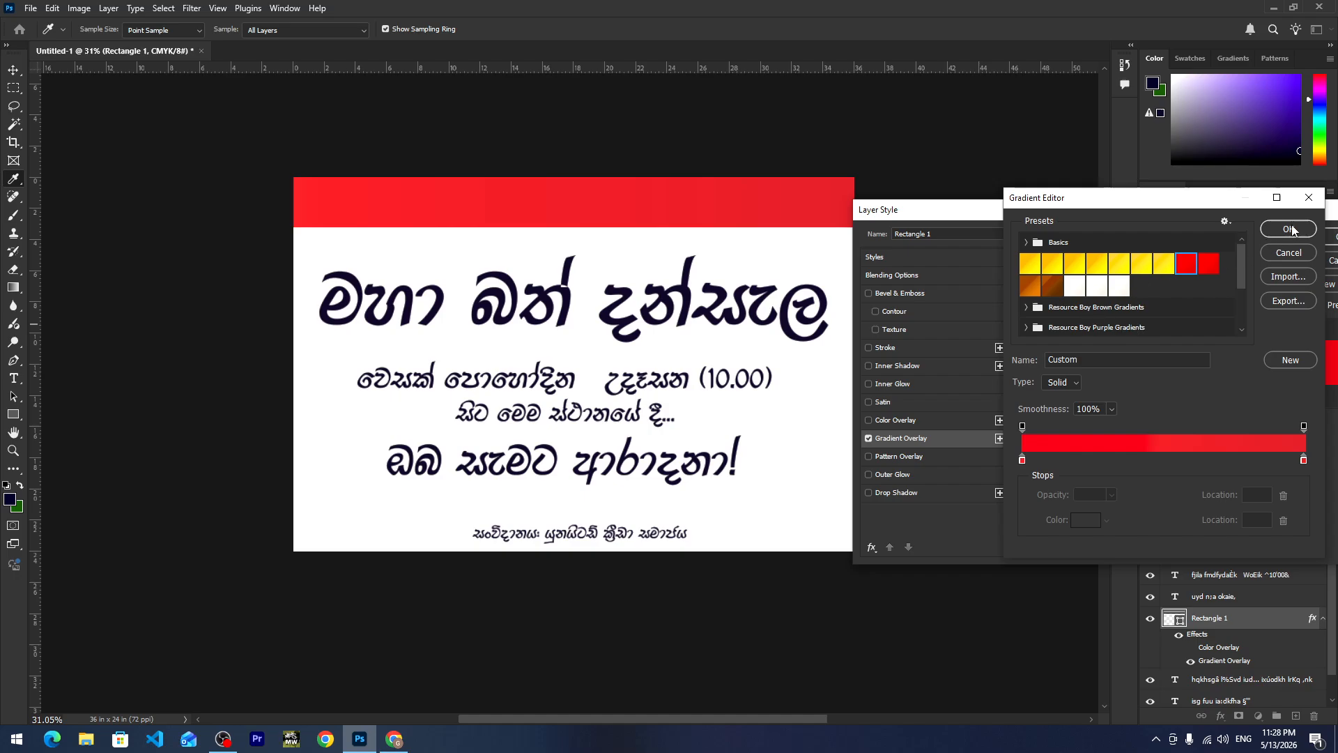
{"action": "left_click", "coordinate": [1289, 229]}
Try the Radial style for the strip's gradient overlay and return it to Linear.
{"action": "left_click", "coordinate": [1110, 336]}
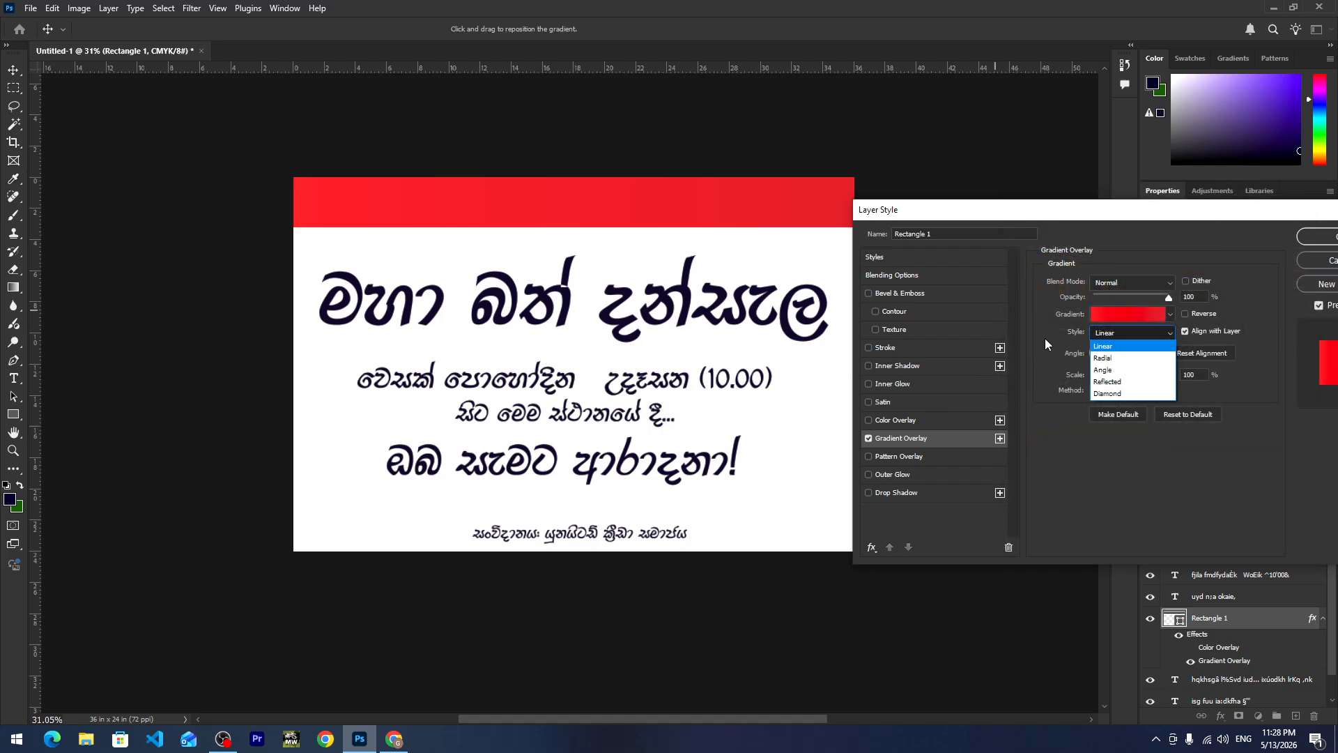
{"action": "left_click", "coordinate": [1110, 332]}
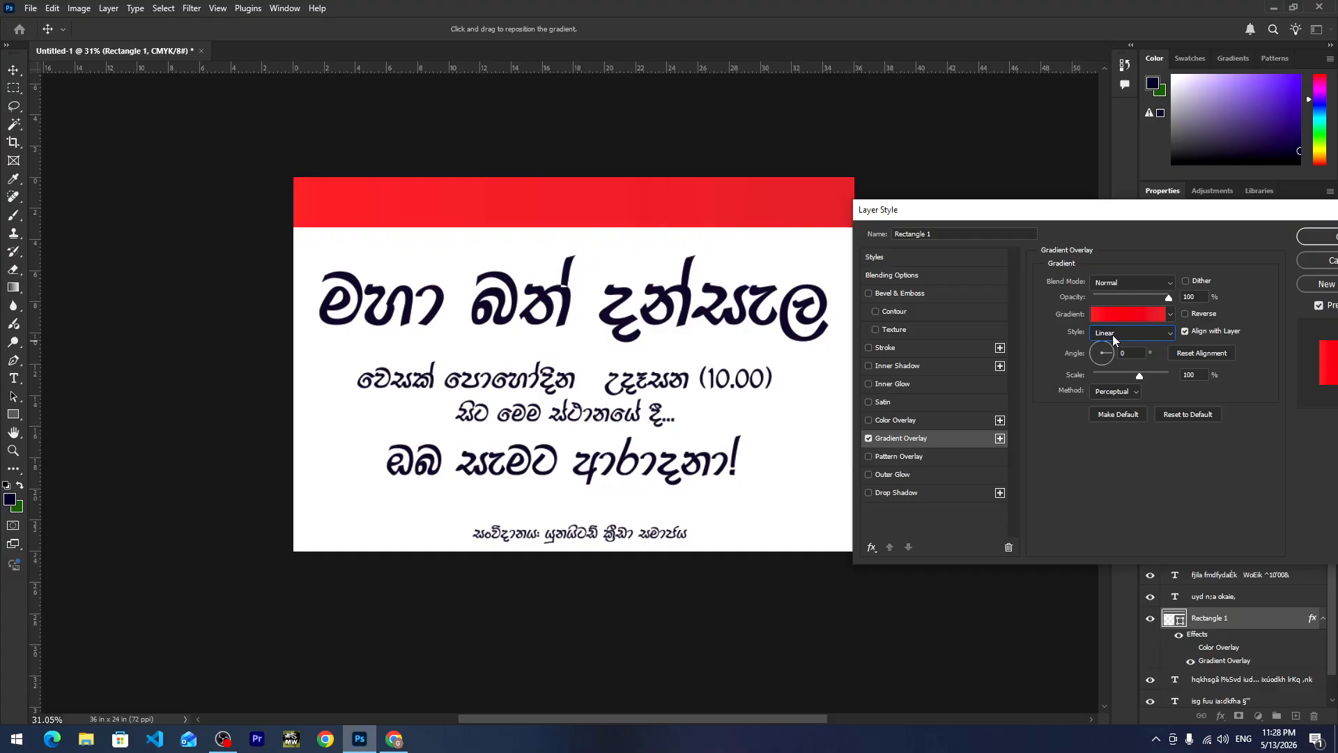
{"action": "left_click", "coordinate": [1111, 333]}
{"action": "left_click", "coordinate": [1110, 337]}
{"action": "left_click", "coordinate": [1111, 335]}
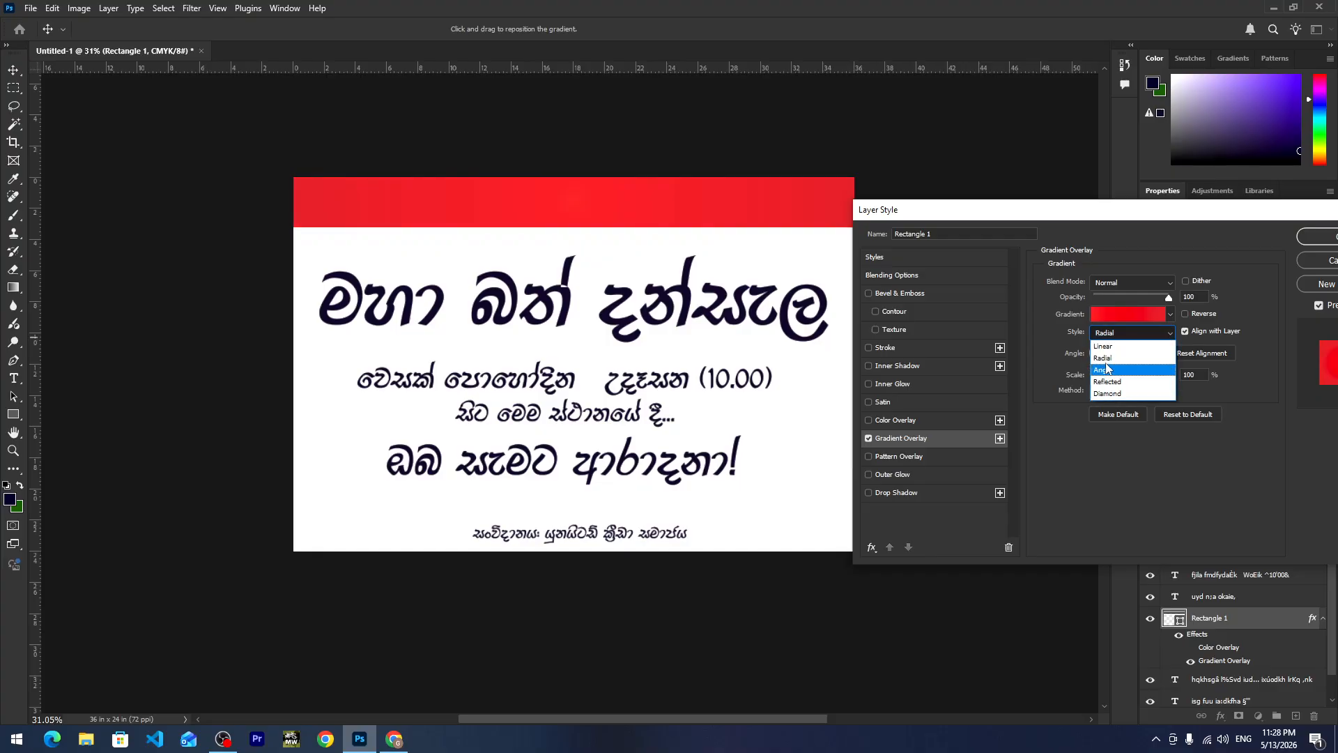
{"action": "left_click", "coordinate": [1110, 347]}
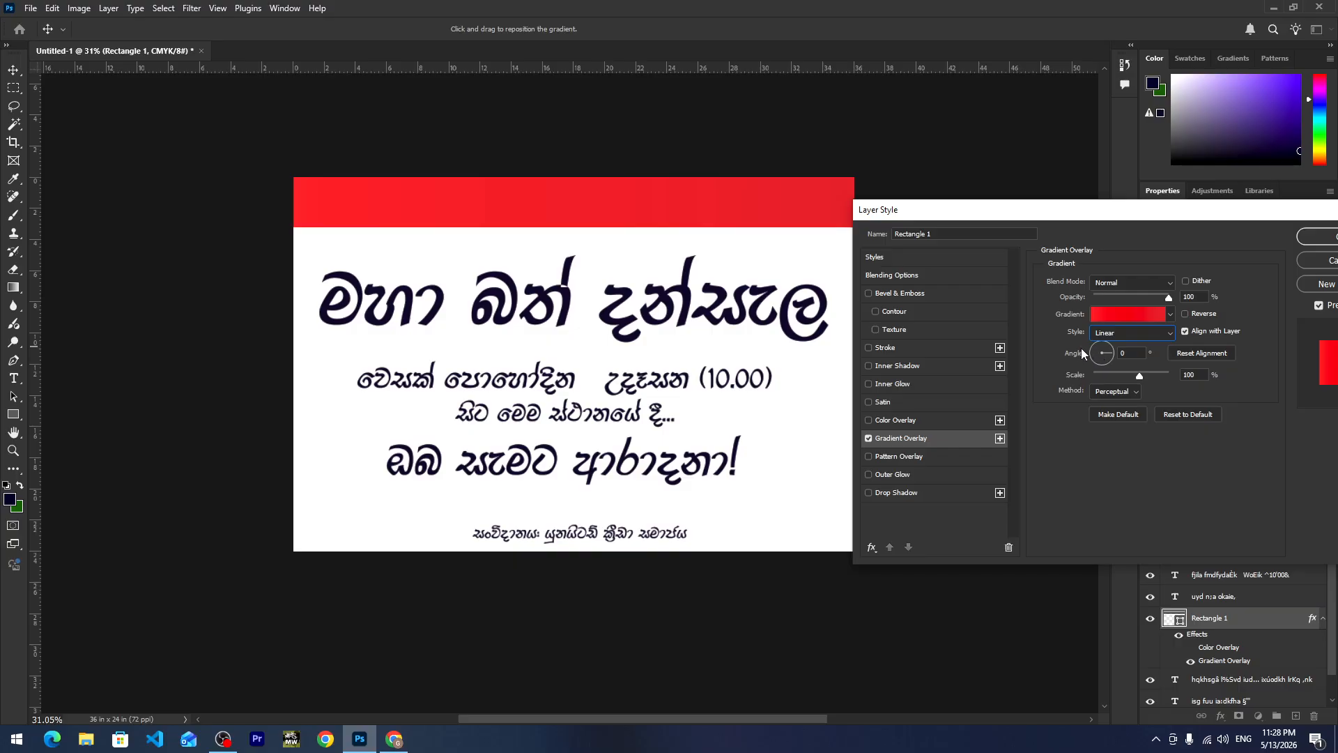
Edit the overlay gradient so that its end colour stop is dark red b80007.
{"action": "left_click", "coordinate": [1114, 320]}
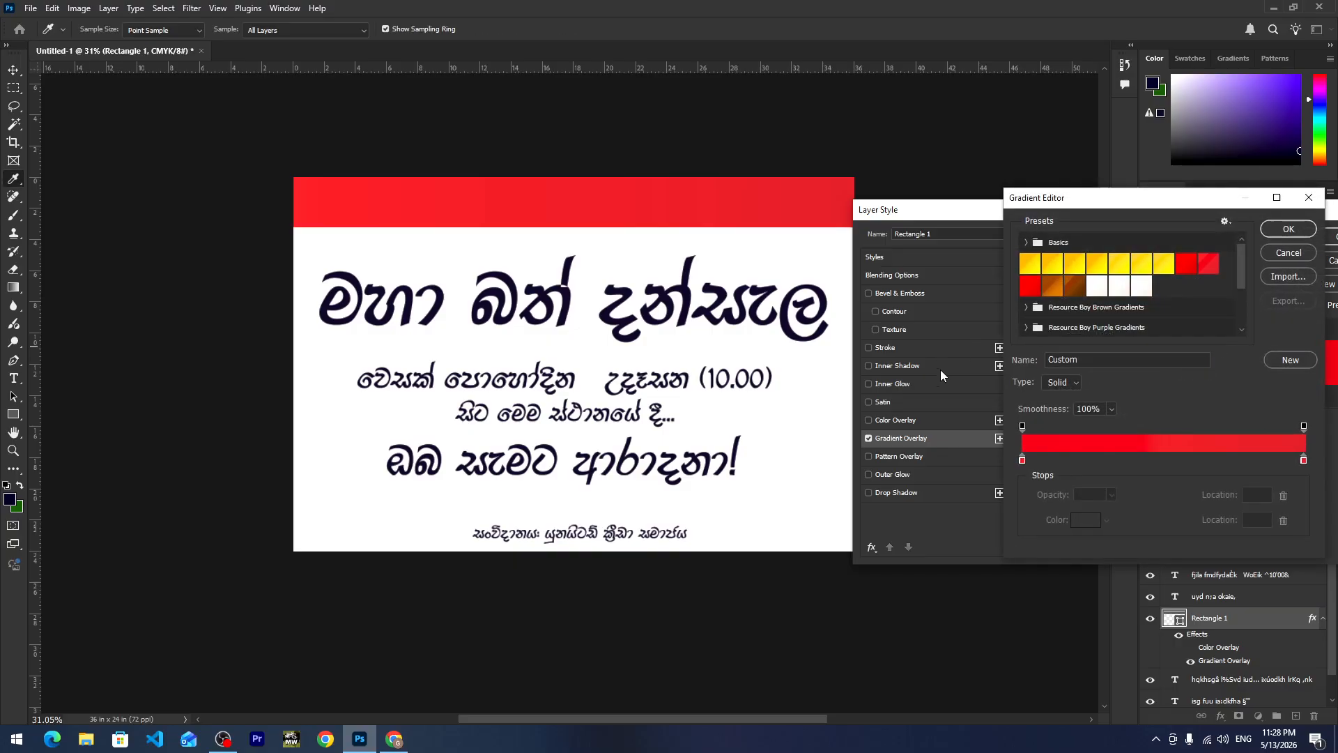
{"action": "double_click", "coordinate": [1303, 460]}
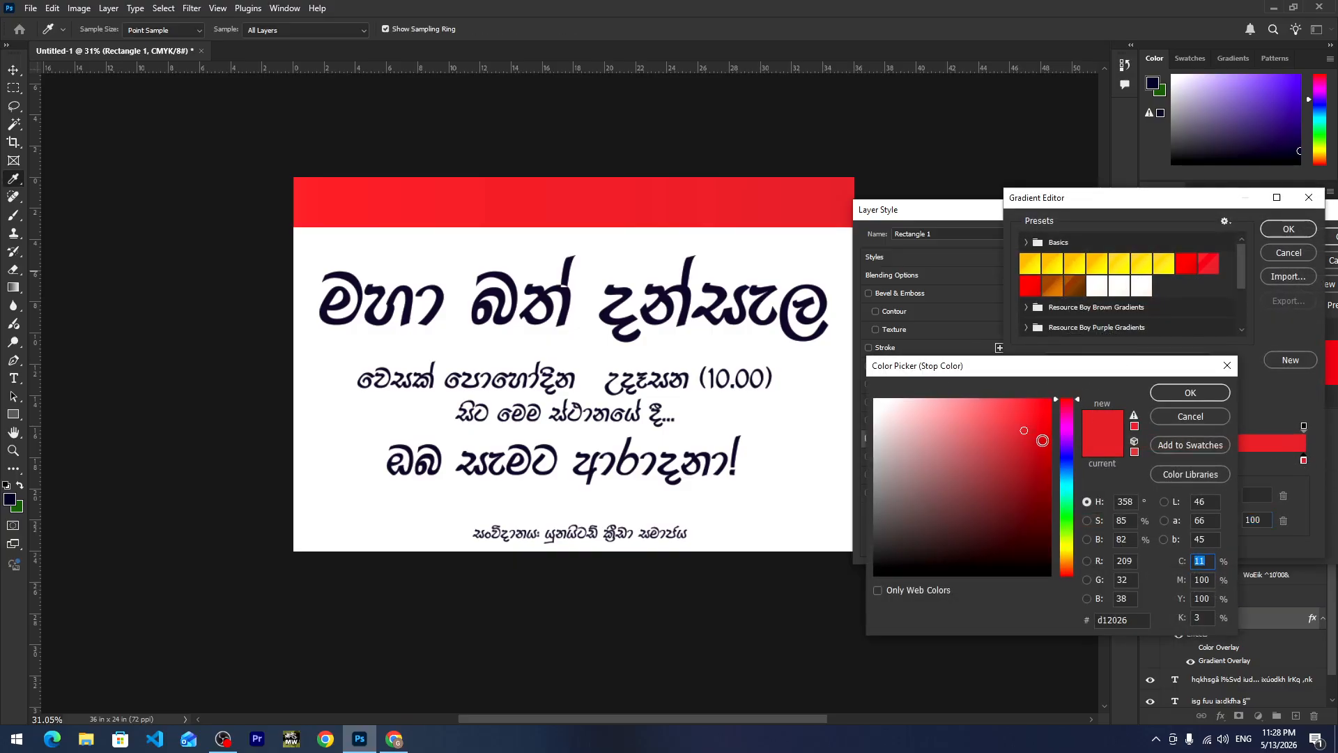
{"action": "mouse_move", "coordinate": [1043, 446]}
{"action": "left_mouse_down"}
{"action": "mouse_move", "coordinate": [1049, 462]}
{"action": "mouse_move", "coordinate": [1050, 447]}
{"action": "left_mouse_up"}
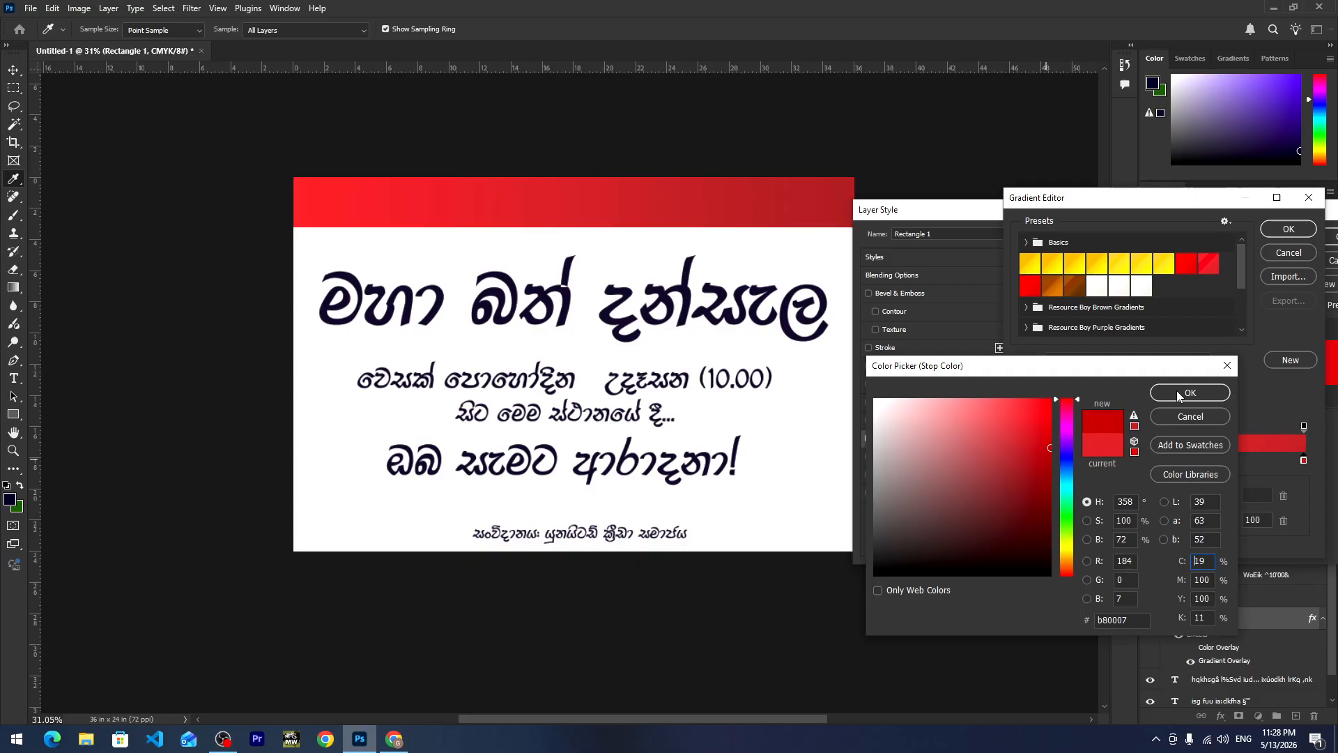
{"action": "left_click", "coordinate": [1218, 397]}
{"action": "left_click", "coordinate": [1288, 230]}
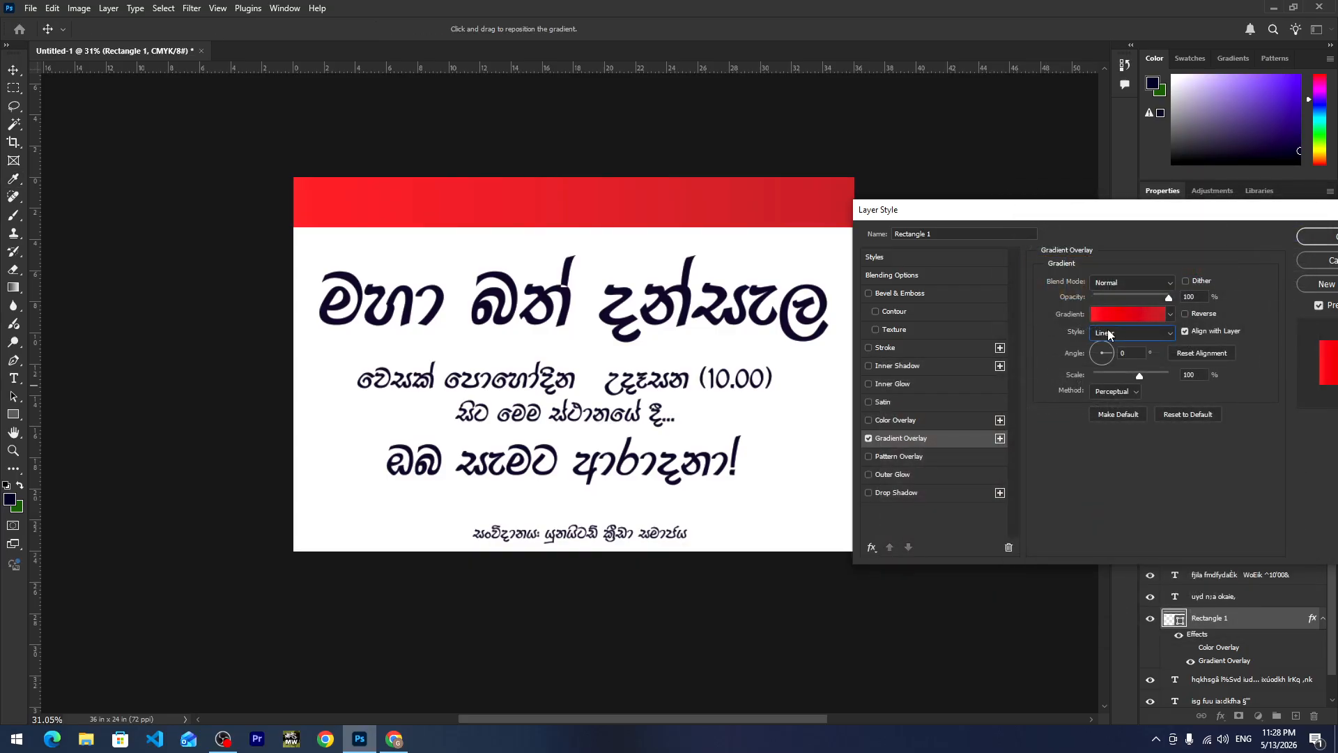
Set the strip's gradient overlay style to Radial and apply the layer style.
{"action": "left_click", "coordinate": [1119, 334]}
{"action": "left_click", "coordinate": [1115, 355]}
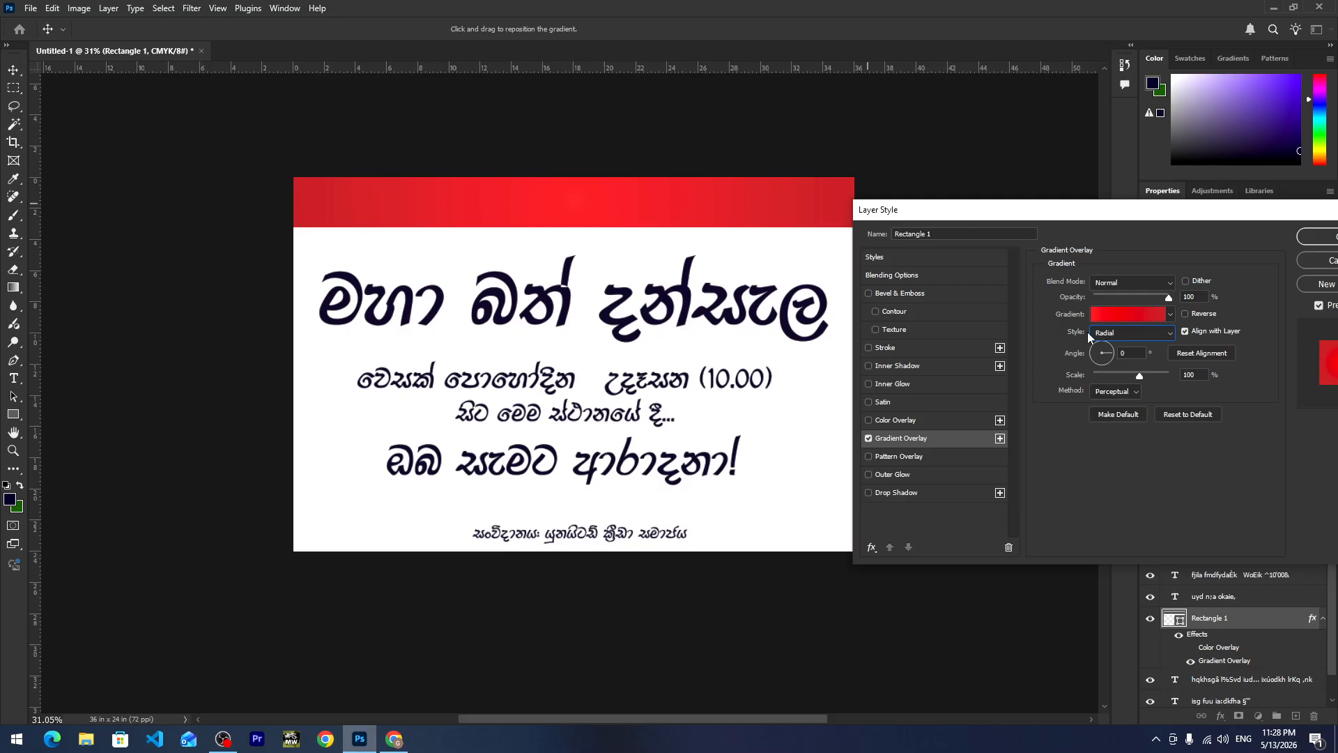
{"action": "left_click", "coordinate": [1110, 315]}
{"action": "left_click", "coordinate": [1296, 254]}
{"action": "left_click", "coordinate": [1320, 234]}
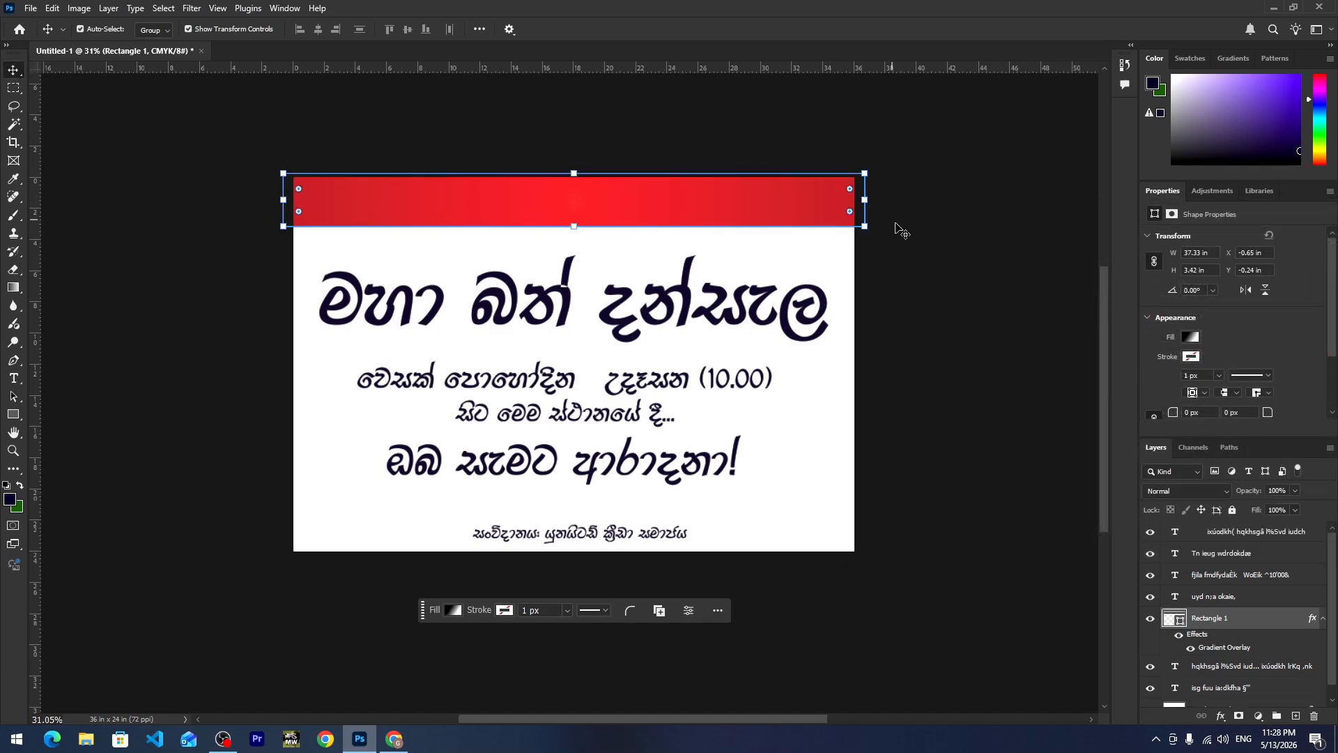
Move the red strip slightly down to Y 0 in, flush with the banner's top edge.
{"action": "left_click", "coordinate": [909, 318]}
{"action": "left_click", "coordinate": [627, 202]}
{"action": "left_click_drag", "start_coordinate": [638, 198], "coordinate": [640, 199]}
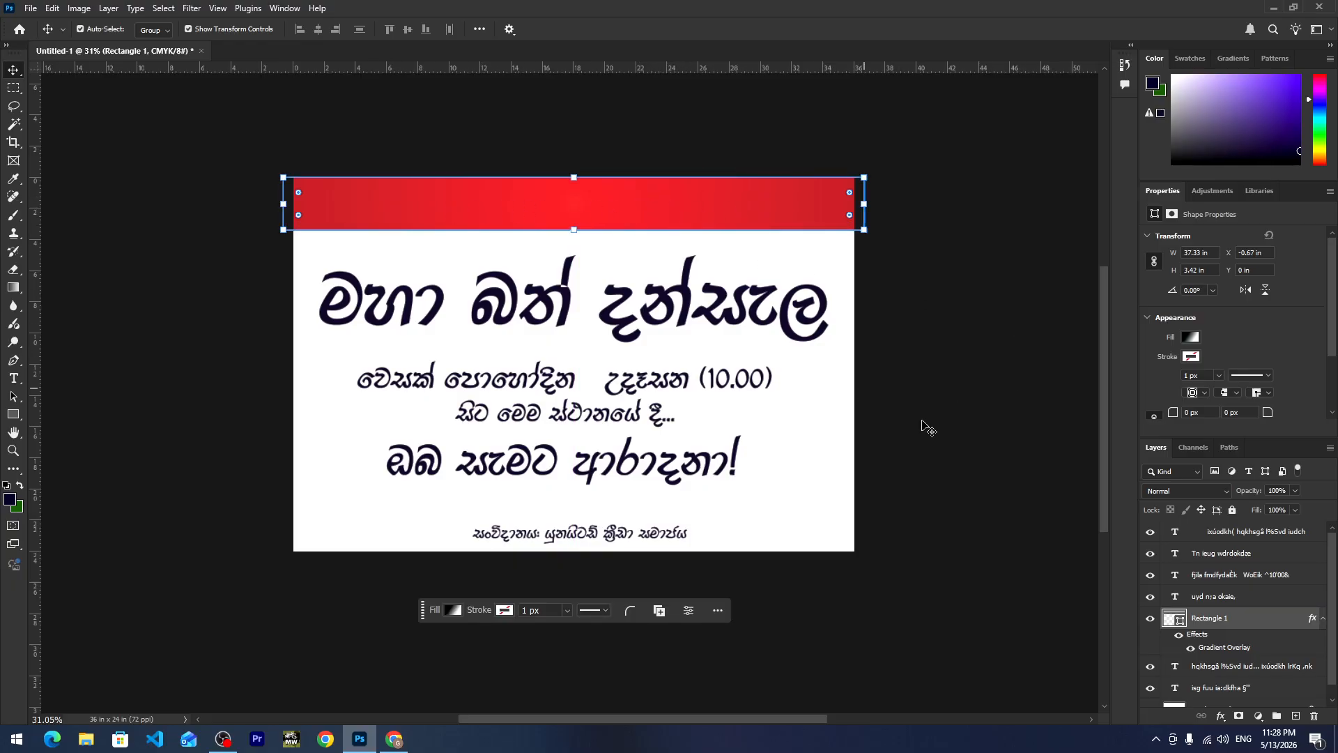
{"action": "right_click", "coordinate": [570, 214]}
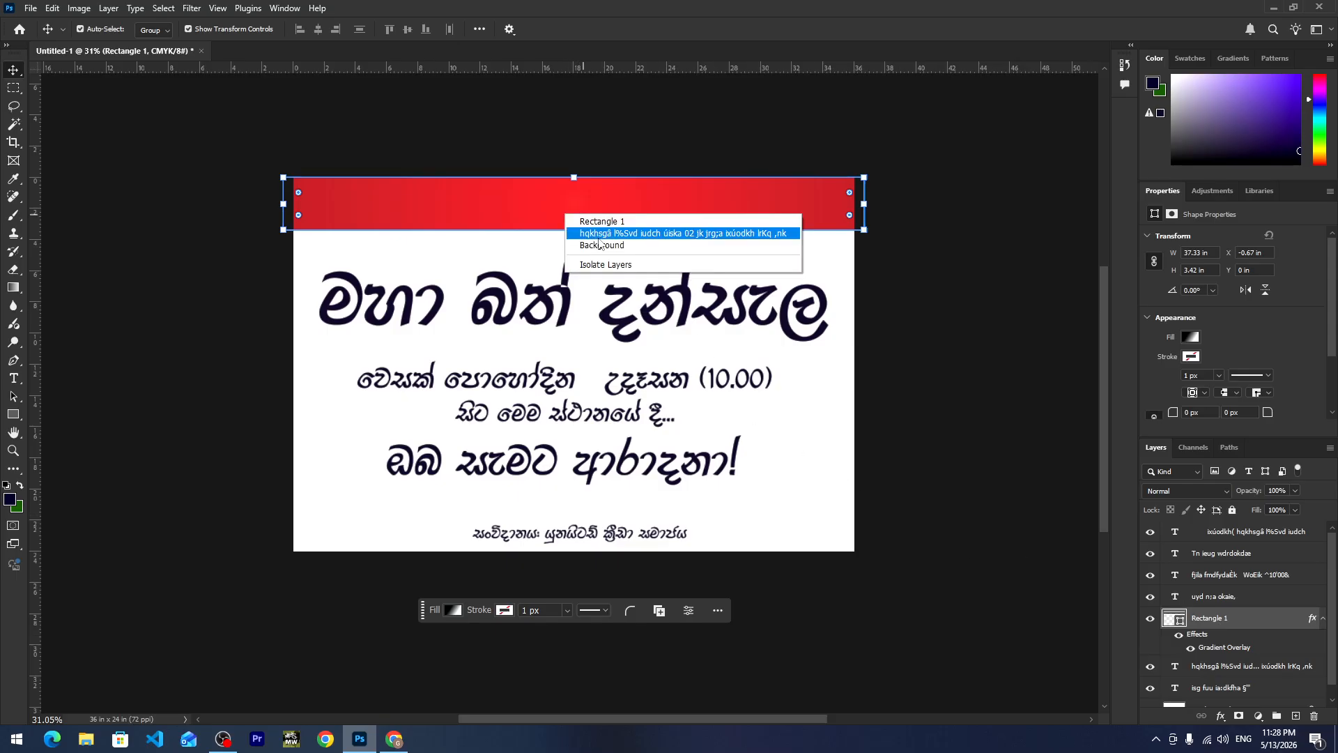
{"action": "left_click", "coordinate": [585, 234]}
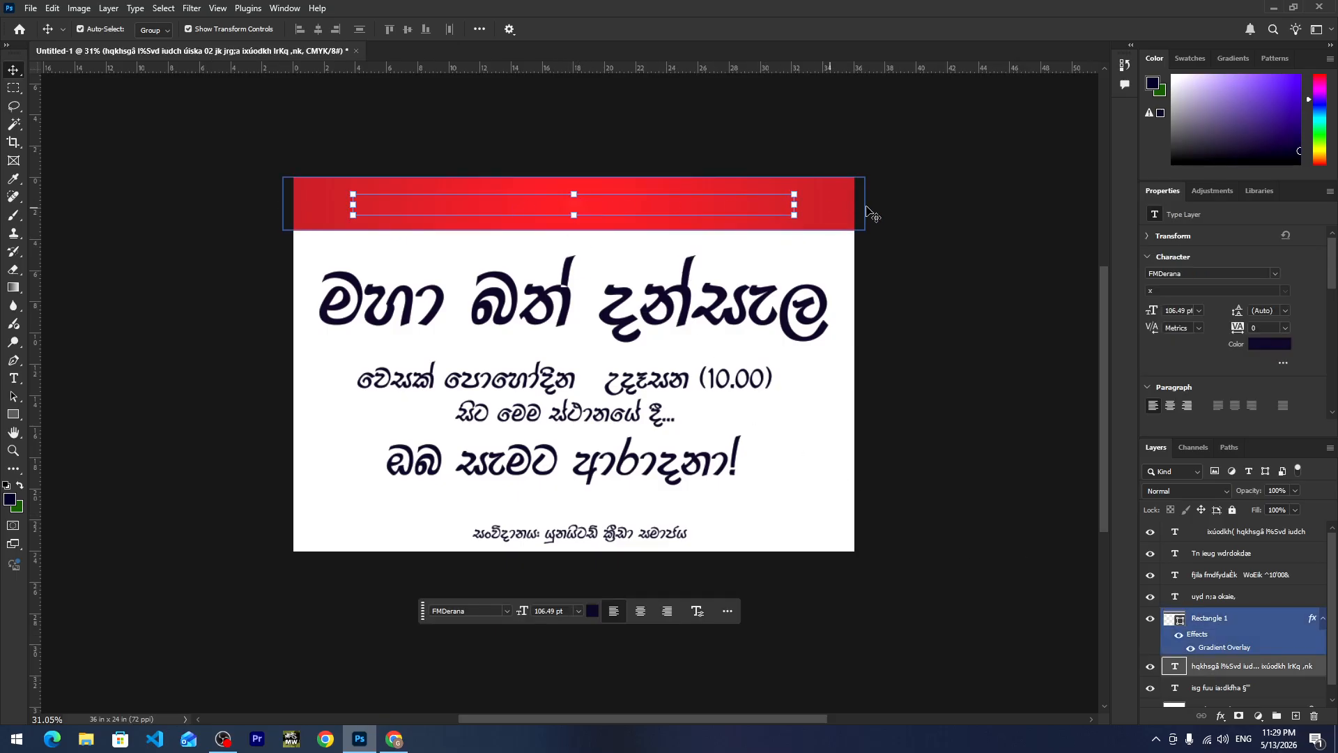
{"action": "left_click", "coordinate": [869, 208]}
Send the red strip to the back of the layer stack, behind the top text line.
{"action": "left_click", "coordinate": [815, 212]}
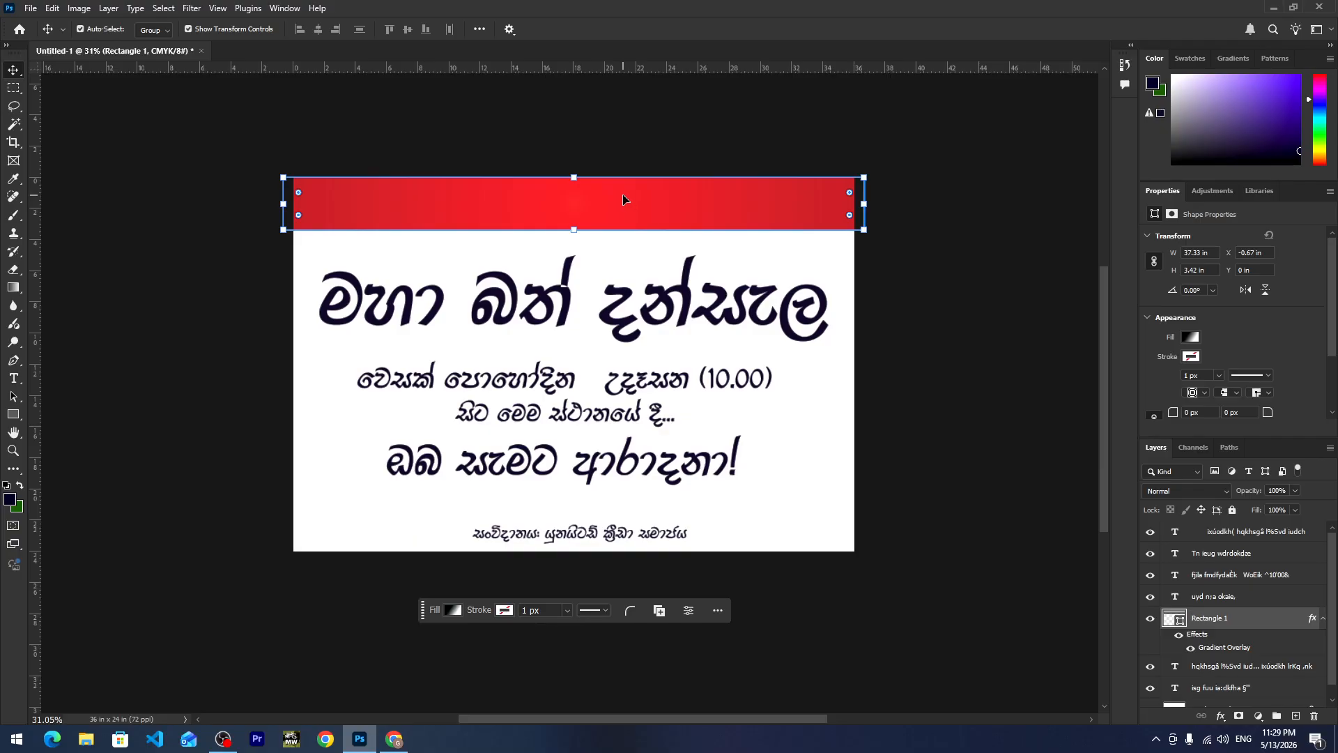
{"action": "left_click", "coordinate": [52, 7]}
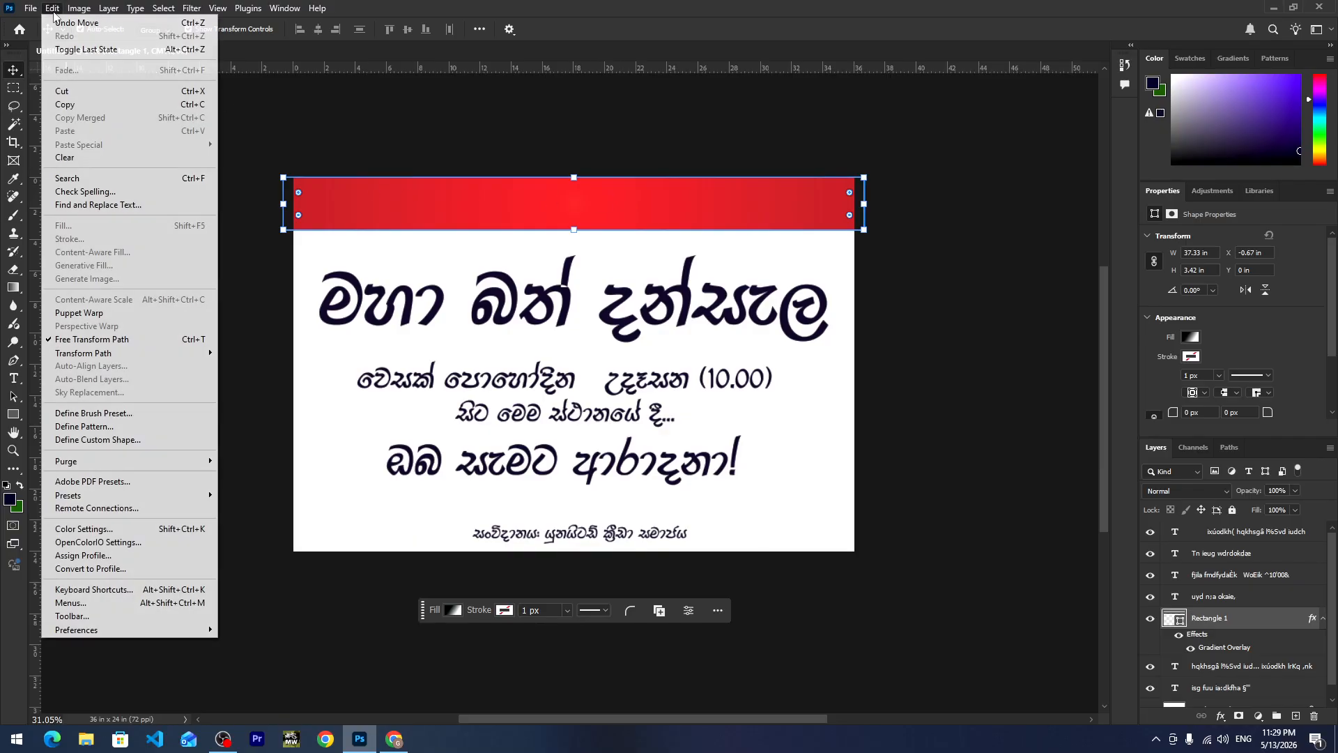
{"action": "mouse_move", "coordinate": [108, 8]}
{"action": "mouse_move", "coordinate": [157, 404]}
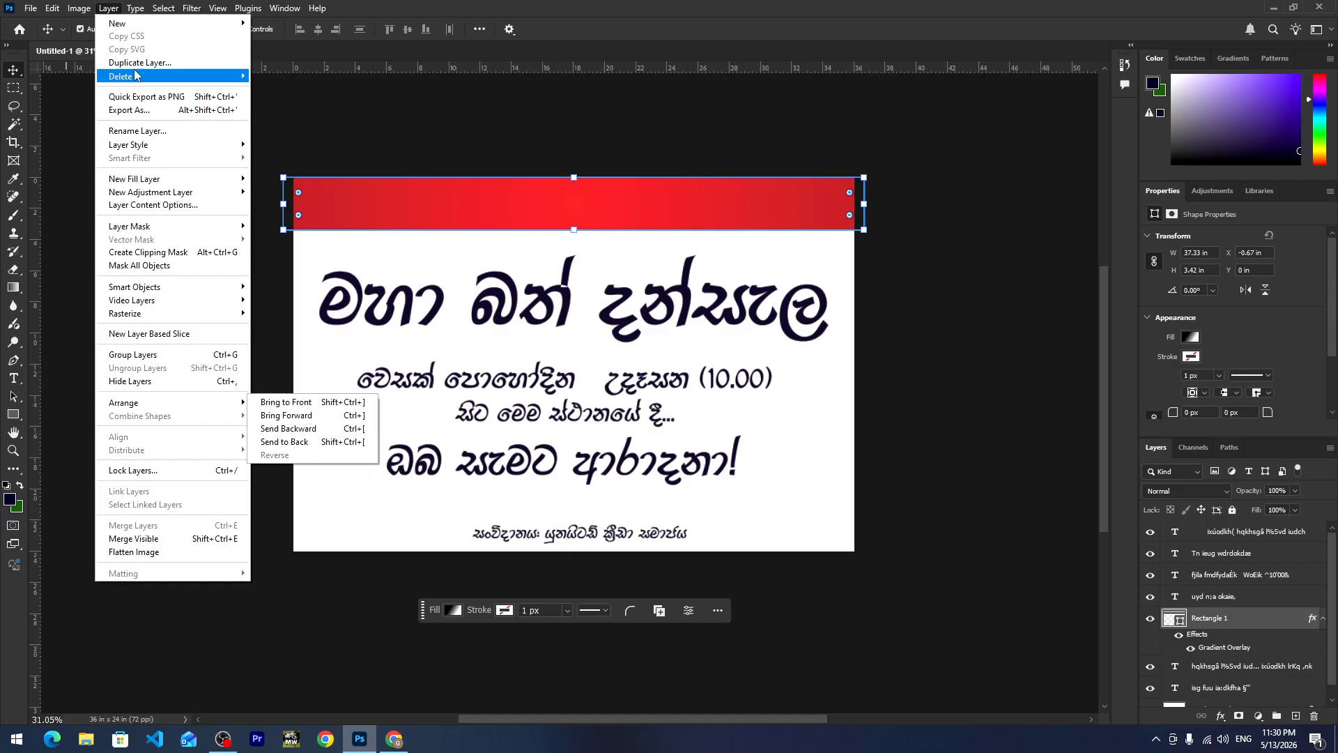
{"action": "left_click", "coordinate": [109, 7]}
{"action": "left_click", "coordinate": [110, 7]}
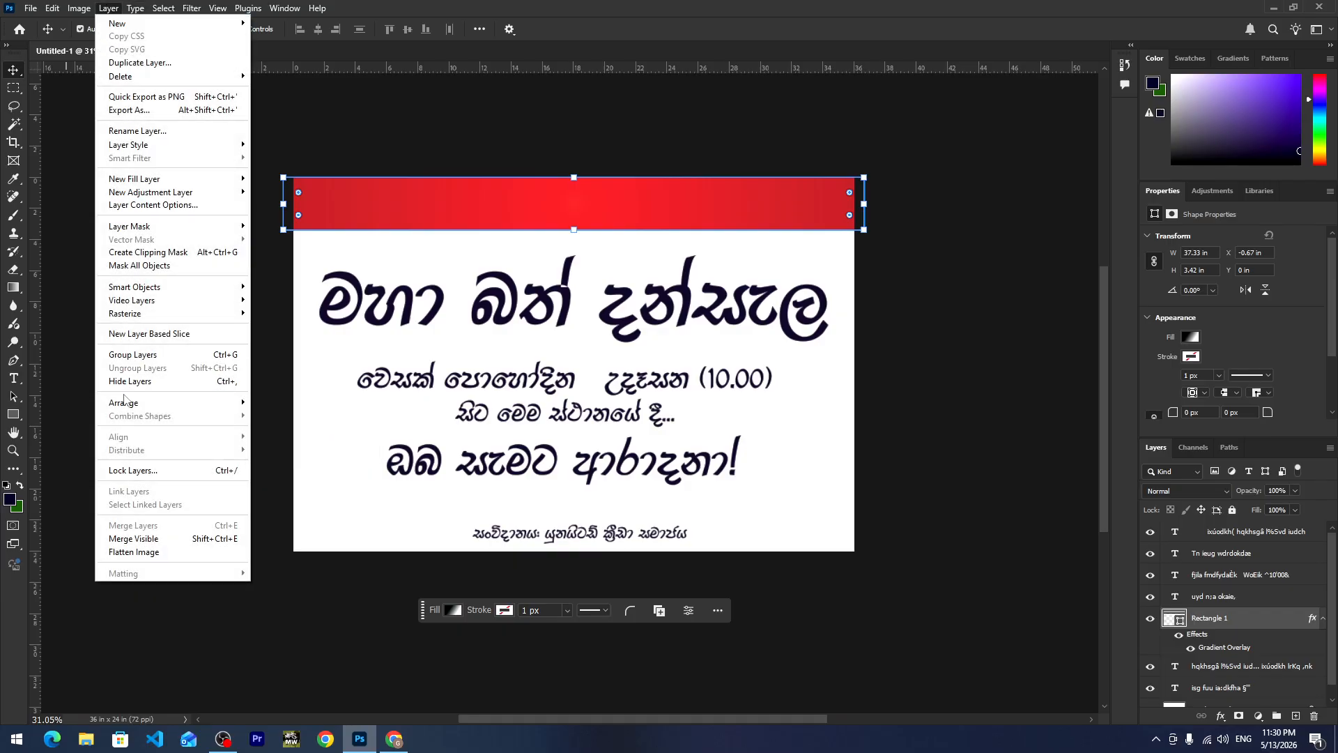
{"action": "mouse_move", "coordinate": [125, 407]}
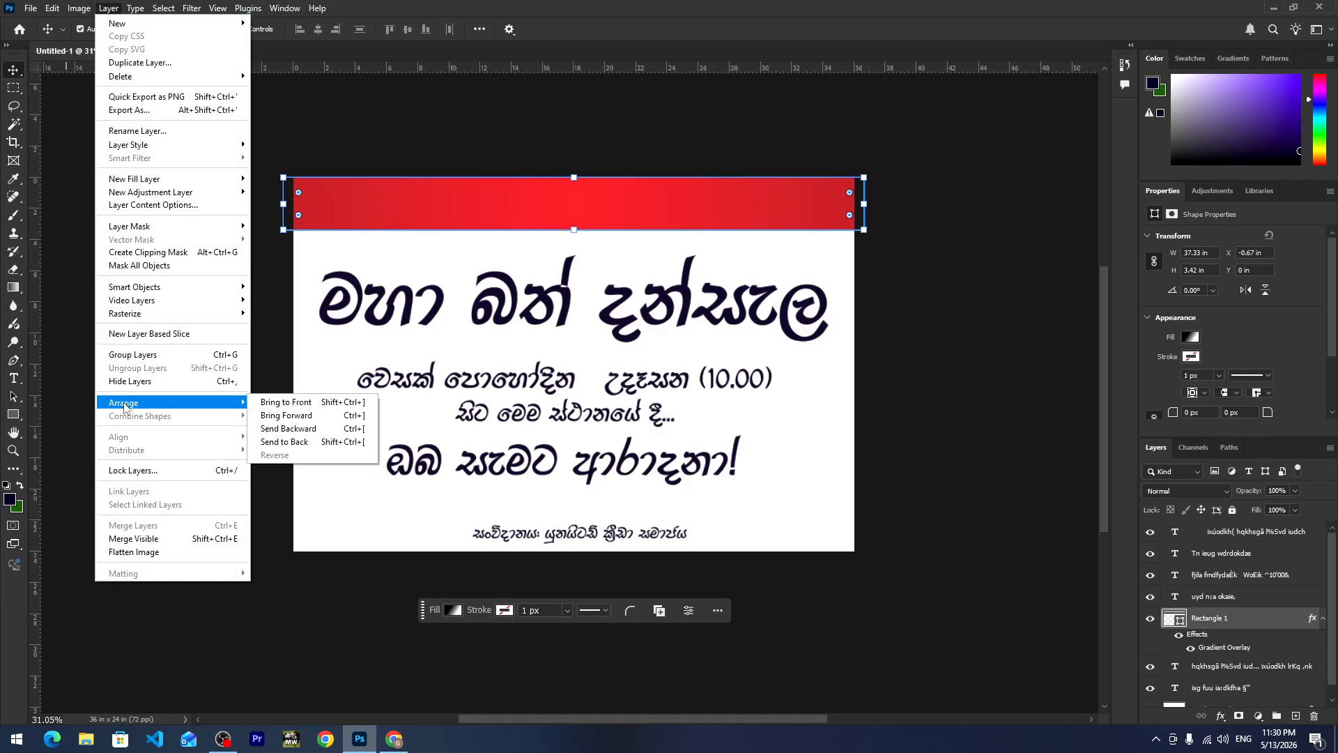
{"action": "left_click", "coordinate": [293, 442]}
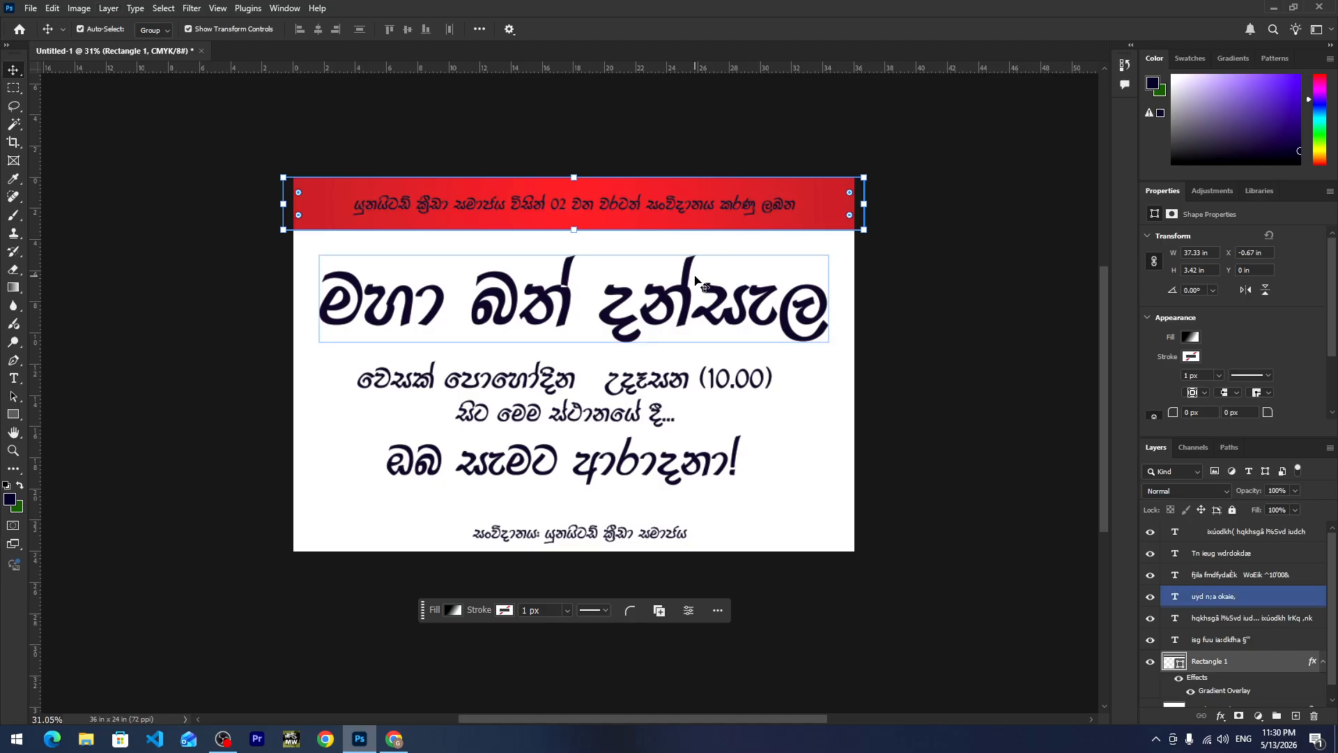
Change the font of the text line on the red strip to FMSandhyanee.
{"action": "left_click", "coordinate": [496, 207]}
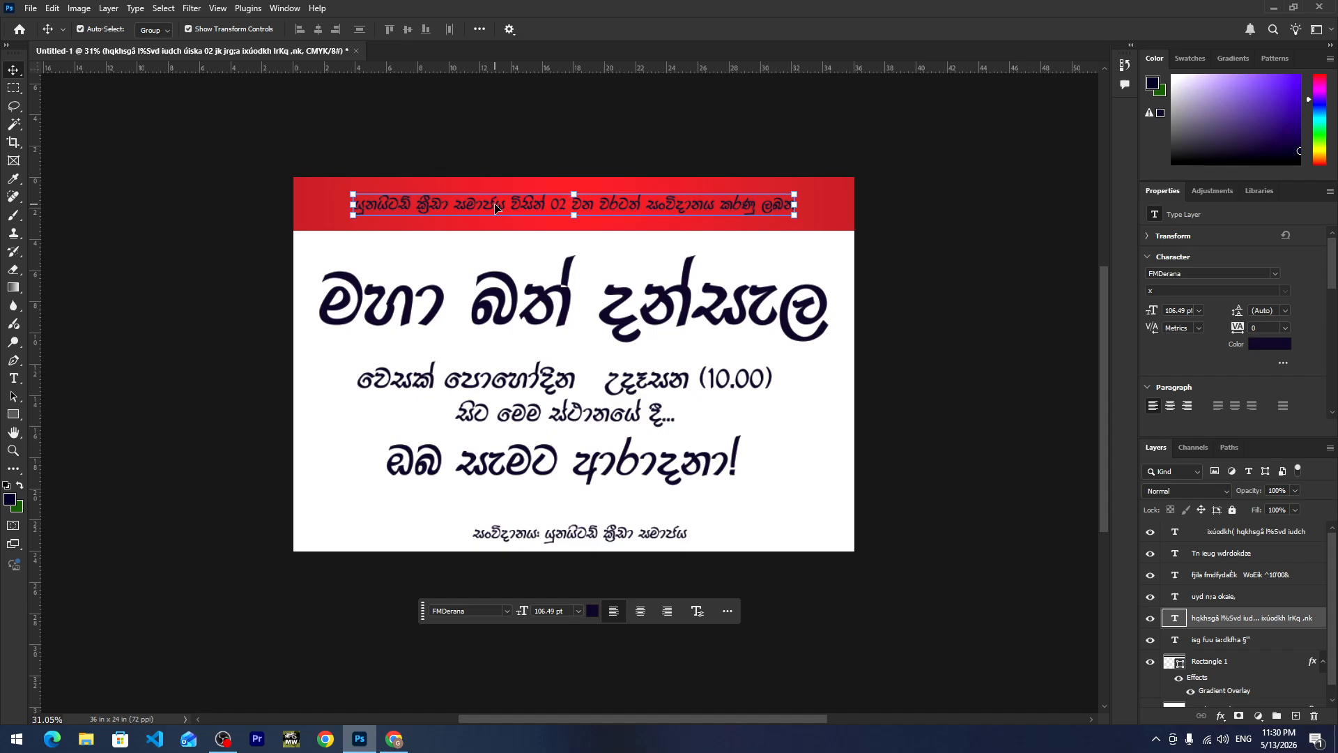
{"action": "double_click", "coordinate": [433, 202]}
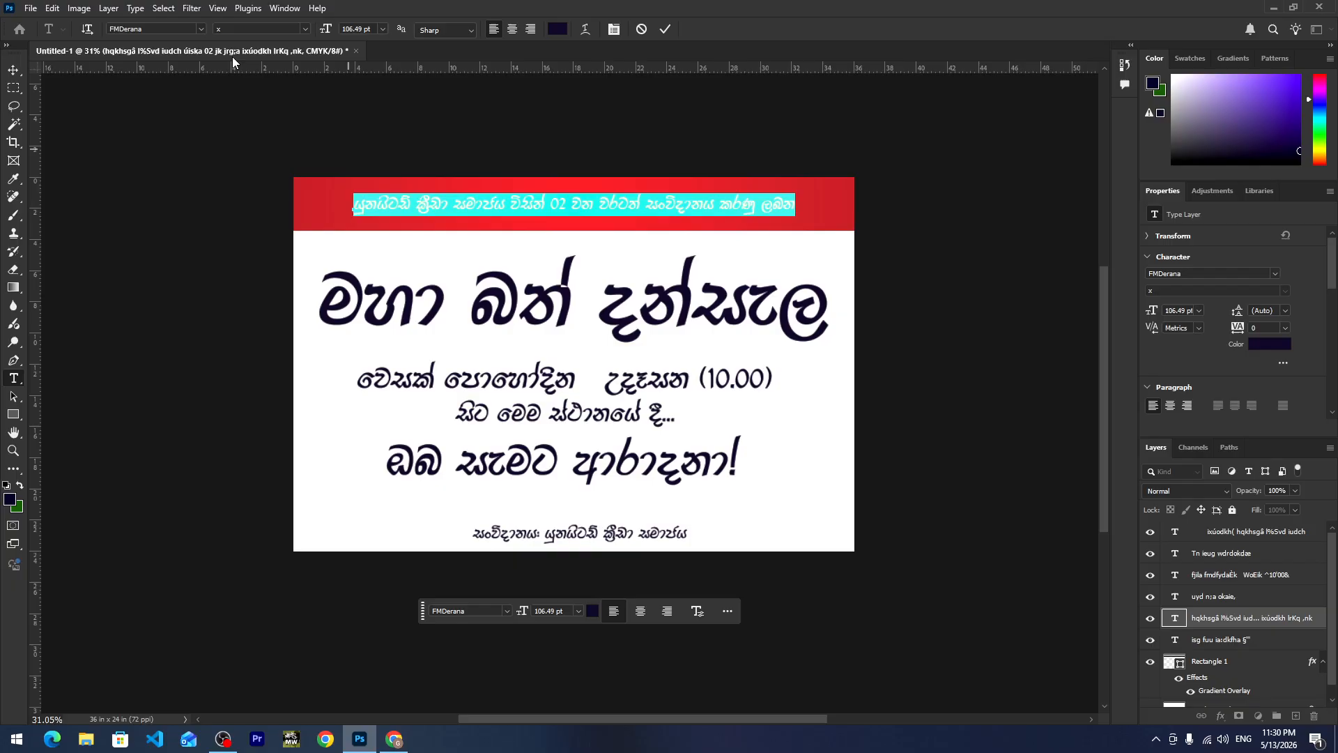
{"action": "left_click", "coordinate": [182, 29]}
{"action": "type", "text": "fms"}
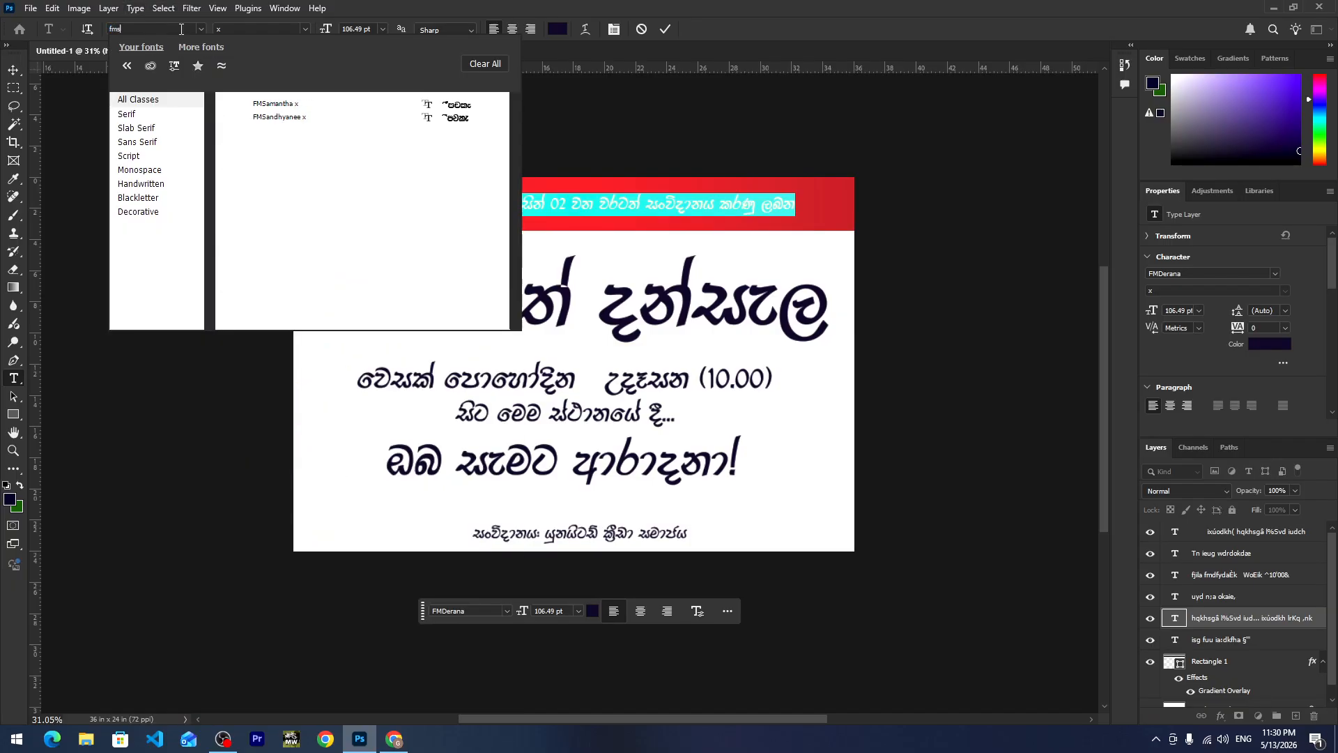
{"action": "key", "text": "Down"}
{"action": "key", "text": "Down"}
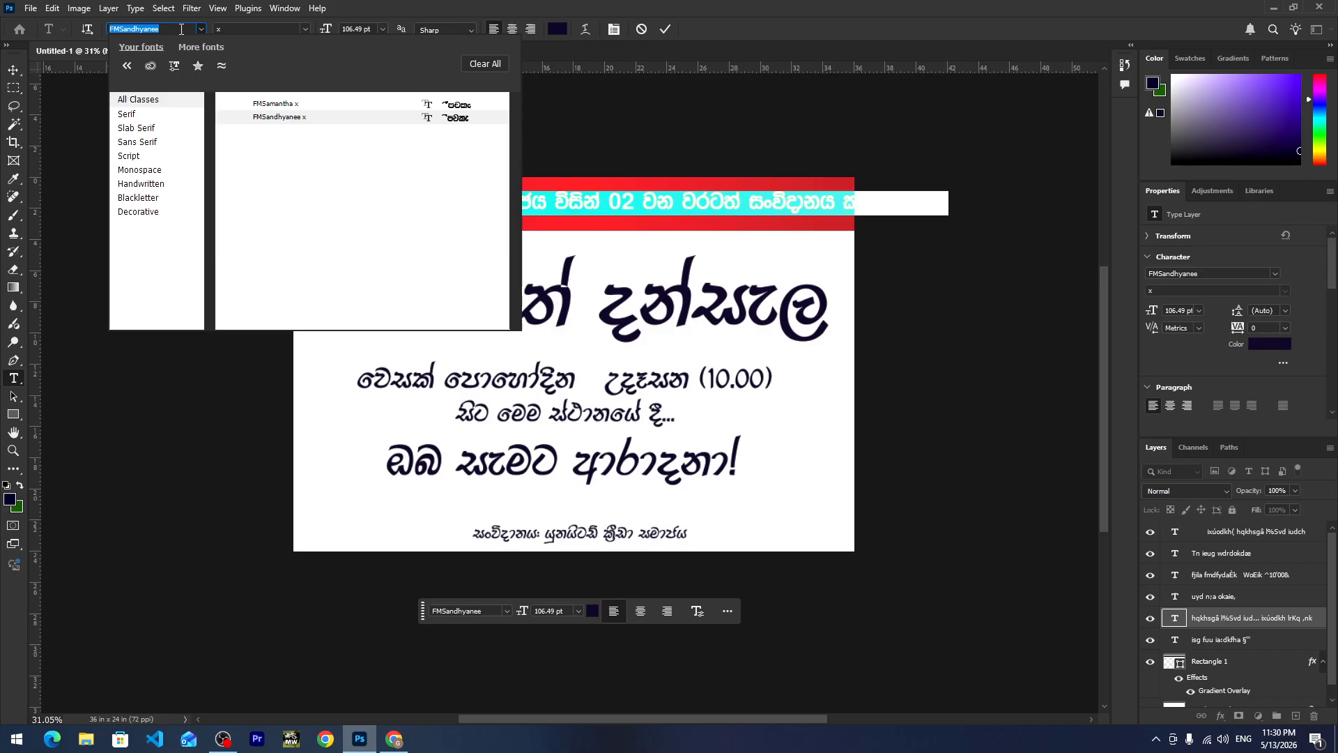
{"action": "key", "text": "Return"}
{"action": "left_click", "coordinate": [13, 69]}
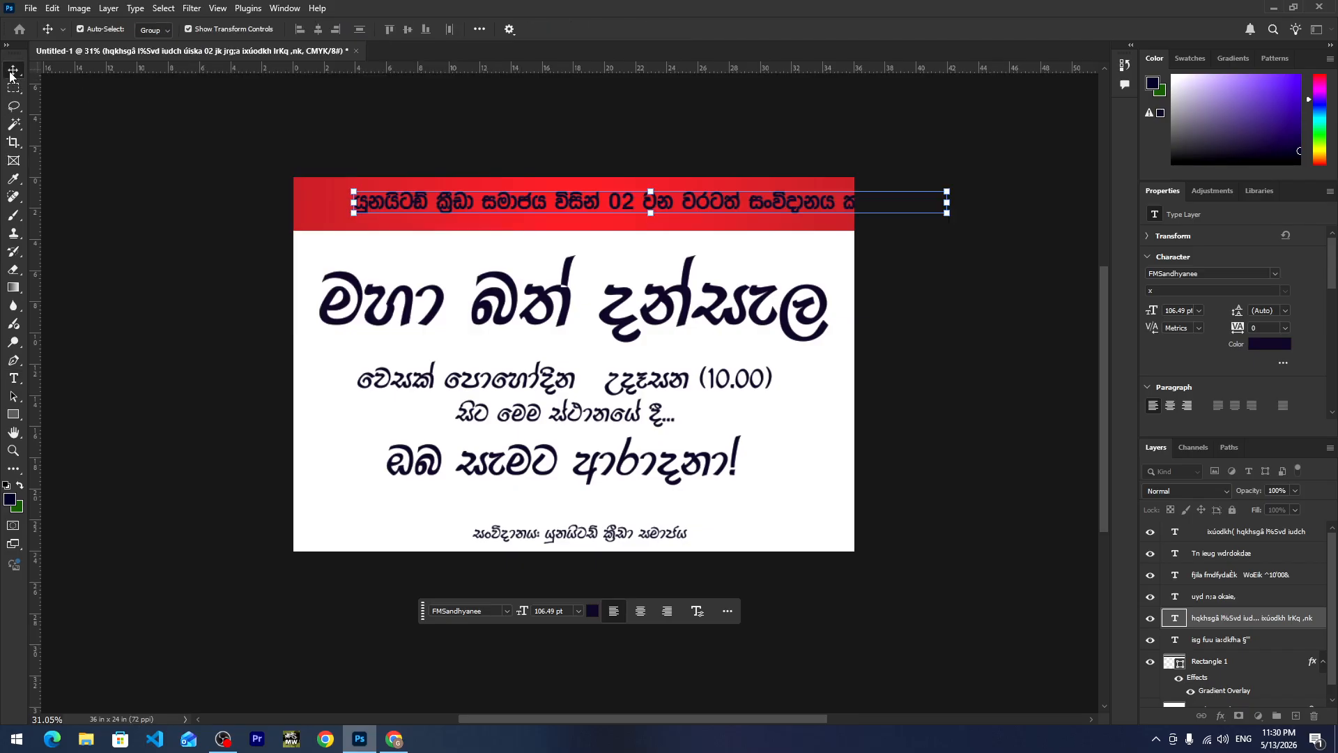
Shift the strip's text slightly up, break it into two lines before සංවිදානය, and centre-align both lines.
{"action": "left_click_drag", "start_coordinate": [571, 207], "coordinate": [566, 201]}
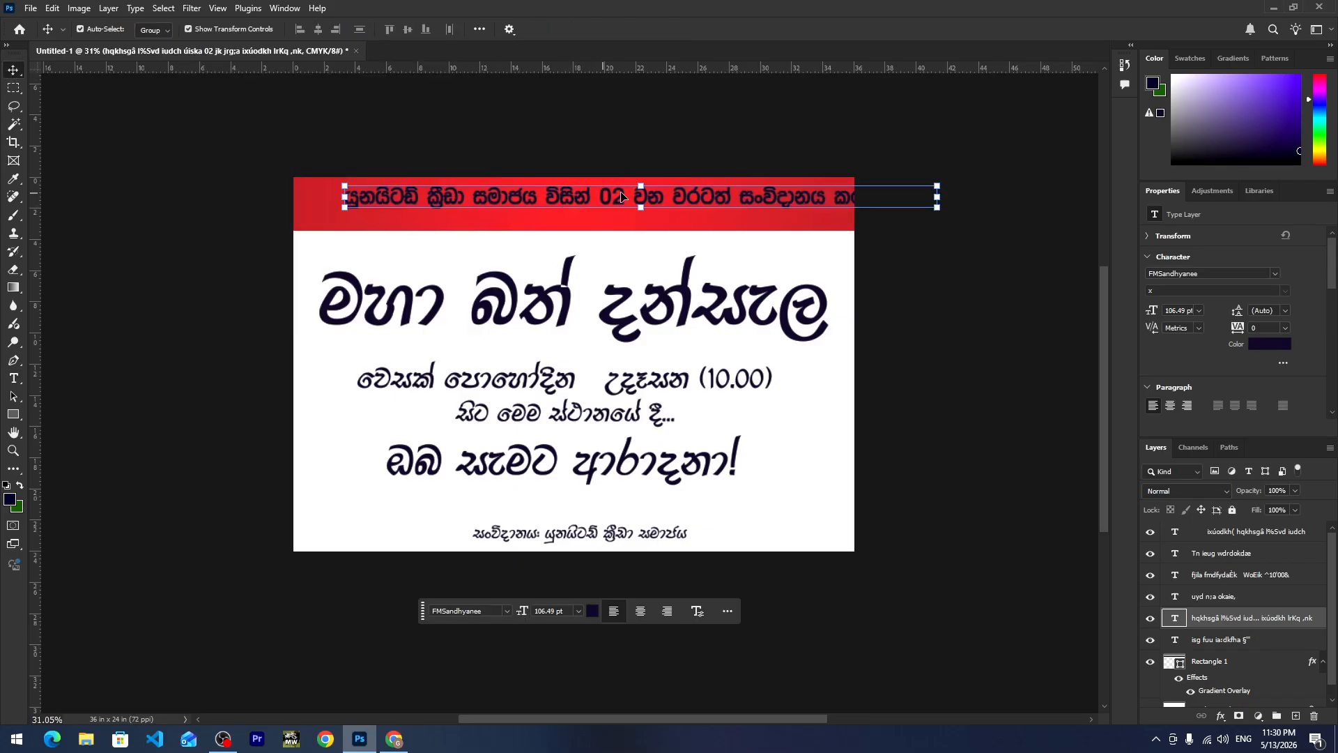
{"action": "double_click", "coordinate": [675, 191]}
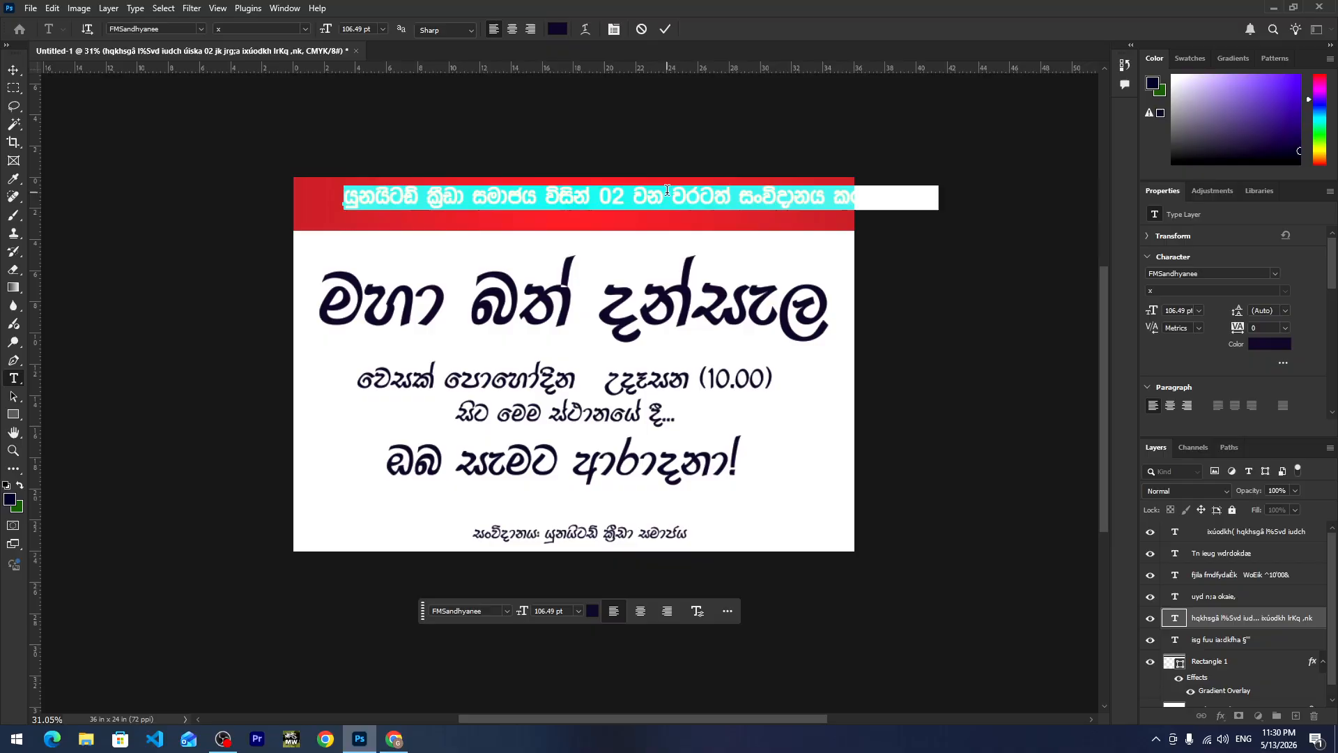
{"action": "left_click", "coordinate": [739, 196]}
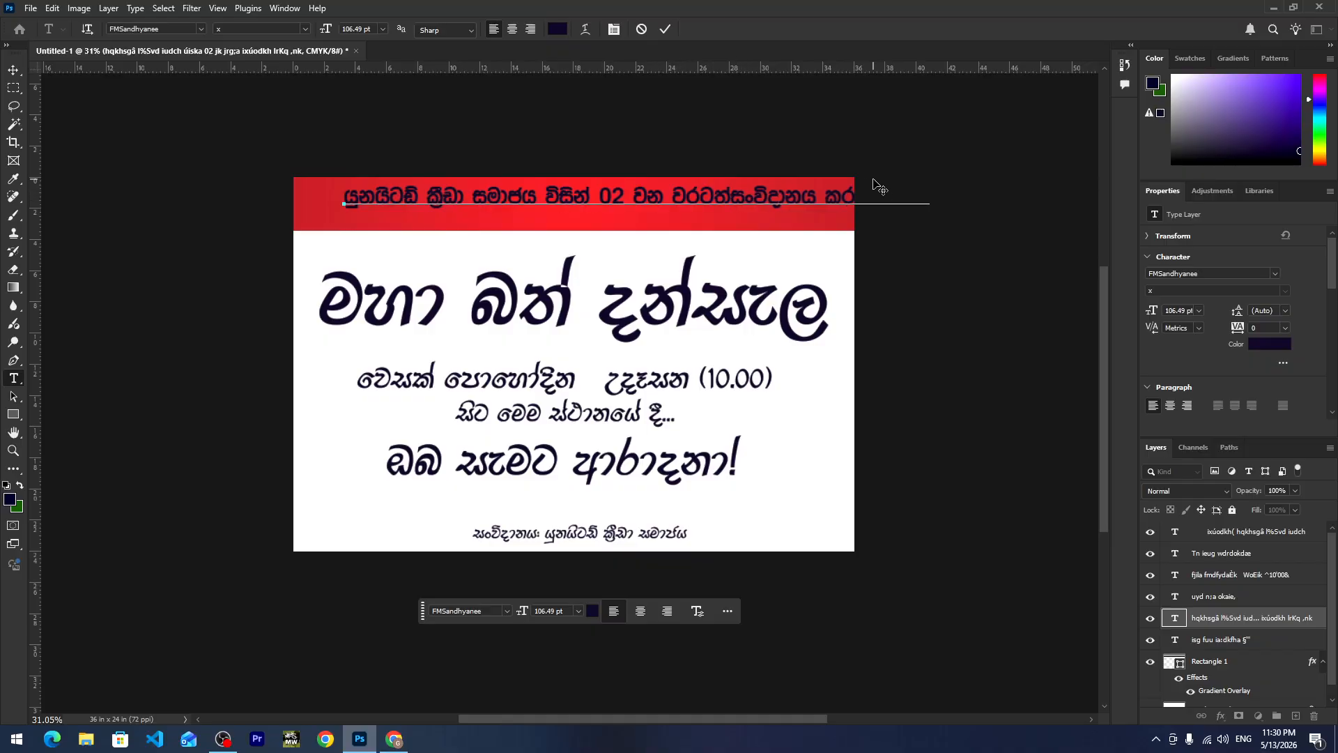
{"action": "key", "text": "Return"}
{"action": "key", "text": "ctrl+a"}
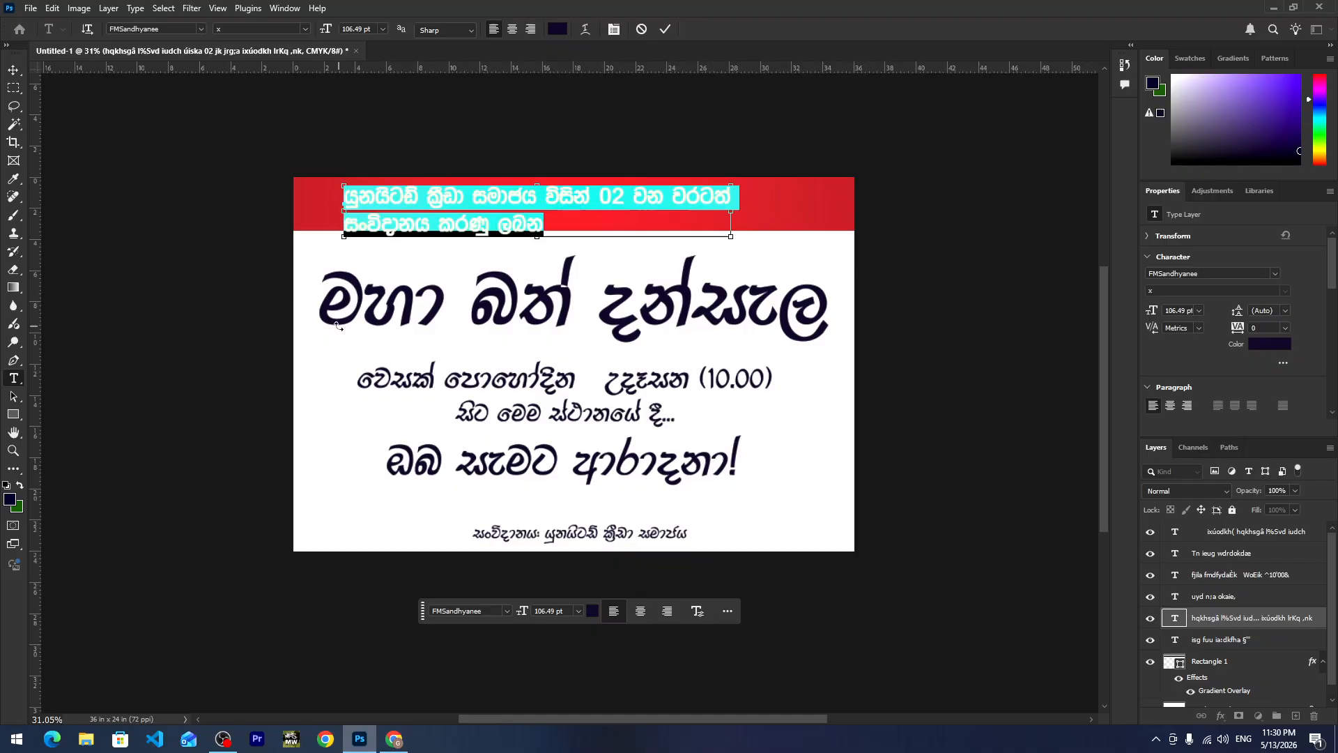
{"action": "left_click", "coordinate": [512, 30]}
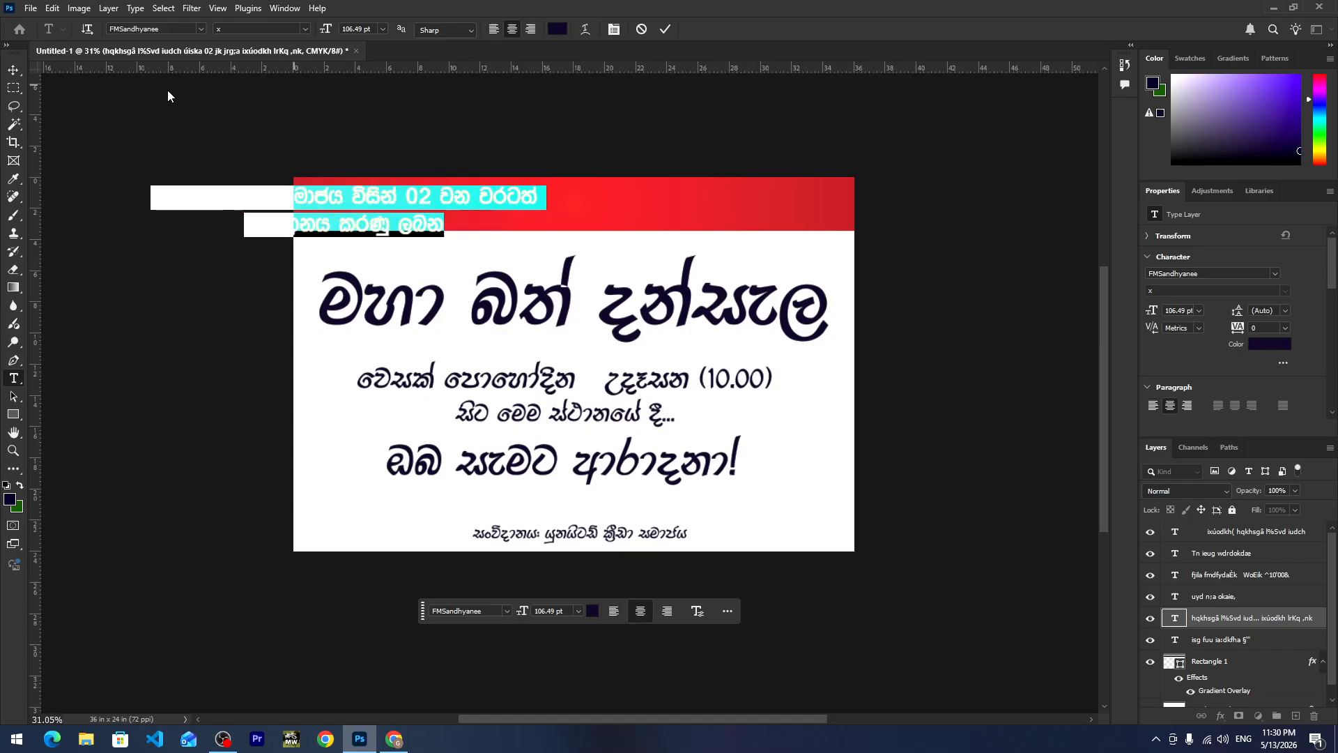
{"action": "left_click", "coordinate": [13, 72]}
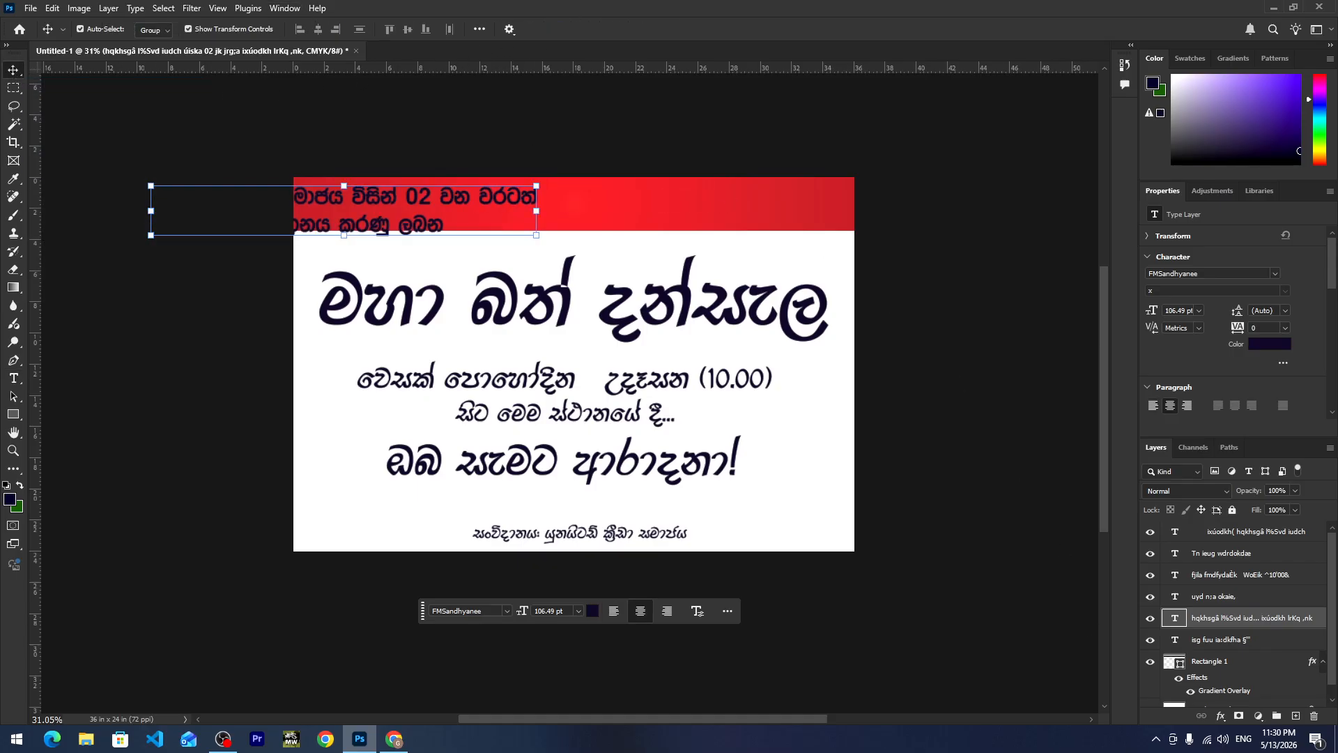
{"action": "left_click", "coordinate": [1223, 739]}
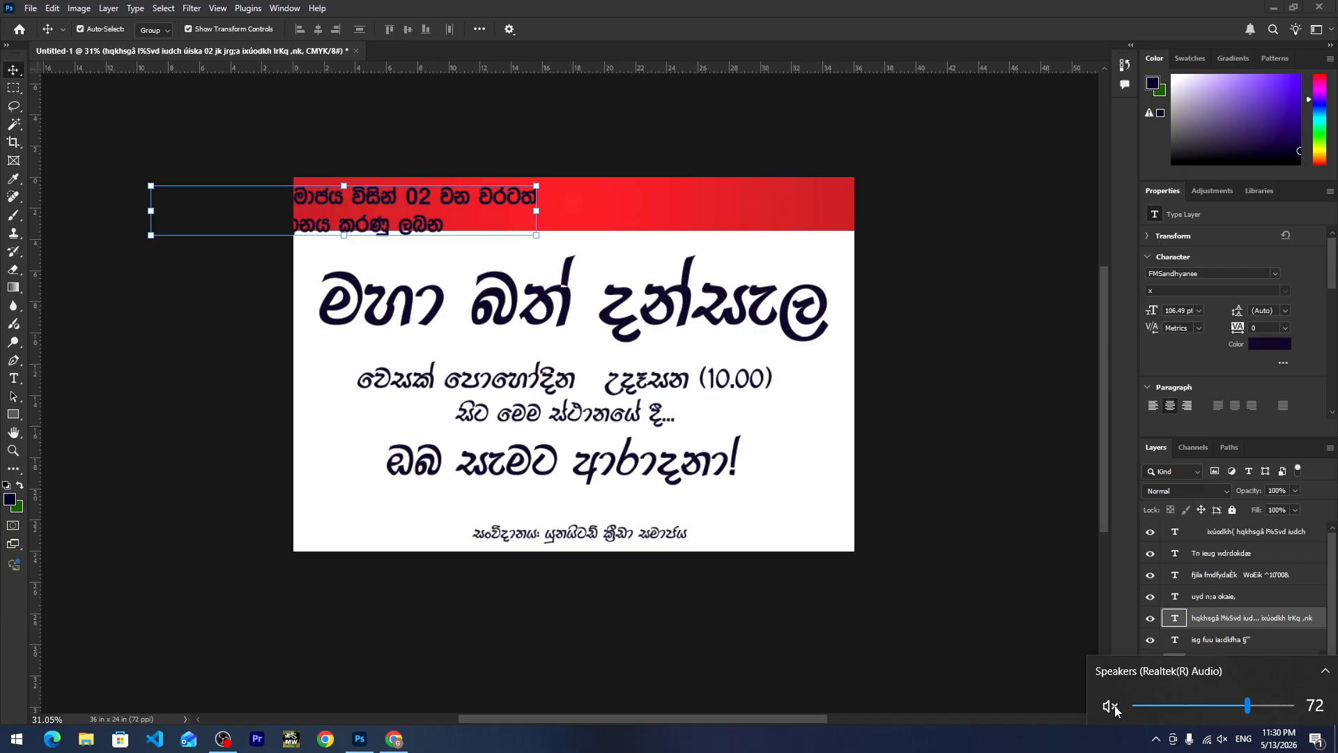
{"action": "left_click", "coordinate": [898, 265]}
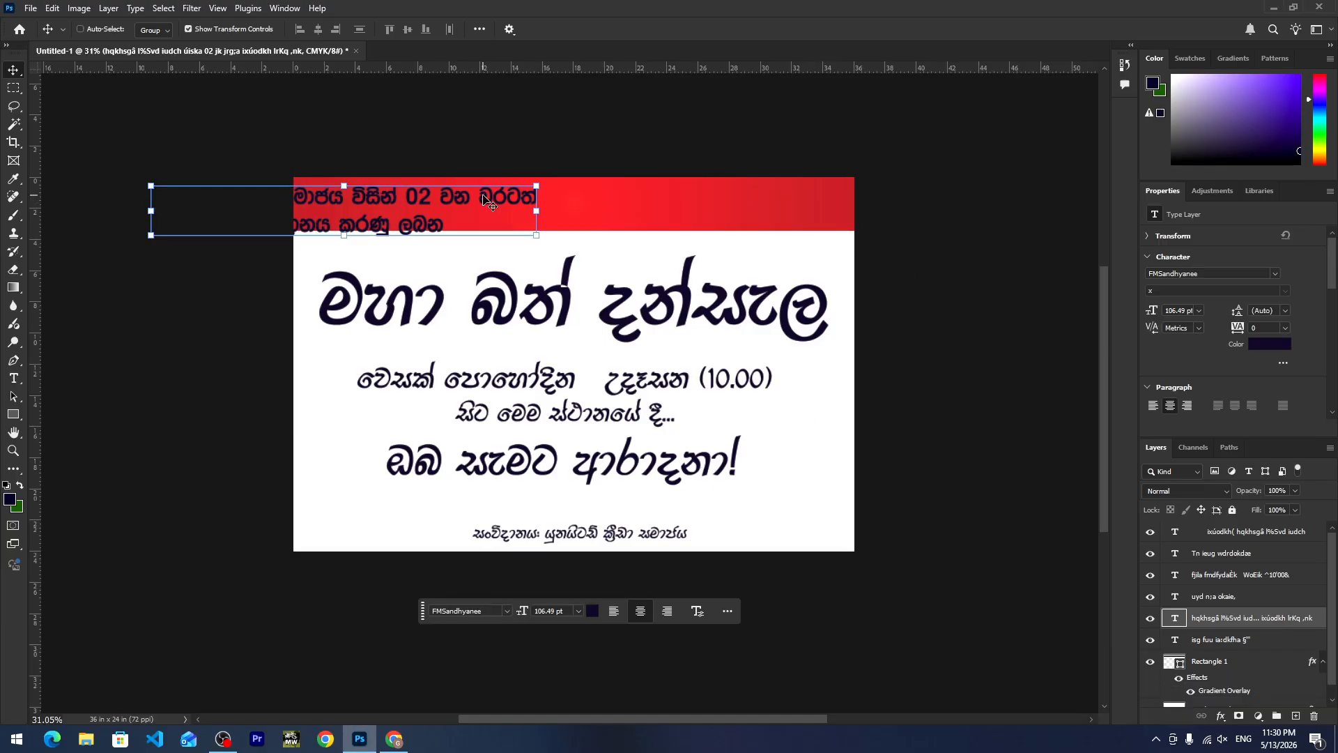
Centre the two-line strip text horizontally on the canvas and set its first line's font size to 118 pt.
{"action": "key", "text": "ctrl+a"}
{"action": "left_click", "coordinate": [318, 32]}
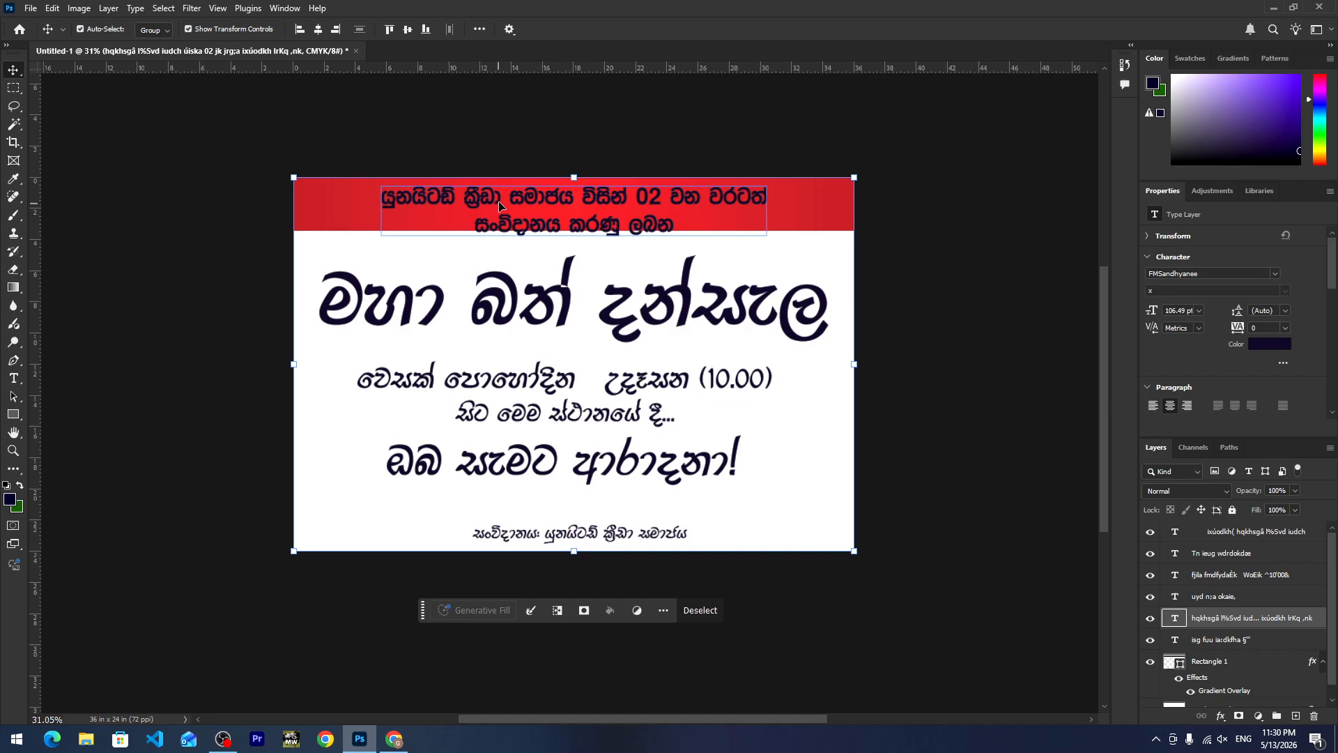
{"action": "double_click", "coordinate": [557, 201]}
{"action": "left_click_drag", "start_coordinate": [382, 196], "coordinate": [702, 210]}
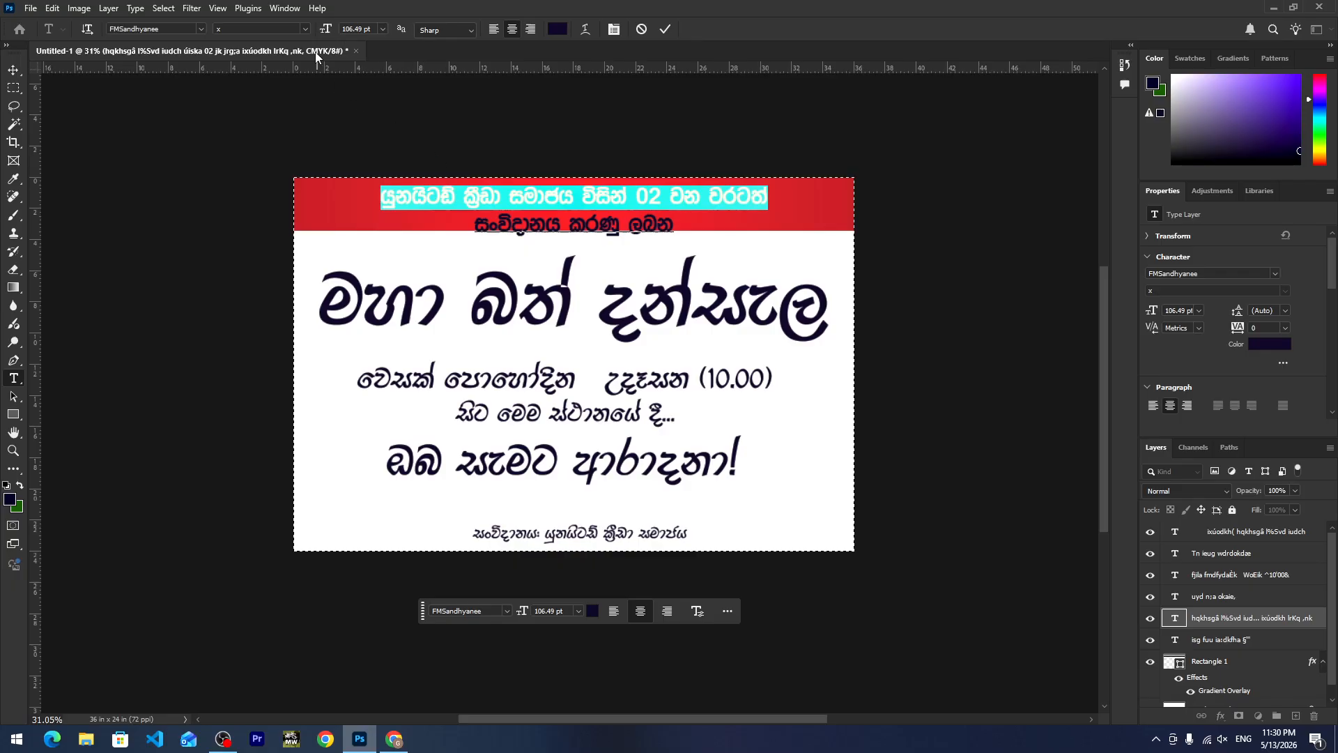
{"action": "left_click_drag", "start_coordinate": [325, 33], "coordinate": [325, 32]}
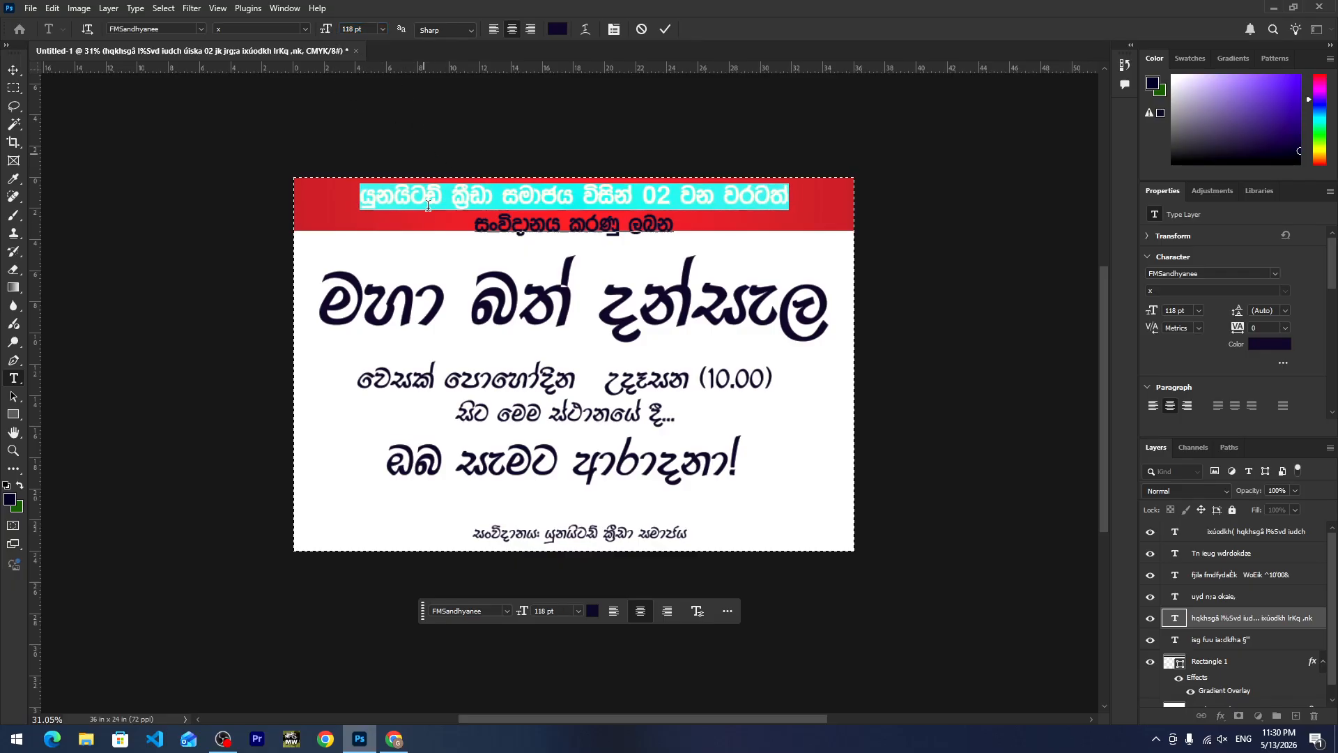
Set the leading of both lines of the strip text to 99 pt and clear the canvas selection.
{"action": "left_click_drag", "start_coordinate": [479, 223], "coordinate": [690, 225]}
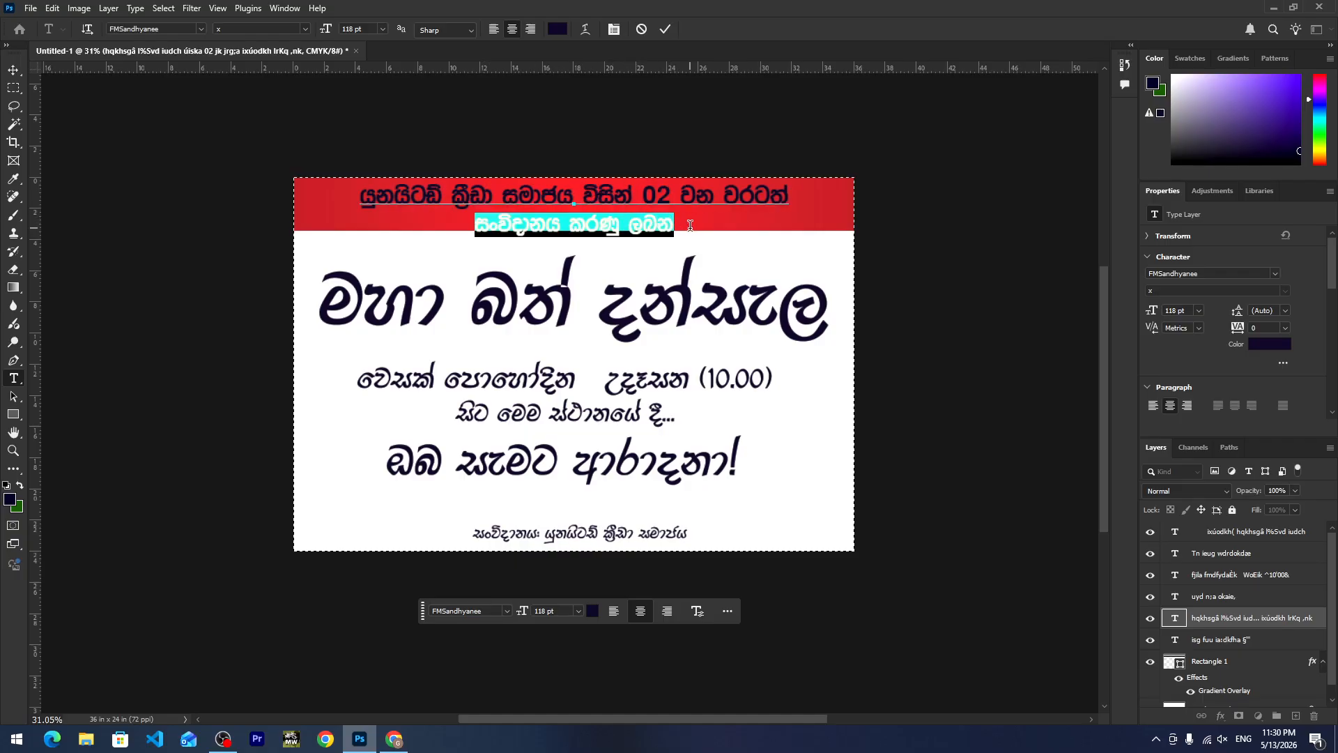
{"action": "left_click", "coordinate": [387, 202], "text": "shift"}
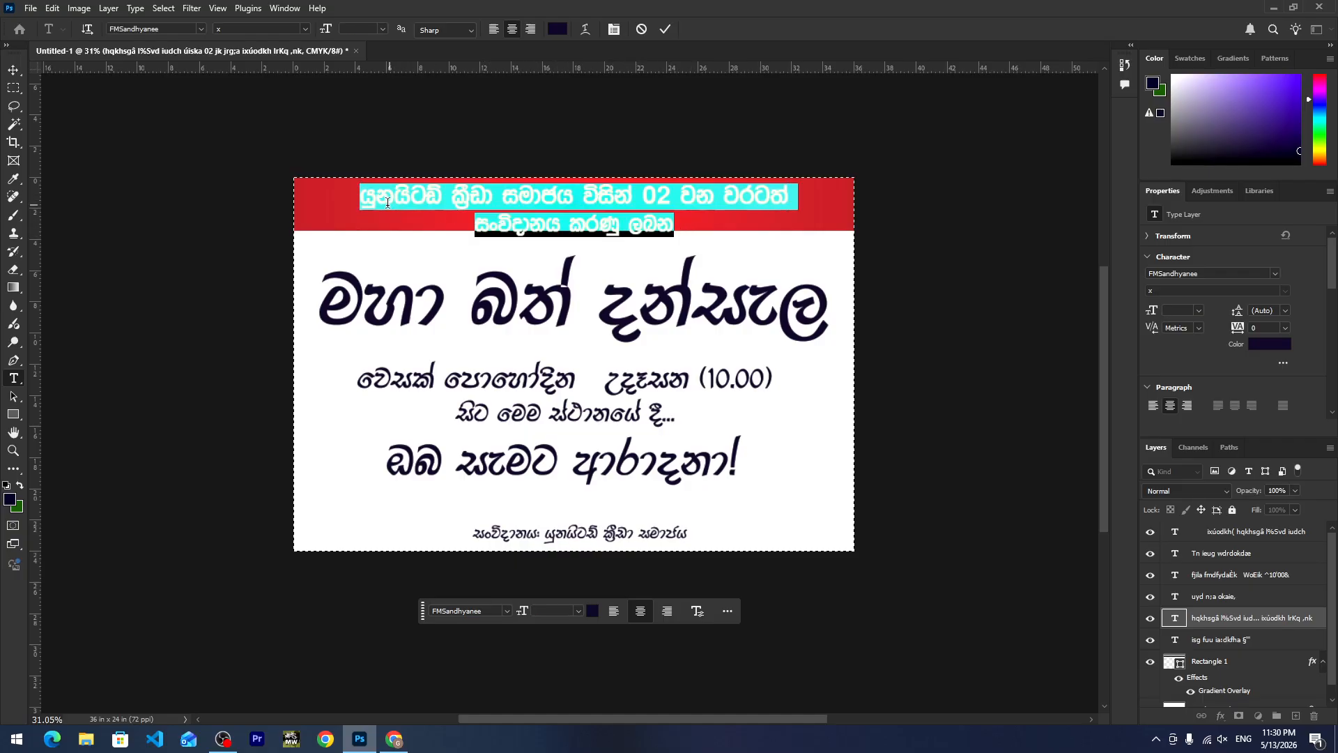
{"action": "left_click_drag", "start_coordinate": [361, 198], "coordinate": [784, 235]}
{"action": "left_click_drag", "start_coordinate": [1241, 313], "coordinate": [1211, 319]}
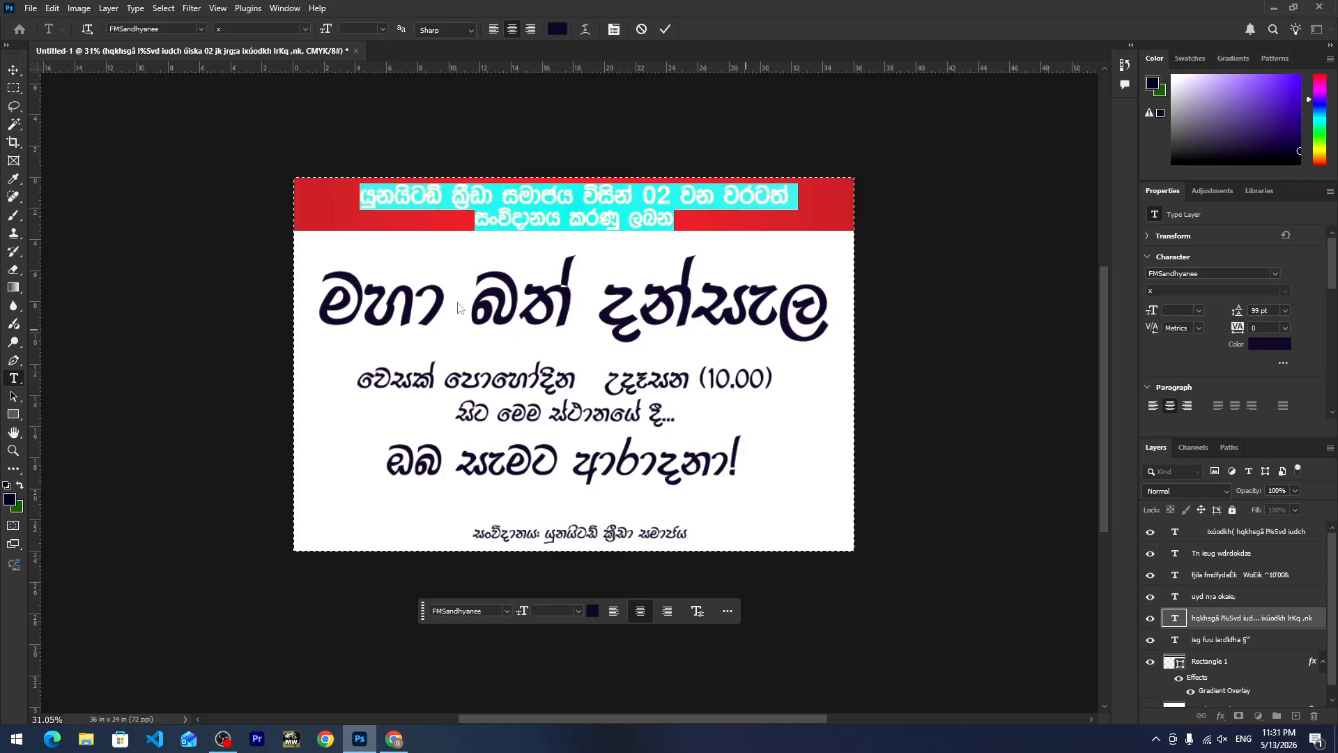
{"action": "left_click", "coordinate": [13, 69]}
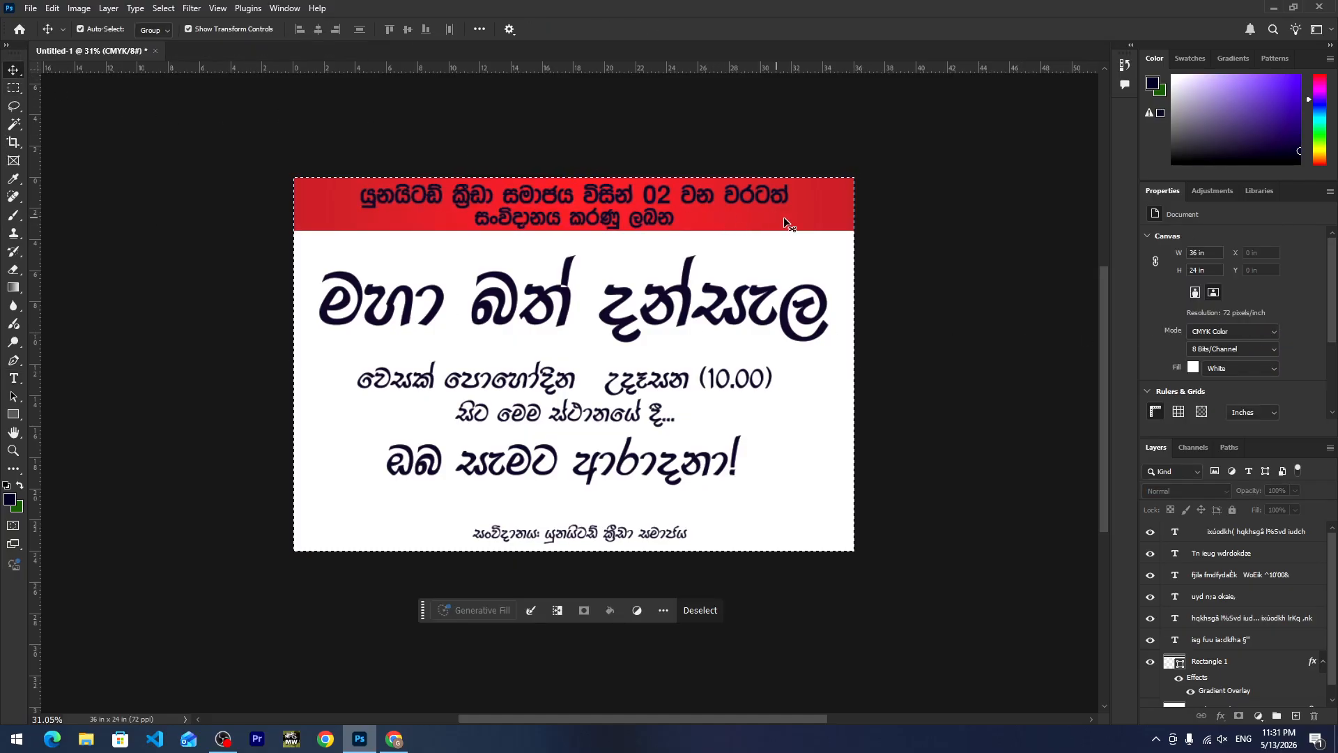
{"action": "key", "text": "ctrl+d"}
Stretch the red strip's lower edge down to a height of about 3.9 in, keeping its upper edge in place.
{"action": "left_click", "coordinate": [812, 216]}
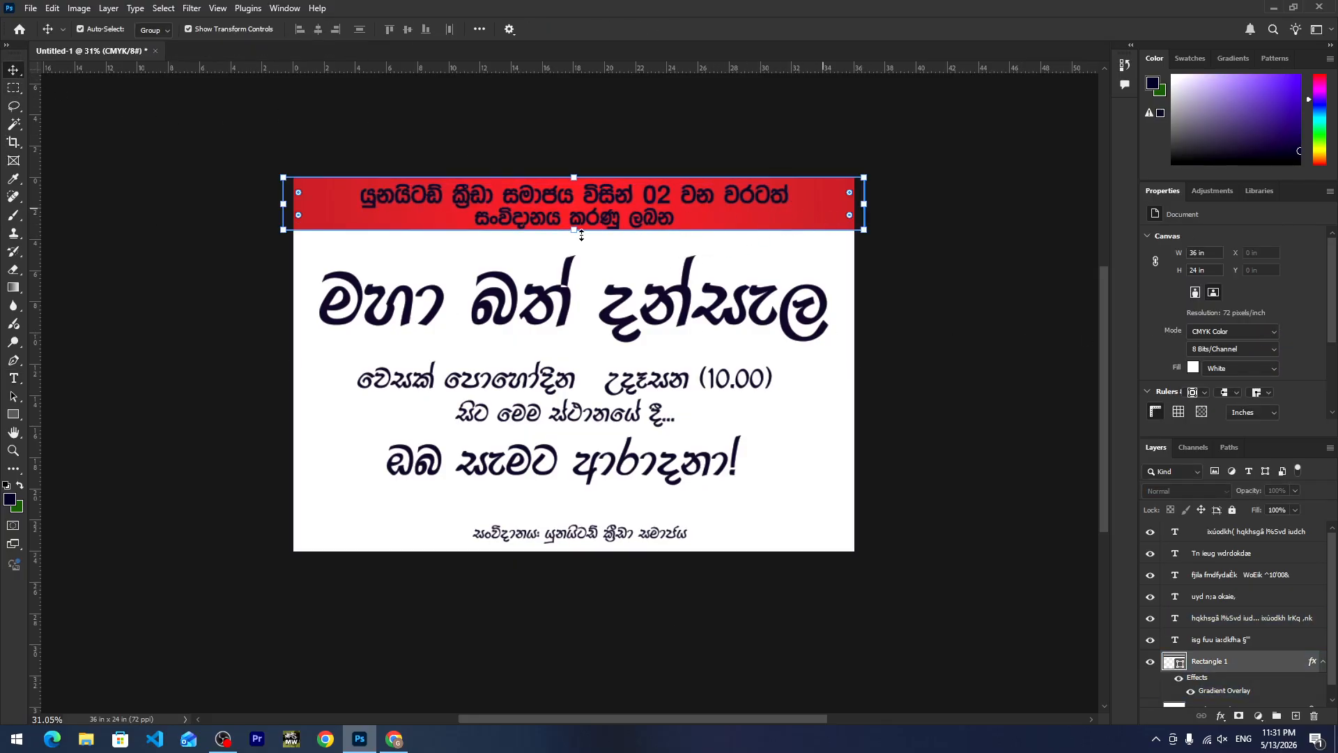
{"action": "key", "text": "ctrl+t"}
{"action": "left_click_drag", "start_coordinate": [575, 230], "coordinate": [576, 240]}
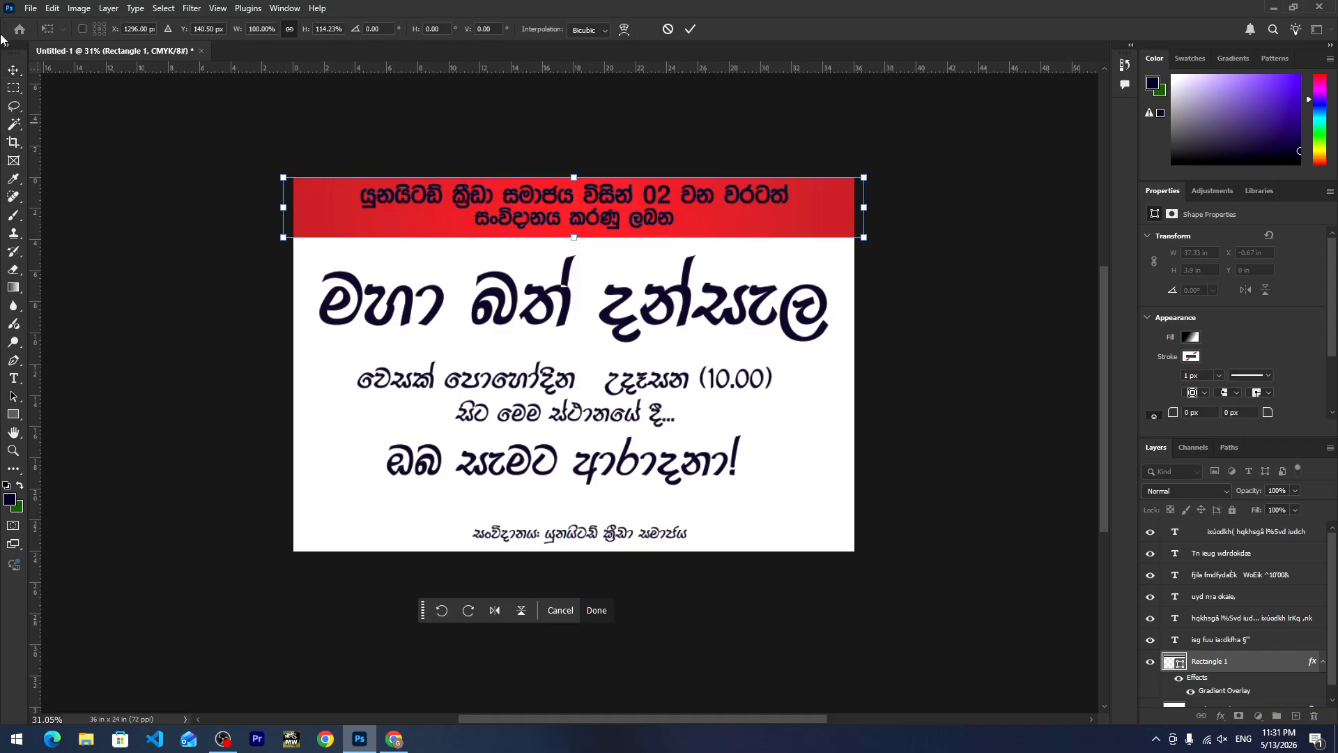
{"action": "left_click", "coordinate": [11, 68]}
Recolour the strip text's first line yellow, with CMYK values C 0, M 0, Y 100, K 0.
{"action": "left_click", "coordinate": [435, 201]}
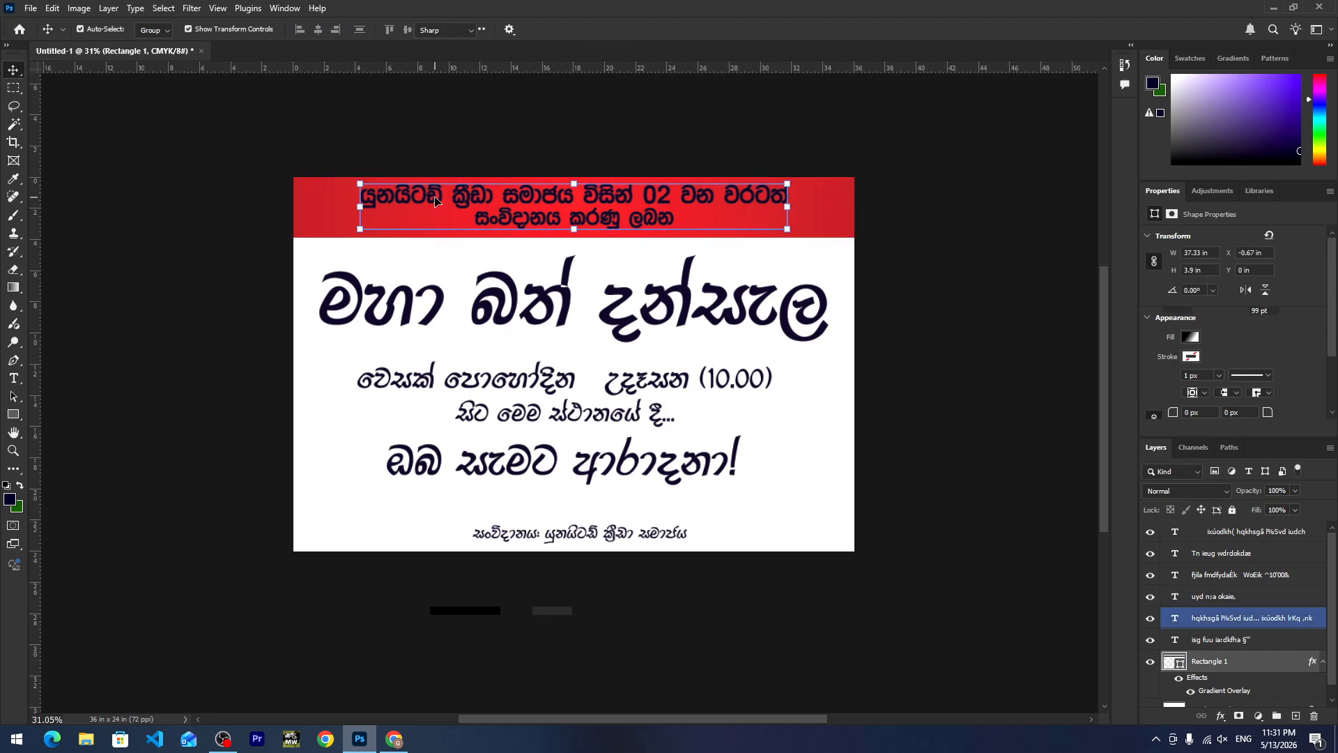
{"action": "double_click", "coordinate": [372, 197]}
{"action": "left_click_drag", "start_coordinate": [362, 198], "coordinate": [812, 195]}
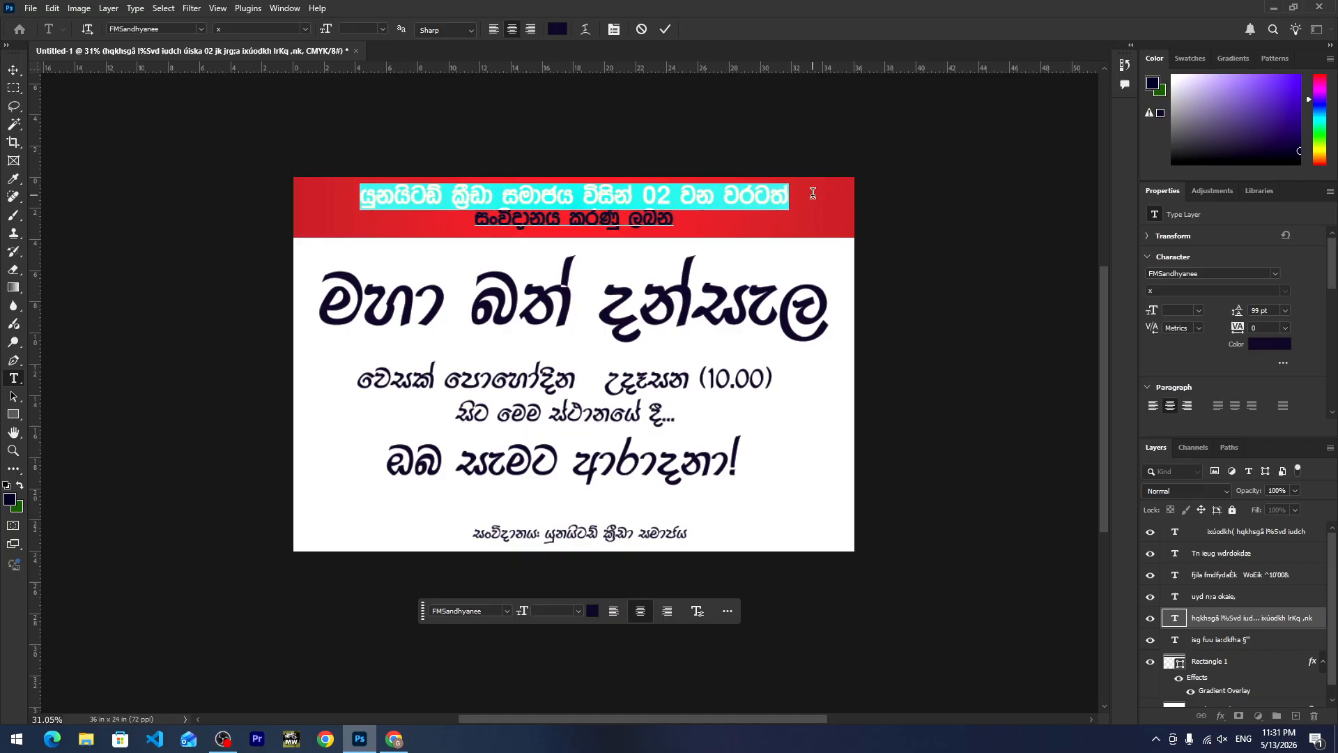
{"action": "left_click", "coordinate": [564, 29]}
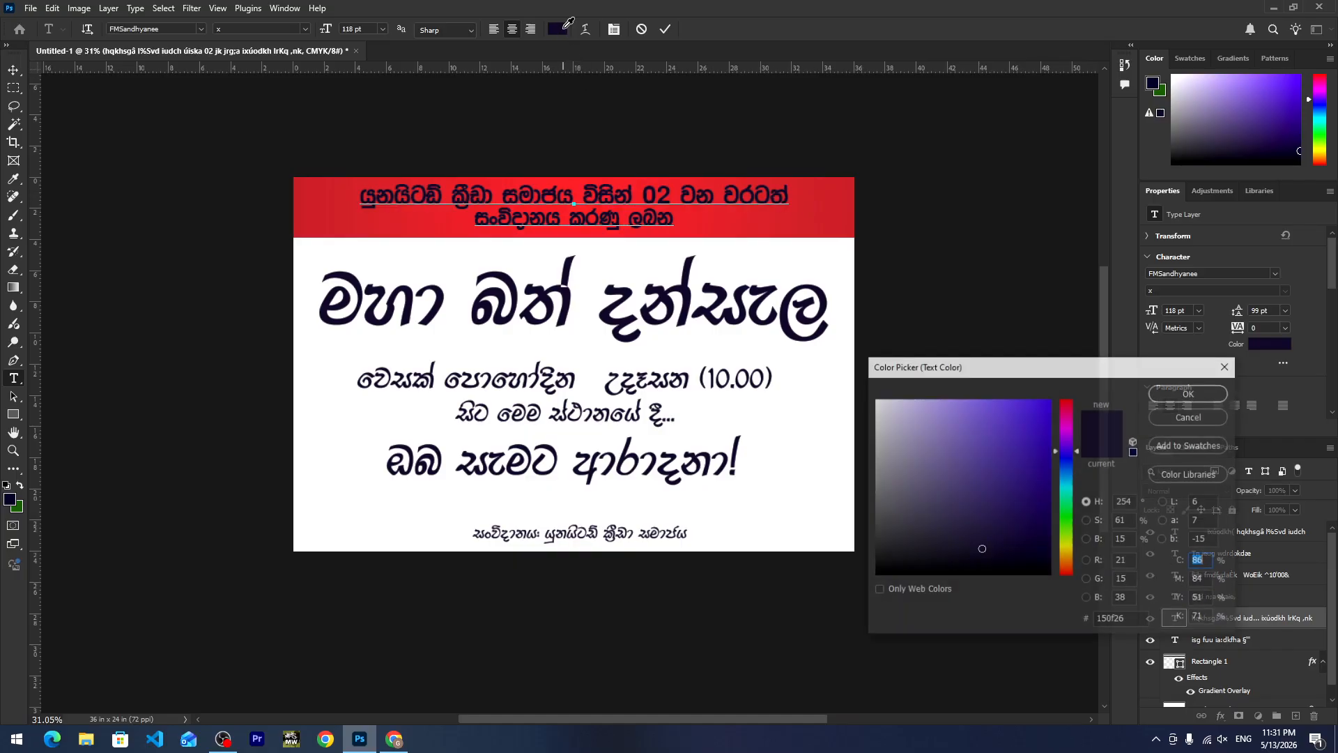
{"action": "left_click", "coordinate": [1068, 549]}
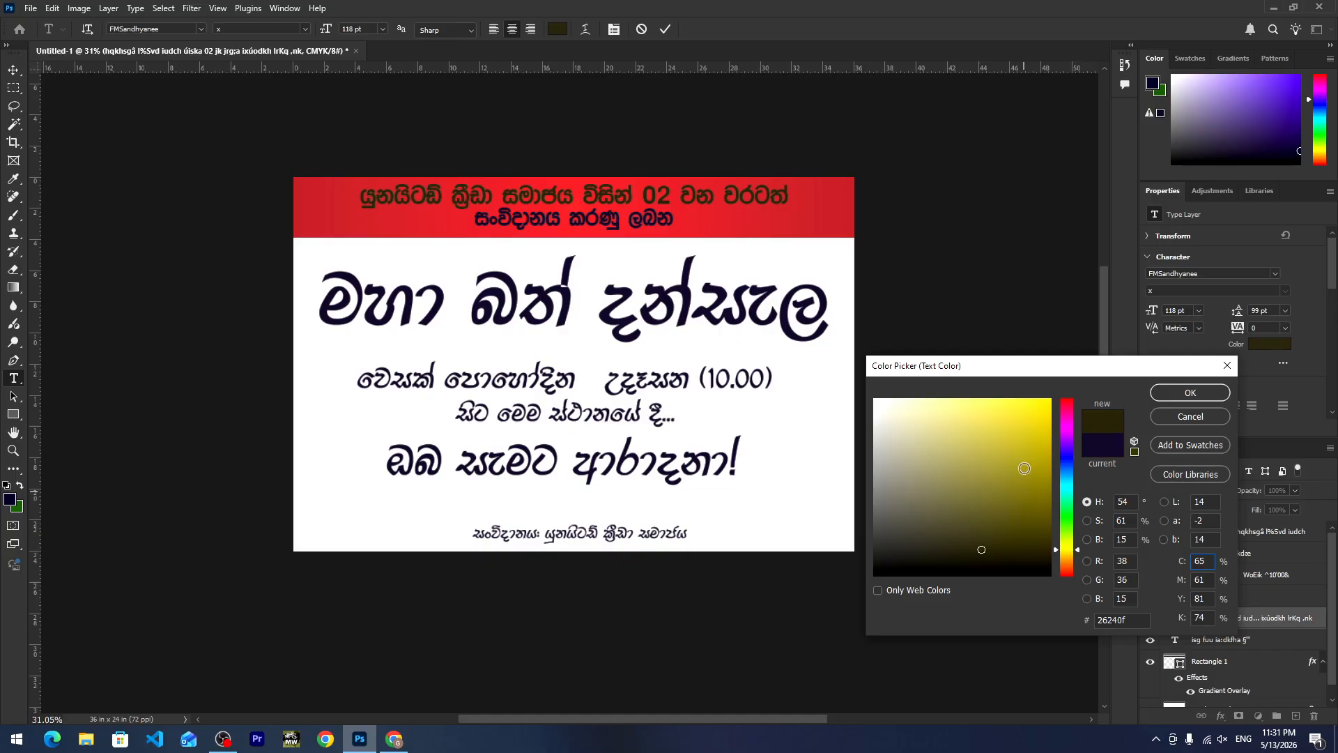
{"action": "left_click_drag", "start_coordinate": [1024, 468], "coordinate": [1050, 399]}
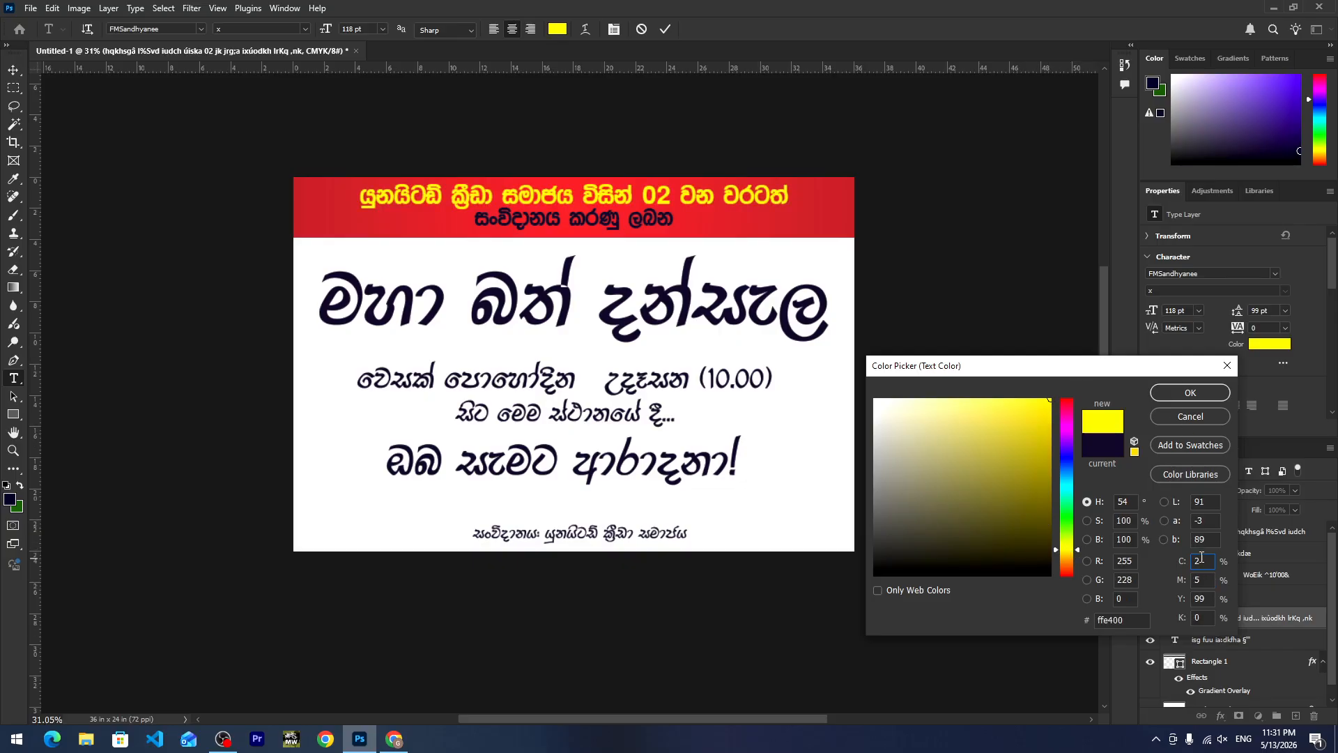
{"action": "type", "text": "0"}
{"action": "key", "text": "Tab"}
{"action": "type", "text": "0"}
{"action": "key", "text": "Tab"}
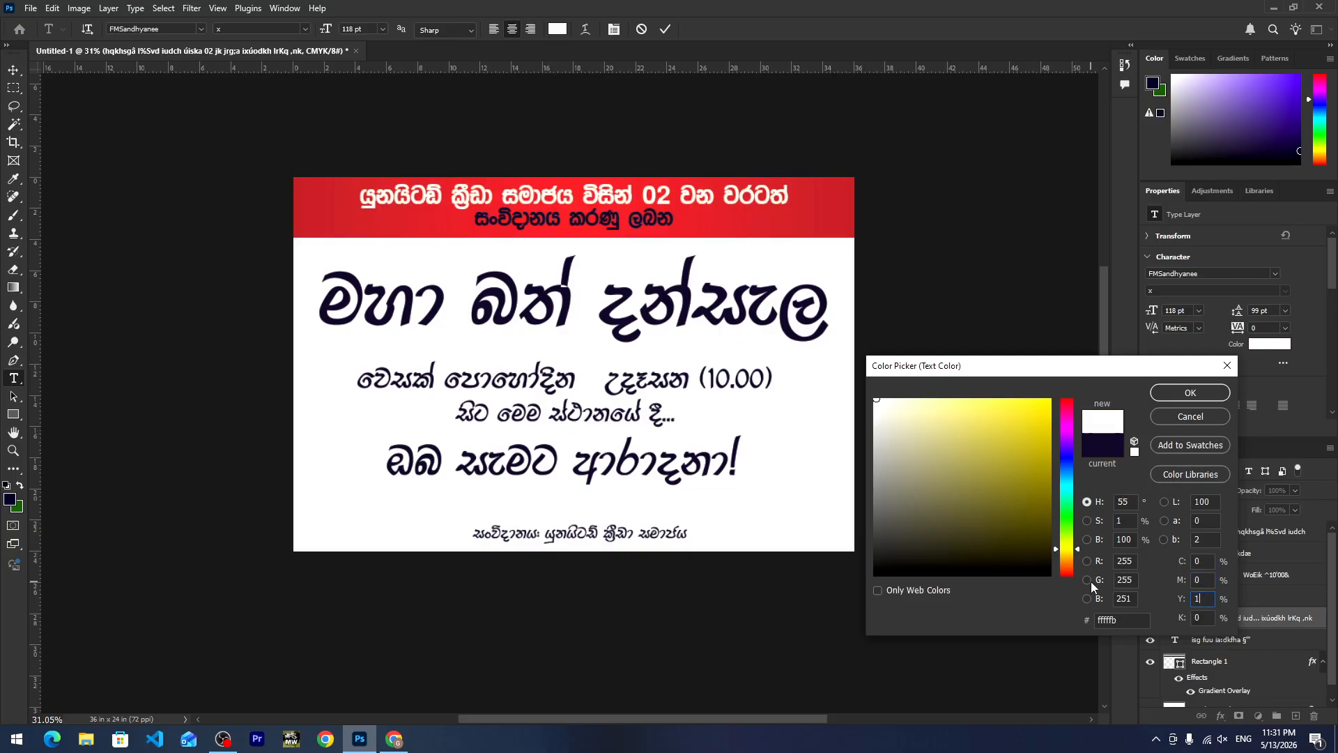
{"action": "type", "text": "100"}
{"action": "key", "text": "Tab"}
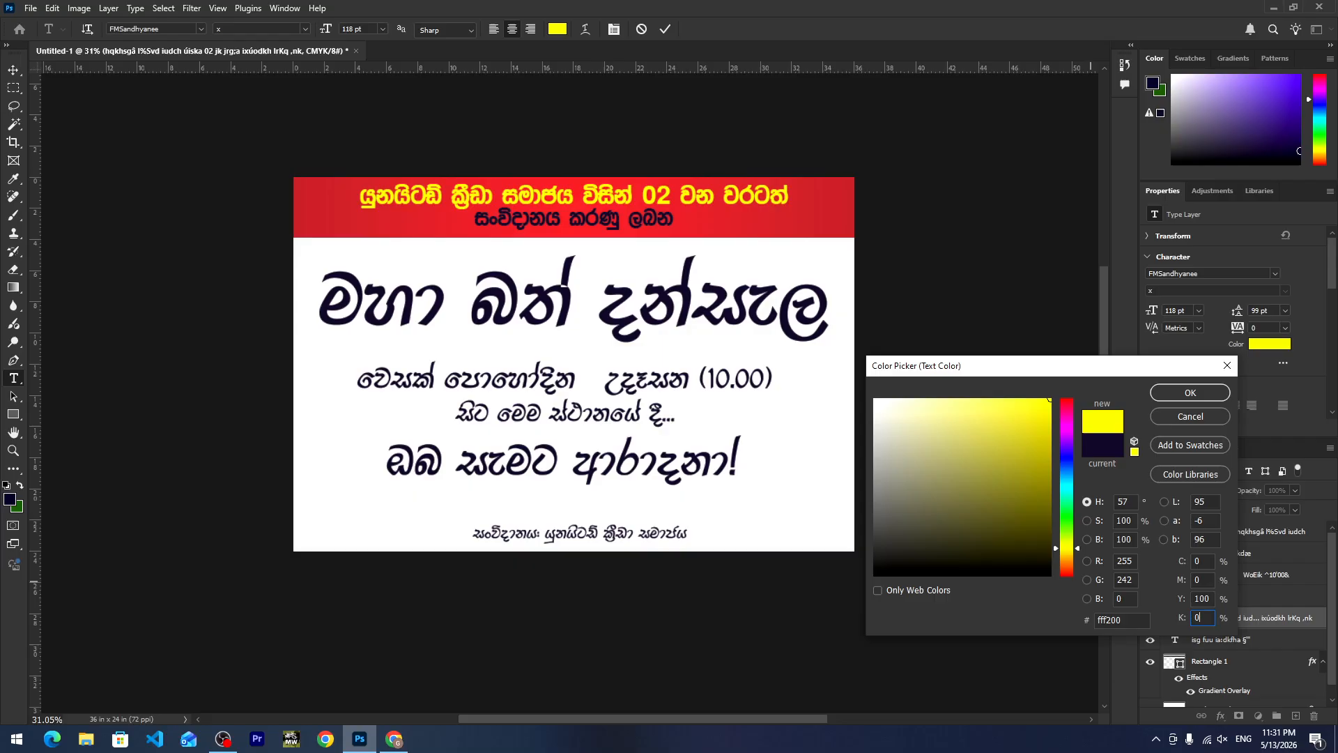
{"action": "left_click", "coordinate": [1190, 393]}
Recolour the strip text's second line, සංවිදානය කරණු ලබන, white (ffffff) and finish the text edit.
{"action": "left_click", "coordinate": [477, 222]}
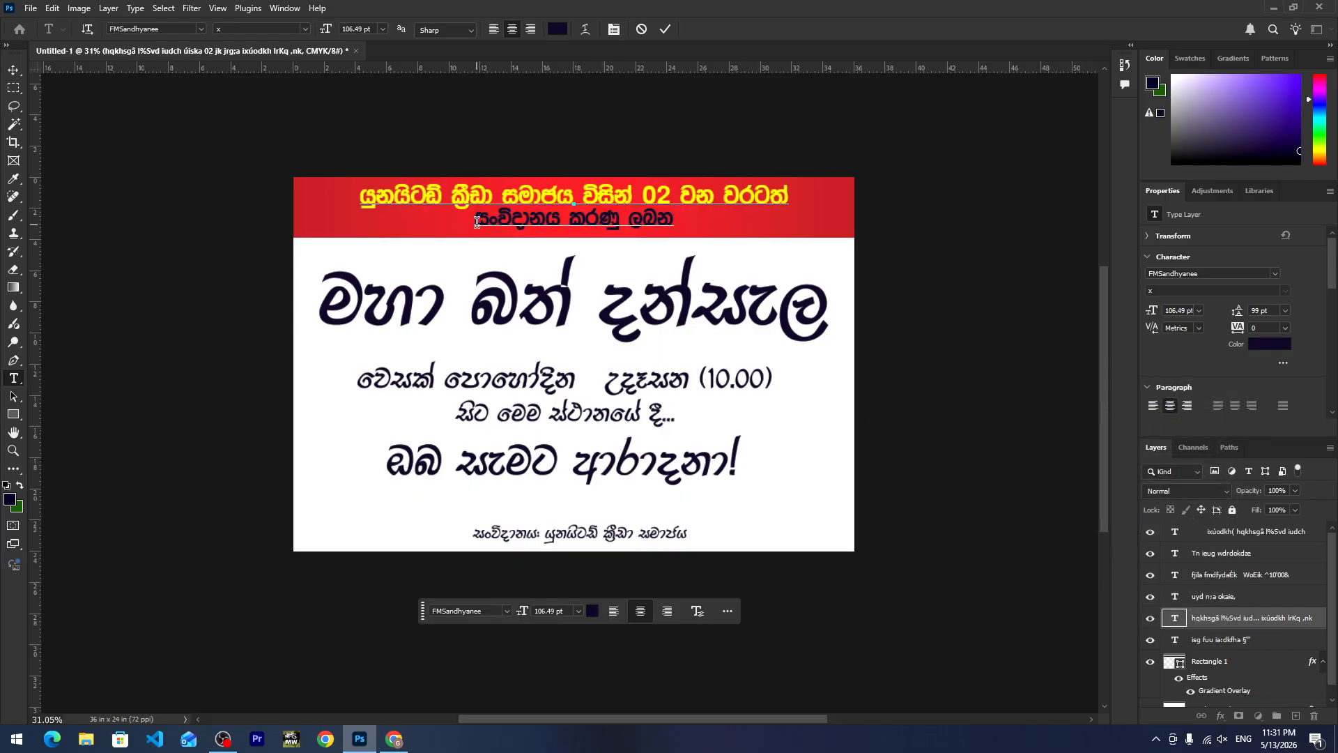
{"action": "left_click_drag", "start_coordinate": [477, 221], "coordinate": [678, 213]}
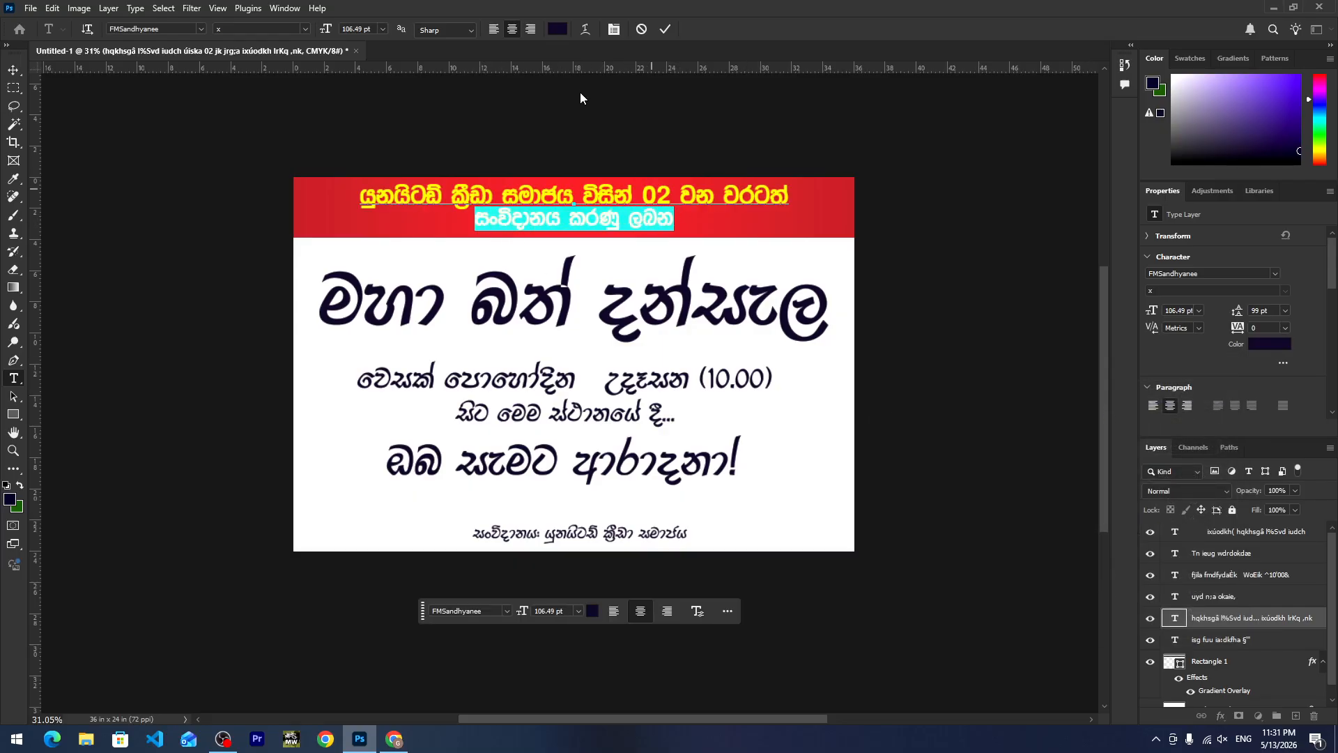
{"action": "left_click", "coordinate": [559, 29]}
{"action": "left_click", "coordinate": [880, 395]}
{"action": "left_click_drag", "start_coordinate": [880, 395], "coordinate": [814, 370]}
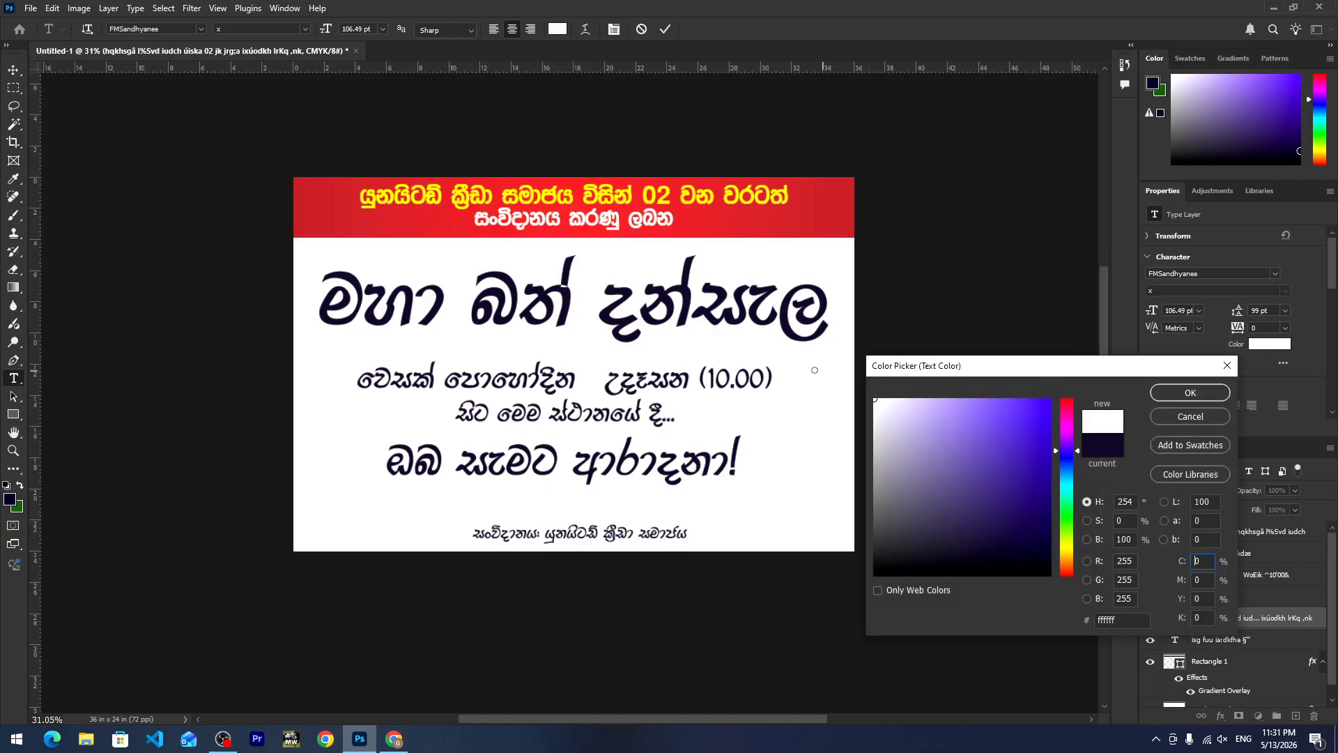
{"action": "left_click", "coordinate": [1189, 393]}
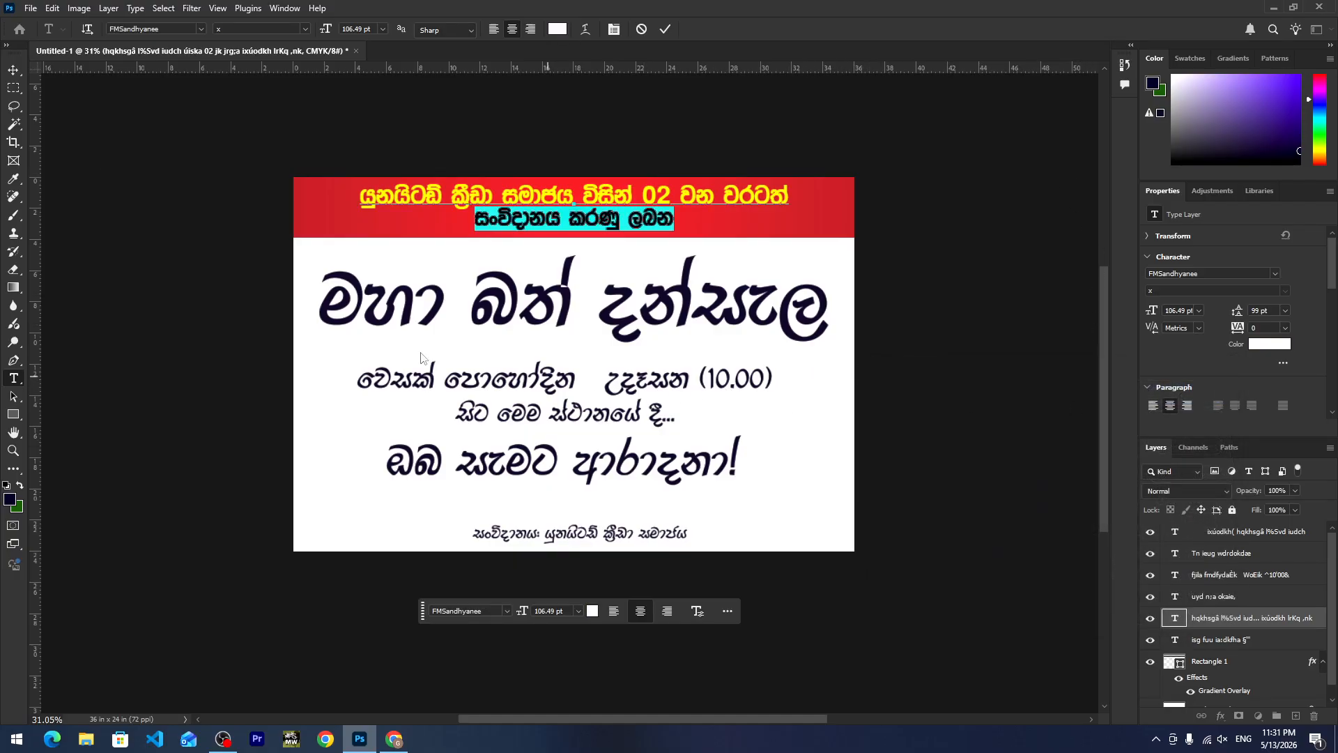
{"action": "left_click", "coordinate": [12, 70]}
Move the three text lines between the title and the organiser line down about 2 in to free space below the title.
{"action": "left_click", "coordinate": [522, 369]}
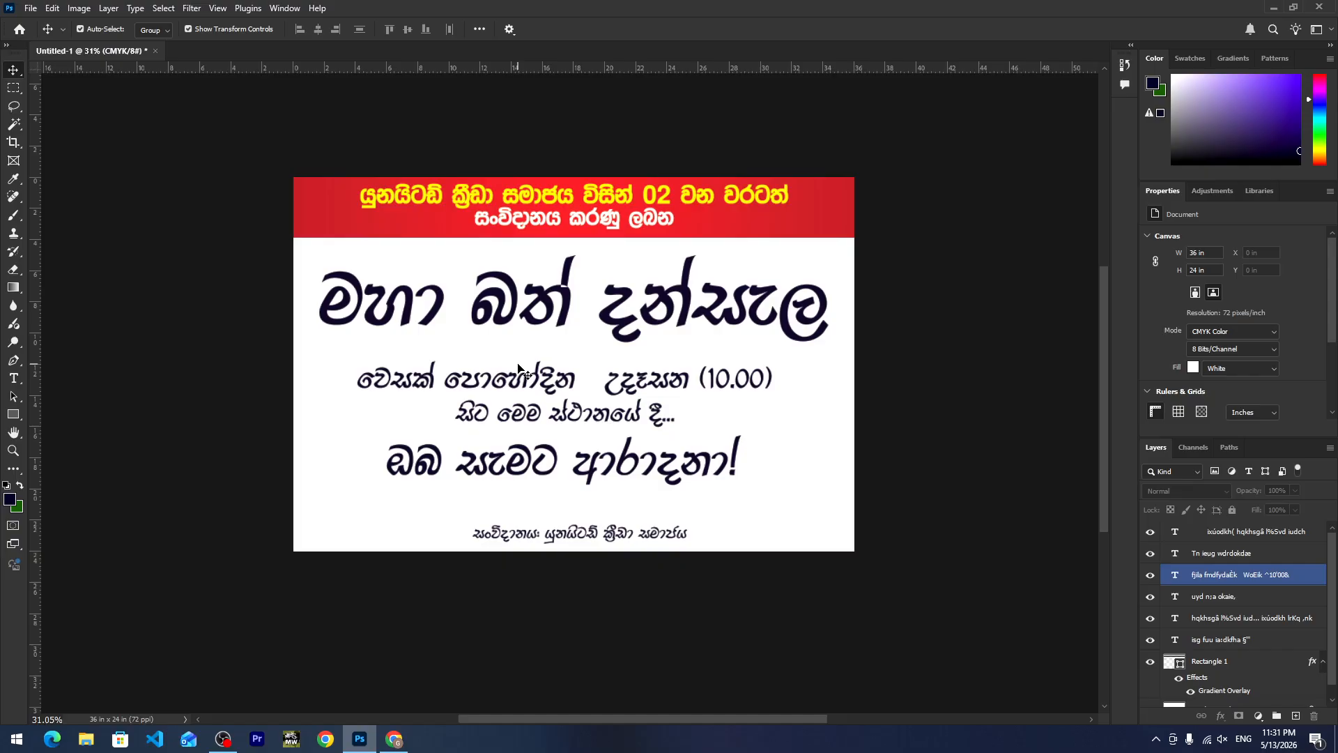
{"action": "left_click", "coordinate": [367, 327]}
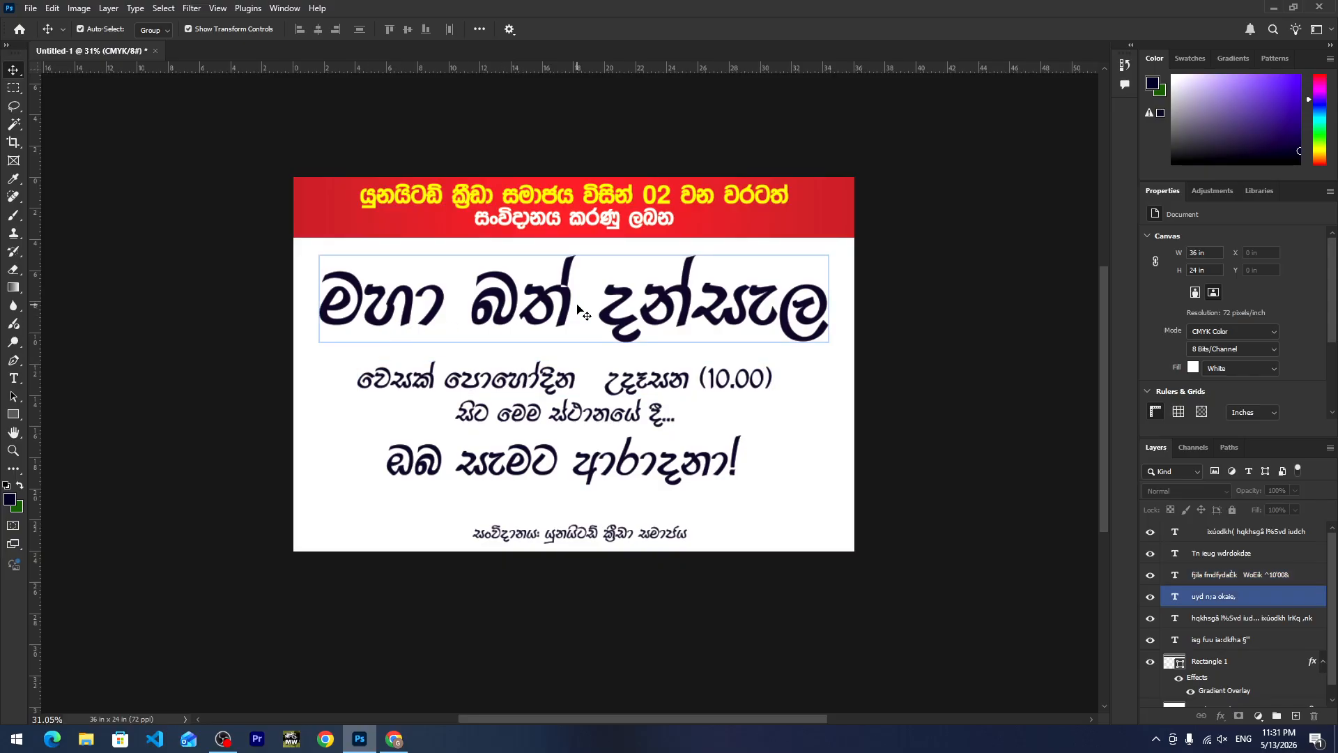
{"action": "left_click_drag", "start_coordinate": [572, 466], "coordinate": [571, 497]}
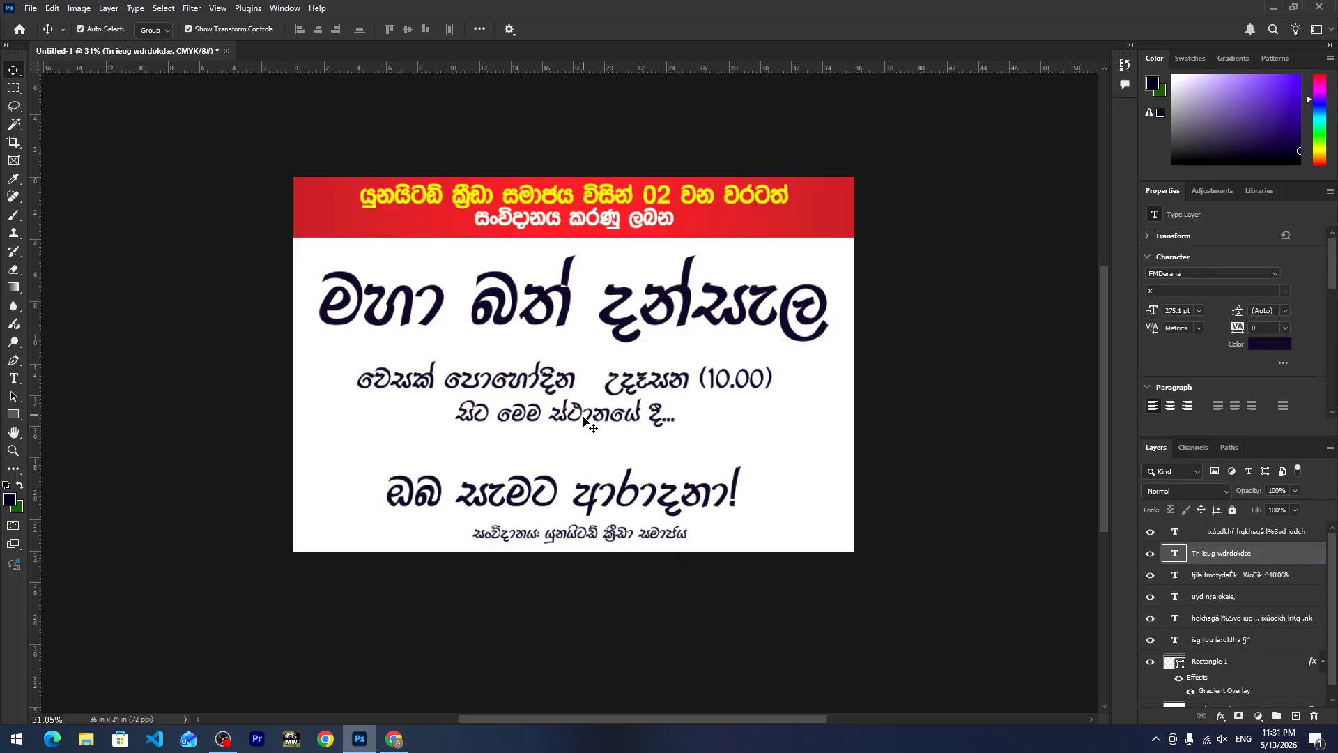
{"action": "left_click_drag", "start_coordinate": [583, 417], "coordinate": [584, 453]}
{"action": "left_click_drag", "start_coordinate": [587, 379], "coordinate": [585, 410]}
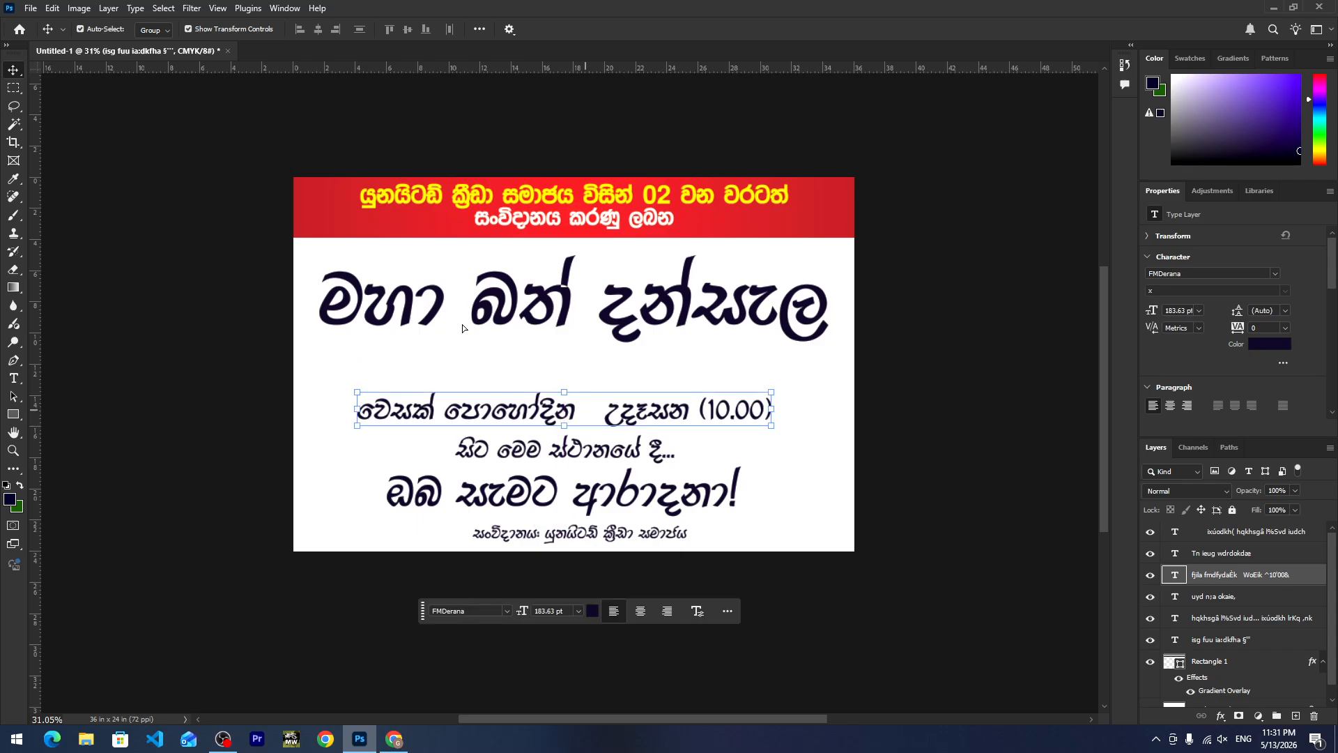
Change the font of the title මහා බත් දන්සැල to FMDawasa.
{"action": "double_click", "coordinate": [462, 324]}
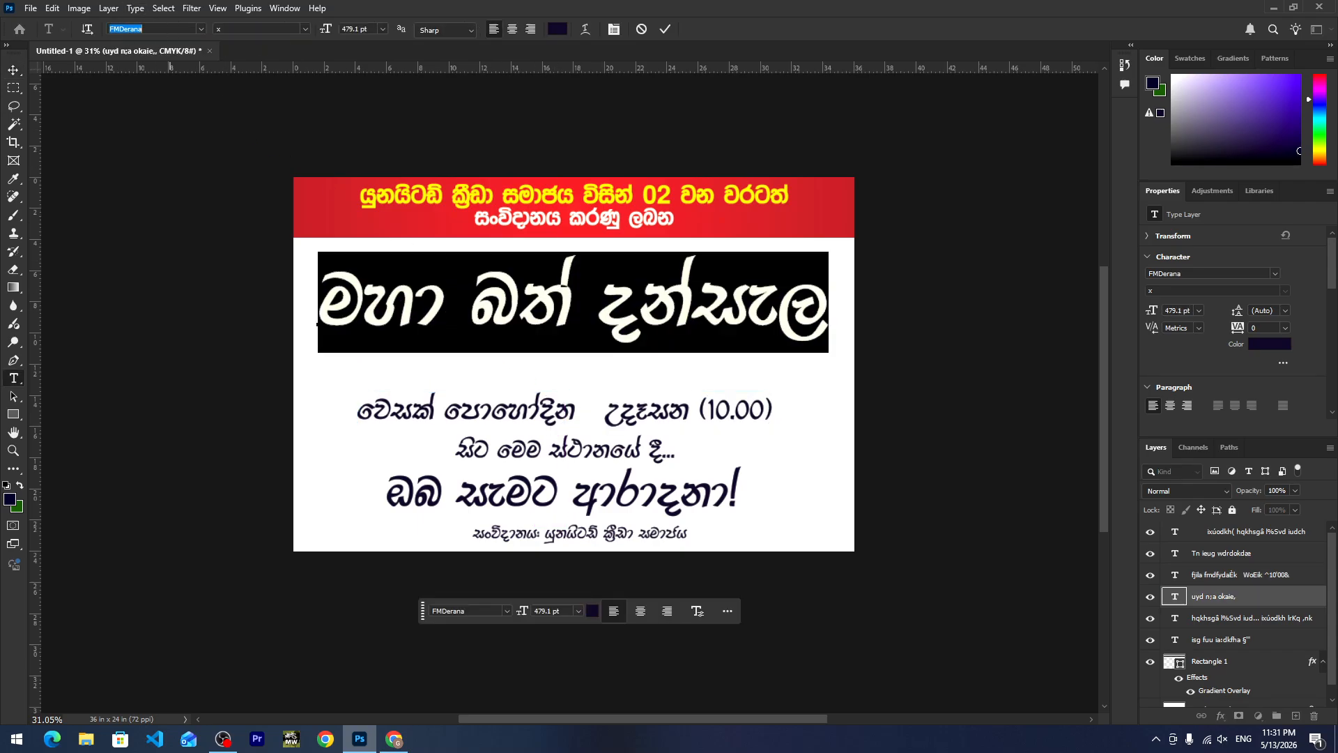
{"action": "type", "text": "fm"}
{"action": "key", "text": "Down"}
{"action": "key", "text": "Down"}
{"action": "key", "text": "Down"}
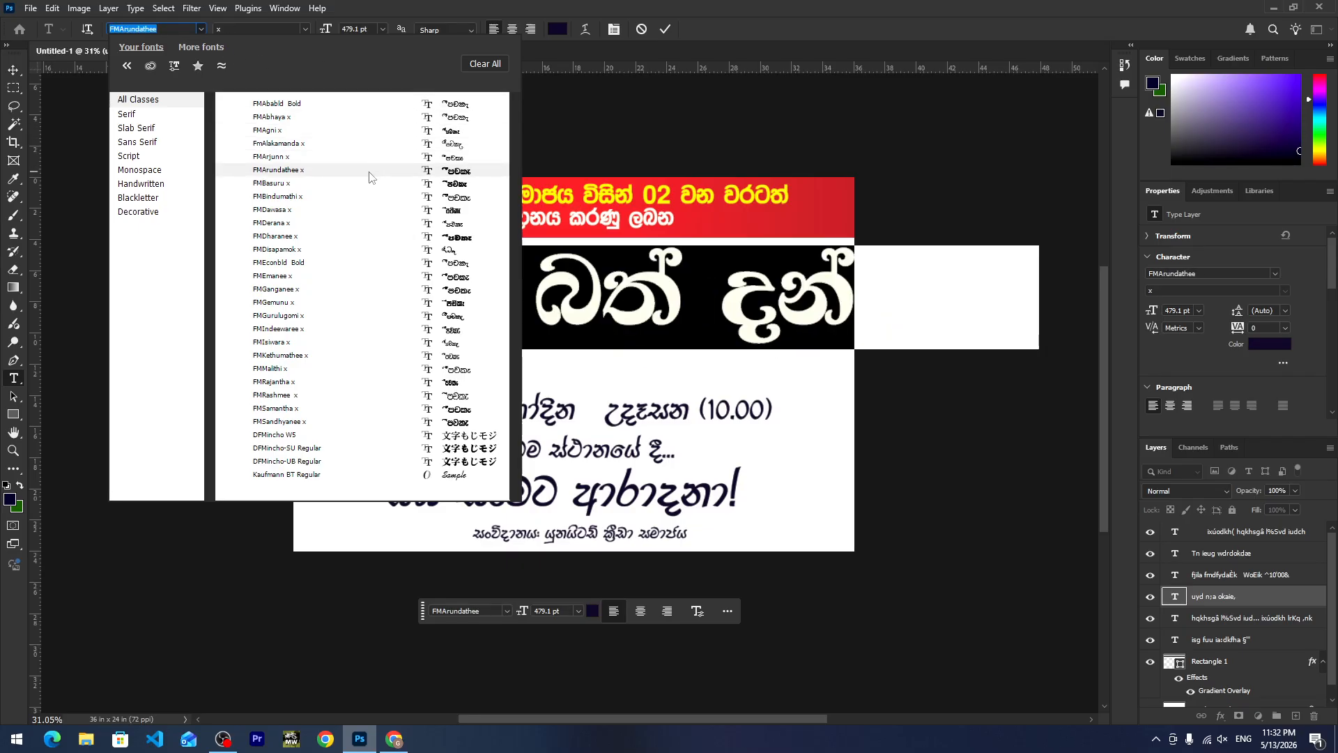
{"action": "left_click", "coordinate": [370, 209]}
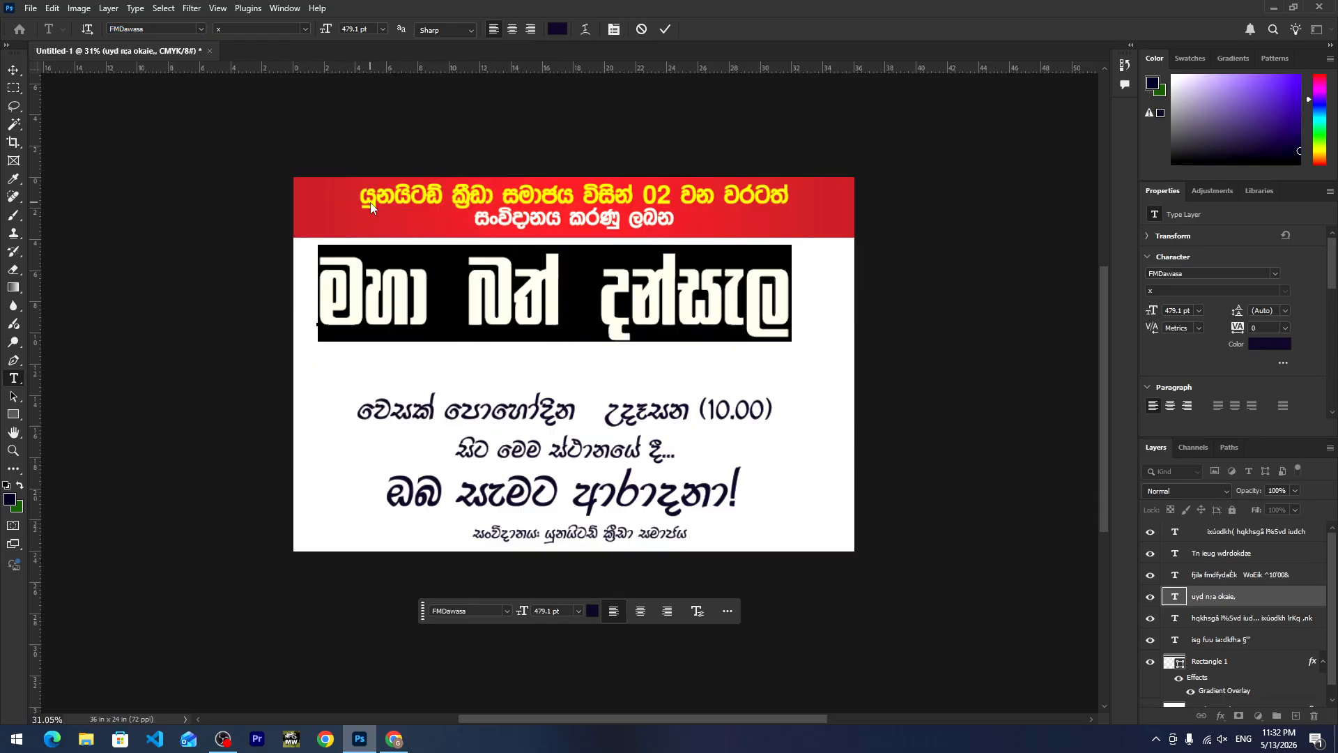
Tighten the tracking of both word spaces in the title, setting the first space to -220.
{"action": "left_click", "coordinate": [465, 282]}
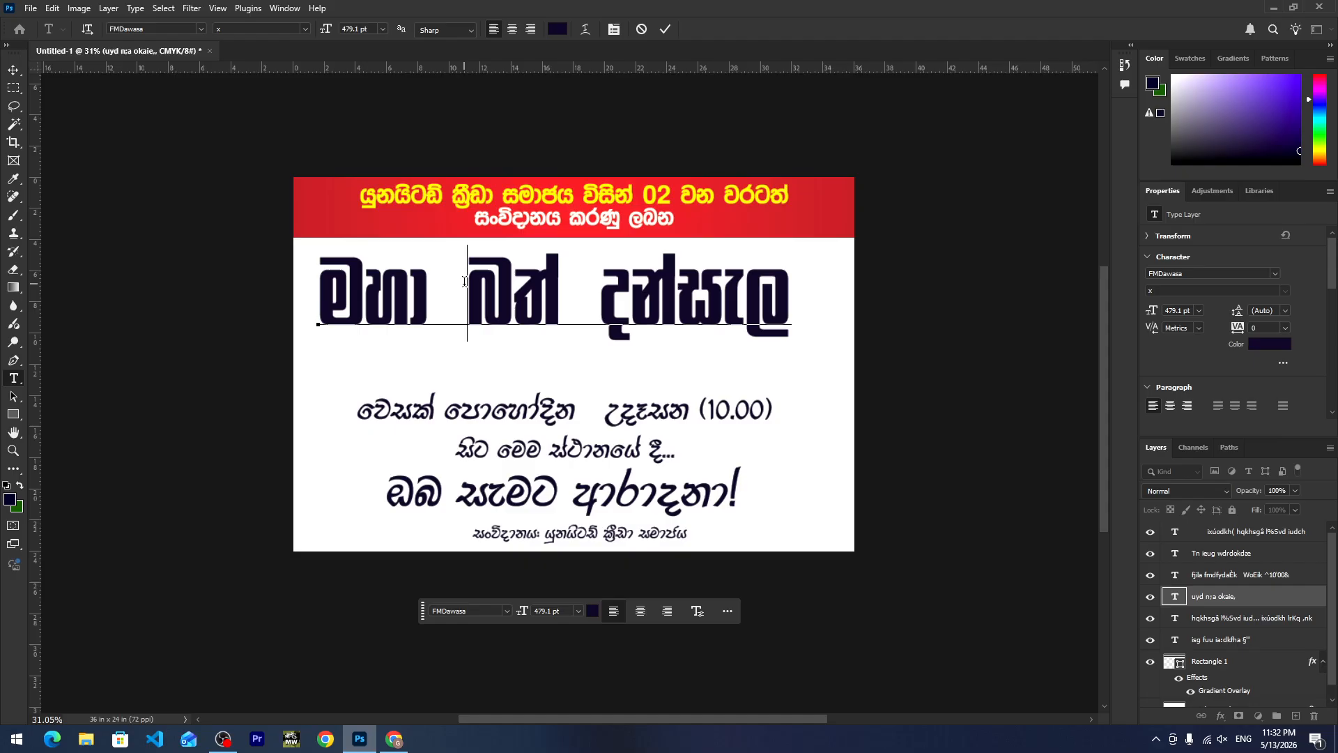
{"action": "left_click_drag", "start_coordinate": [465, 285], "coordinate": [434, 293]}
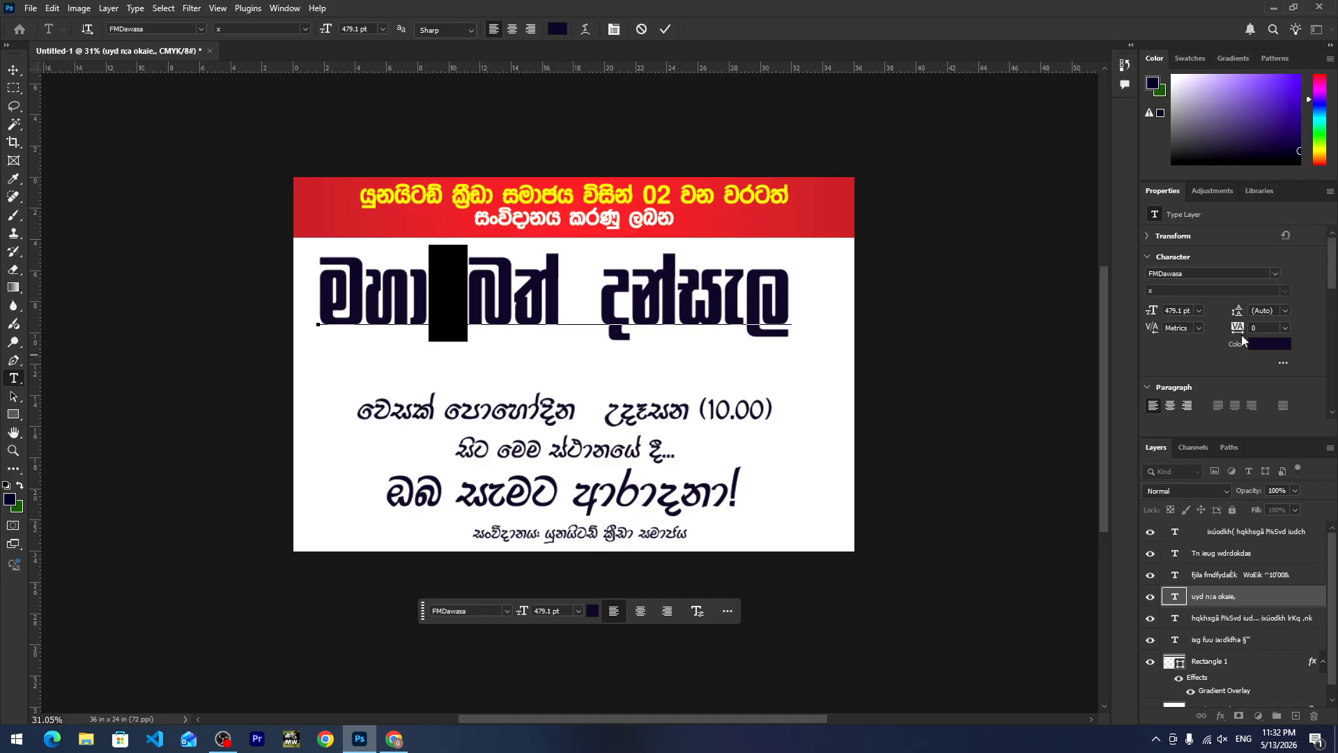
{"action": "left_click_drag", "start_coordinate": [1237, 331], "coordinate": [1228, 335]}
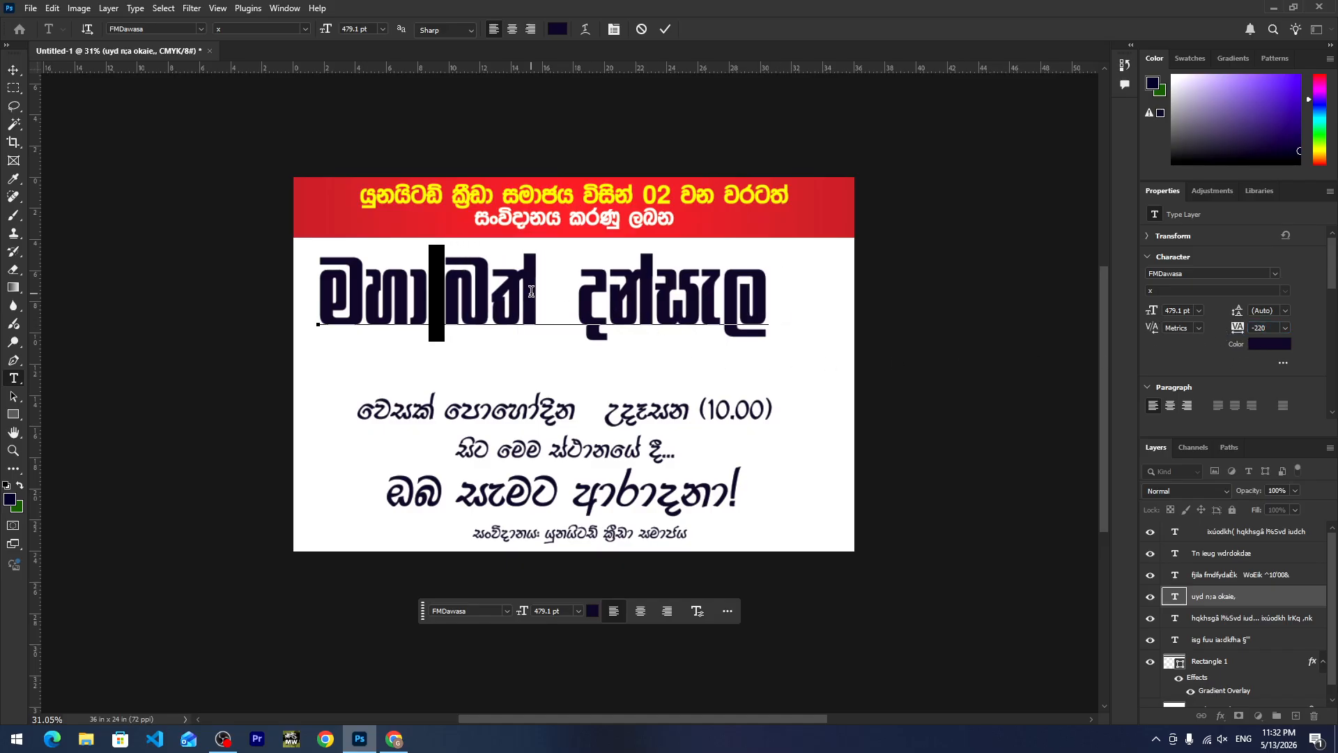
{"action": "left_click_drag", "start_coordinate": [538, 291], "coordinate": [578, 289]}
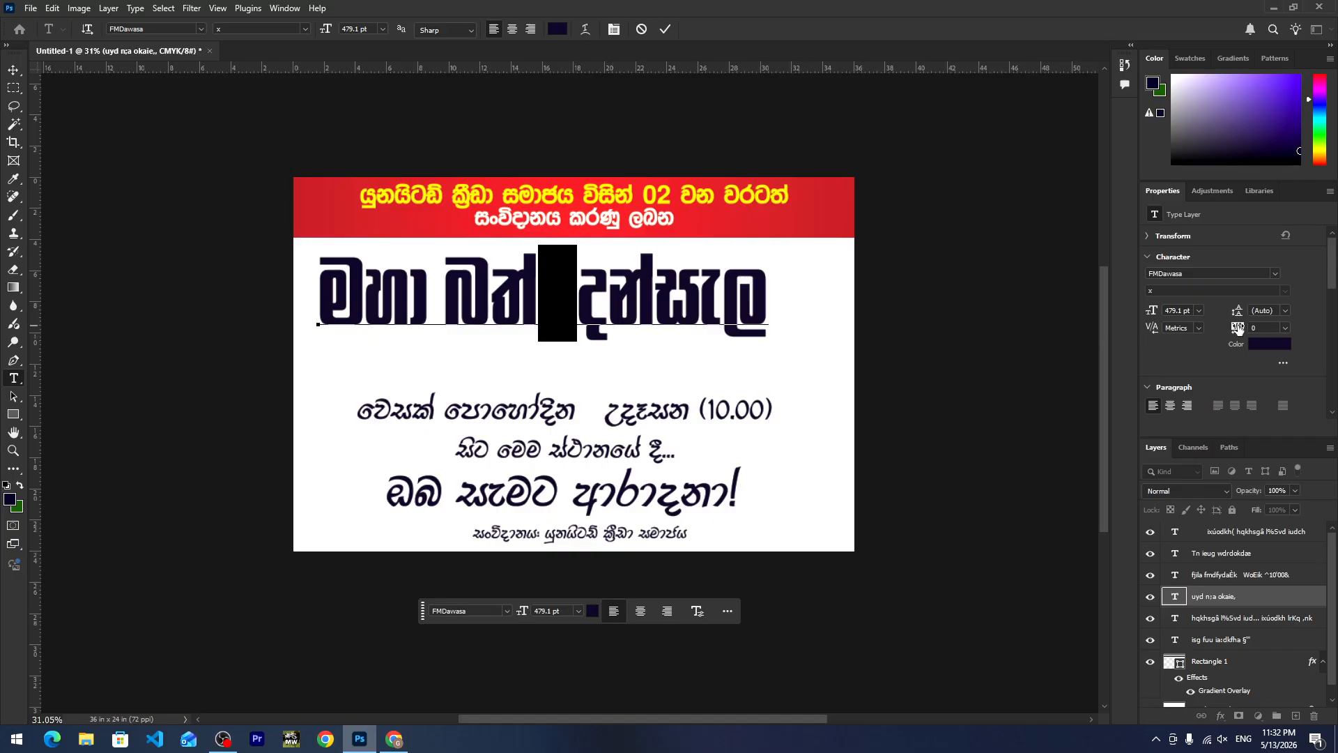
{"action": "left_click_drag", "start_coordinate": [1237, 330], "coordinate": [1235, 332]}
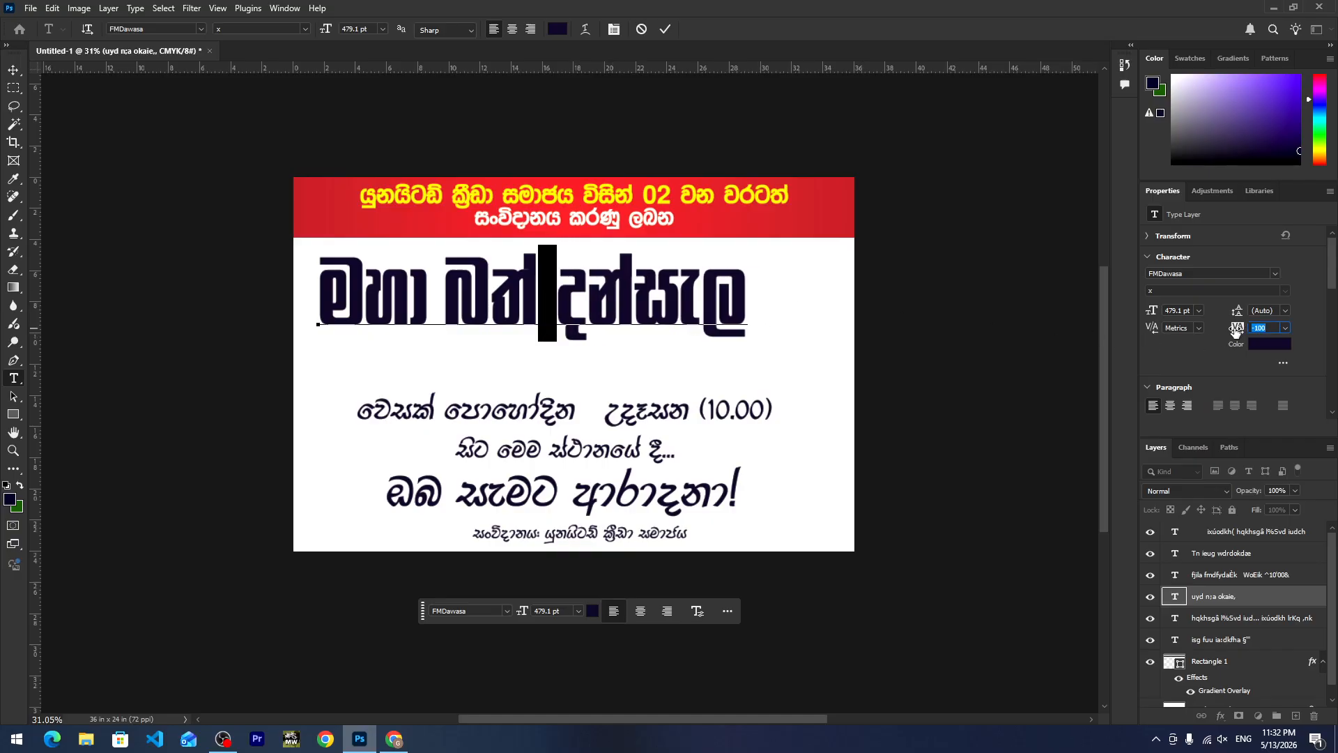
{"action": "left_click", "coordinate": [13, 69]}
Enlarge the title proportionally to 120.77% so it spans nearly the full canvas width.
{"action": "scroll", "coordinate": [616, 302], "scroll_direction": "up", "scroll_amount": 1}
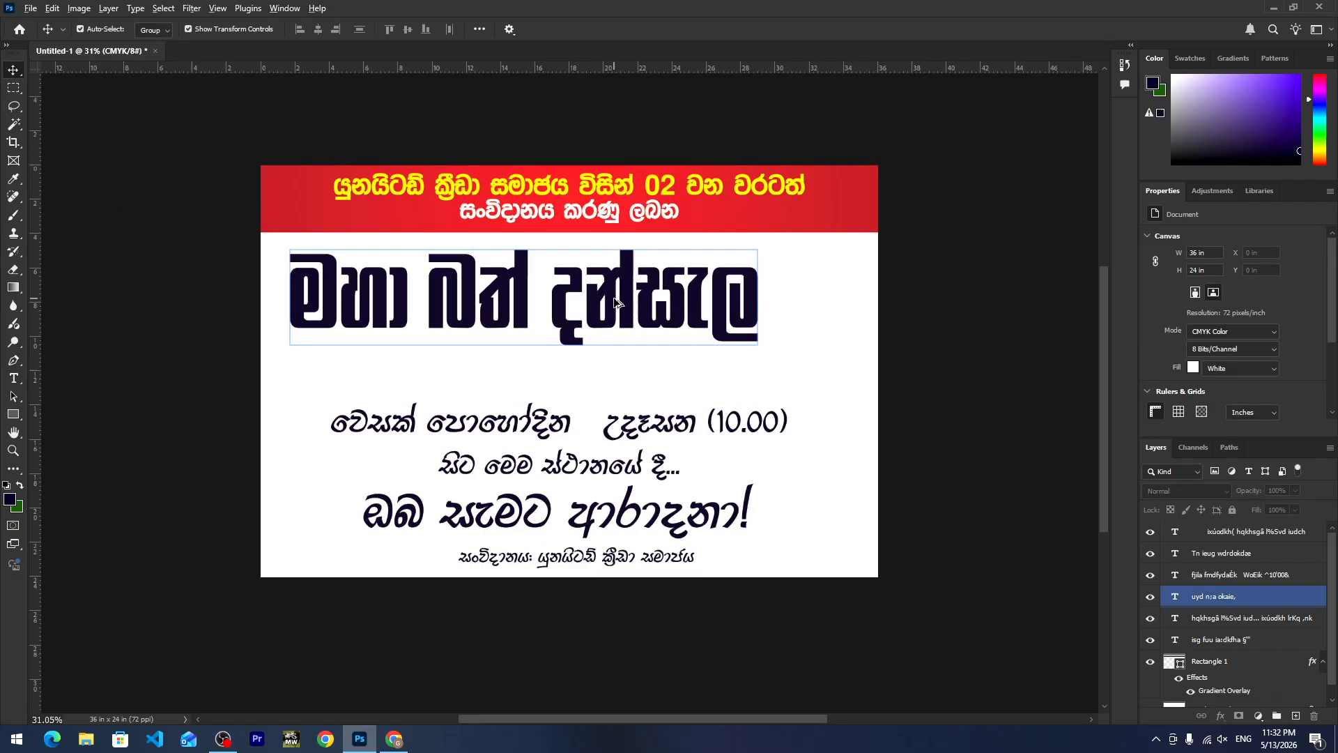
{"action": "scroll", "coordinate": [616, 303], "scroll_direction": "up", "scroll_amount": 1}
{"action": "left_click", "coordinate": [615, 302]}
{"action": "scroll", "coordinate": [610, 305], "scroll_direction": "down", "scroll_amount": 2}
{"action": "left_click_drag", "start_coordinate": [744, 258], "coordinate": [828, 245]}
{"action": "left_click_drag", "start_coordinate": [327, 368], "coordinate": [309, 370]}
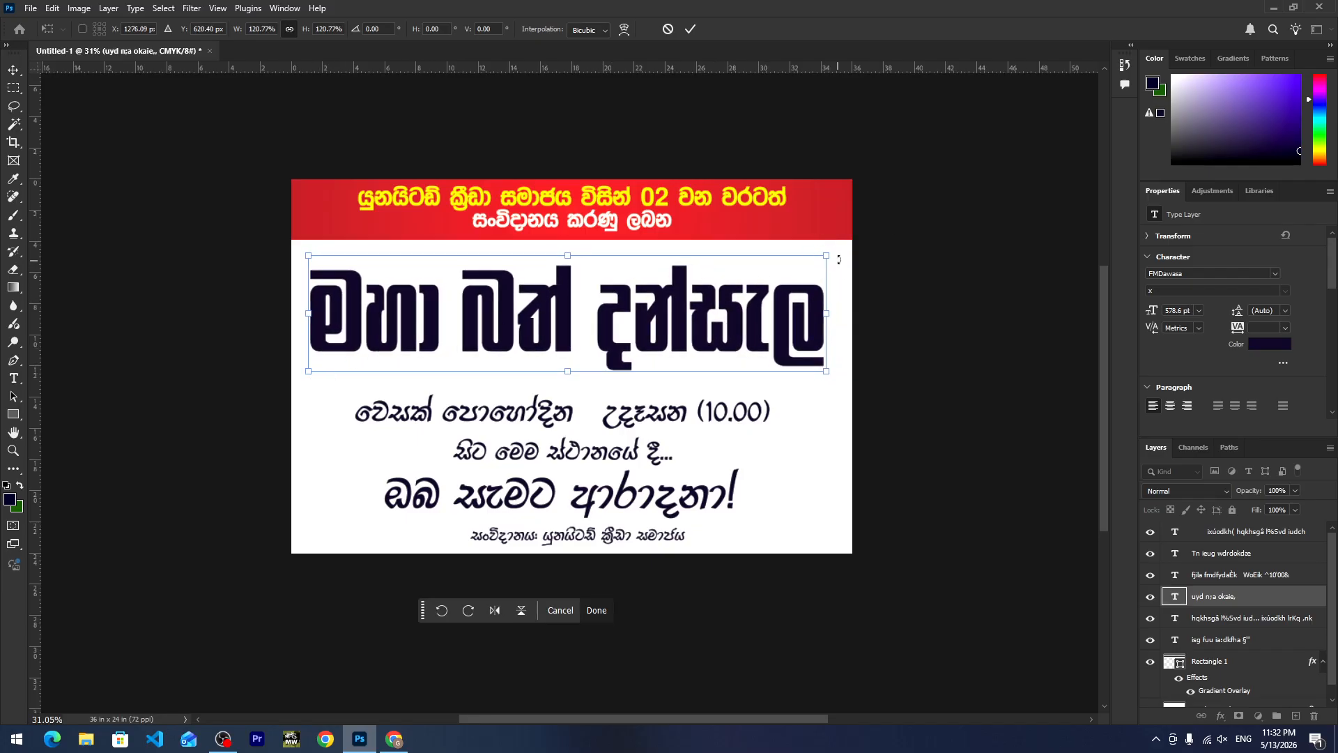
Skew the title horizontally by -7.84° so its letters lean to the right, and apply the transform.
{"action": "left_click_drag", "start_coordinate": [828, 256], "coordinate": [843, 259]}
{"action": "key", "text": "ctrl+z"}
{"action": "left_click_drag", "start_coordinate": [828, 260], "coordinate": [842, 260]}
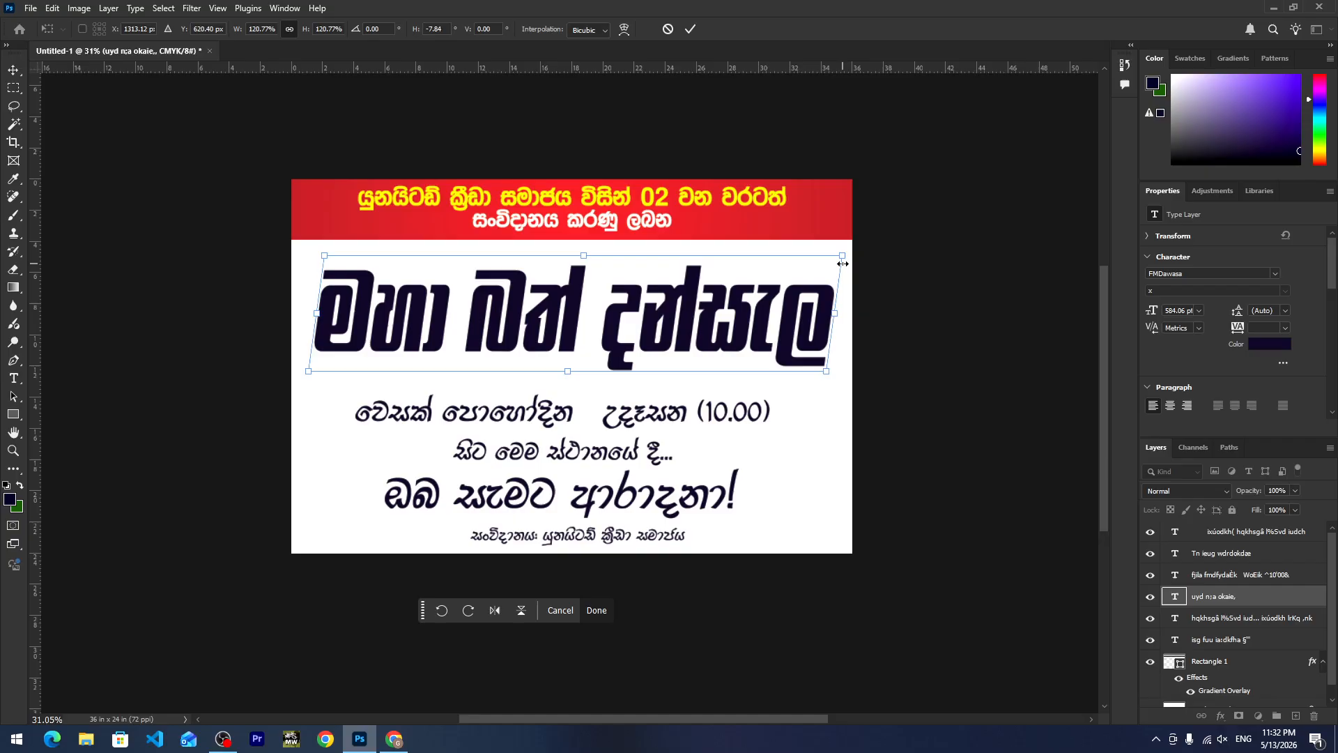
{"action": "key", "text": "Return"}
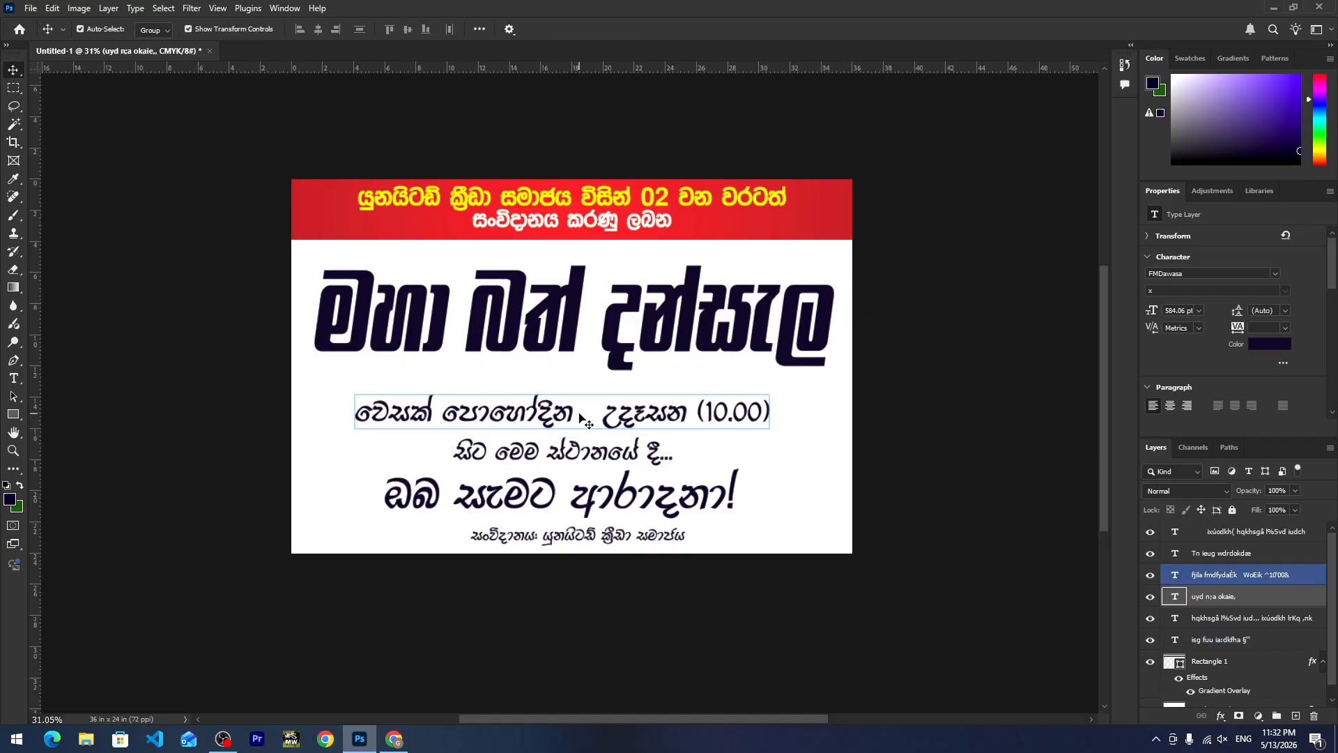
{"action": "left_click_drag", "start_coordinate": [608, 336], "coordinate": [610, 343]}
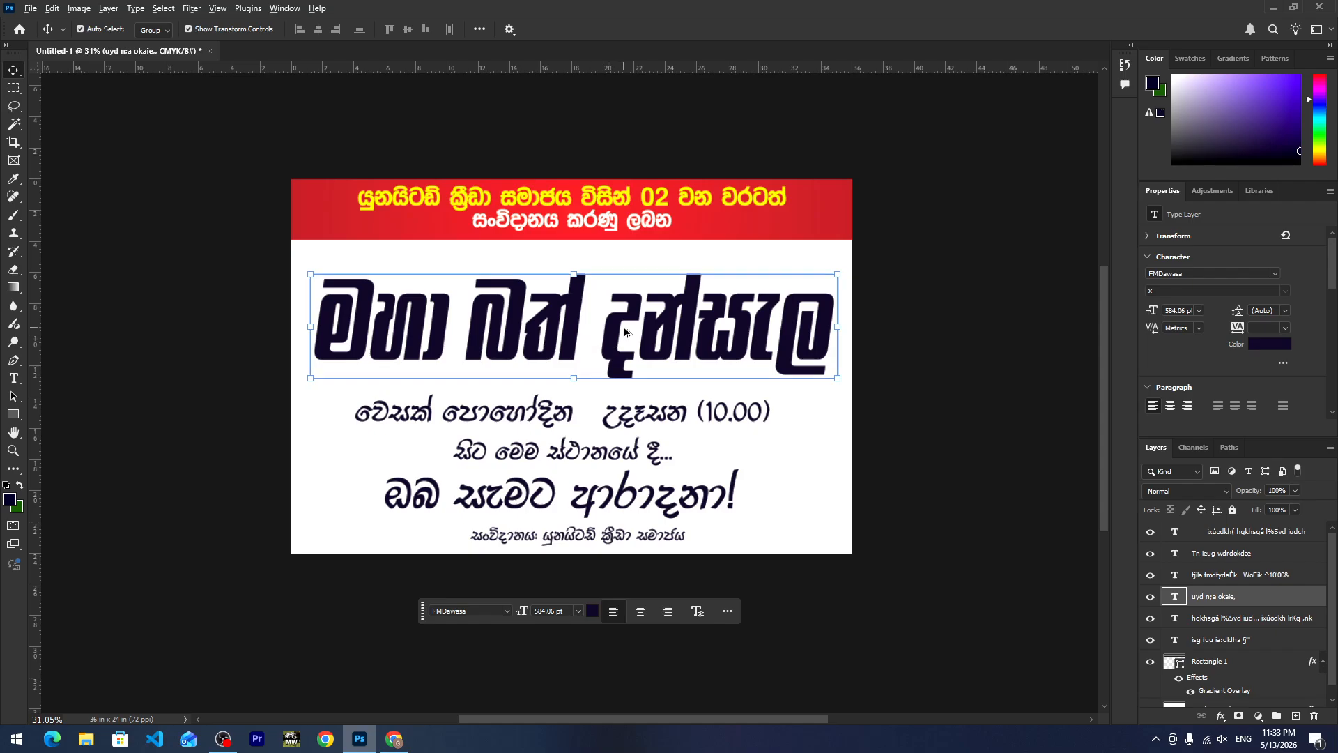
{"action": "scroll", "coordinate": [609, 340], "scroll_direction": "up", "scroll_amount": 2}
{"action": "scroll", "coordinate": [680, 328], "scroll_direction": "down", "scroll_amount": 2}
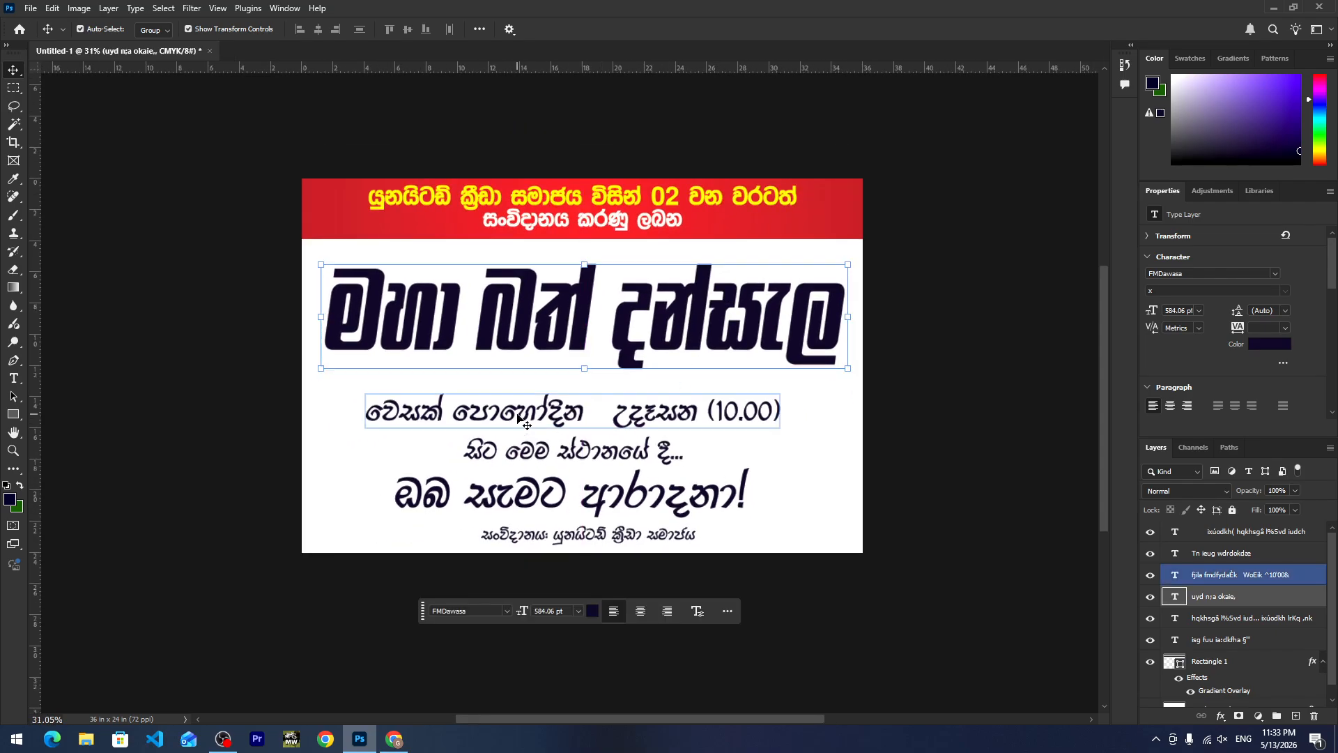
Move the වෙසක් පොහෝදින line up about 6 in onto the title and draw a 26.69 x 2.78 in rectangle just below the title.
{"action": "left_click_drag", "start_coordinate": [525, 417], "coordinate": [536, 321]}
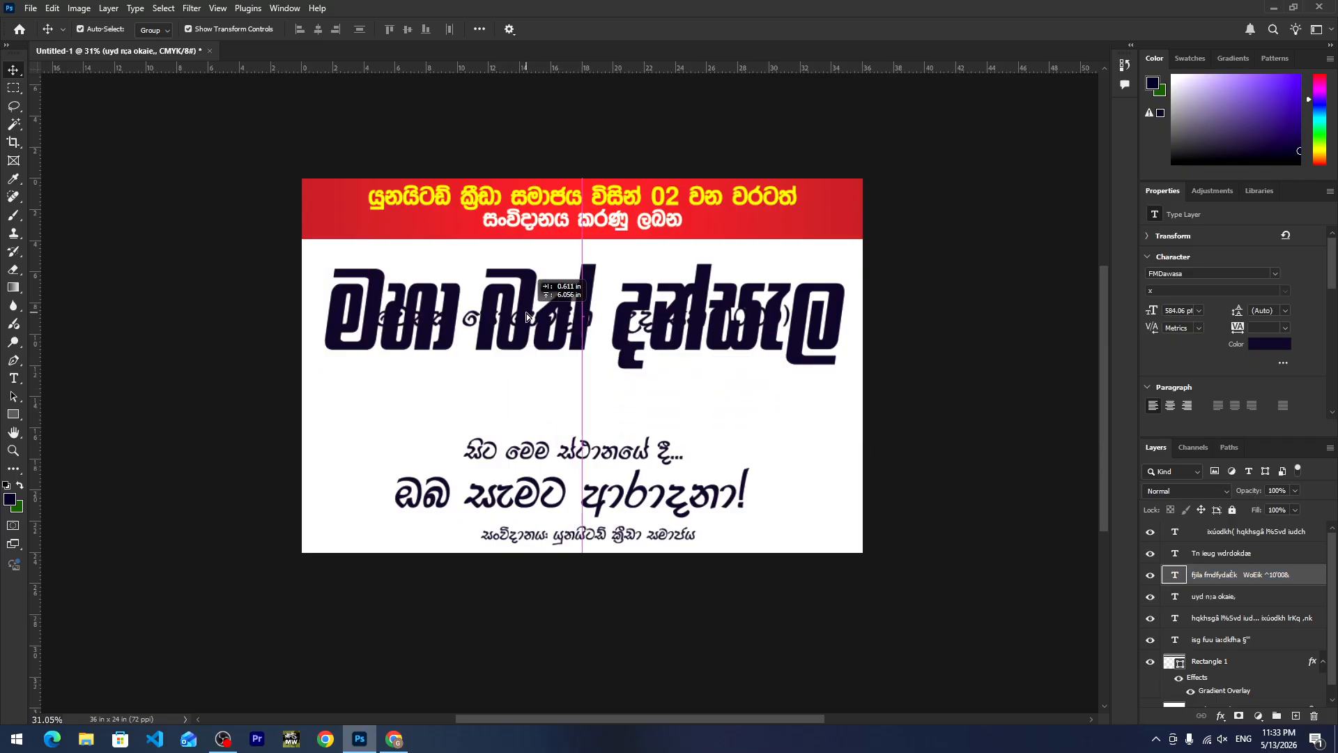
{"action": "left_click", "coordinate": [14, 416]}
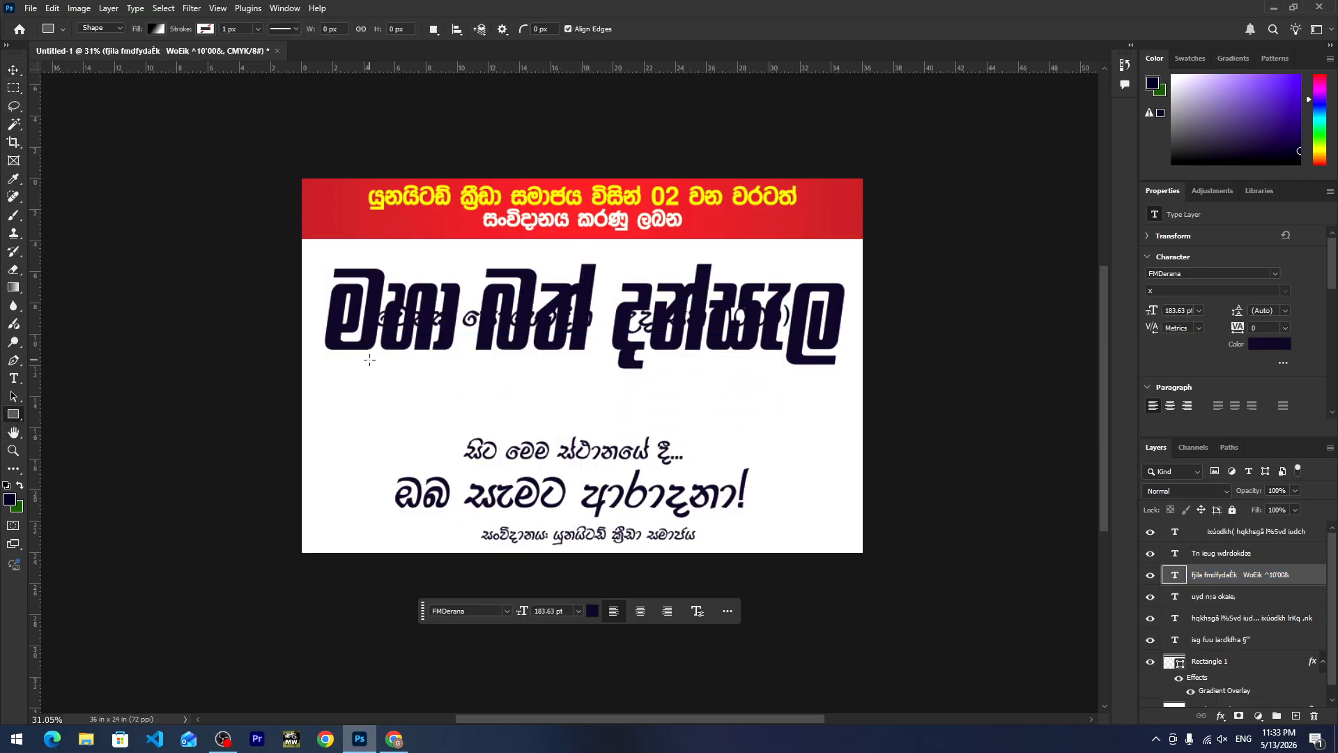
{"action": "mouse_move", "coordinate": [365, 358]}
{"action": "left_mouse_down"}
{"action": "mouse_move", "coordinate": [498, 388]}
{"action": "mouse_move", "coordinate": [782, 400]}
{"action": "left_mouse_up"}
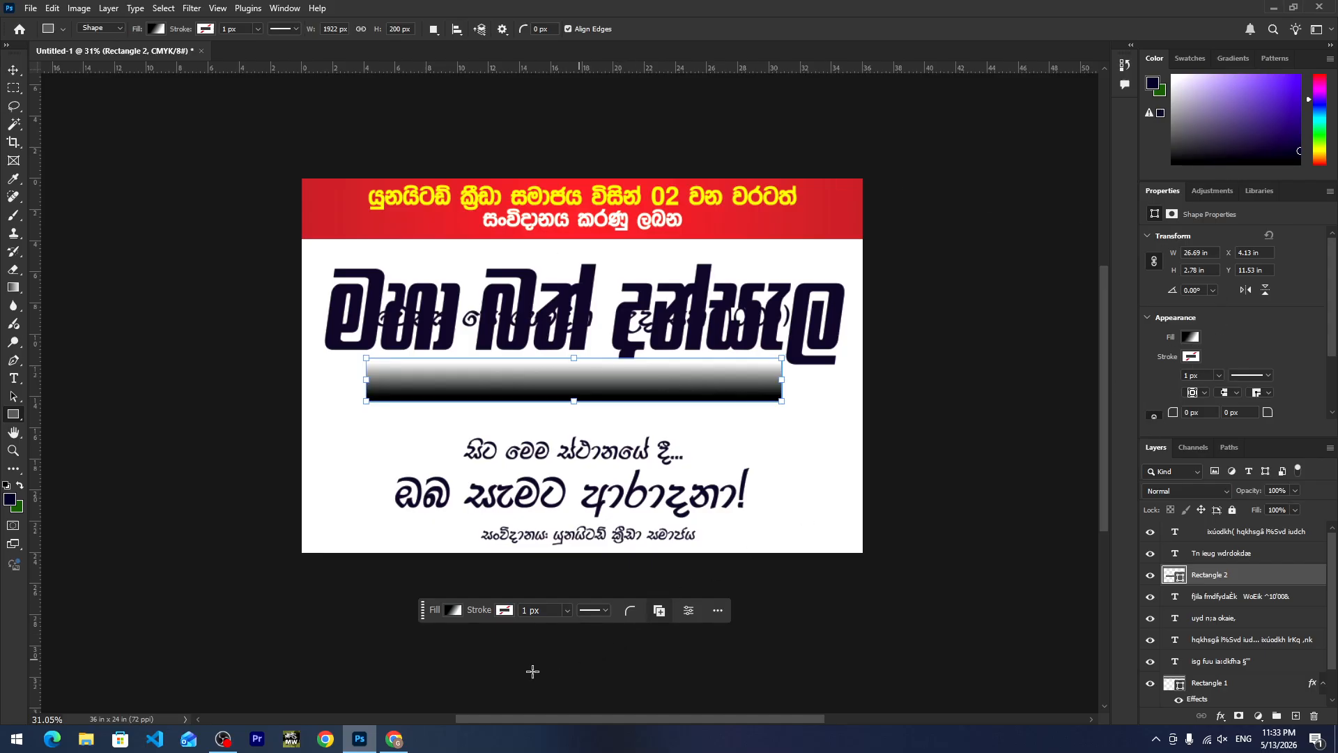
Fill the rectangle below the title with a yellow gradient preset.
{"action": "left_click", "coordinate": [454, 611]}
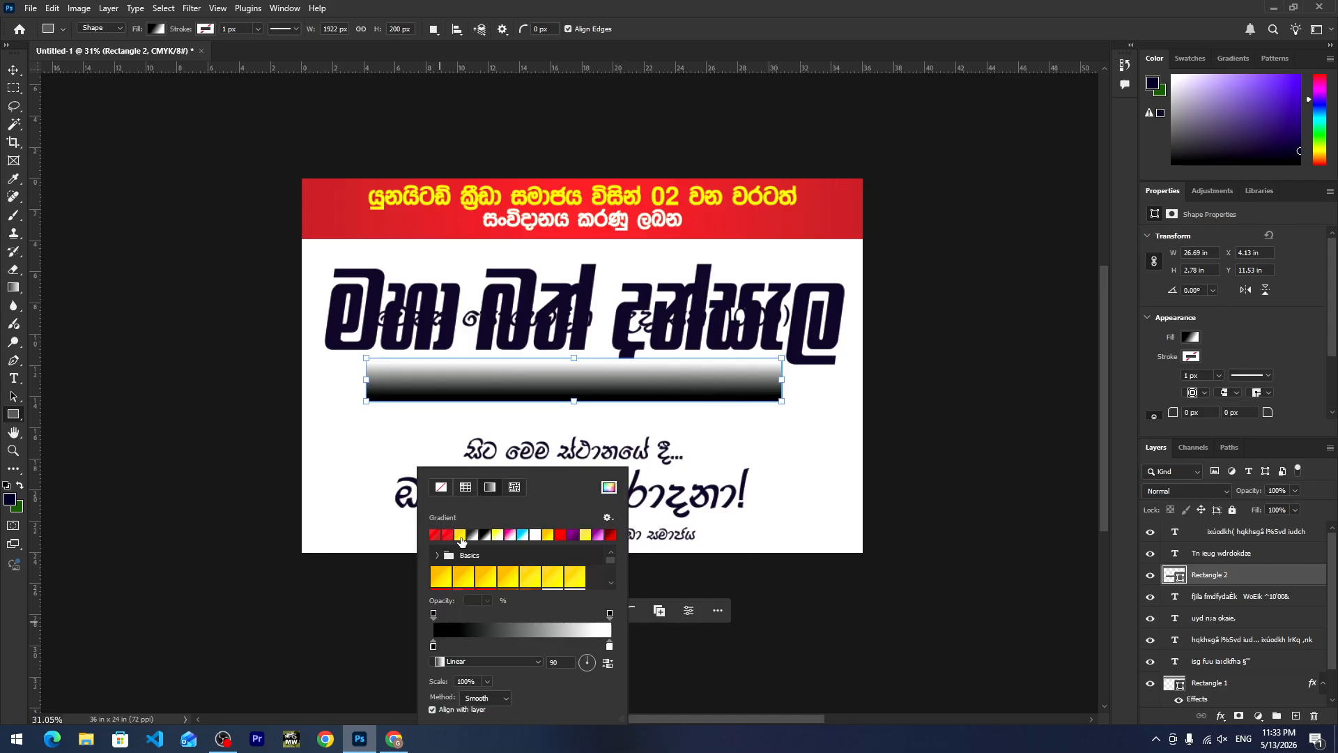
{"action": "left_click", "coordinate": [461, 575]}
{"action": "key", "text": "v"}
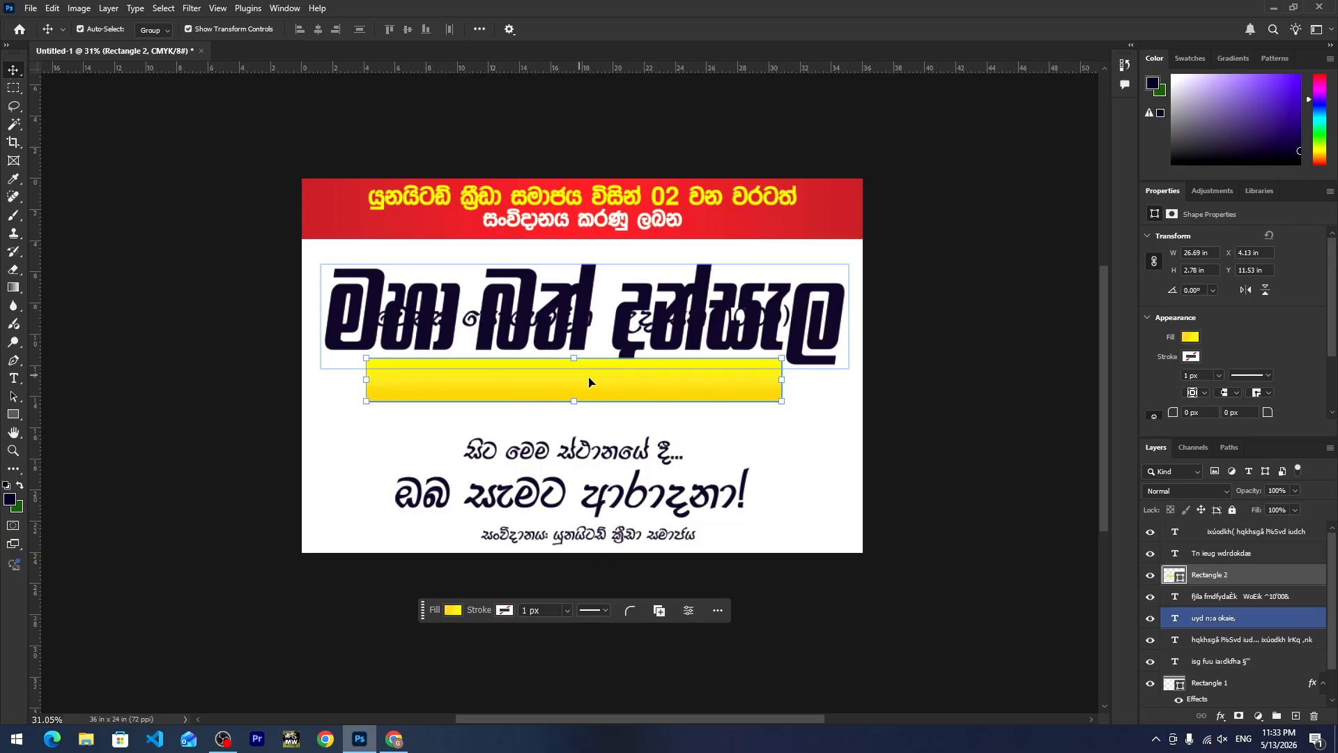
Send the yellow rectangle to the back of the layer stack so it lies behind the title.
{"action": "right_click", "coordinate": [551, 380]}
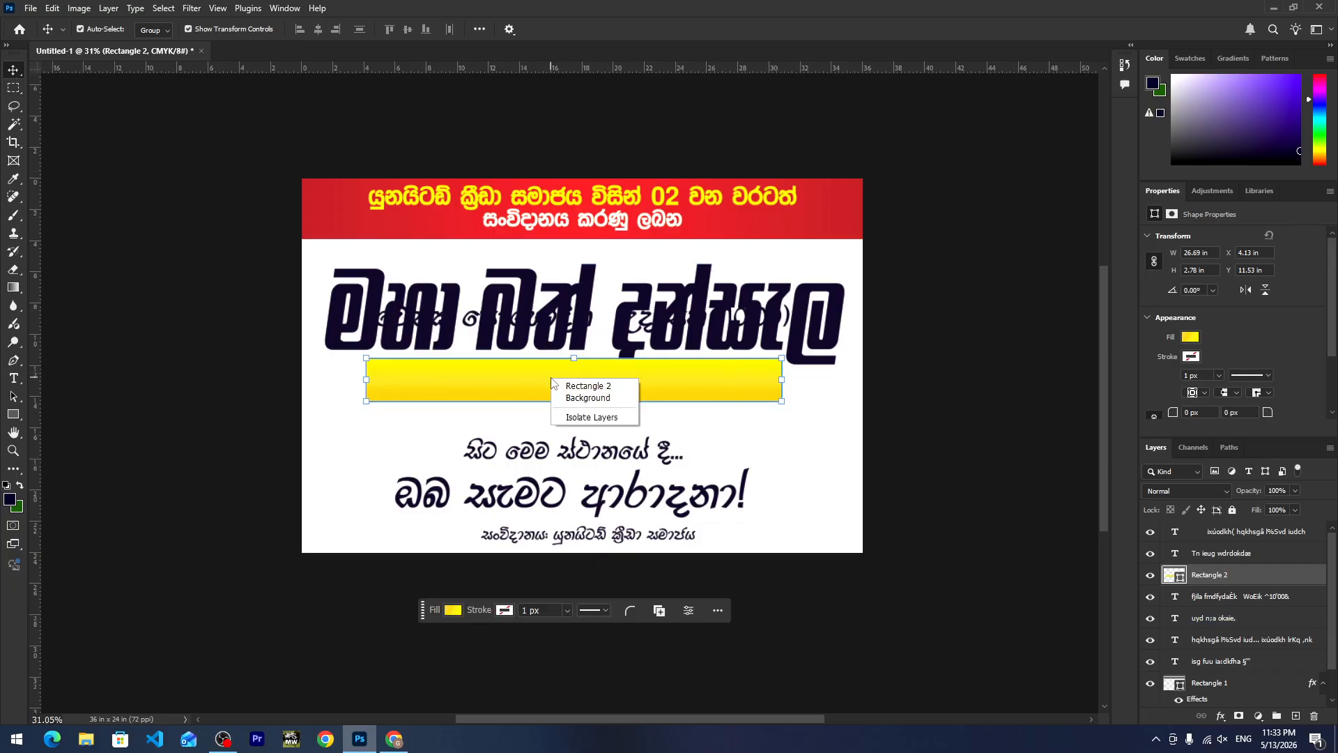
{"action": "left_click", "coordinate": [538, 382]}
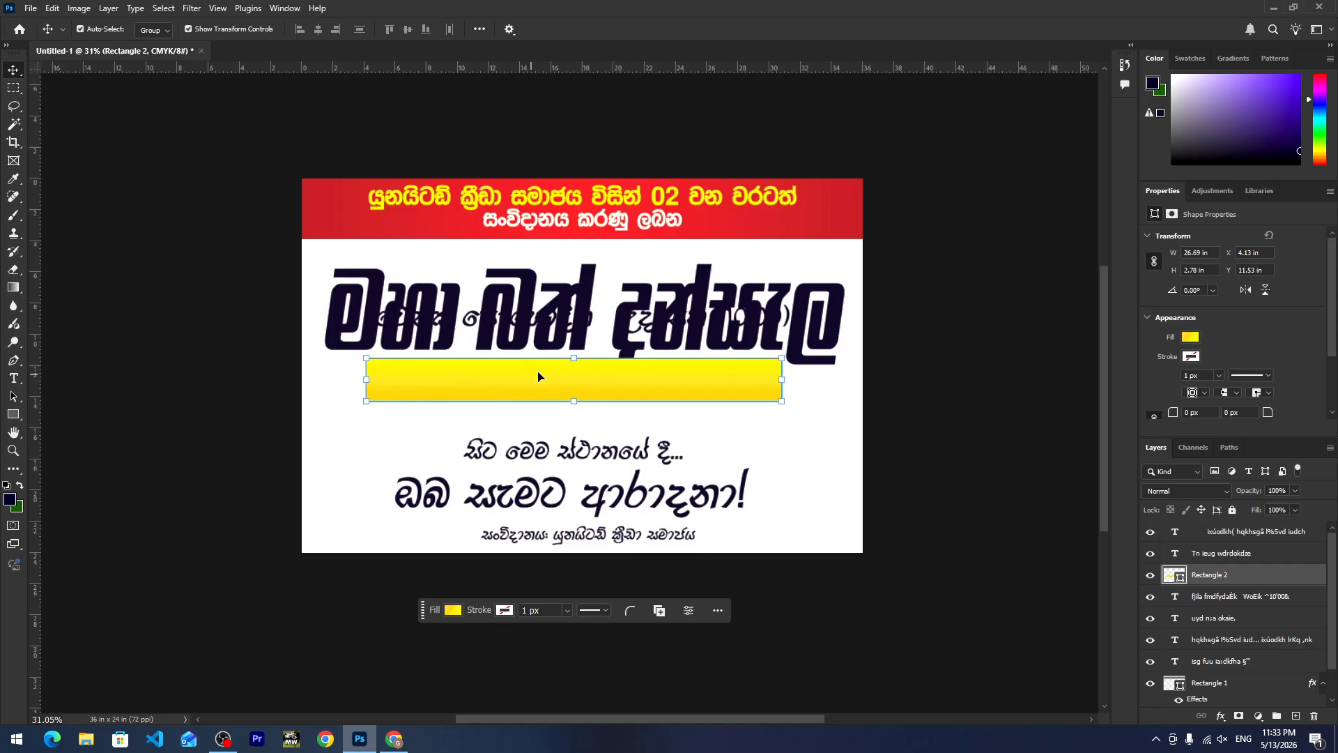
{"action": "left_click", "coordinate": [110, 9]}
{"action": "mouse_move", "coordinate": [210, 402]}
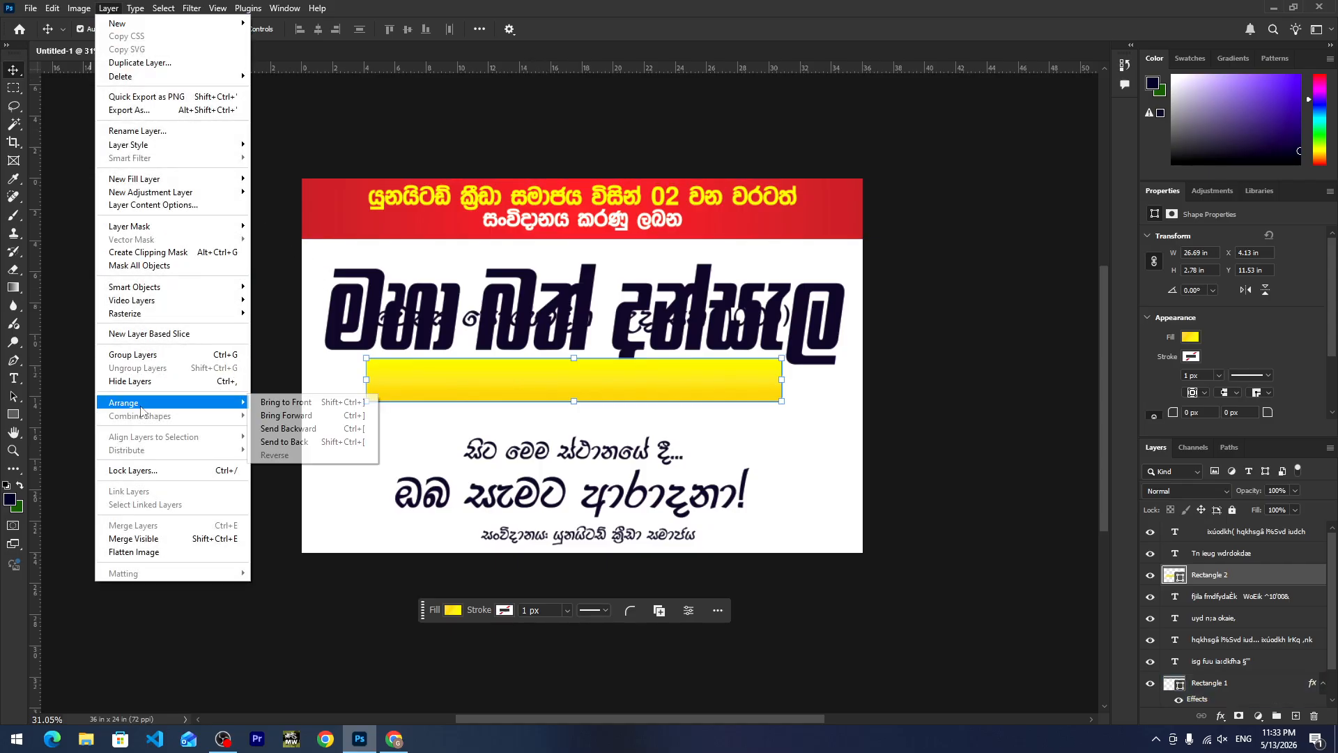
{"action": "left_click", "coordinate": [286, 442]}
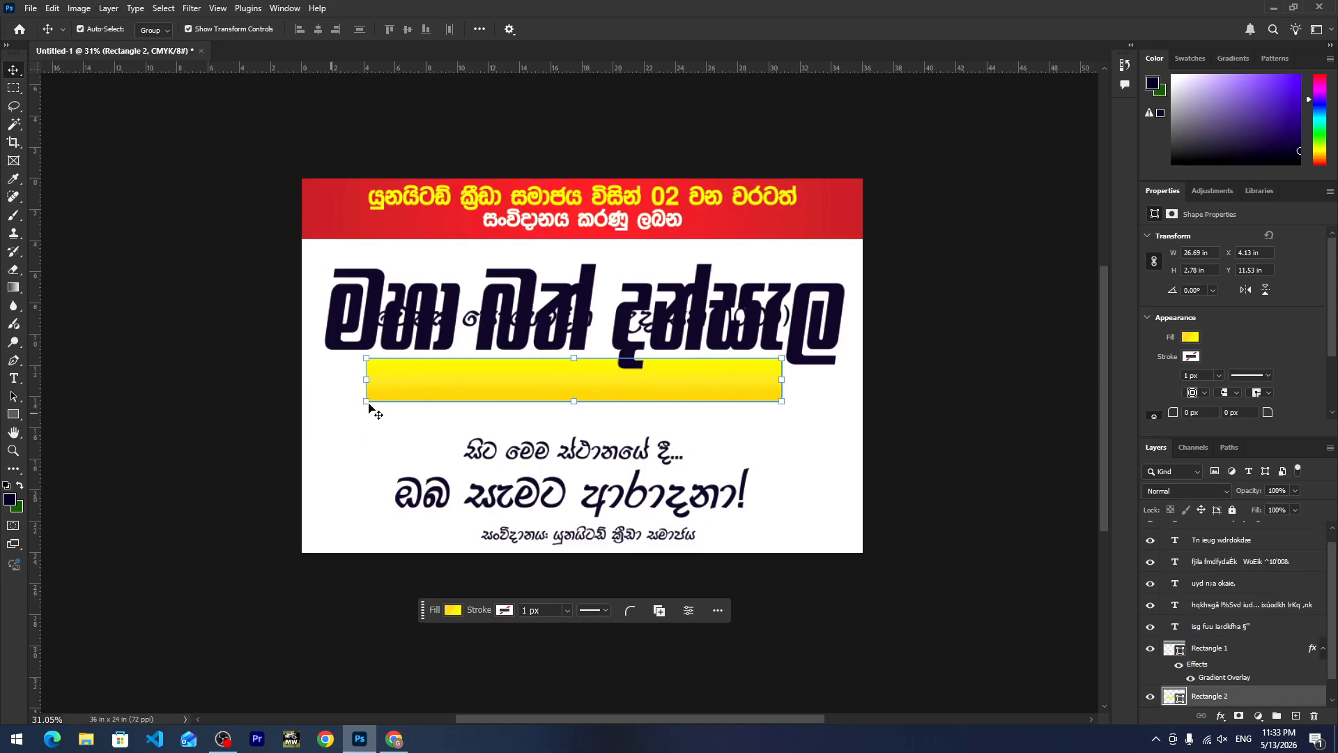
Move the title slightly down, about 0.3 in, over the upper edge of the yellow bar.
{"action": "left_click", "coordinate": [729, 403]}
{"action": "left_click", "coordinate": [760, 319]}
{"action": "left_click_drag", "start_coordinate": [803, 295], "coordinate": [806, 301]}
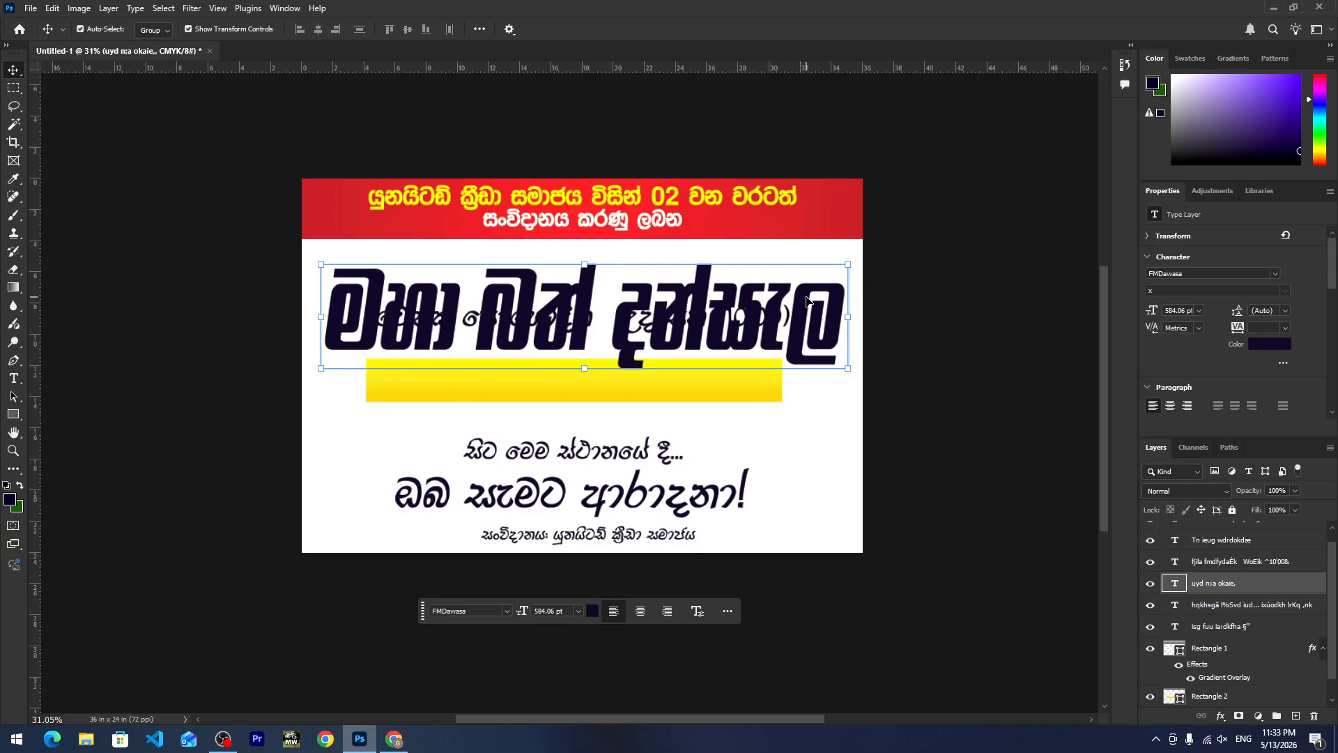
Bring the වෙසක් පොහෝදින date line to the front and move it down about 4 in onto the yellow bar.
{"action": "right_click", "coordinate": [538, 327]}
{"action": "left_click", "coordinate": [588, 330]}
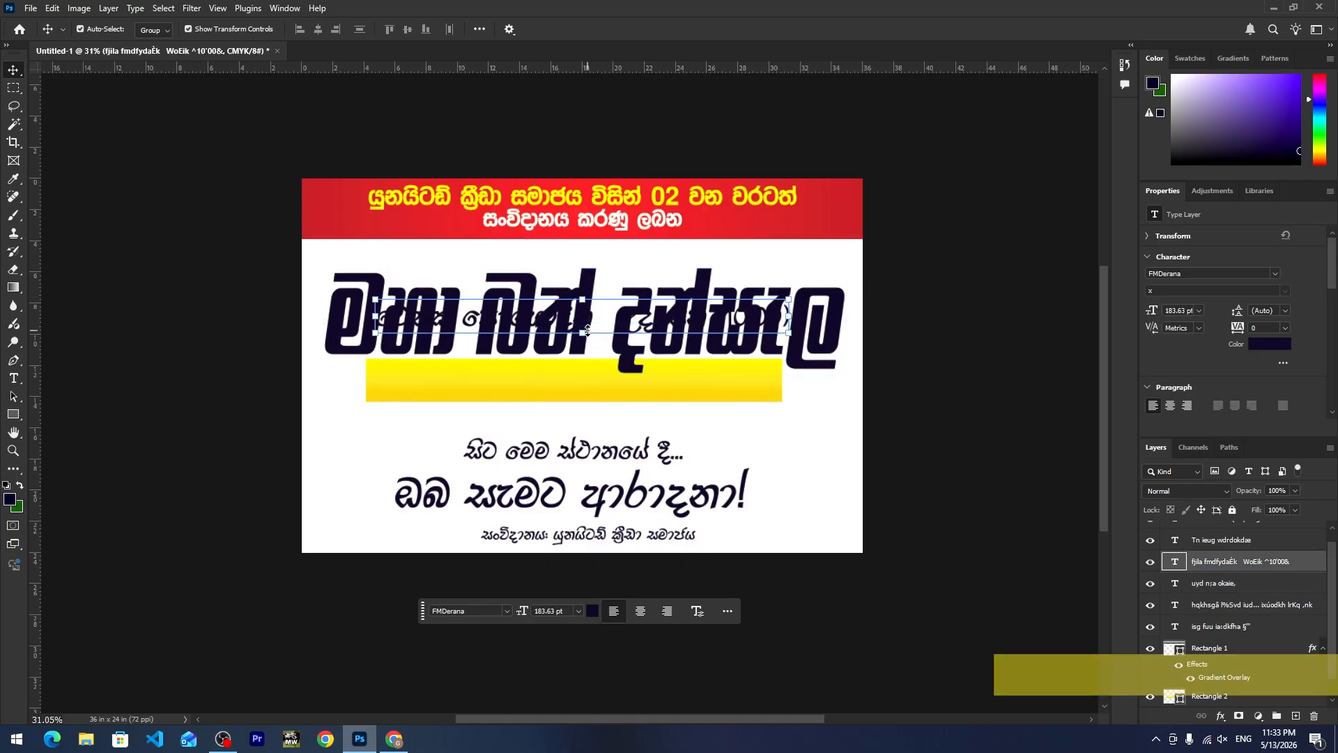
{"action": "key", "text": "ctrl+shift+bracketright"}
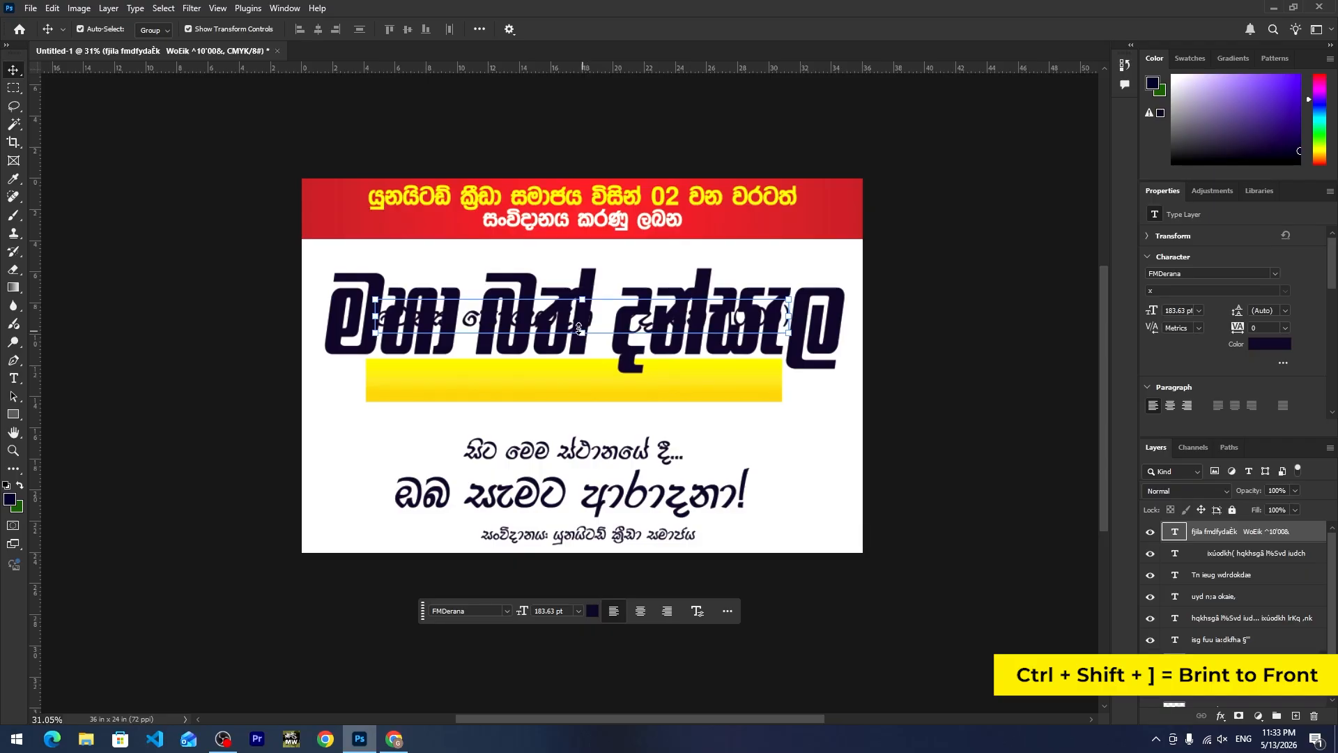
{"action": "left_click_drag", "start_coordinate": [574, 322], "coordinate": [574, 382]}
Change the whole date line's font to FMSamantha.
{"action": "double_click", "coordinate": [574, 382]}
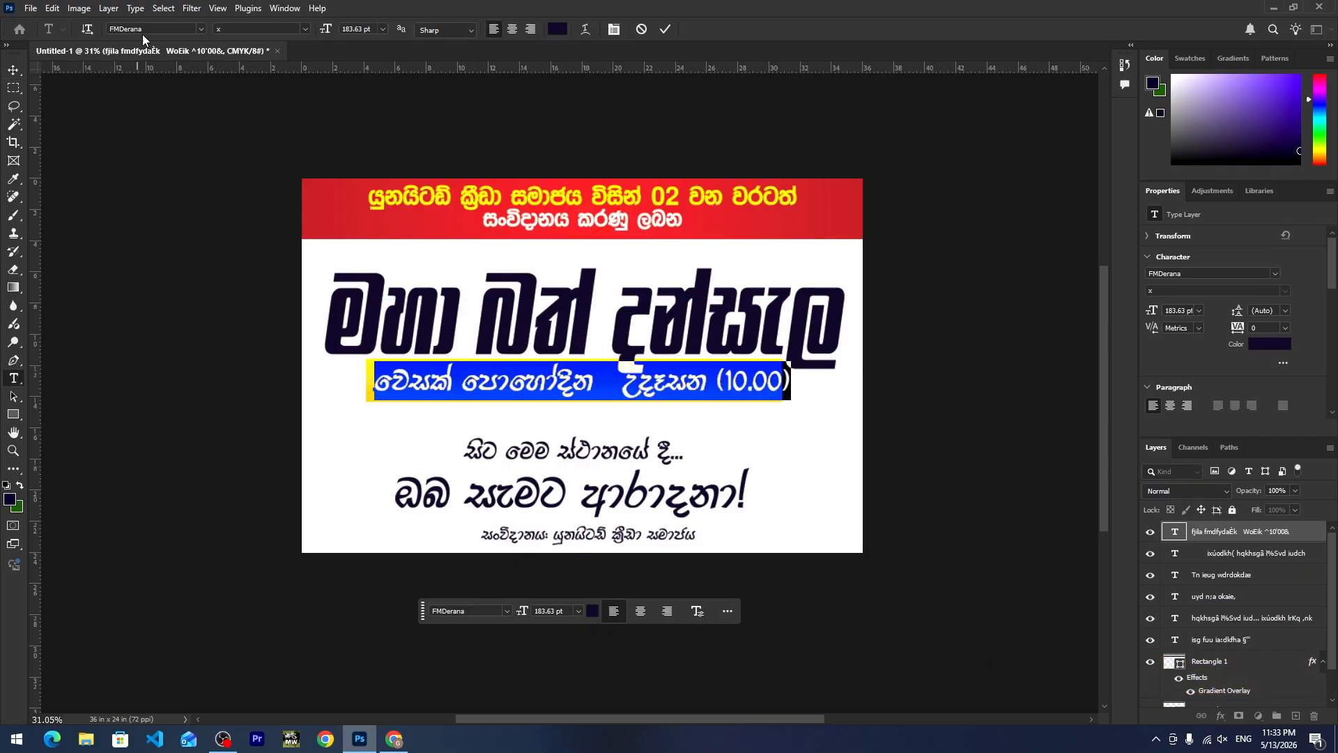
{"action": "type", "text": "f"}
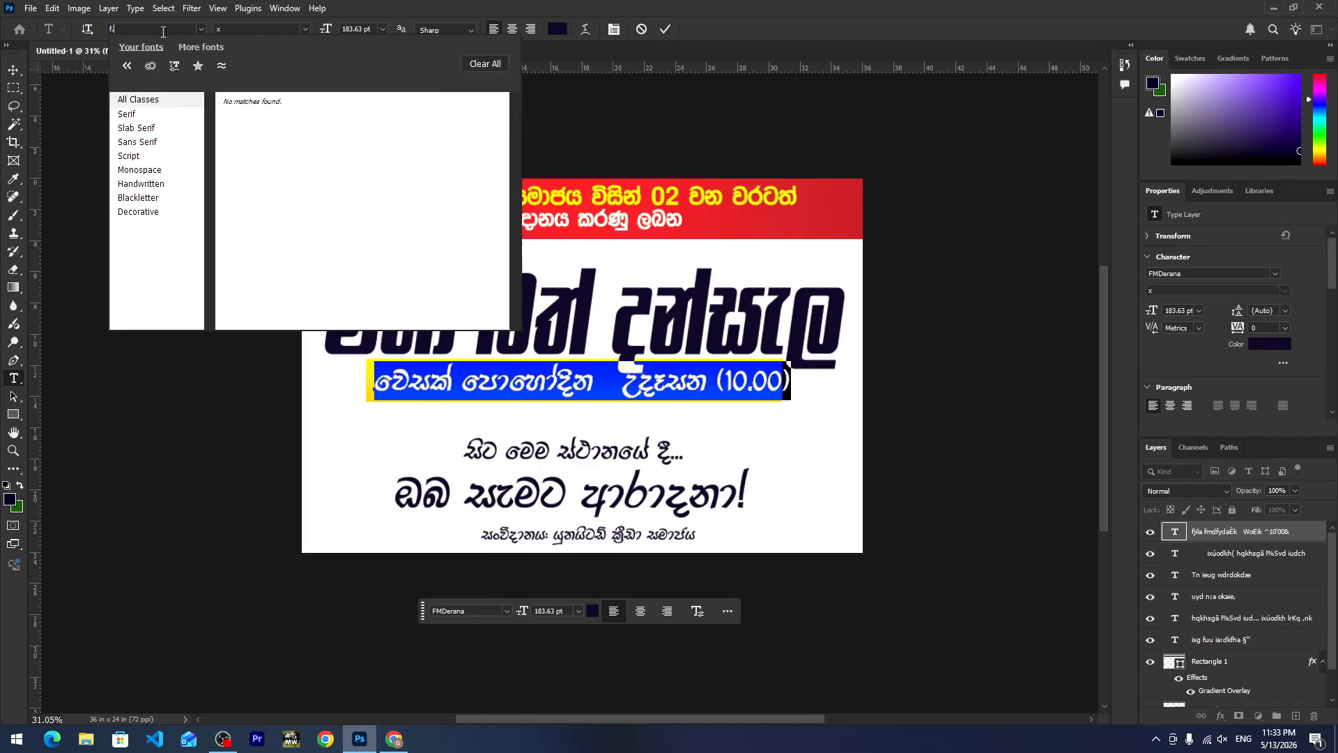
{"action": "type", "text": "ms"}
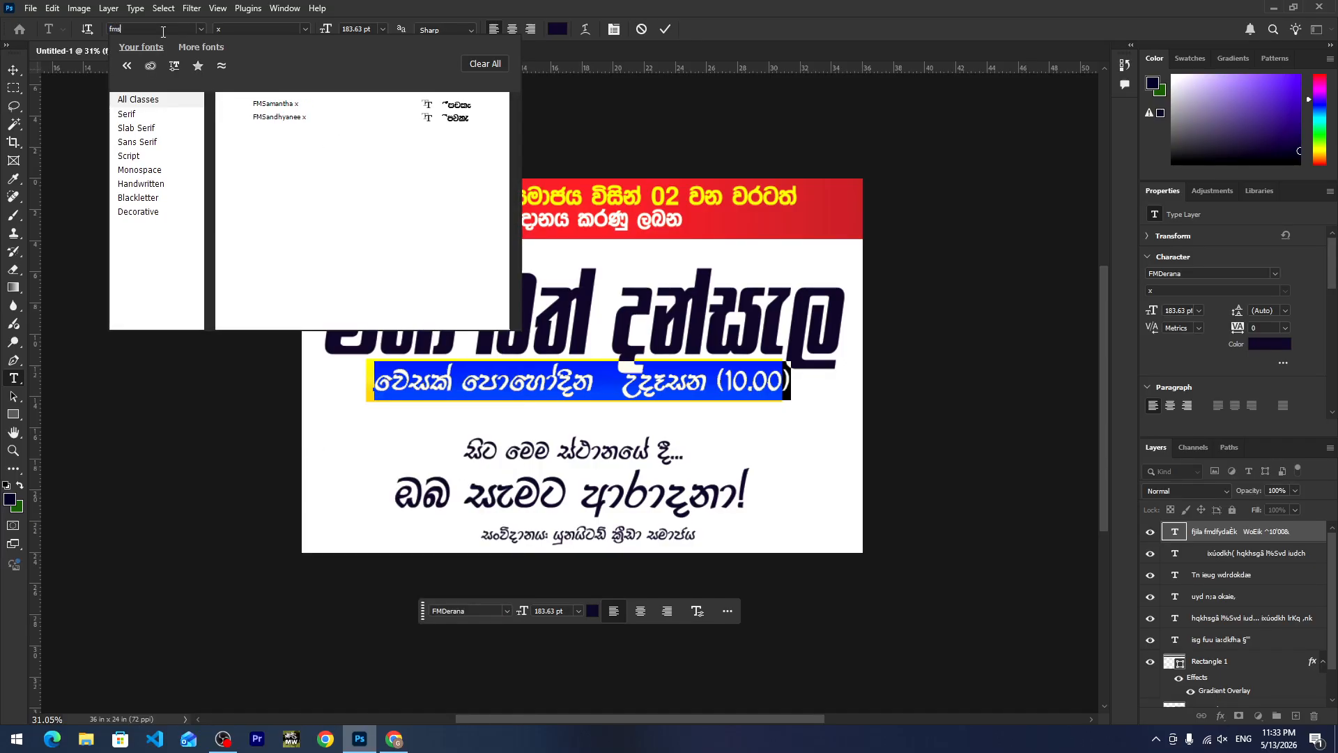
{"action": "key", "text": "Down"}
{"action": "key", "text": "Return"}
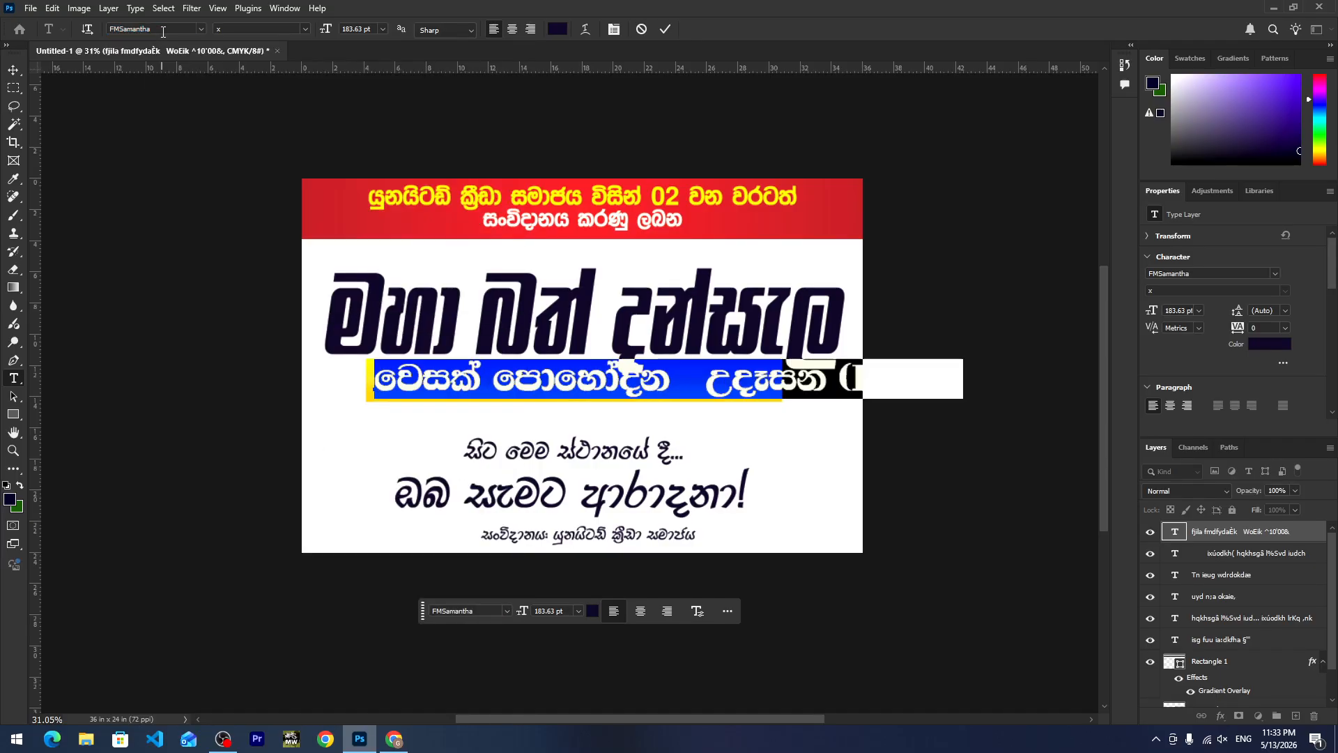
{"action": "left_click", "coordinate": [13, 70]}
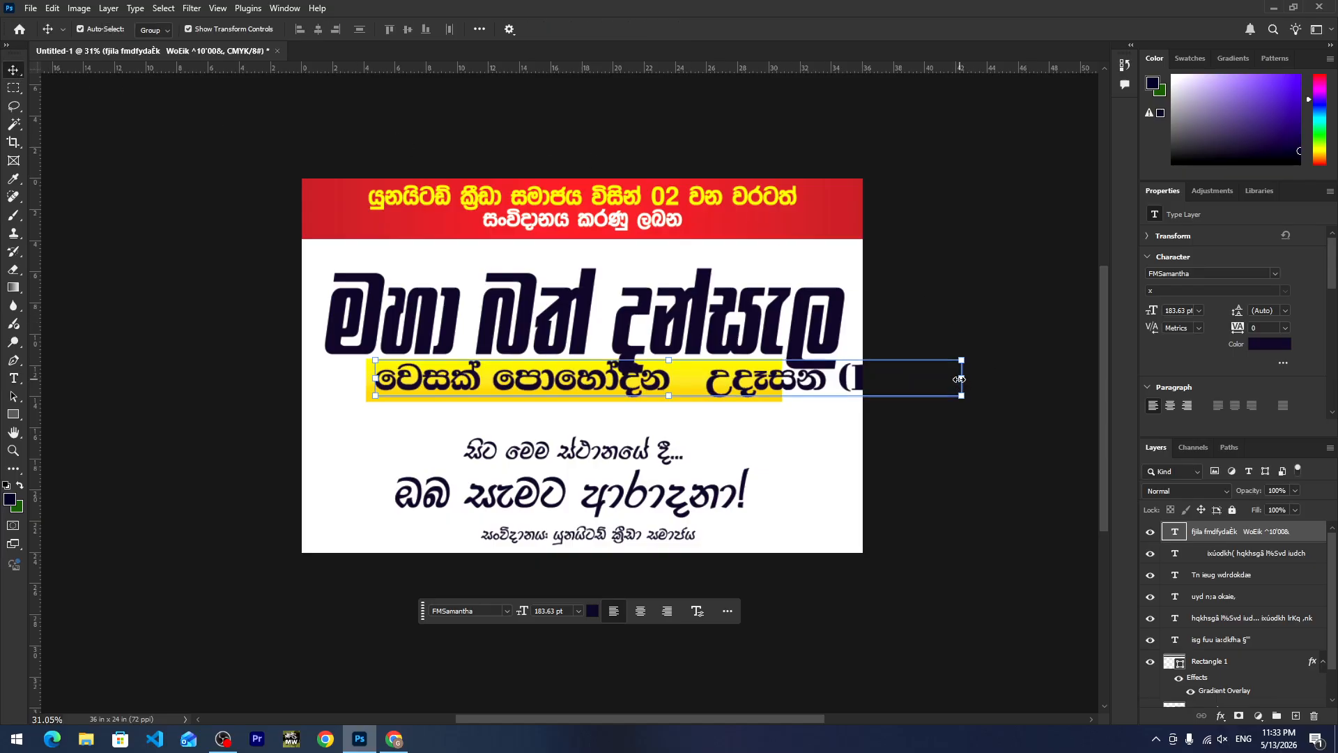
Scale the date line down proportionally to 122.3 pt so it fits within the yellow bar, and apply the transform.
{"action": "left_click_drag", "start_coordinate": [961, 378], "coordinate": [771, 402]}
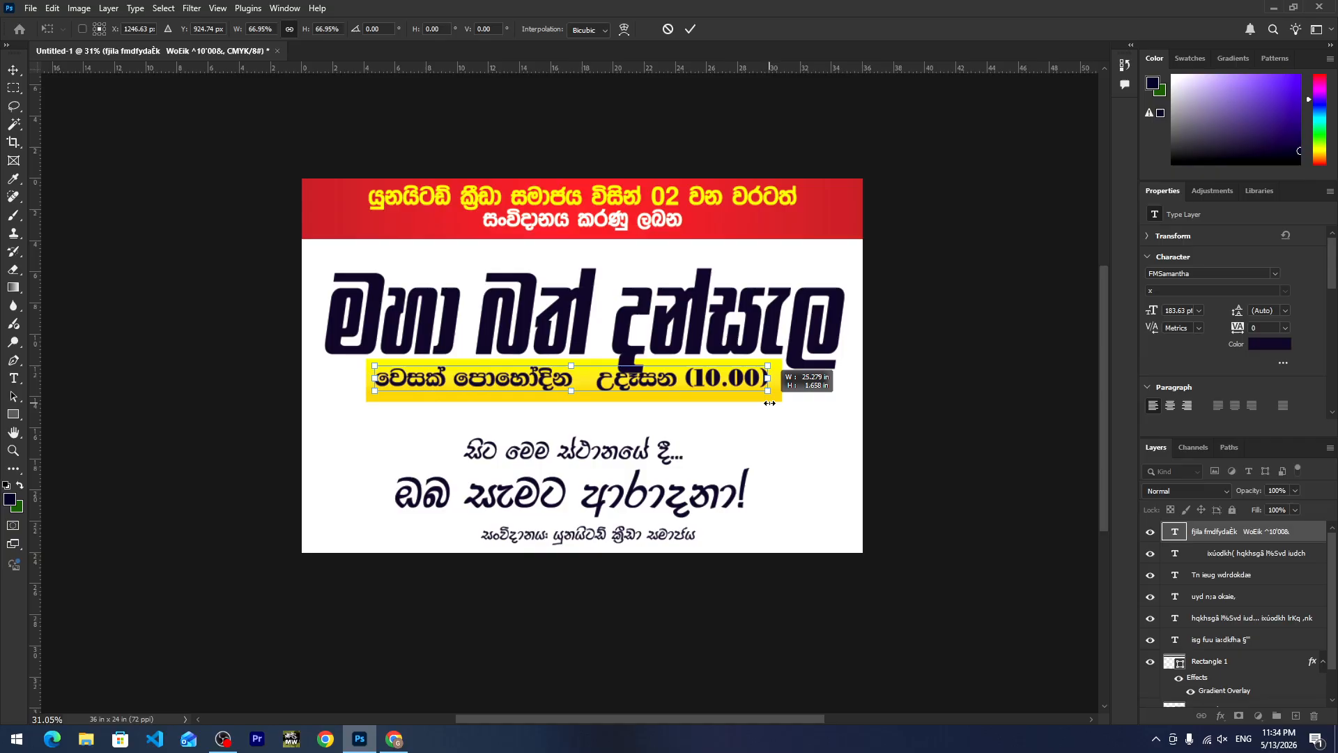
{"action": "left_click_drag", "start_coordinate": [769, 403], "coordinate": [766, 391]}
{"action": "key", "text": "Return"}
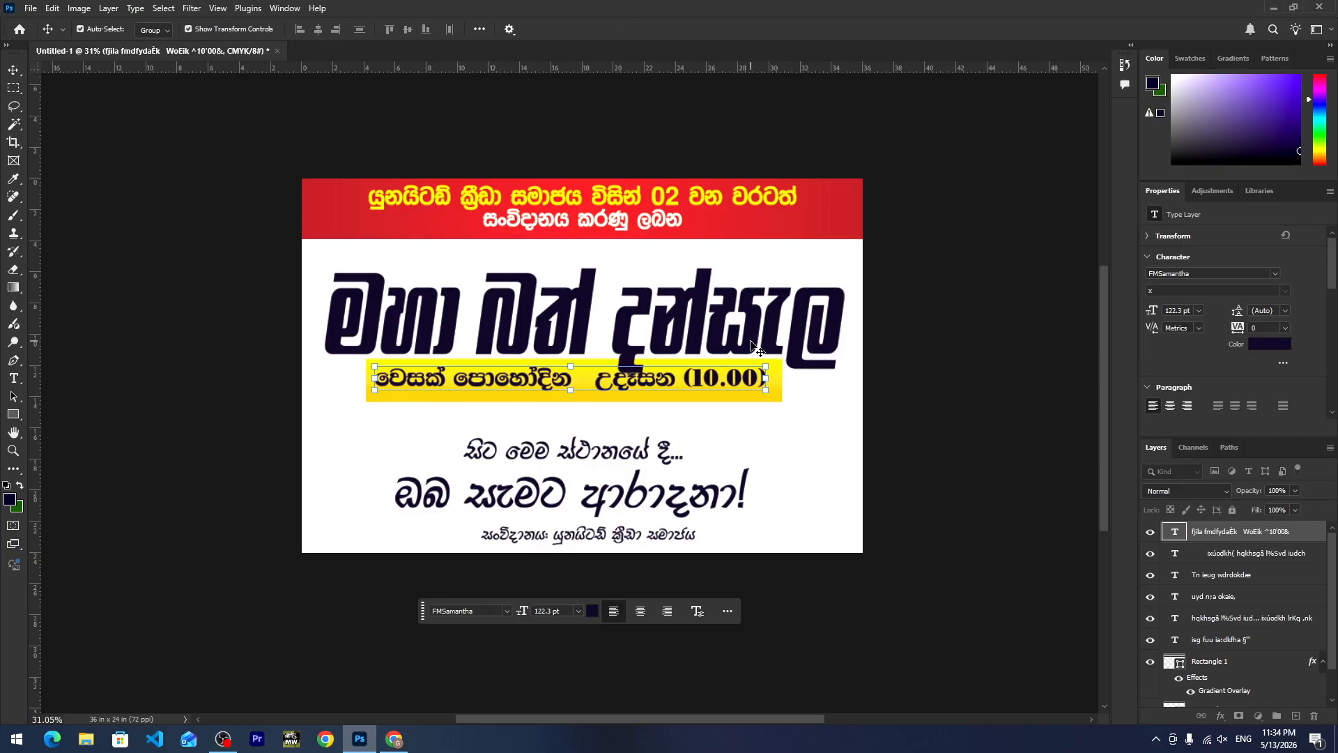
Nudge the date line slightly down and to the right to center it on the yellow bar.
{"action": "scroll", "coordinate": [687, 369], "scroll_direction": "left", "scroll_amount": 2}
{"action": "scroll", "coordinate": [680, 375], "scroll_direction": "up", "scroll_amount": 4}
{"action": "scroll", "coordinate": [674, 390], "scroll_direction": "up", "scroll_amount": 1}
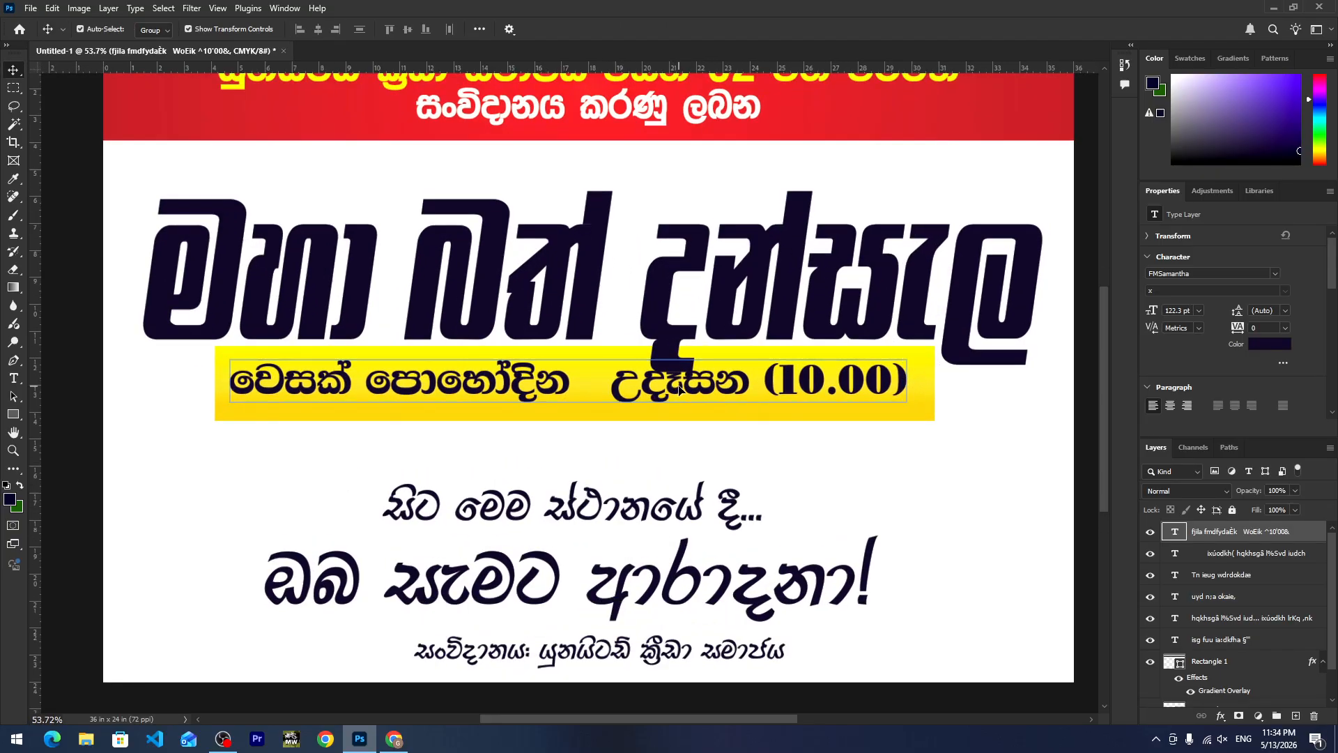
{"action": "key", "text": "shift+Down"}
{"action": "key", "text": "shift+Right"}
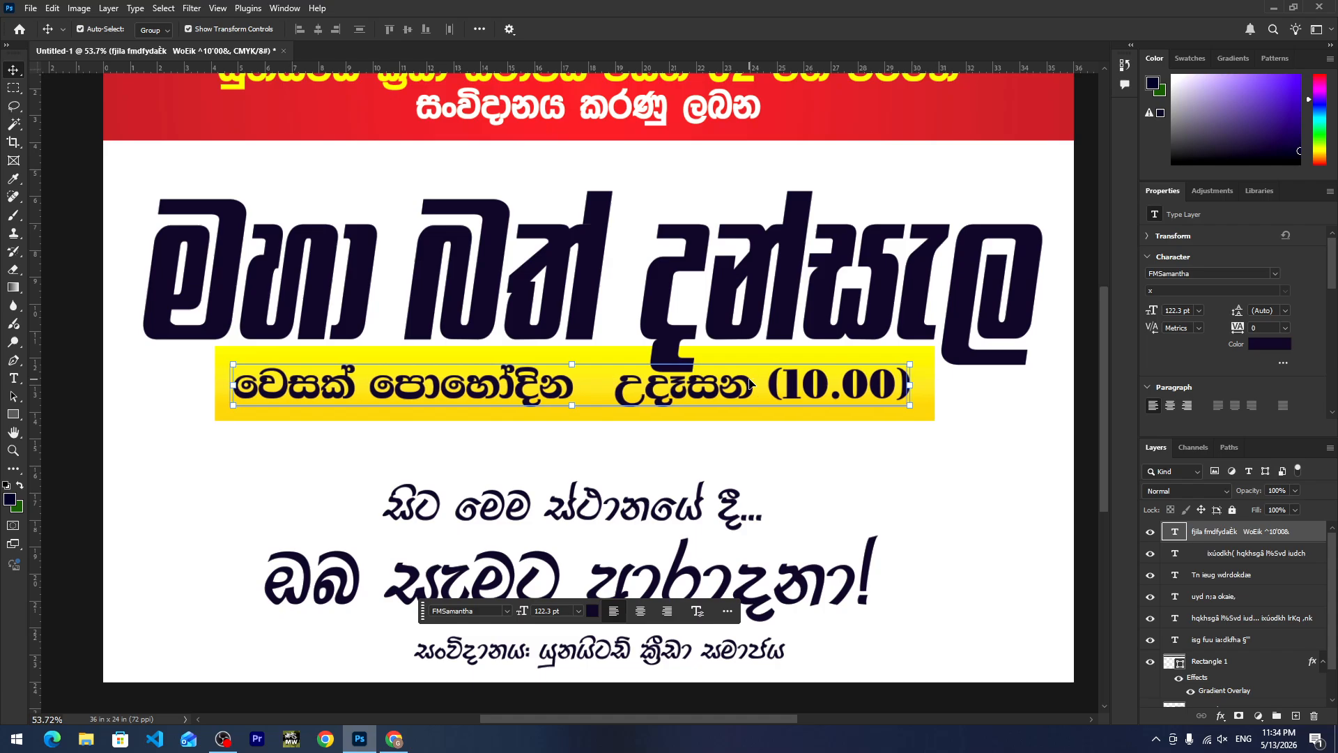
{"action": "key", "text": "Right"}
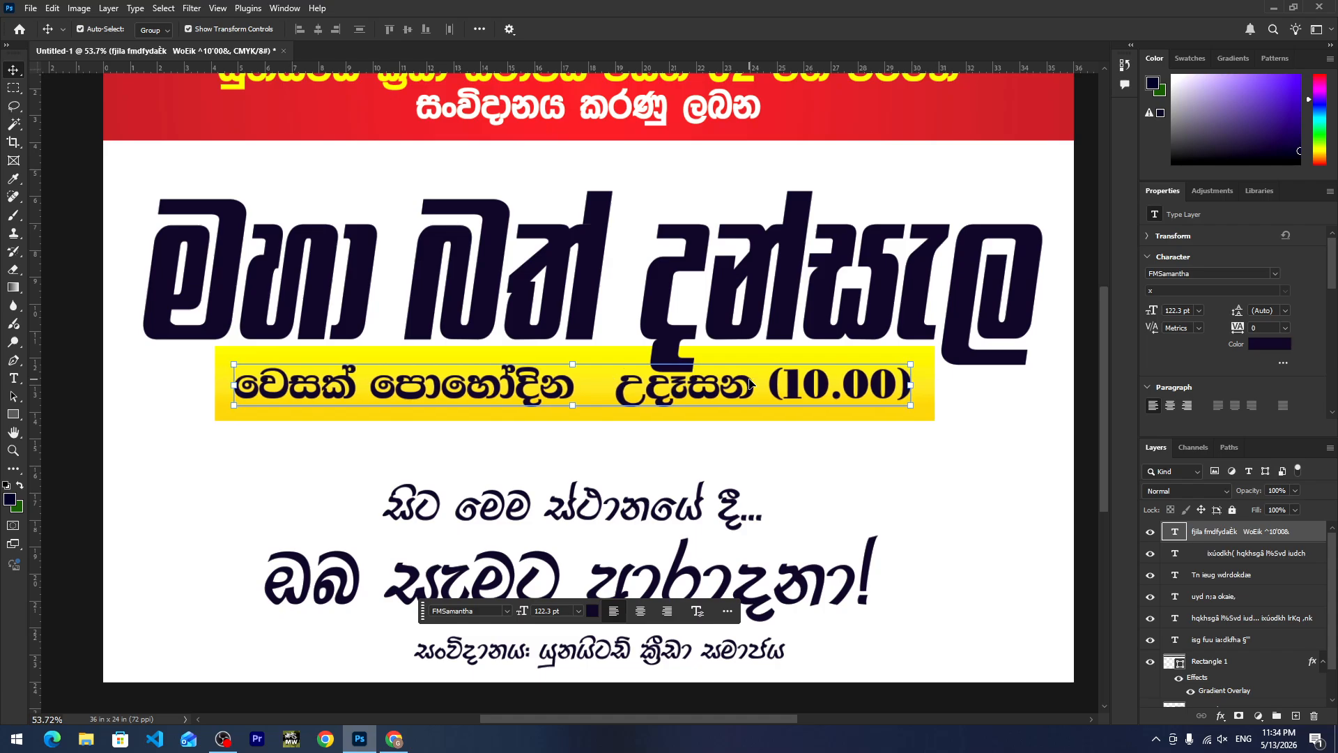
{"action": "key", "text": "Up"}
{"action": "key", "text": "Up"}
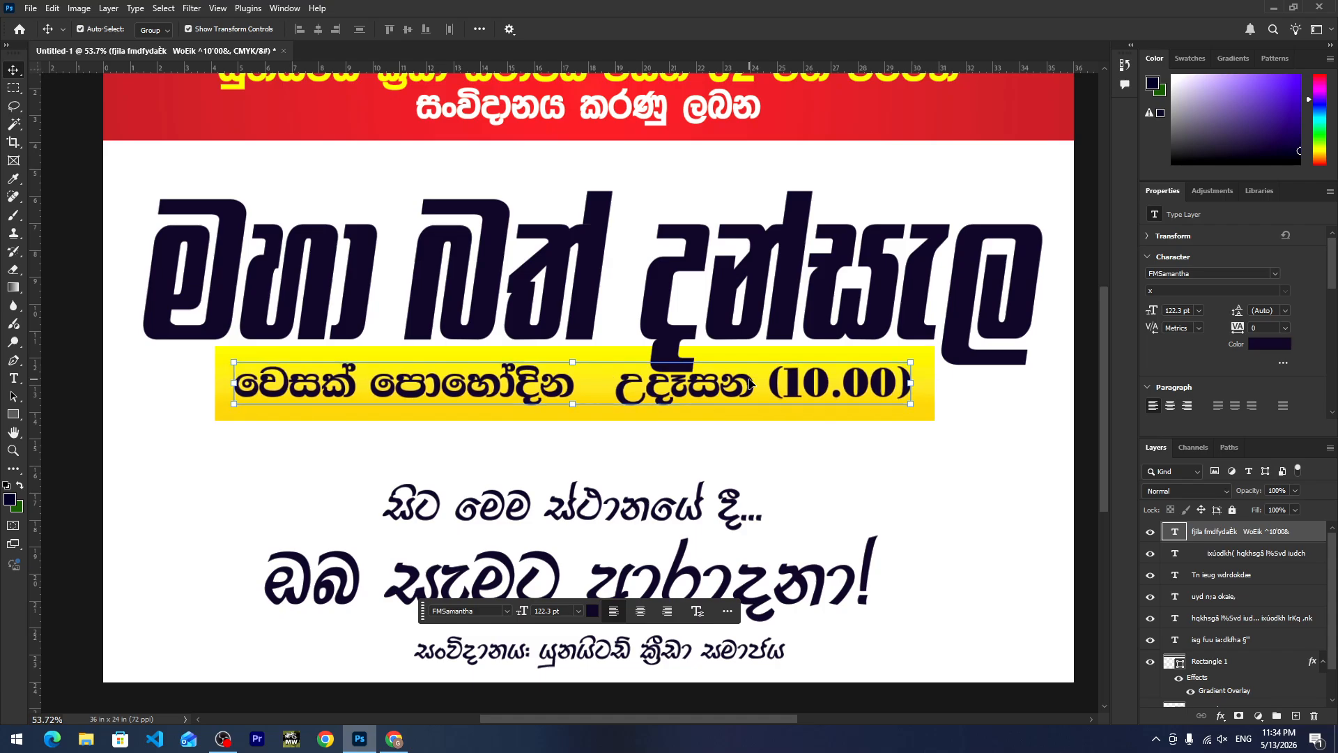
Nudge the title up by a few pixels and deselect it.
{"action": "left_click", "coordinate": [926, 237]}
{"action": "key", "text": "Up"}
{"action": "key", "text": "Up"}
{"action": "key", "text": "Up"}
{"action": "key", "text": "Up"}
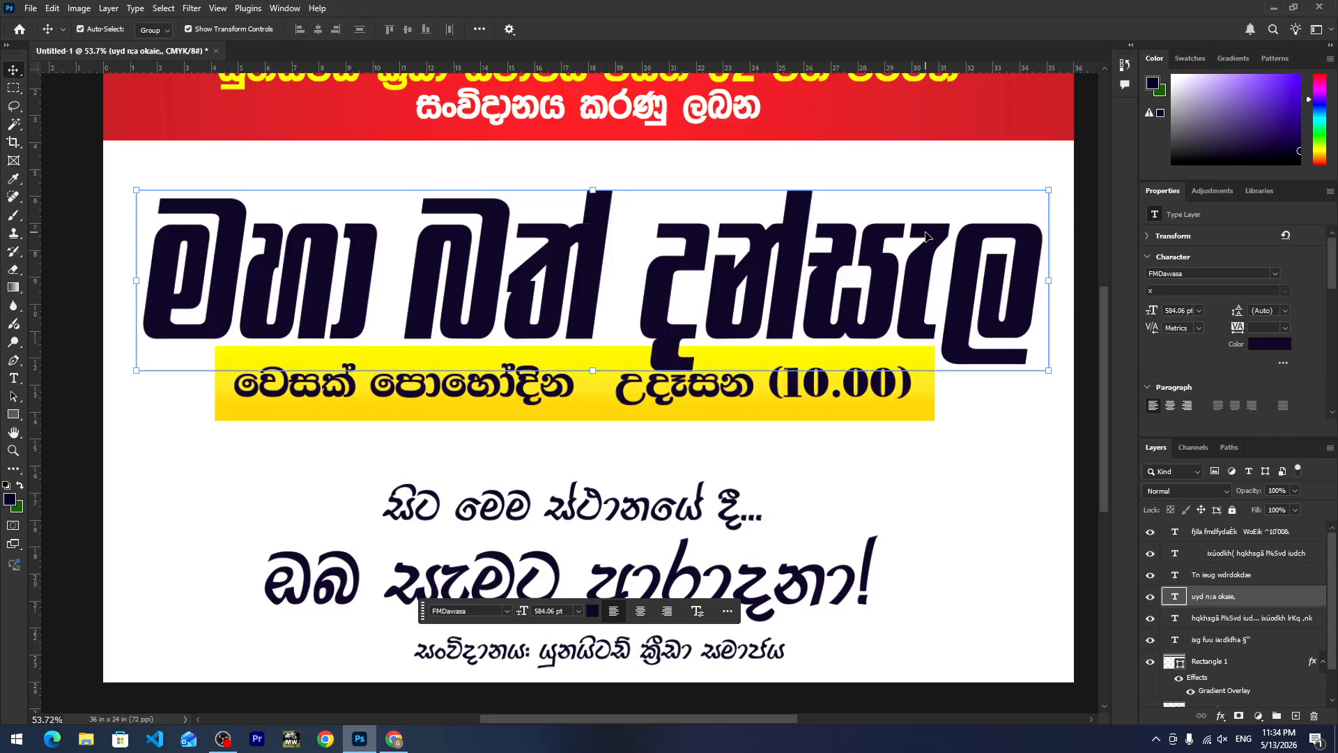
{"action": "left_click", "coordinate": [844, 468]}
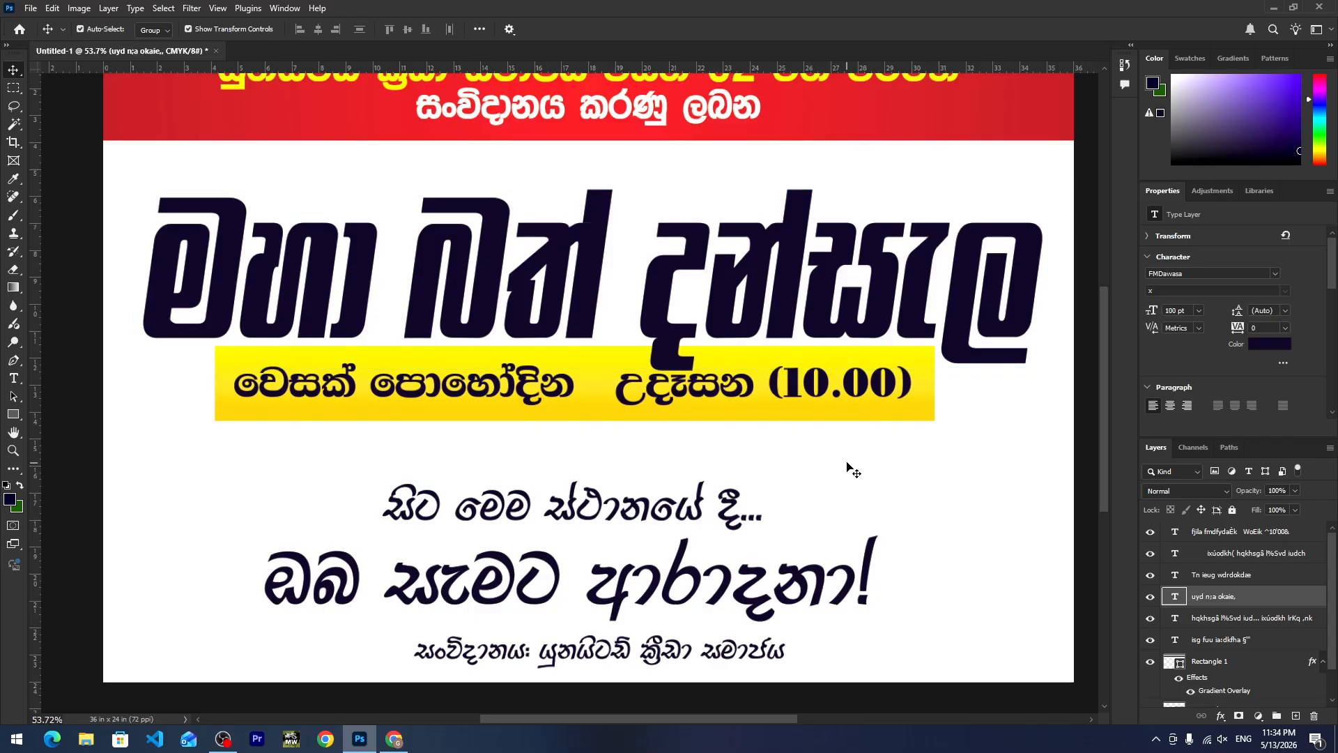
Set the සිට මෙම ස්ථානයේ දී... line in FMSandhyanee and move it up to just below the yellow bar.
{"action": "scroll", "coordinate": [773, 461], "scroll_direction": "down", "scroll_amount": 4}
{"action": "scroll", "coordinate": [754, 453], "scroll_direction": "up", "scroll_amount": 3}
{"action": "left_click", "coordinate": [753, 501]}
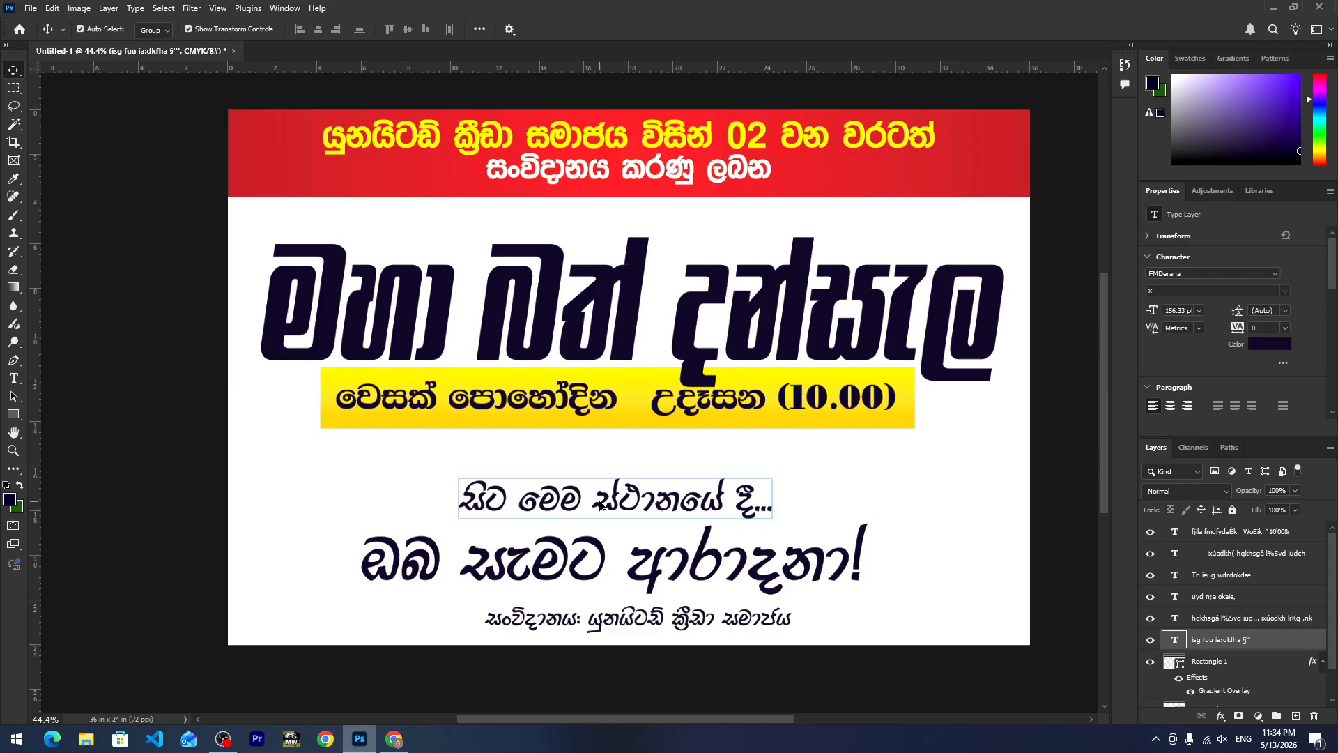
{"action": "double_click", "coordinate": [600, 503]}
{"action": "left_click", "coordinate": [177, 26]}
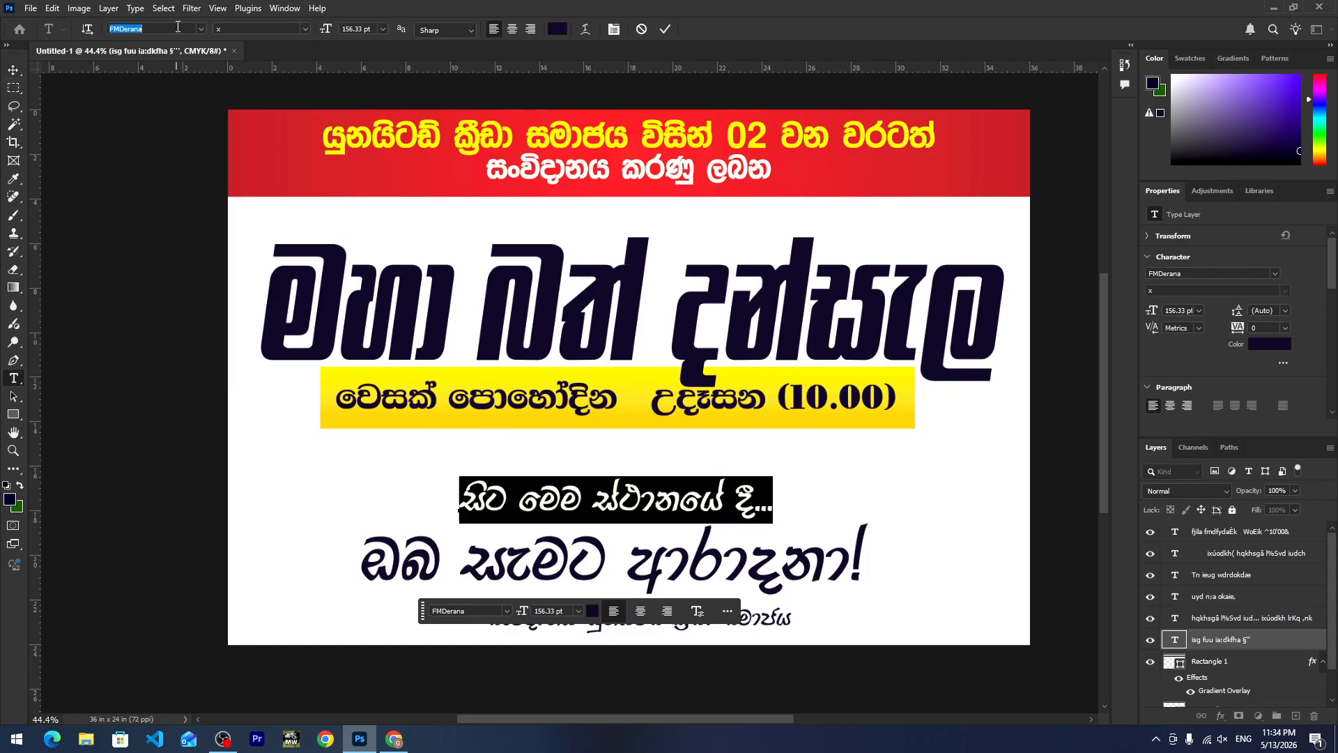
{"action": "type", "text": "fms"}
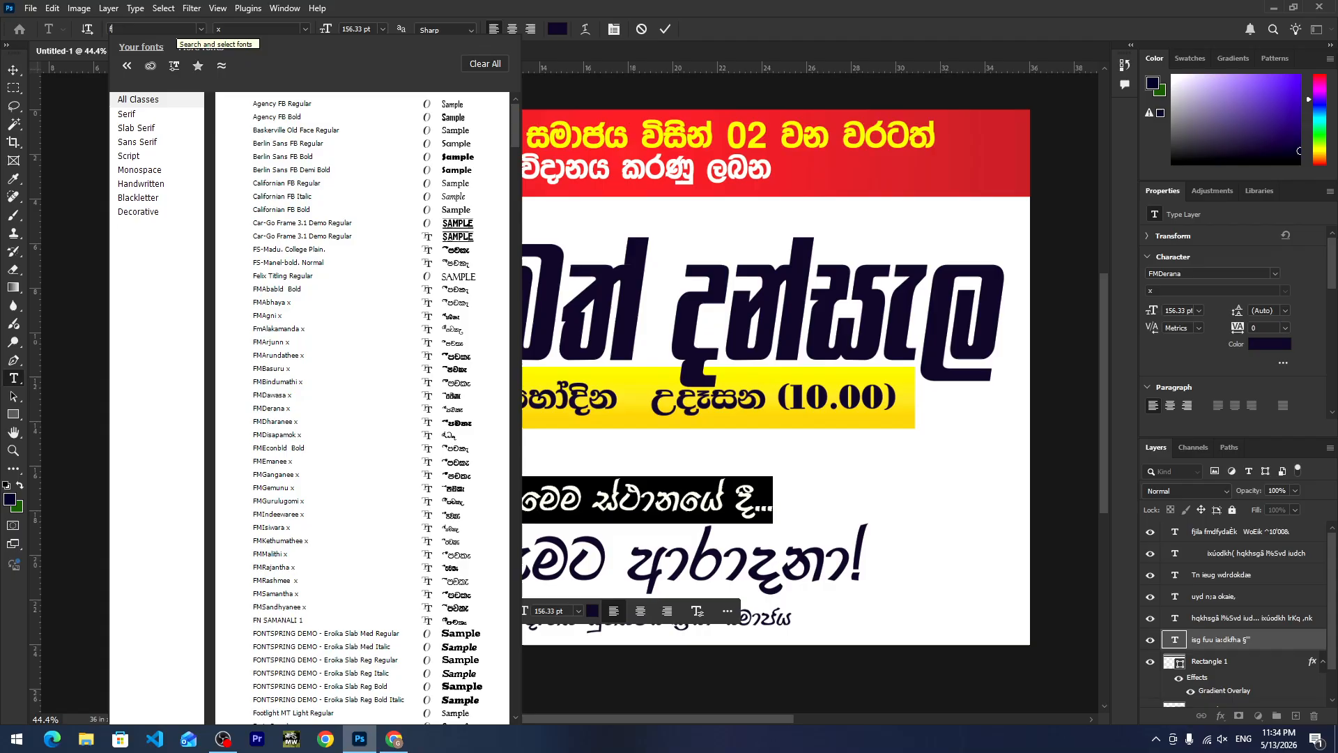
{"action": "key", "text": "Down"}
{"action": "key", "text": "Down"}
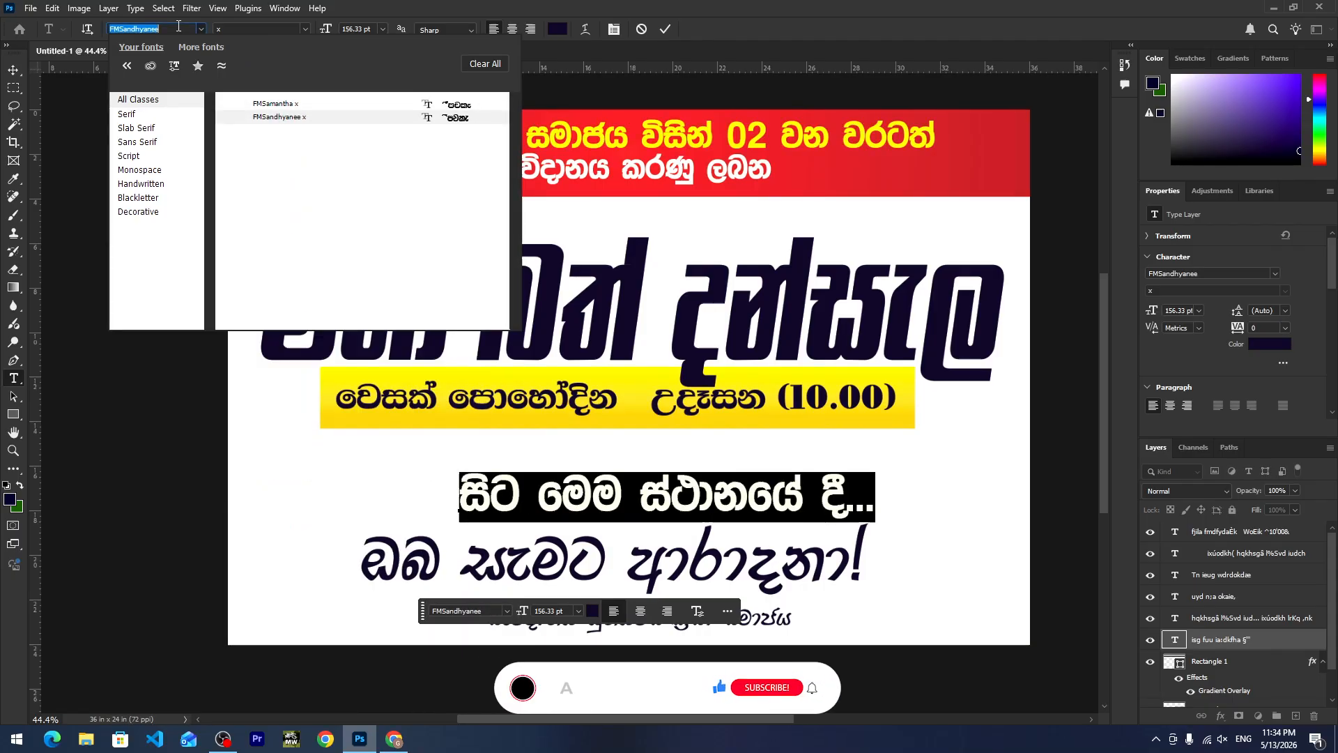
{"action": "key", "text": "Return"}
{"action": "left_click", "coordinate": [13, 70]}
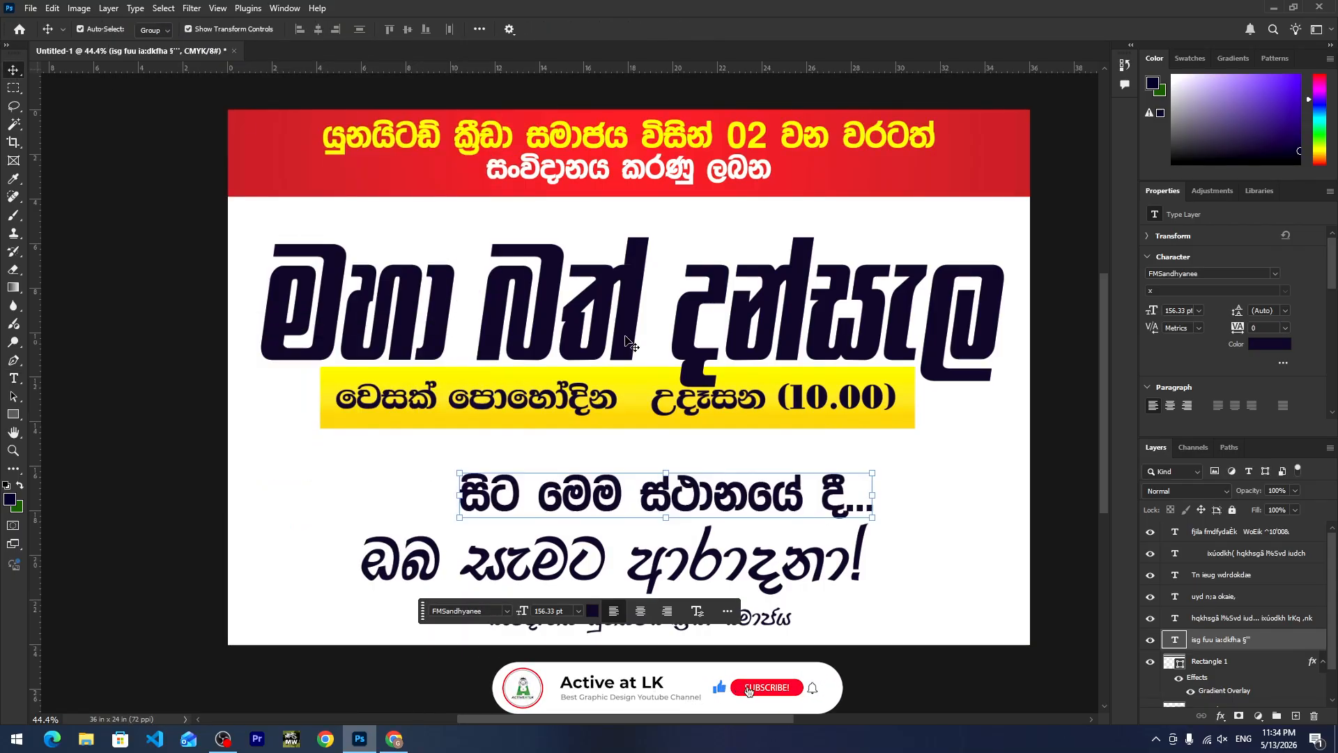
{"action": "left_click_drag", "start_coordinate": [643, 497], "coordinate": [610, 465]}
Draw a yellow rectangle about 36.79 x 6.99 in across the lower part of the canvas, above the ඔබ සැමට ආරාදනා! layer.
{"action": "left_click", "coordinate": [652, 570]}
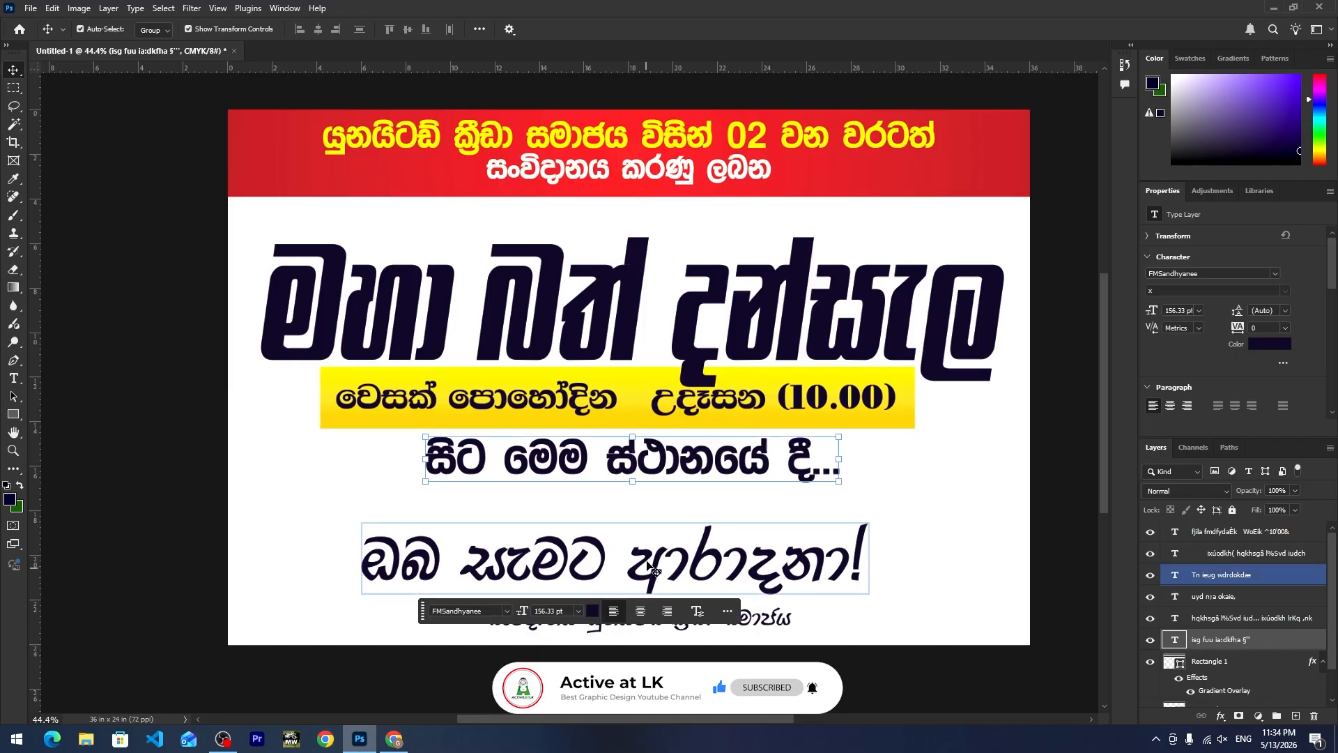
{"action": "scroll", "coordinate": [631, 507], "scroll_direction": "down", "scroll_amount": 1}
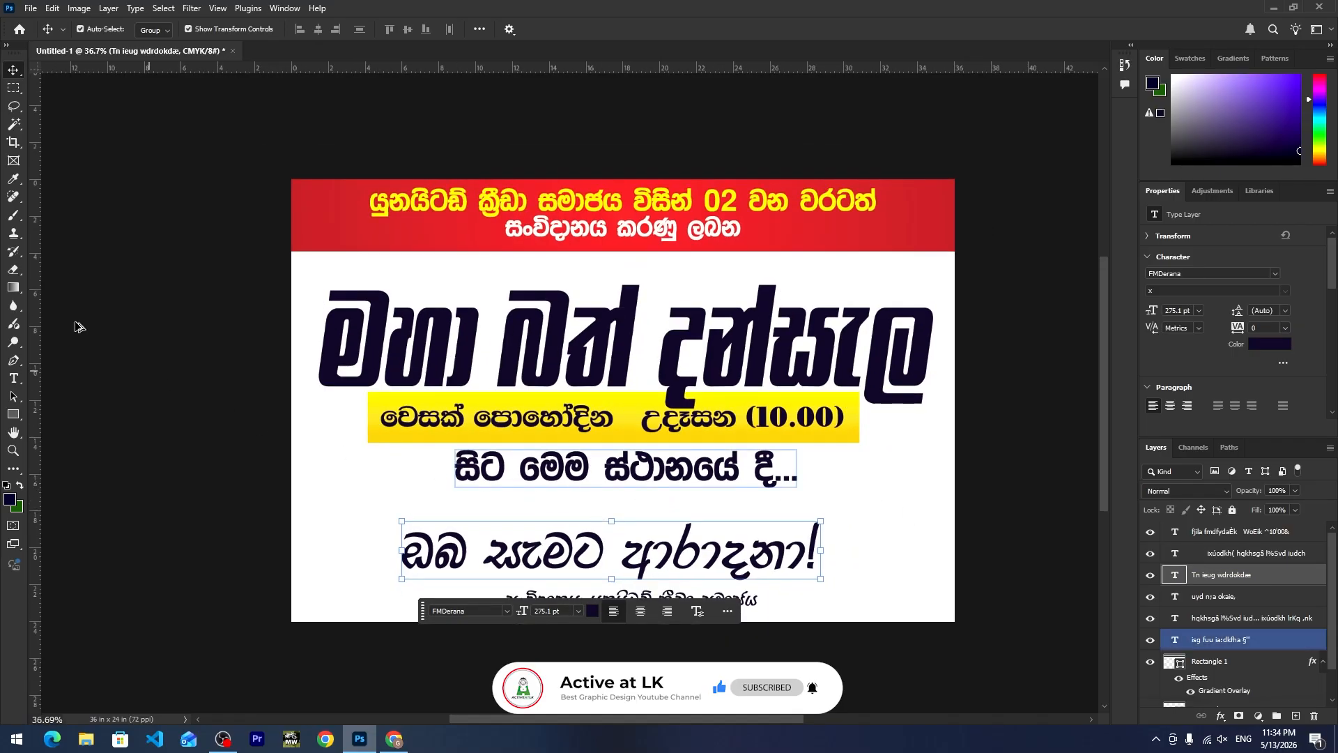
{"action": "left_click", "coordinate": [14, 416]}
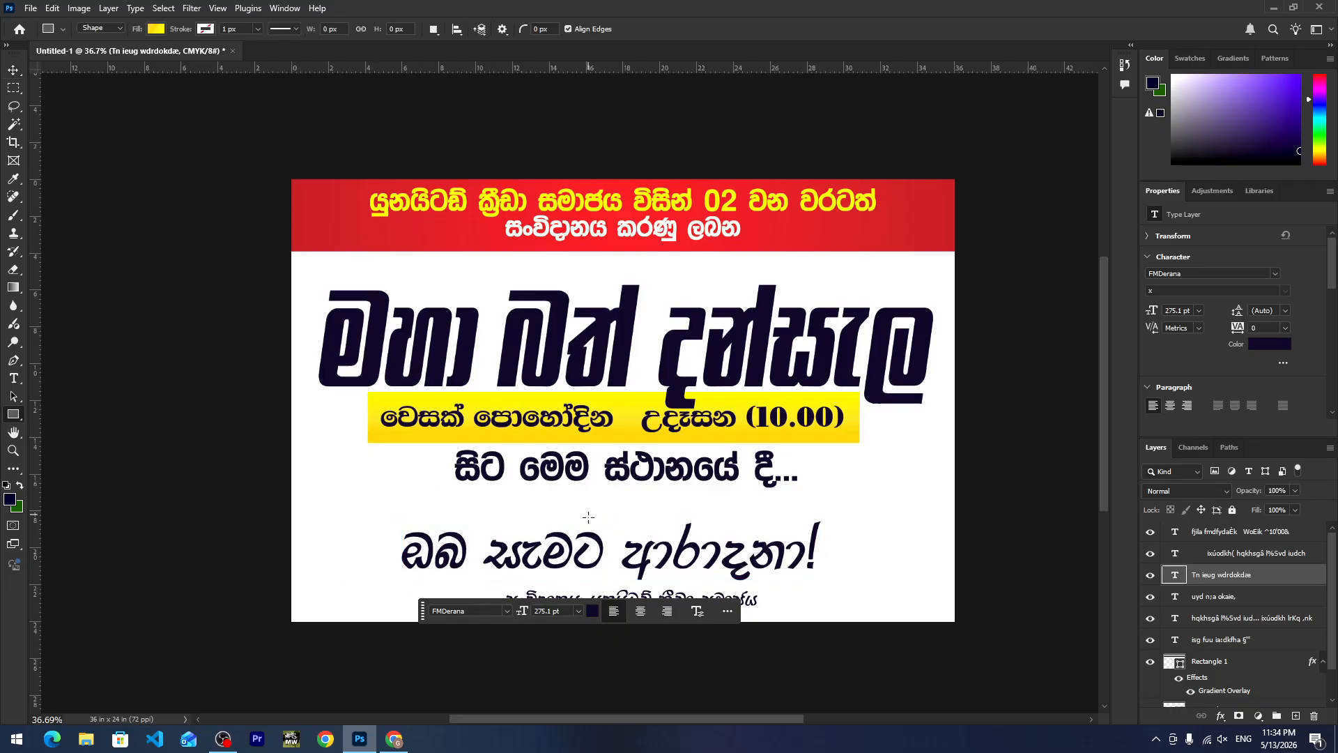
{"action": "scroll", "coordinate": [588, 517], "scroll_direction": "down", "scroll_amount": 3}
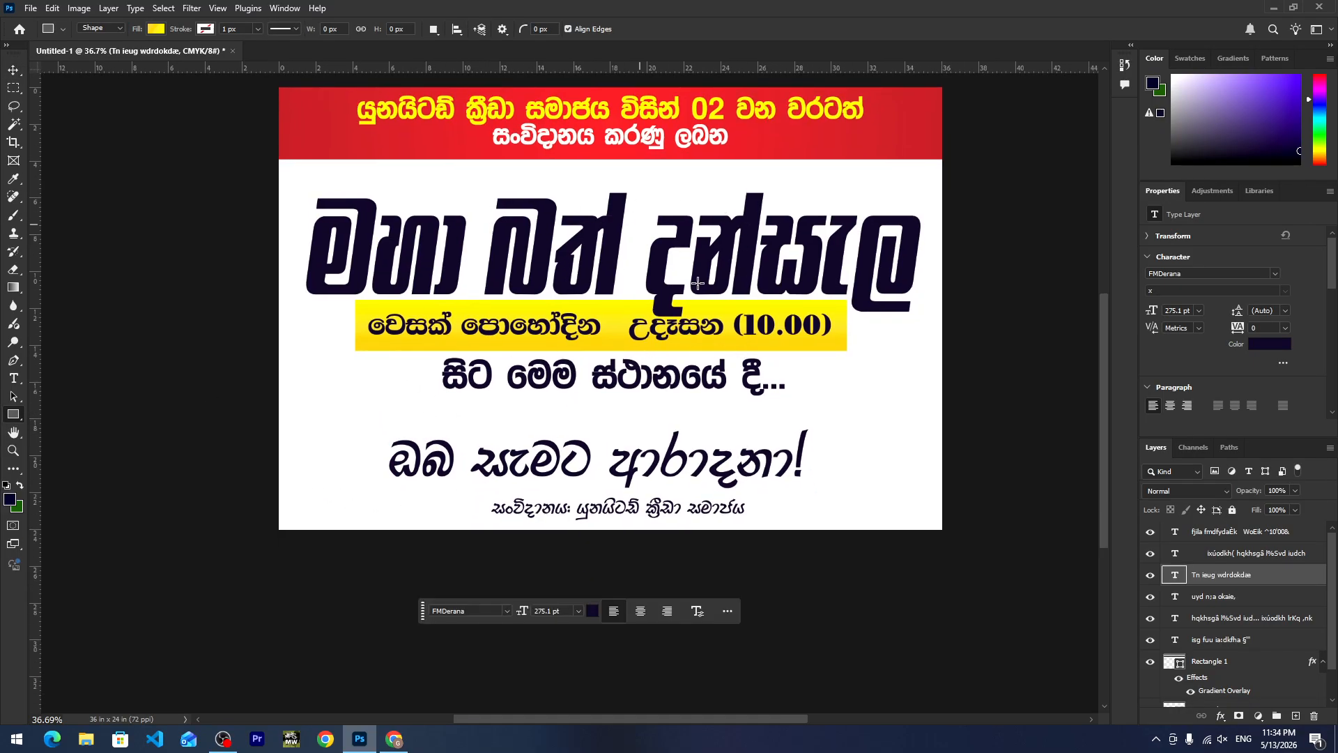
{"action": "left_click_drag", "start_coordinate": [269, 417], "coordinate": [947, 546]}
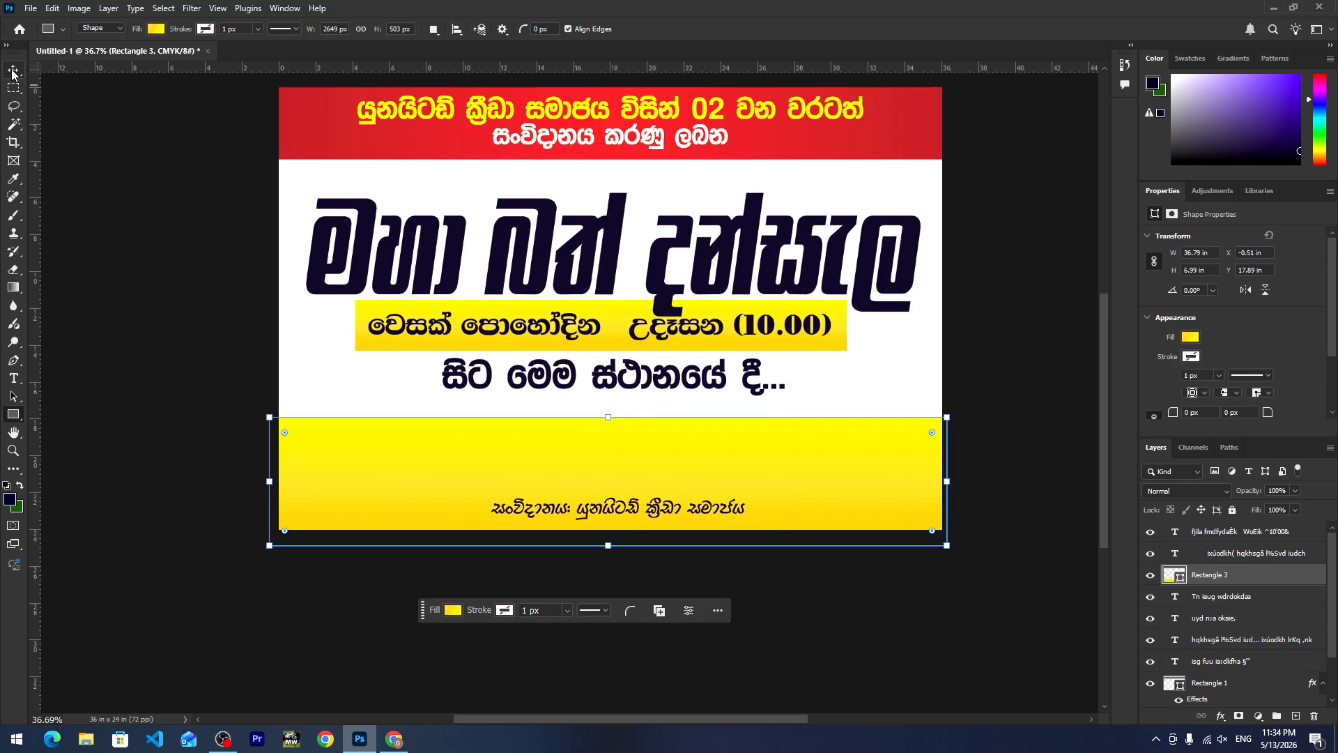
Enlarge the large yellow rectangle proportionally to about 39.38 x 7.48 in and apply the transform.
{"action": "key", "text": "ctrl+t"}
{"action": "left_click_drag", "start_coordinate": [608, 417], "coordinate": [610, 411]}
{"action": "key", "text": "Return"}
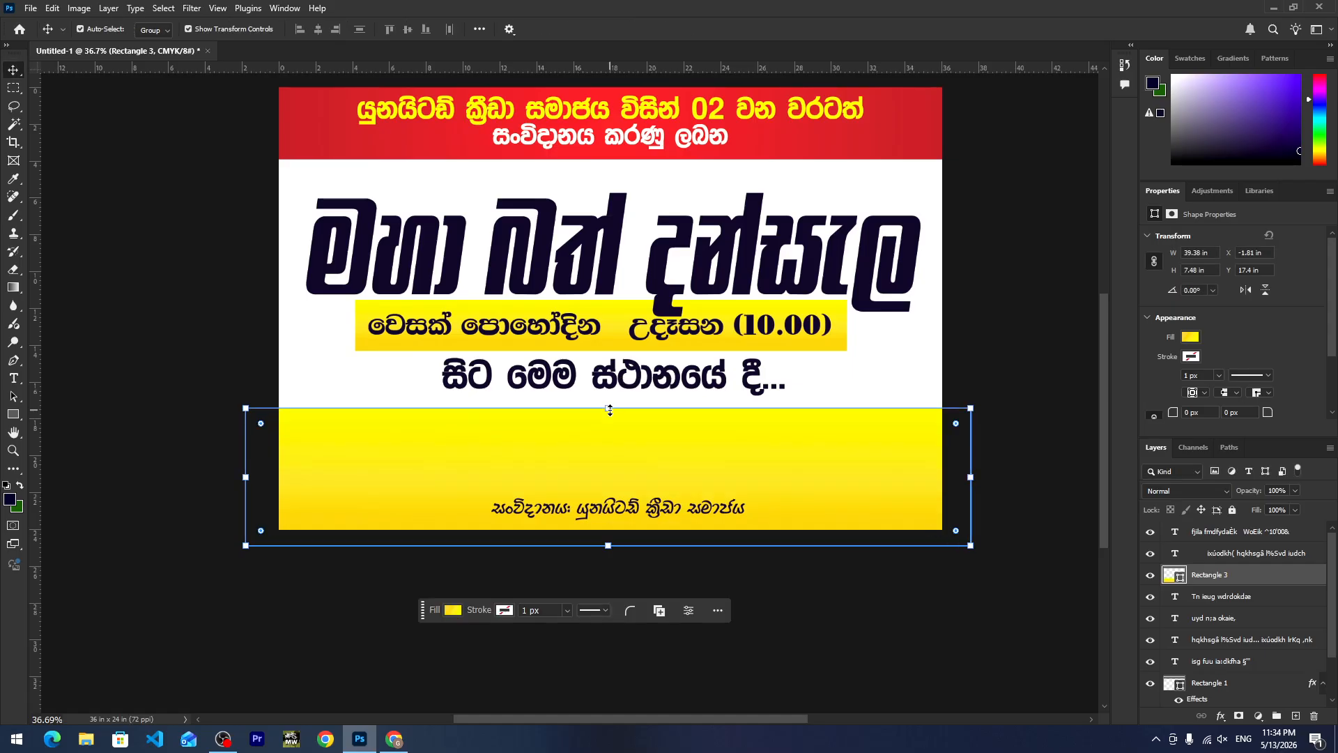
Send the large yellow footer rectangle to the back of the layer stack, behind the ඔබ සැමට ආරාදනා! text.
{"action": "left_click", "coordinate": [79, 8]}
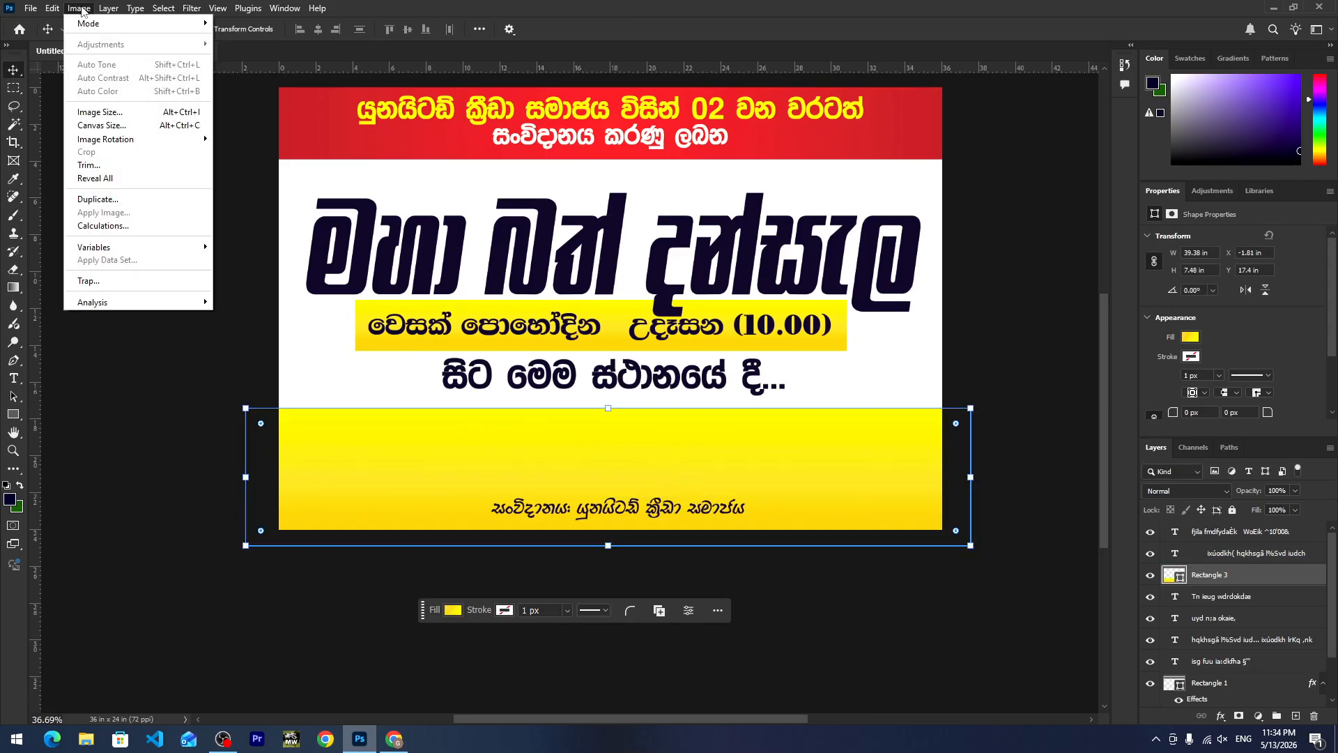
{"action": "mouse_move", "coordinate": [108, 7]}
{"action": "mouse_move", "coordinate": [209, 403]}
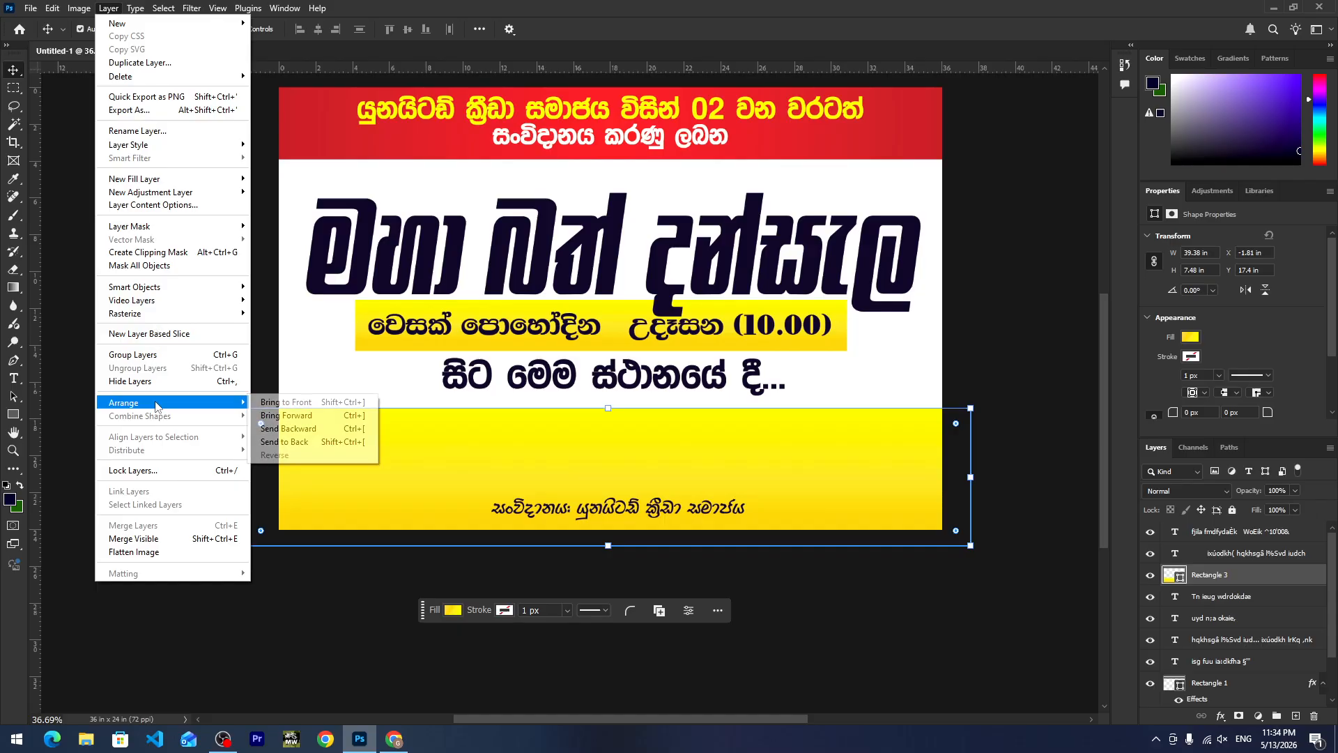
{"action": "left_click", "coordinate": [283, 441]}
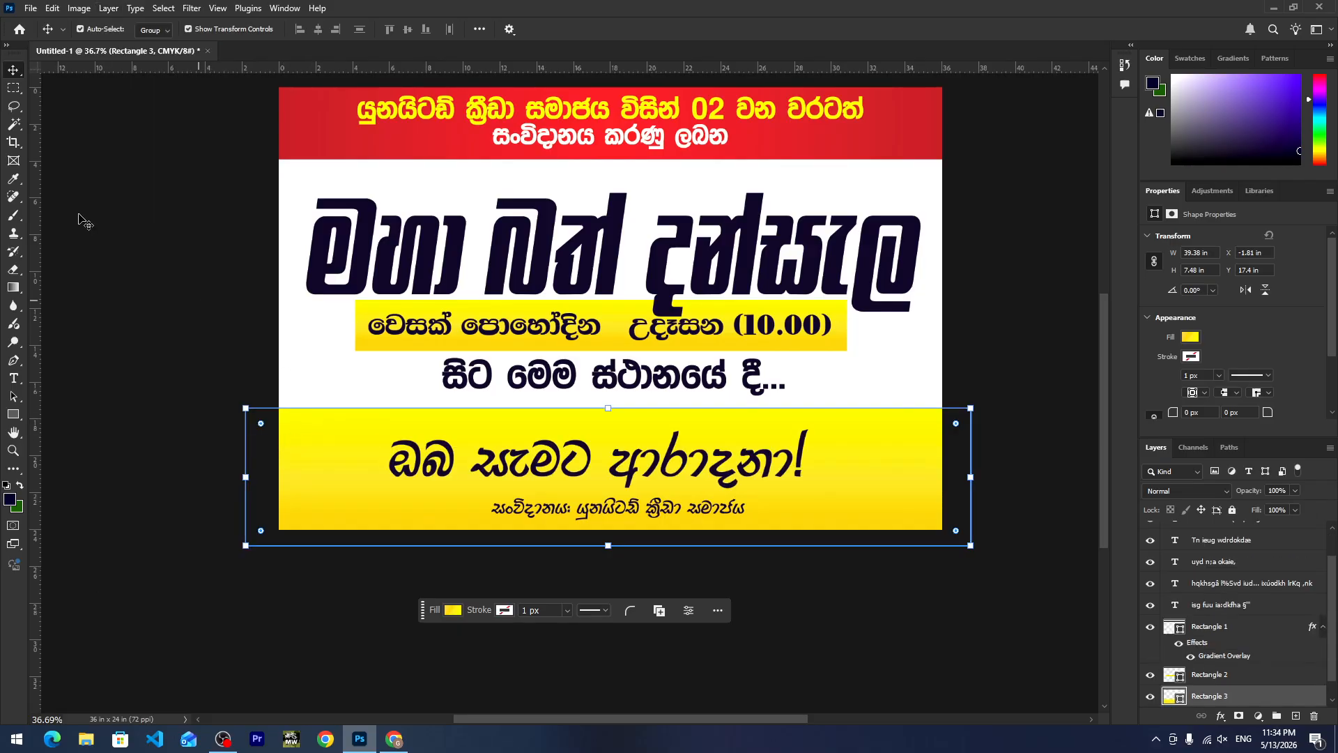
Change the font of the ඔබ සැමට ආරාදනා! line to FMArundathee, trying other FM fonts such as FMAgni and FMArjunn first.
{"action": "left_click", "coordinate": [521, 463]}
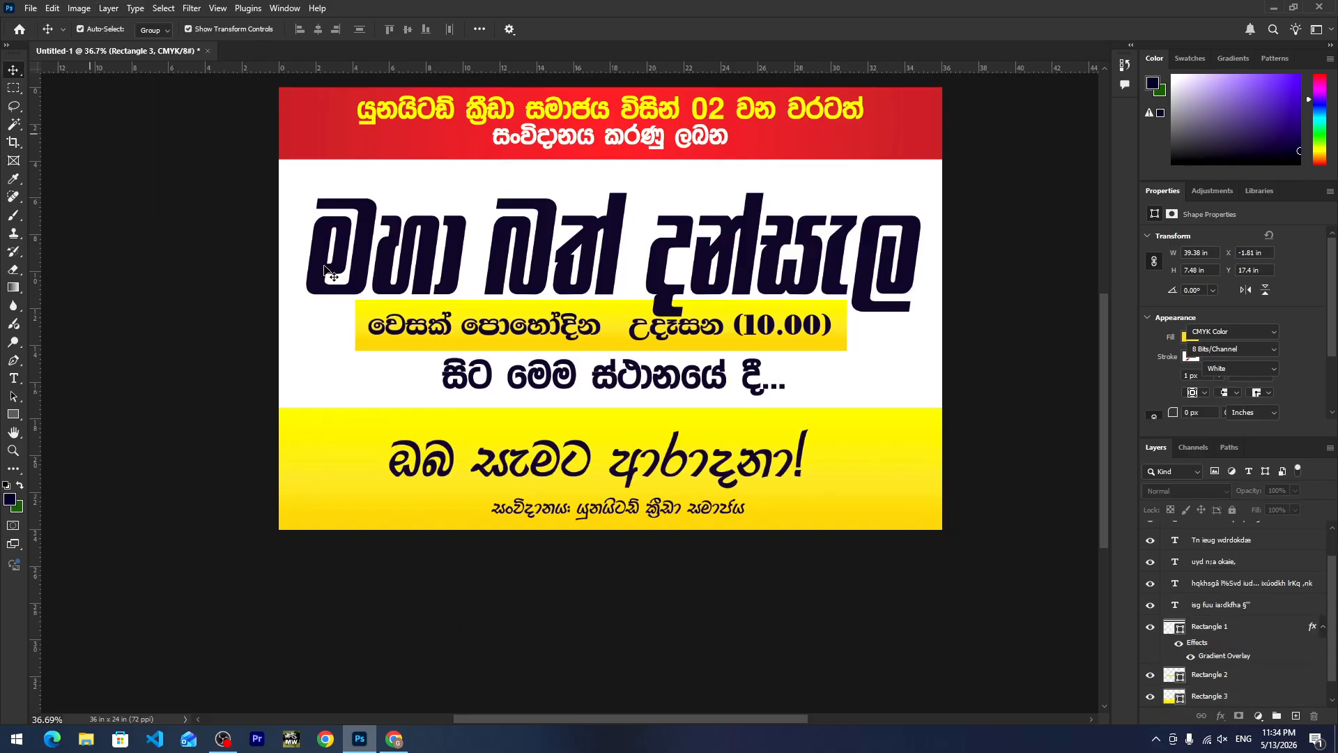
{"action": "double_click", "coordinate": [556, 456]}
{"action": "left_click", "coordinate": [166, 27]}
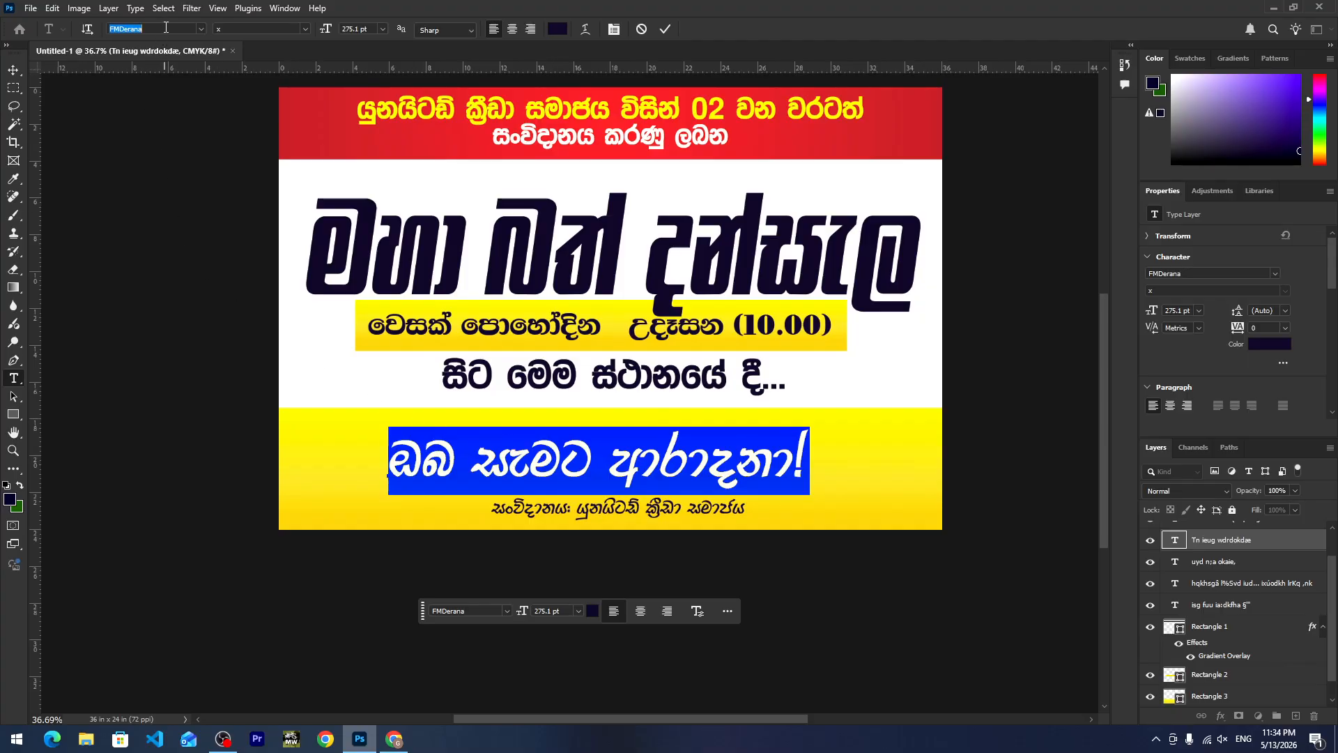
{"action": "type", "text": "fm"}
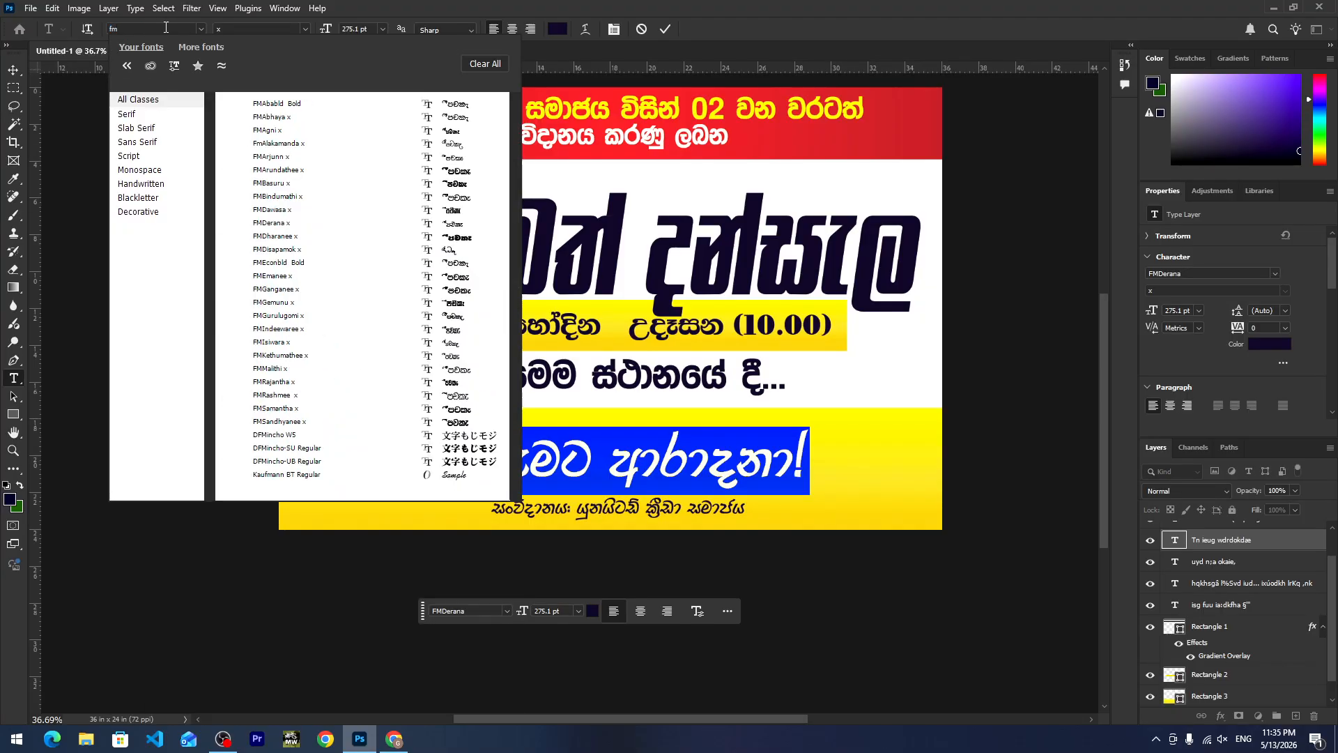
{"action": "key", "text": "Down"}
{"action": "key", "text": "Down"}
{"action": "key", "text": "Down"}
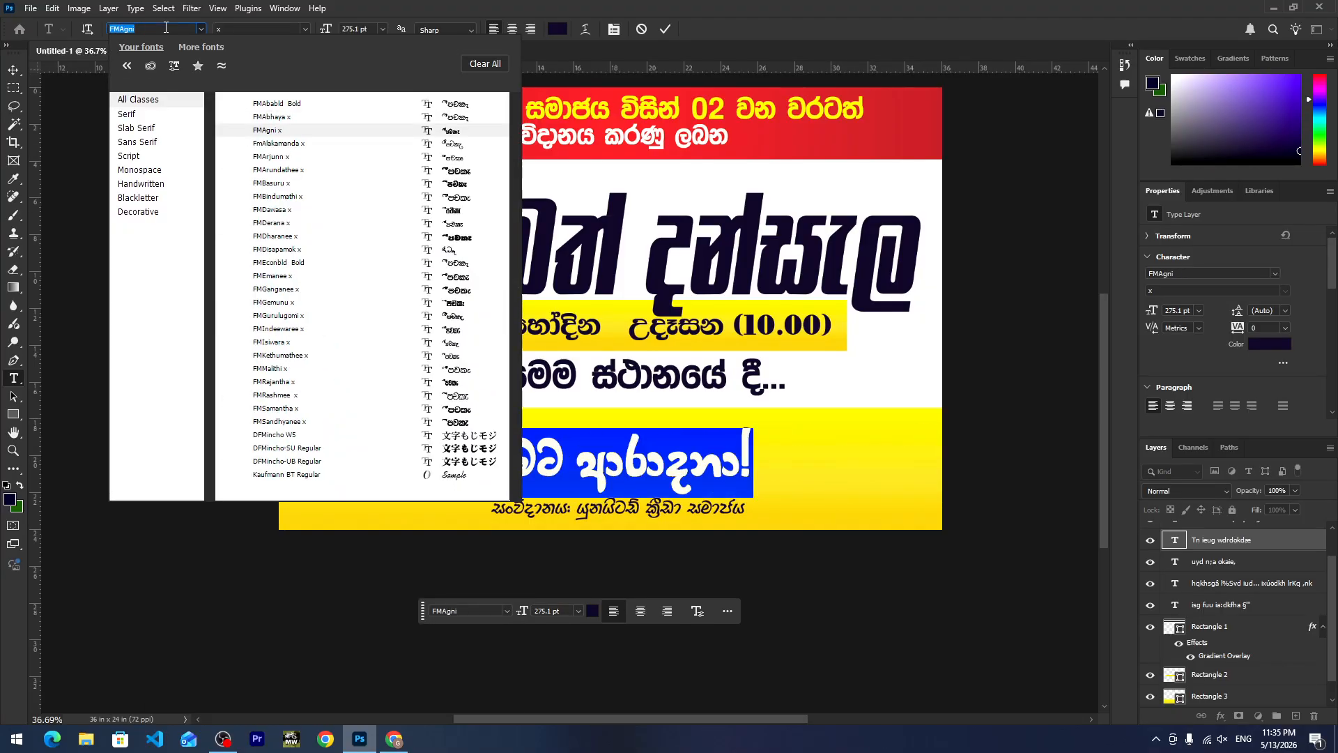
{"action": "key", "text": "Down"}
{"action": "key", "text": "Down"}
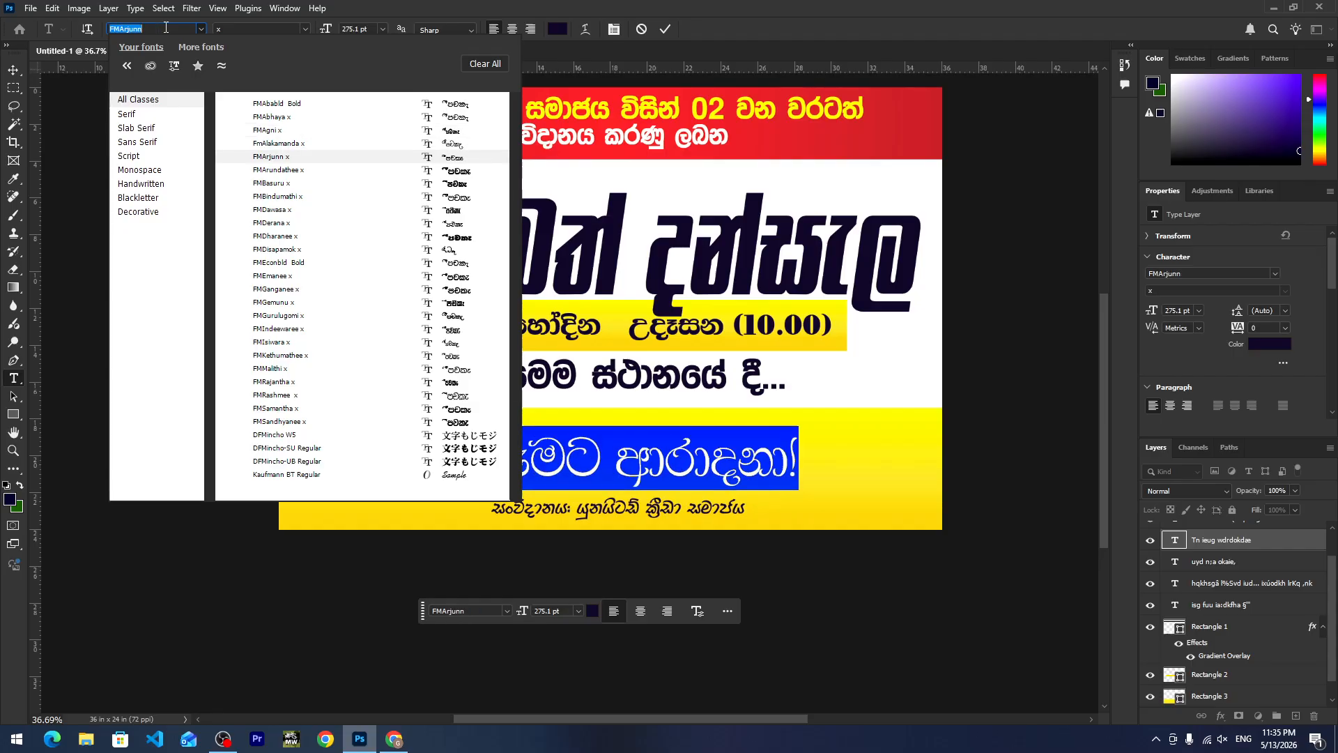
{"action": "key", "text": "Down"}
{"action": "key", "text": "Up"}
{"action": "key", "text": "Down"}
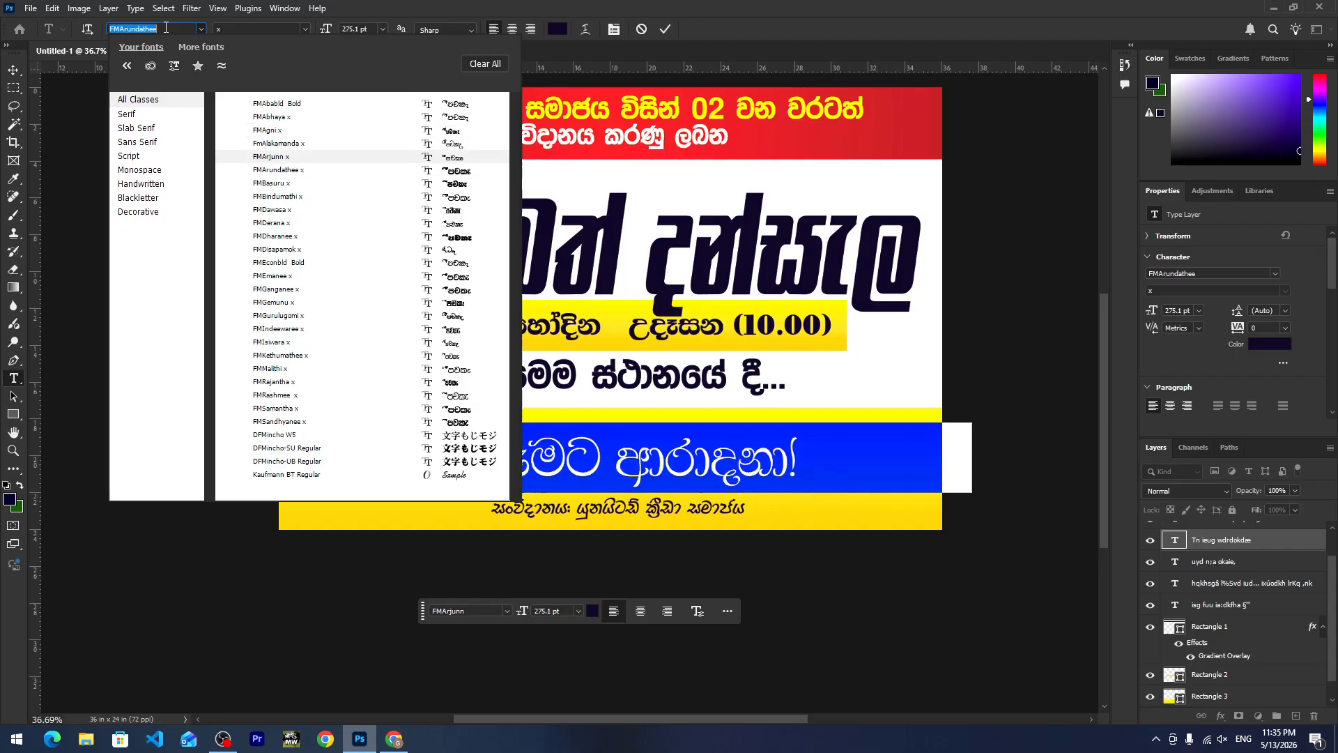
{"action": "key", "text": "Return"}
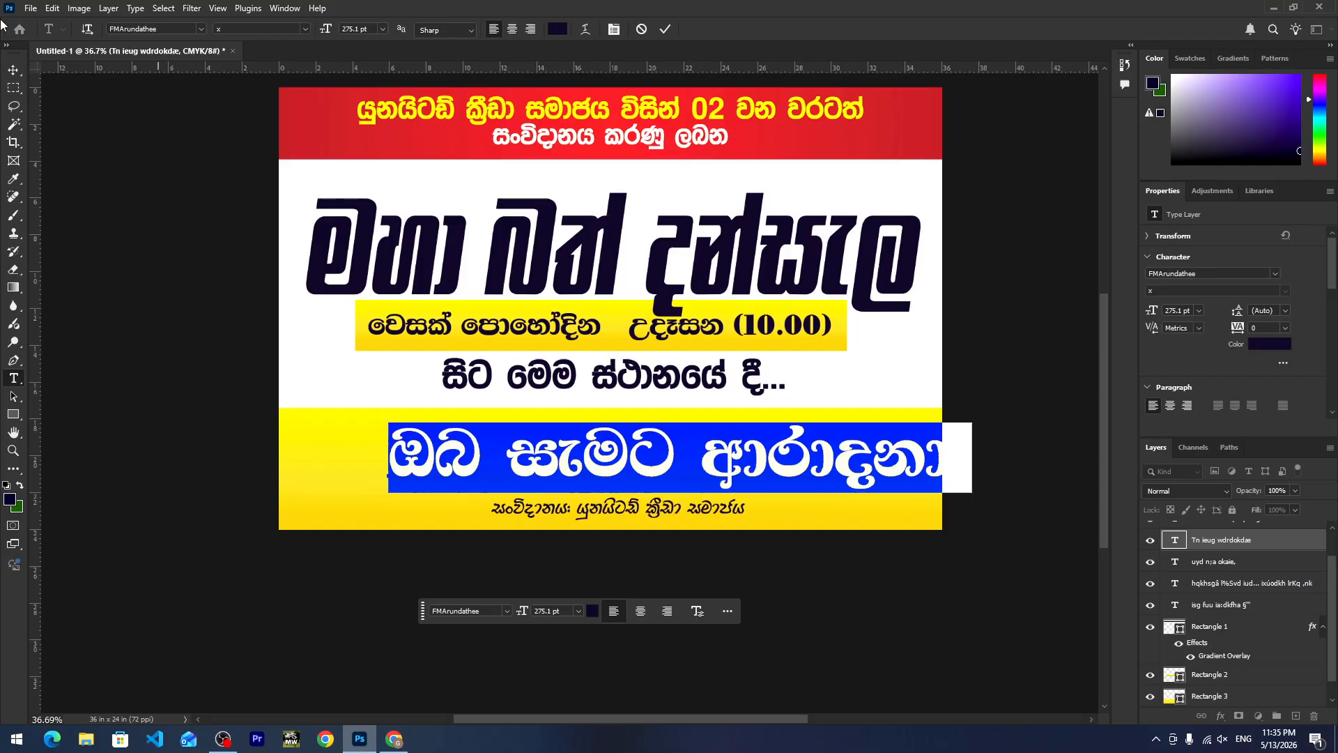
Scale the ඔබ සැමට ආරාදනා! line down proportionally to about 86%, roughly 27.2 x 3.26 in, and apply the transform.
{"action": "left_click", "coordinate": [13, 70]}
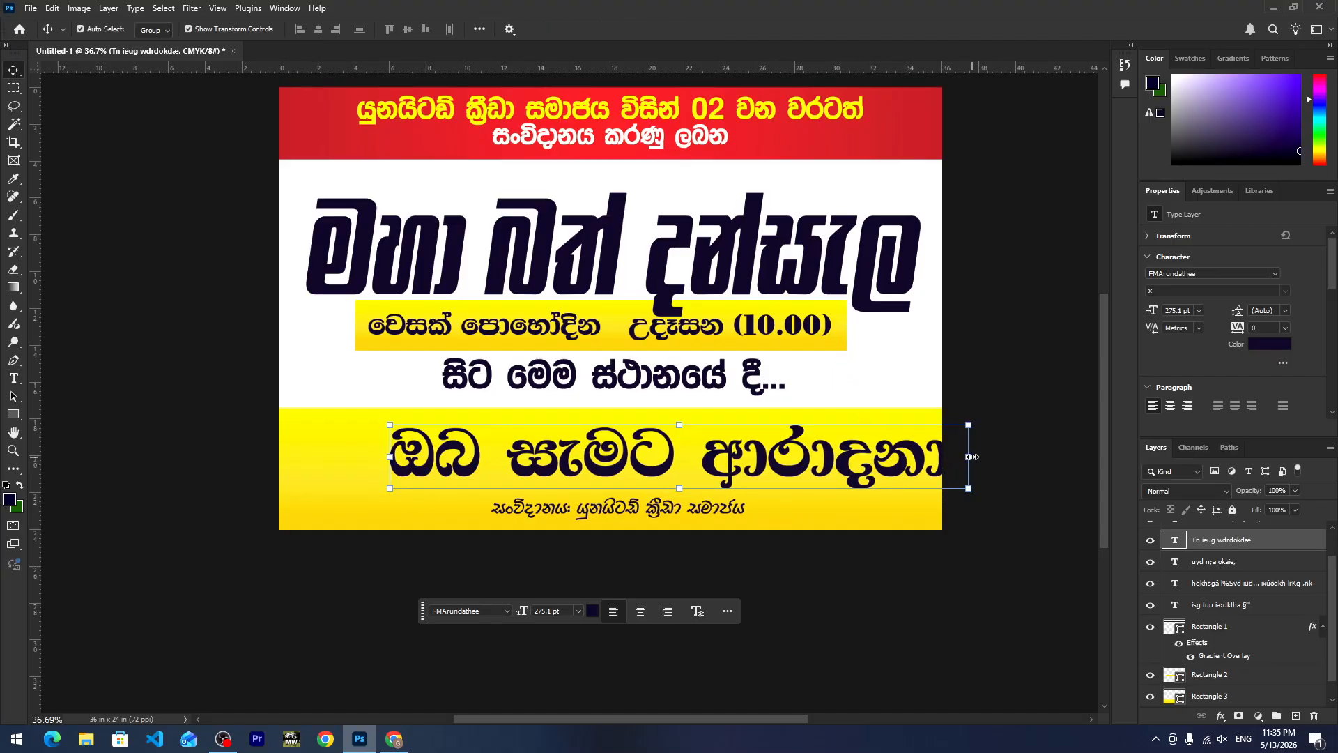
{"action": "left_click_drag", "start_coordinate": [971, 457], "coordinate": [890, 462]}
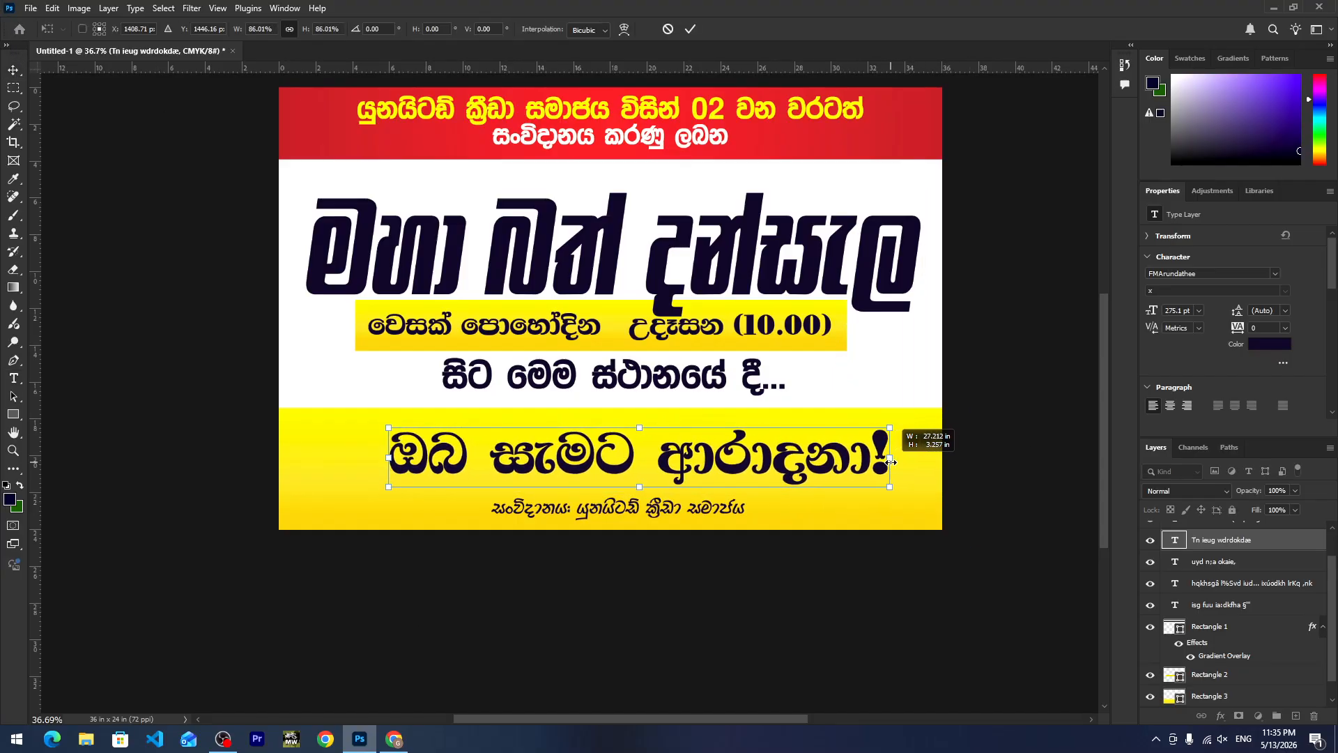
{"action": "key", "text": "Return"}
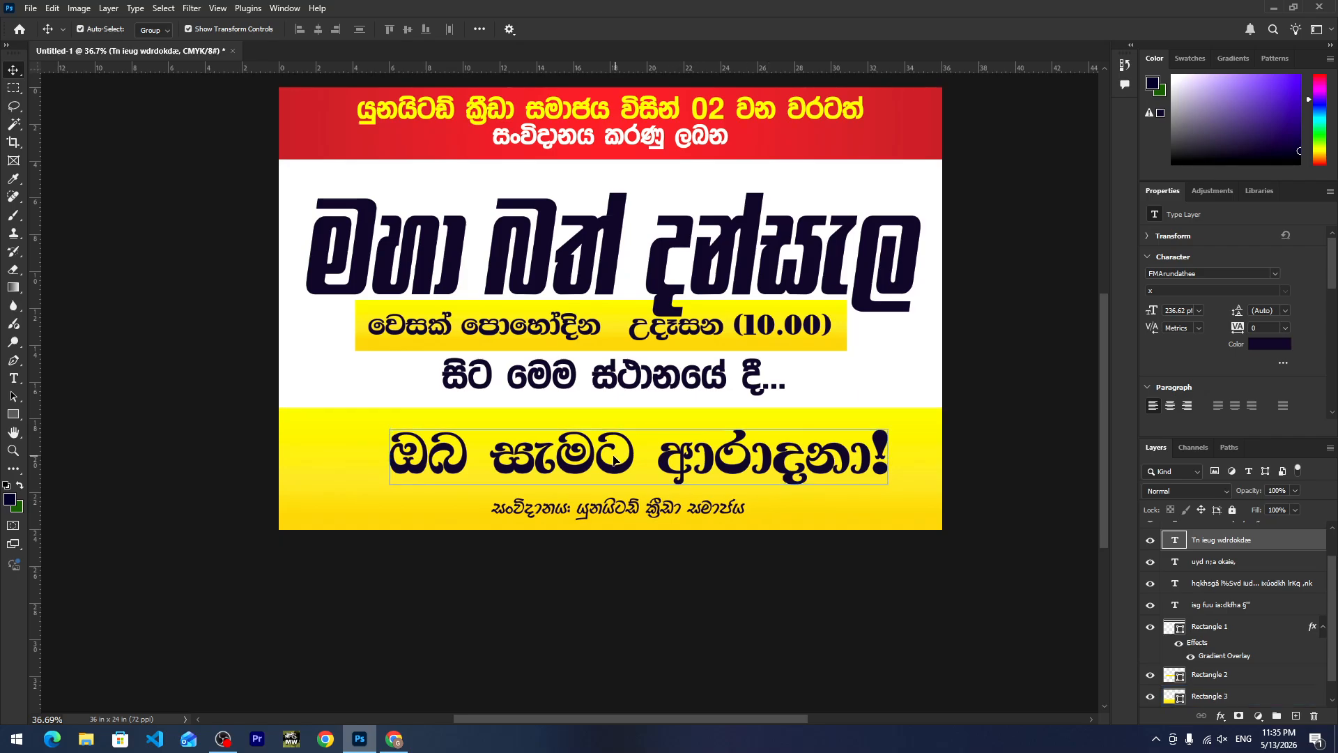
Correct the spelling in the invitation line by replacing the letter ද with ධ so it reads ඔබ සැමට ආරාධනා!
{"action": "double_click", "coordinate": [765, 455]}
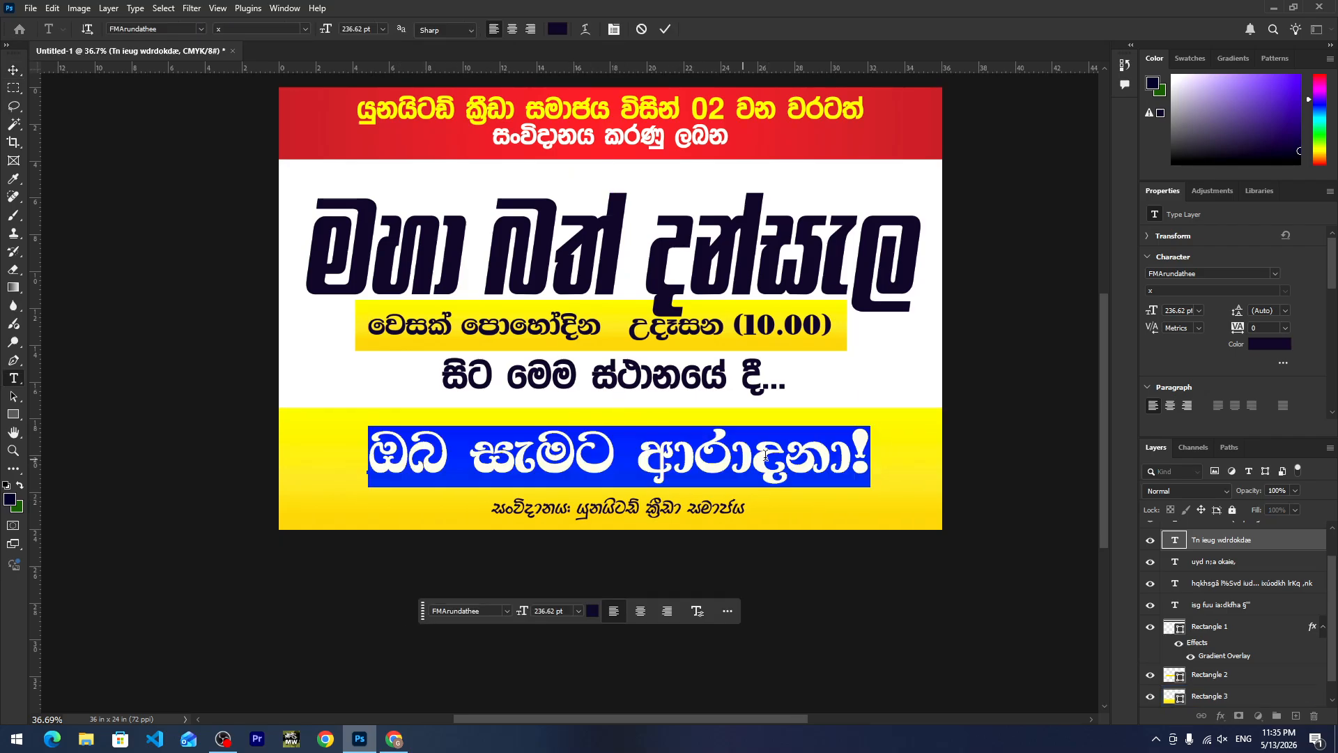
{"action": "left_click_drag", "start_coordinate": [753, 460], "coordinate": [775, 464]}
{"action": "type", "text": "O"}
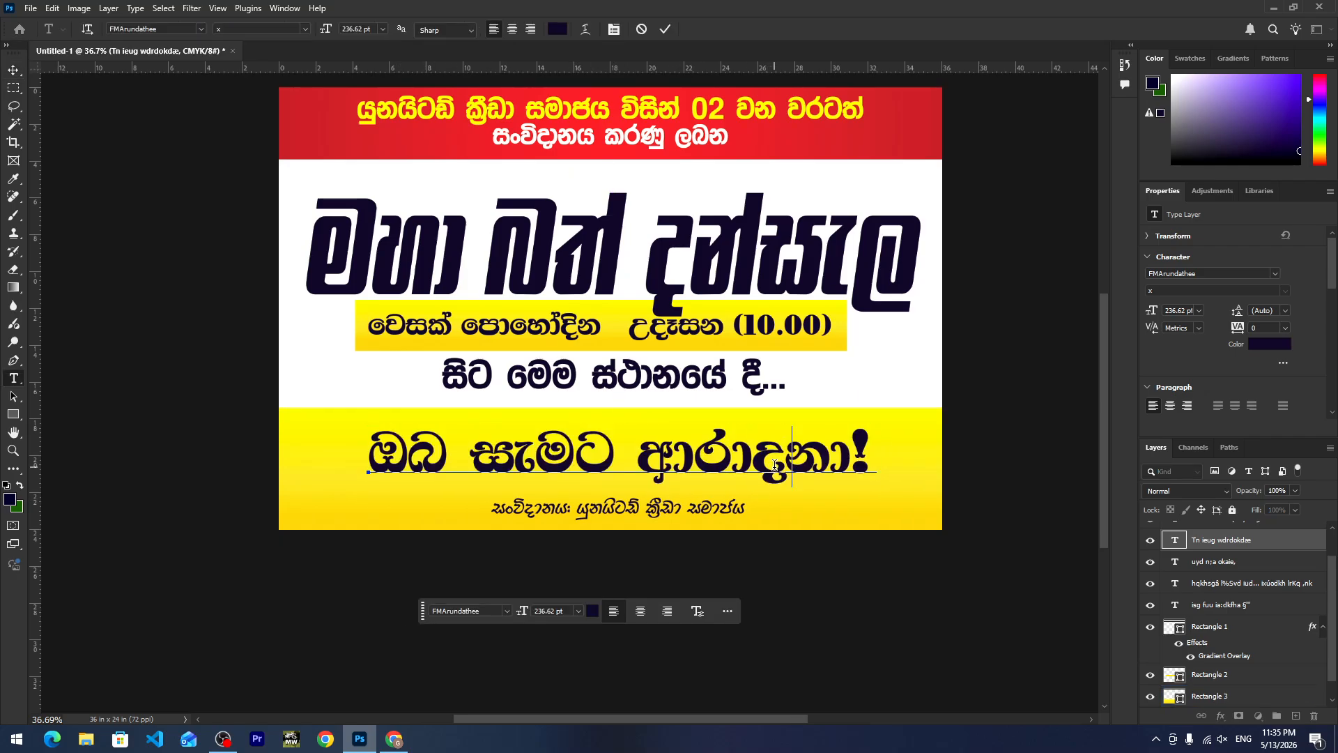
{"action": "key", "text": "ctrl+Return"}
Center the ඔබ සැමට ආරාධනා! line on the footer band and move the organiser line below it up by about 0.33 in.
{"action": "mouse_move", "coordinate": [772, 474]}
{"action": "left_mouse_down"}
{"action": "mouse_move", "coordinate": [760, 461]}
{"action": "mouse_move", "coordinate": [764, 472]}
{"action": "left_mouse_up"}
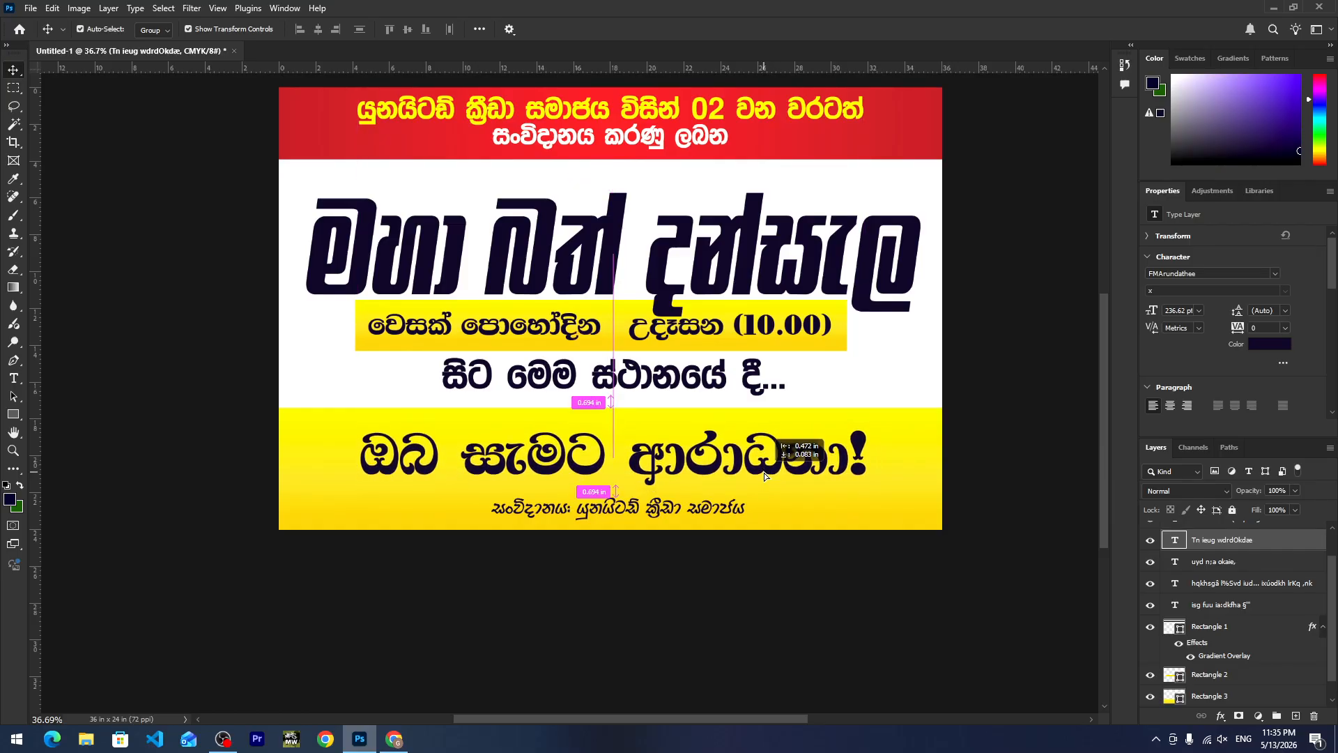
{"action": "left_click", "coordinate": [711, 516]}
{"action": "left_click_drag", "start_coordinate": [710, 517], "coordinate": [710, 511]}
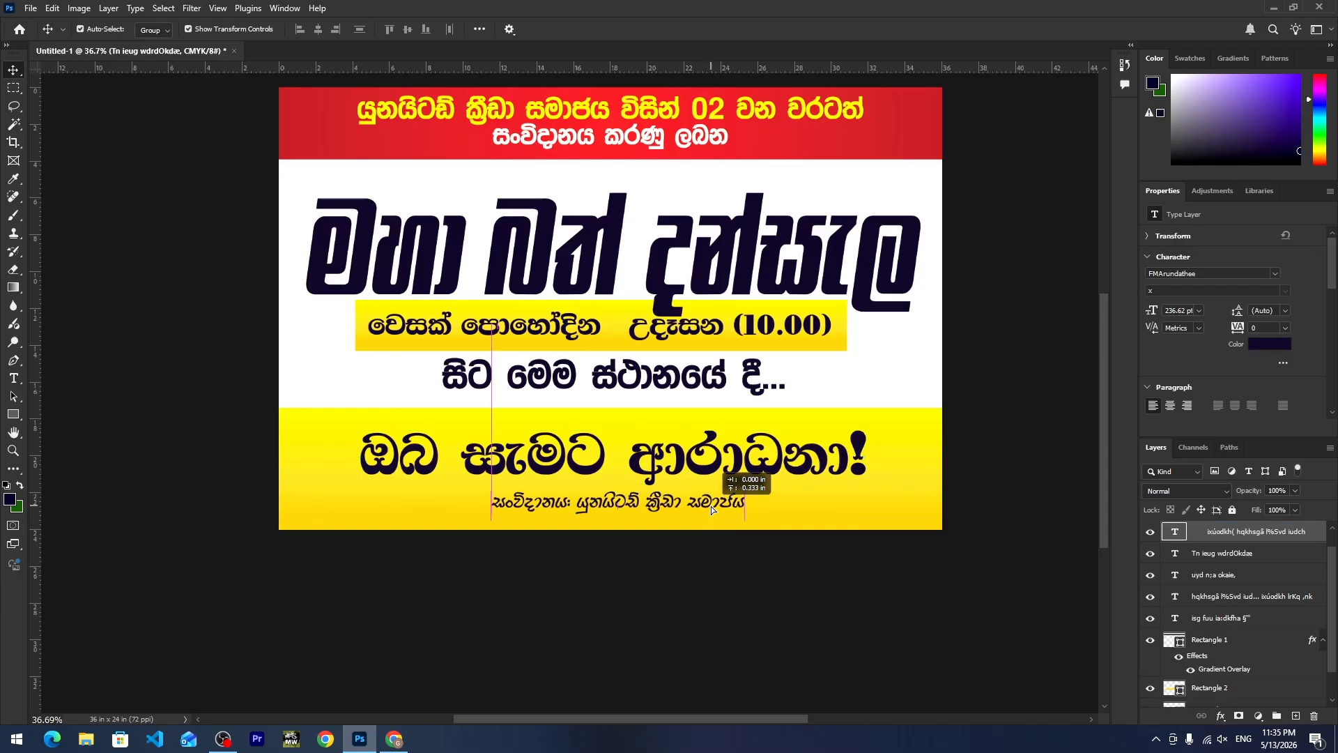
{"action": "left_click", "coordinate": [686, 456]}
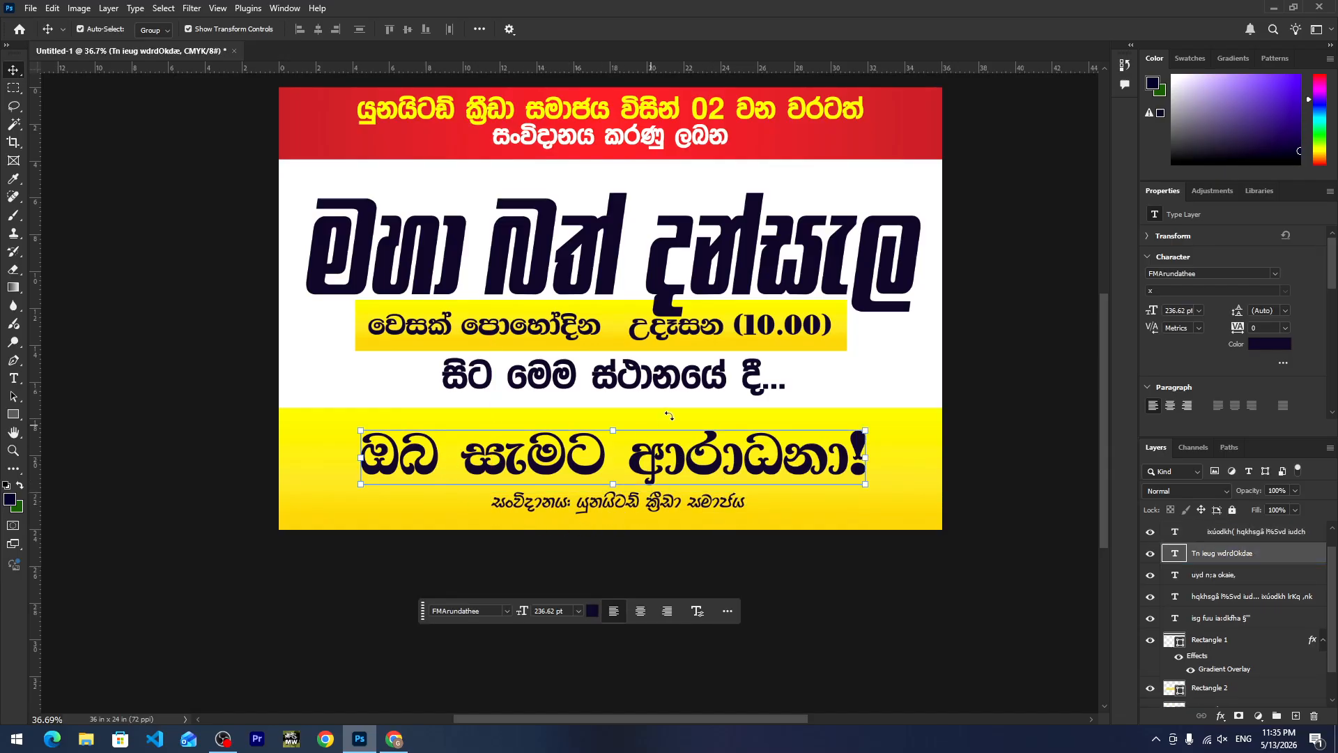
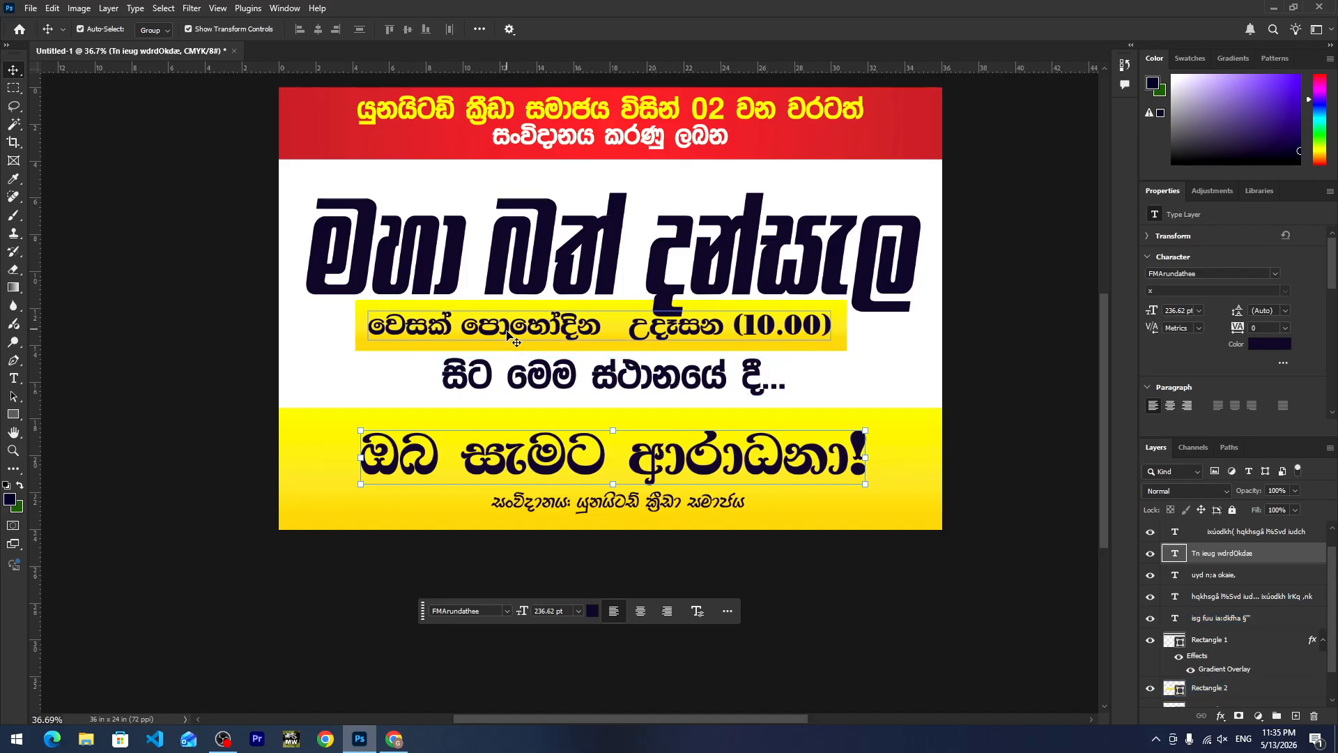
Nudge the මහා බත් දන්සැල title up slightly above the date bar.
{"action": "left_click", "coordinate": [794, 289]}
{"action": "key", "text": "Up"}
{"action": "key", "text": "Up"}
{"action": "key", "text": "Up"}
{"action": "key", "text": "Up"}
{"action": "key", "text": "Up"}
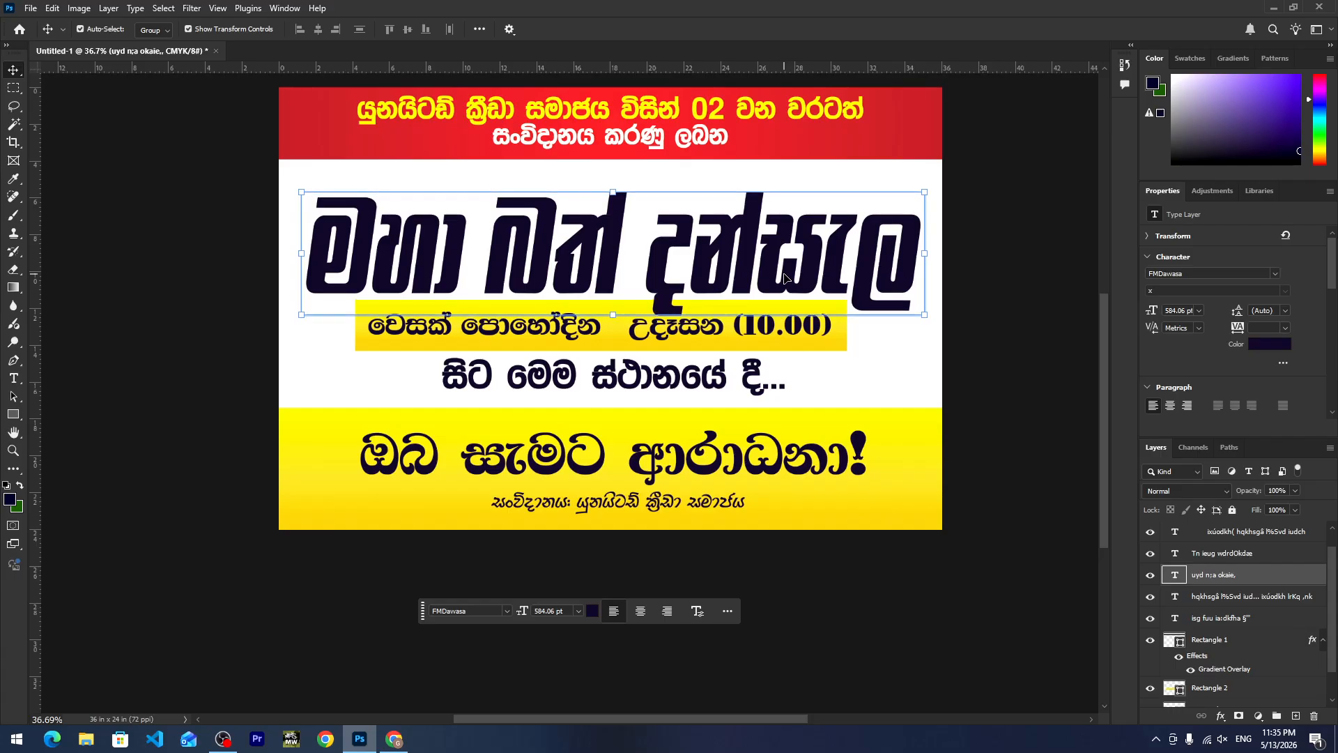
{"action": "key", "text": "Up"}
{"action": "key", "text": "Up"}
{"action": "key", "text": "Up"}
{"action": "key", "text": "Up"}
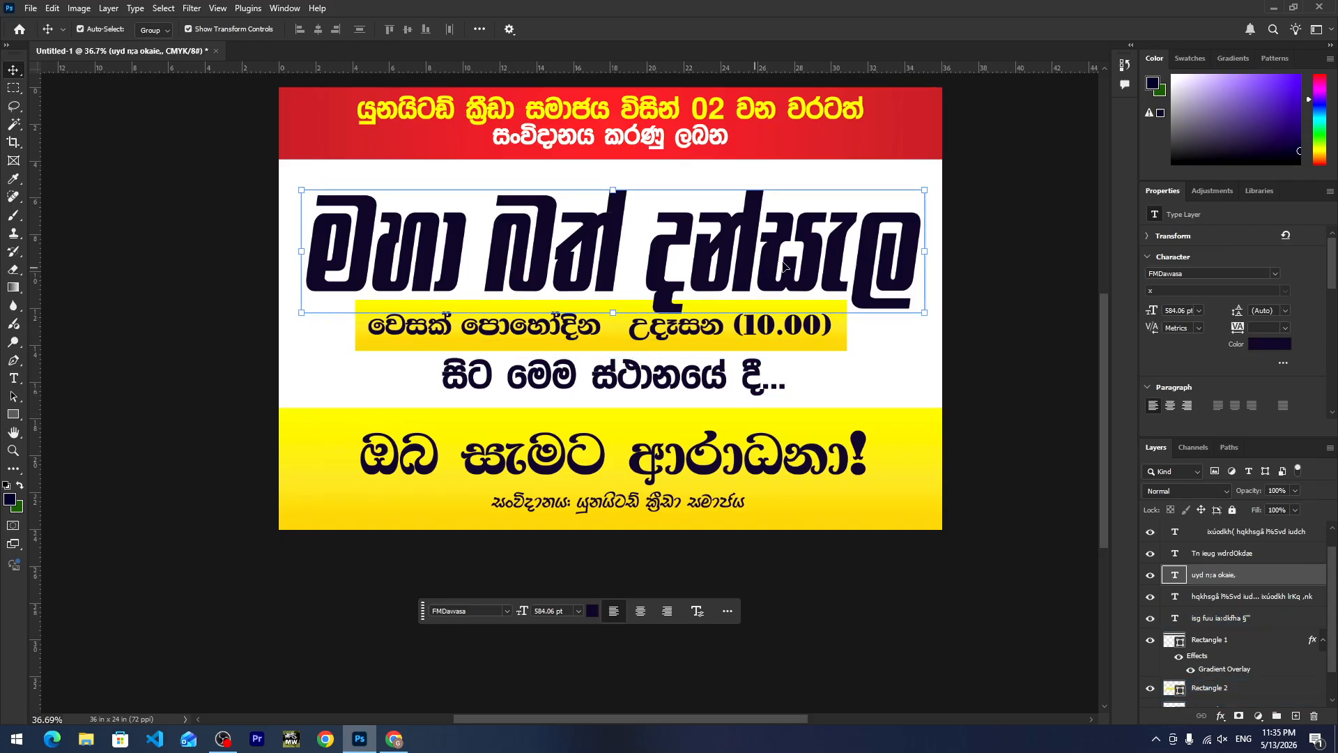
Round the corners of the yellow bar behind the date line to a radius of about 1.22 in and deselect it.
{"action": "left_click", "coordinate": [366, 328]}
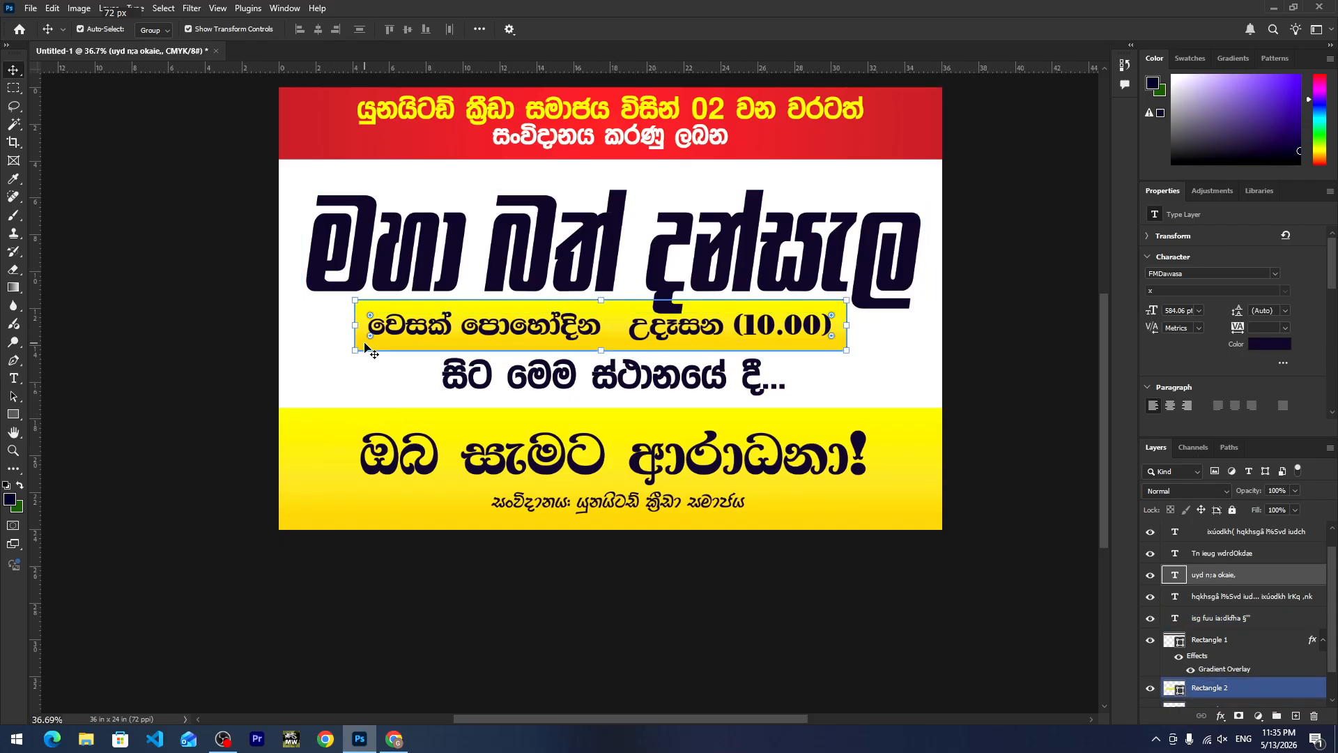
{"action": "left_click_drag", "start_coordinate": [370, 317], "coordinate": [386, 330]}
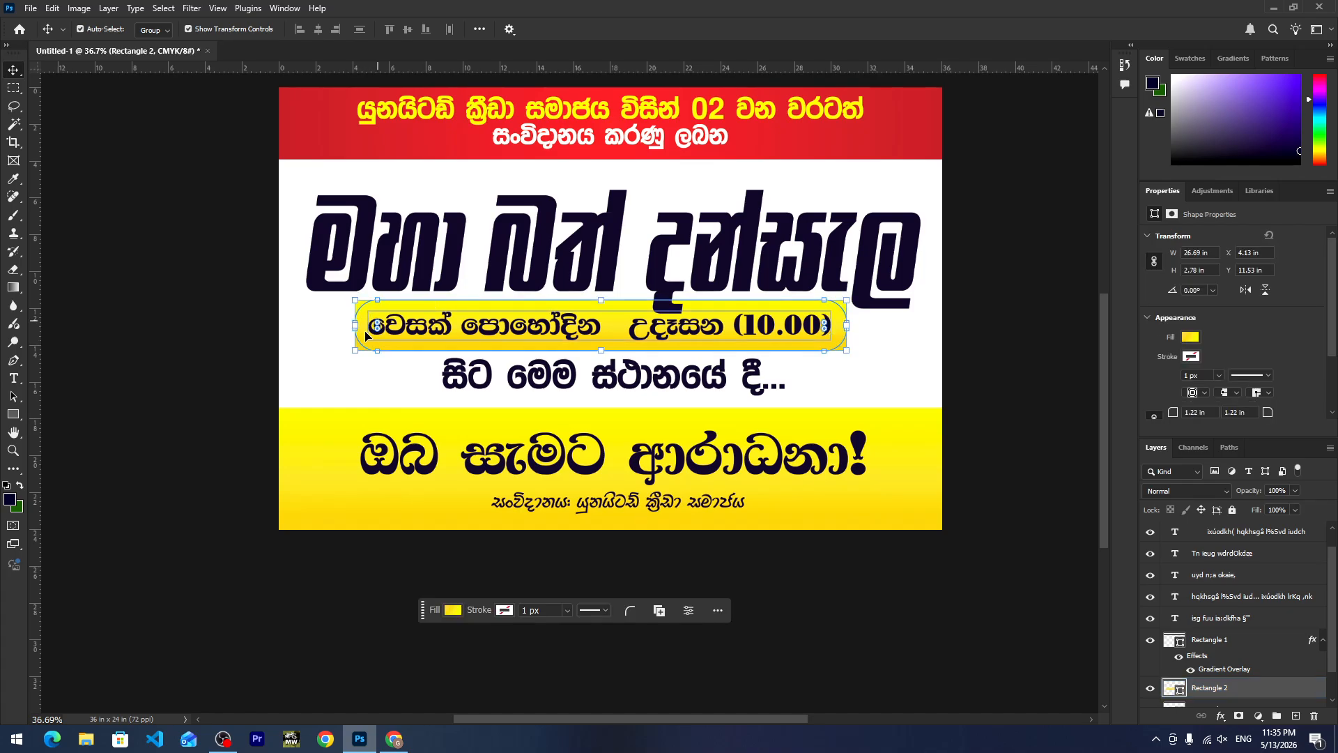
{"action": "left_click", "coordinate": [891, 373]}
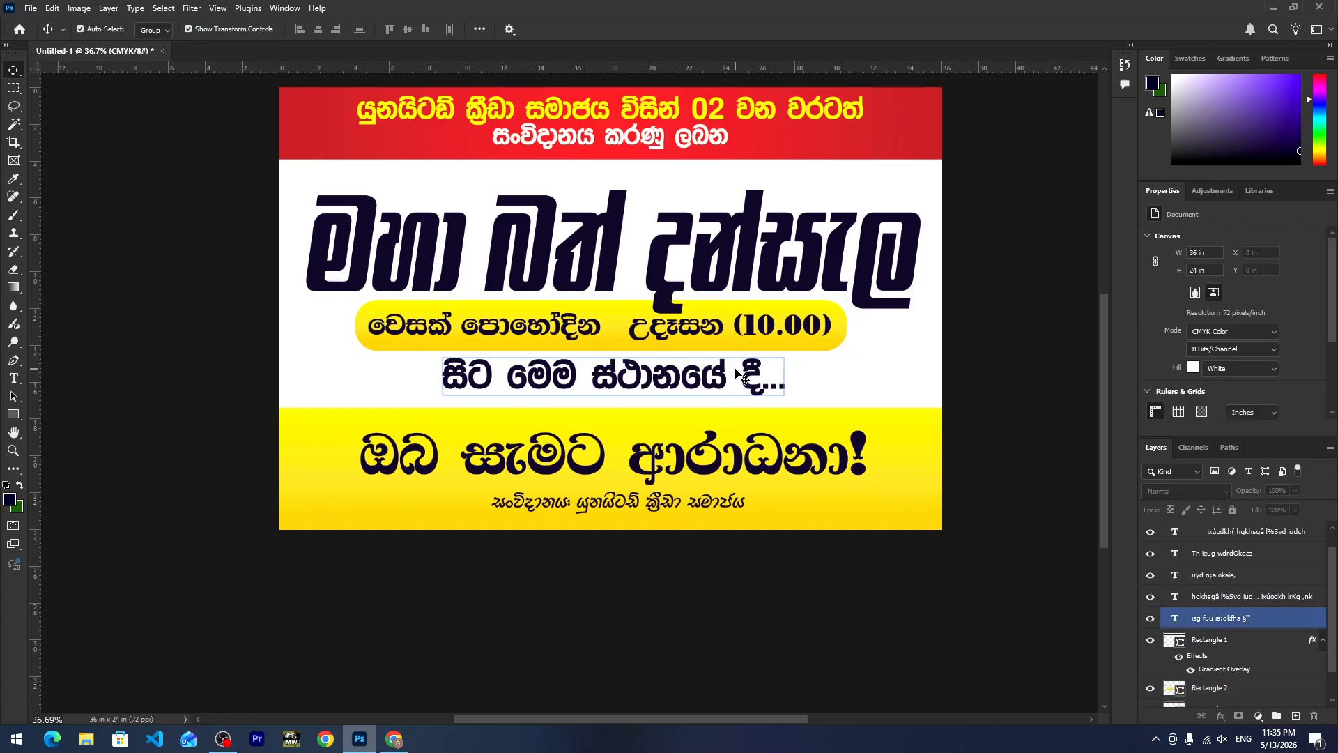
Apply a Gradient Overlay to the footer rectangle using the dark purple gradient preset, keeping the Radial style.
{"action": "left_click", "coordinate": [831, 515]}
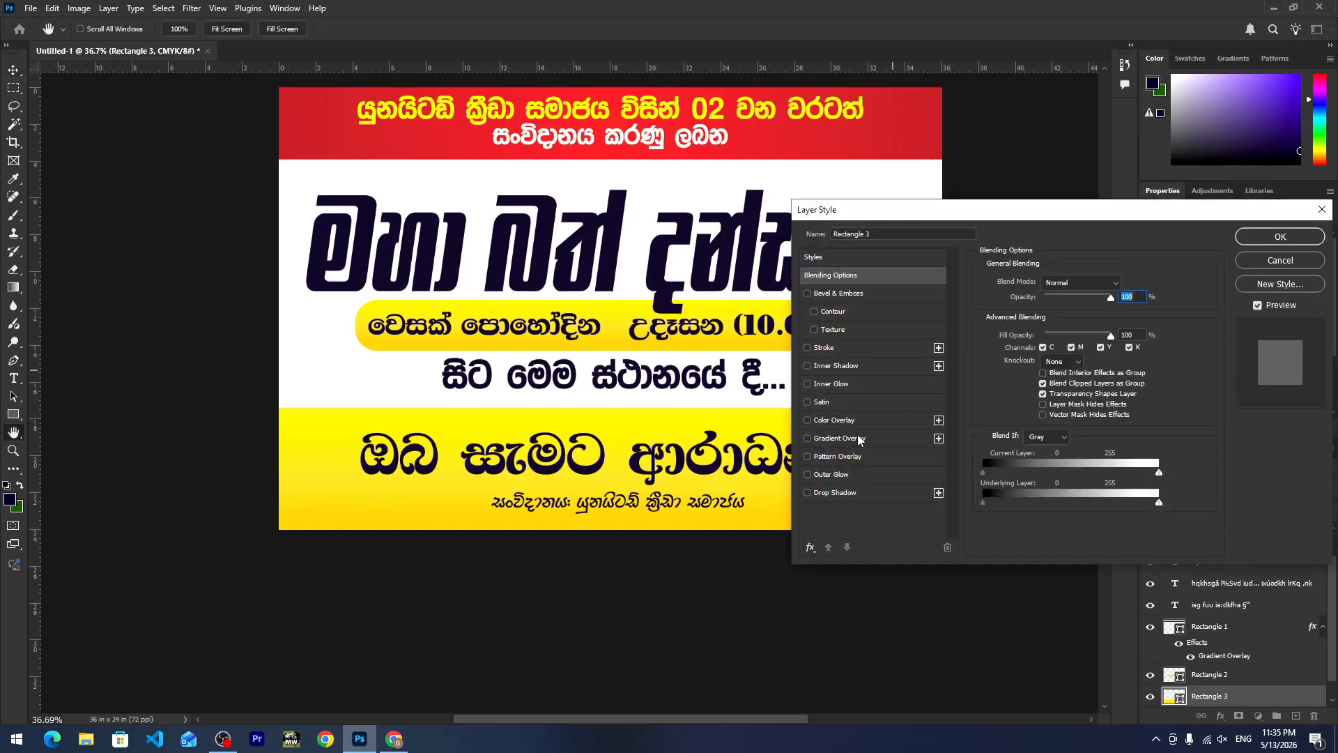
{"action": "left_click", "coordinate": [858, 439]}
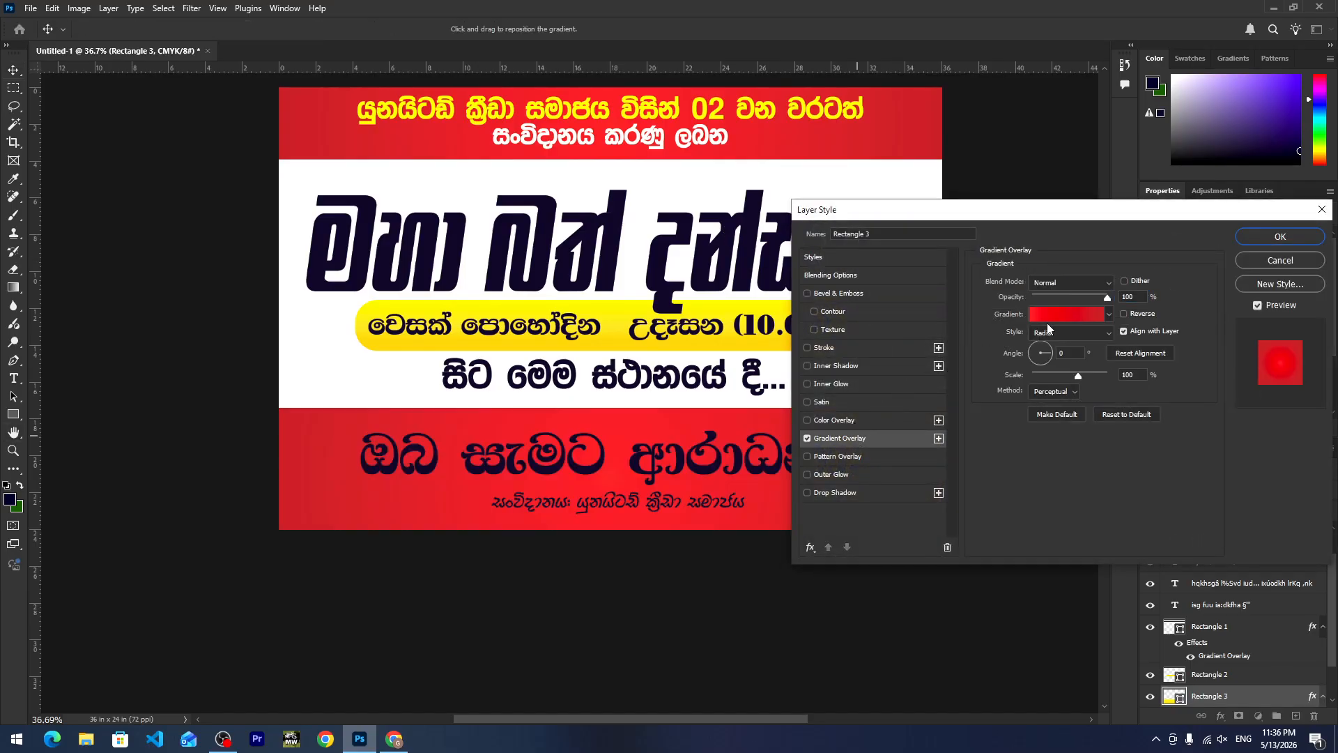
{"action": "left_click", "coordinate": [1054, 315]}
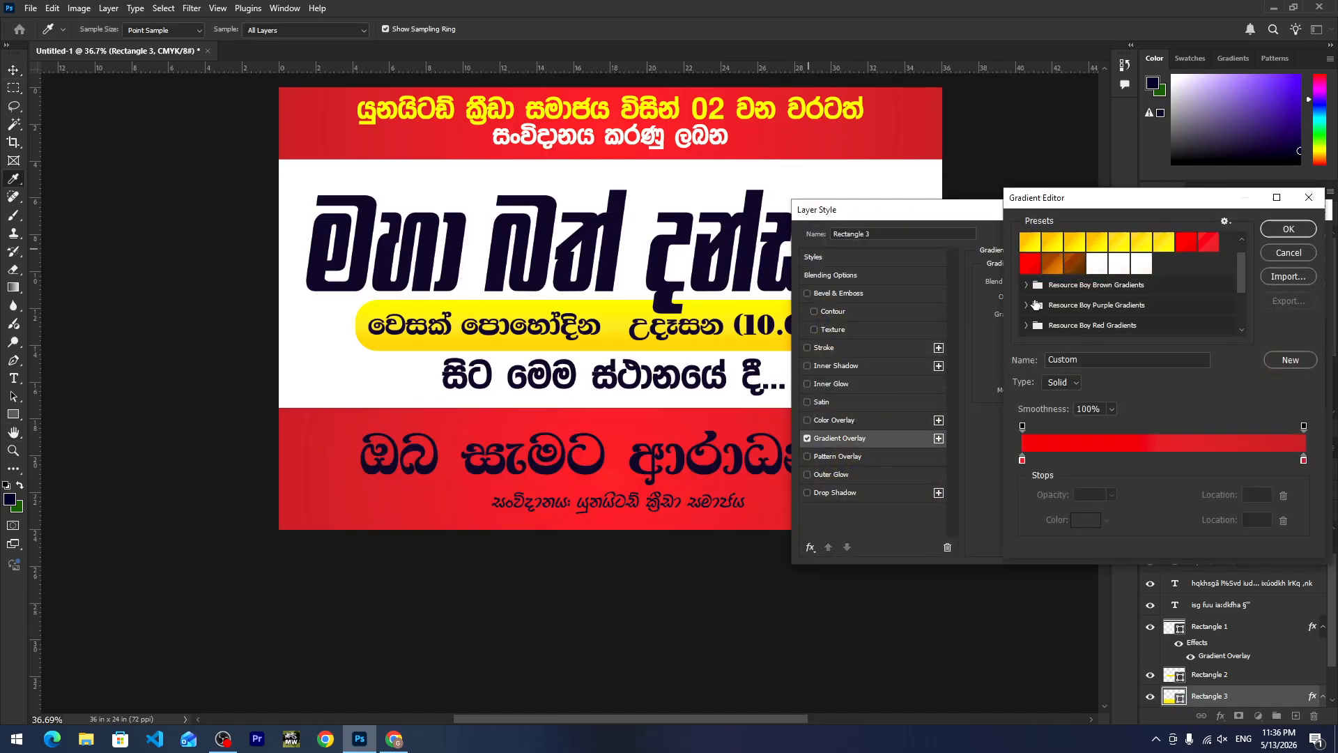
{"action": "scroll", "coordinate": [1036, 304], "scroll_direction": "down", "scroll_amount": 3}
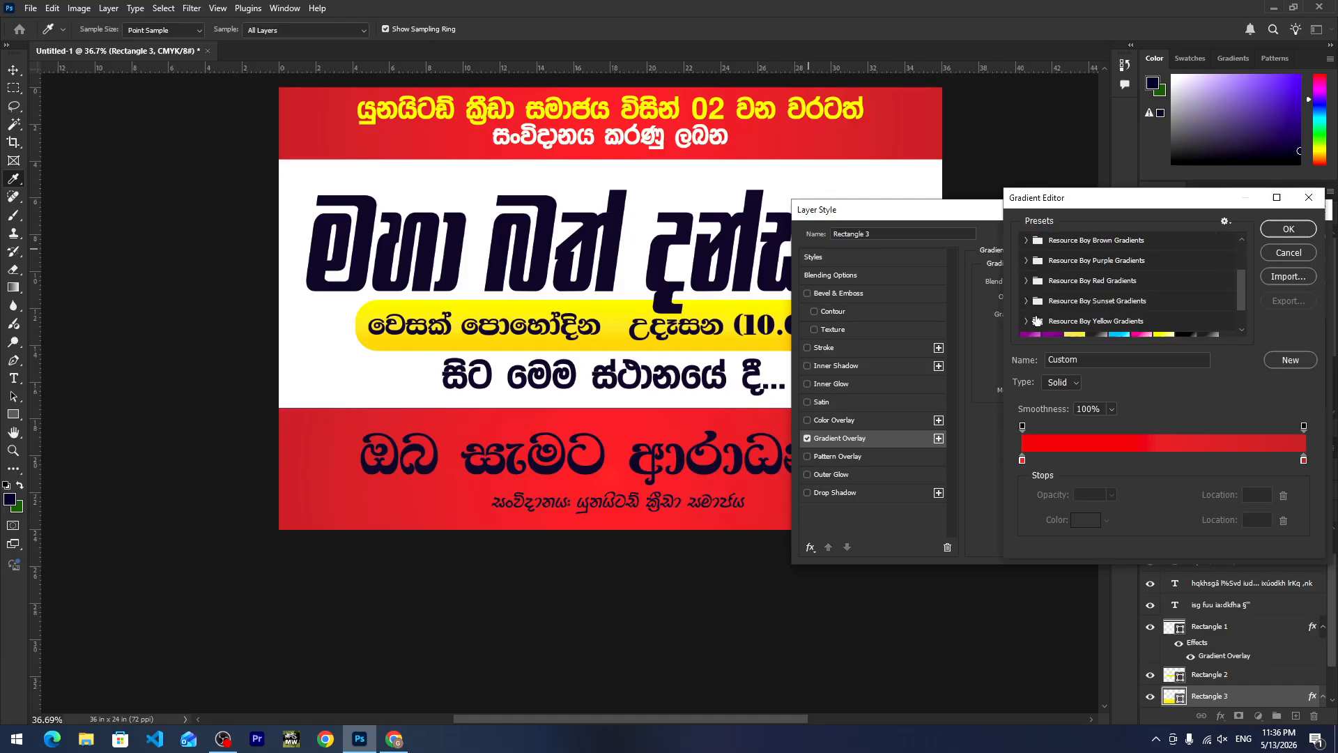
{"action": "scroll", "coordinate": [1037, 321], "scroll_direction": "down", "scroll_amount": 2}
{"action": "left_click", "coordinate": [1052, 308]}
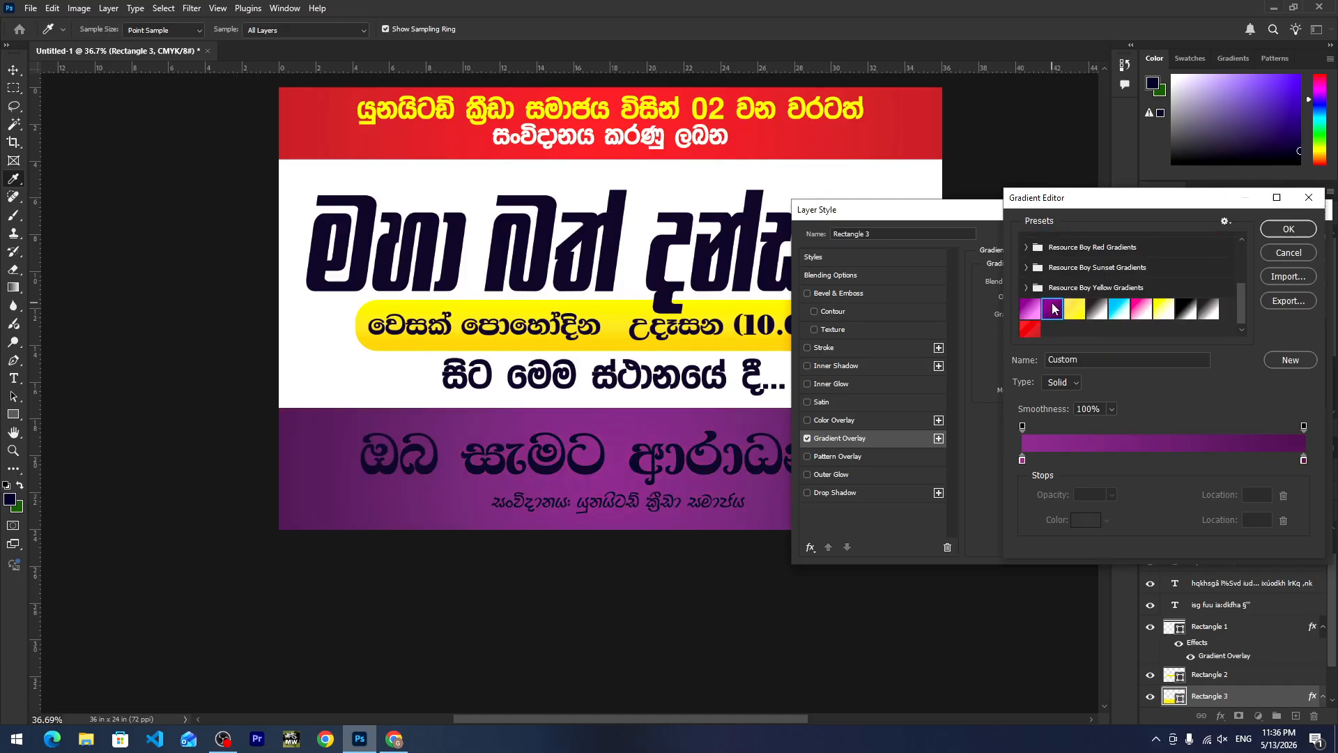
{"action": "left_click", "coordinate": [1271, 237]}
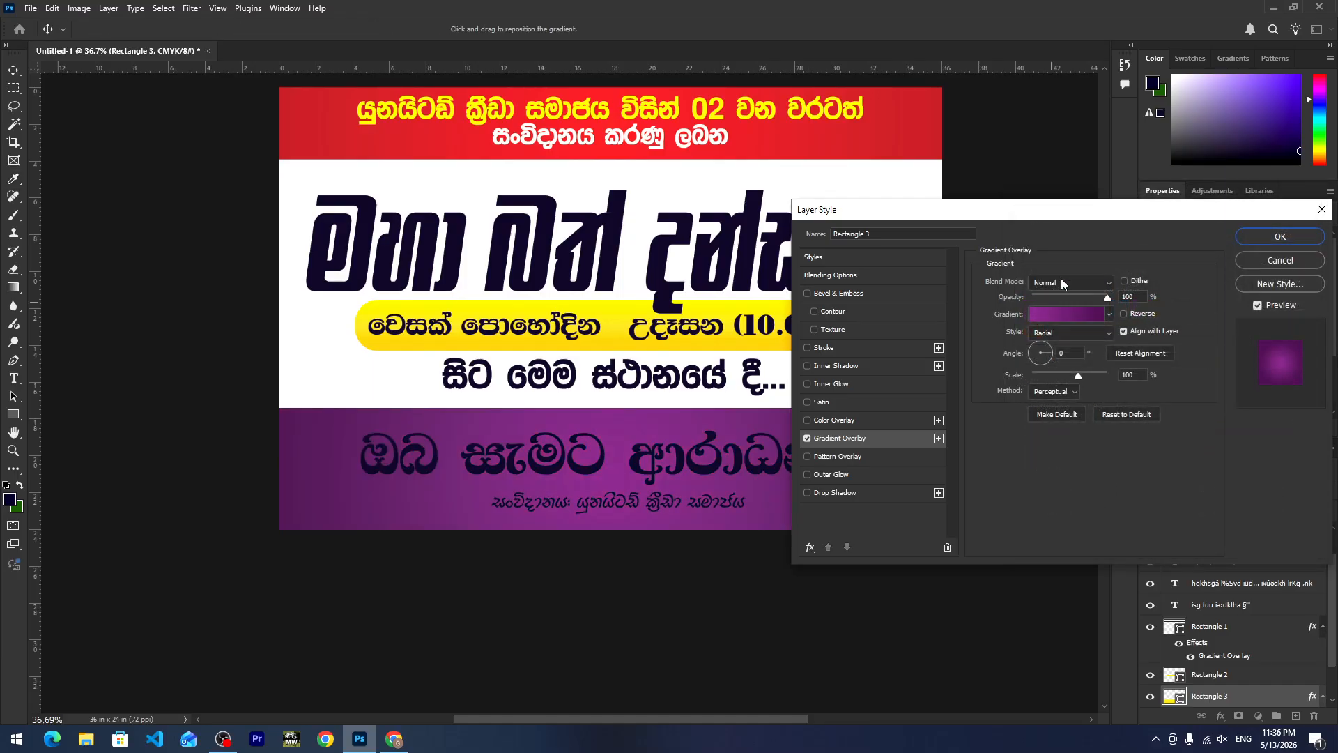
{"action": "left_click", "coordinate": [1280, 237]}
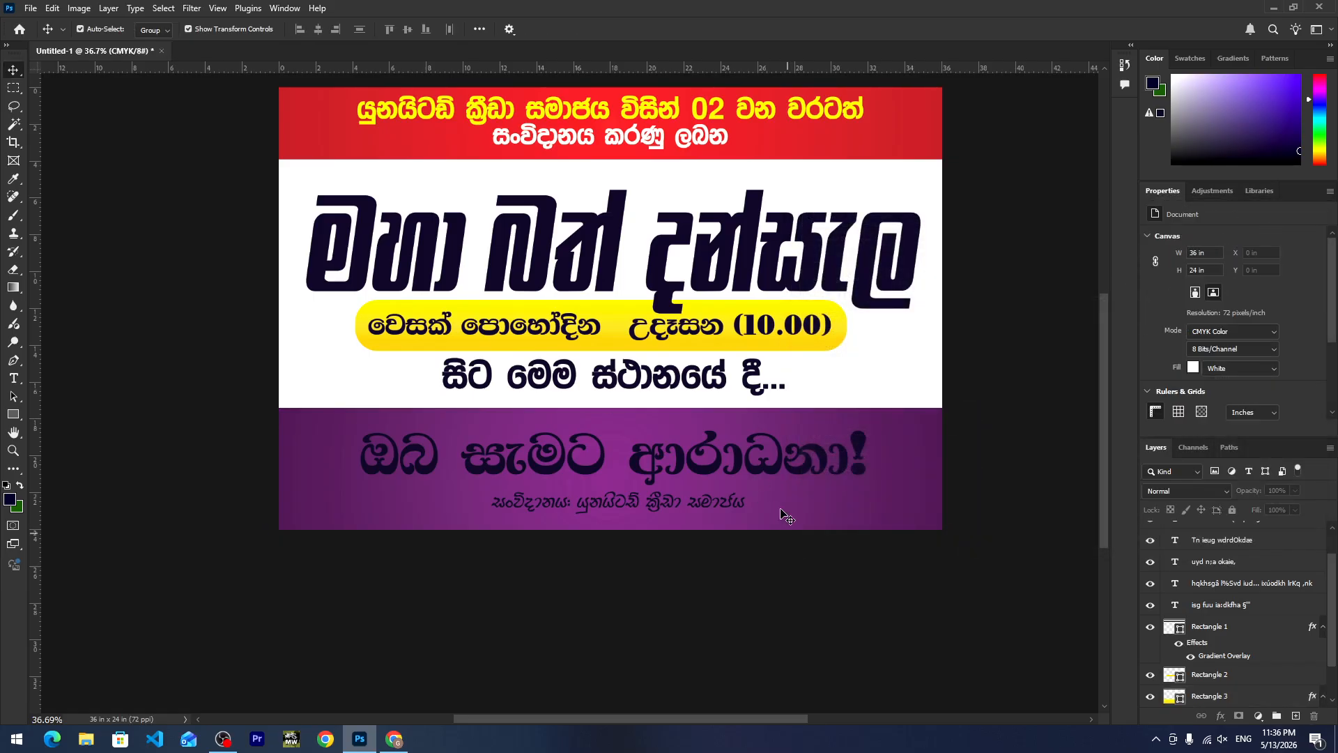
Set the text color of the ඔබ සැමට ආරාධනා! line to white (ffffff).
{"action": "left_click", "coordinate": [779, 460]}
{"action": "left_click", "coordinate": [606, 616]}
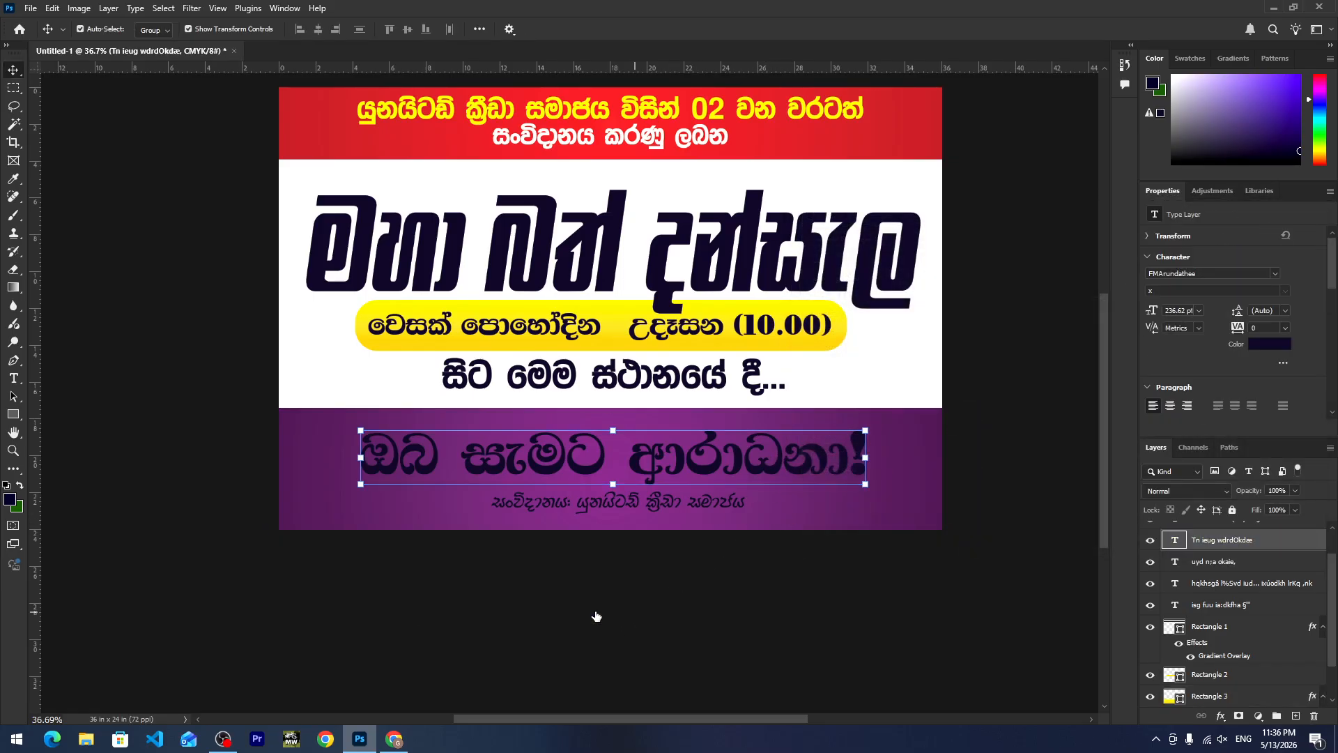
{"action": "left_click", "coordinate": [829, 358]}
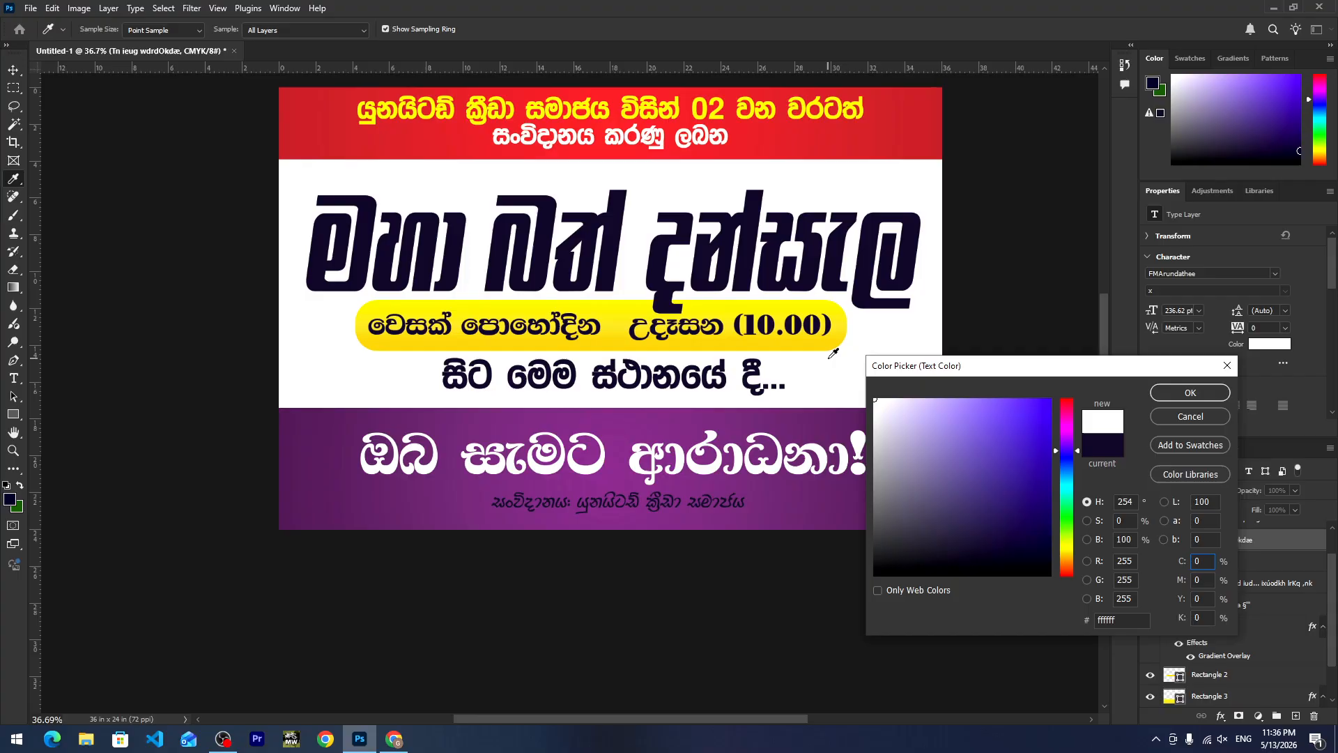
{"action": "left_click", "coordinate": [1190, 392]}
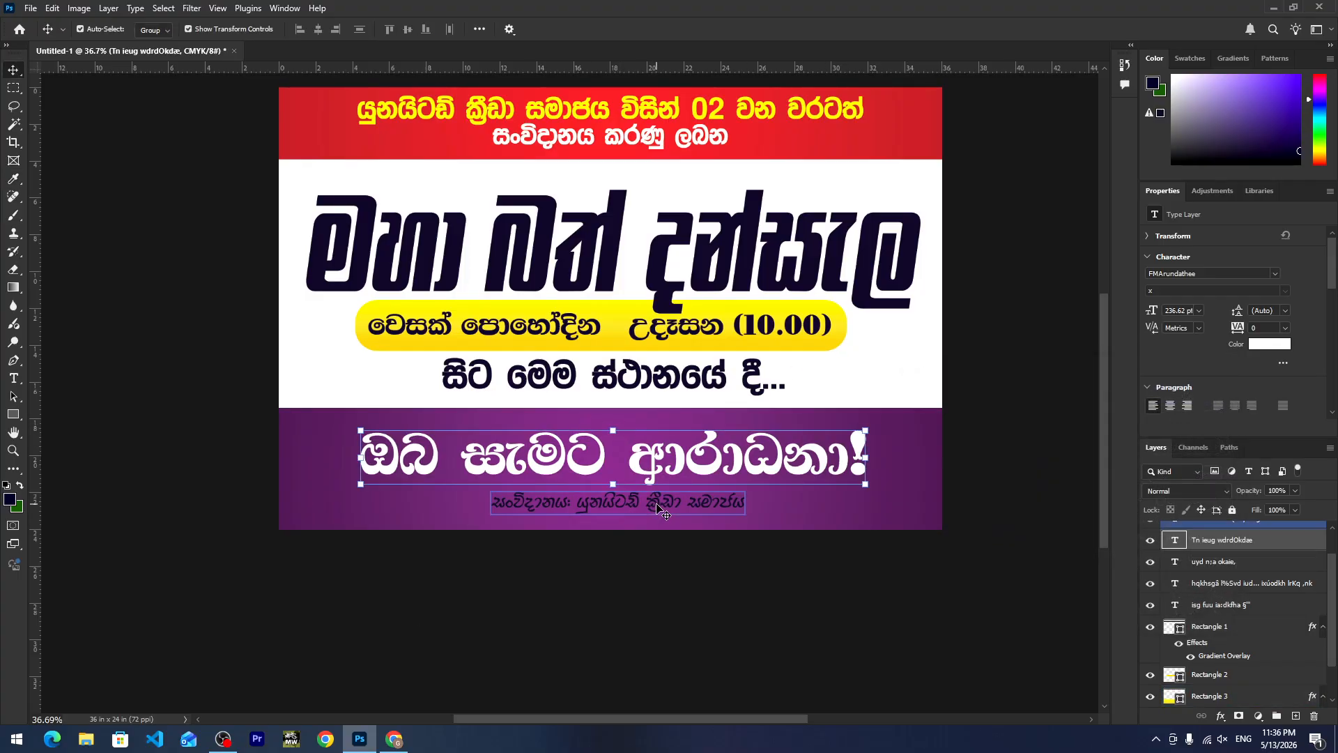
Set the text color of the organizer line under ඔබ සැමට ආරාධනා! in the purple footer to white.
{"action": "left_click", "coordinate": [592, 610]}
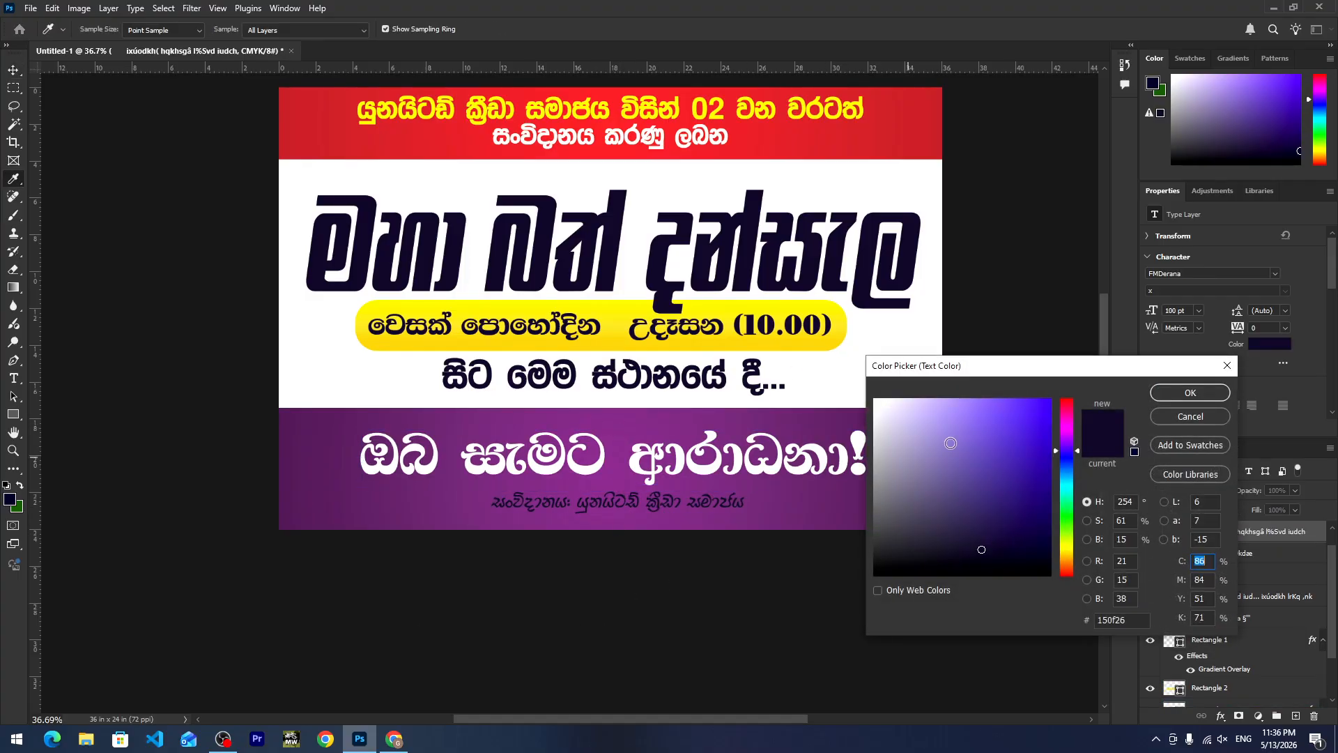
{"action": "left_click_drag", "start_coordinate": [702, 361], "coordinate": [662, 362]}
{"action": "left_click", "coordinate": [1203, 392]}
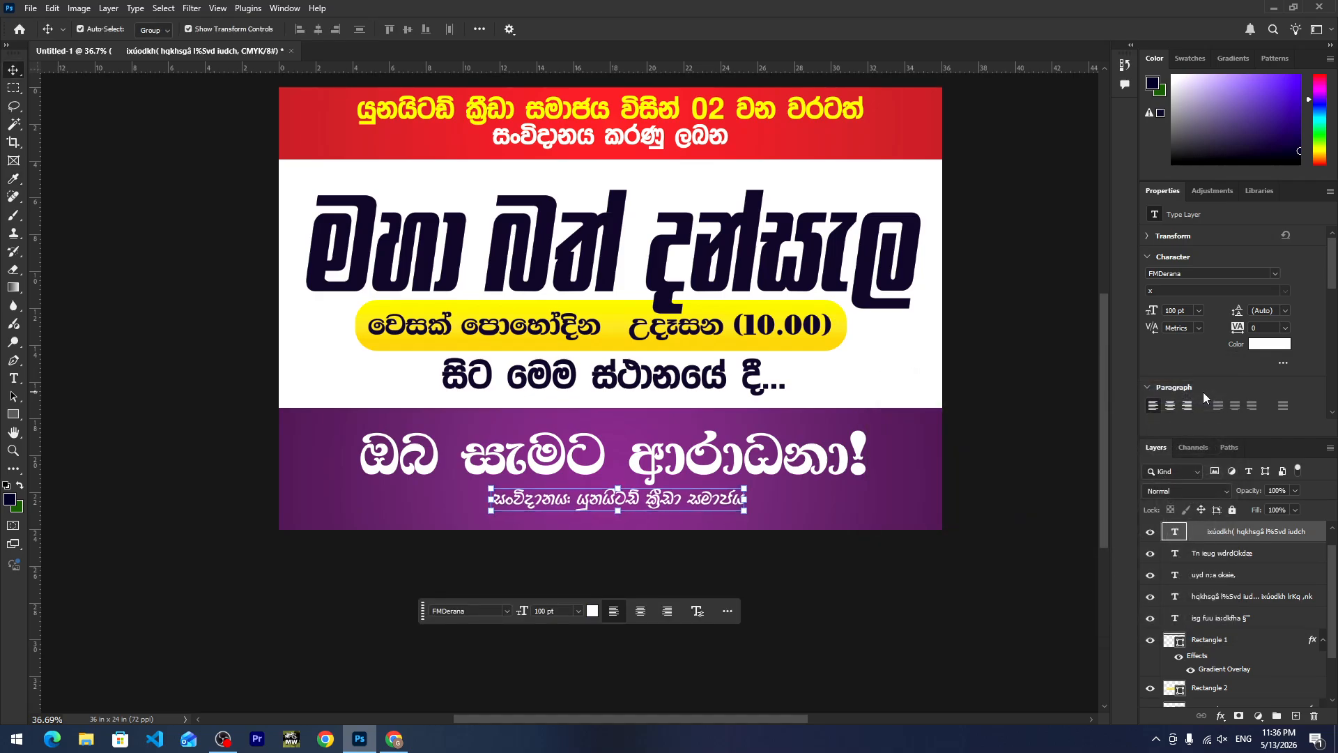
Apply a Gradient Overlay to the මහා බත් දන්සැල title using the bright red gradient preset, keeping the Radial style.
{"action": "left_click", "coordinate": [707, 376]}
{"action": "left_click", "coordinate": [701, 278]}
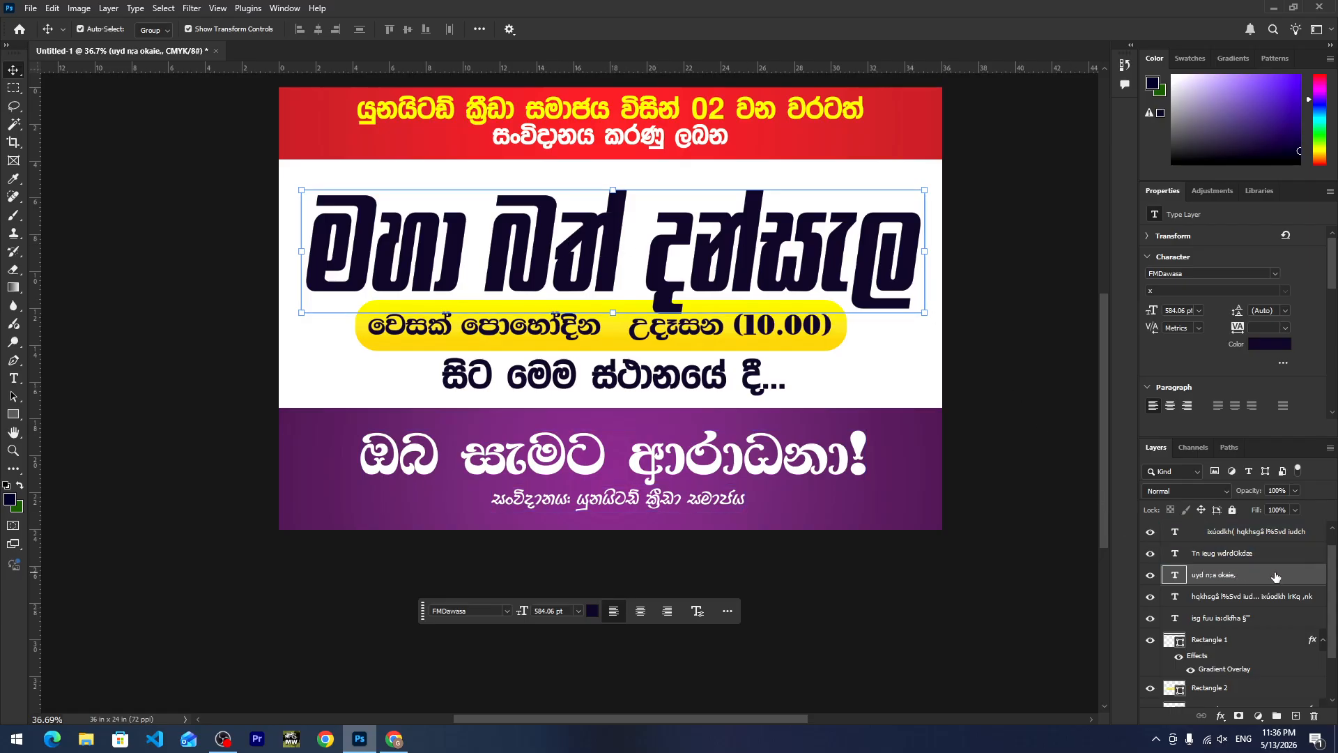
{"action": "left_click_drag", "start_coordinate": [878, 214], "coordinate": [950, 238]}
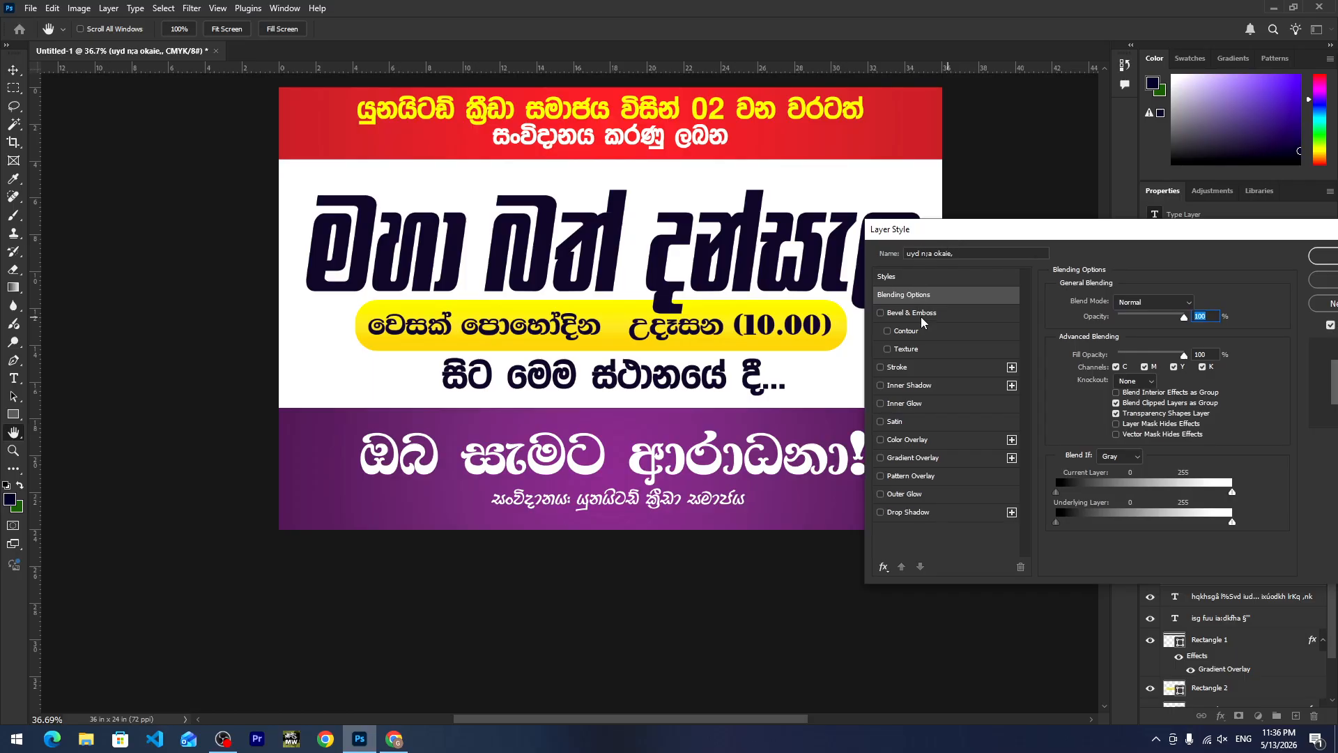
{"action": "left_click", "coordinate": [908, 454]}
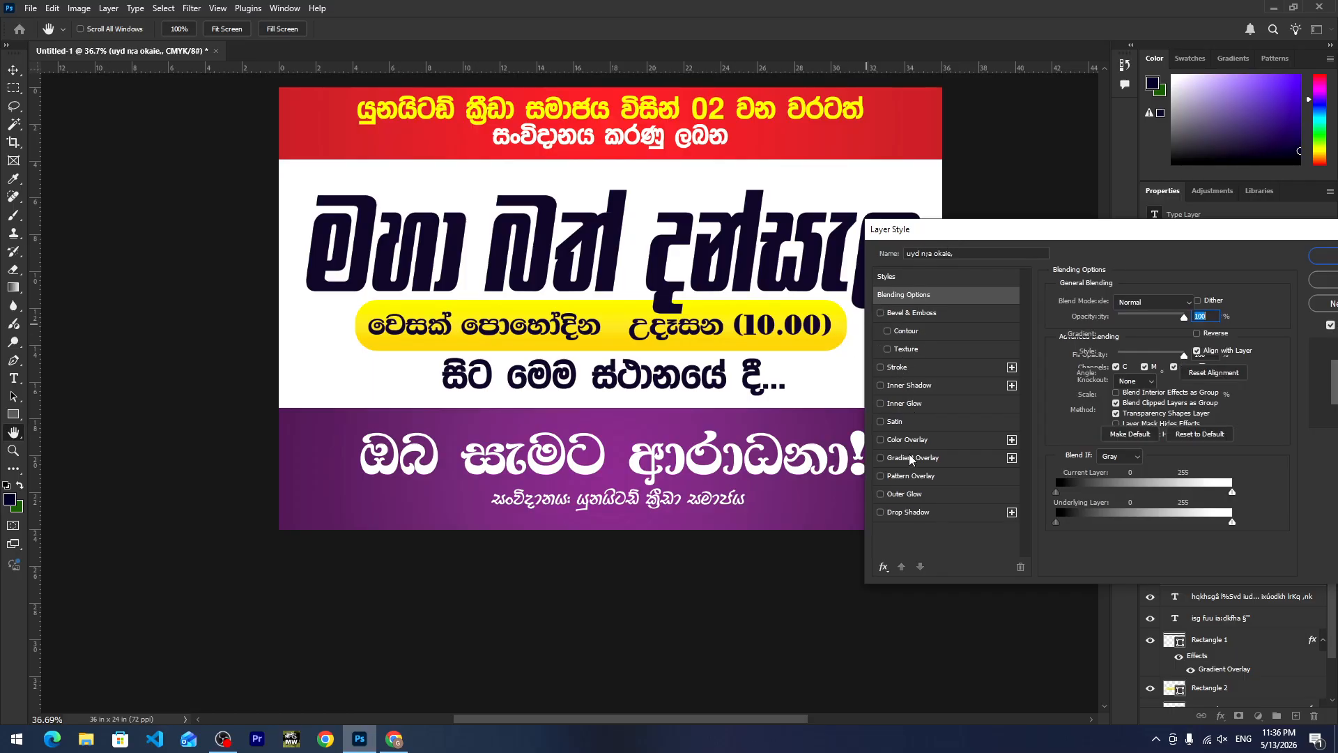
{"action": "left_click_drag", "start_coordinate": [975, 229], "coordinate": [967, 199]}
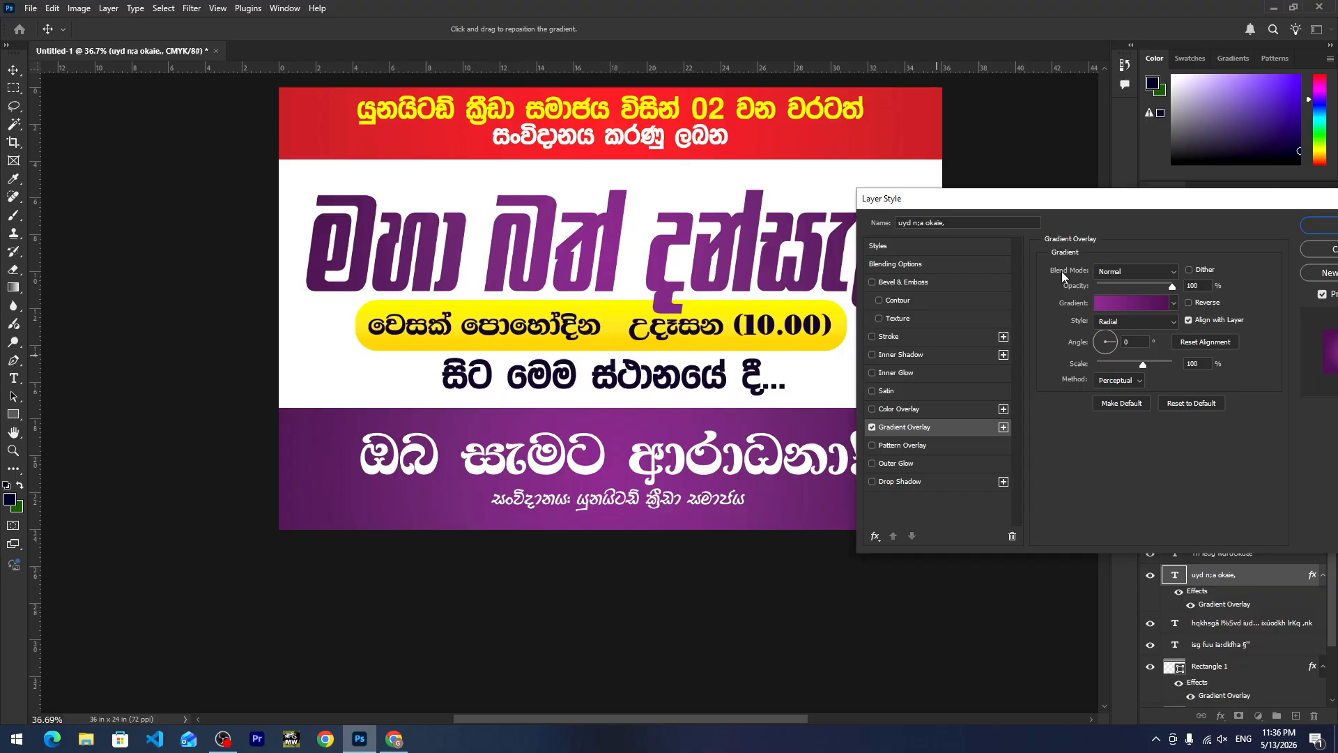
{"action": "left_click", "coordinate": [1135, 302]}
{"action": "left_click", "coordinate": [1179, 268]}
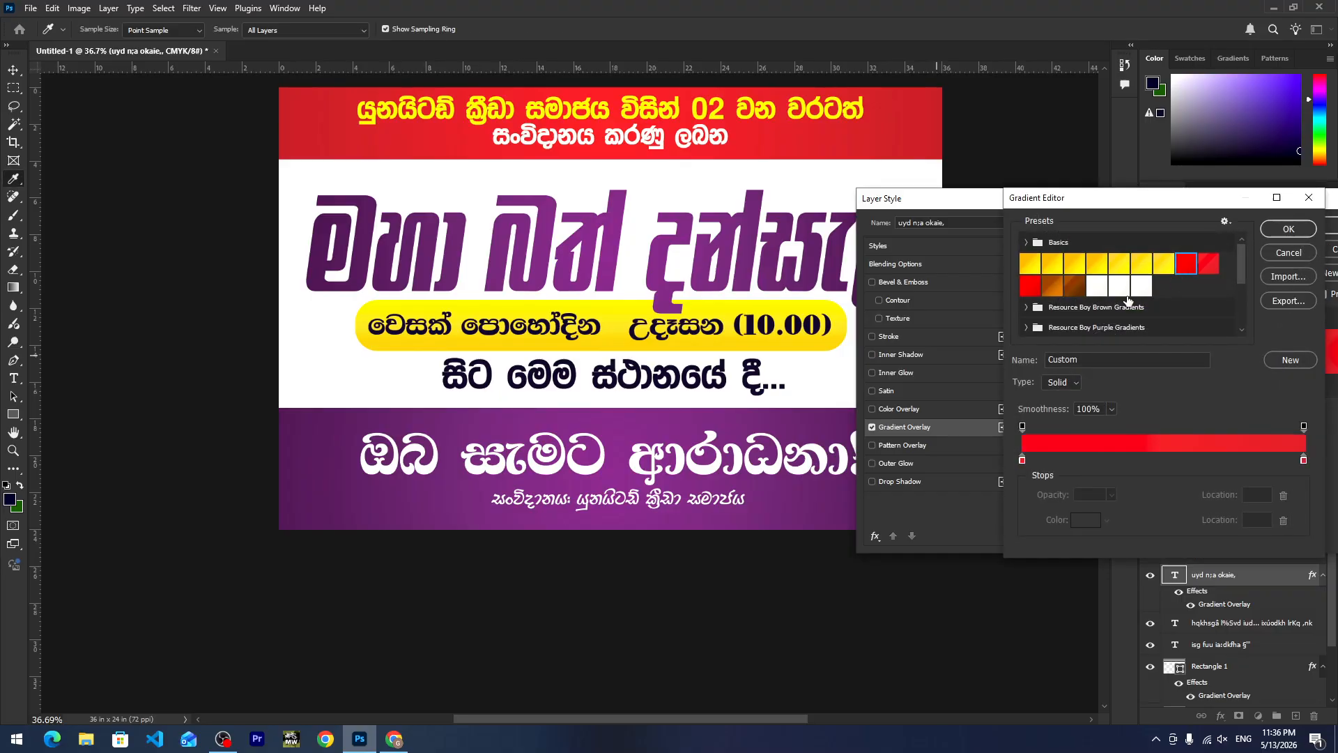
{"action": "left_click_drag", "start_coordinate": [1074, 191], "coordinate": [1007, 210]}
{"action": "left_click", "coordinate": [1221, 248]}
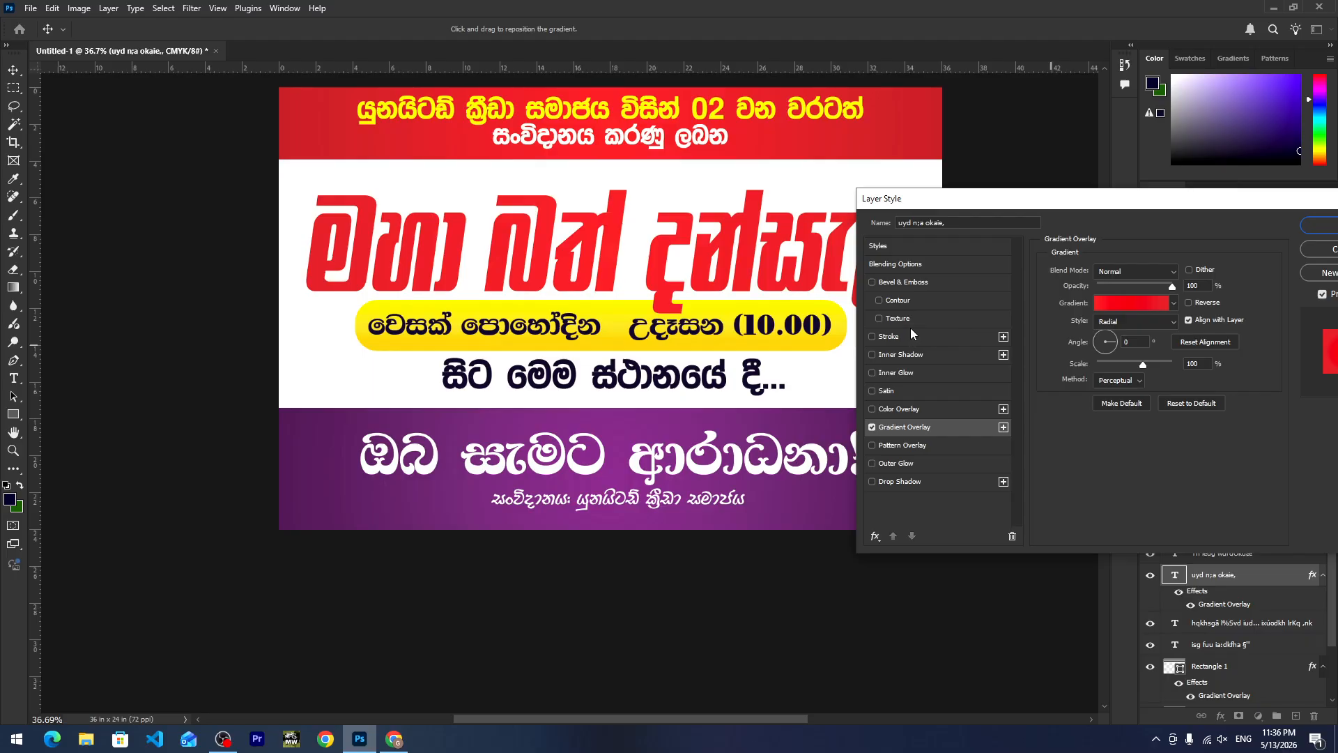
Add a Bevel & Emboss to the title with a depth of 376% and a size of 38 px.
{"action": "left_click", "coordinate": [892, 282]}
{"action": "left_click_drag", "start_coordinate": [979, 207], "coordinate": [986, 156]}
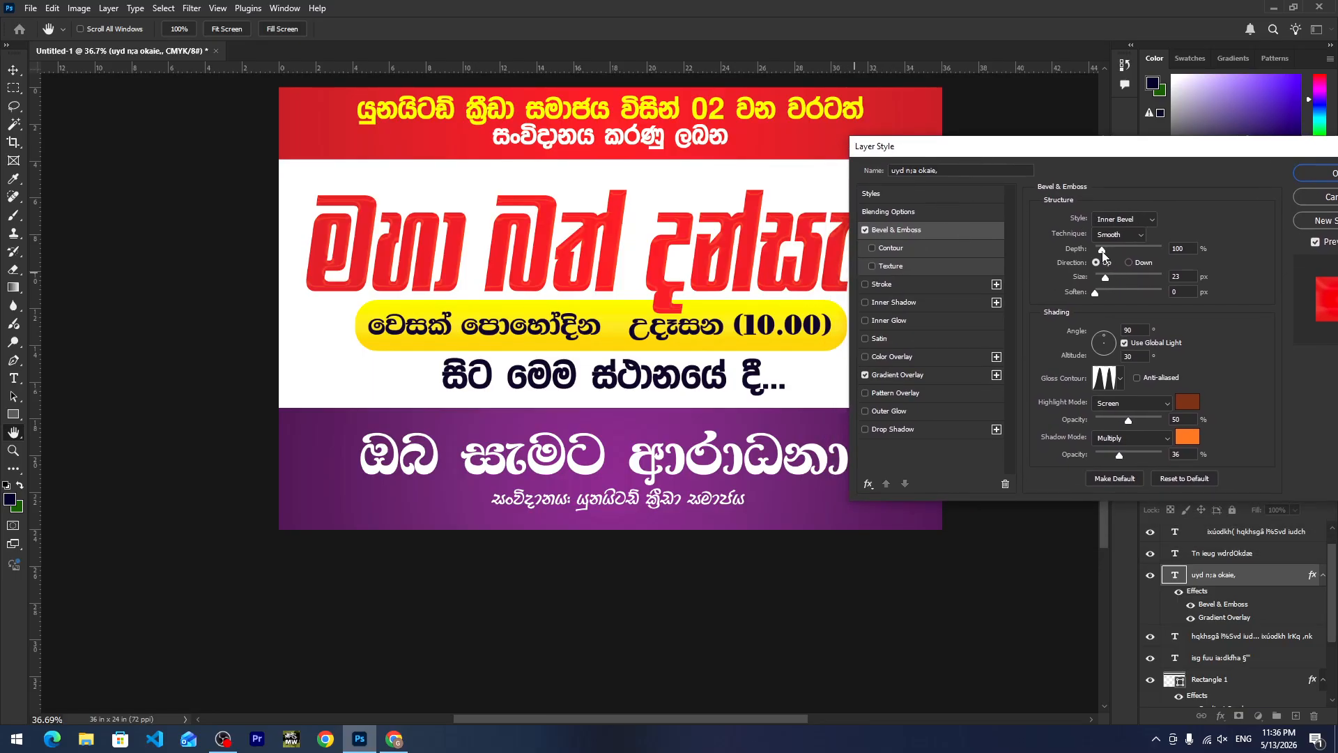
{"action": "left_click_drag", "start_coordinate": [1102, 250], "coordinate": [1110, 277]}
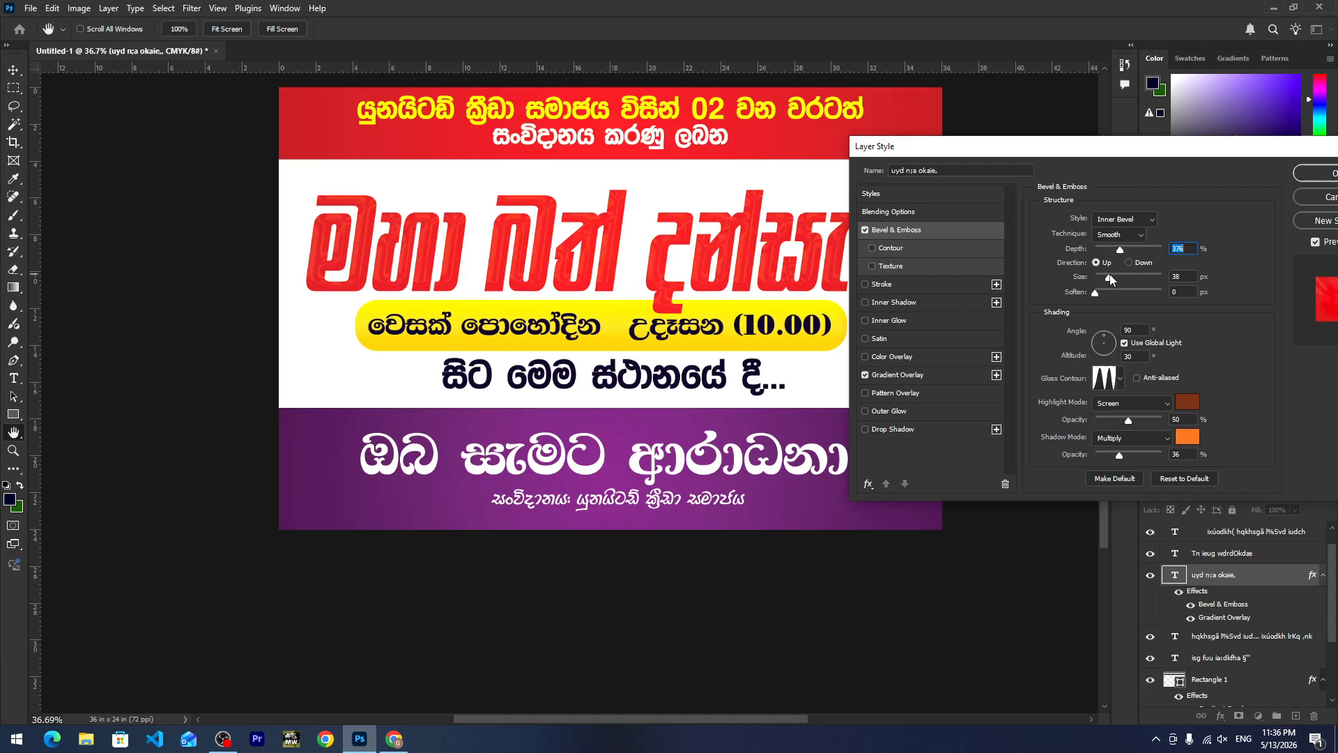
Try orange and red highlight colors for the title's bevel and settle on bright yellow.
{"action": "left_click", "coordinate": [1188, 402]}
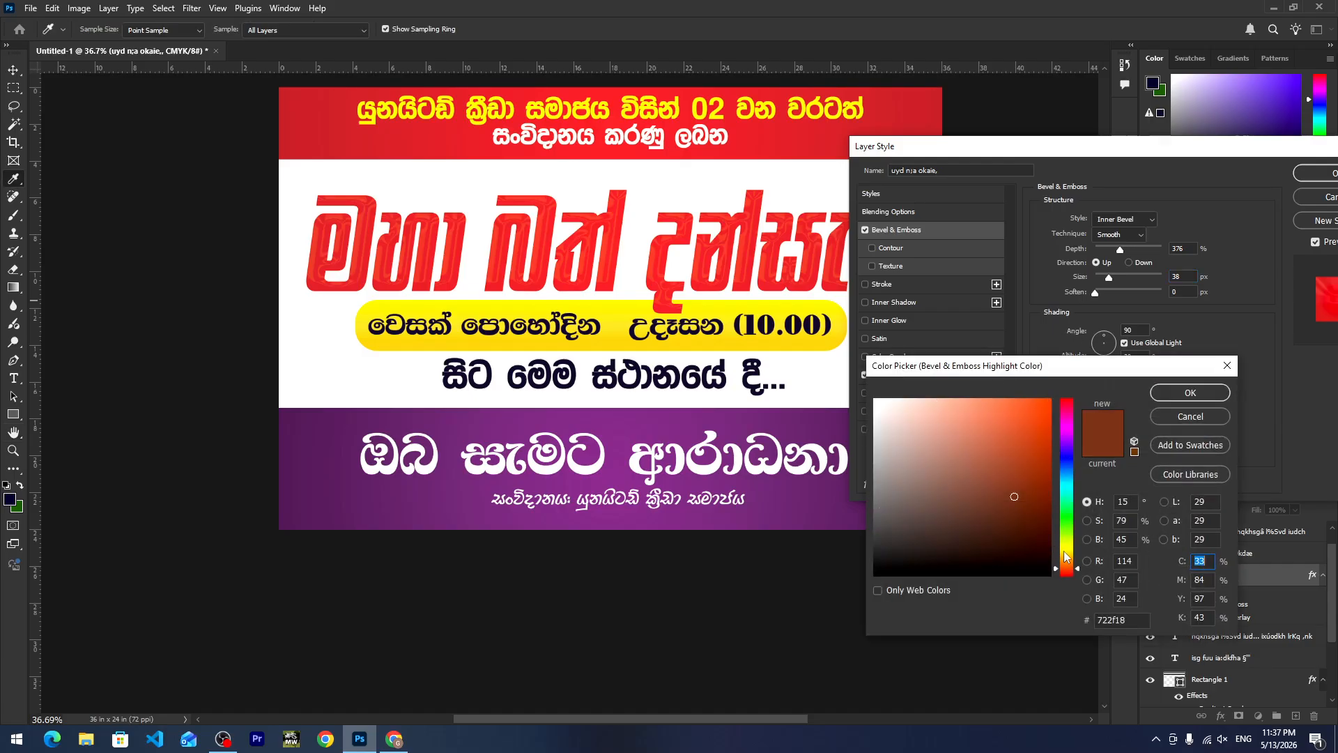
{"action": "left_click", "coordinate": [1066, 548]}
{"action": "left_click_drag", "start_coordinate": [1037, 420], "coordinate": [1109, 361]}
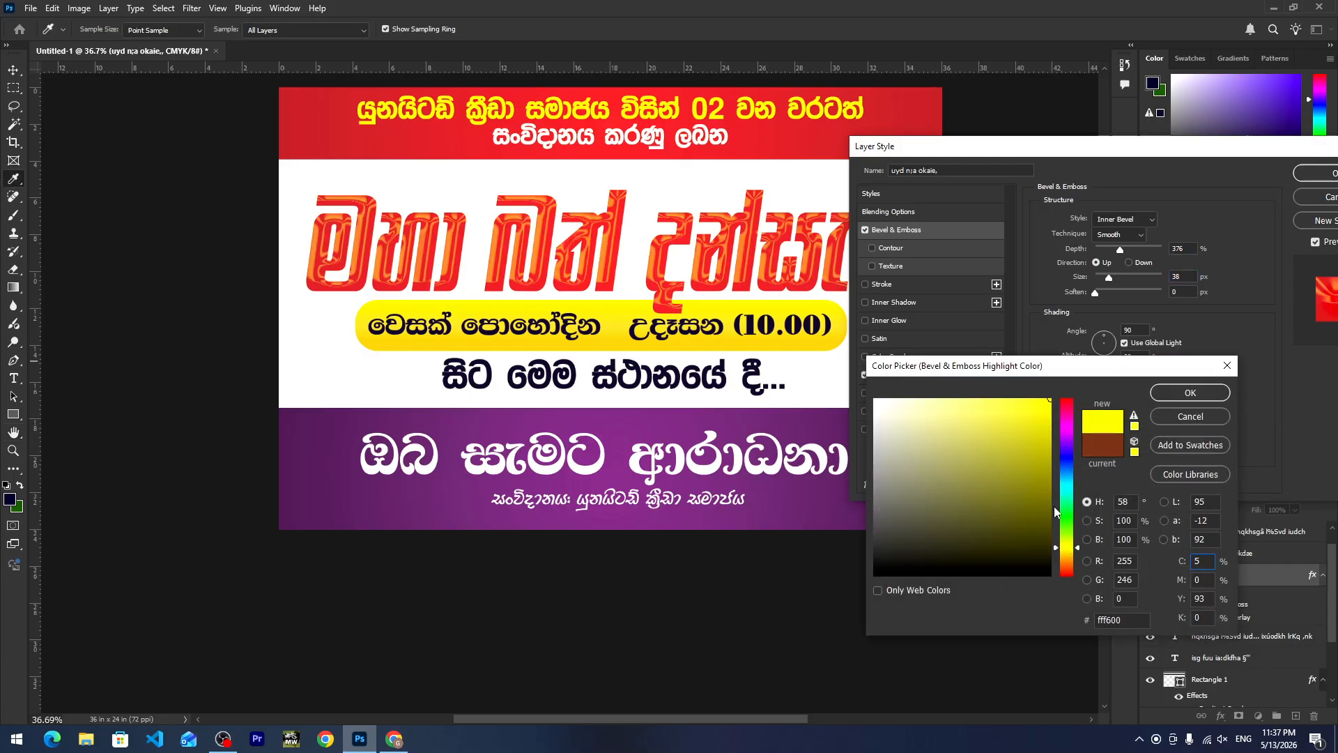
{"action": "left_click_drag", "start_coordinate": [1068, 564], "coordinate": [1066, 568]}
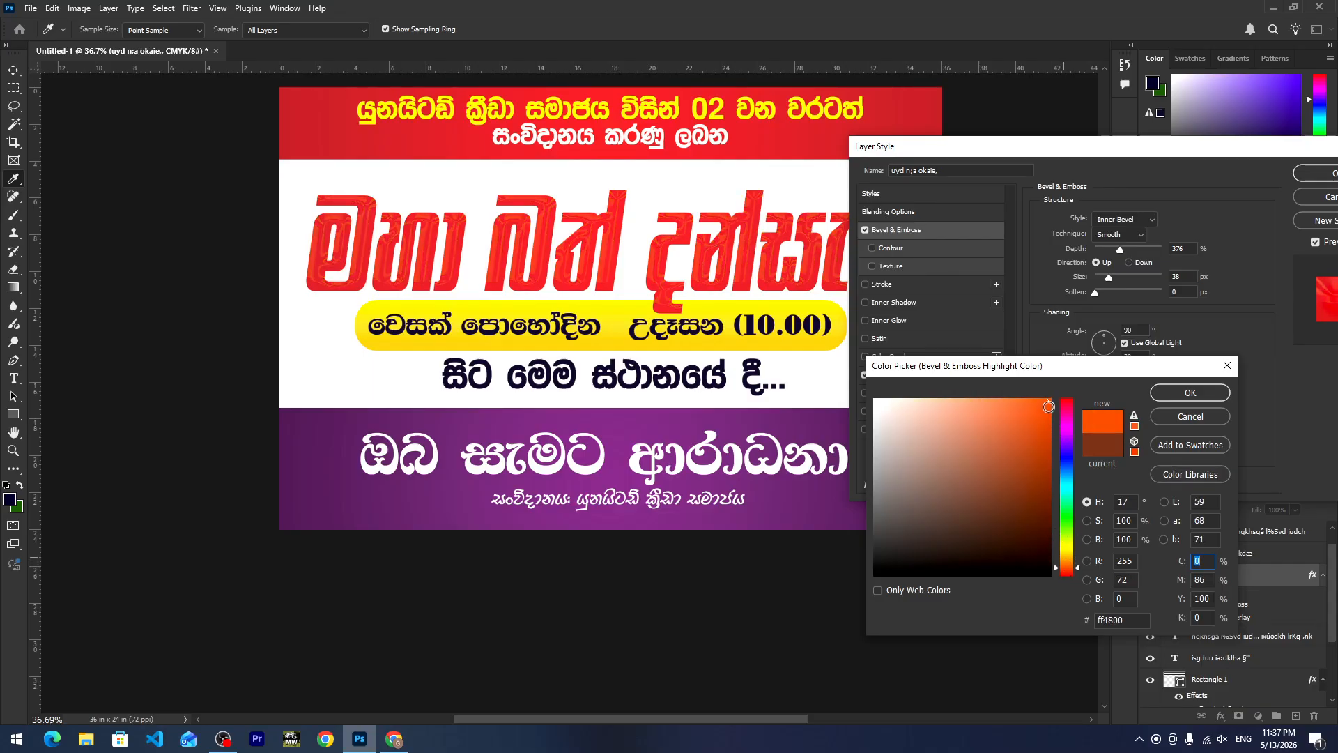
{"action": "left_click", "coordinate": [1045, 492]}
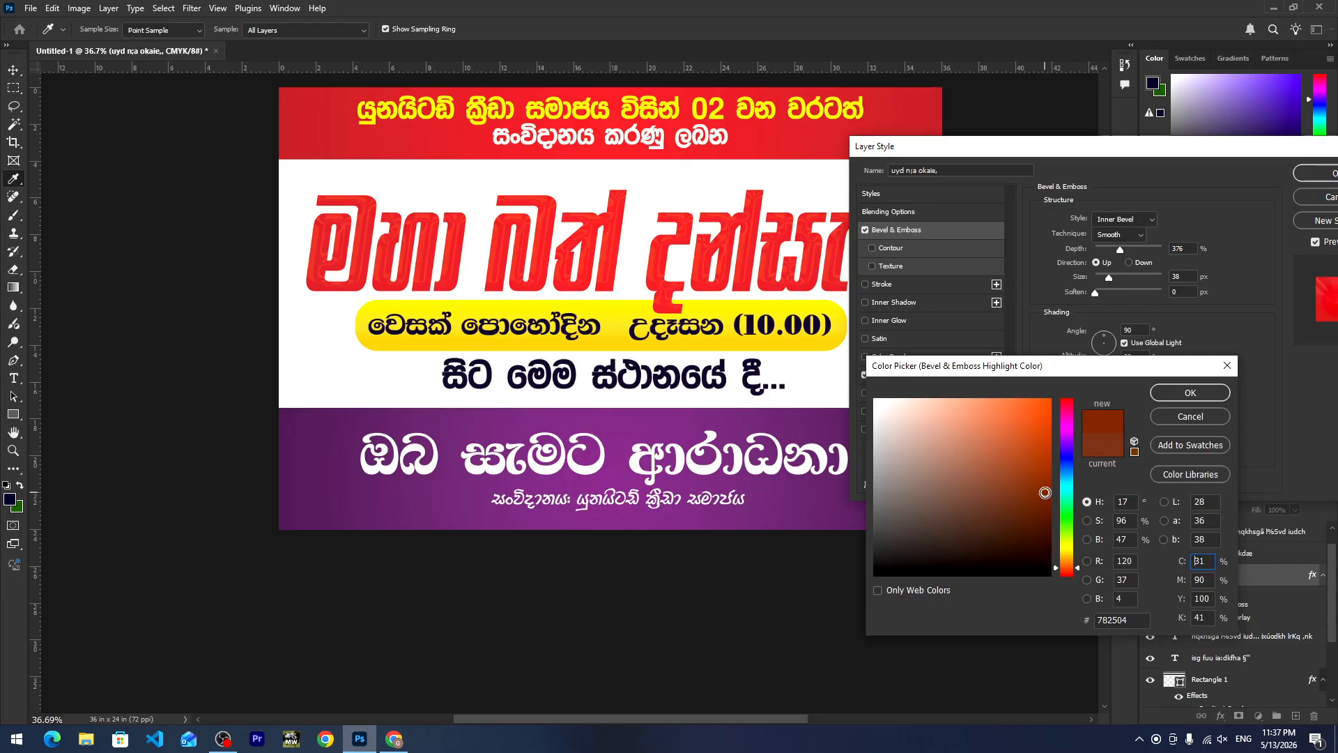
{"action": "left_click", "coordinate": [1050, 513]}
{"action": "left_click_drag", "start_coordinate": [1066, 569], "coordinate": [1066, 584]}
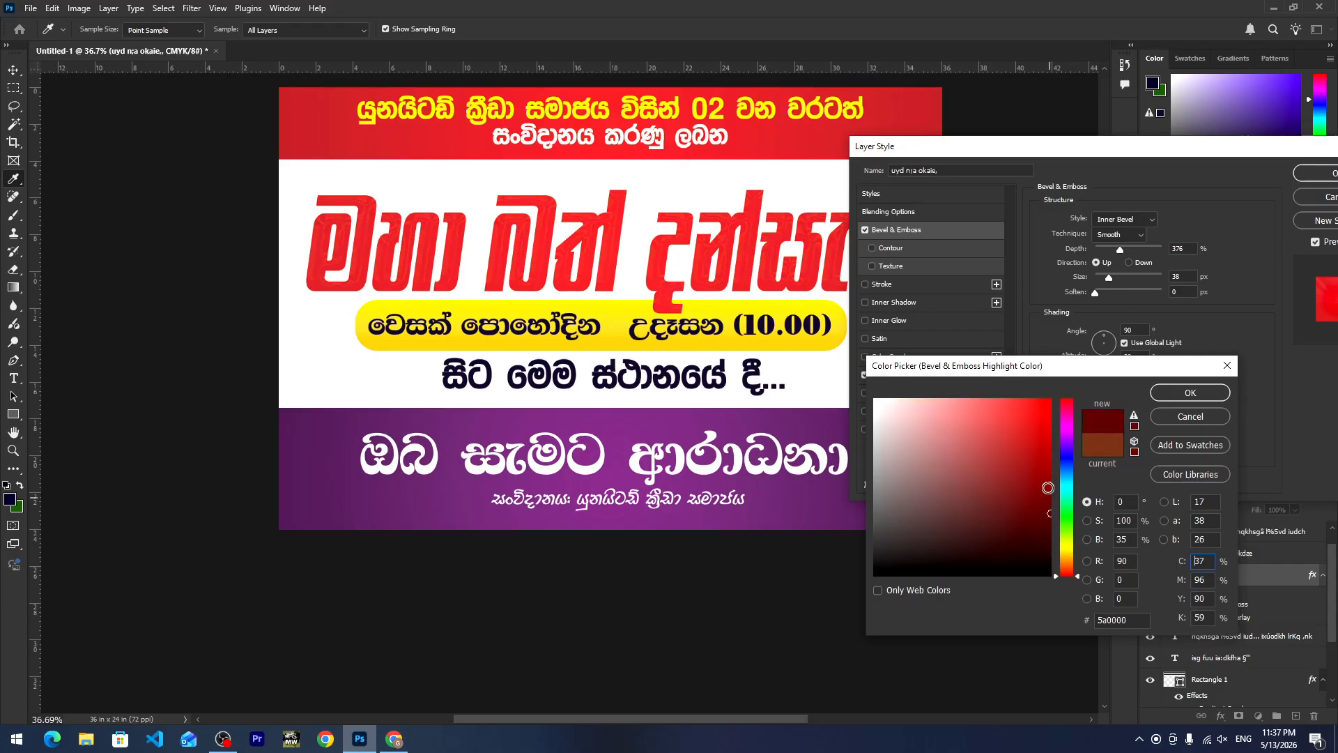
{"action": "left_click_drag", "start_coordinate": [1038, 505], "coordinate": [1072, 383]}
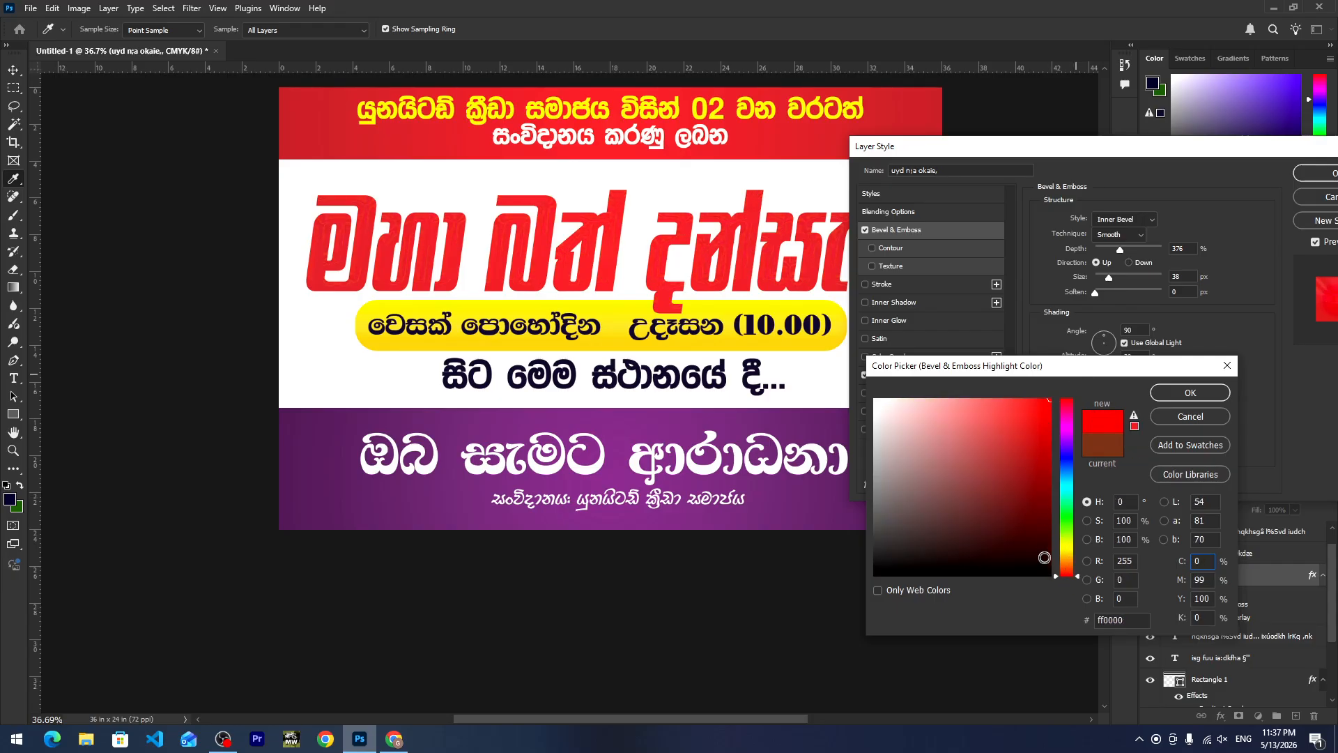
{"action": "left_click_drag", "start_coordinate": [1066, 576], "coordinate": [1071, 555]}
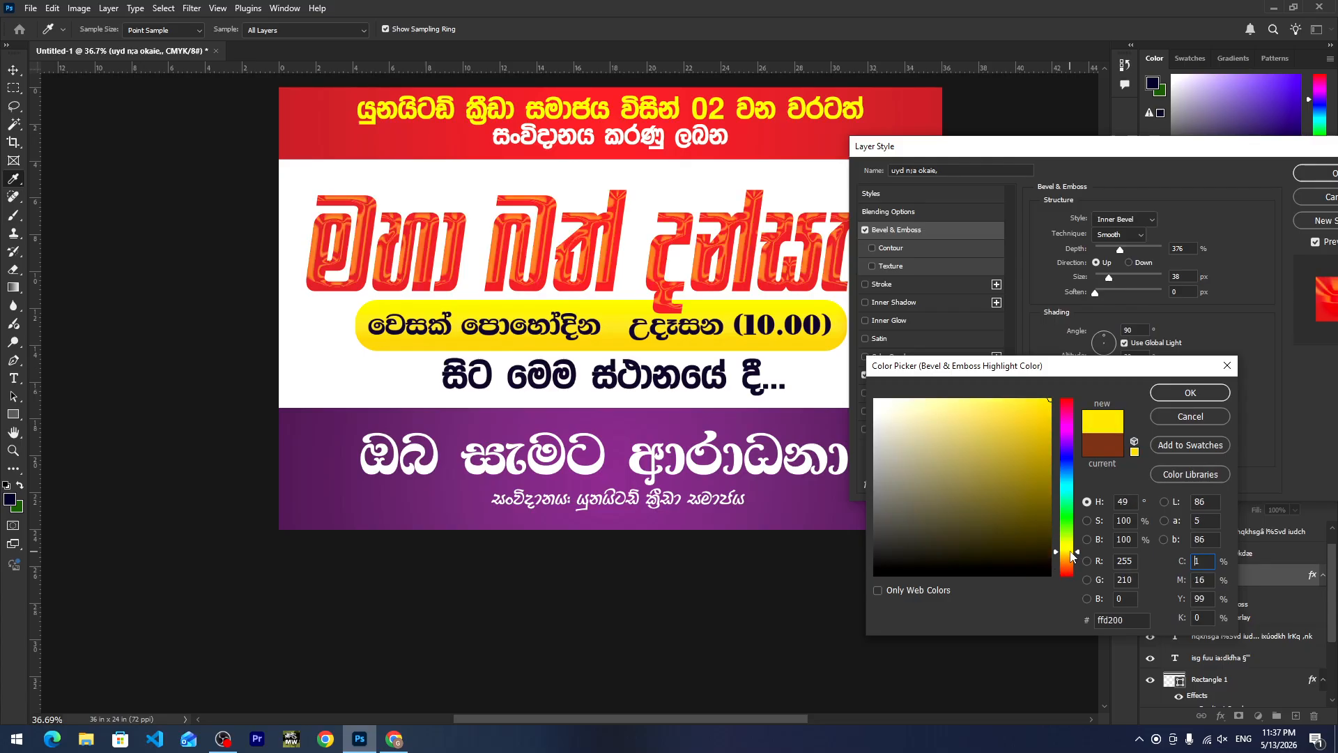
{"action": "left_click", "coordinate": [1211, 394]}
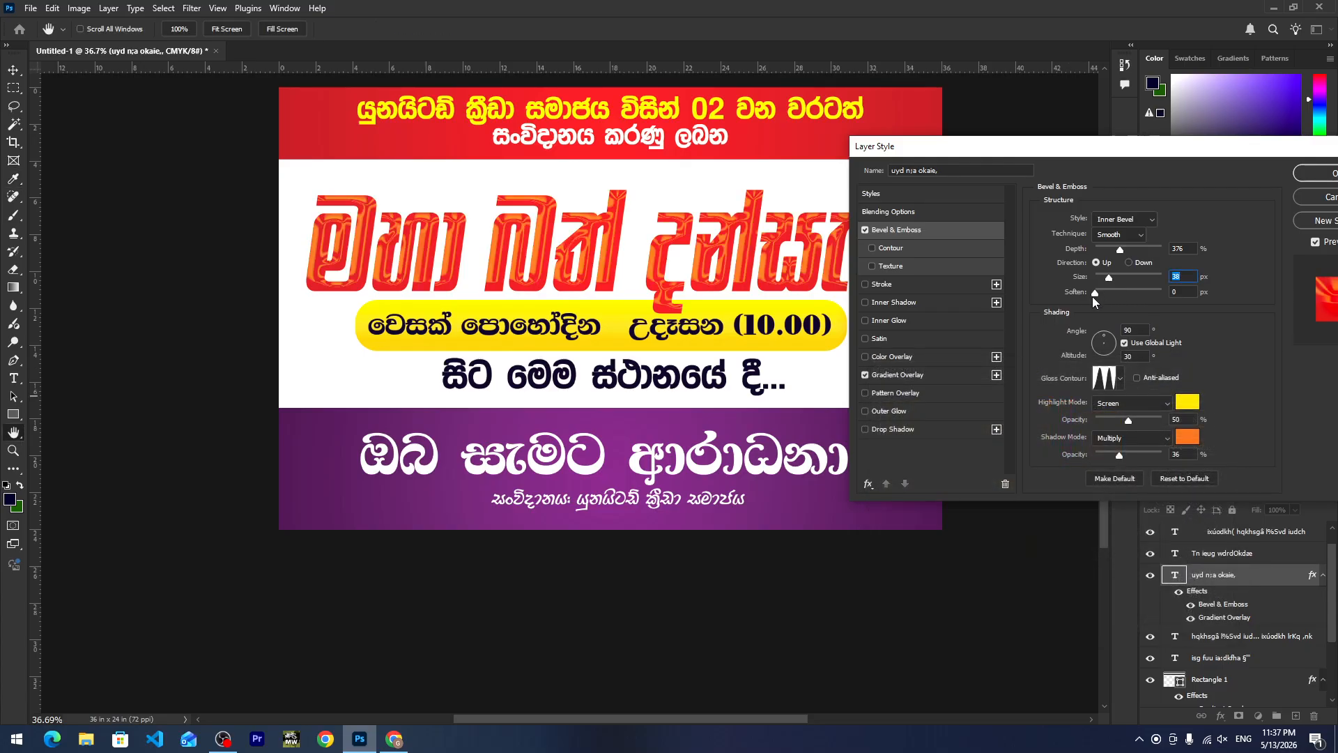
Set the bevel's soften to 10 px and size to 92 px, and choose the deep cove-shaped gloss contour.
{"action": "left_click_drag", "start_coordinate": [1097, 291], "coordinate": [1135, 299]}
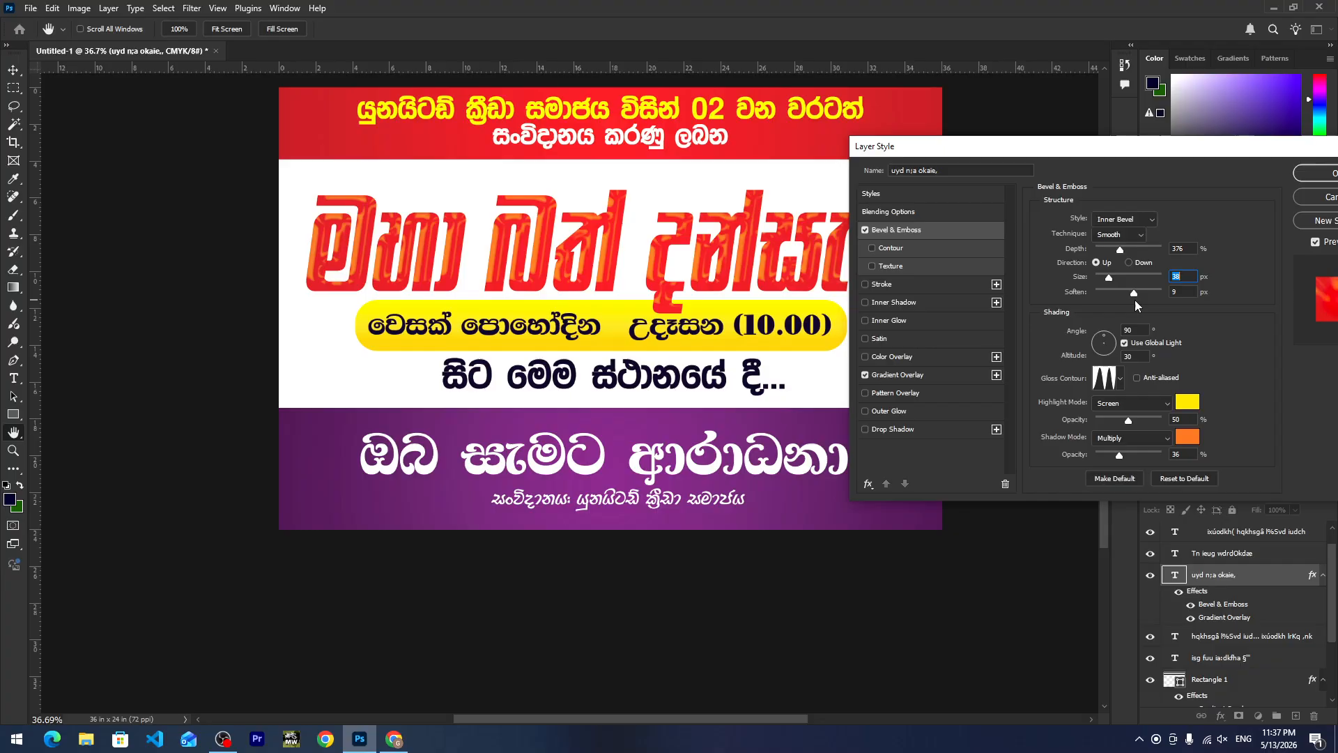
{"action": "mouse_move", "coordinate": [1108, 281]}
{"action": "left_mouse_down"}
{"action": "mouse_move", "coordinate": [1153, 291]}
{"action": "mouse_move", "coordinate": [1123, 296]}
{"action": "left_mouse_up"}
{"action": "left_click", "coordinate": [1119, 379]}
{"action": "left_click", "coordinate": [1073, 412]}
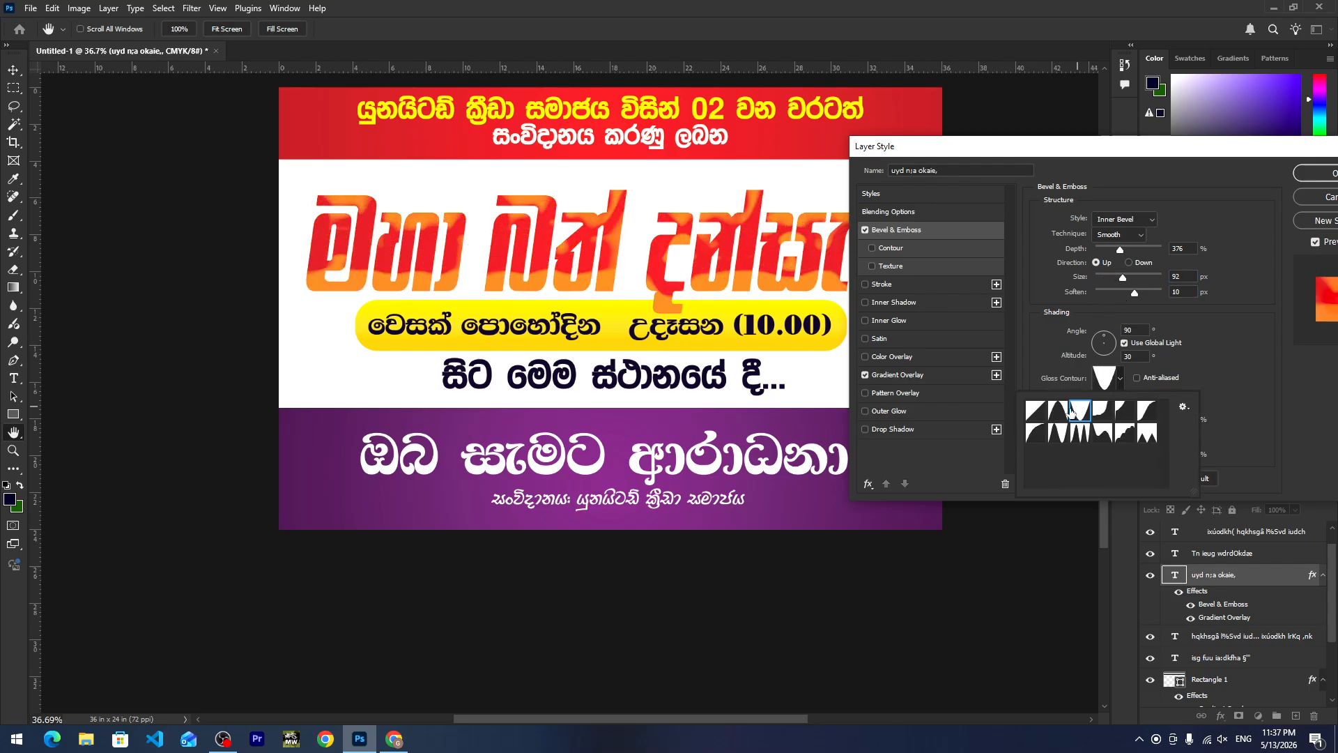
{"action": "left_click", "coordinate": [1060, 413]}
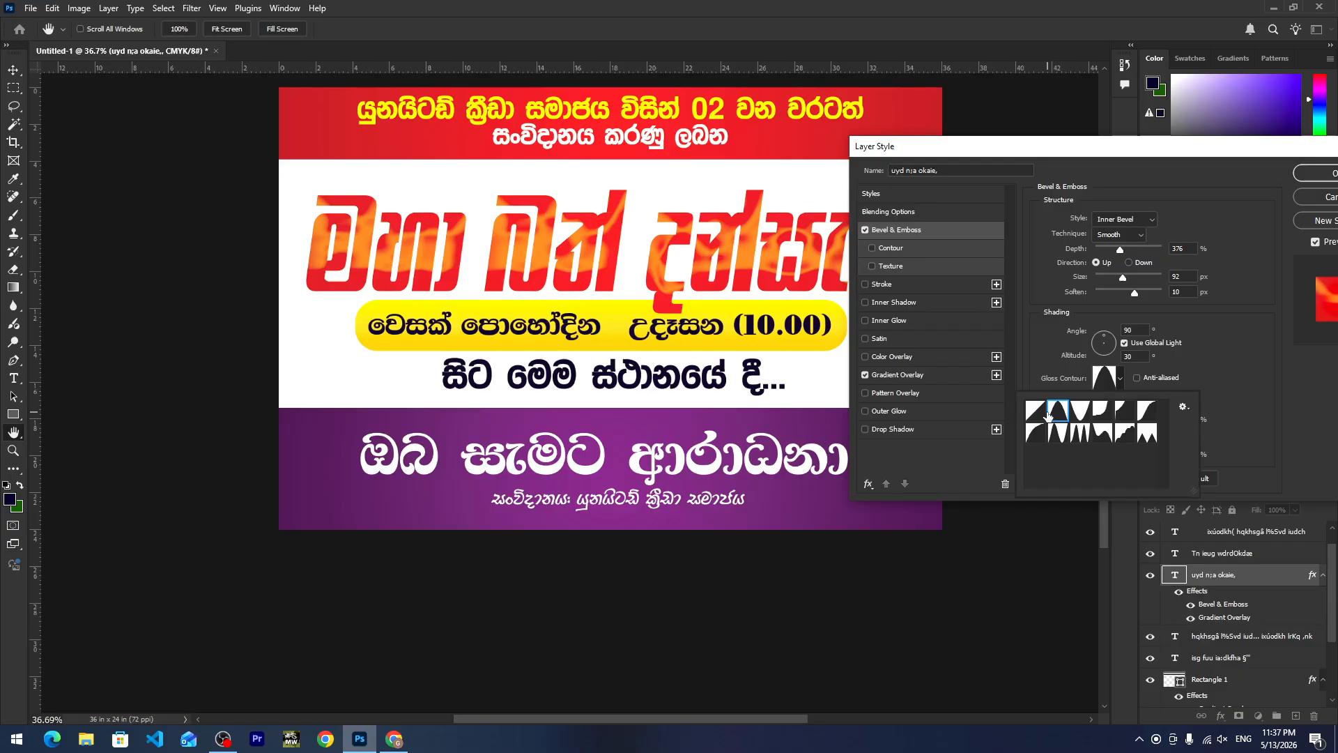
{"action": "left_click", "coordinate": [1037, 415]}
{"action": "left_click", "coordinate": [1064, 414]}
{"action": "left_click", "coordinate": [1126, 414]}
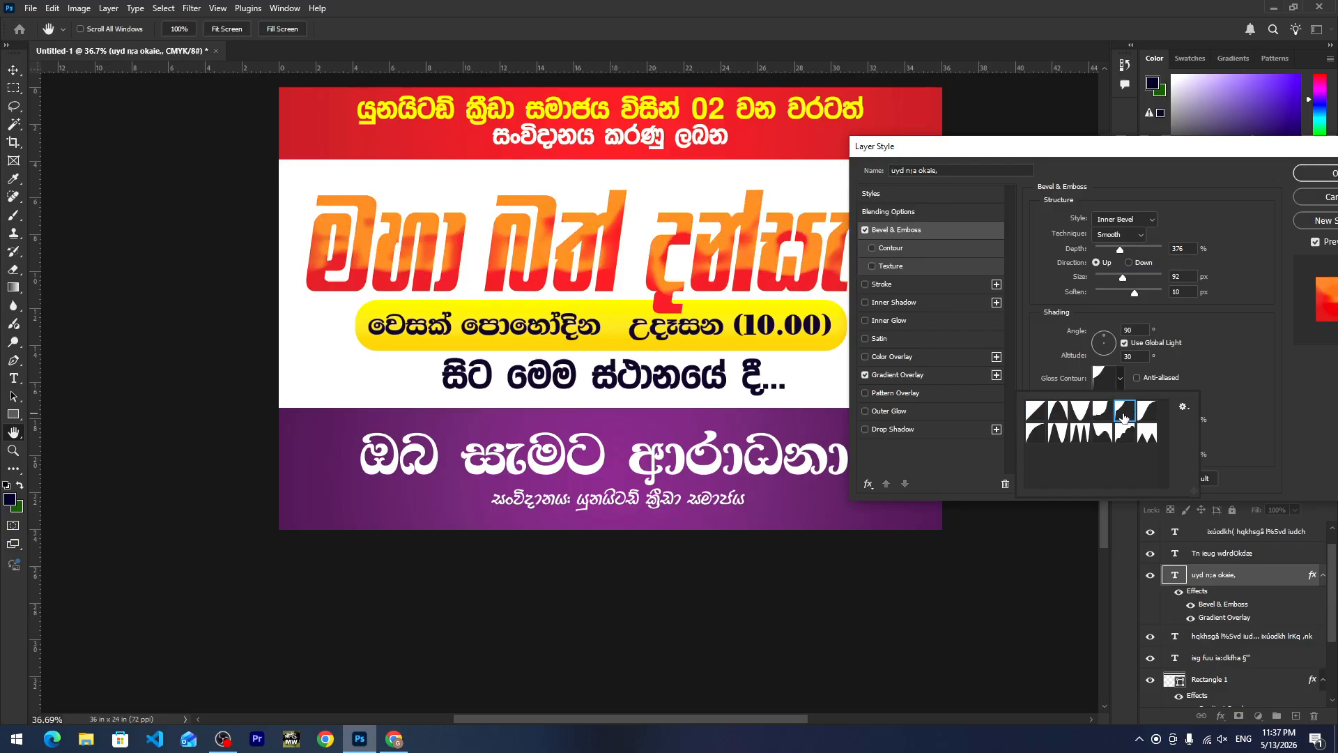
{"action": "left_click", "coordinate": [1104, 416]}
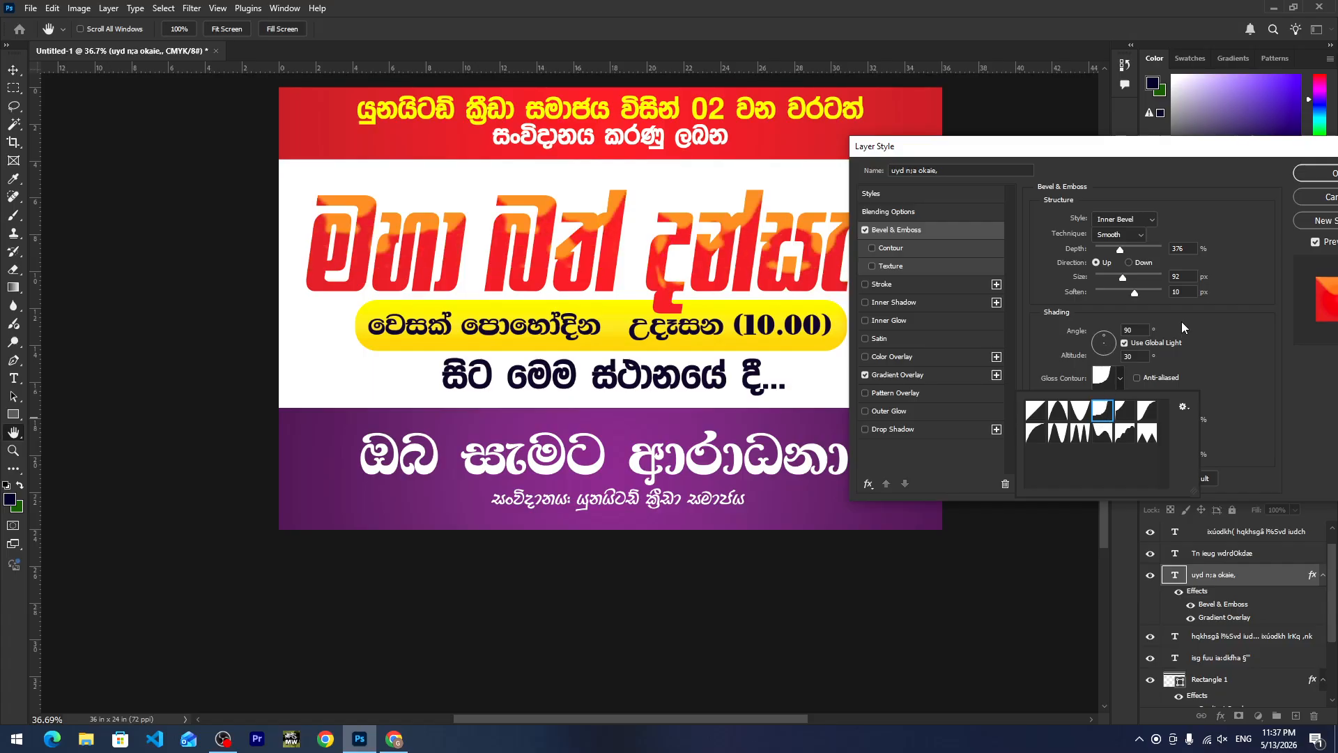
{"action": "left_click", "coordinate": [1114, 388]}
Set the bevel's highlight opacity to 38% and its size to 46 px.
{"action": "left_click_drag", "start_coordinate": [1129, 420], "coordinate": [1123, 424]}
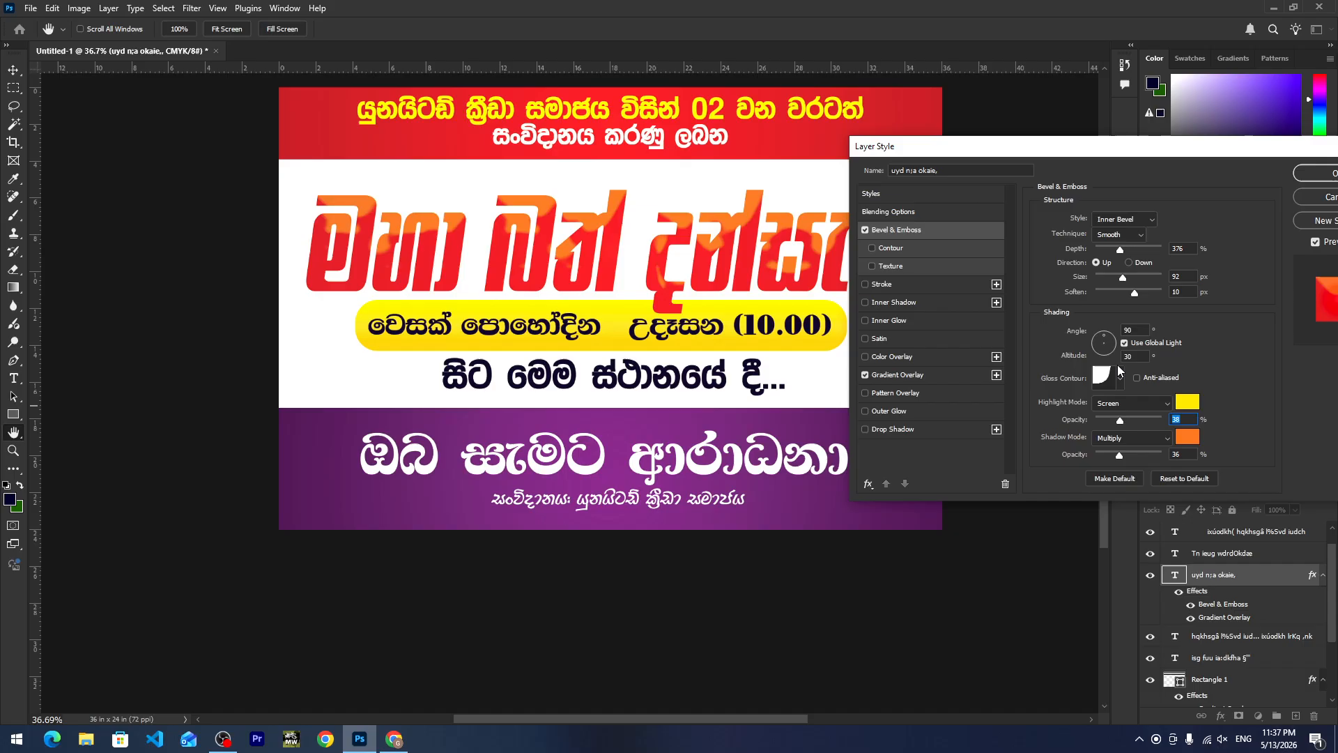
{"action": "left_click_drag", "start_coordinate": [1126, 283], "coordinate": [1112, 288]}
Set the bevel's shadow color to brown (724024) with an opacity of 46%.
{"action": "left_click", "coordinate": [1185, 437]}
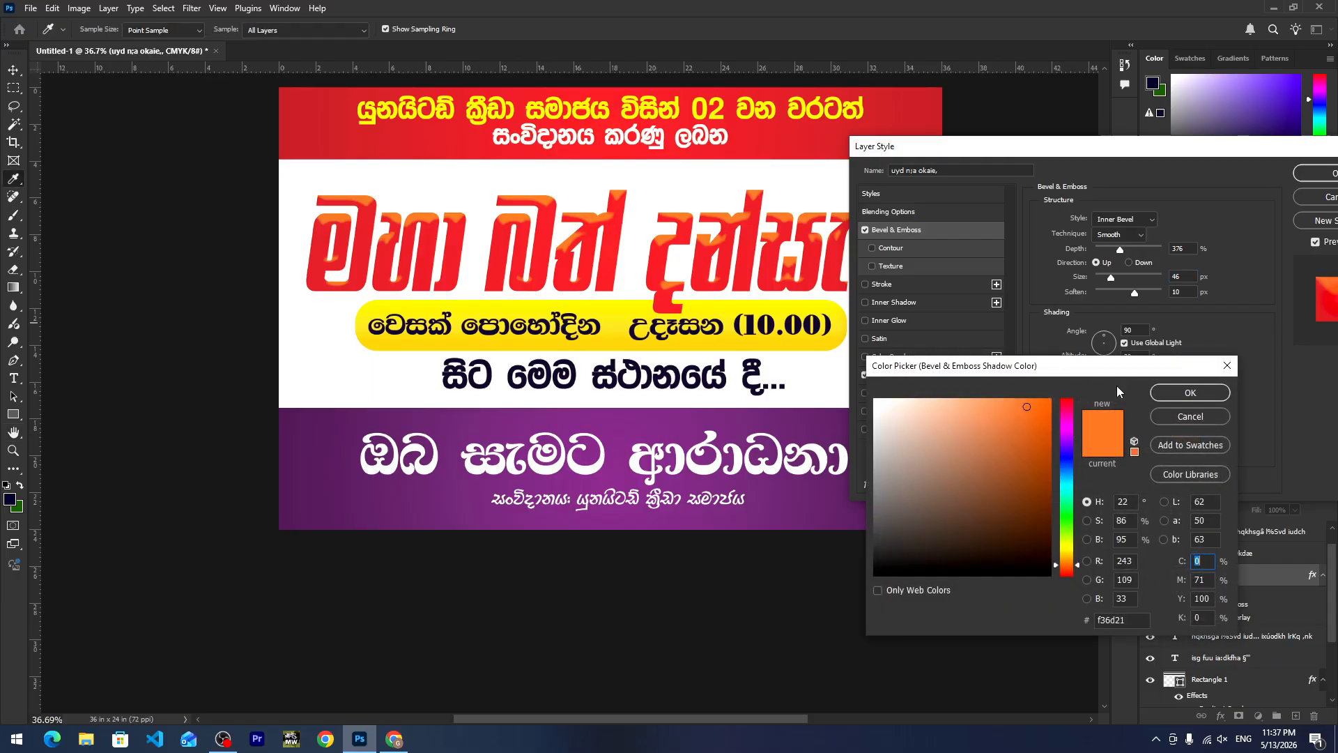
{"action": "mouse_move", "coordinate": [911, 415]}
{"action": "left_mouse_down"}
{"action": "mouse_move", "coordinate": [892, 406]}
{"action": "mouse_move", "coordinate": [995, 462]}
{"action": "mouse_move", "coordinate": [996, 493]}
{"action": "left_mouse_up"}
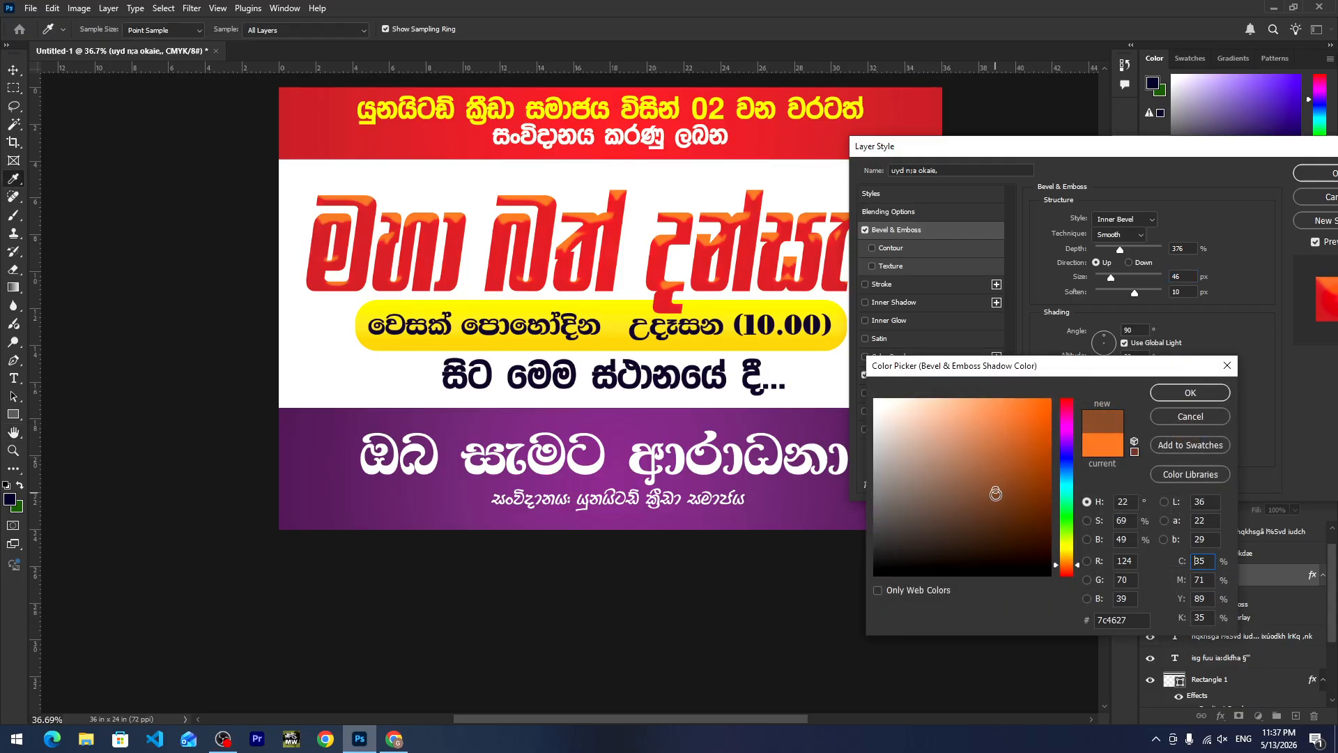
{"action": "left_click", "coordinate": [1189, 392]}
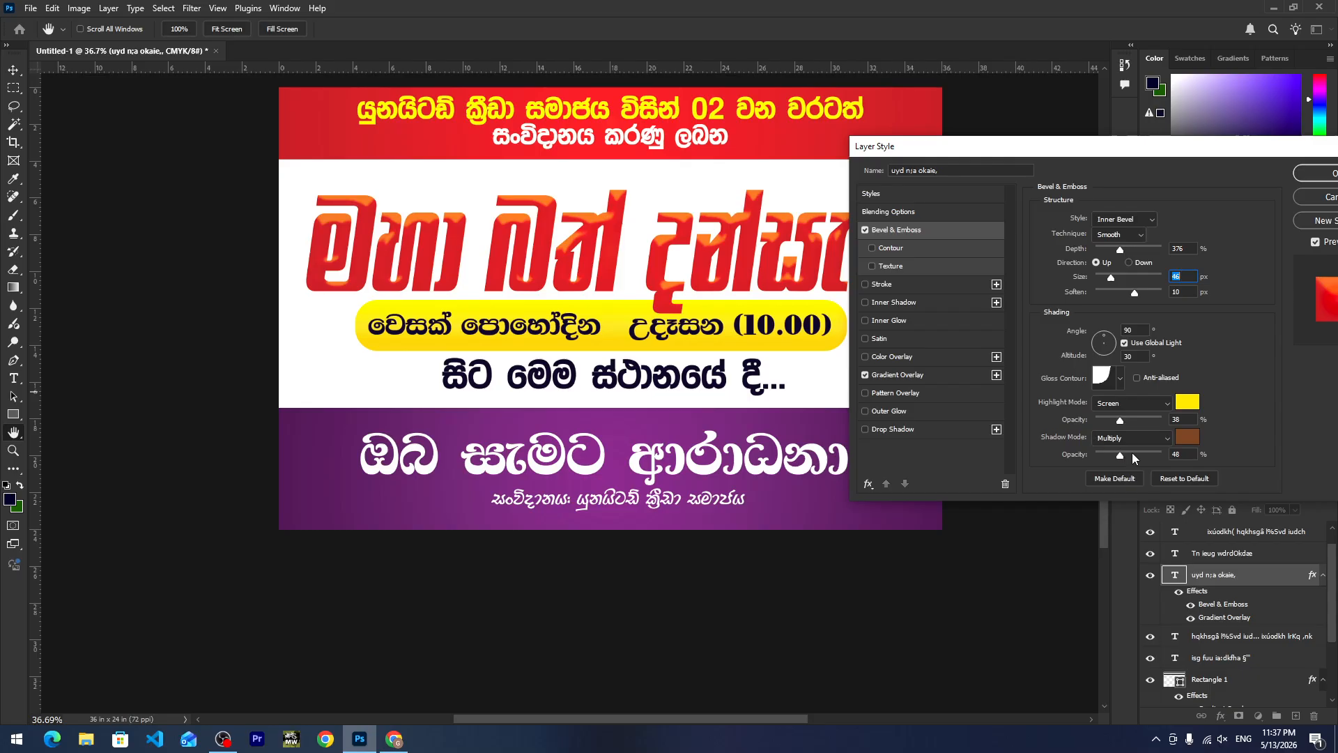
{"action": "left_click", "coordinate": [1128, 457]}
Change the bevel's shadow color to a dark red.
{"action": "left_click", "coordinate": [1187, 437]}
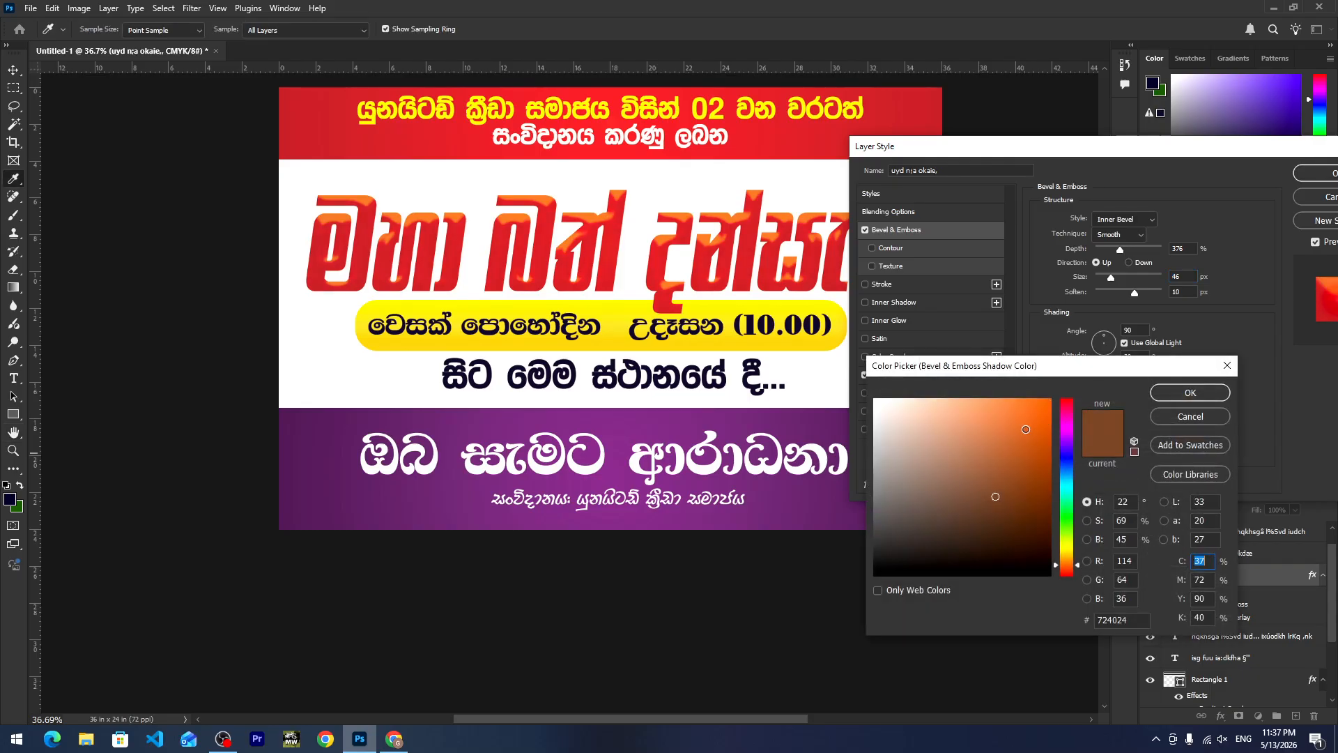
{"action": "left_click", "coordinate": [1025, 429]}
{"action": "left_click_drag", "start_coordinate": [1066, 514], "coordinate": [1068, 596]}
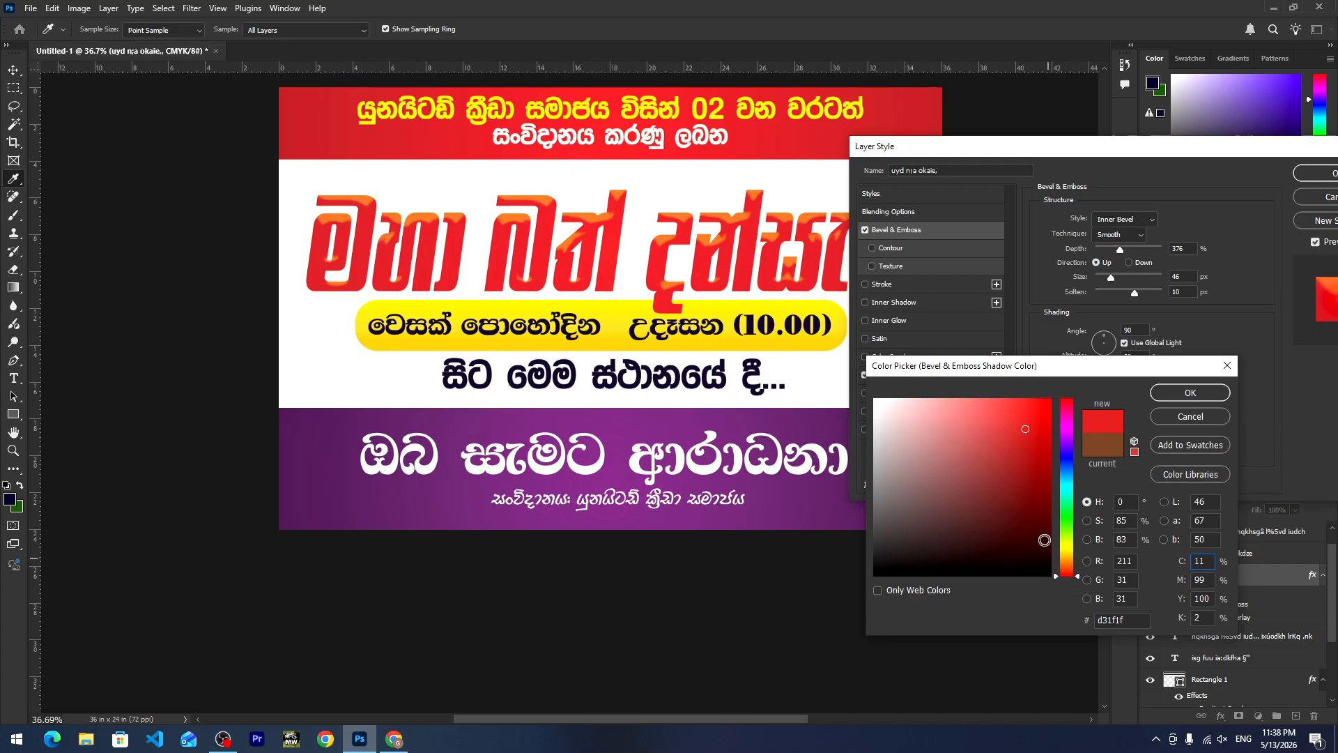
{"action": "left_click", "coordinate": [1041, 535]}
{"action": "left_click_drag", "start_coordinate": [1041, 535], "coordinate": [1052, 500]}
{"action": "left_click", "coordinate": [1183, 398]}
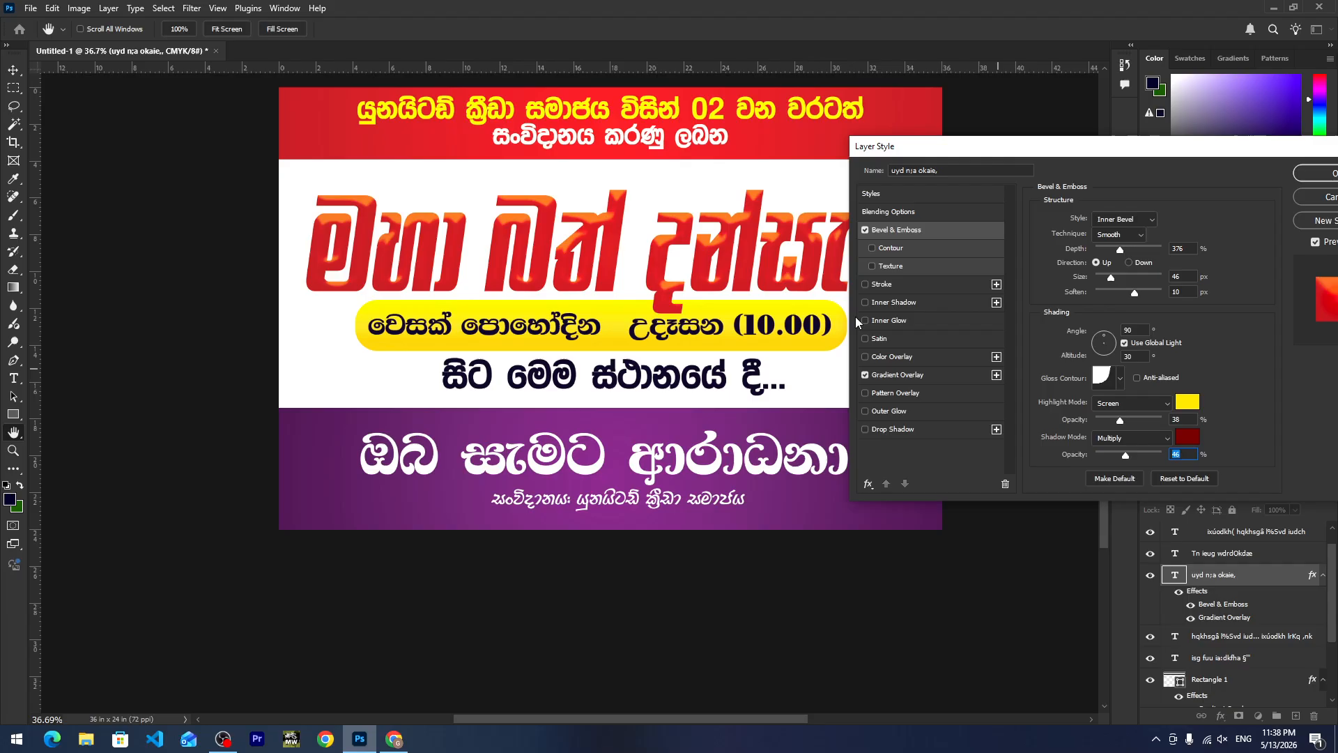
Add an 18 px outside Stroke to the title and set its color to white (ffffff).
{"action": "left_click", "coordinate": [879, 285]}
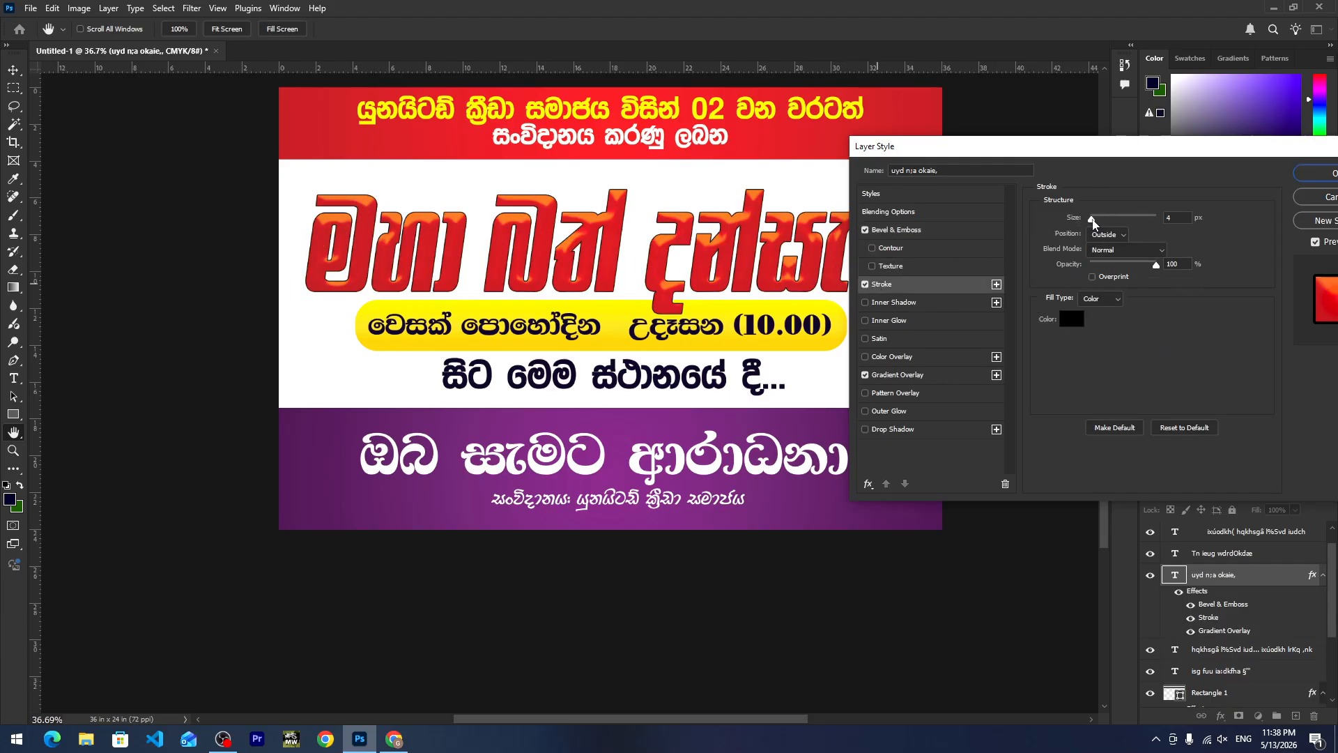
{"action": "left_click_drag", "start_coordinate": [1094, 220], "coordinate": [1099, 220]}
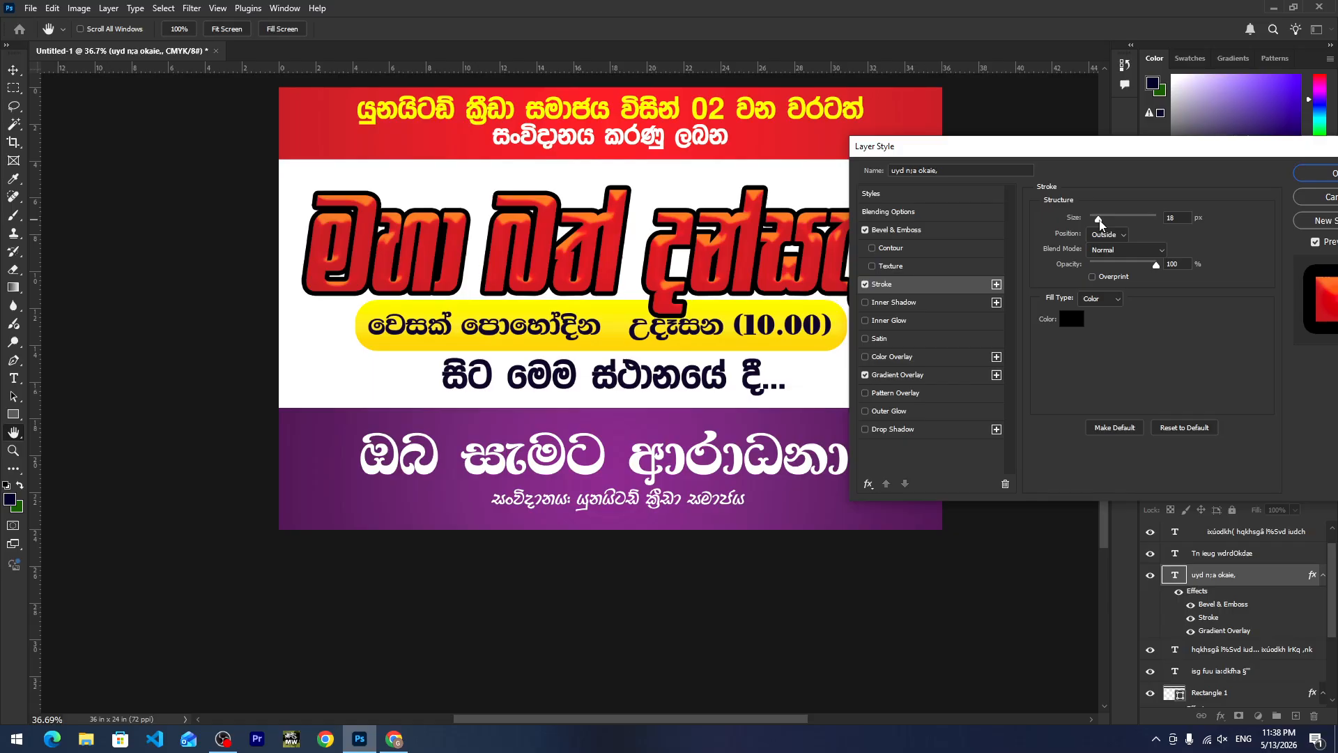
{"action": "left_click", "coordinate": [1100, 298]}
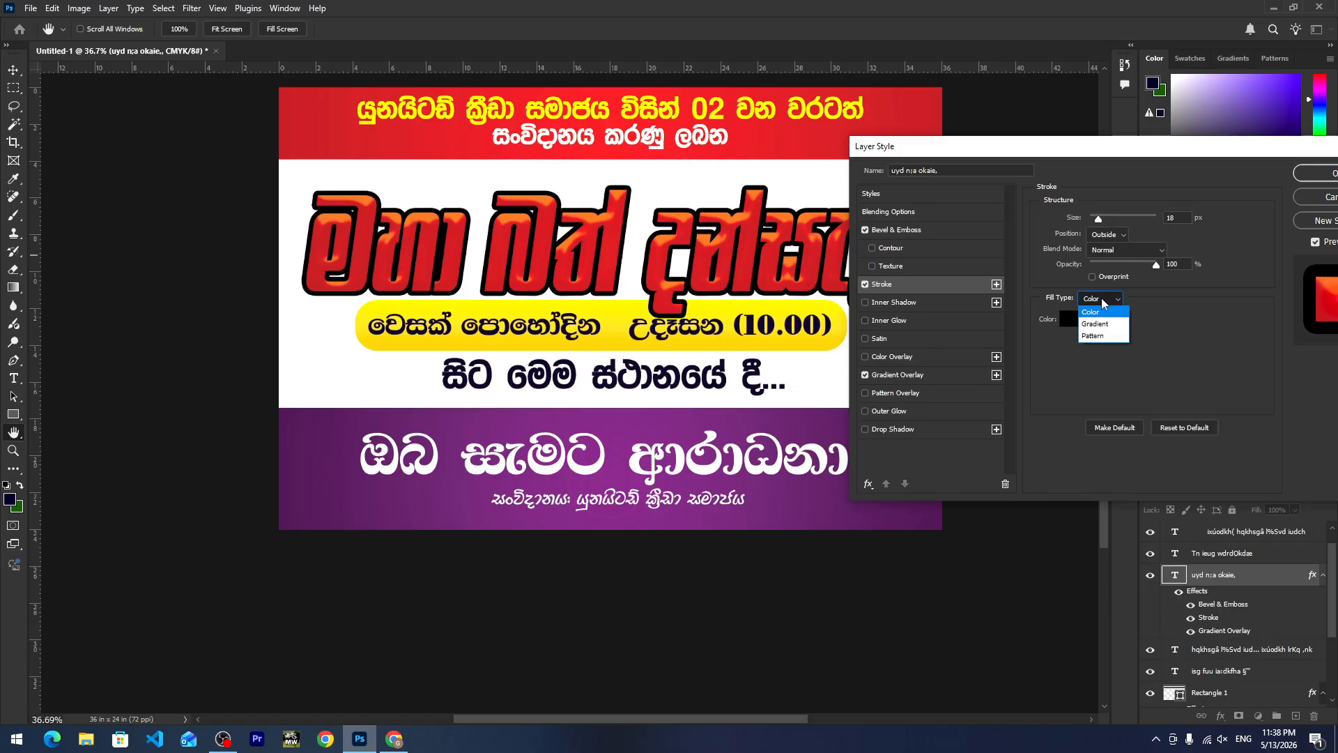
{"action": "left_click", "coordinate": [1065, 325]}
{"action": "left_click", "coordinate": [1065, 325]}
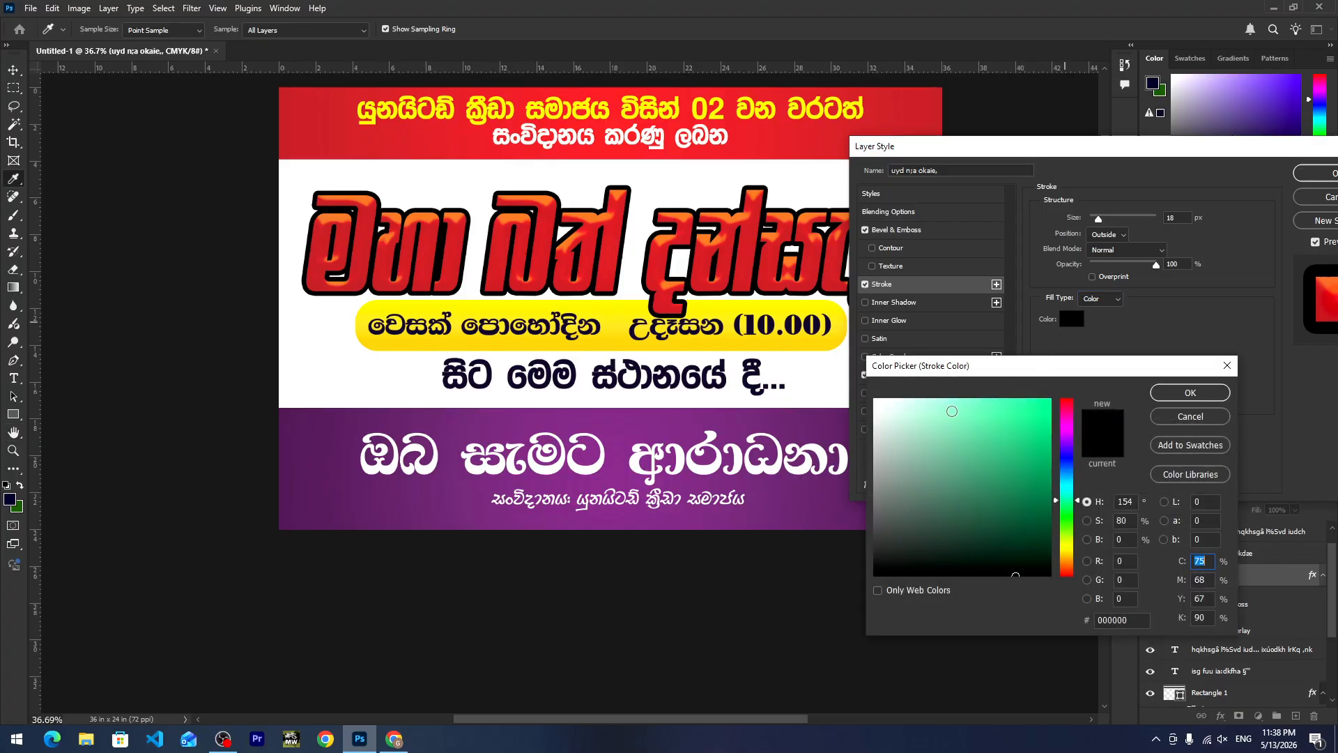
{"action": "left_click", "coordinate": [761, 354]}
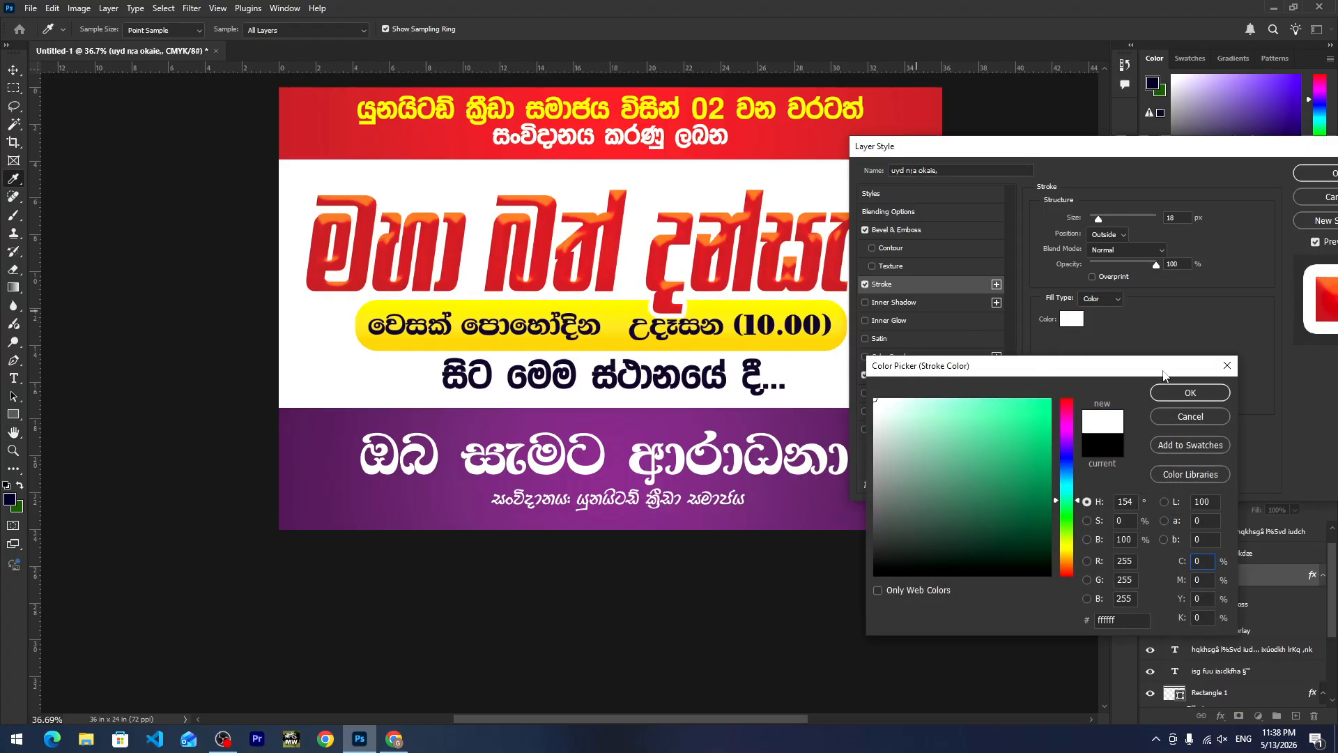
{"action": "left_click", "coordinate": [1177, 394]}
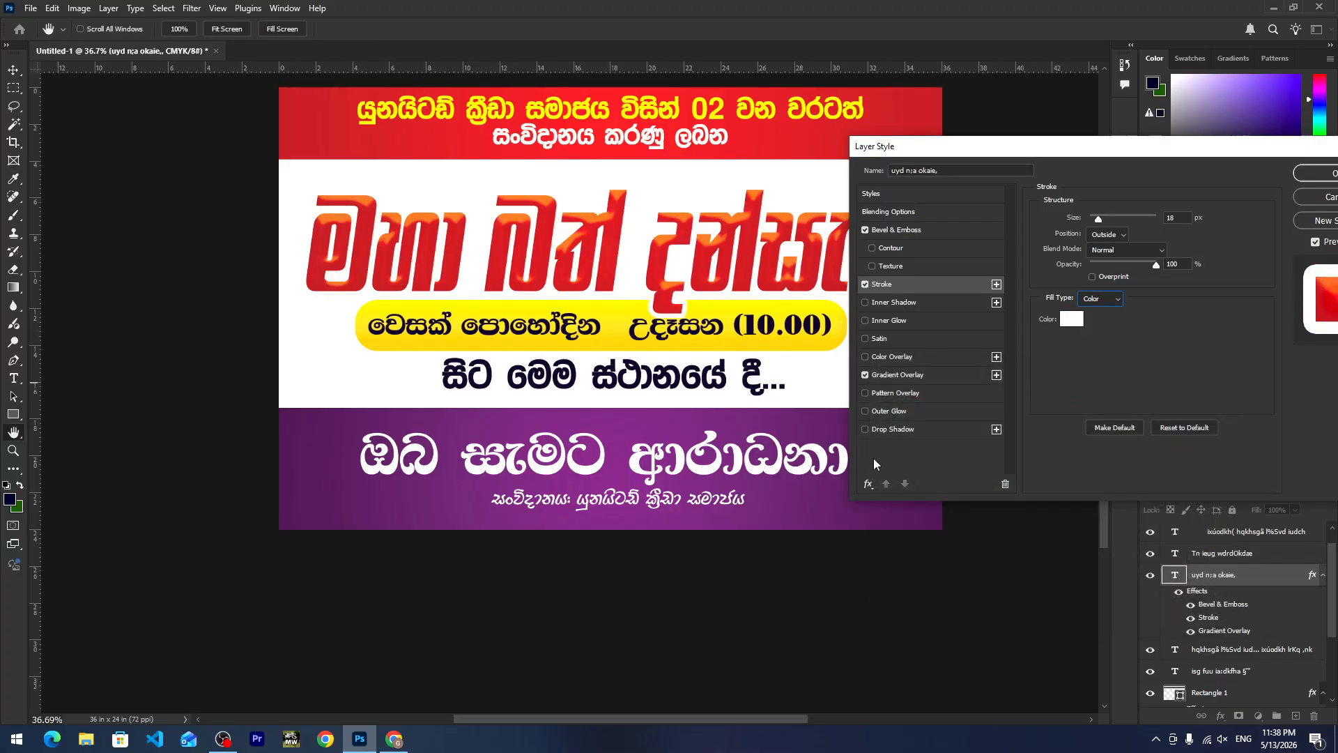
Add a black Drop Shadow to the title with a distance of 26 px.
{"action": "left_click", "coordinate": [896, 428]}
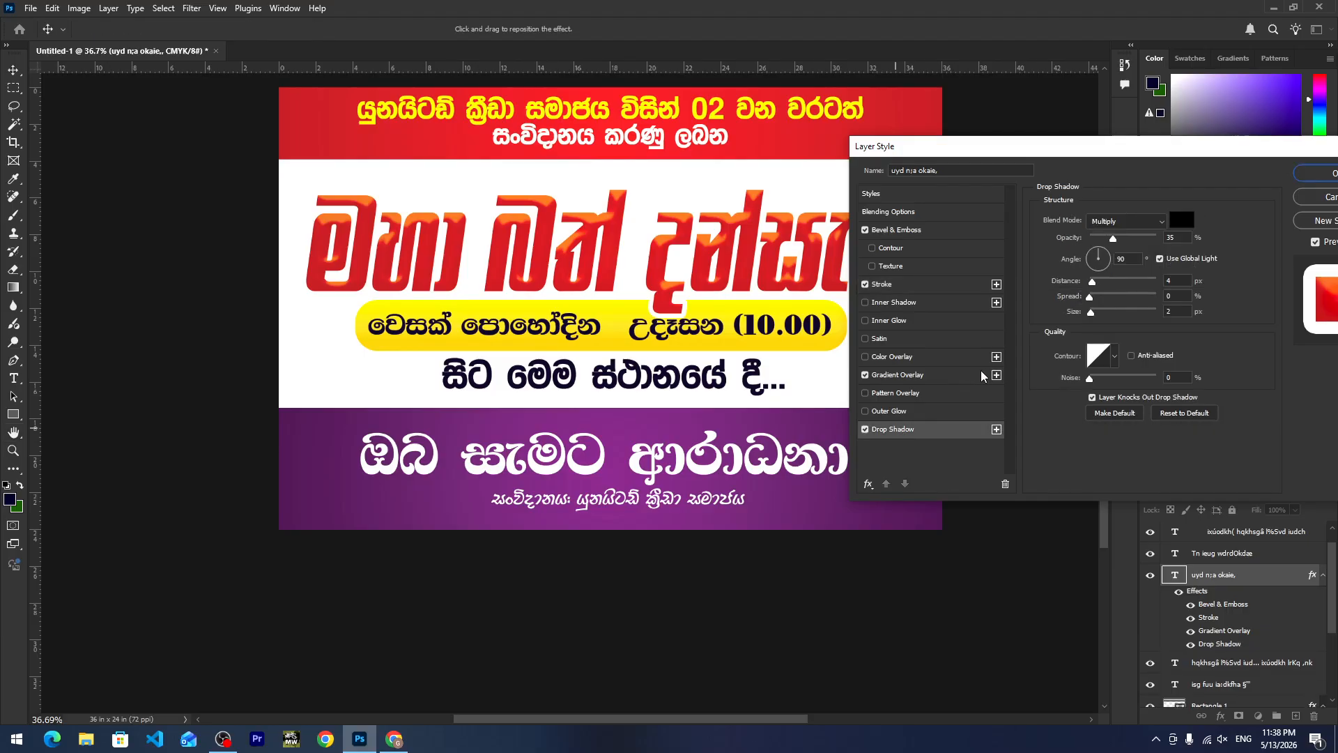
{"action": "left_click_drag", "start_coordinate": [1093, 284], "coordinate": [1110, 285]}
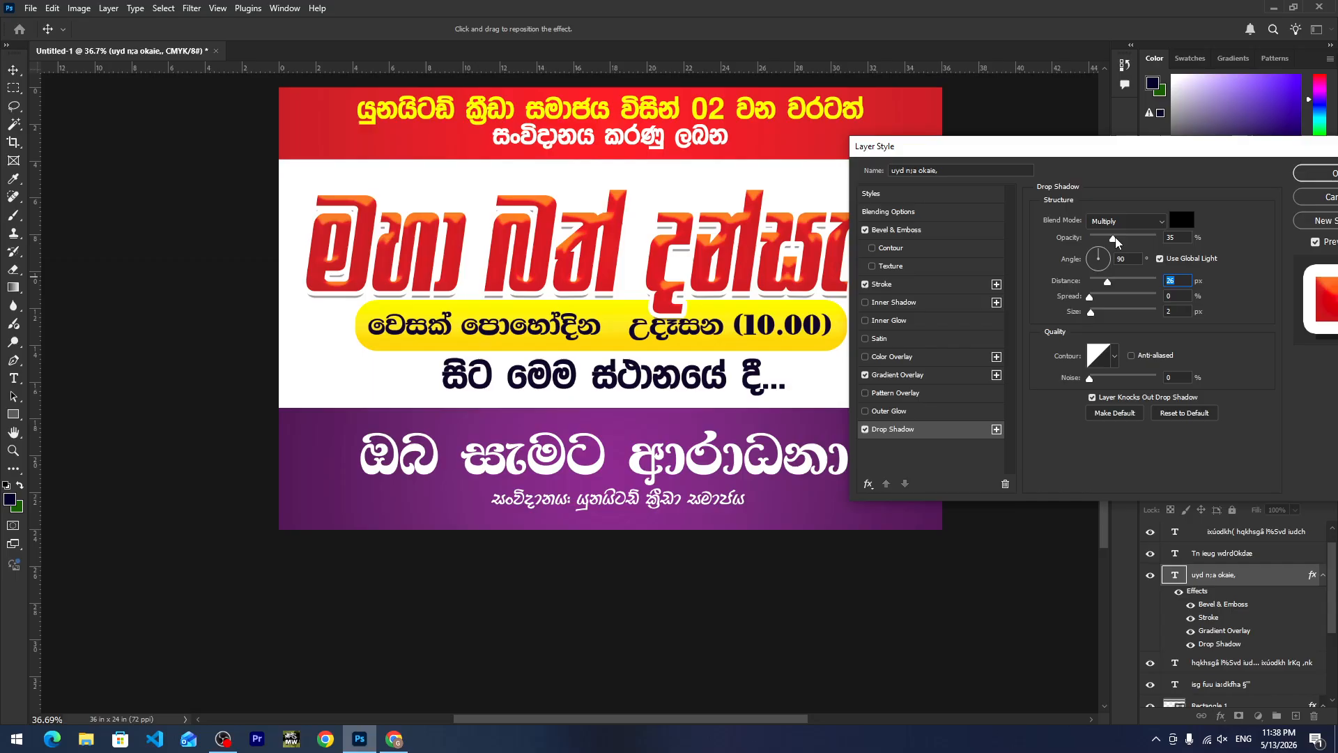
Set the main title's Drop Shadow to 3% opacity and 4 px size, and apply the layer style.
{"action": "left_click_drag", "start_coordinate": [1112, 238], "coordinate": [1095, 259]}
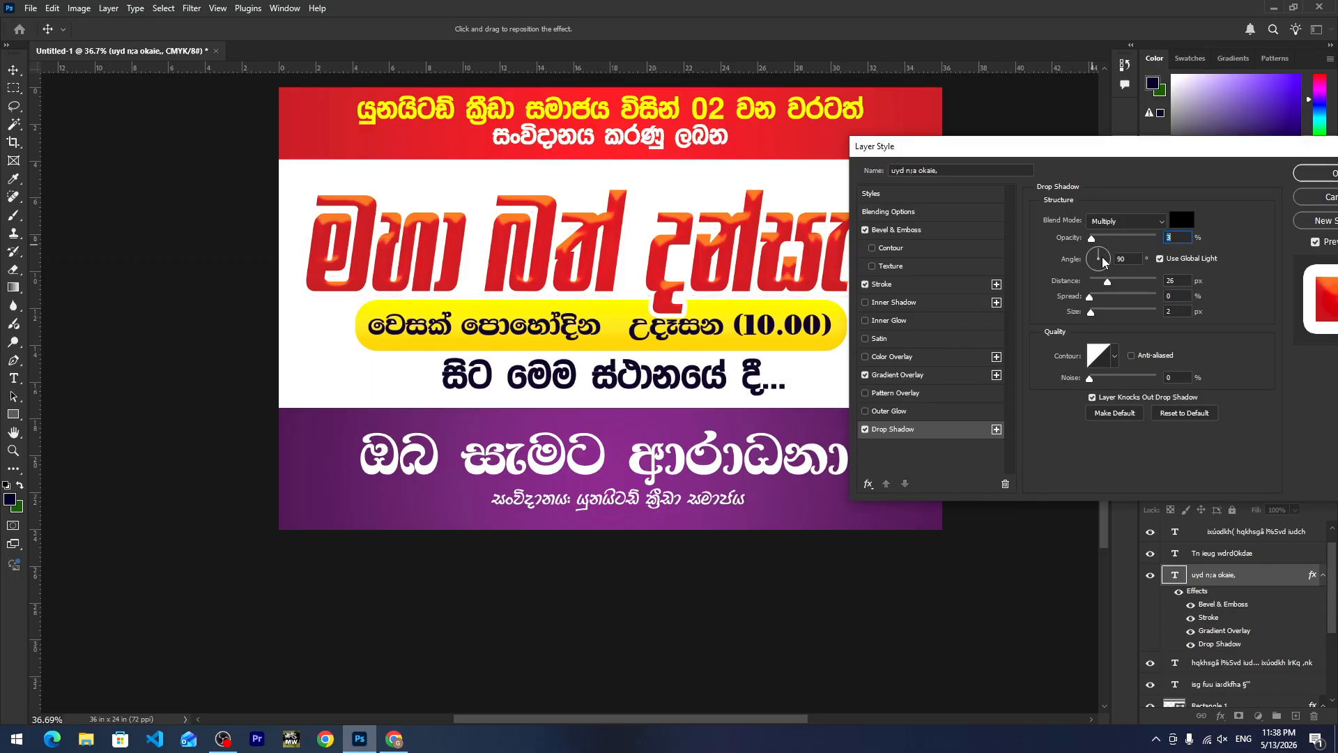
{"action": "left_click_drag", "start_coordinate": [1091, 311], "coordinate": [1092, 313]}
{"action": "left_click", "coordinate": [1321, 176]}
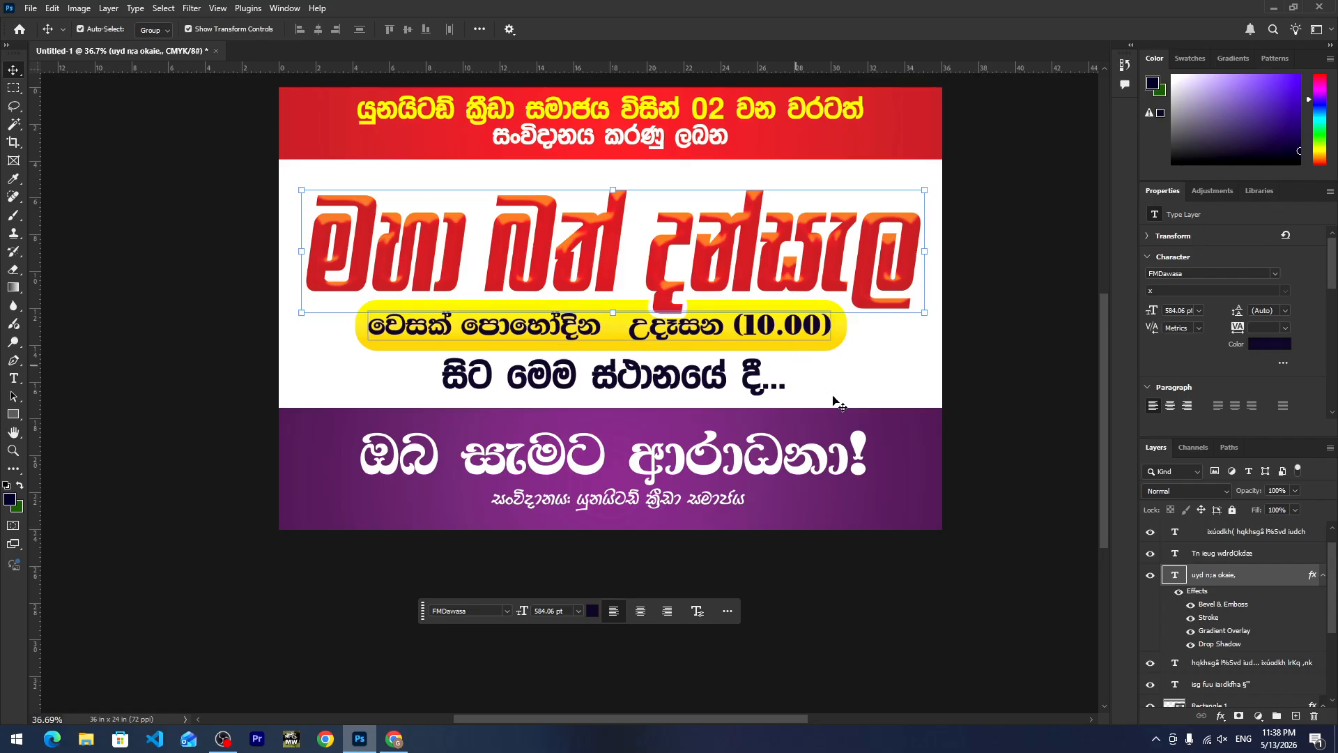
Add Bevel & Emboss to the yellow rounded bar with its shadow colour set to orange-yellow #ffa200.
{"action": "left_click", "coordinate": [838, 346]}
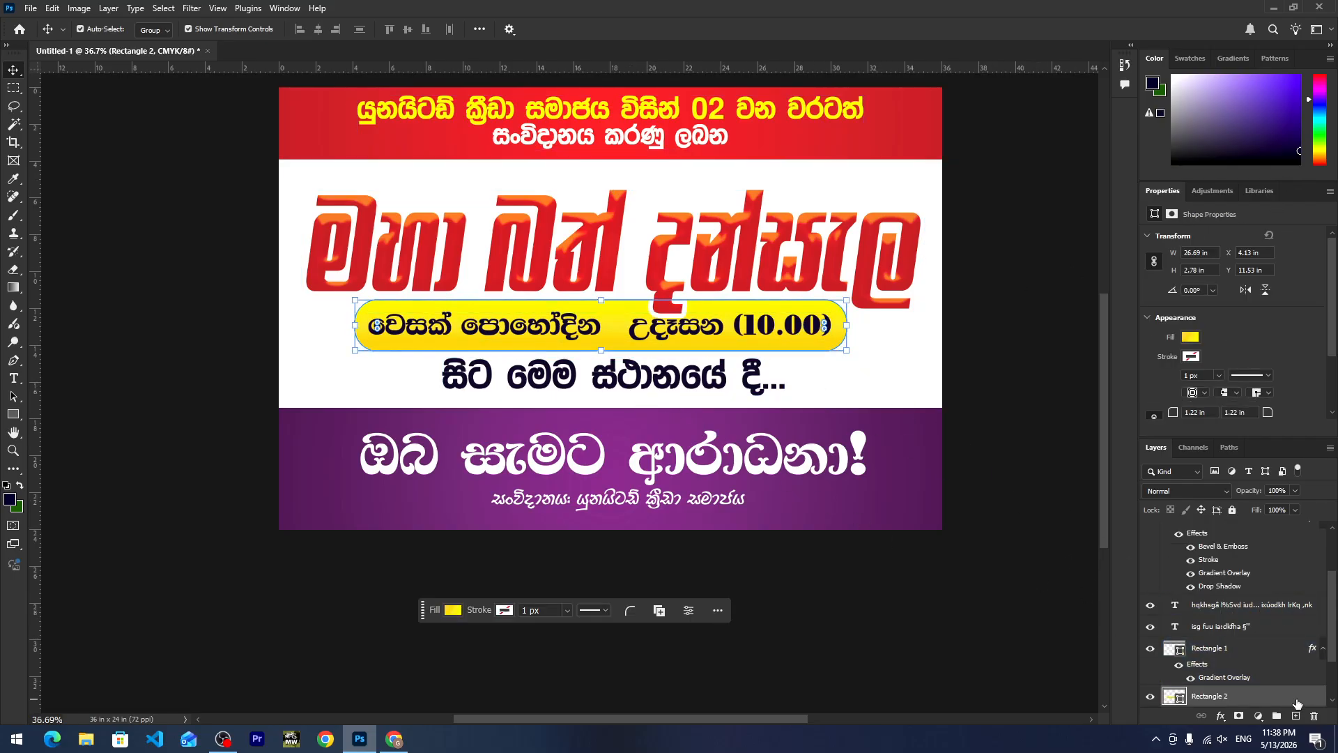
{"action": "double_click", "coordinate": [1294, 697]}
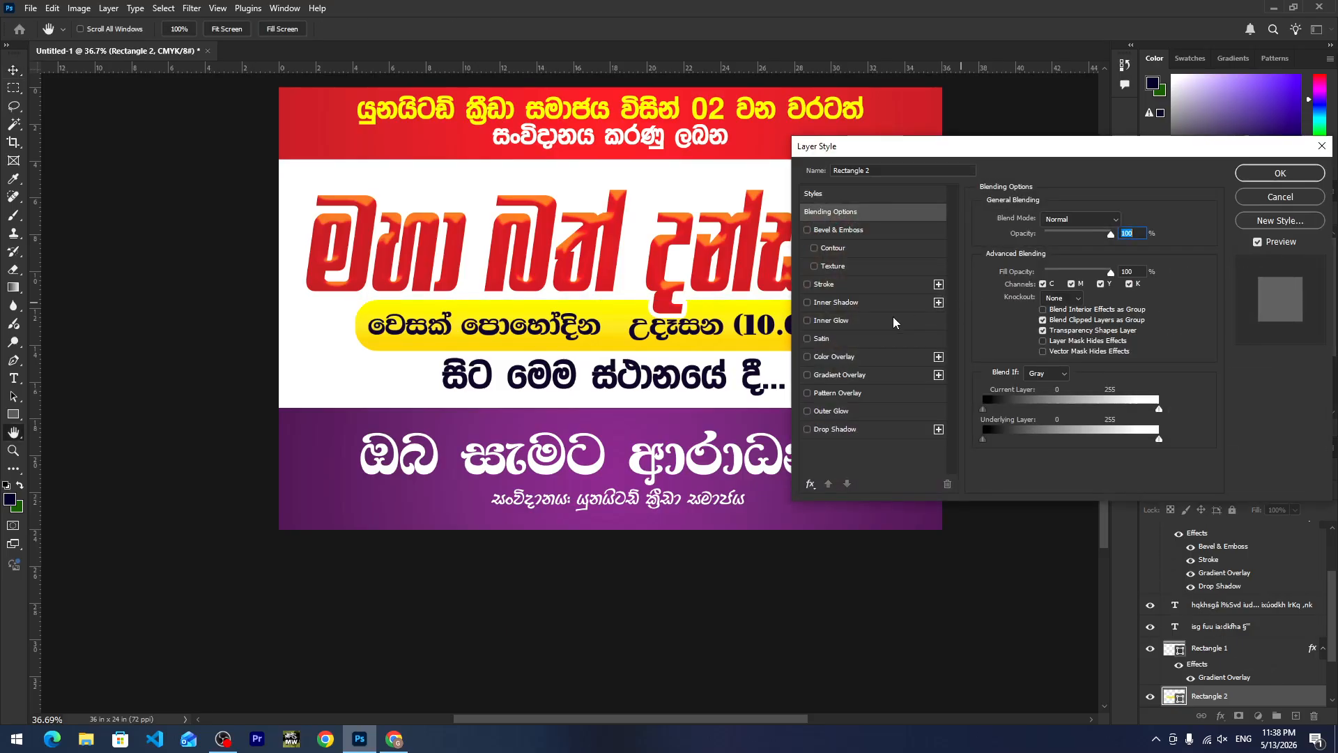
{"action": "left_click", "coordinate": [833, 231]}
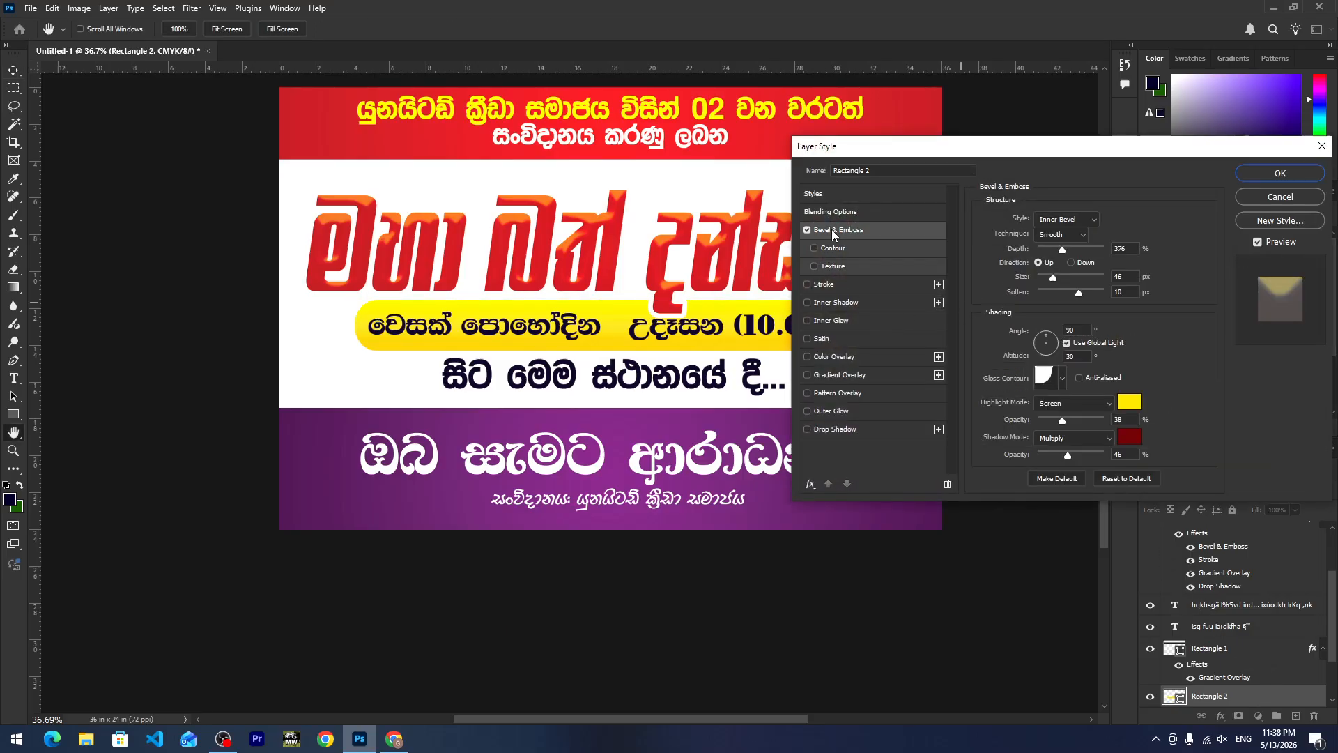
{"action": "left_click", "coordinate": [1125, 439]}
{"action": "left_click", "coordinate": [1070, 552]}
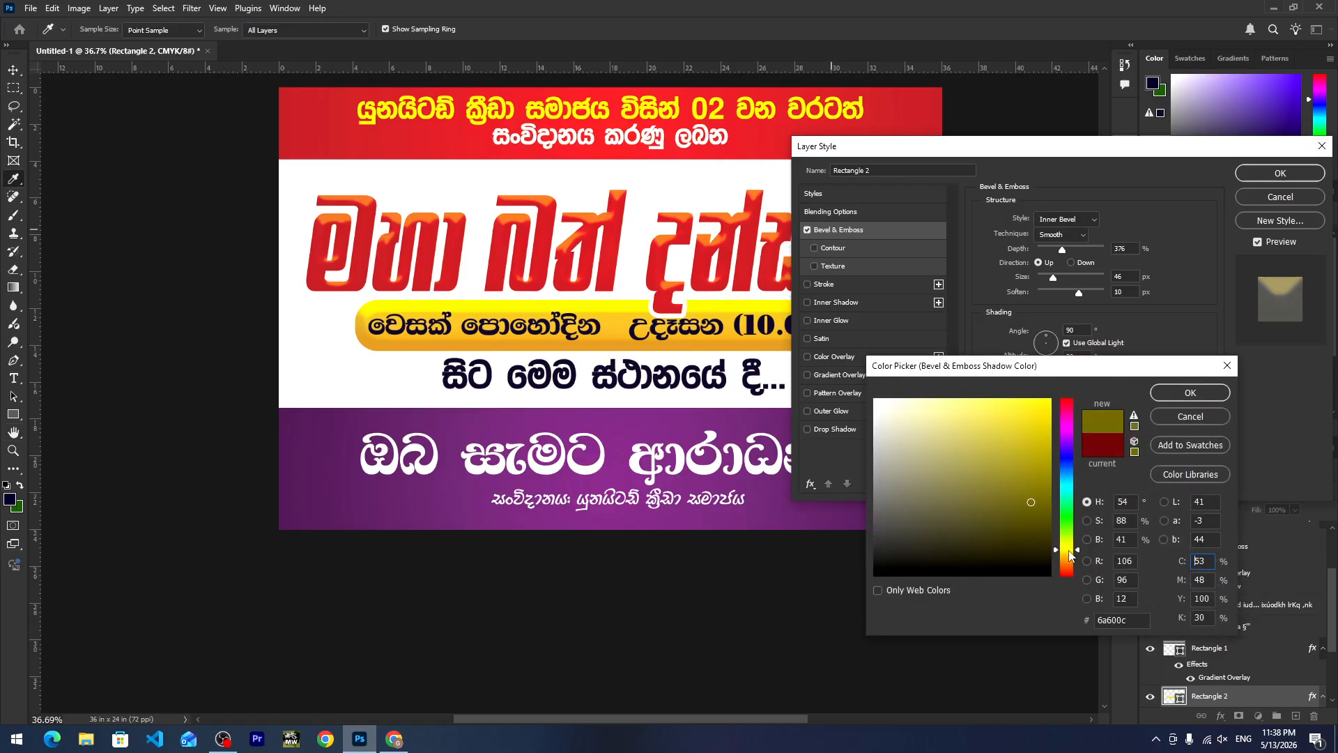
{"action": "left_click", "coordinate": [1049, 400]}
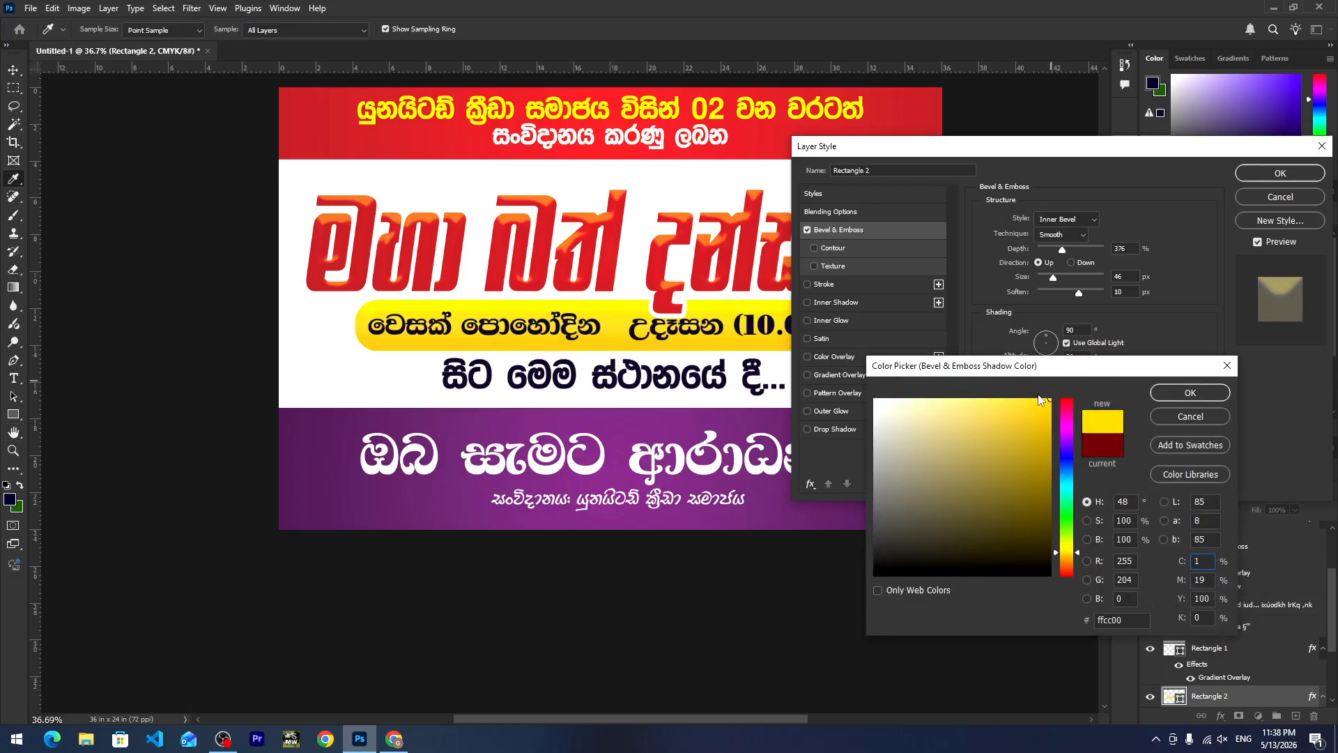
{"action": "left_click", "coordinate": [1069, 558]}
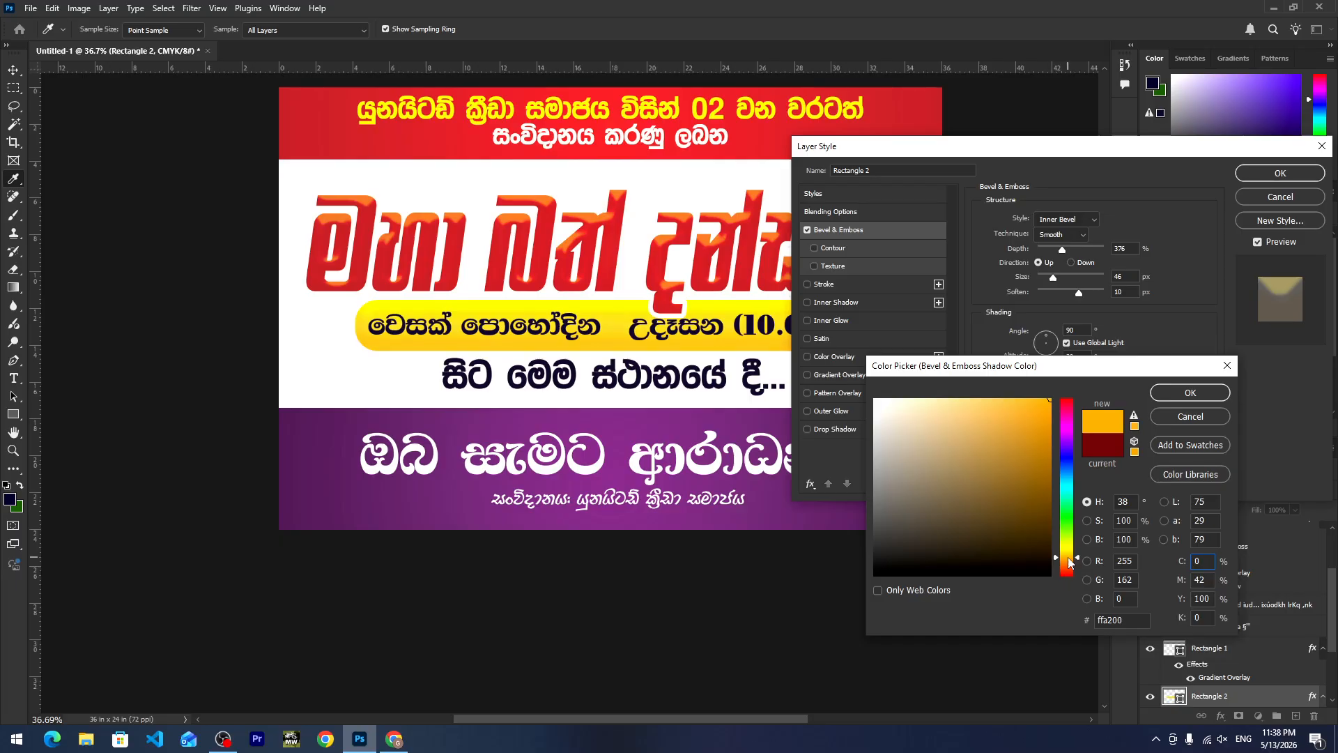
{"action": "left_click", "coordinate": [1184, 394]}
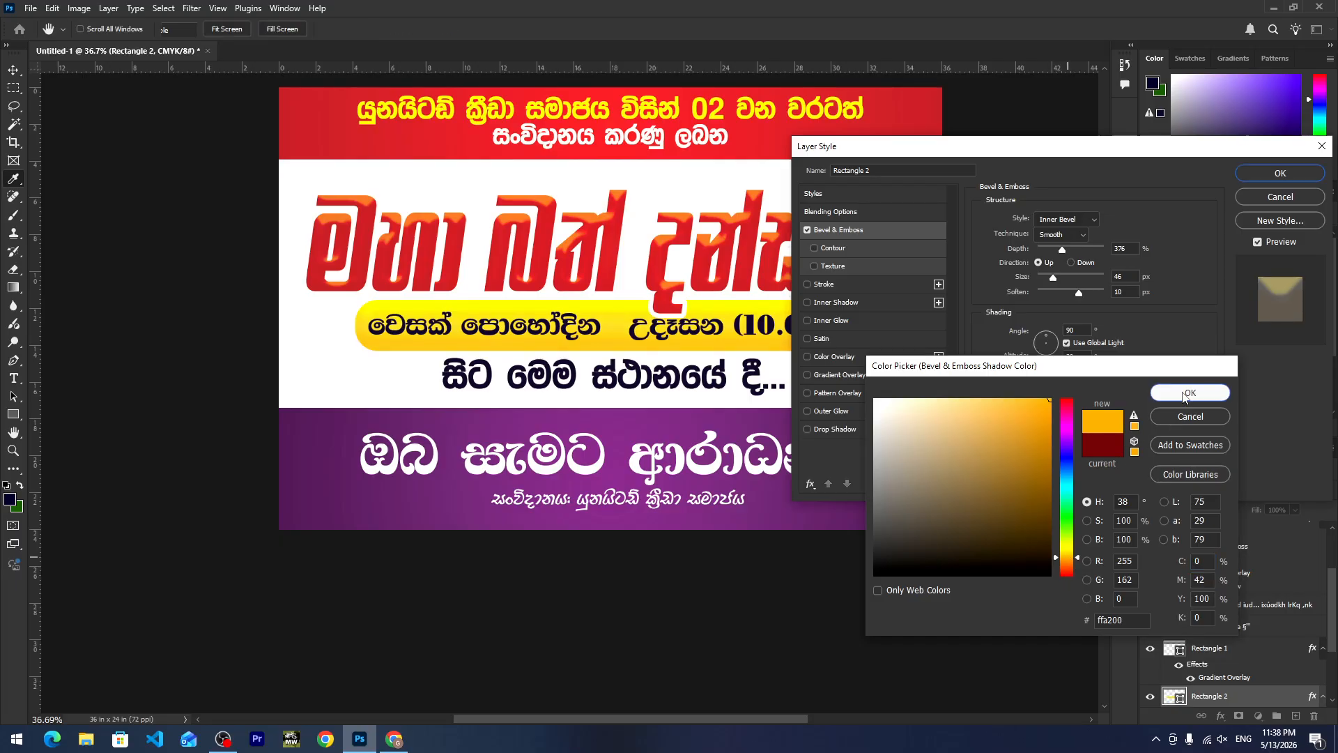
Add an Inner Shadow to the yellow bar and set its colour to orange #ff7200.
{"action": "left_click", "coordinate": [830, 305]}
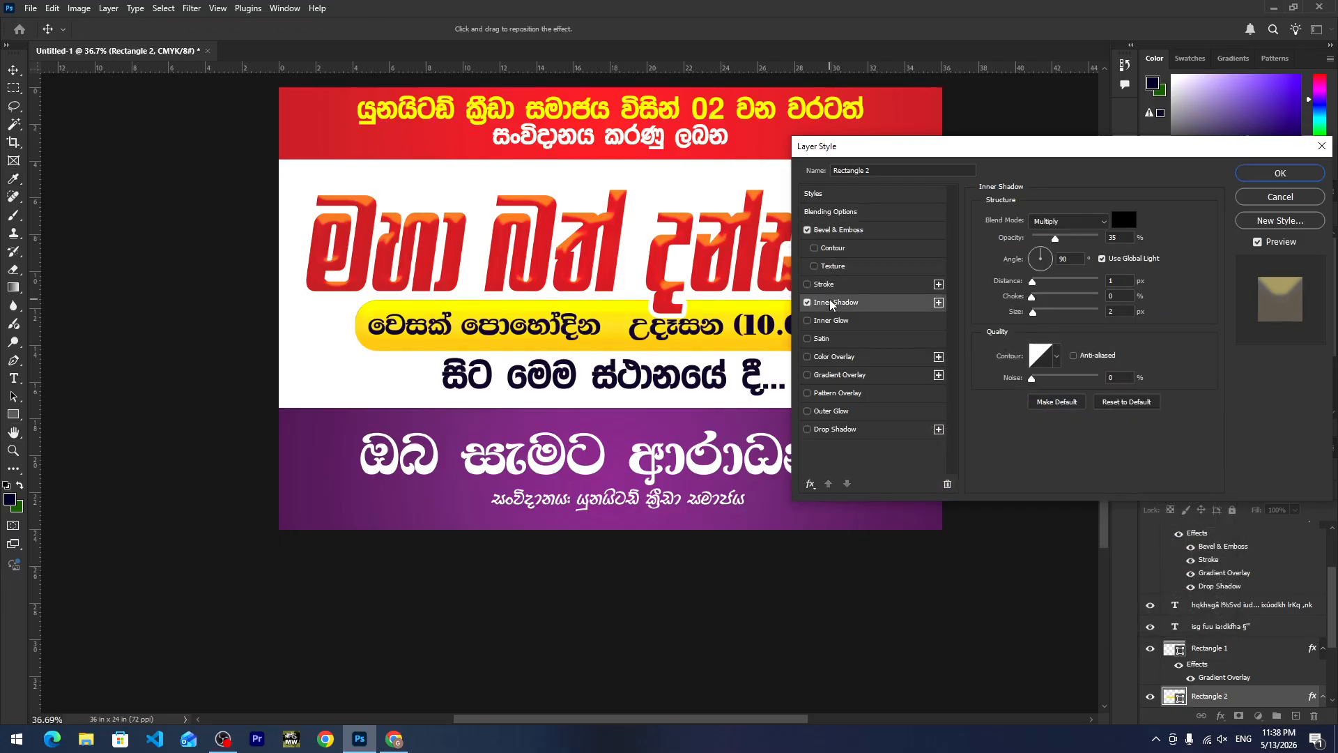
{"action": "left_click_drag", "start_coordinate": [1034, 284], "coordinate": [1032, 246]}
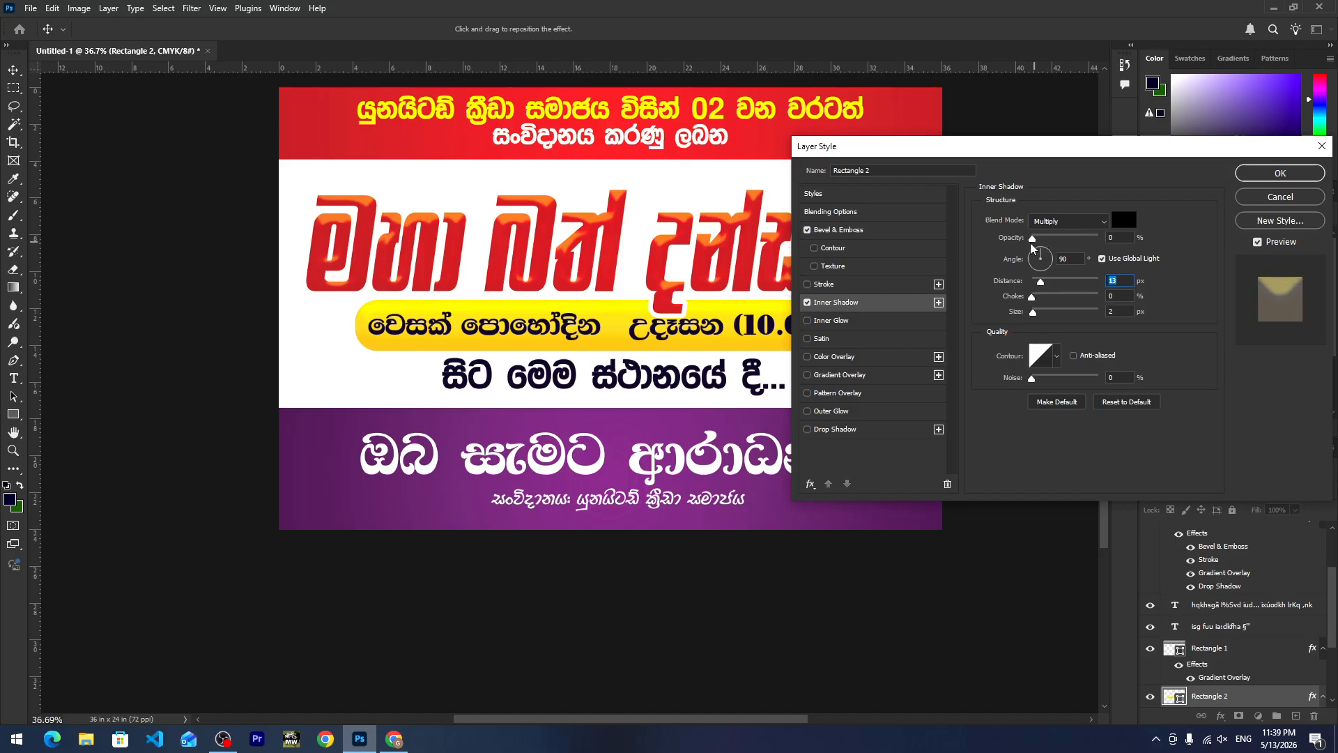
{"action": "left_click", "coordinate": [1122, 221]}
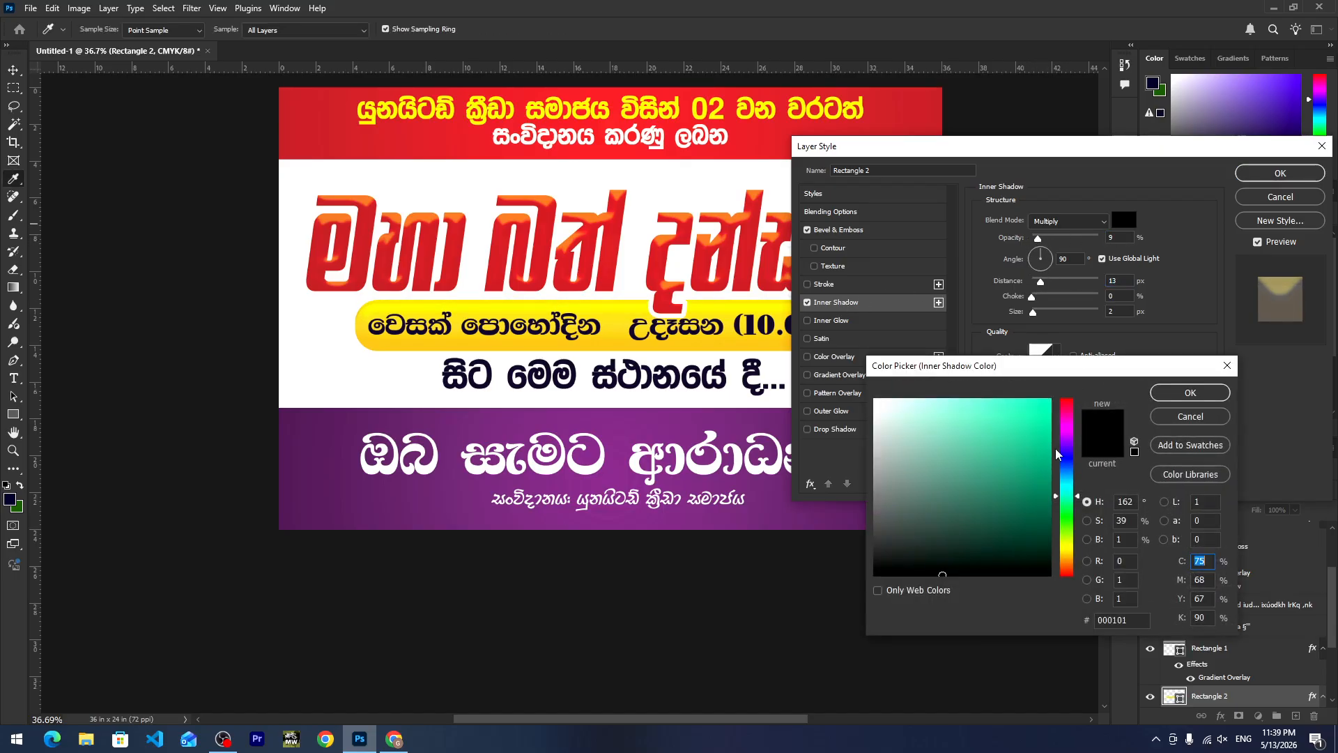
{"action": "left_click_drag", "start_coordinate": [1068, 542], "coordinate": [1068, 557]}
{"action": "left_click_drag", "start_coordinate": [1043, 508], "coordinate": [1057, 372]}
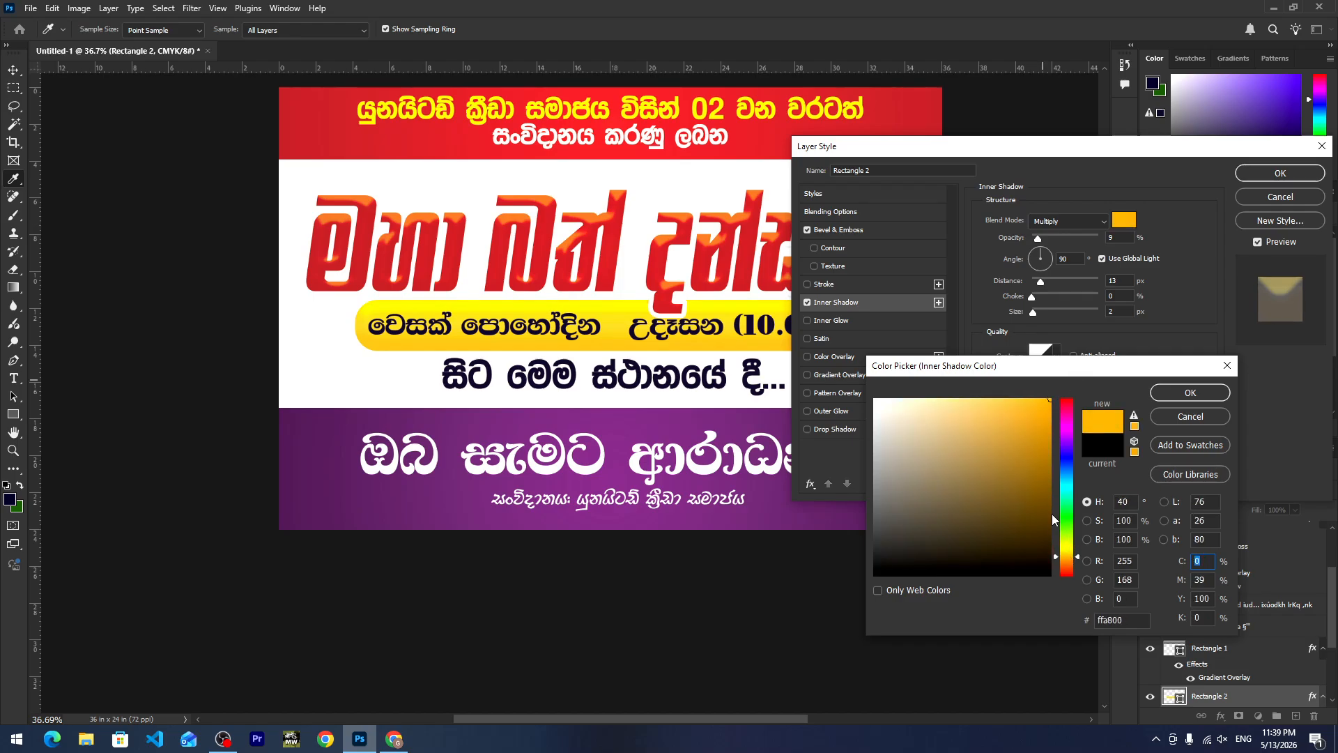
{"action": "left_click", "coordinate": [1066, 563]}
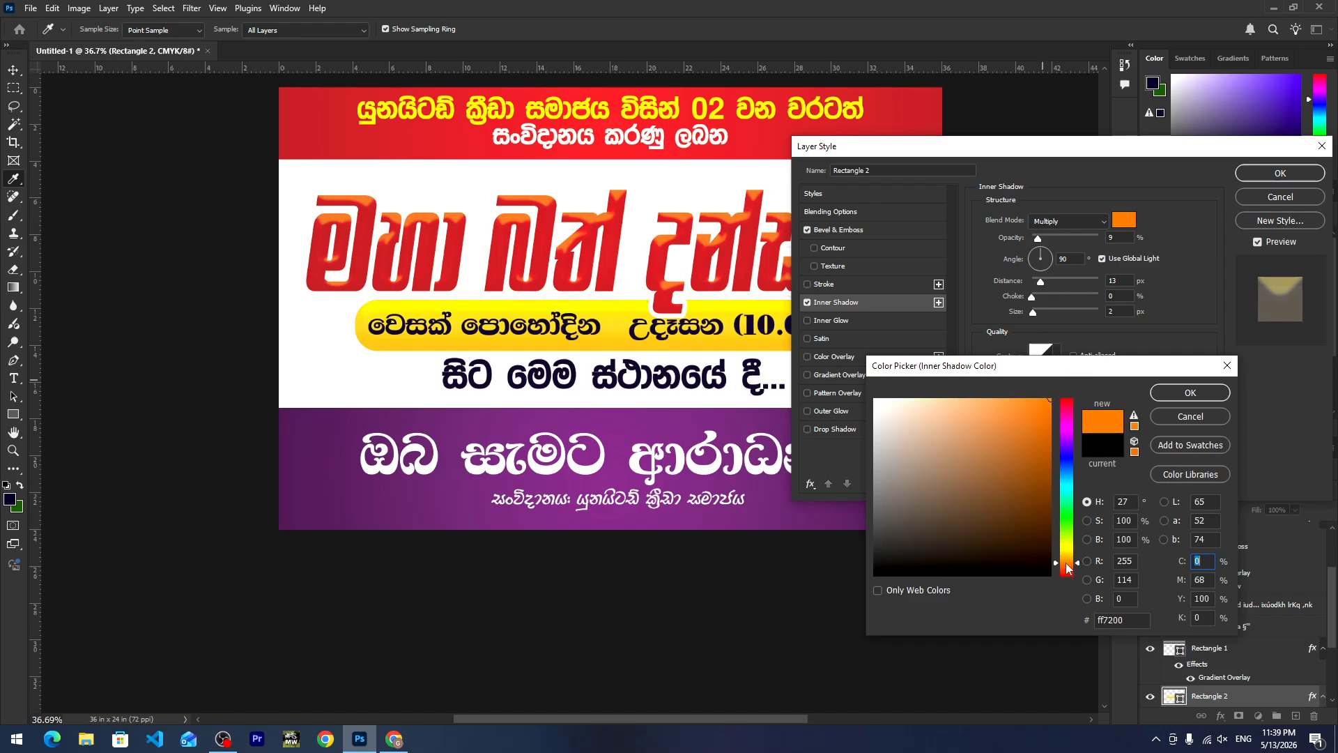
{"action": "left_click", "coordinate": [1189, 392]}
Set the yellow bar's Inner Shadow to 18 px distance and about 52% opacity, and apply the layer style.
{"action": "left_click_drag", "start_coordinate": [1041, 284], "coordinate": [1058, 242]}
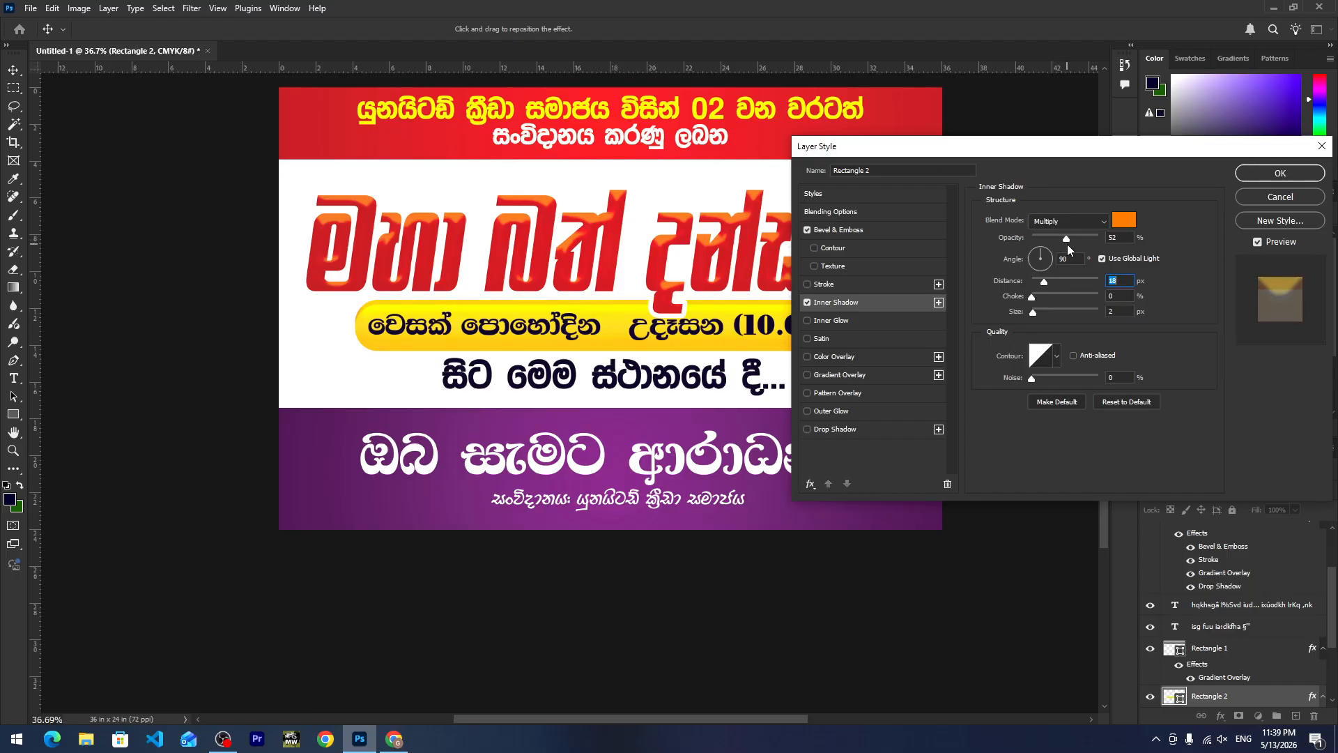
{"action": "left_click", "coordinate": [1067, 243]}
{"action": "left_click", "coordinate": [1246, 176]}
Add a 9 px light pink (#f89c9c) Stroke to the dark text line below the yellow bar.
{"action": "left_click", "coordinate": [705, 383]}
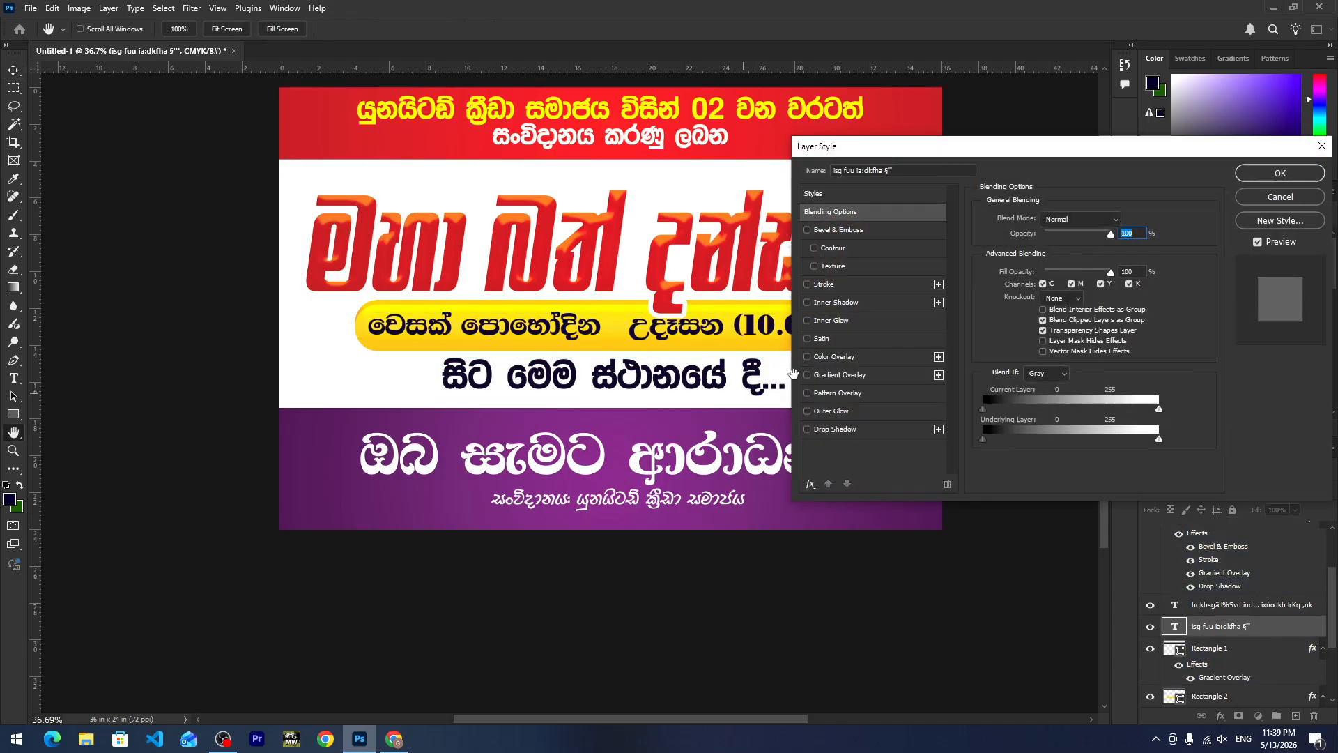
{"action": "left_click", "coordinate": [828, 286]}
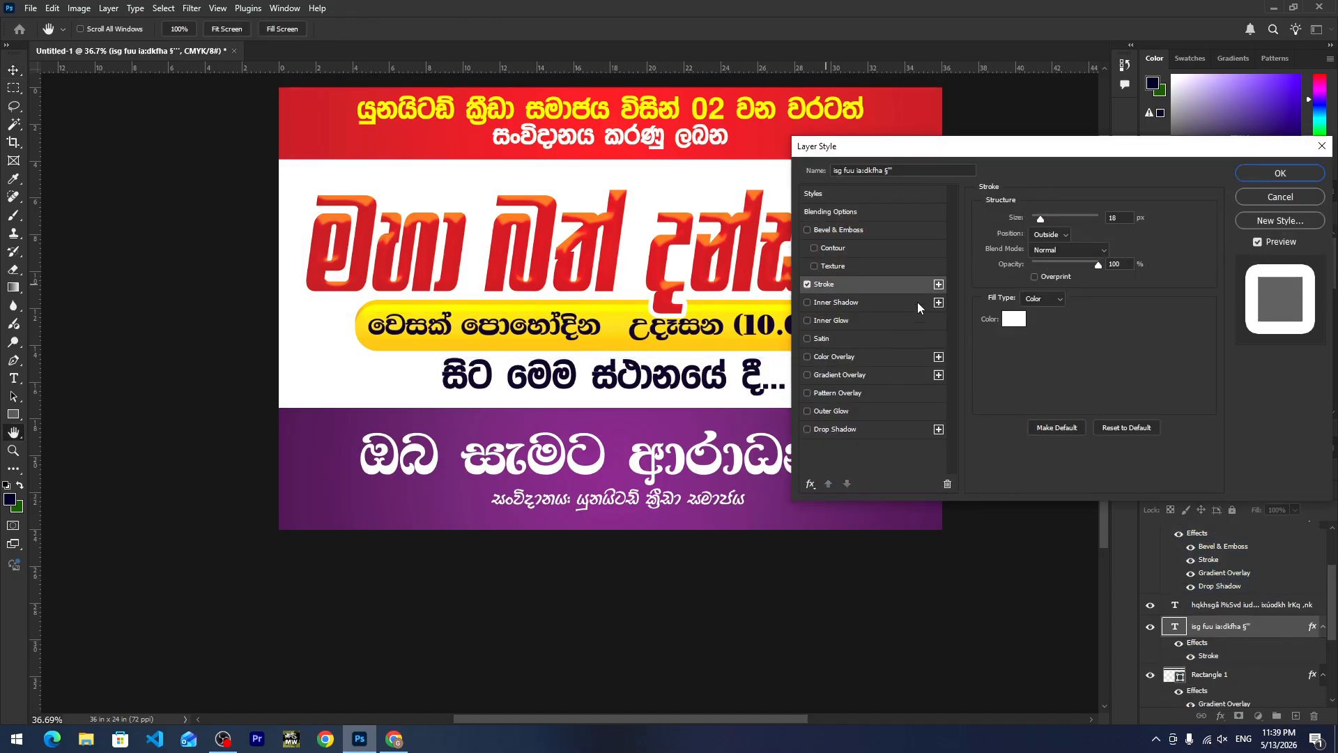
{"action": "left_click", "coordinate": [1014, 320]}
{"action": "left_click", "coordinate": [940, 403]}
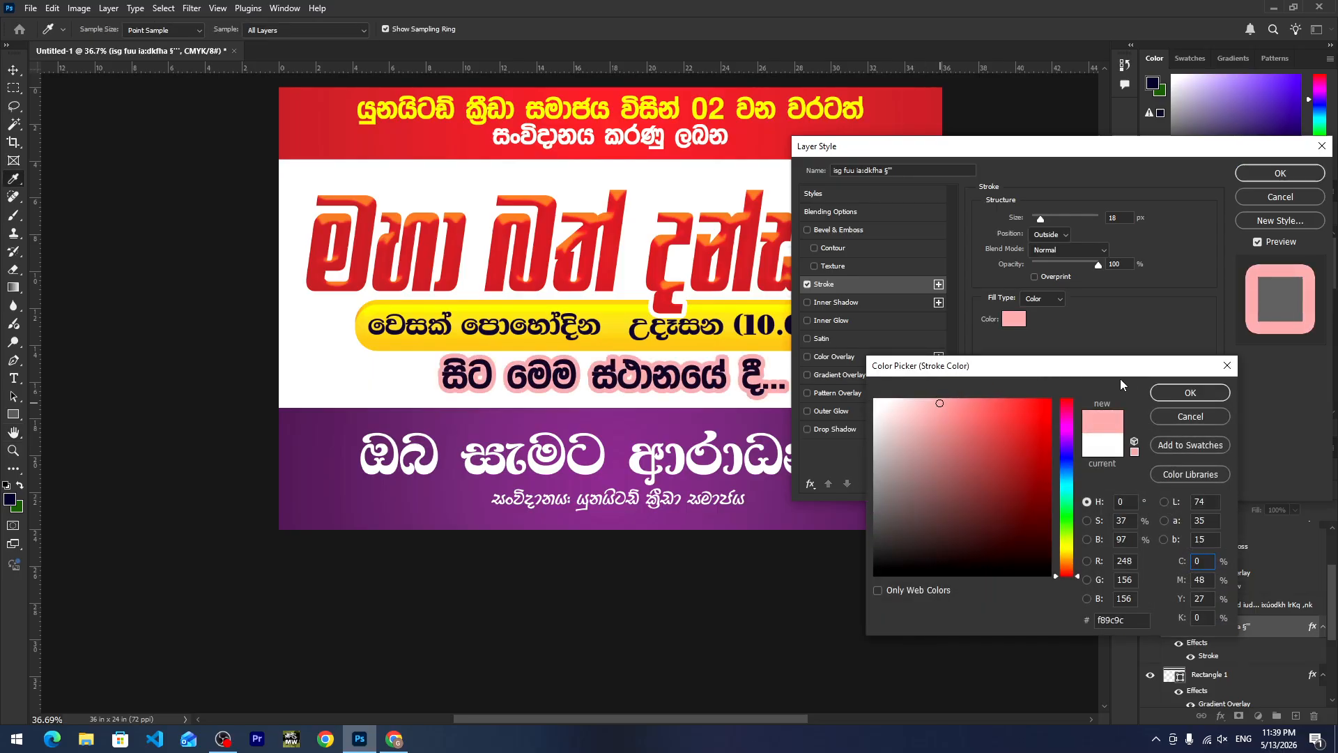
{"action": "key", "text": "Return"}
{"action": "left_click_drag", "start_coordinate": [1041, 219], "coordinate": [1033, 243]}
Change the text line's Stroke colour to white #ffffff.
{"action": "left_click", "coordinate": [1018, 319]}
{"action": "left_click", "coordinate": [875, 399]}
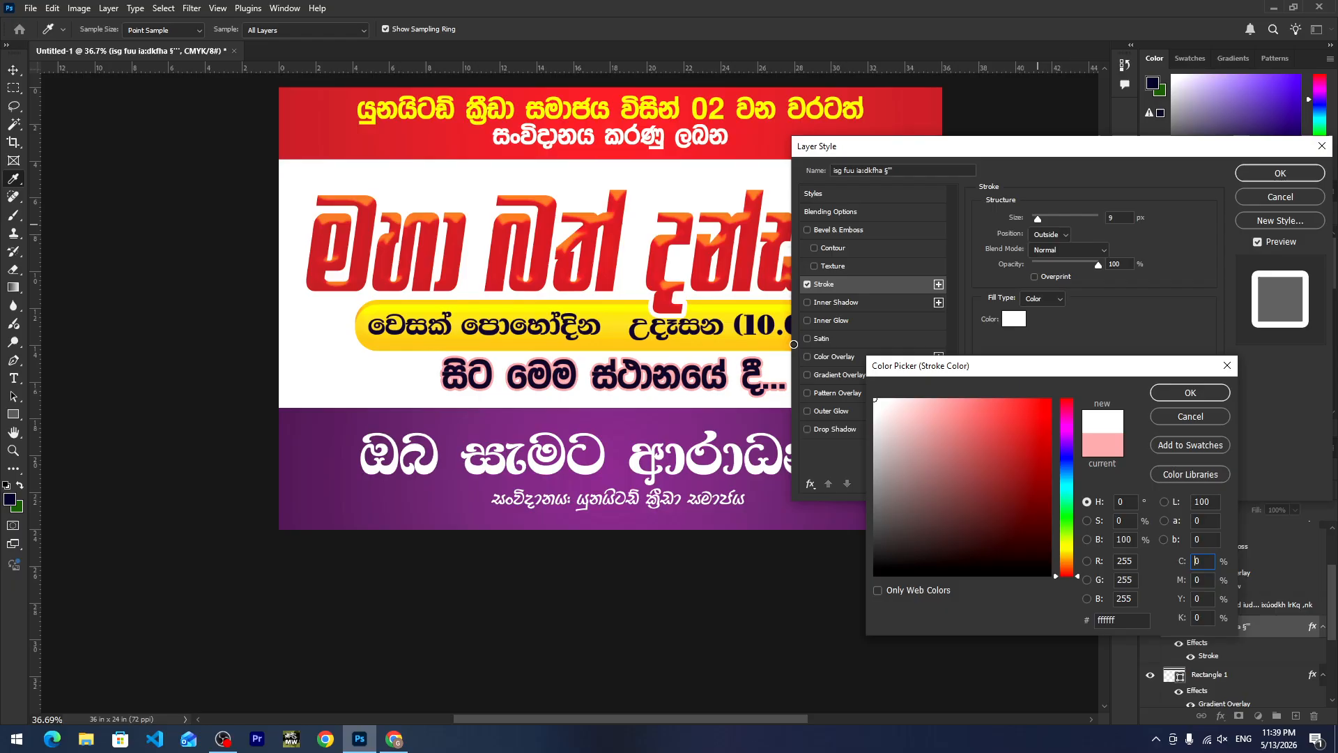
{"action": "key", "text": "Return"}
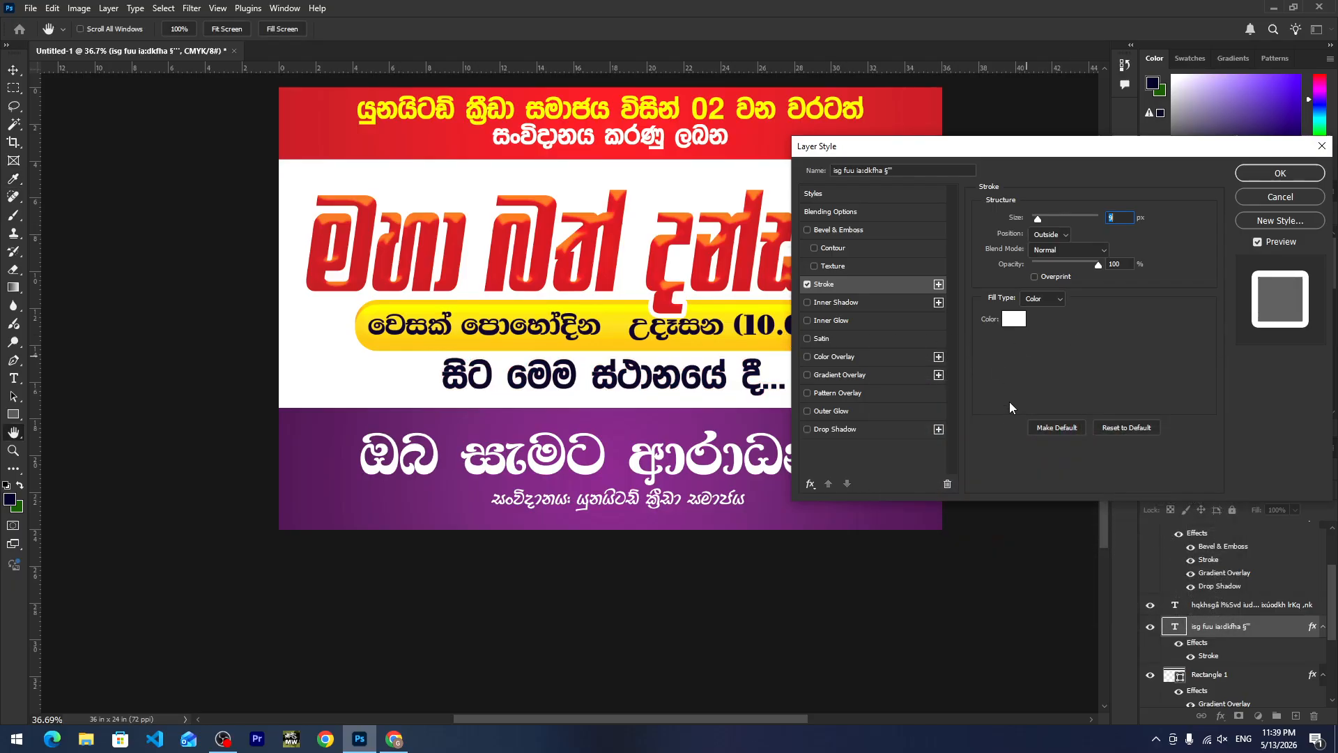
Add a Drop Shadow with 16 px distance to the same text line, apply the style and deselect all layers.
{"action": "left_click", "coordinate": [851, 432]}
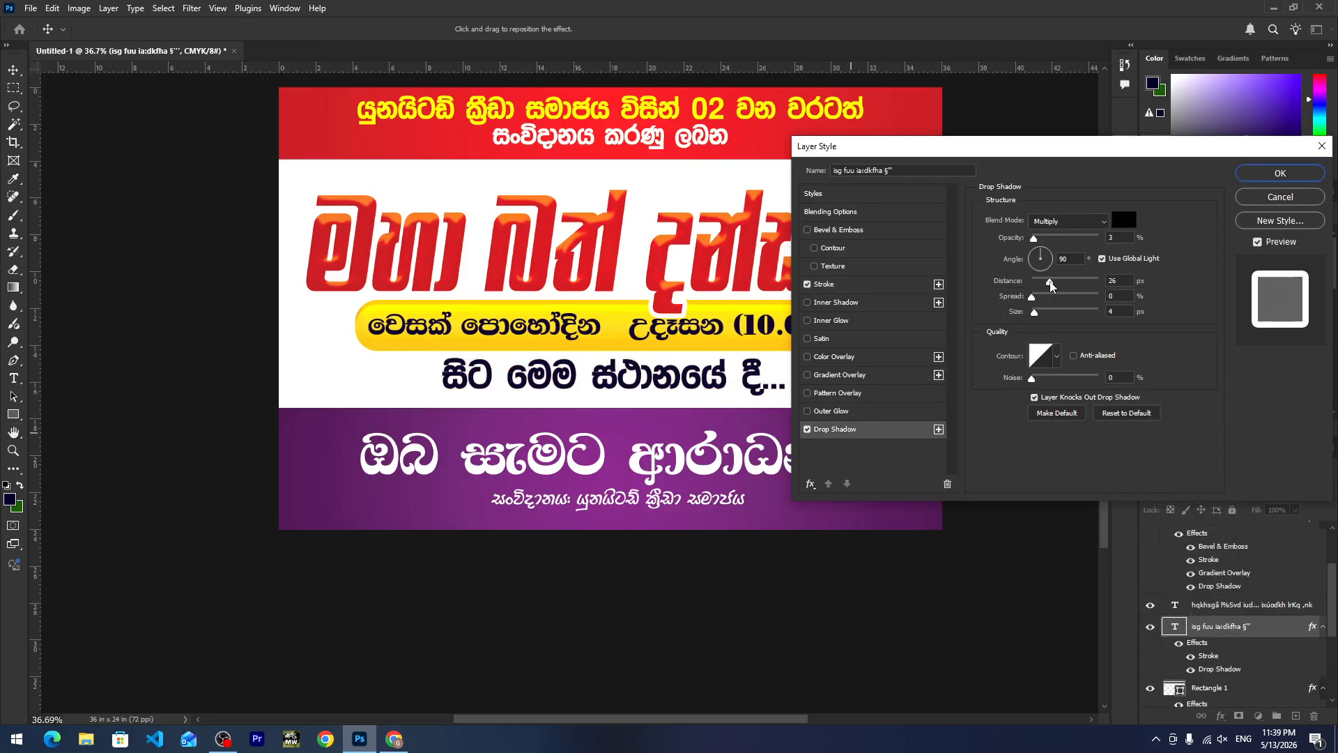
{"action": "left_click_drag", "start_coordinate": [1049, 282], "coordinate": [1043, 283]}
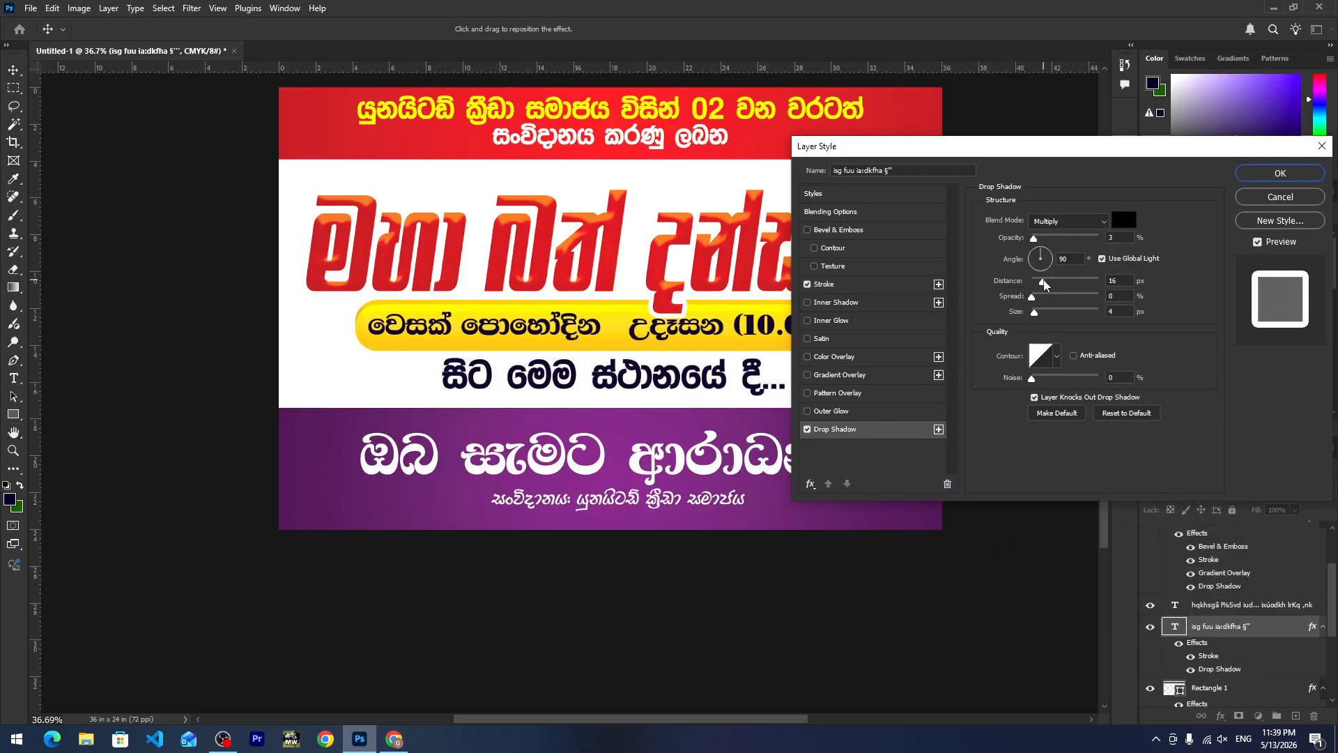
{"action": "left_click", "coordinate": [1251, 178]}
{"action": "left_click", "coordinate": [819, 187]}
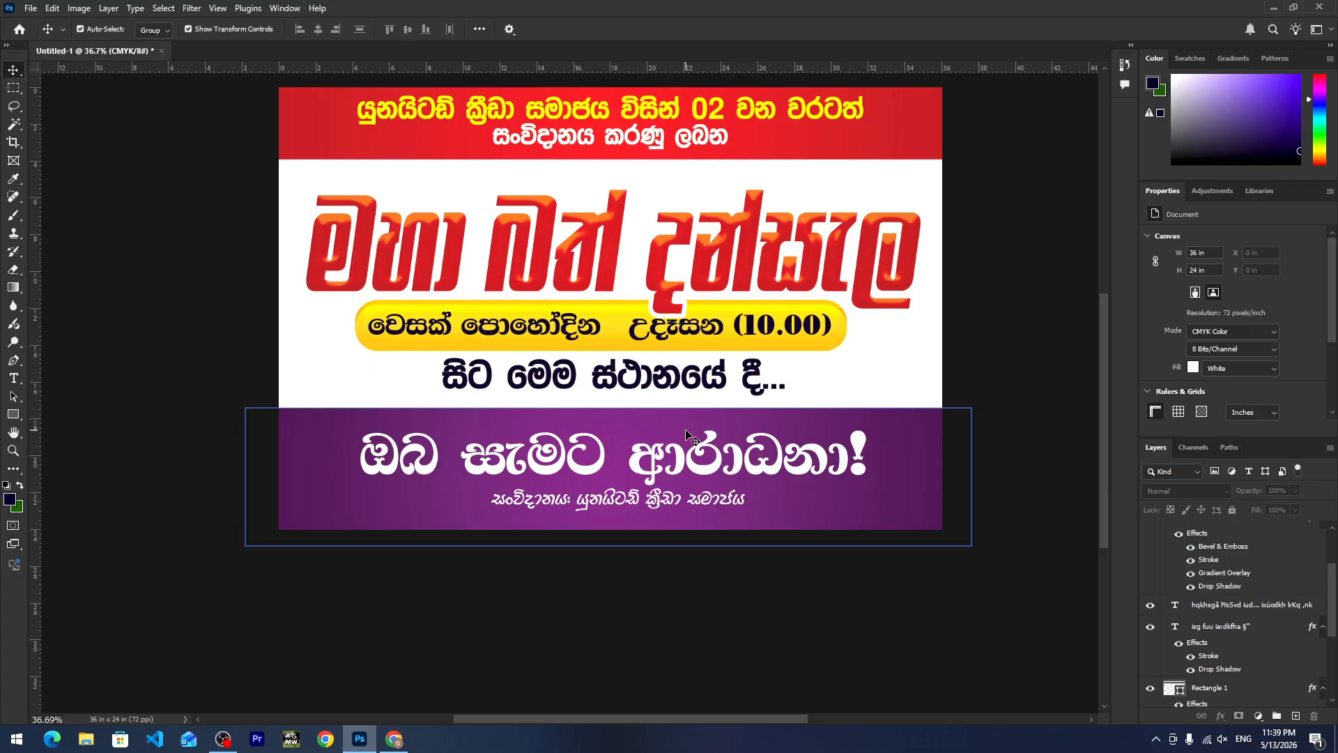
{"action": "left_click", "coordinate": [581, 219]}
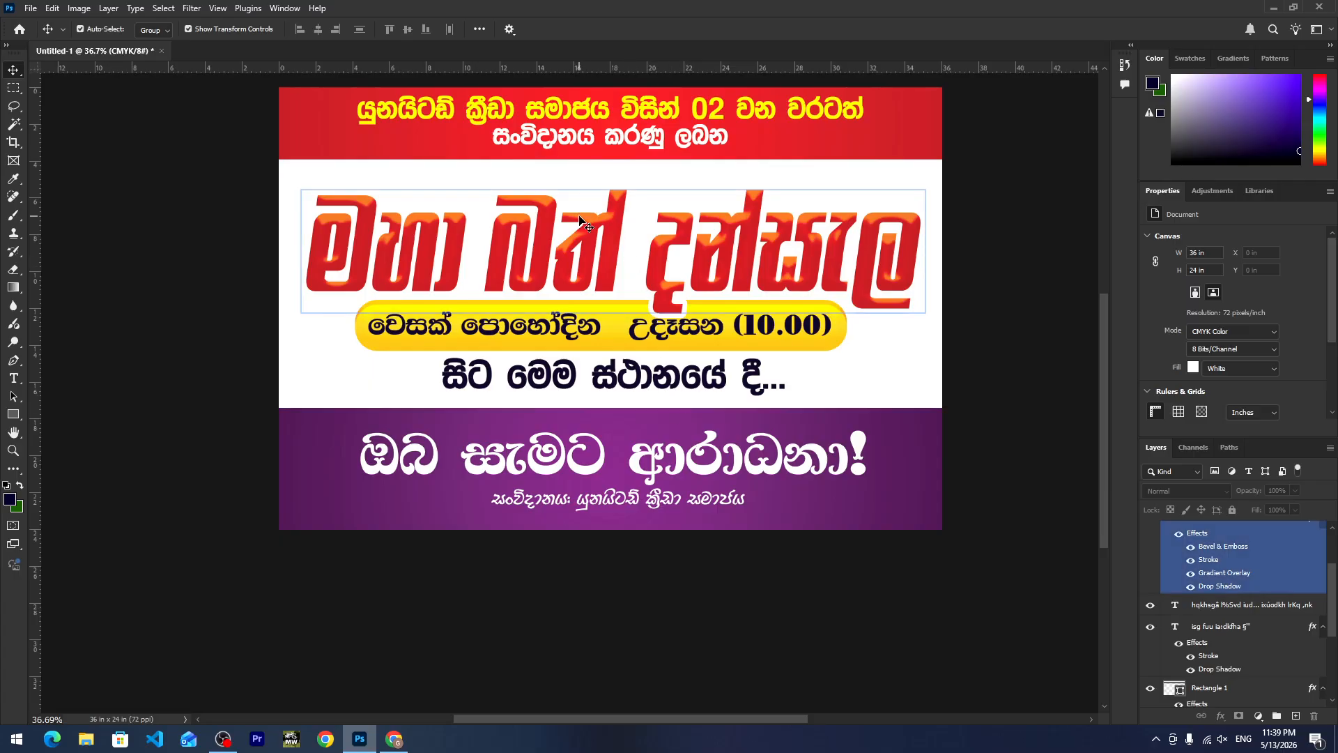
{"action": "left_click", "coordinate": [343, 580]}
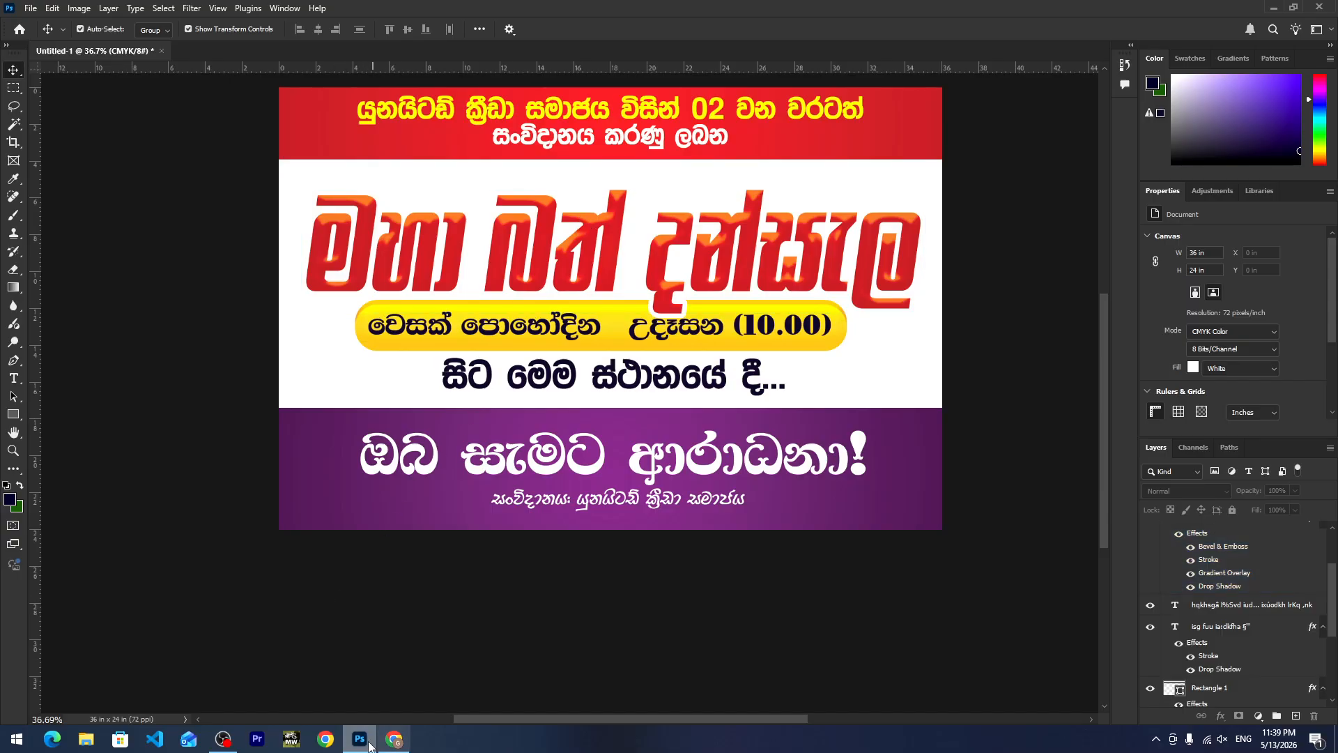
Switch to Chrome and search Google for "bo leaf" in a new tab.
{"action": "left_click", "coordinate": [394, 739]}
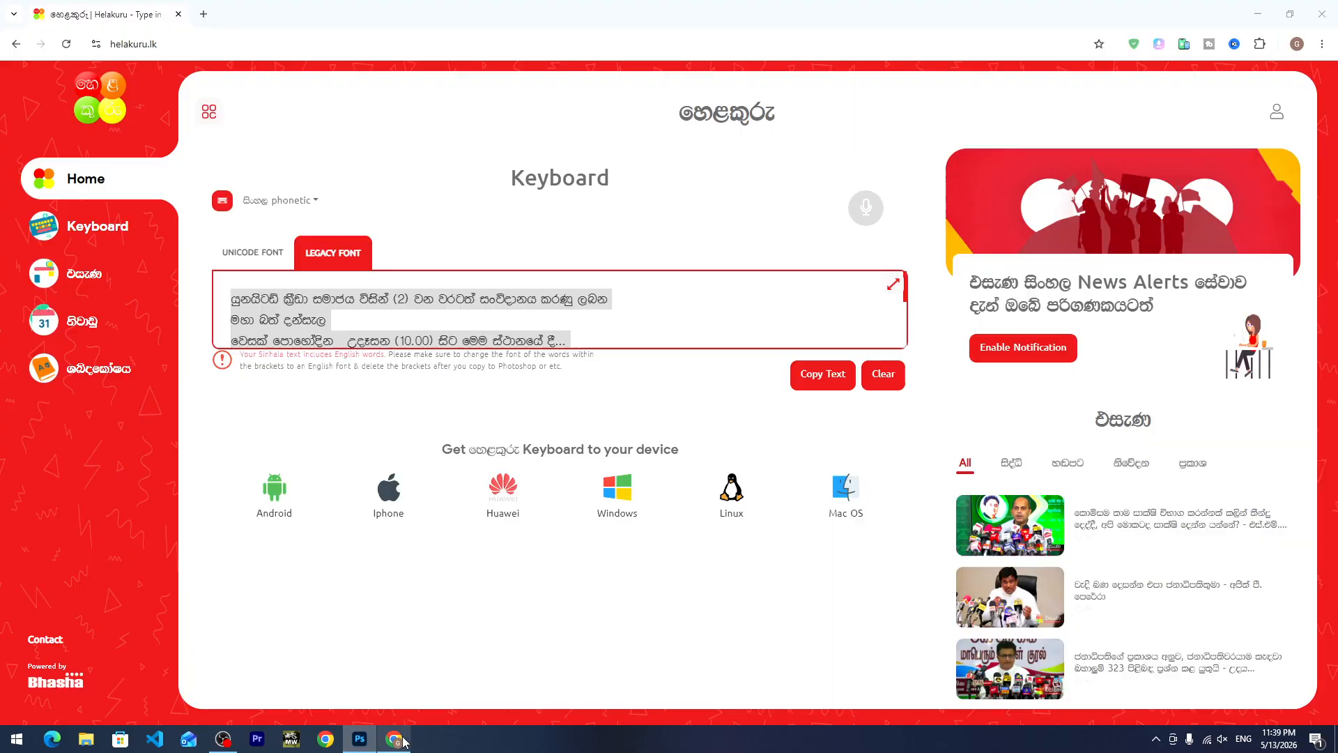
{"action": "left_click", "coordinate": [203, 14]}
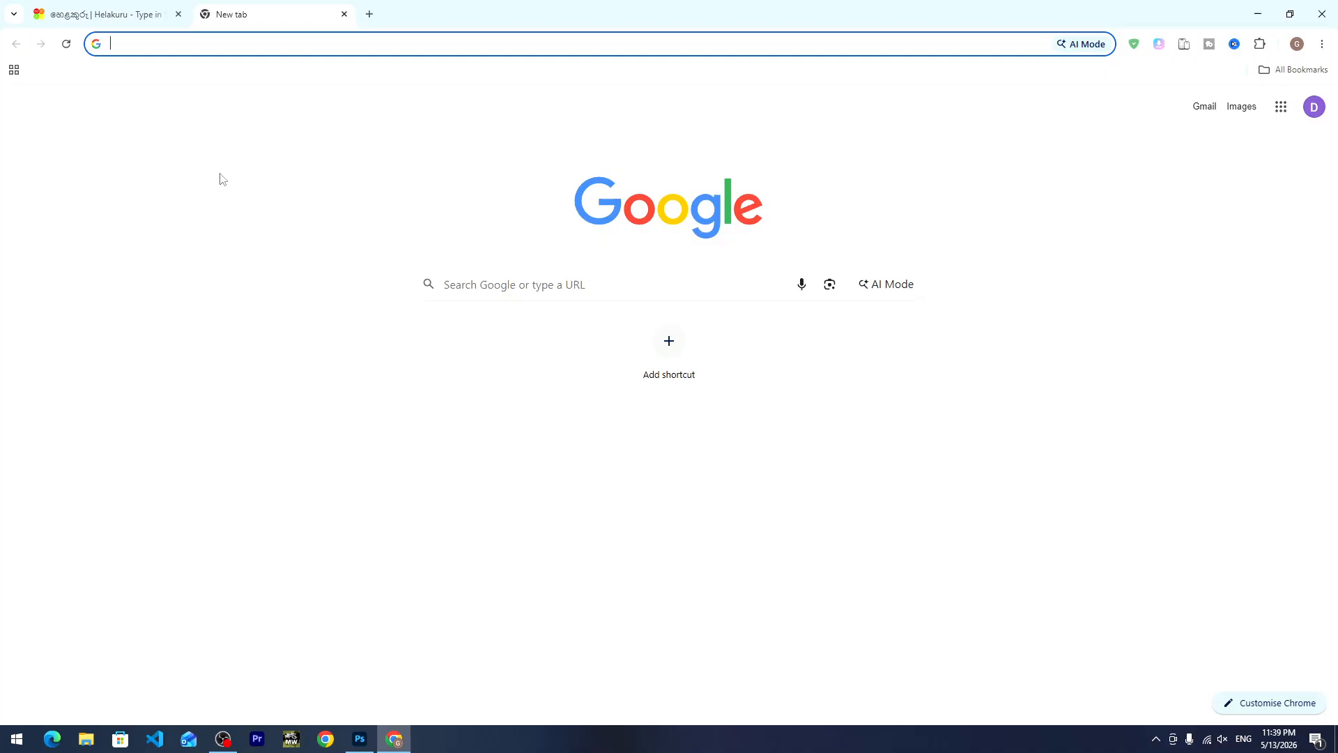
{"action": "type", "text": "bo"}
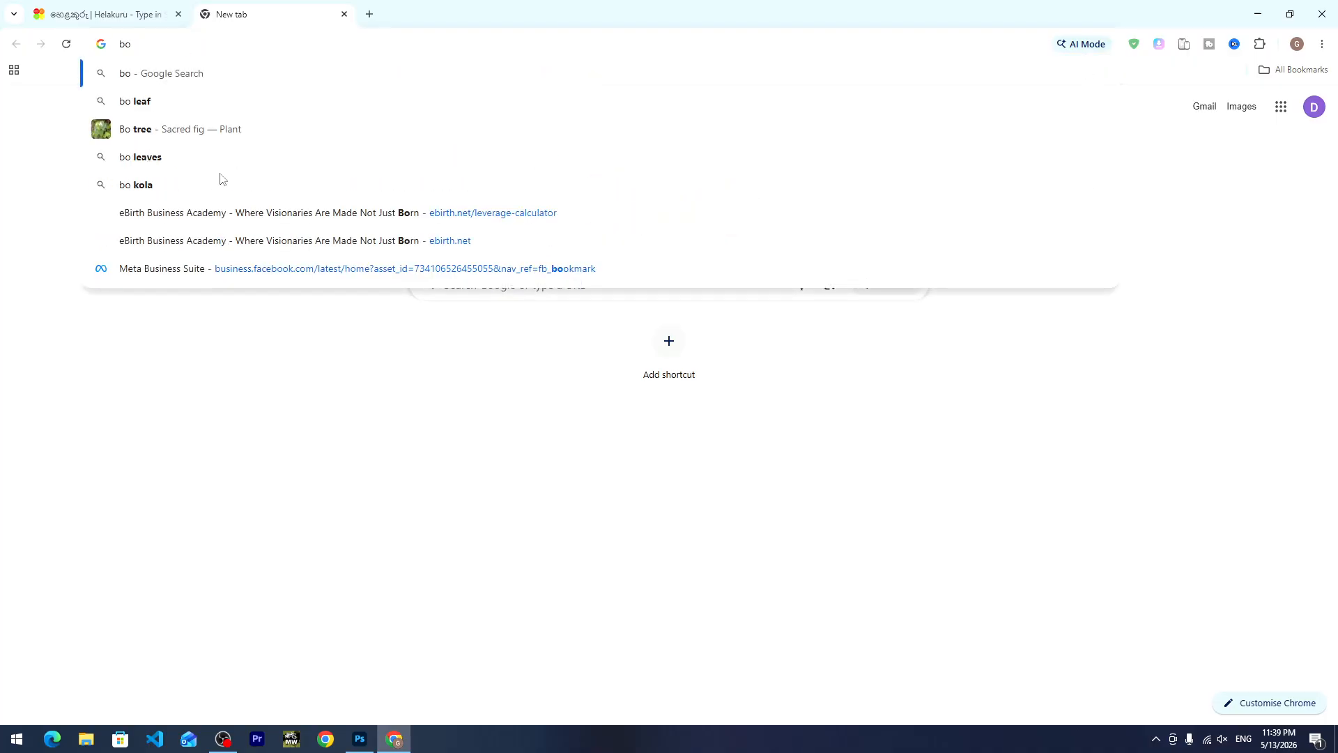
{"action": "type", "text": " leaf"}
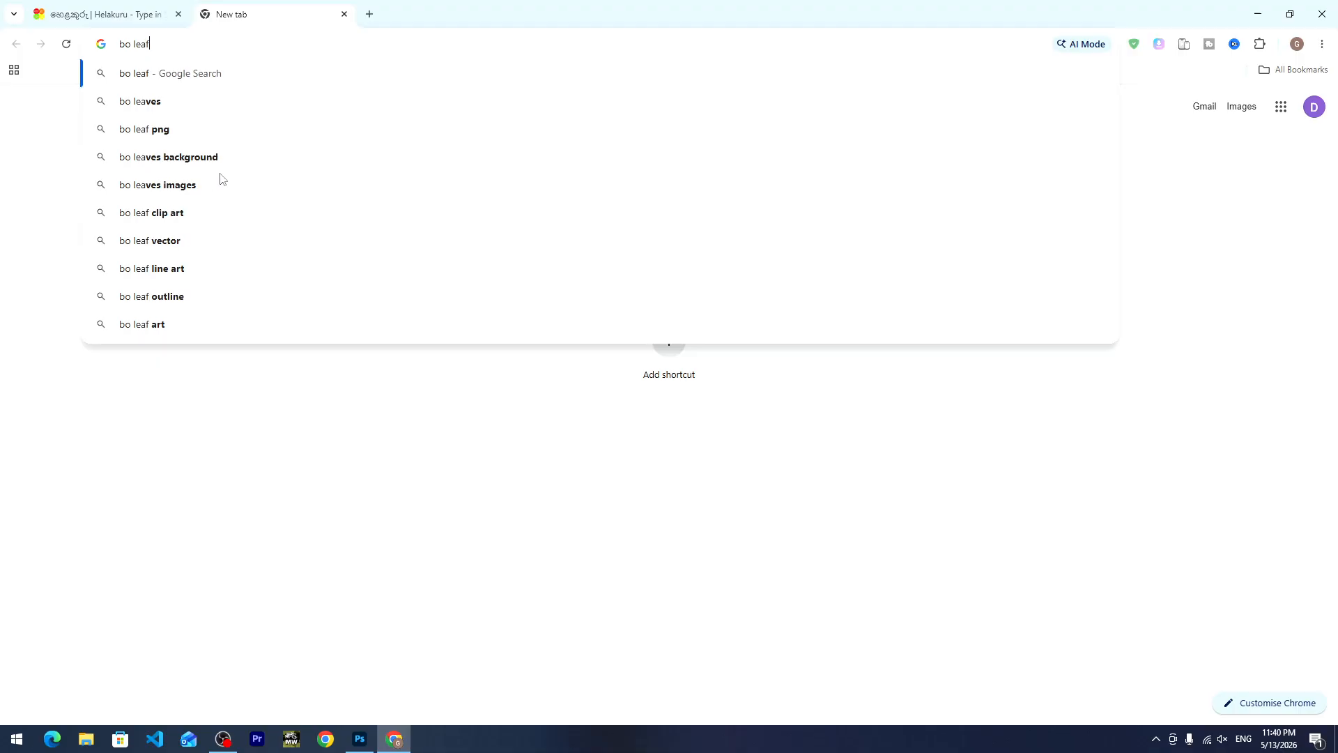
{"action": "key", "text": "Return"}
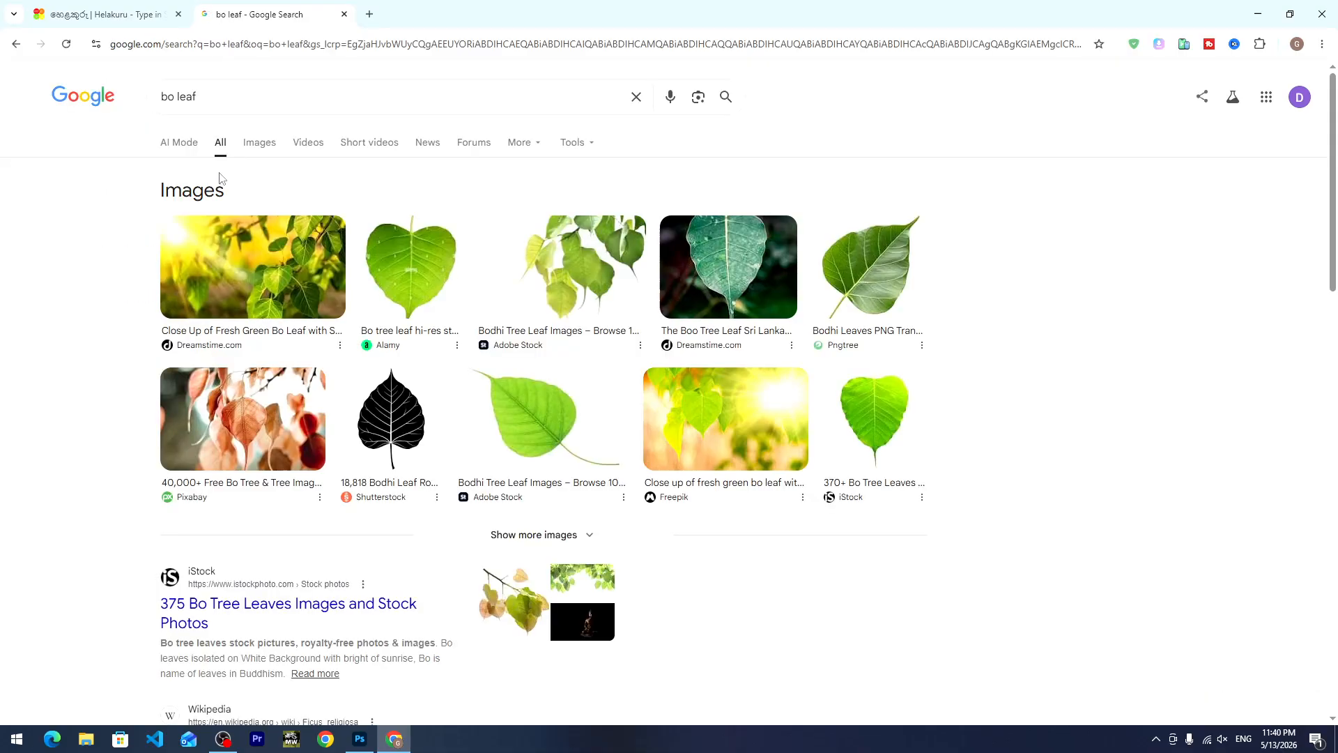
Copy the Adobe Stock picture of hanging Bodhi tree leaves from the search results.
{"action": "left_click", "coordinate": [574, 272]}
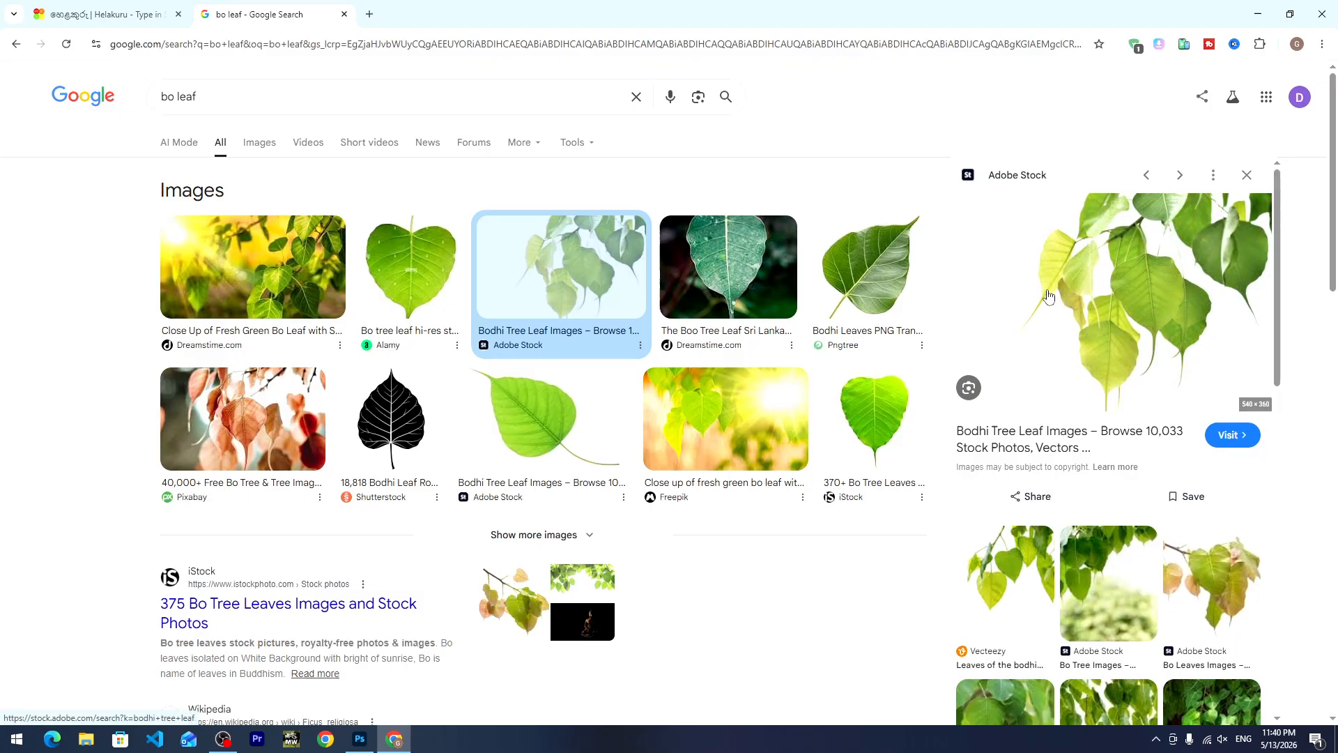
{"action": "right_click", "coordinate": [1057, 266]}
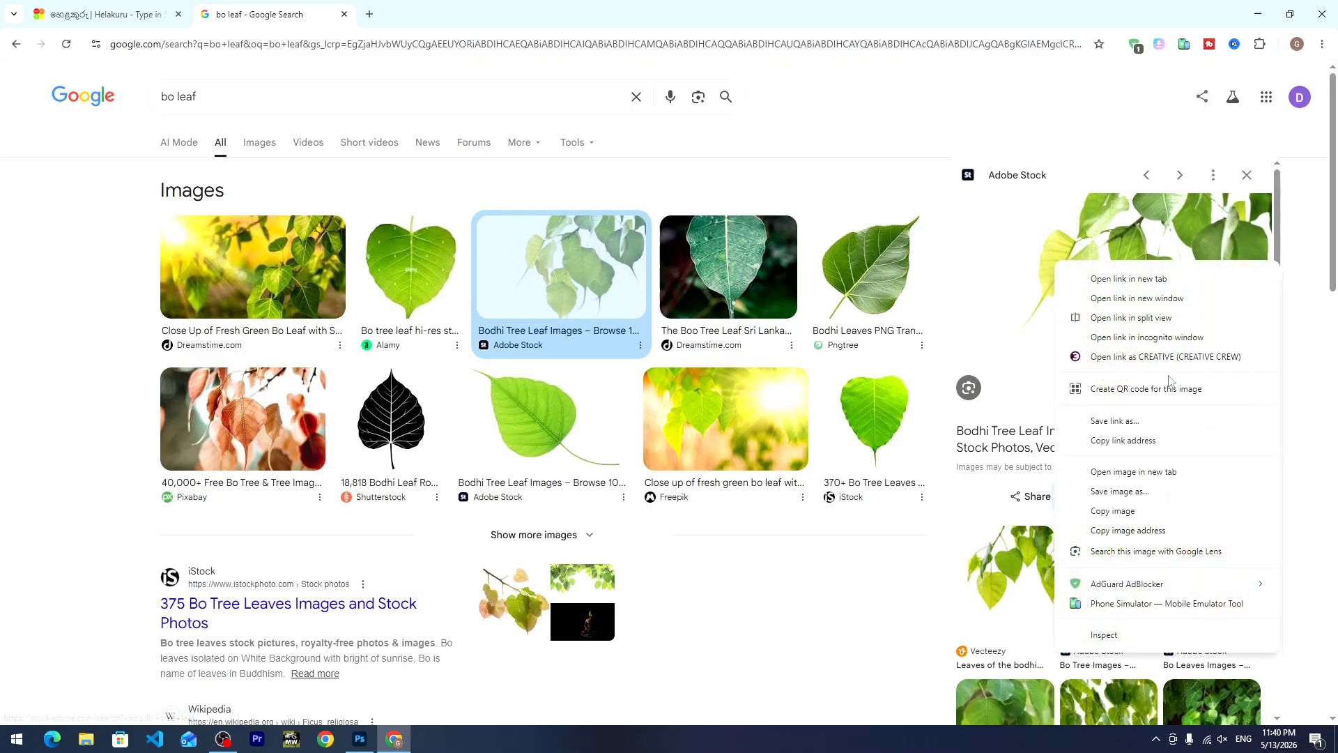
{"action": "left_click", "coordinate": [1110, 512]}
Switch back to Photoshop, paste the leaf image into the banner and scale it up to about 10 × 6.67 in.
{"action": "key", "text": "alt+Tab"}
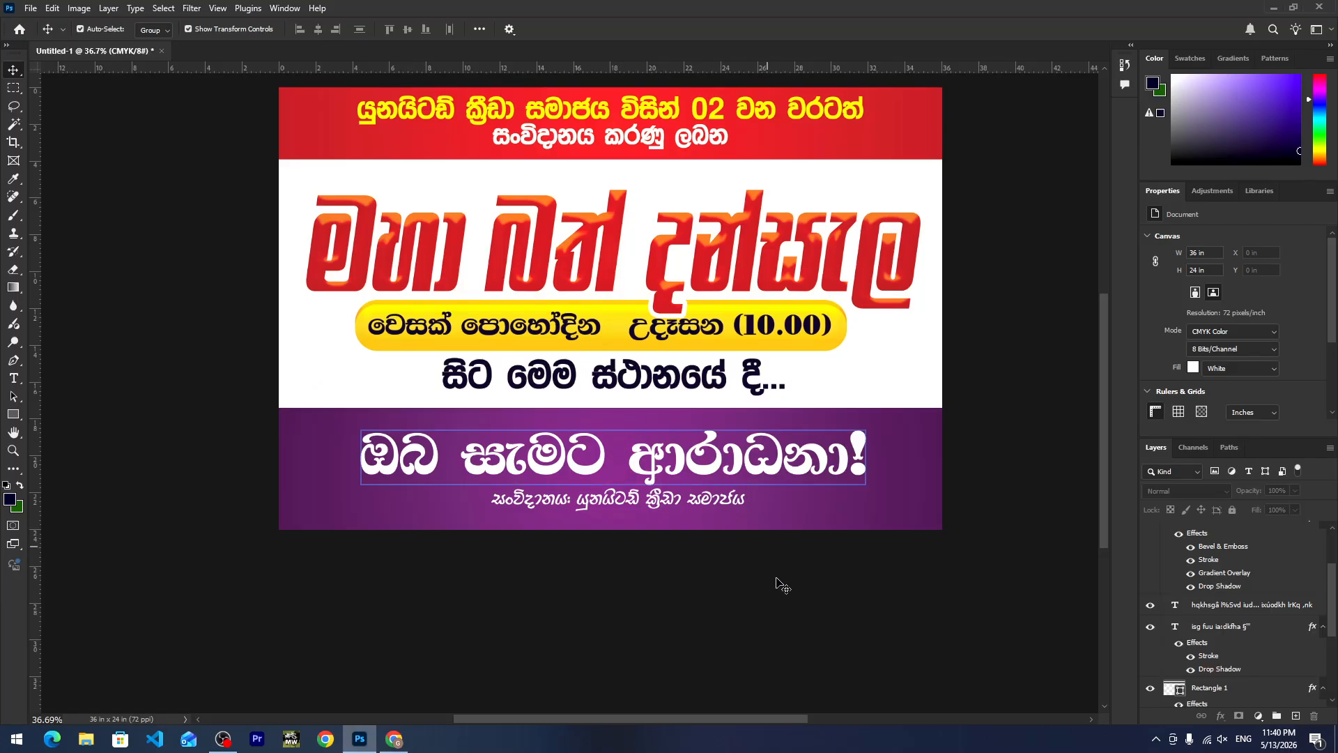
{"action": "key", "text": "ctrl+v"}
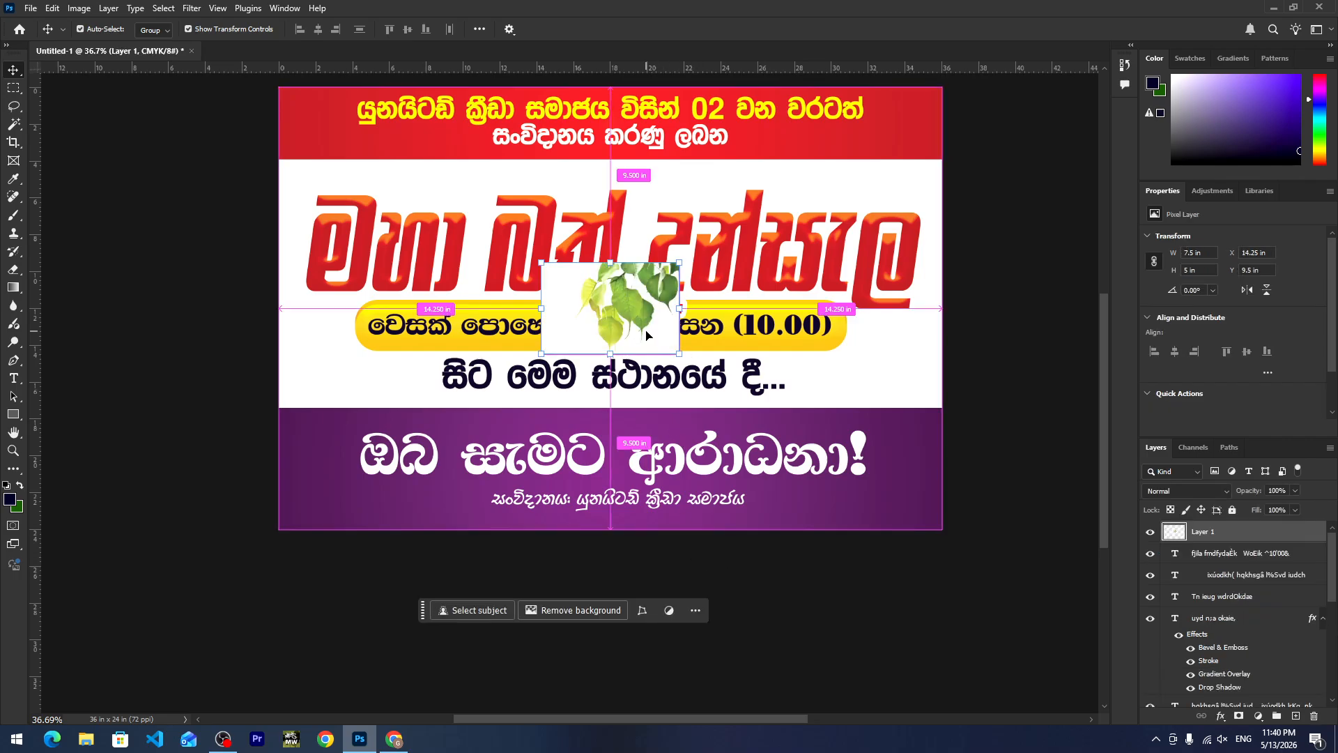
{"action": "key", "text": "ctrl+t"}
{"action": "left_click_drag", "start_coordinate": [680, 263], "coordinate": [699, 244]}
{"action": "key", "text": "Return"}
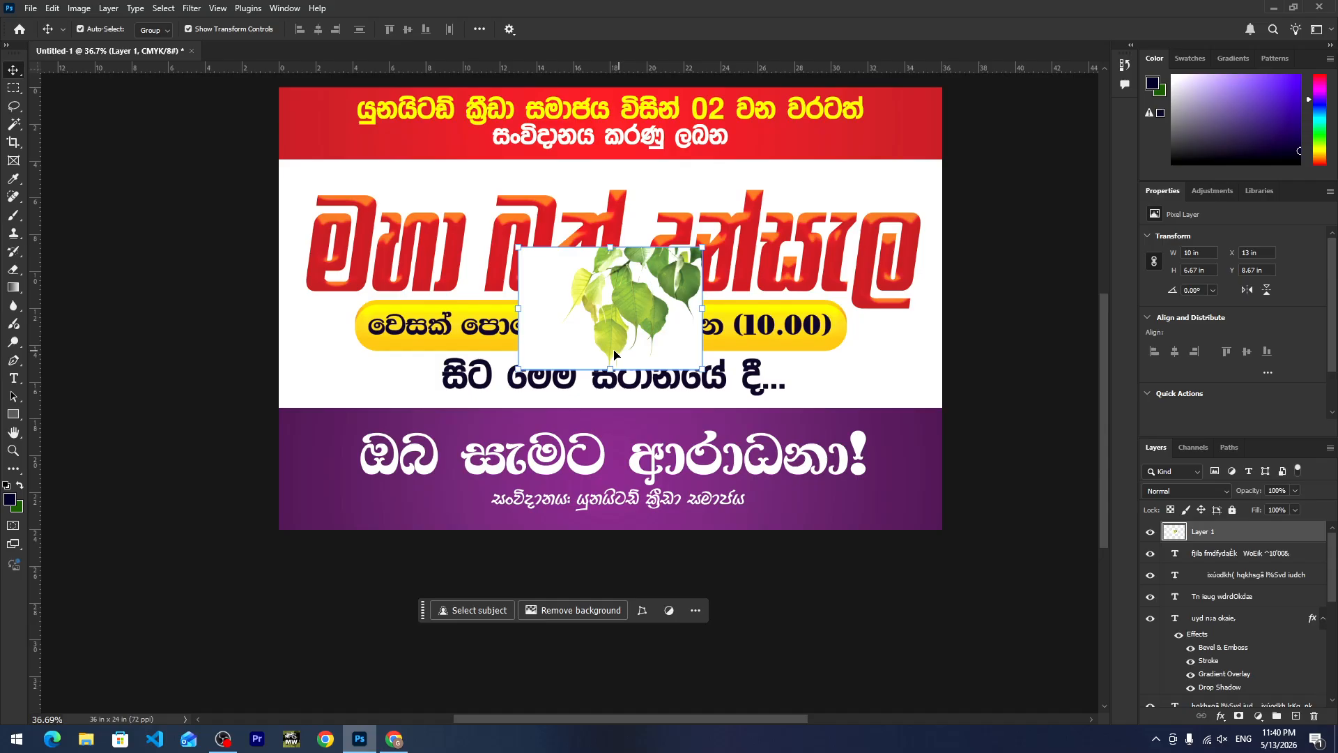
Remove the leaf picture's white background by selecting it with the Magic Wand, extending to similar areas, deleting it and clearing the selection.
{"action": "left_click_drag", "start_coordinate": [618, 350], "coordinate": [647, 383]}
{"action": "scroll", "coordinate": [704, 385], "scroll_direction": "up", "scroll_amount": 5}
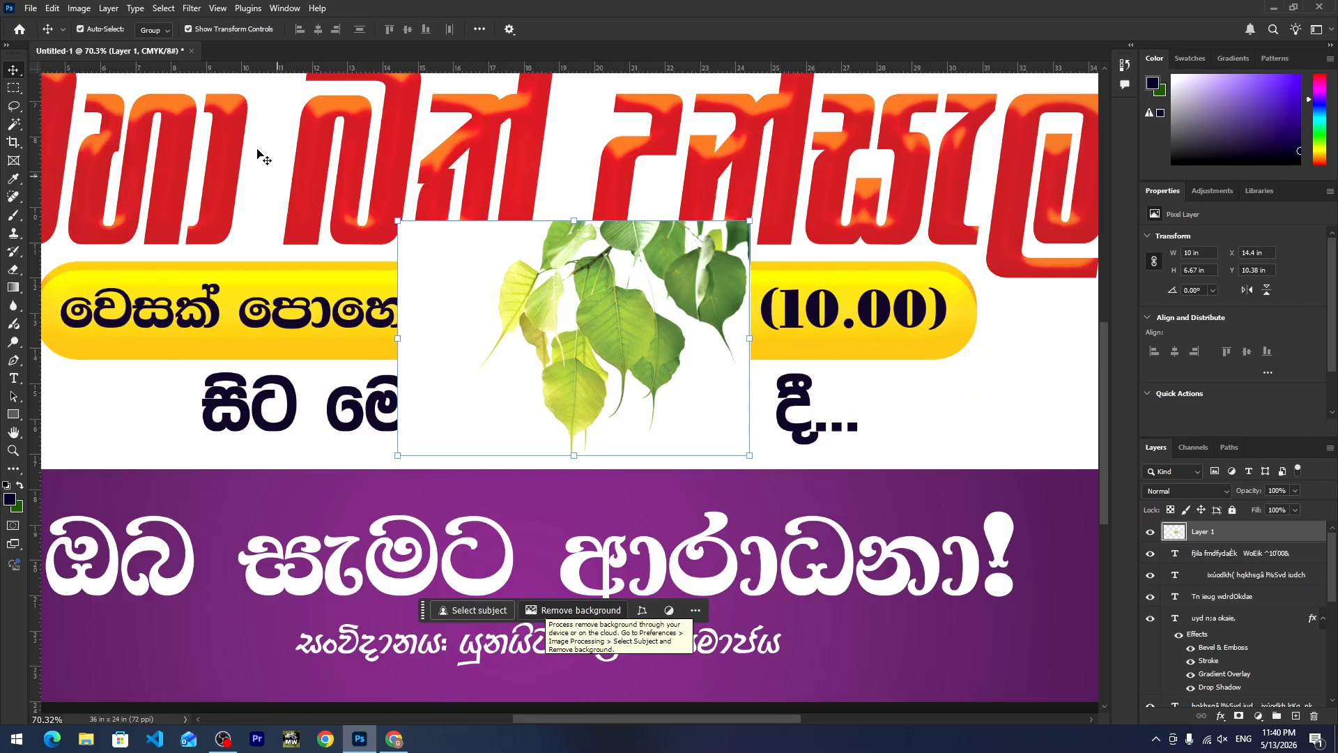
{"action": "left_click", "coordinate": [12, 128]}
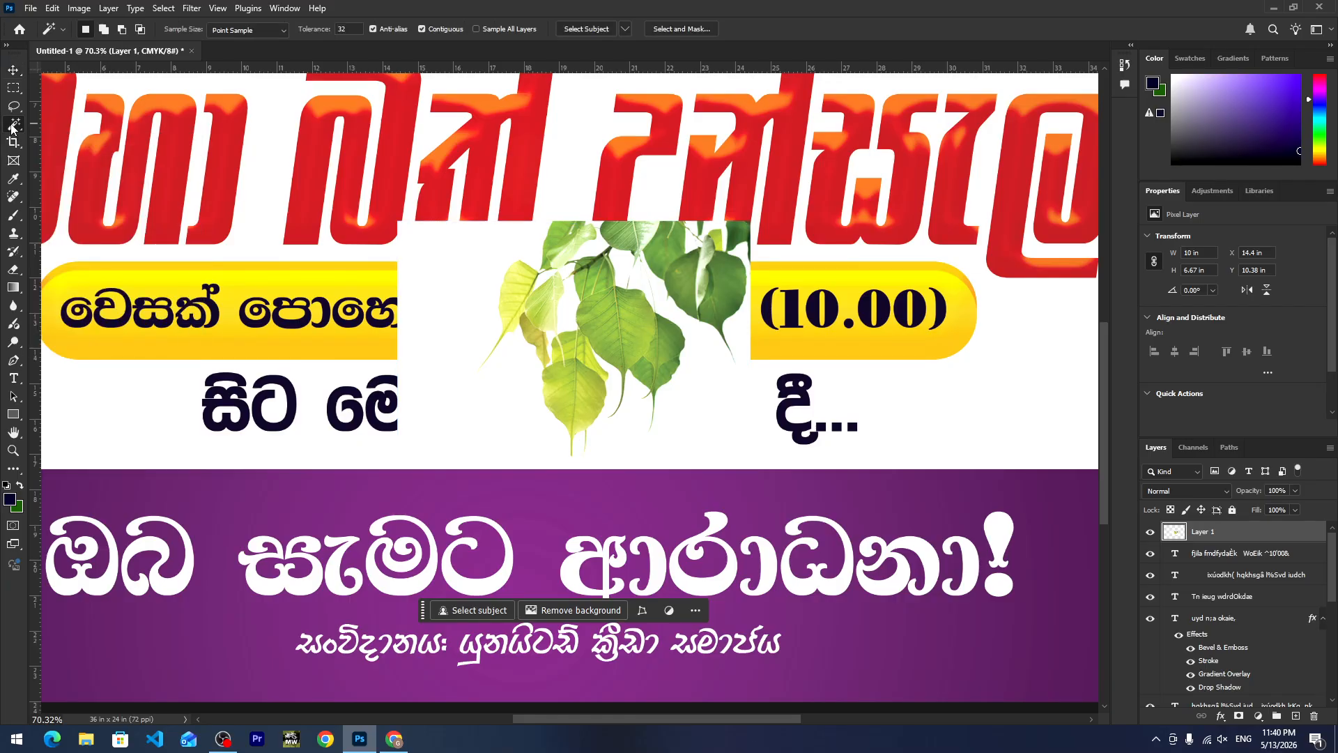
{"action": "left_click", "coordinate": [478, 379]}
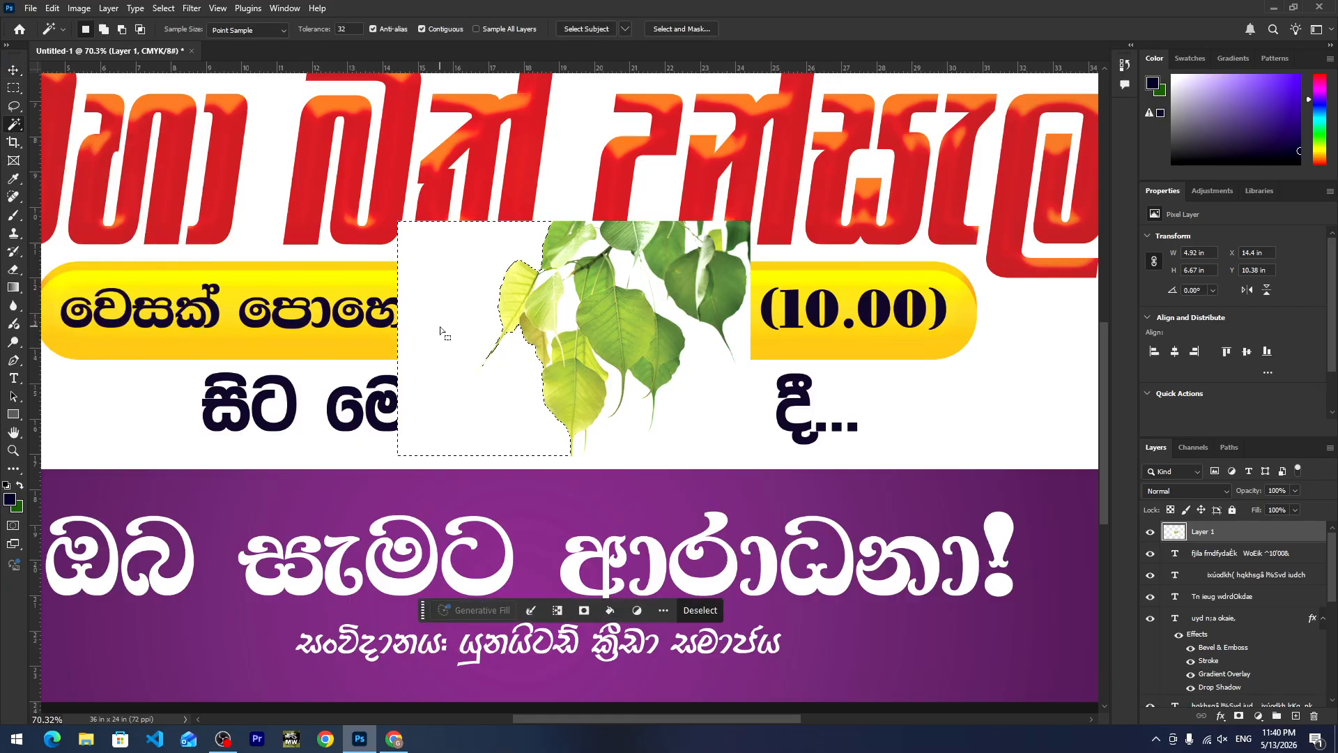
{"action": "left_click", "coordinate": [166, 10]}
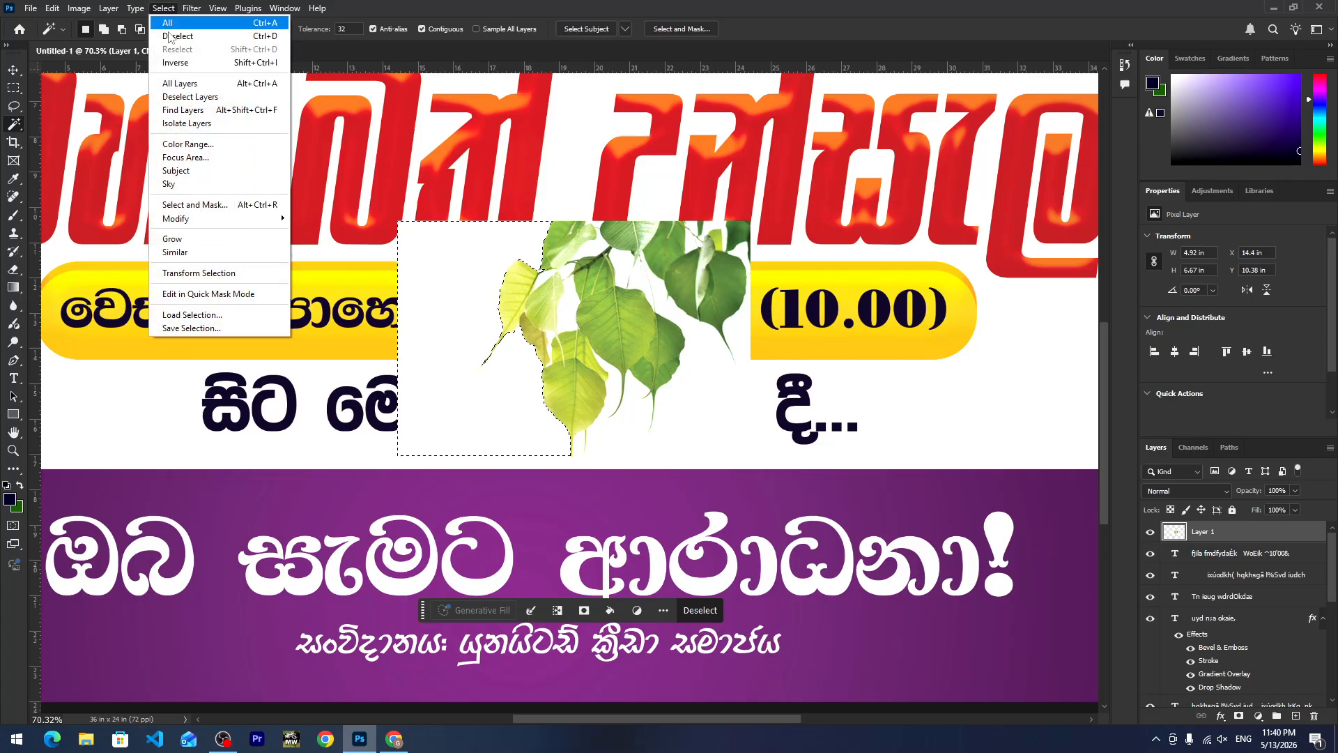
{"action": "left_click", "coordinate": [193, 257]}
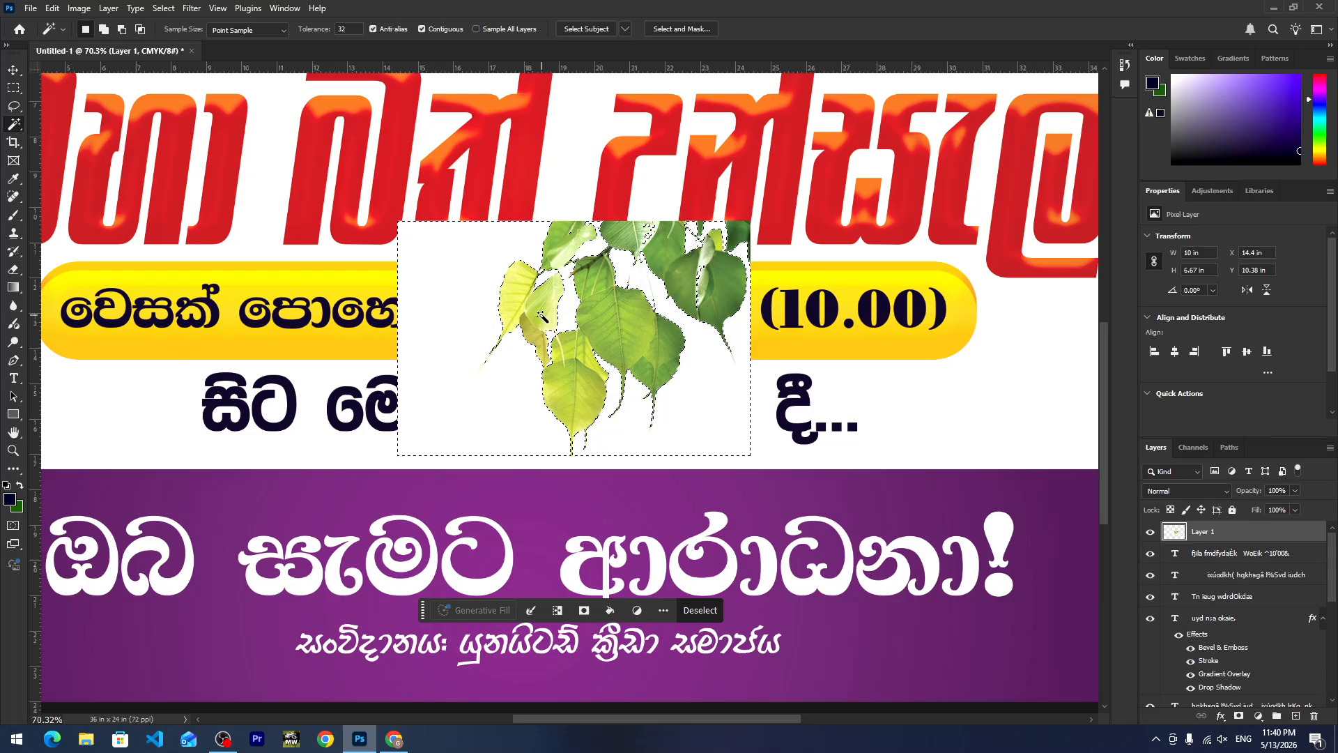
{"action": "key", "text": "Delete"}
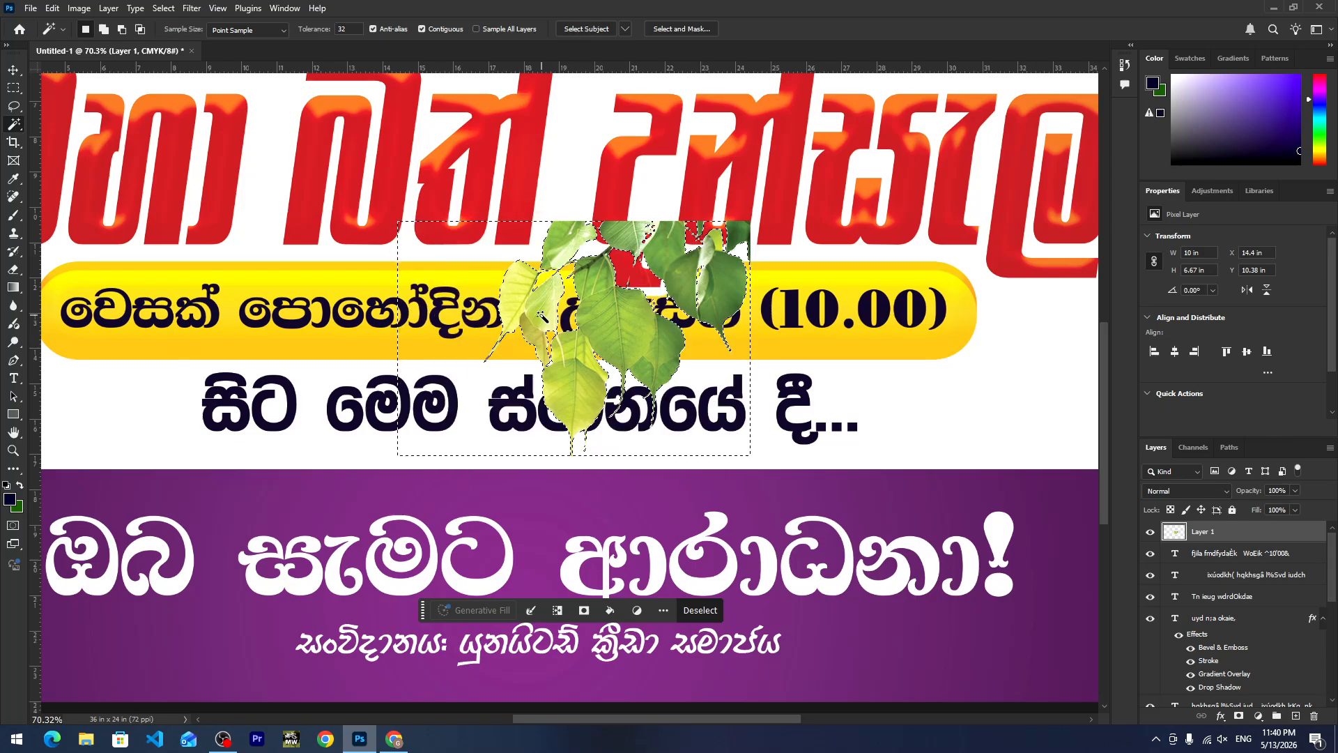
{"action": "key", "text": "ctrl+d"}
Move the leaf cutout into the banner's upper-right corner, scale it to about 8.04 × 6.9 in and apply the transform.
{"action": "left_click", "coordinate": [12, 69]}
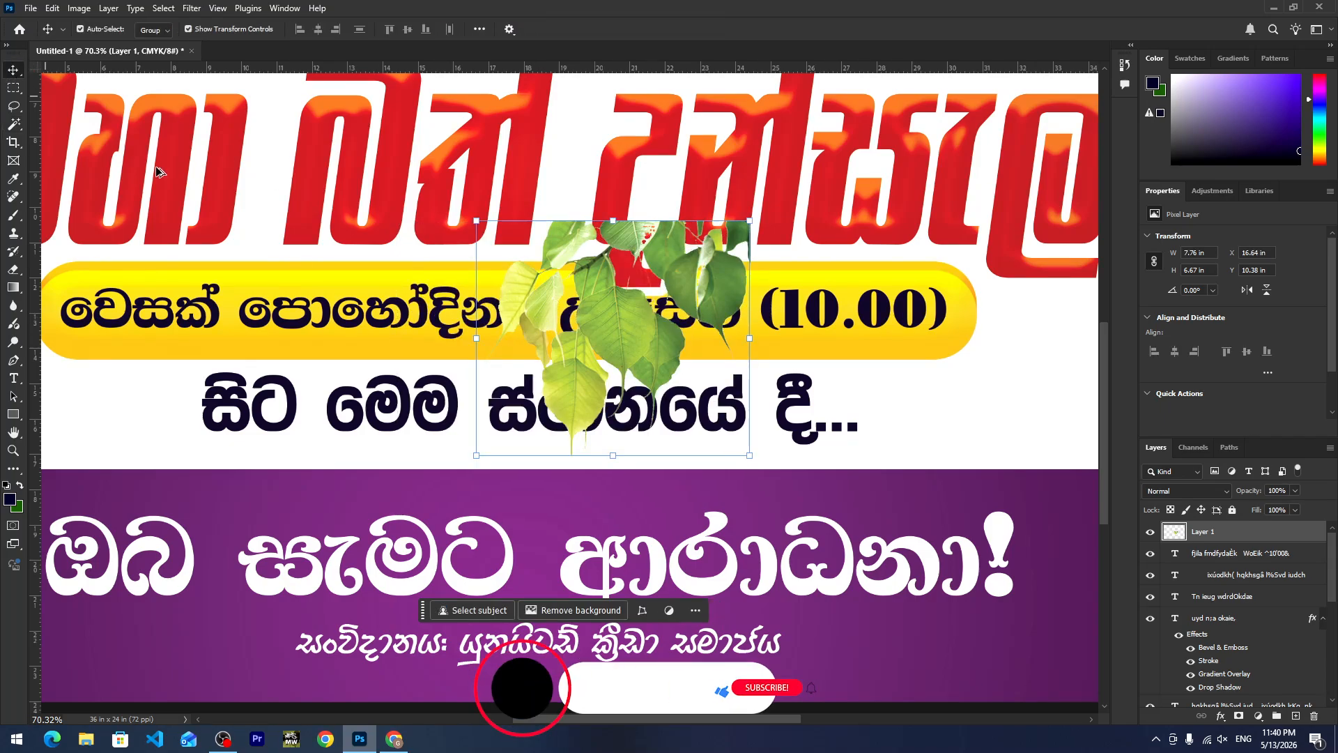
{"action": "scroll", "coordinate": [408, 355], "scroll_direction": "down", "scroll_amount": 4}
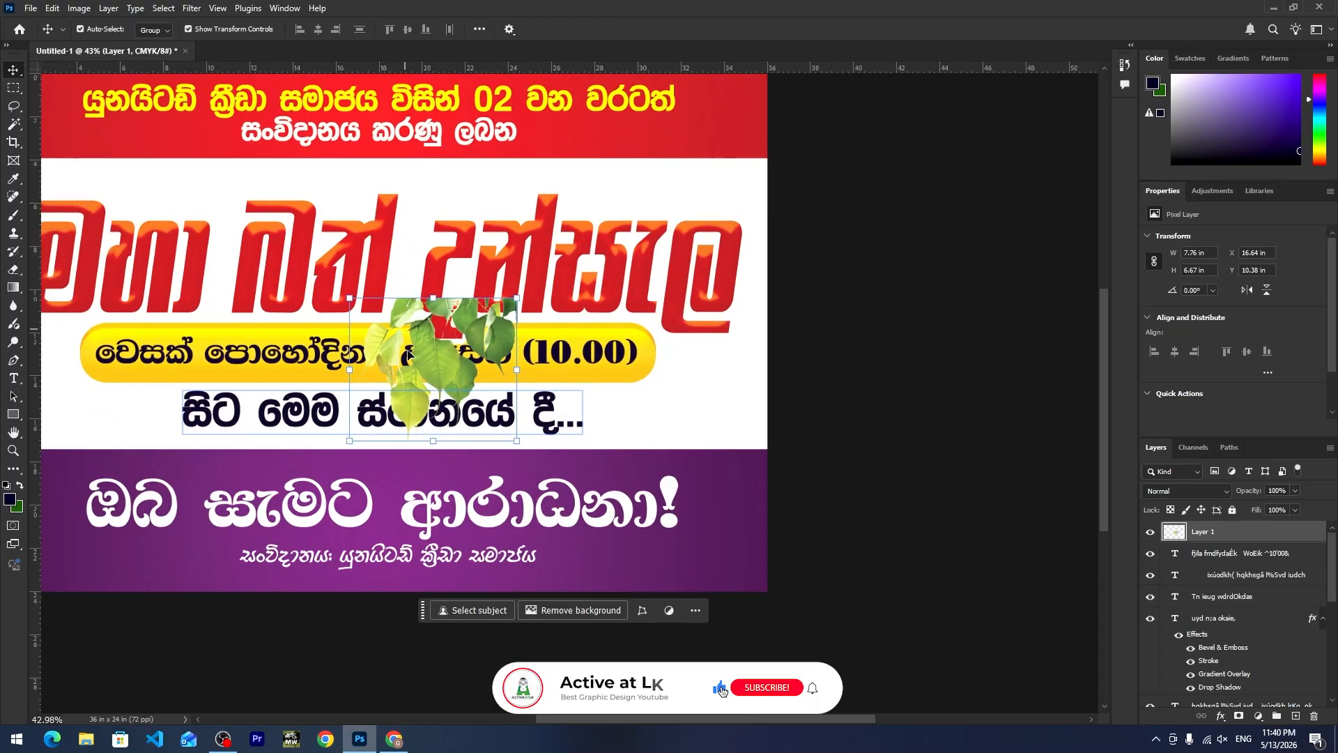
{"action": "left_click_drag", "start_coordinate": [407, 355], "coordinate": [729, 318]}
{"action": "left_click_drag", "start_coordinate": [664, 390], "coordinate": [660, 403]}
{"action": "left_click_drag", "start_coordinate": [737, 316], "coordinate": [753, 315]}
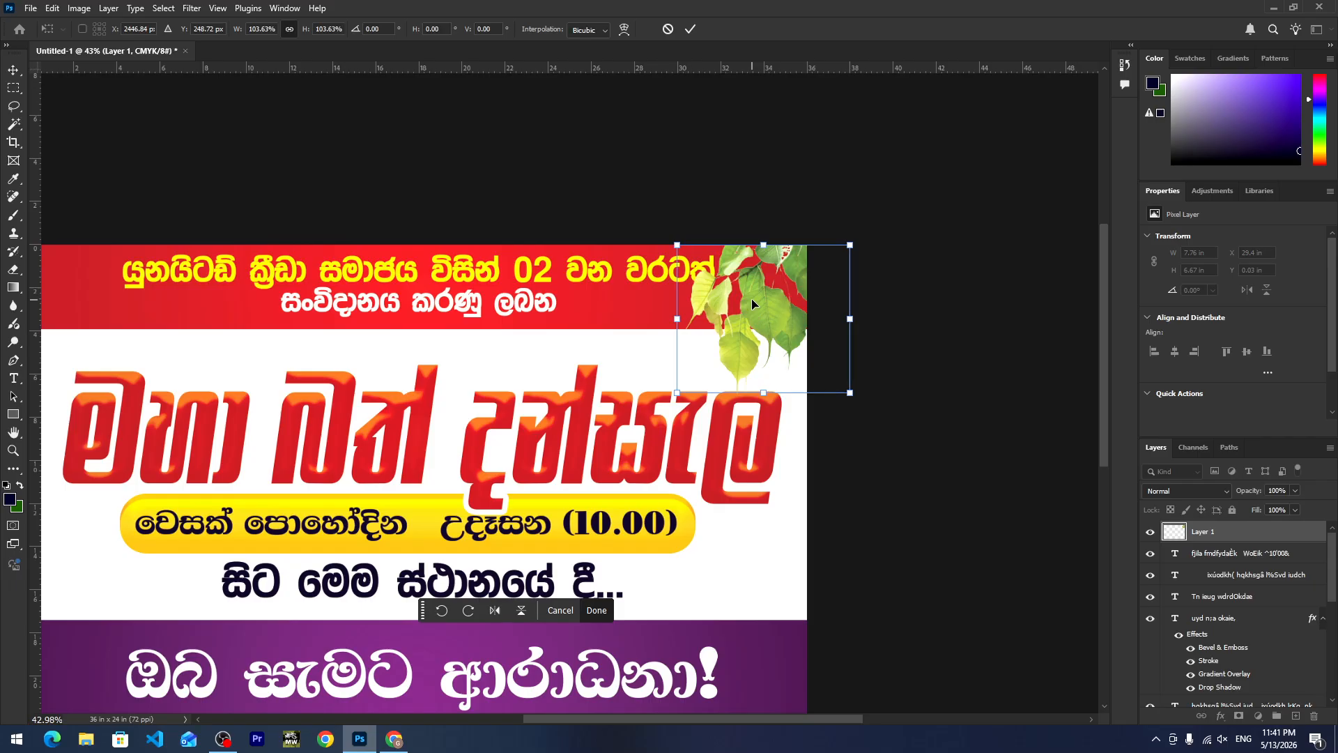
{"action": "left_click_drag", "start_coordinate": [712, 313], "coordinate": [753, 259]}
{"action": "scroll", "coordinate": [741, 281], "scroll_direction": "up", "scroll_amount": 3}
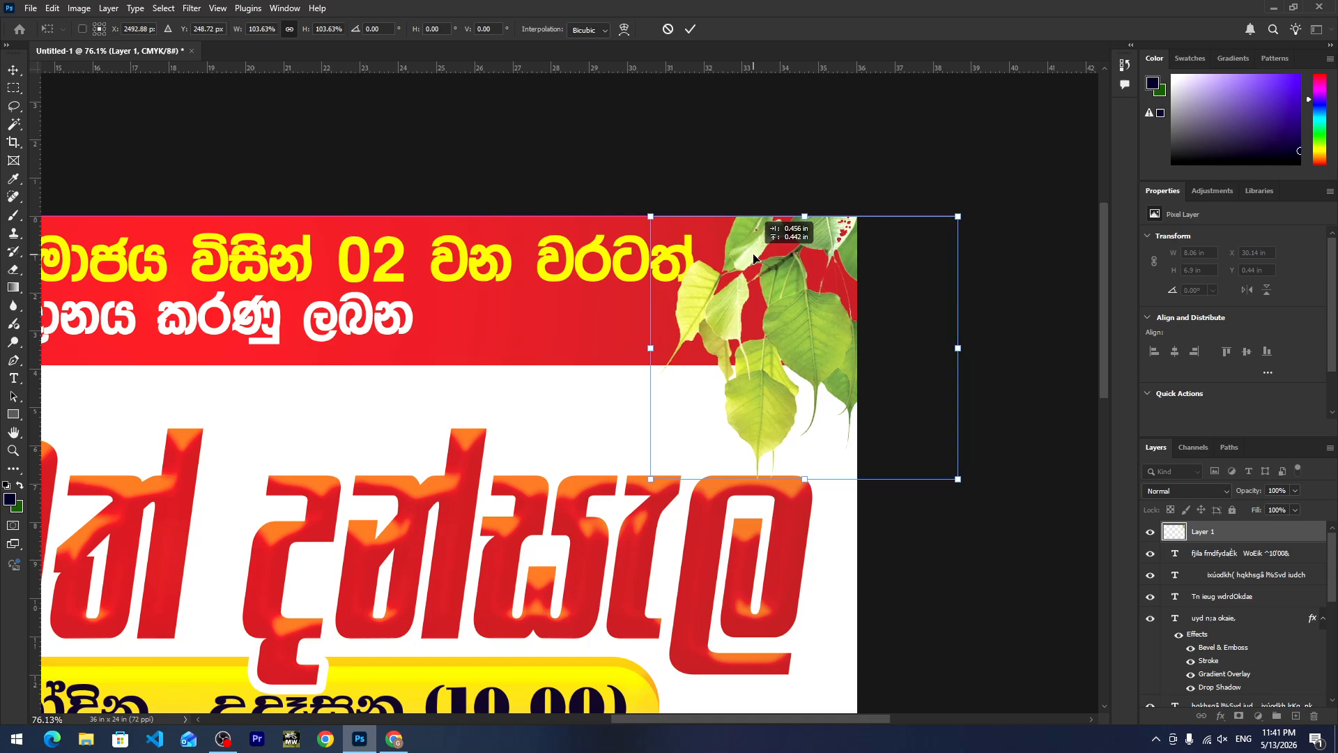
{"action": "left_click_drag", "start_coordinate": [753, 259], "coordinate": [753, 258]}
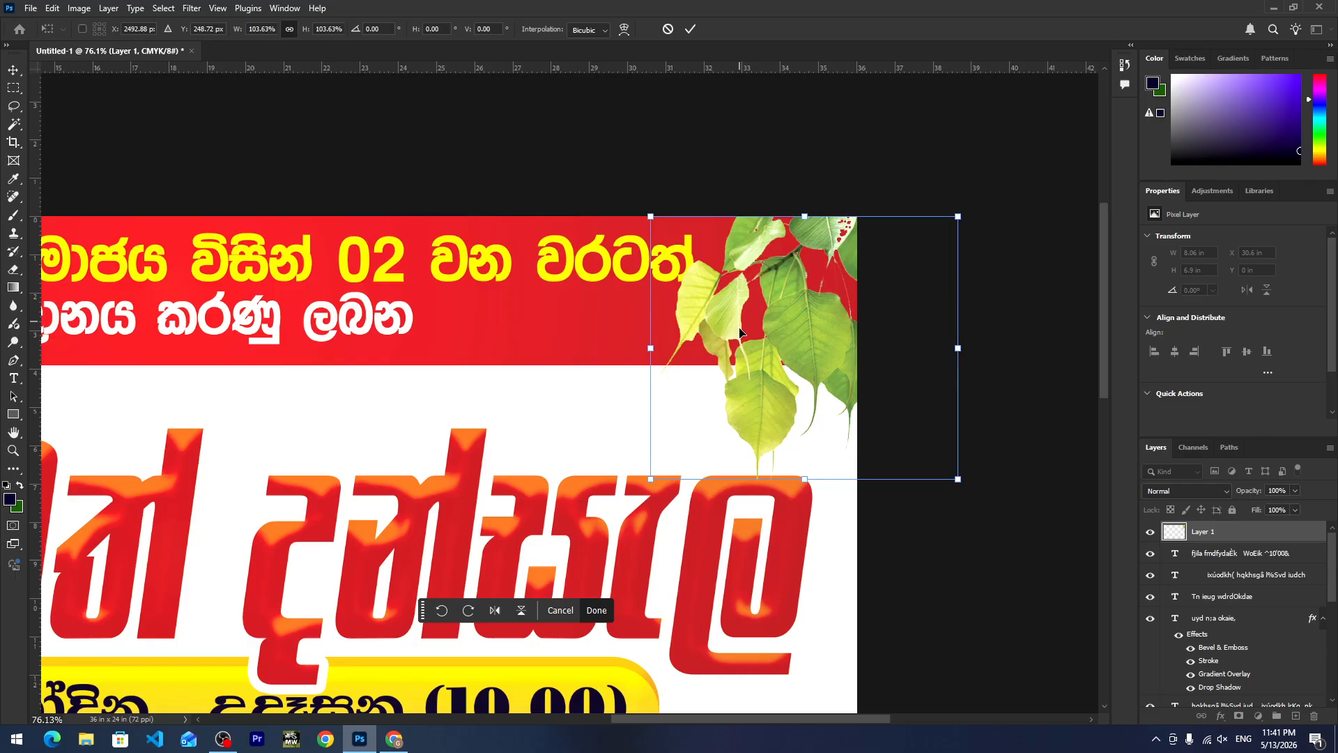
{"action": "left_click_drag", "start_coordinate": [740, 332], "coordinate": [734, 327]}
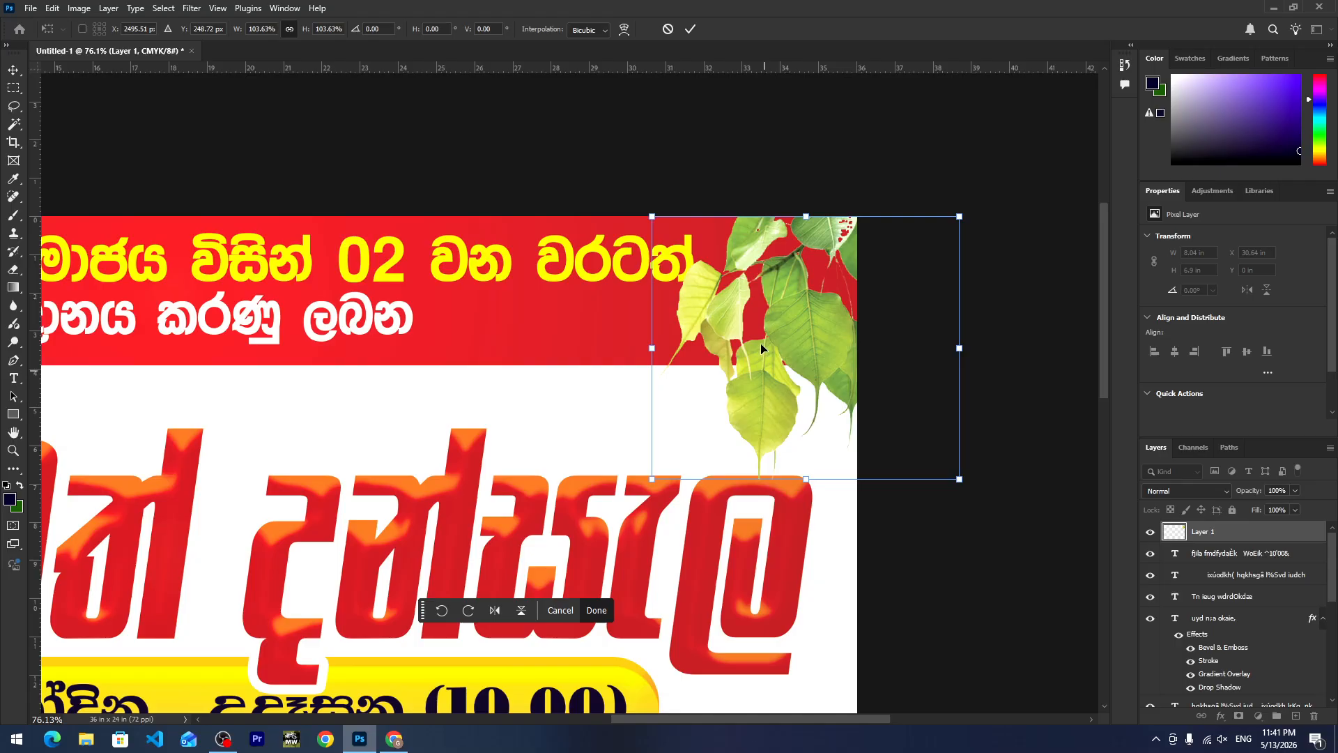
{"action": "key", "text": "Return"}
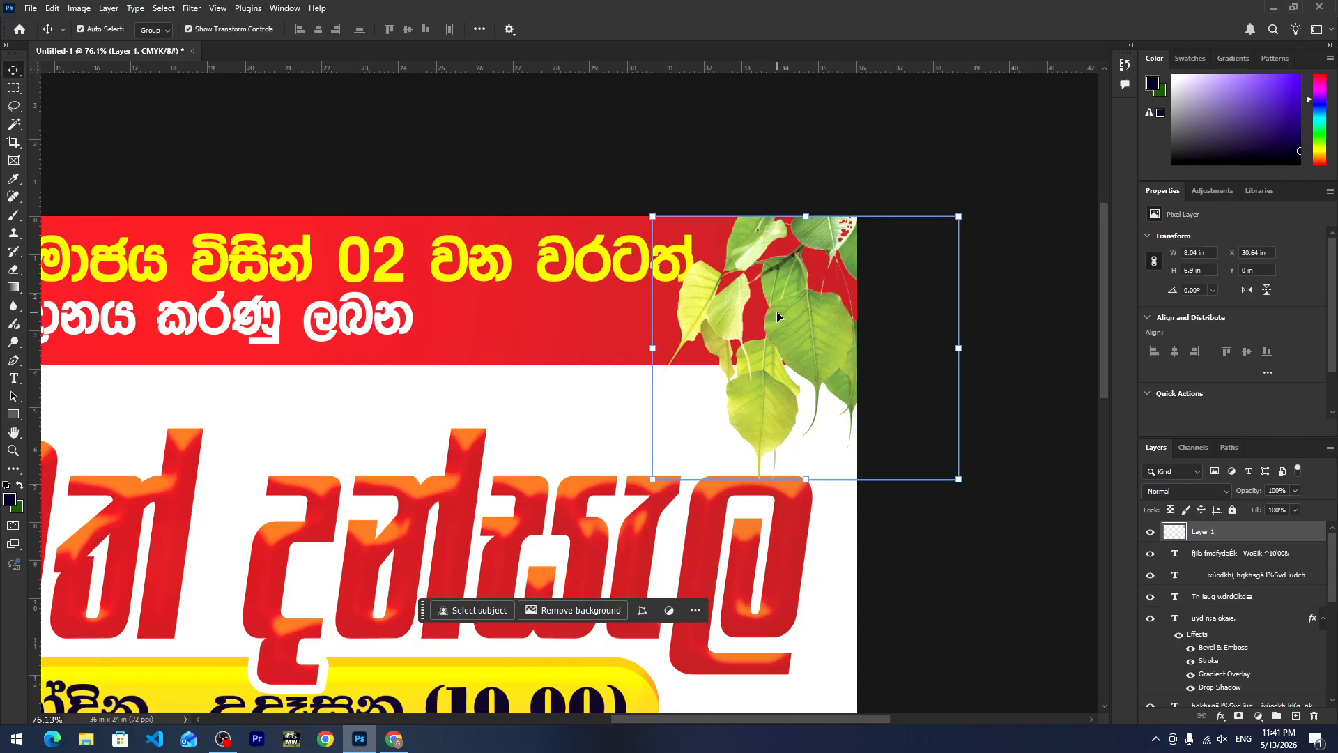
Soften the jagged edges of the cut-out leaves and thin stems with the Blur tool at 50% strength, finishing with a 23 px brush.
{"action": "scroll", "coordinate": [772, 300], "scroll_direction": "up", "scroll_amount": 5}
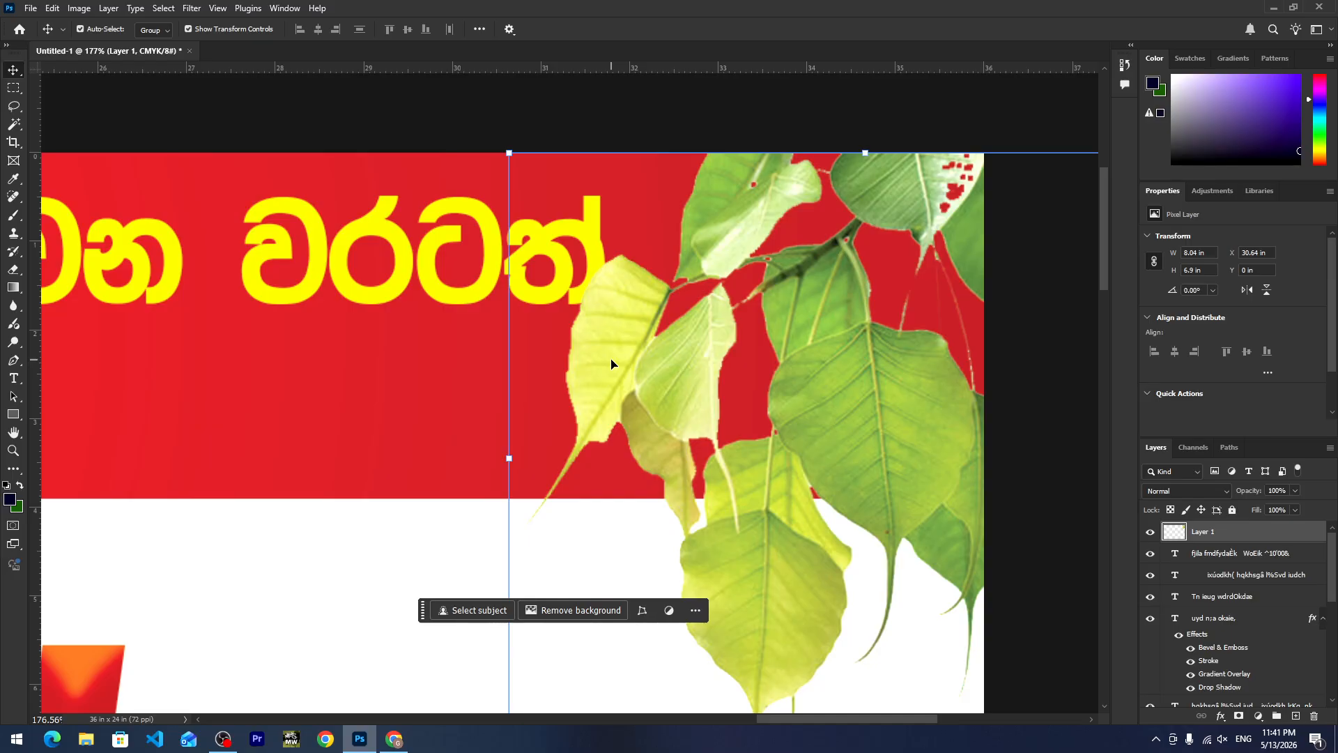
{"action": "left_click", "coordinate": [14, 311]}
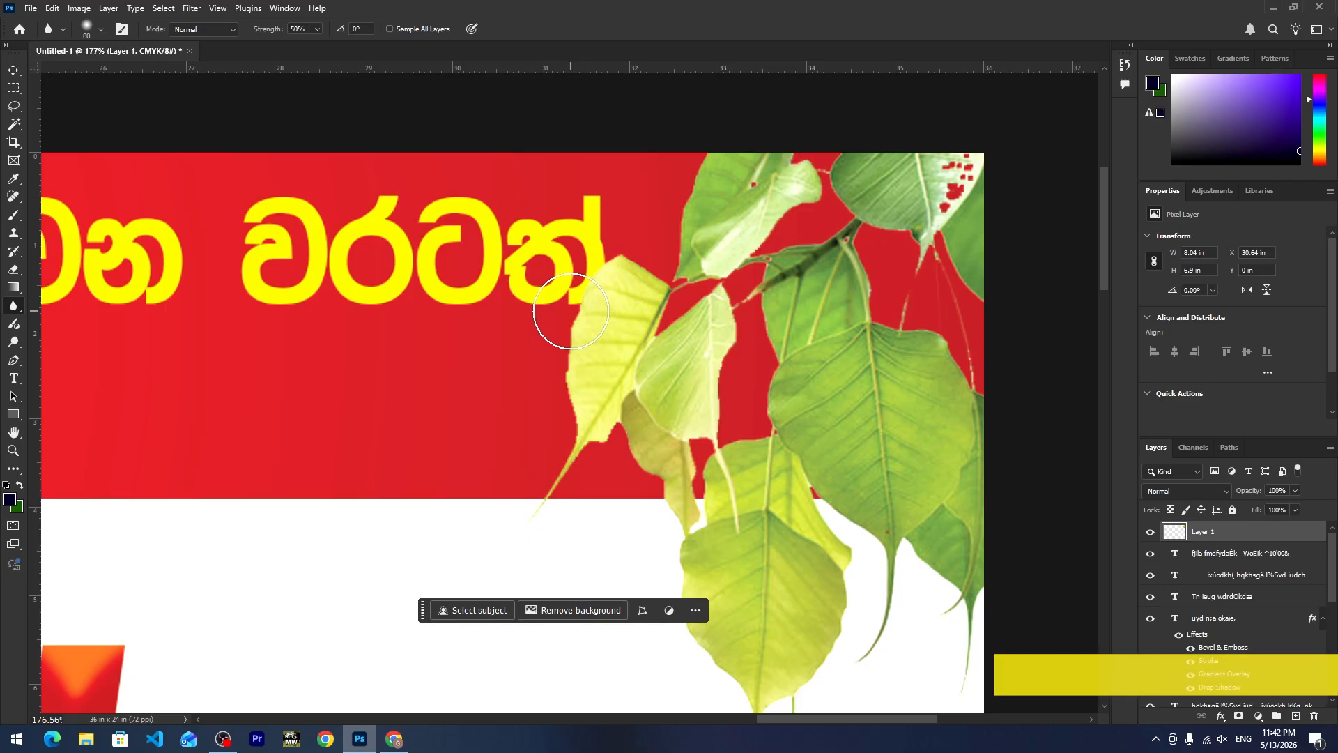
{"action": "key", "text": "bracketleft"}
{"action": "key", "text": "bracketleft"}
{"action": "key", "text": "bracketleft"}
{"action": "key", "text": "bracketleft"}
{"action": "key", "text": "bracketleft"}
{"action": "key", "text": "bracketleft"}
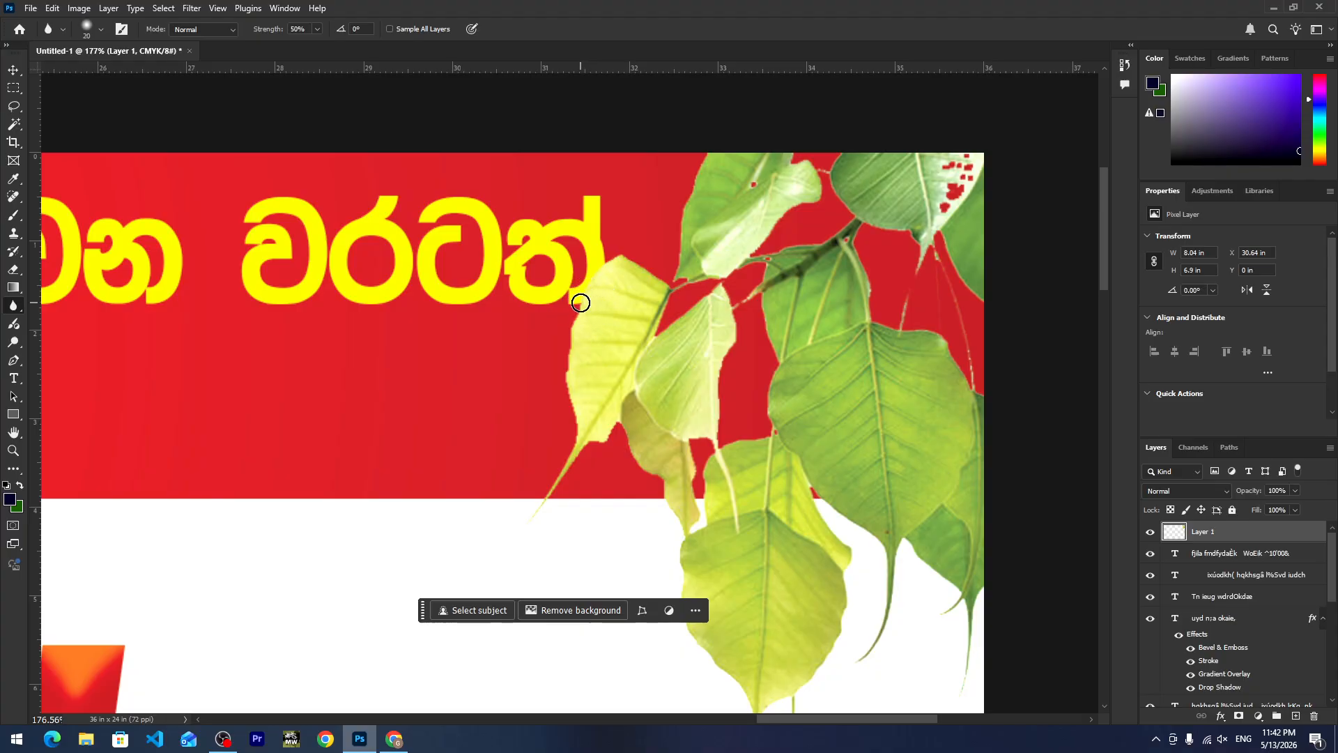
{"action": "key", "text": "bracketright"}
{"action": "key", "text": "bracketright"}
{"action": "key", "text": "bracketright"}
{"action": "key", "text": "bracketright"}
{"action": "key", "text": "bracketright"}
{"action": "key", "text": "bracketright"}
{"action": "key", "text": "bracketright"}
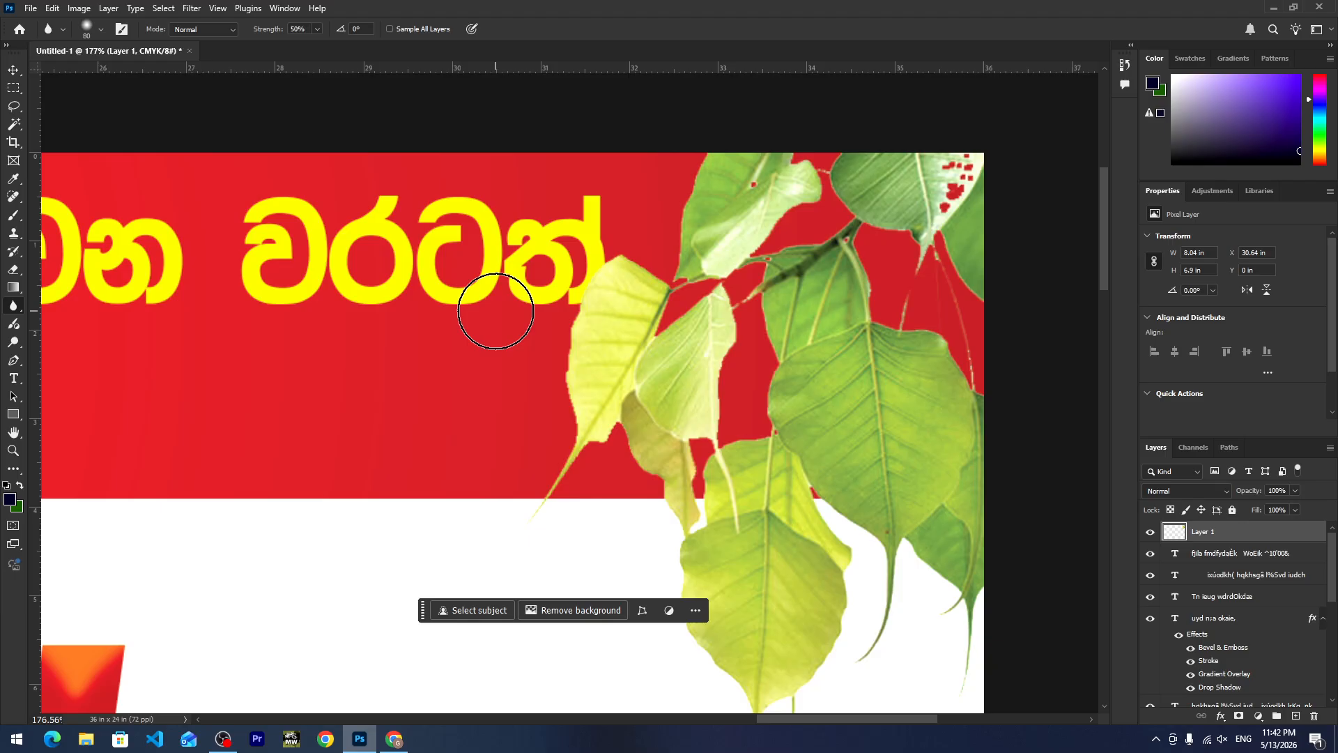
{"action": "left_click_drag", "start_coordinate": [617, 292], "coordinate": [643, 287]}
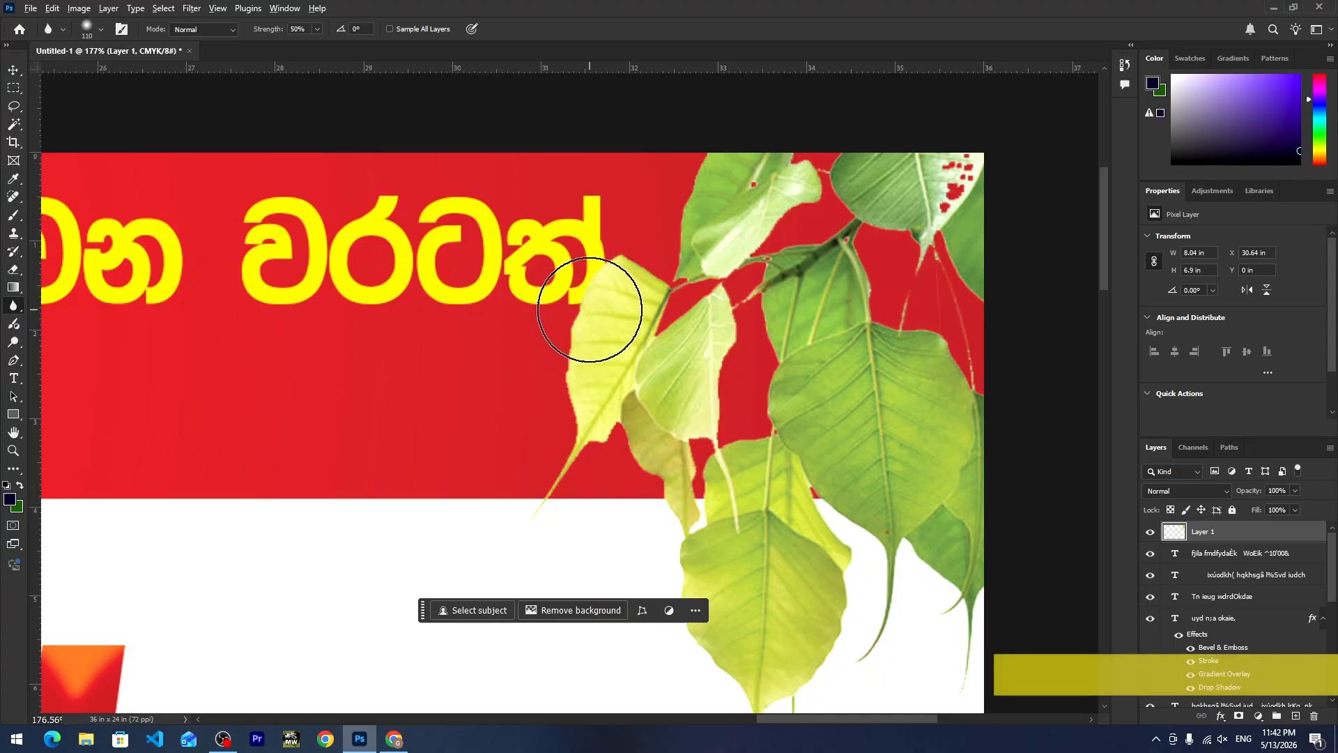
{"action": "mouse_move", "coordinate": [618, 300]}
{"action": "left_mouse_down"}
{"action": "mouse_move", "coordinate": [549, 322]}
{"action": "mouse_move", "coordinate": [626, 308]}
{"action": "mouse_move", "coordinate": [606, 318]}
{"action": "mouse_move", "coordinate": [549, 328]}
{"action": "mouse_move", "coordinate": [566, 321]}
{"action": "left_mouse_up"}
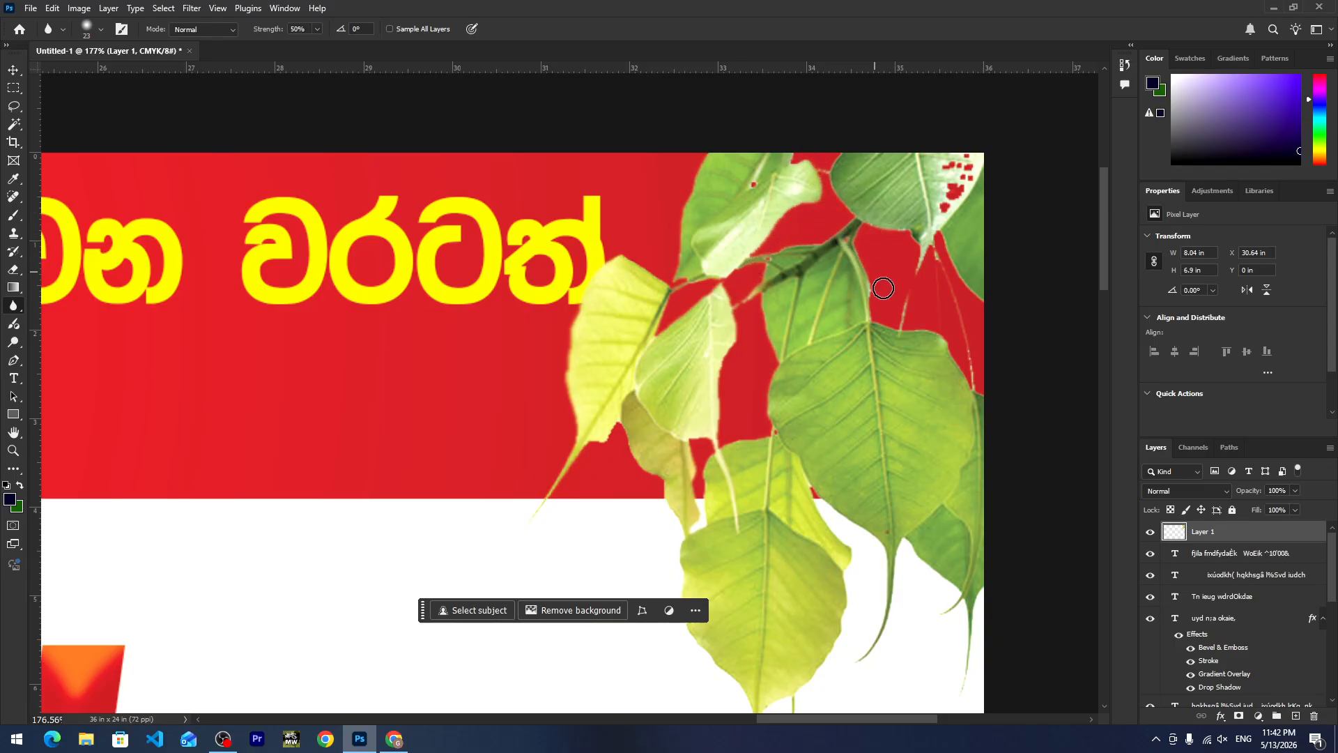
{"action": "mouse_move", "coordinate": [906, 314]}
{"action": "left_mouse_down"}
{"action": "mouse_move", "coordinate": [923, 255]}
{"action": "mouse_move", "coordinate": [983, 416]}
{"action": "left_mouse_up"}
{"action": "scroll", "coordinate": [822, 320], "scroll_direction": "down", "scroll_amount": 5}
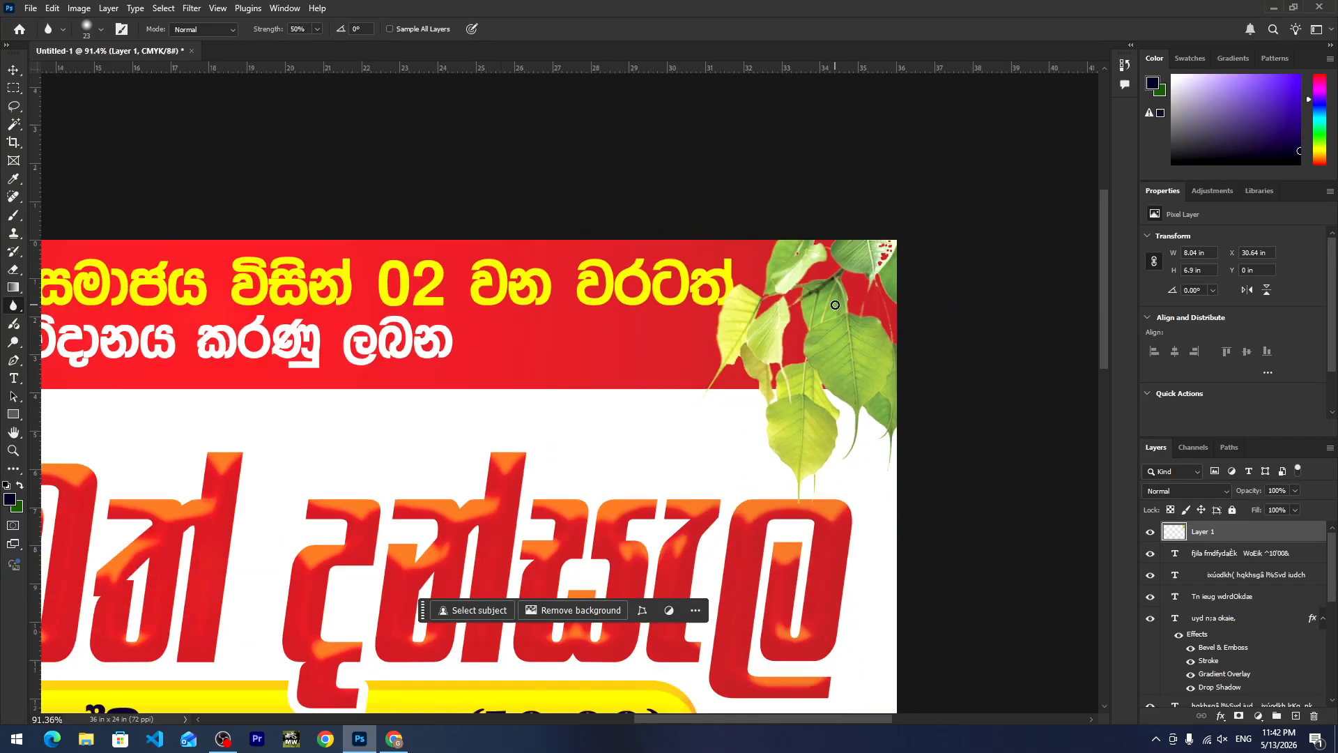
{"action": "scroll", "coordinate": [824, 316], "scroll_direction": "up", "scroll_amount": 5}
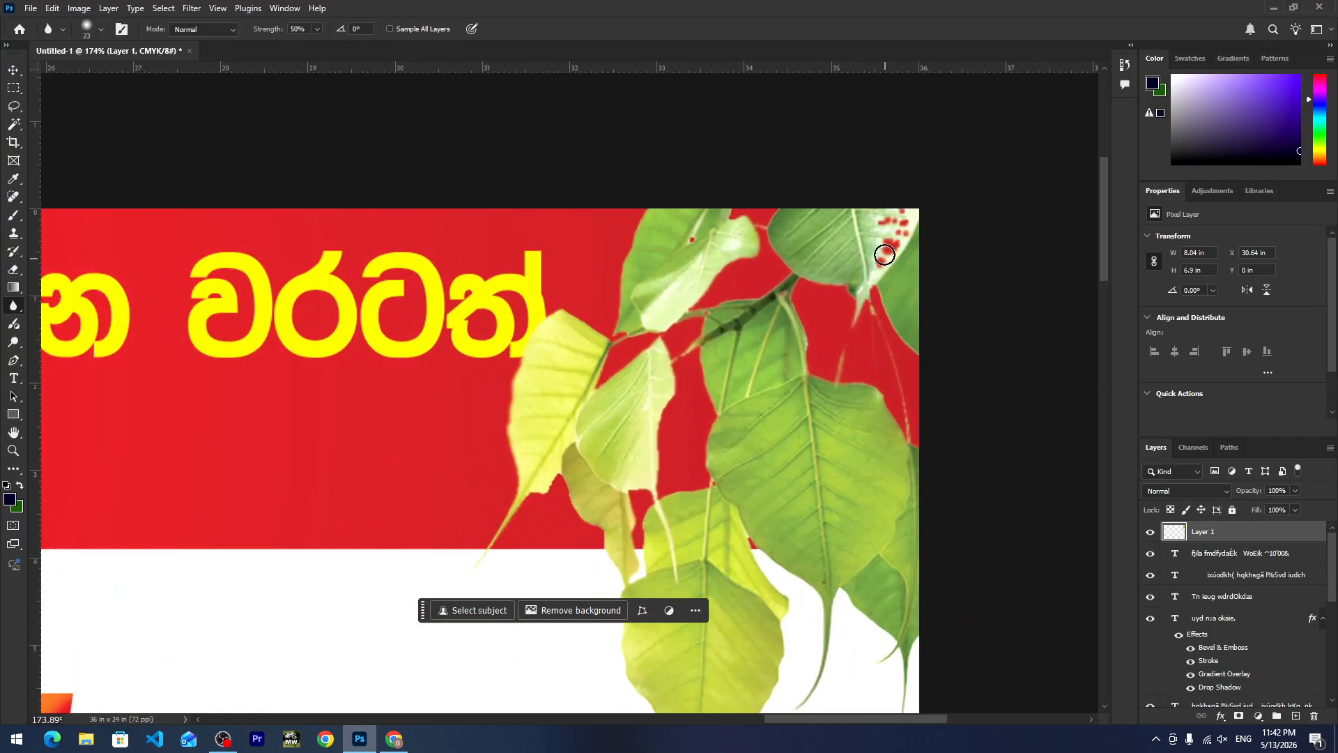
{"action": "scroll", "coordinate": [687, 233], "scroll_direction": "down", "scroll_amount": 7}
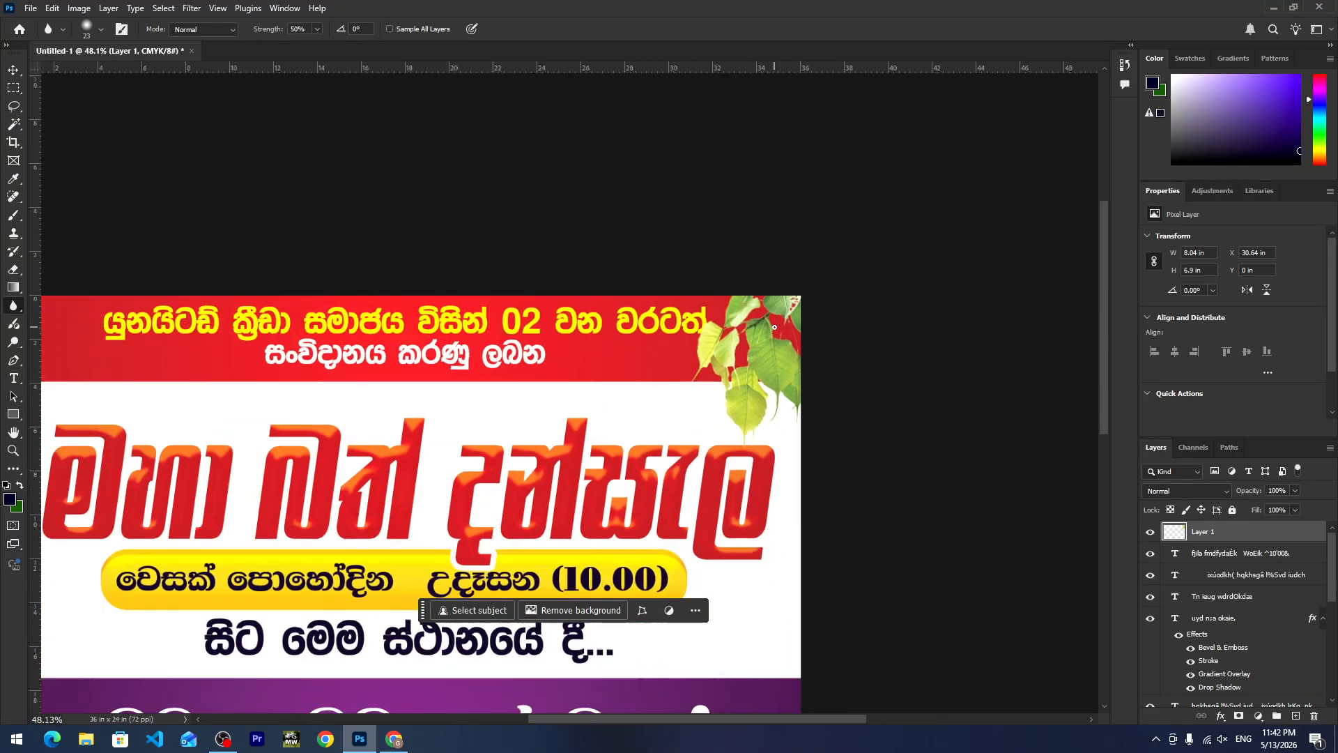
{"action": "scroll", "coordinate": [527, 352], "scroll_direction": "up", "scroll_amount": 2}
Duplicate the leaves to the banner's upper-left corner, flip the copy horizontally, fit it against the corner and deselect it.
{"action": "left_click", "coordinate": [14, 70]}
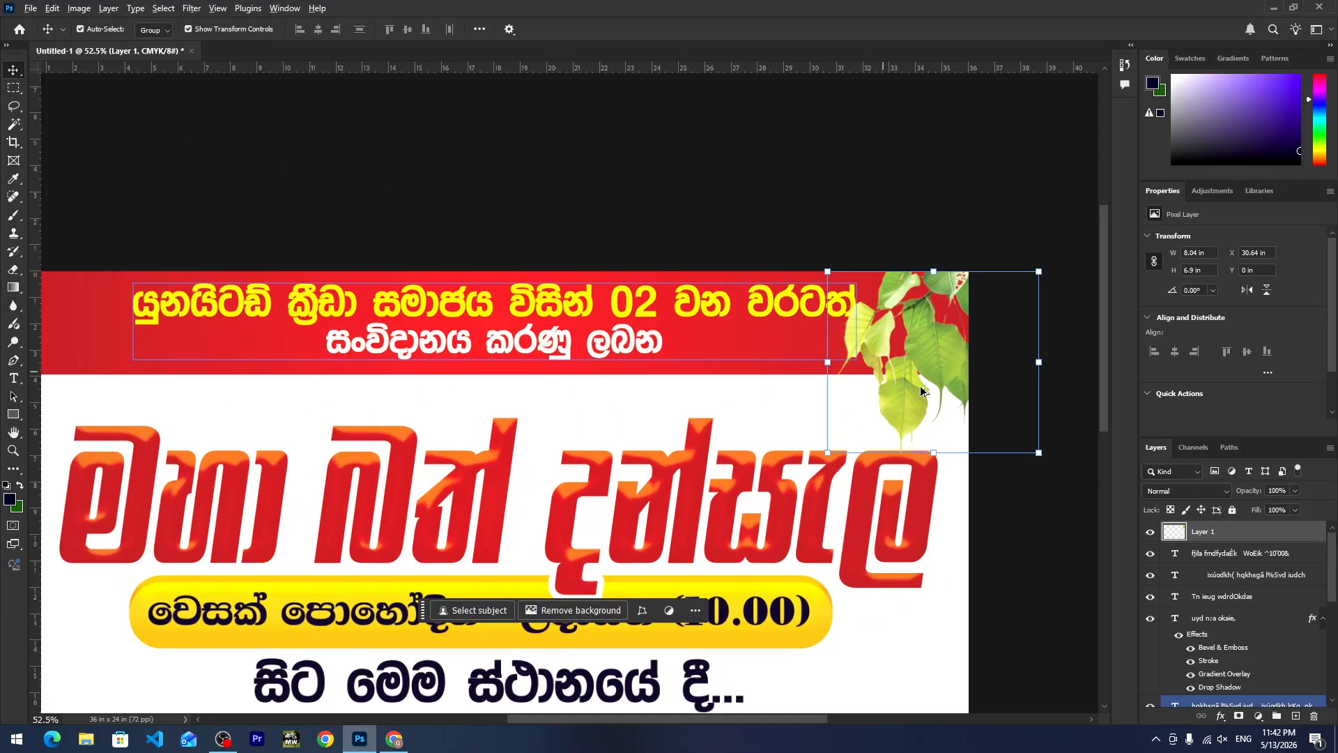
{"action": "scroll", "coordinate": [920, 386], "scroll_direction": "down", "scroll_amount": 1}
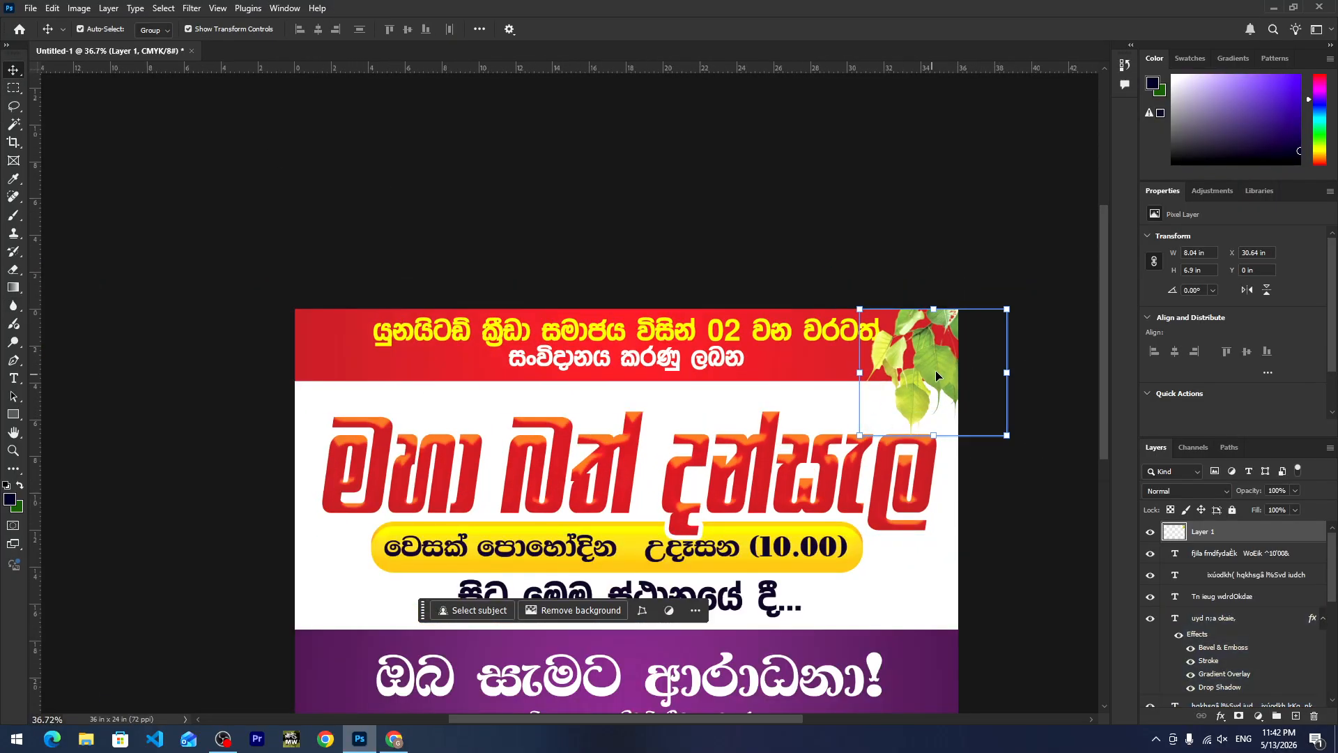
{"action": "left_click_drag", "start_coordinate": [924, 394], "coordinate": [352, 395]}
{"action": "left_click", "coordinate": [51, 8]}
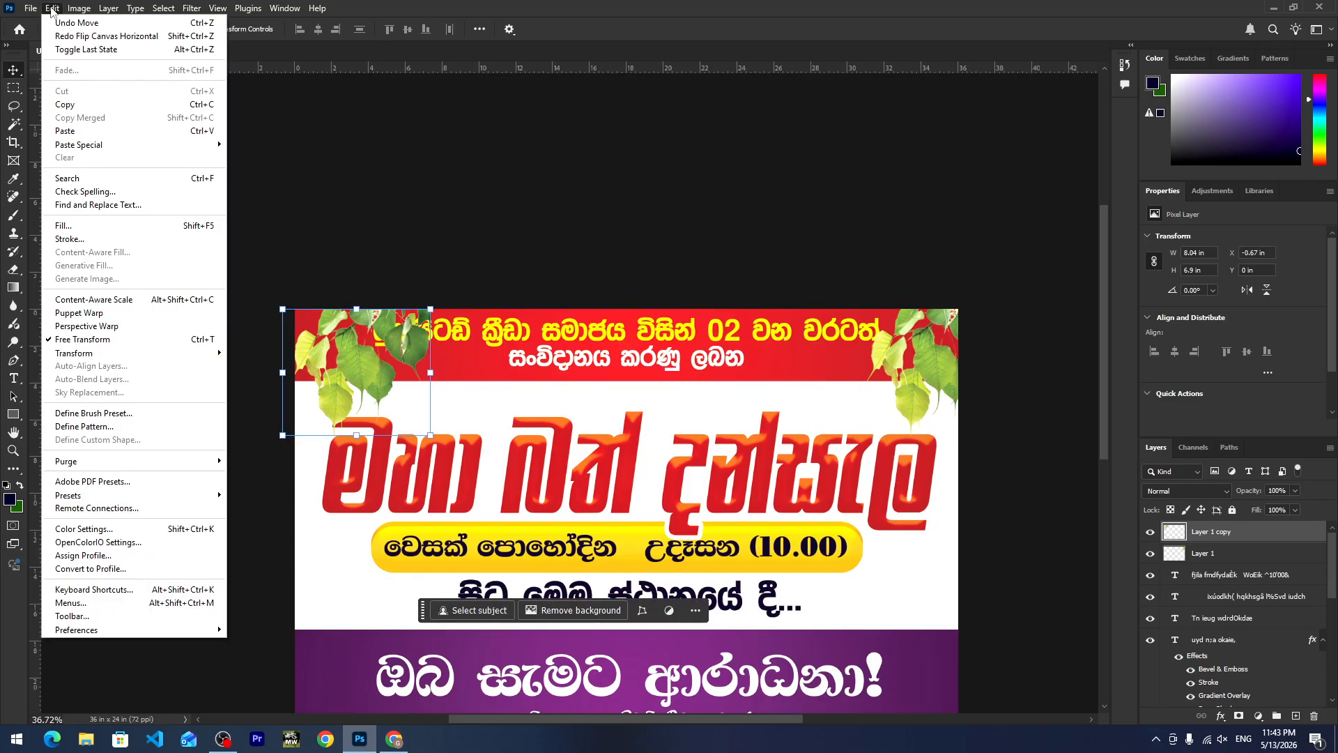
{"action": "mouse_move", "coordinate": [213, 353]}
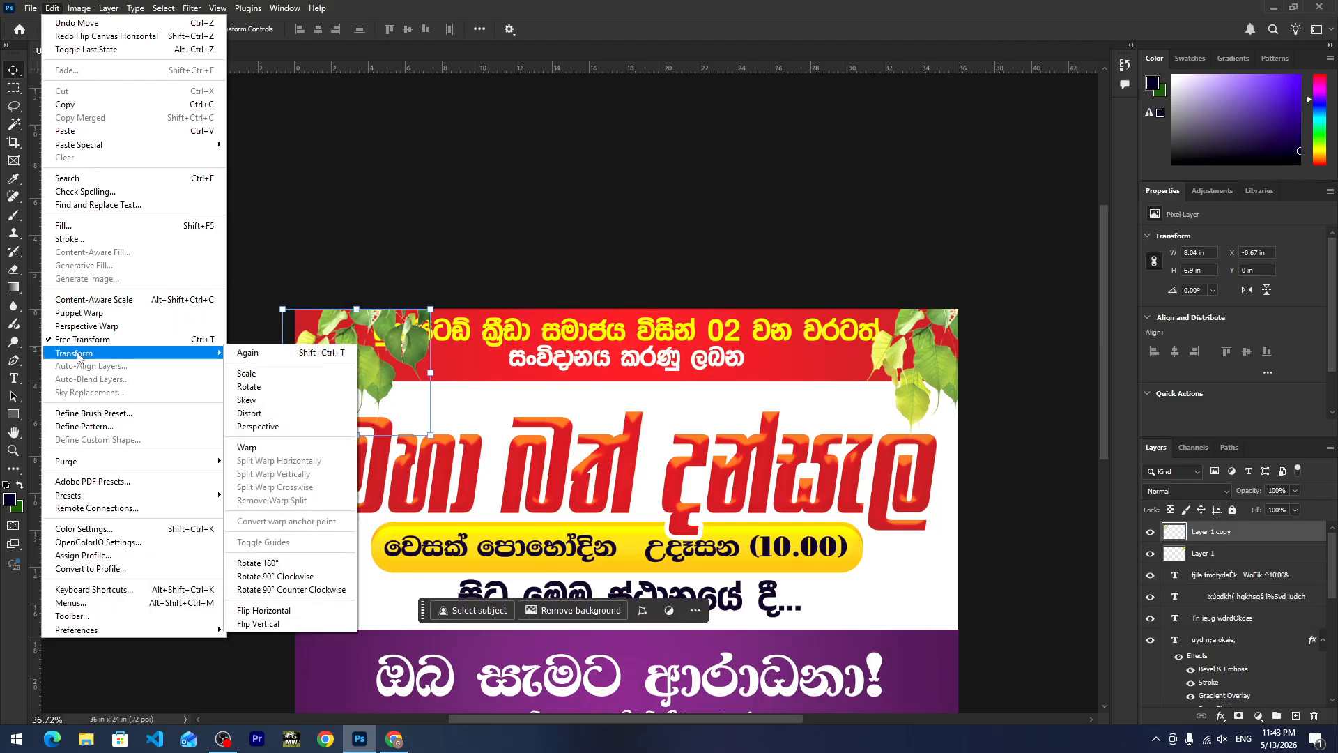
{"action": "left_click", "coordinate": [264, 610]}
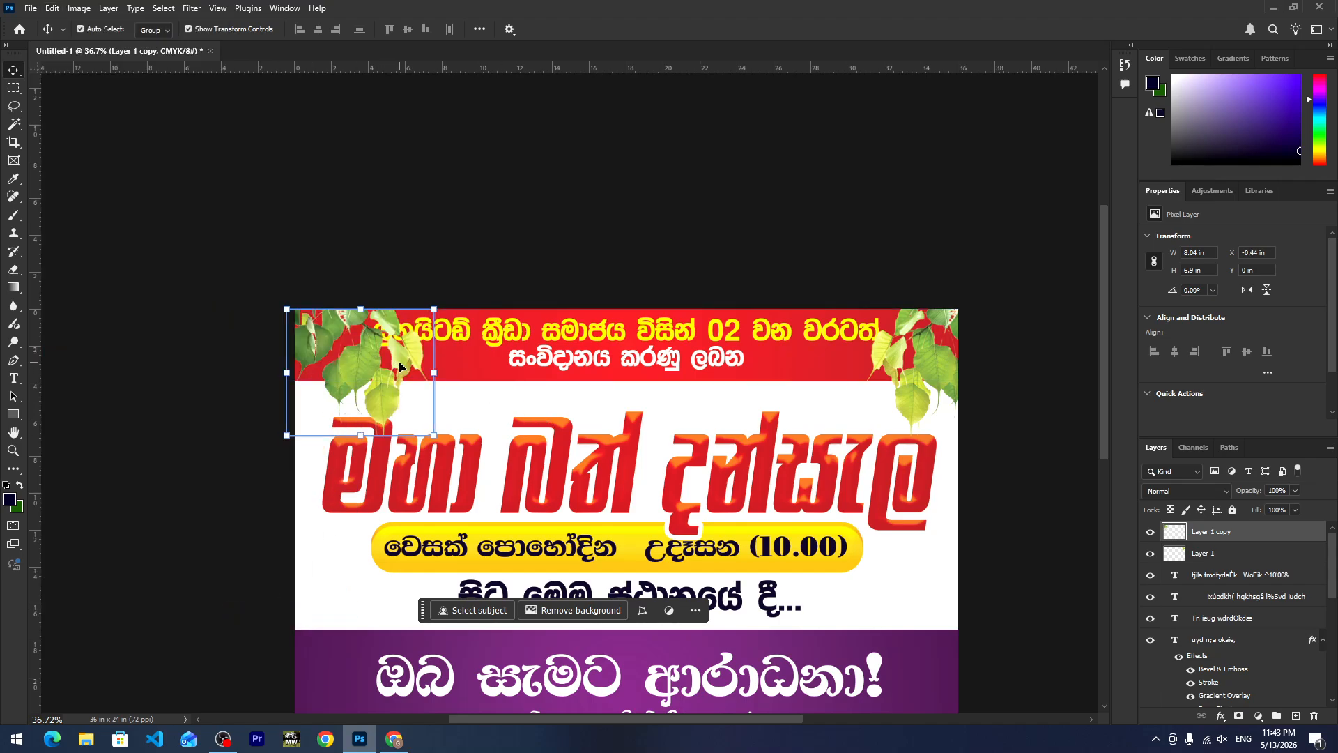
{"action": "left_click_drag", "start_coordinate": [399, 365], "coordinate": [310, 373]}
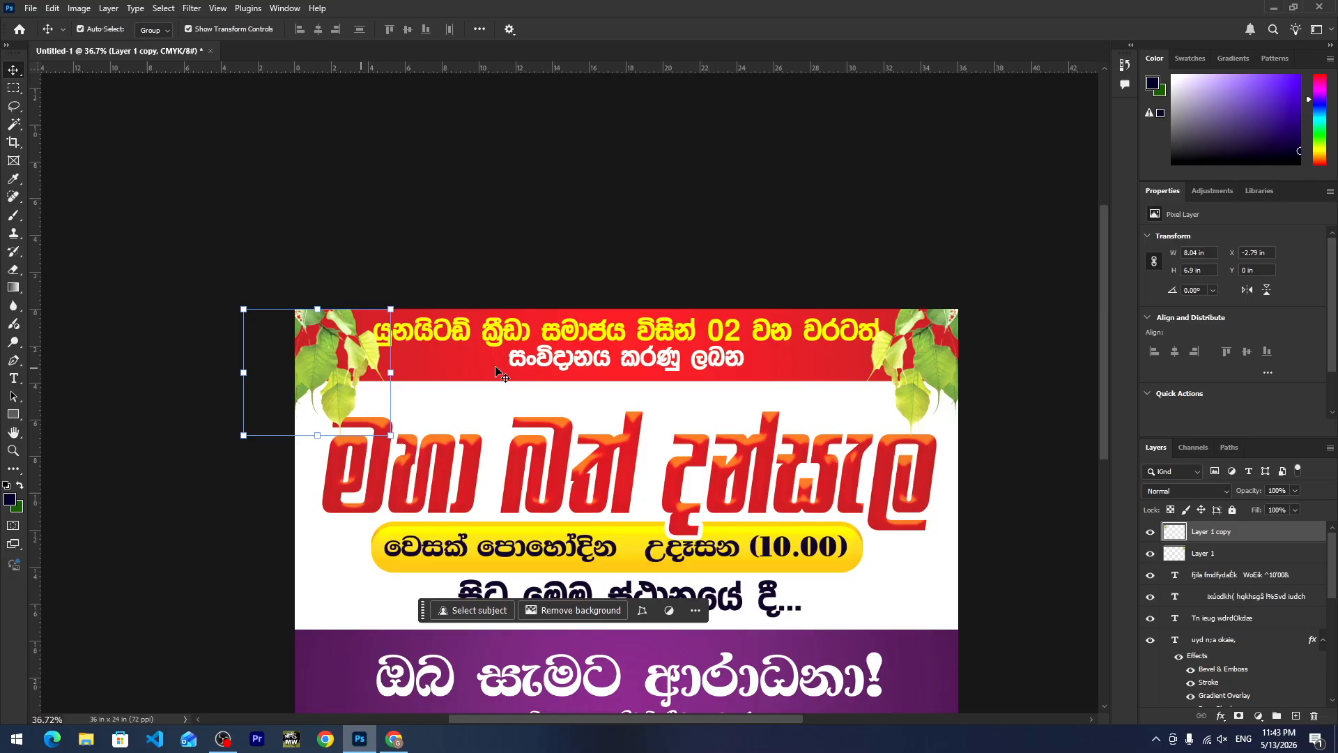
{"action": "left_click", "coordinate": [390, 253]}
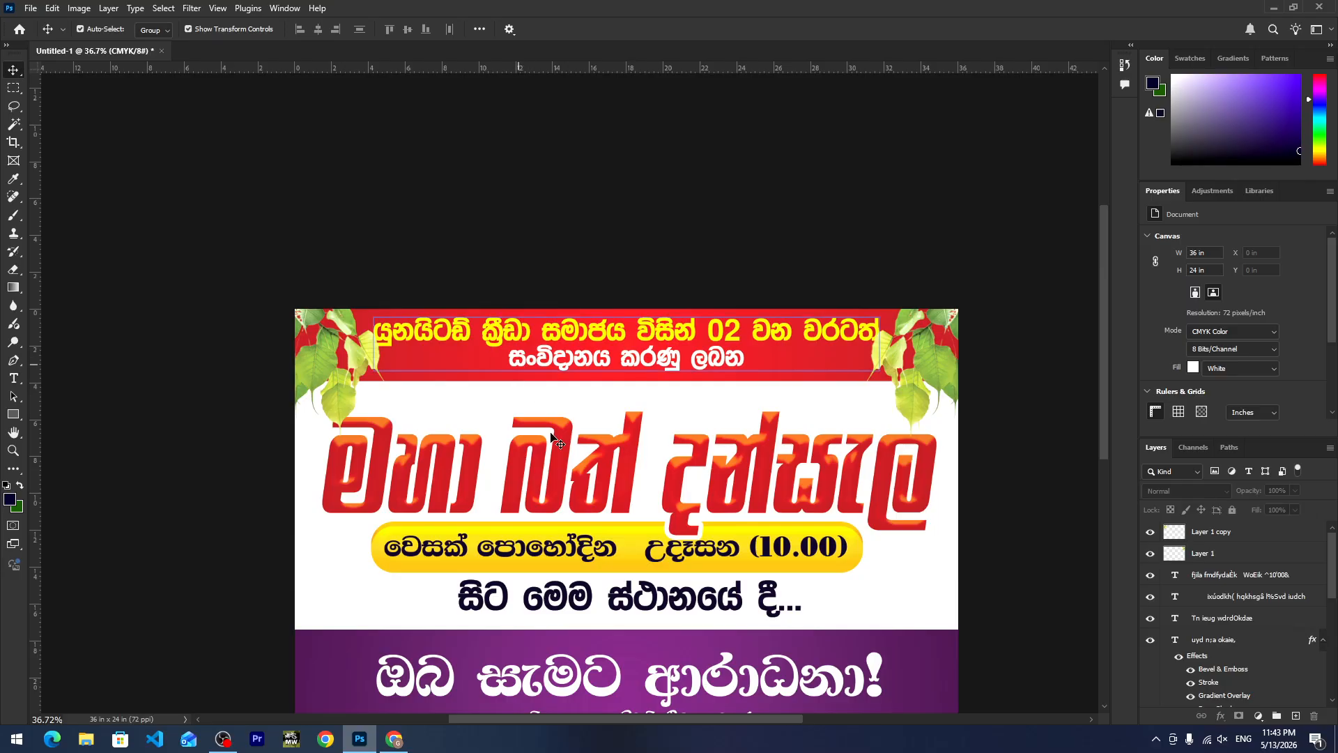
Switch to Chrome and search Google for "baudda kodiya".
{"action": "left_click", "coordinate": [488, 655]}
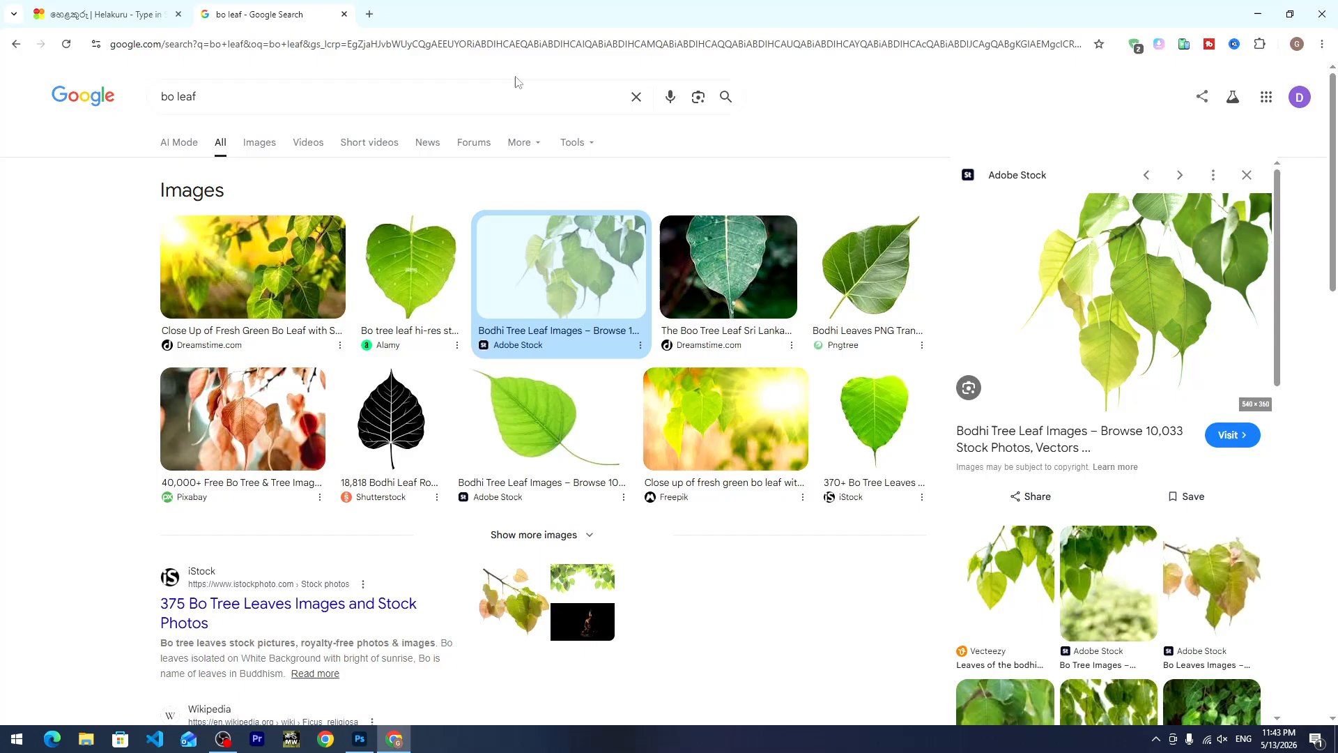
{"action": "left_click_drag", "start_coordinate": [328, 93], "coordinate": [120, 98]}
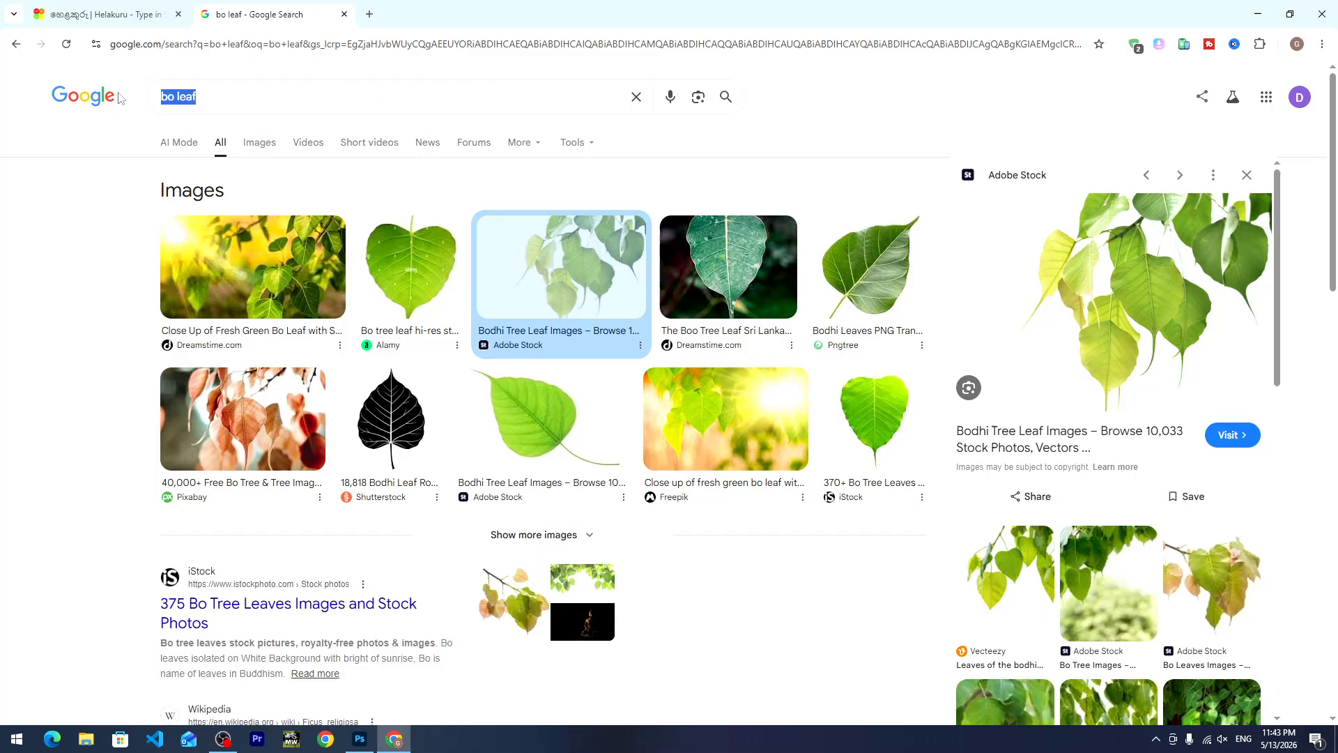
{"action": "type", "text": "baud"}
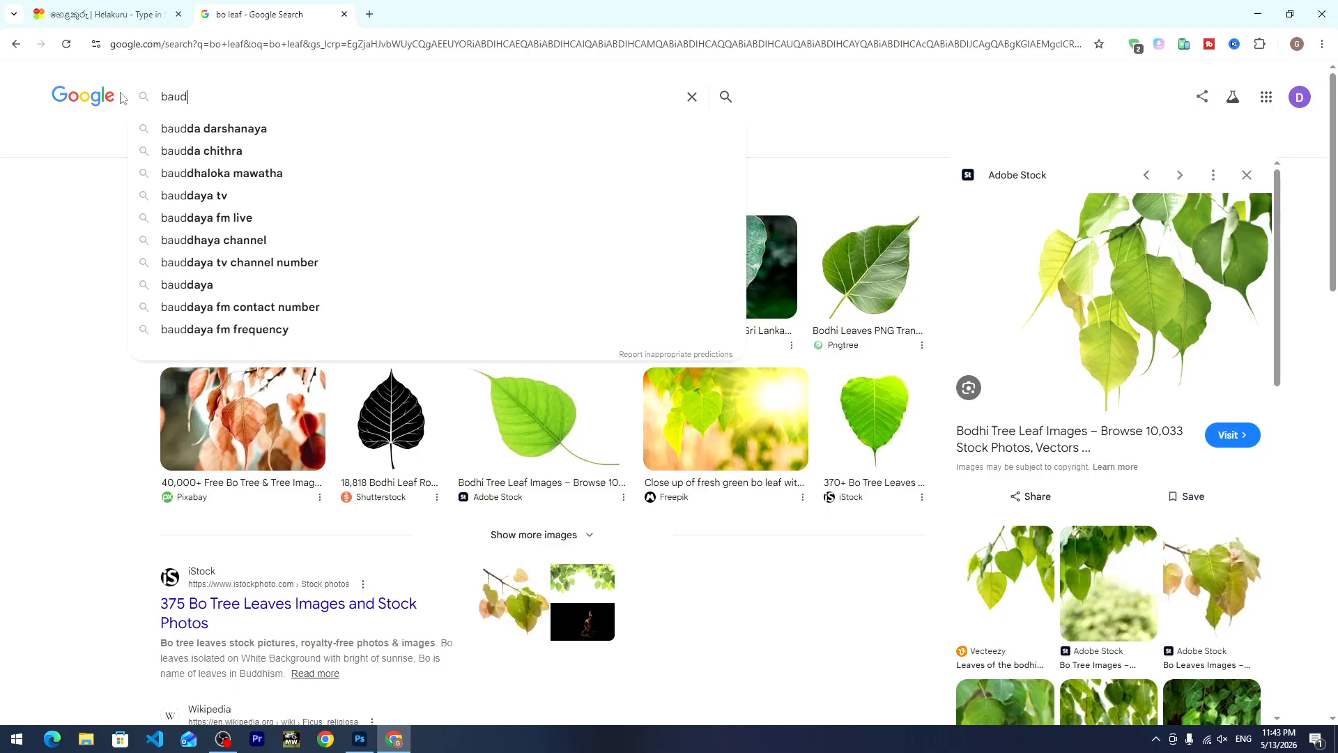
{"action": "type", "text": "da k"}
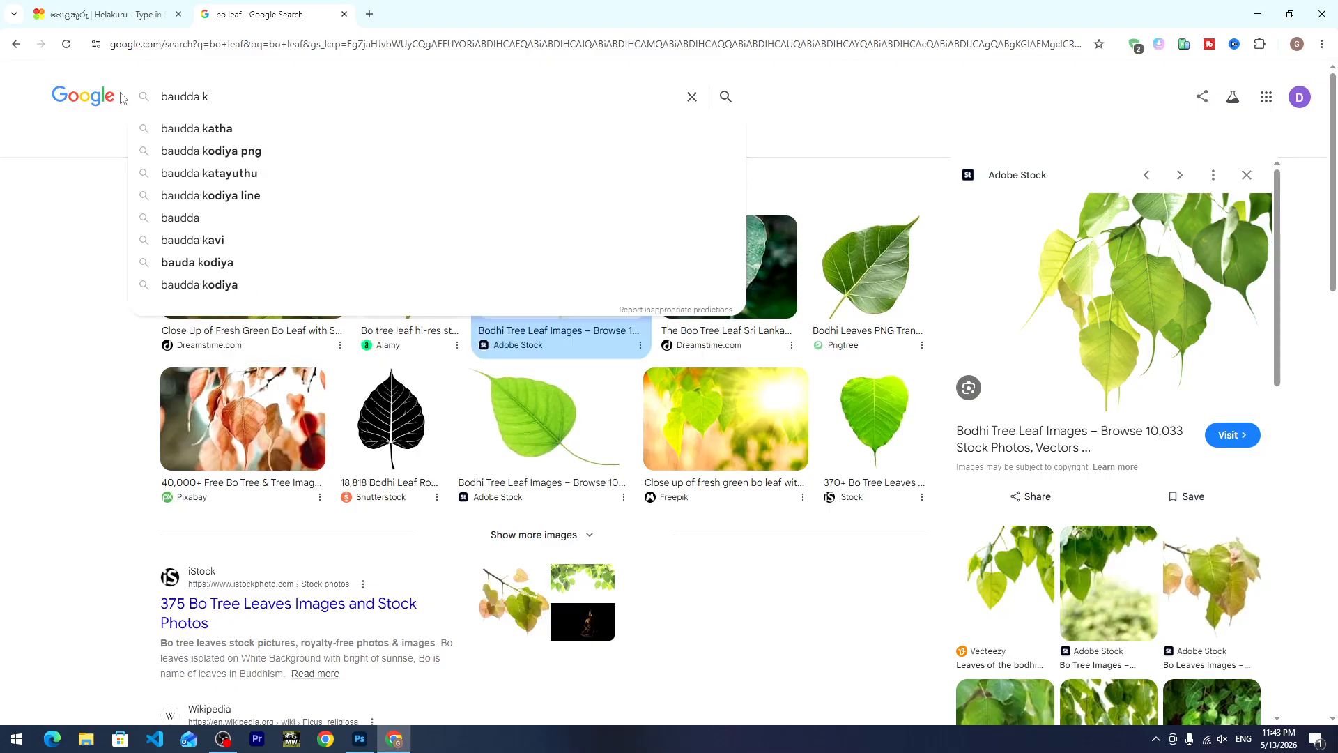
{"action": "type", "text": "odiya"}
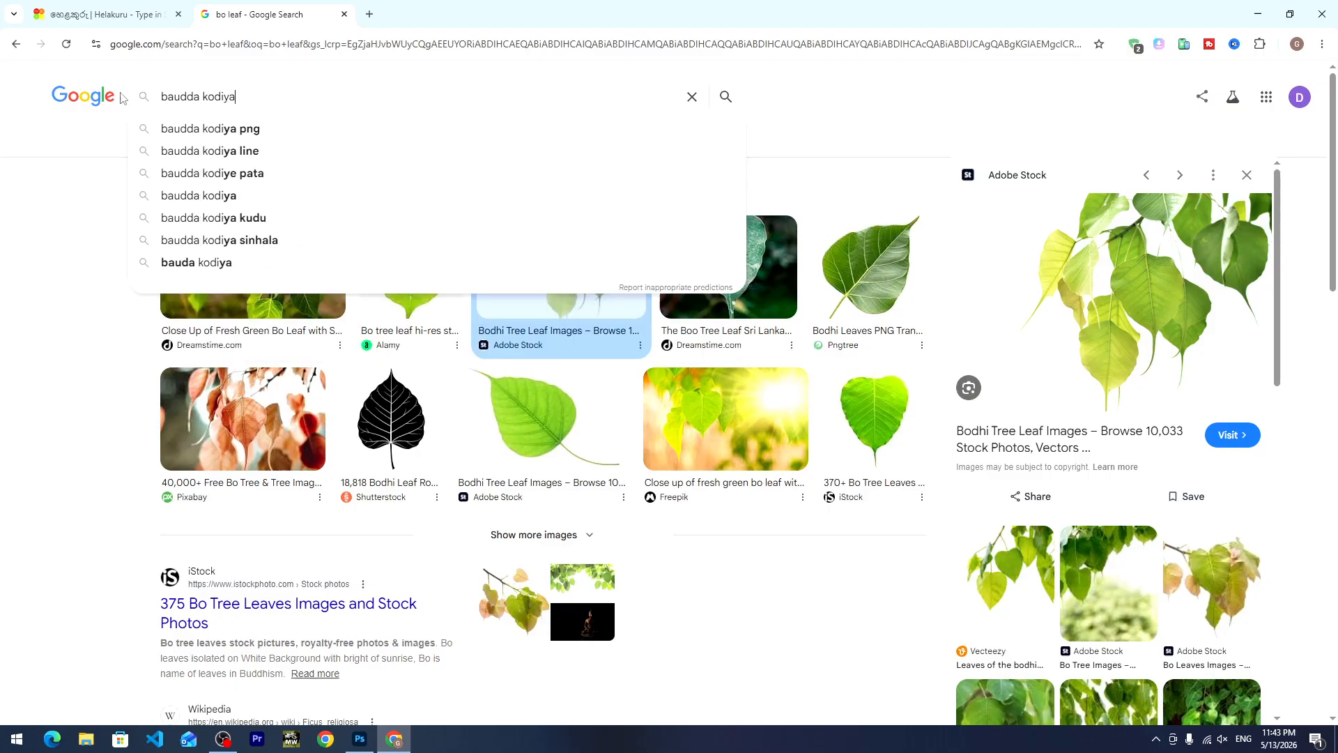
{"action": "key", "text": "Return"}
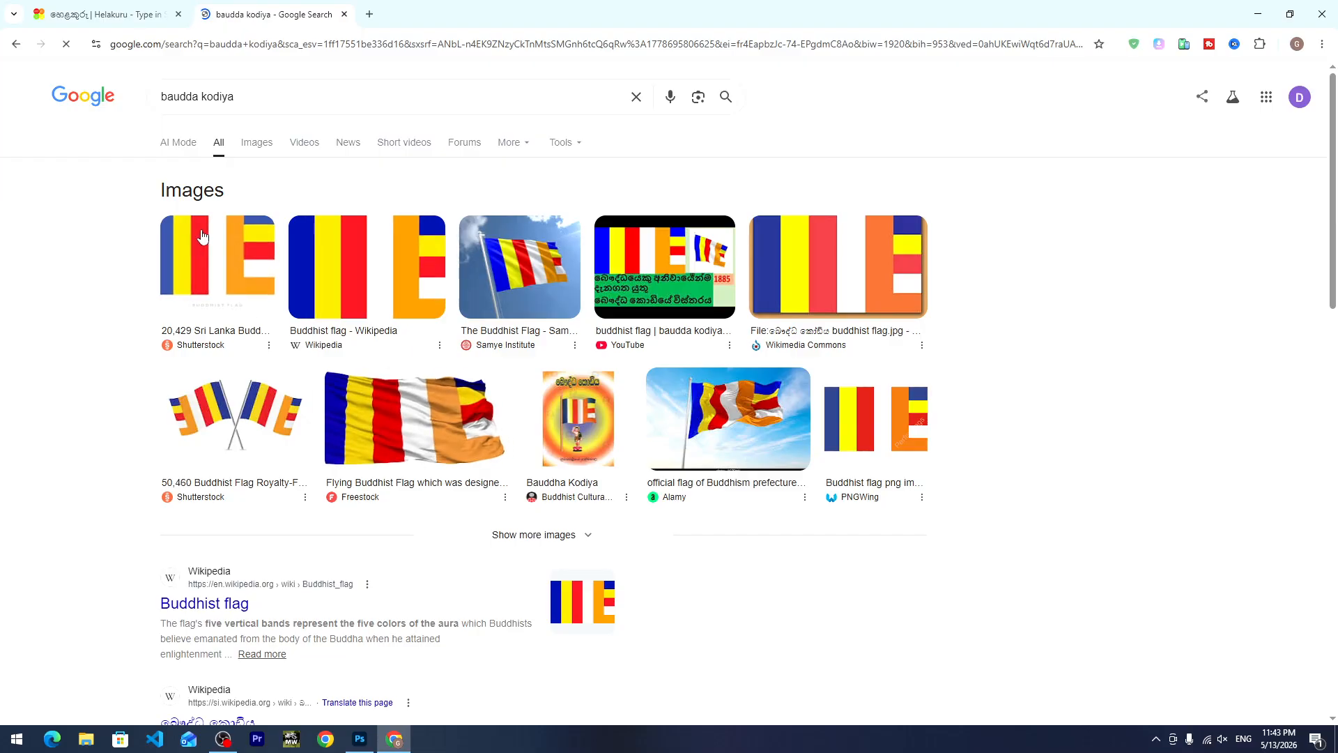
Copy the Wikipedia Buddhist flag image from the search results and paste it into the banner in Photoshop.
{"action": "left_click", "coordinate": [218, 268]}
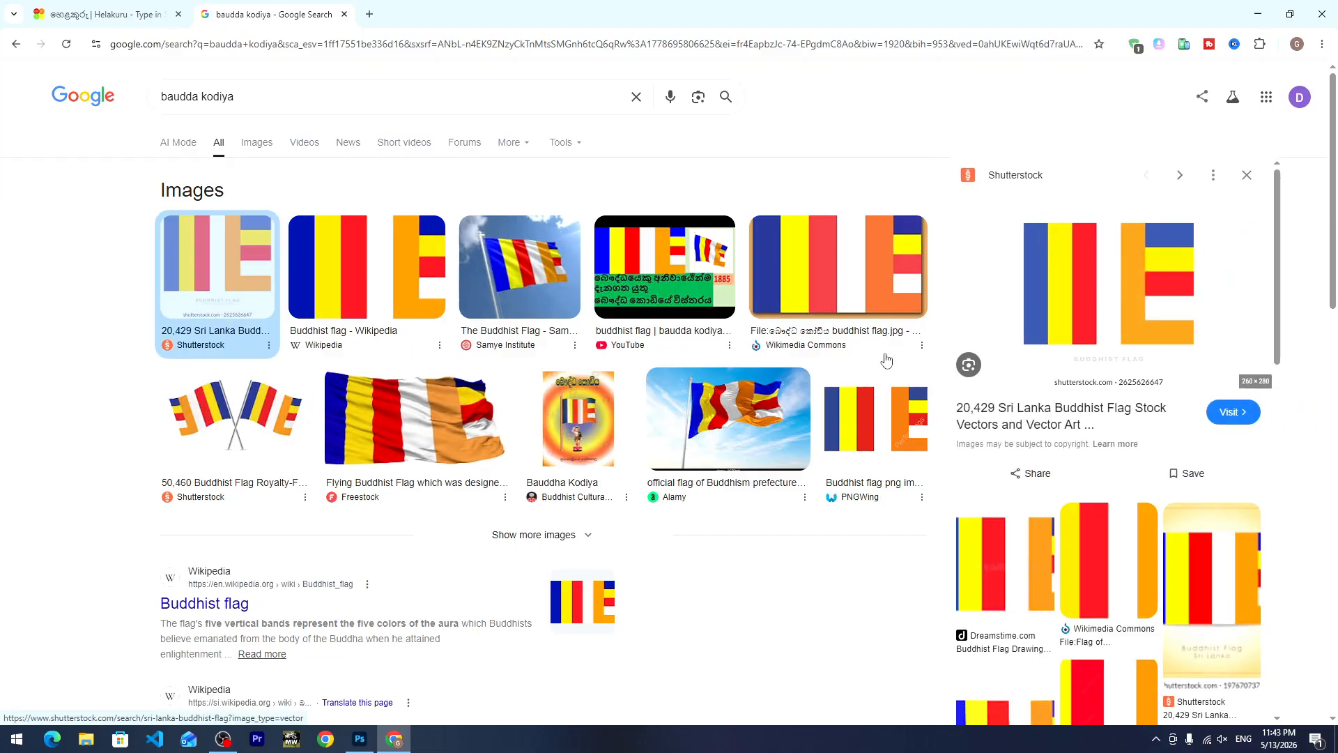
{"action": "key", "text": "Right"}
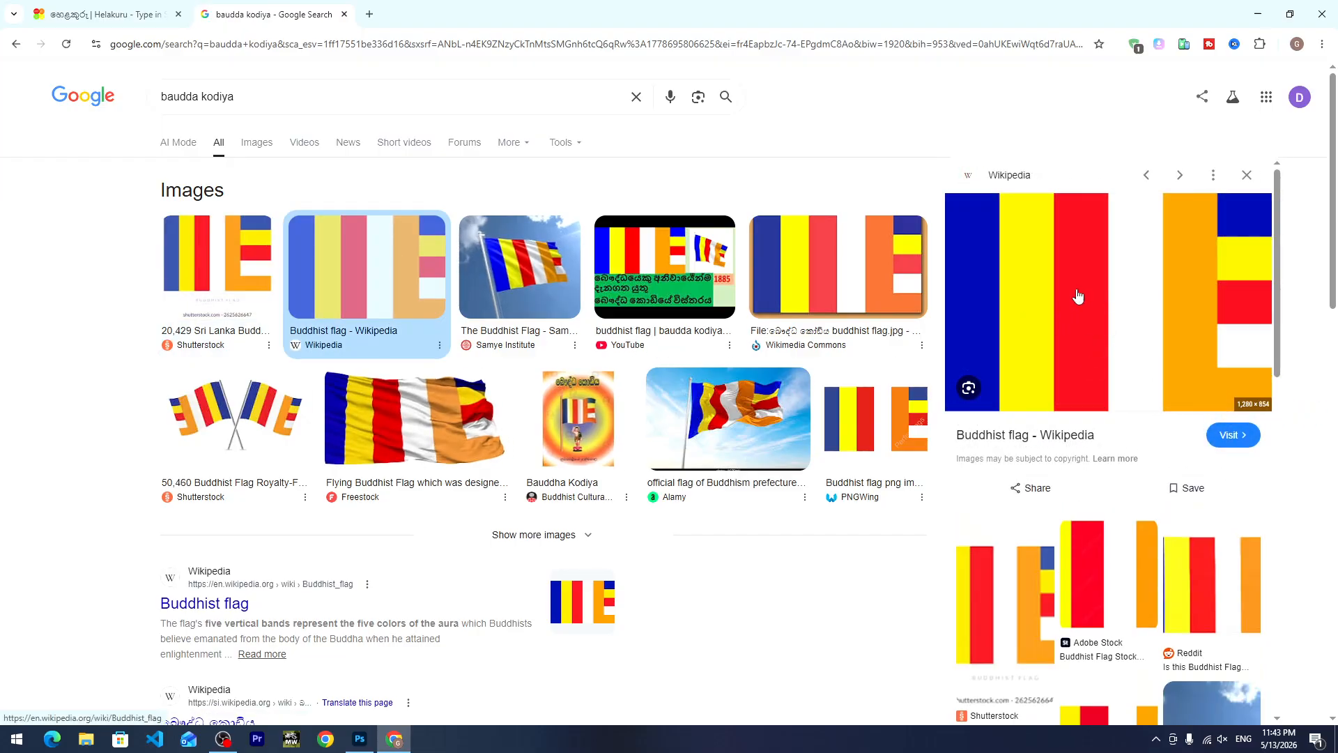
{"action": "right_click", "coordinate": [1104, 283]}
{"action": "left_click", "coordinate": [1149, 526]}
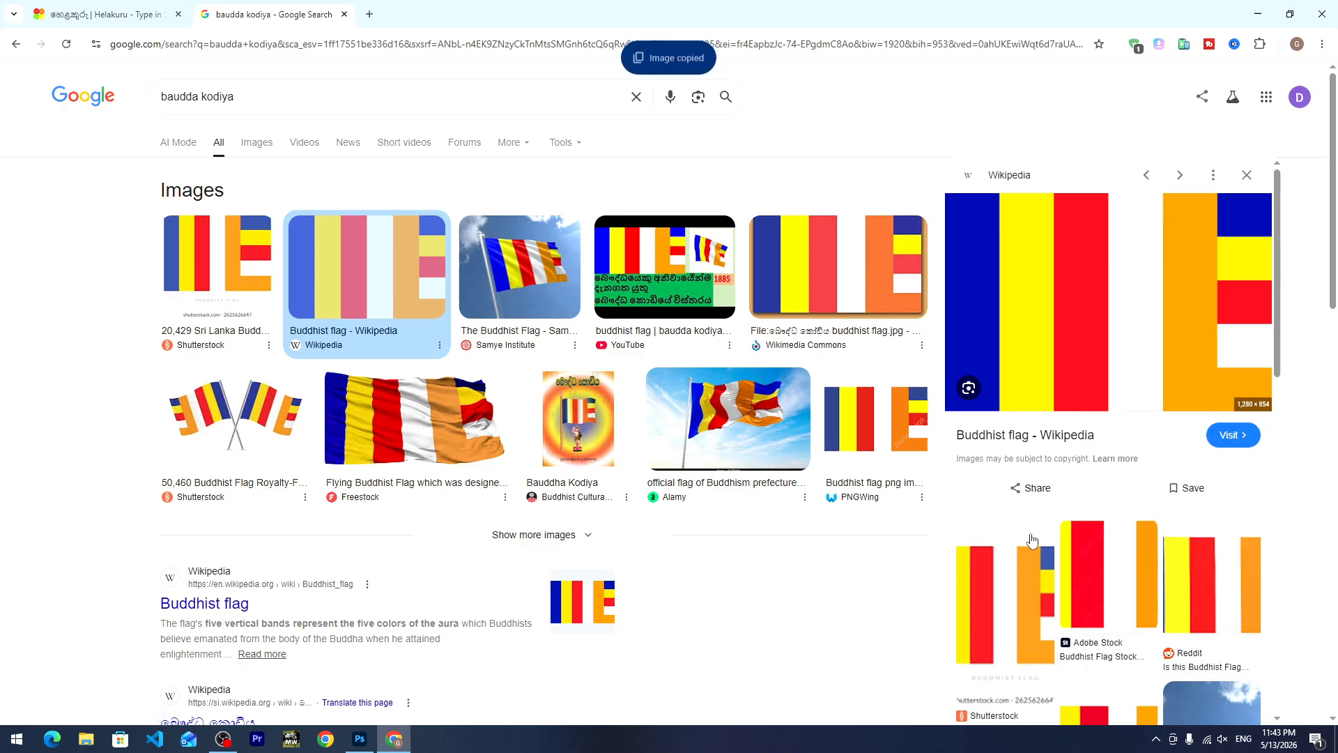
{"action": "key", "text": "alt+Tab"}
{"action": "left_click", "coordinate": [599, 284]}
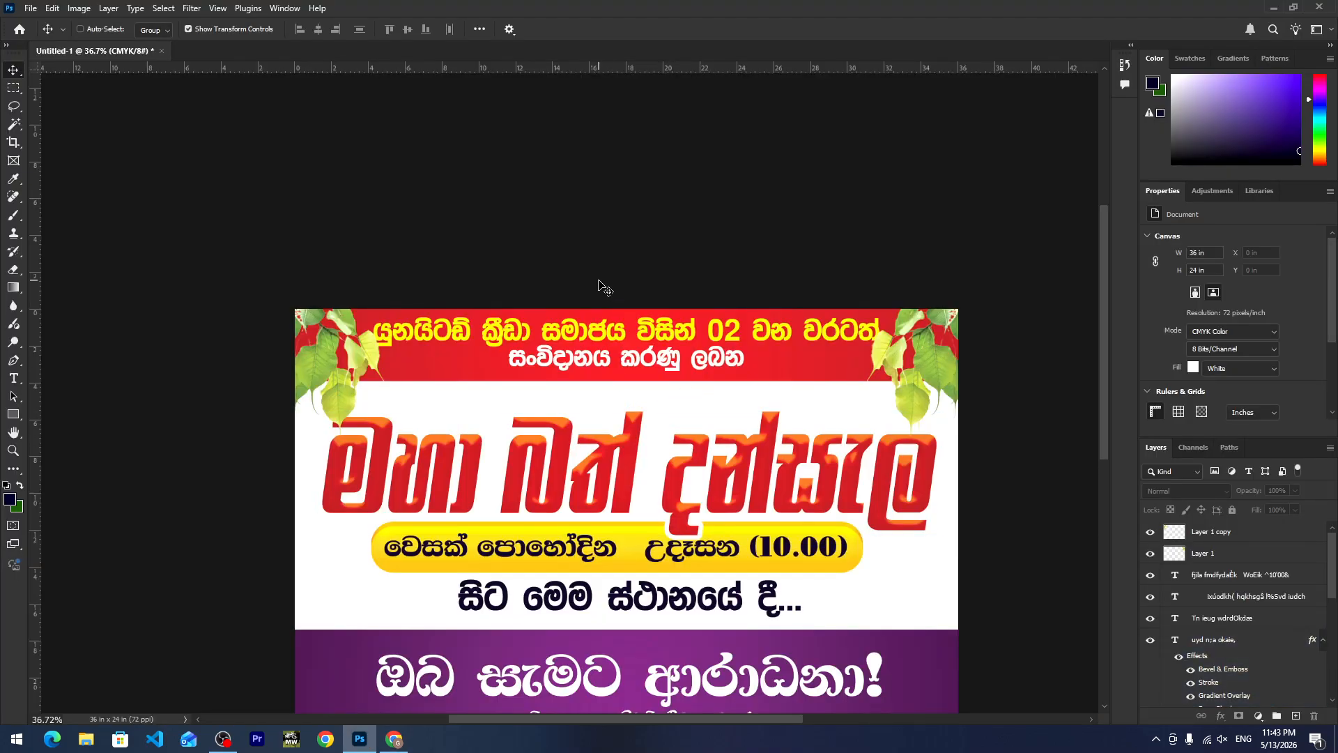
{"action": "key", "text": "ctrl+v"}
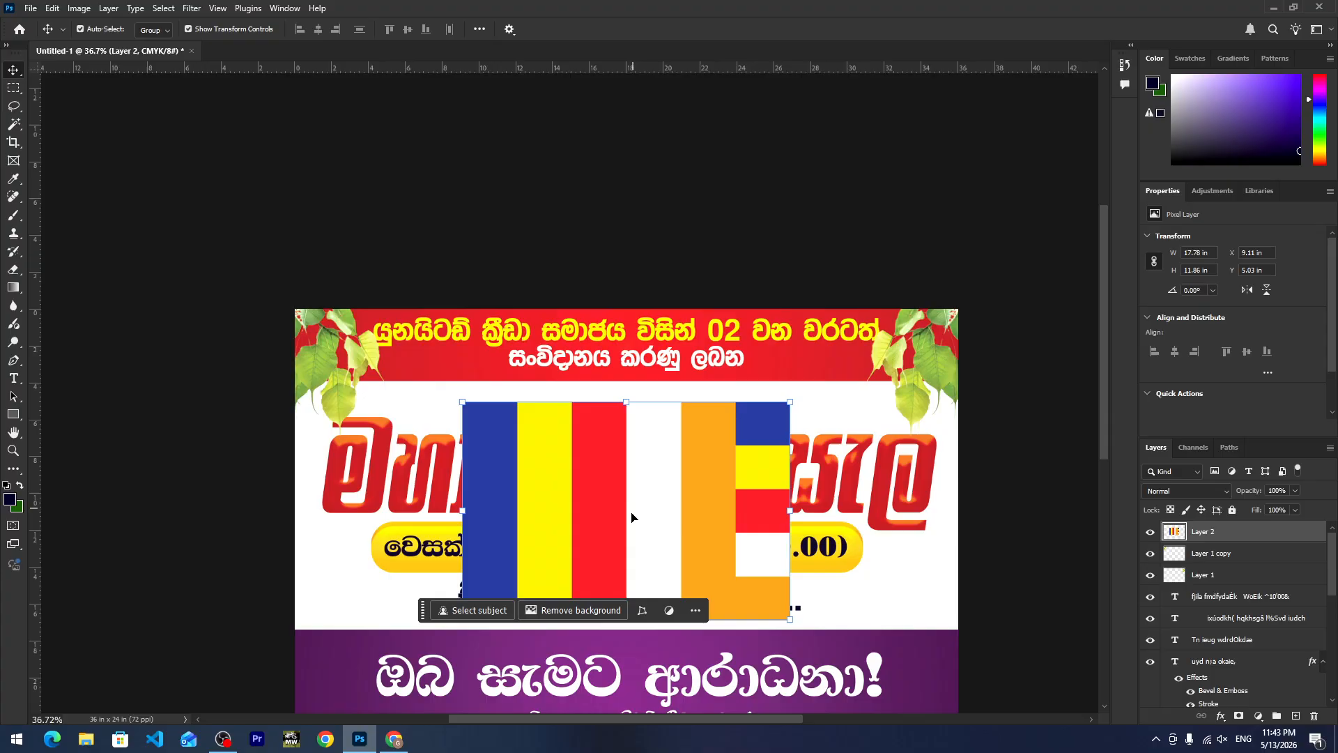
Move the flag so only a thin strip overlaps the banner's top edge, and stretch it to the full width, about 36 in.
{"action": "left_click_drag", "start_coordinate": [631, 517], "coordinate": [463, 212]}
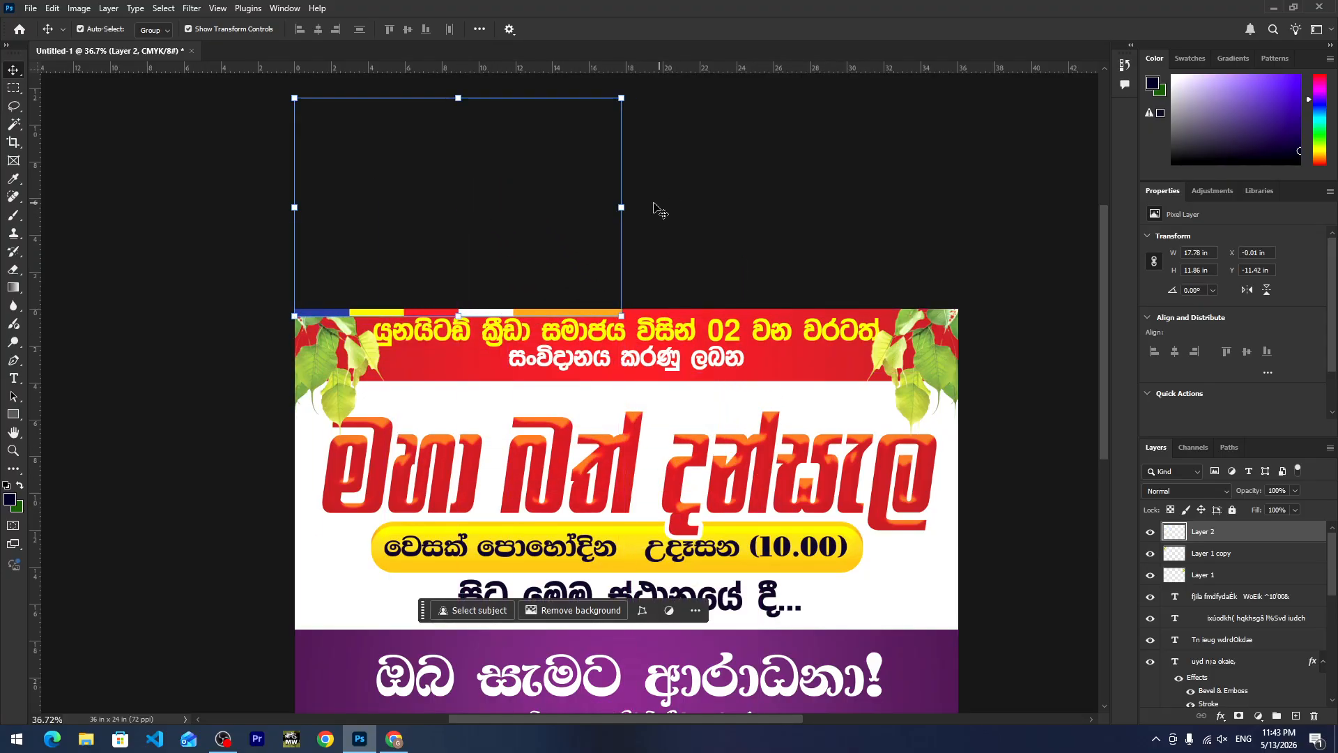
{"action": "left_click_drag", "start_coordinate": [621, 207], "coordinate": [956, 224]}
{"action": "key", "text": "Return"}
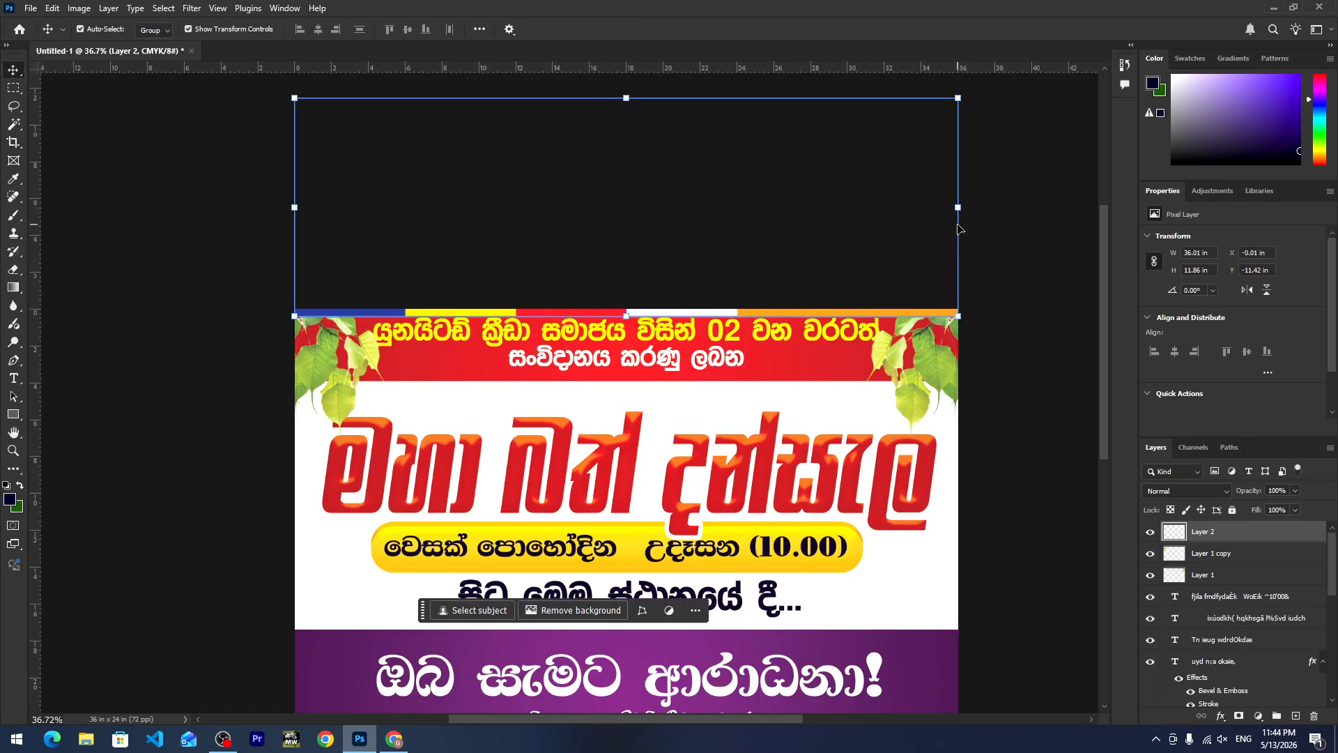
Nudge the two-line heading text in the red band slightly down, away from the flag strip.
{"action": "left_click", "coordinate": [682, 360]}
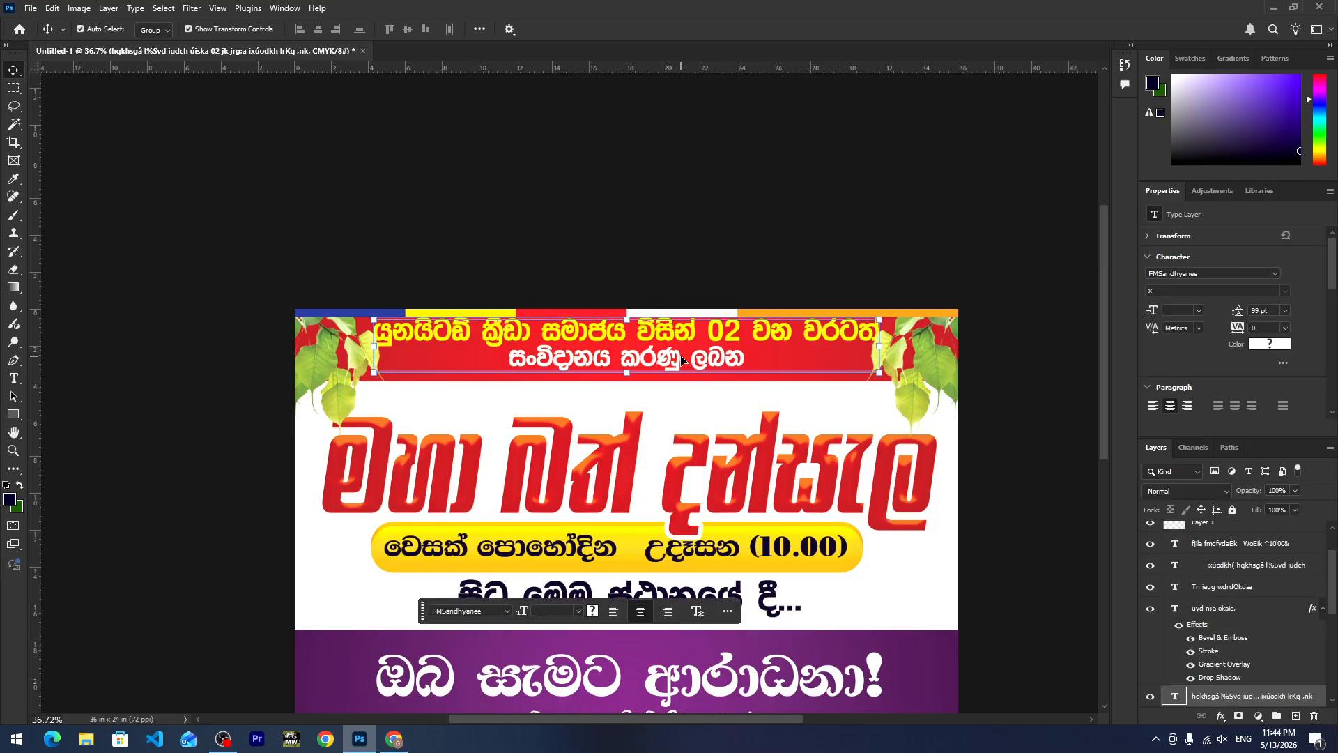
{"action": "key", "text": "Down"}
{"action": "key", "text": "Down"}
{"action": "key", "text": "Down"}
{"action": "key", "text": "Down"}
{"action": "key", "text": "Down"}
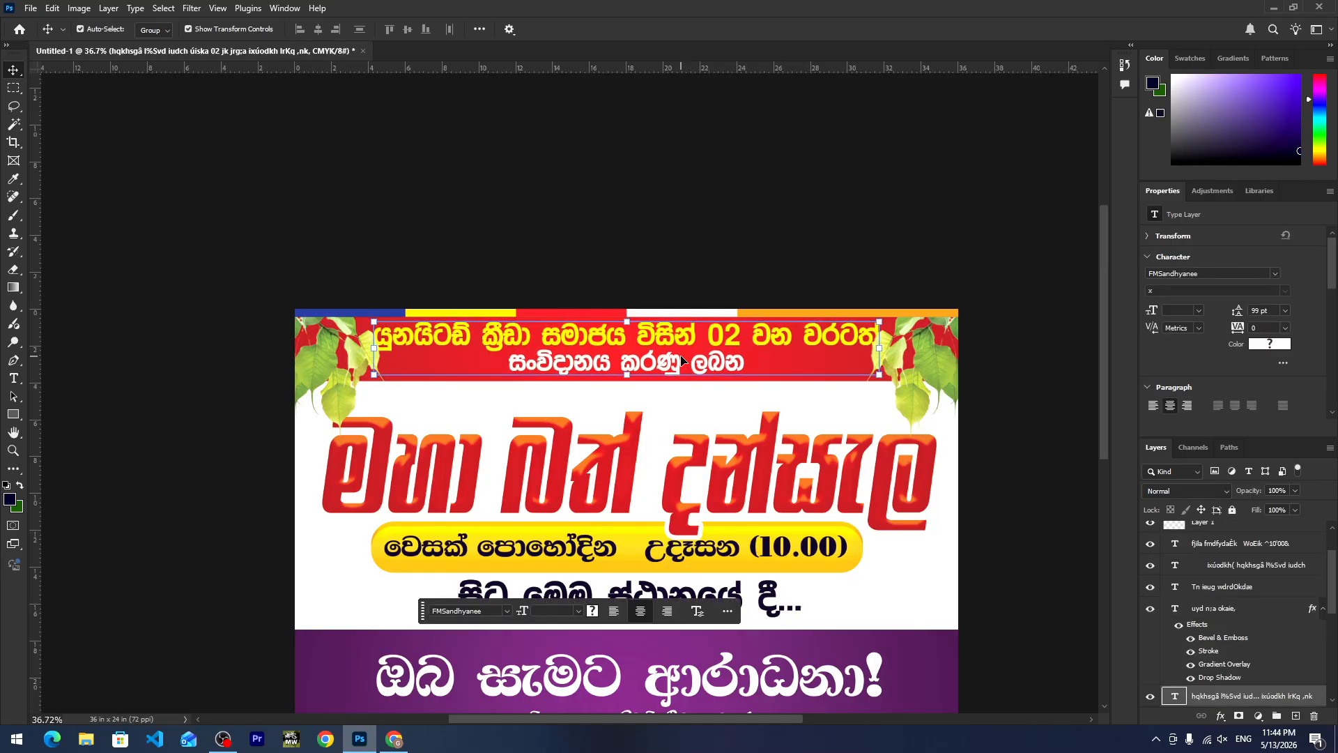
Duplicate the flag straight down so a thin strip of it overlaps the banner's bottom edge, and deselect the copy.
{"action": "left_click", "coordinate": [919, 314]}
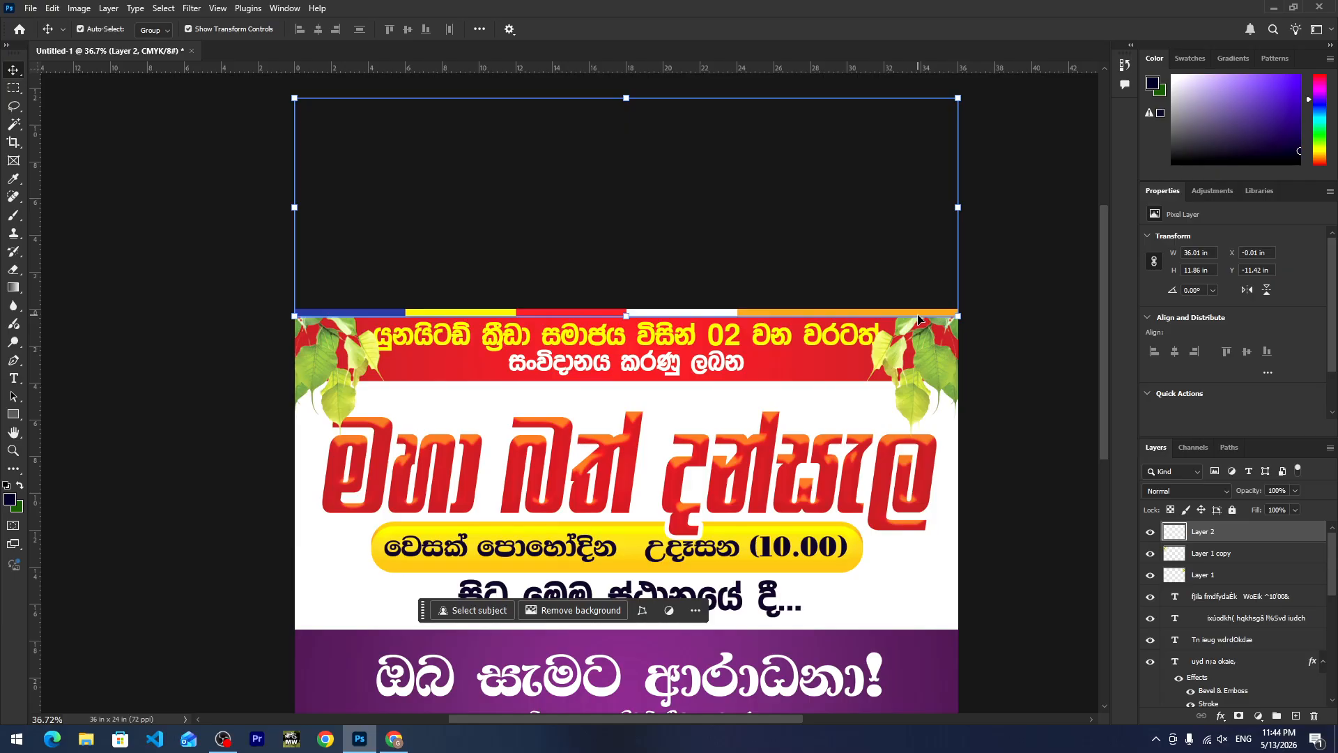
{"action": "scroll", "coordinate": [822, 289], "scroll_direction": "down", "scroll_amount": 3}
{"action": "scroll", "coordinate": [767, 269], "scroll_direction": "down", "scroll_amount": 2}
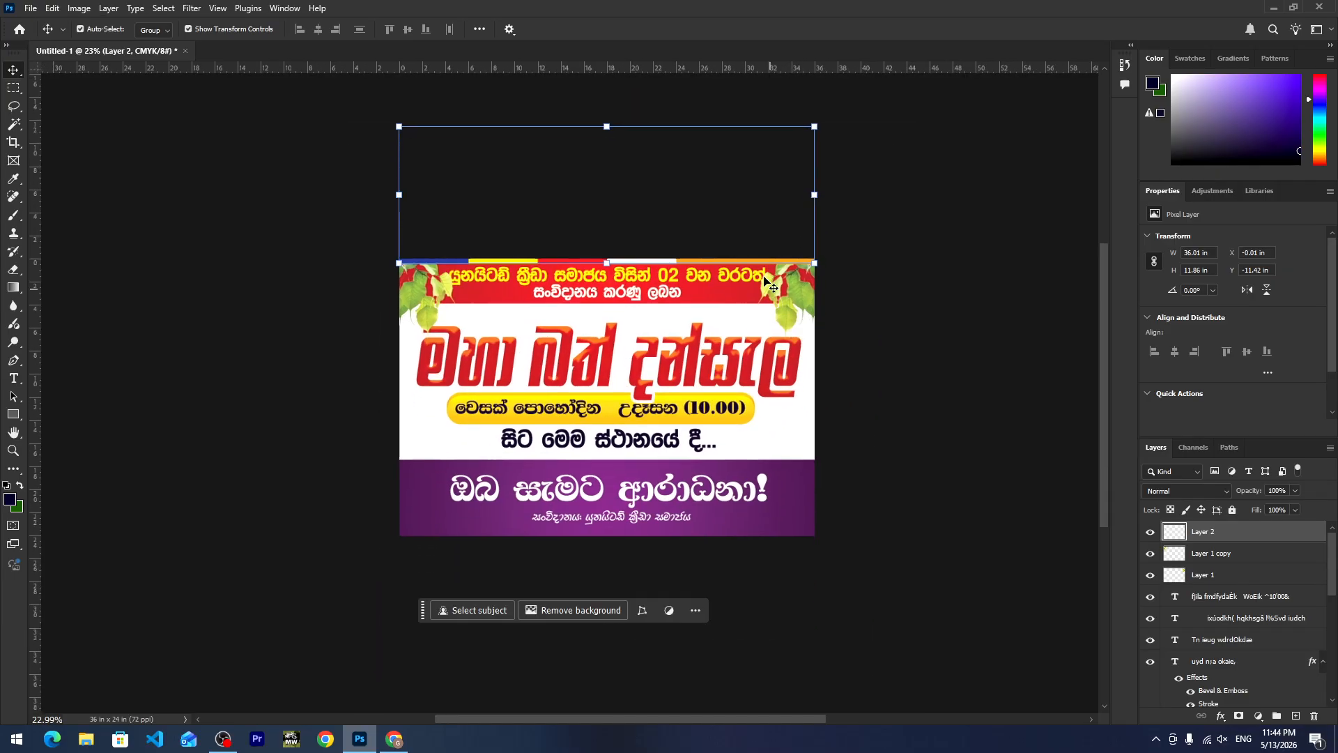
{"action": "left_click_drag", "start_coordinate": [759, 261], "coordinate": [749, 663]}
{"action": "left_click_drag", "start_coordinate": [751, 669], "coordinate": [751, 668]}
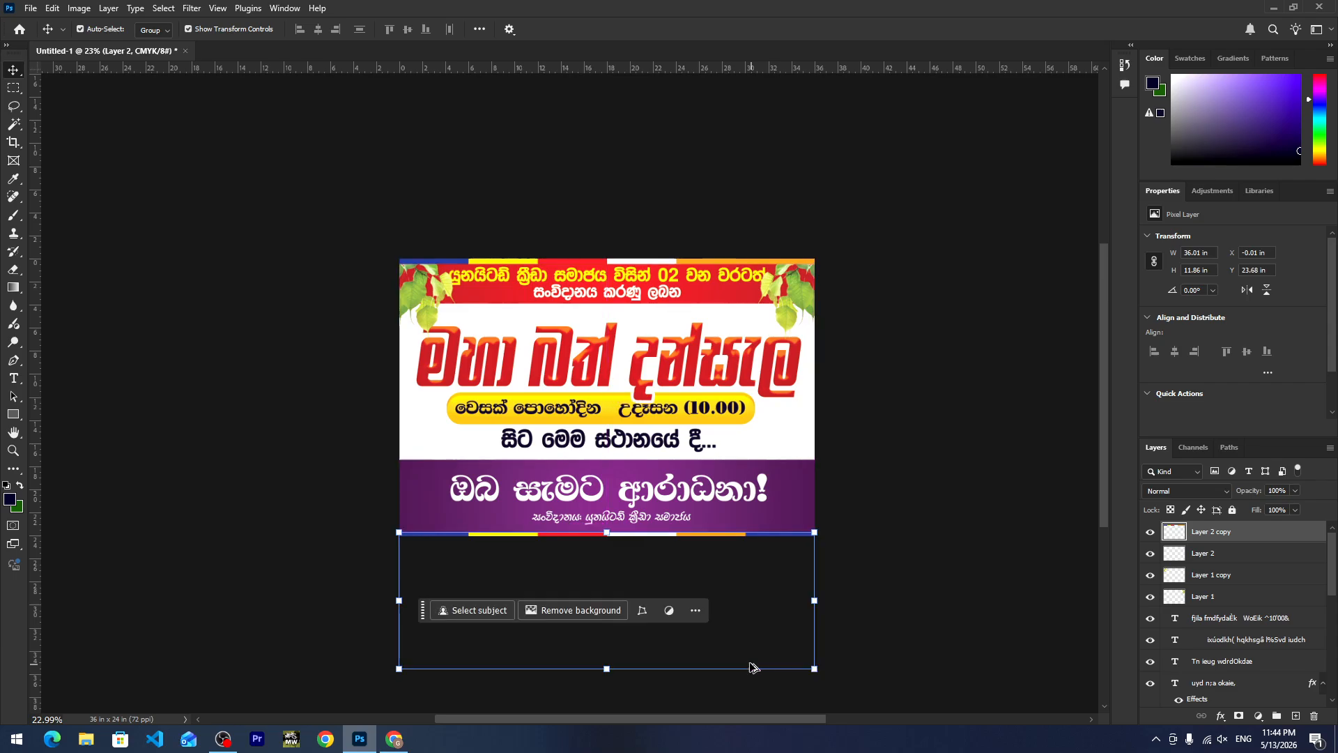
{"action": "left_click", "coordinate": [948, 580]}
{"action": "scroll", "coordinate": [587, 498], "scroll_direction": "up", "scroll_amount": 3}
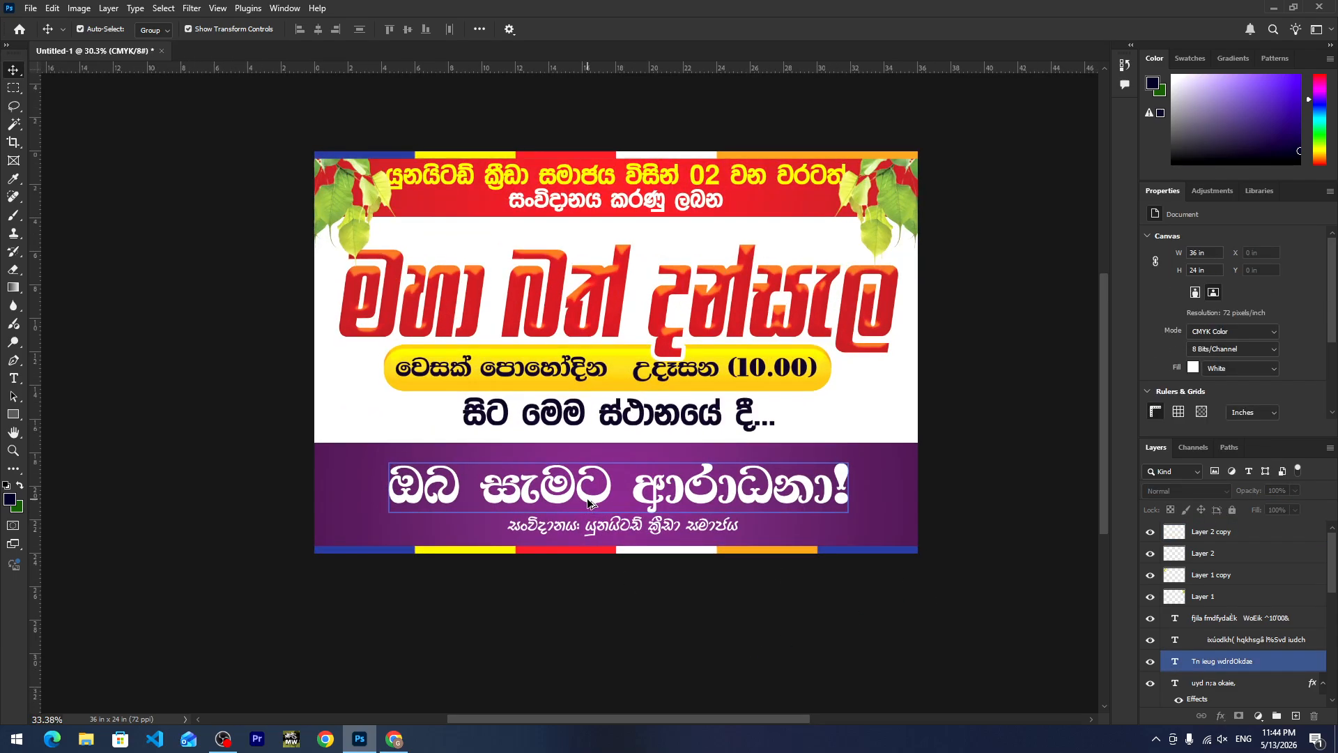
{"action": "left_click_drag", "start_coordinate": [603, 335], "coordinate": [598, 385]}
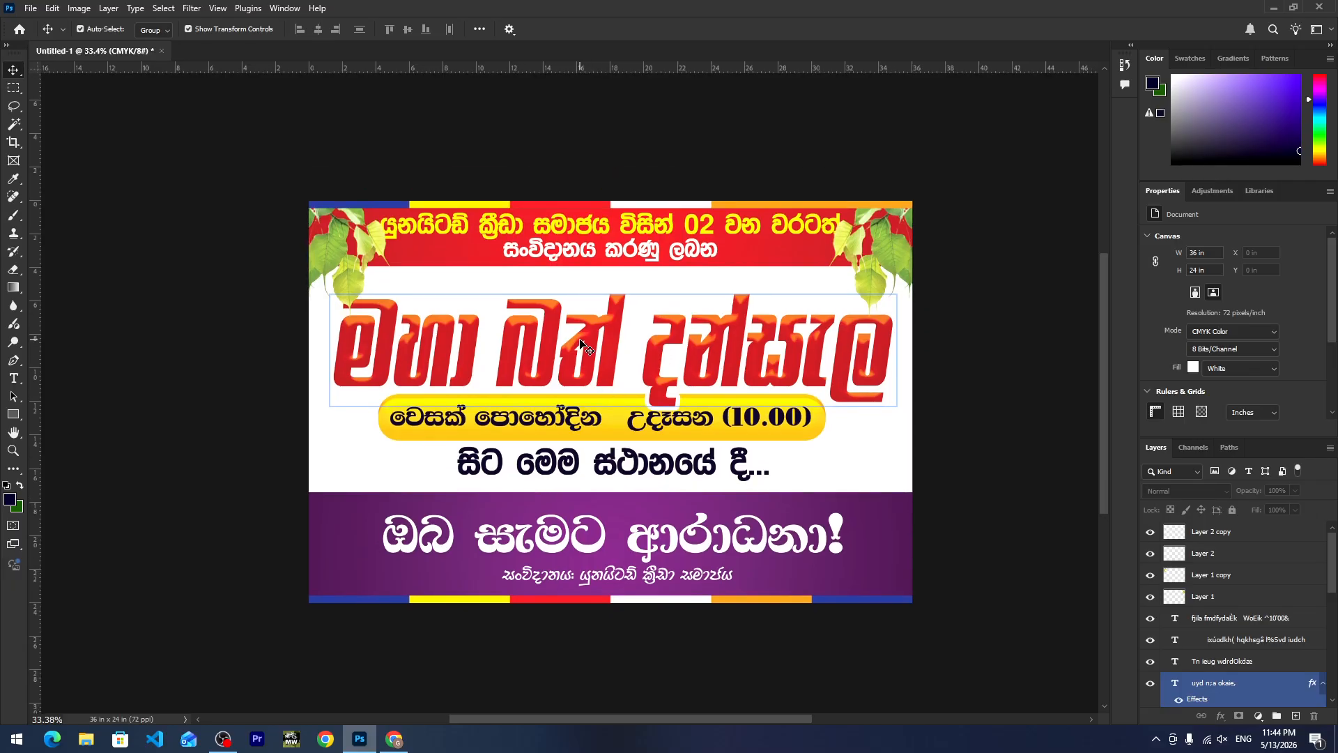
{"action": "left_click", "coordinate": [393, 738]}
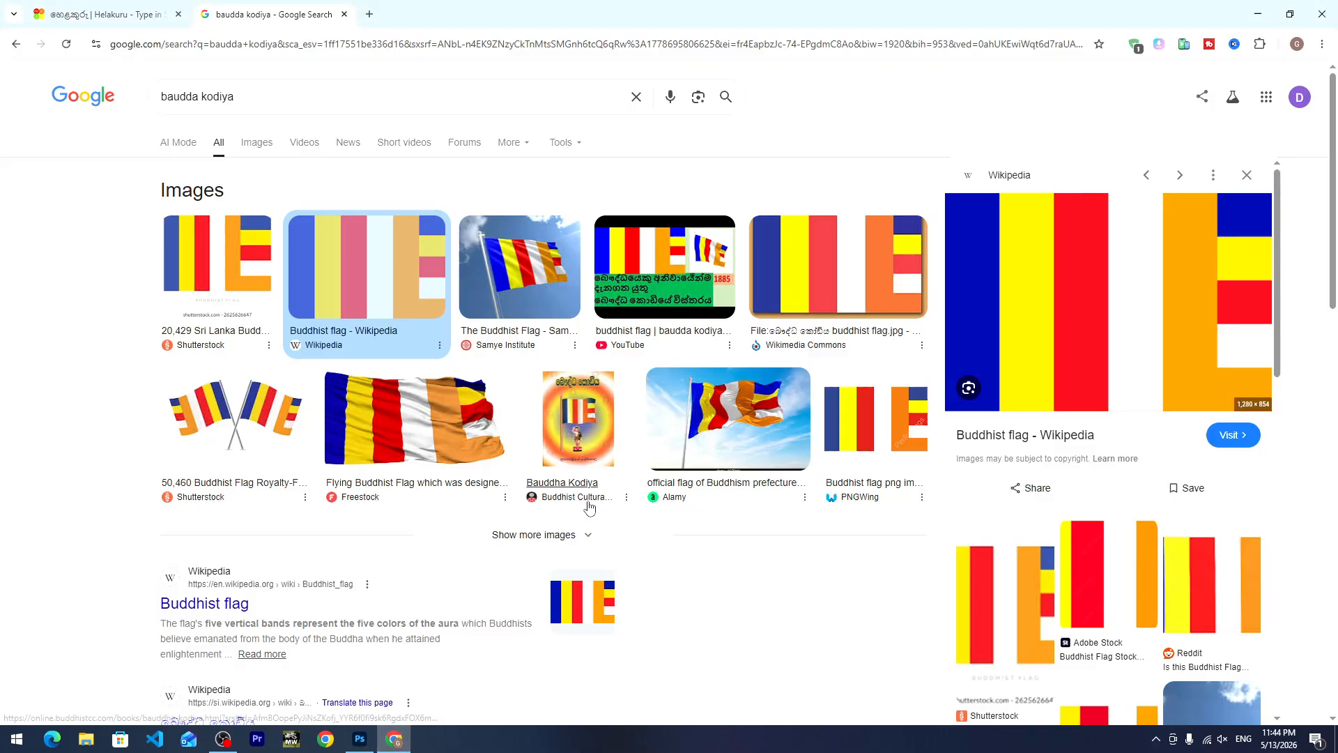
{"action": "left_click", "coordinate": [360, 738]}
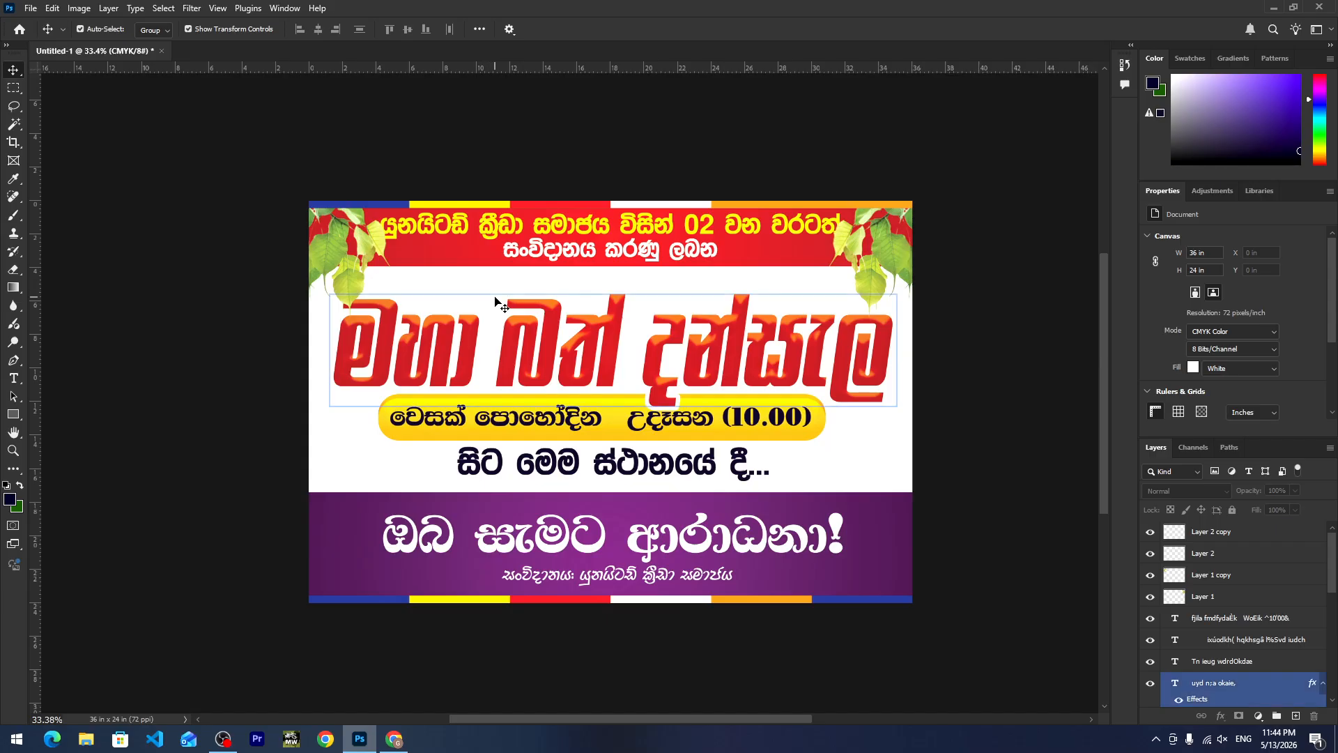
Switch to Chrome, search Google for "png wing" and open the PNGWing website.
{"action": "mouse_move", "coordinate": [404, 742]}
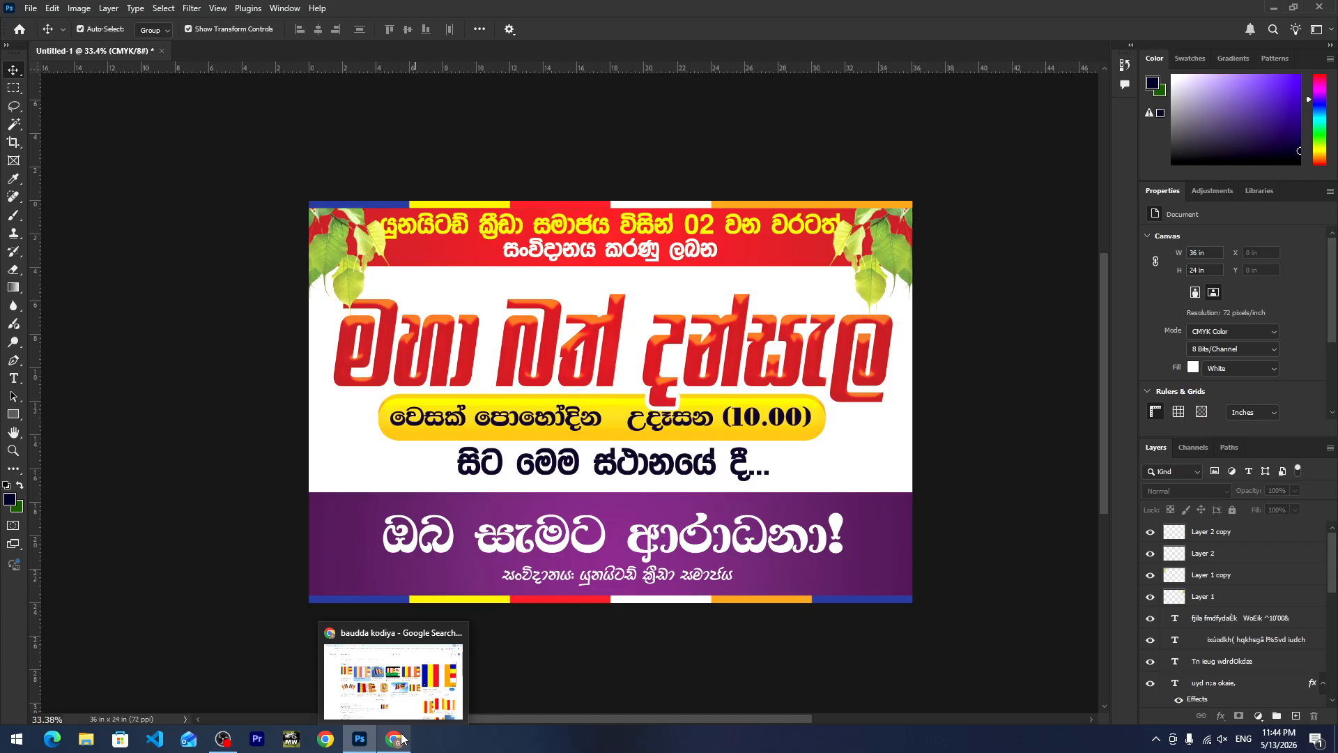
{"action": "left_click", "coordinate": [402, 738]}
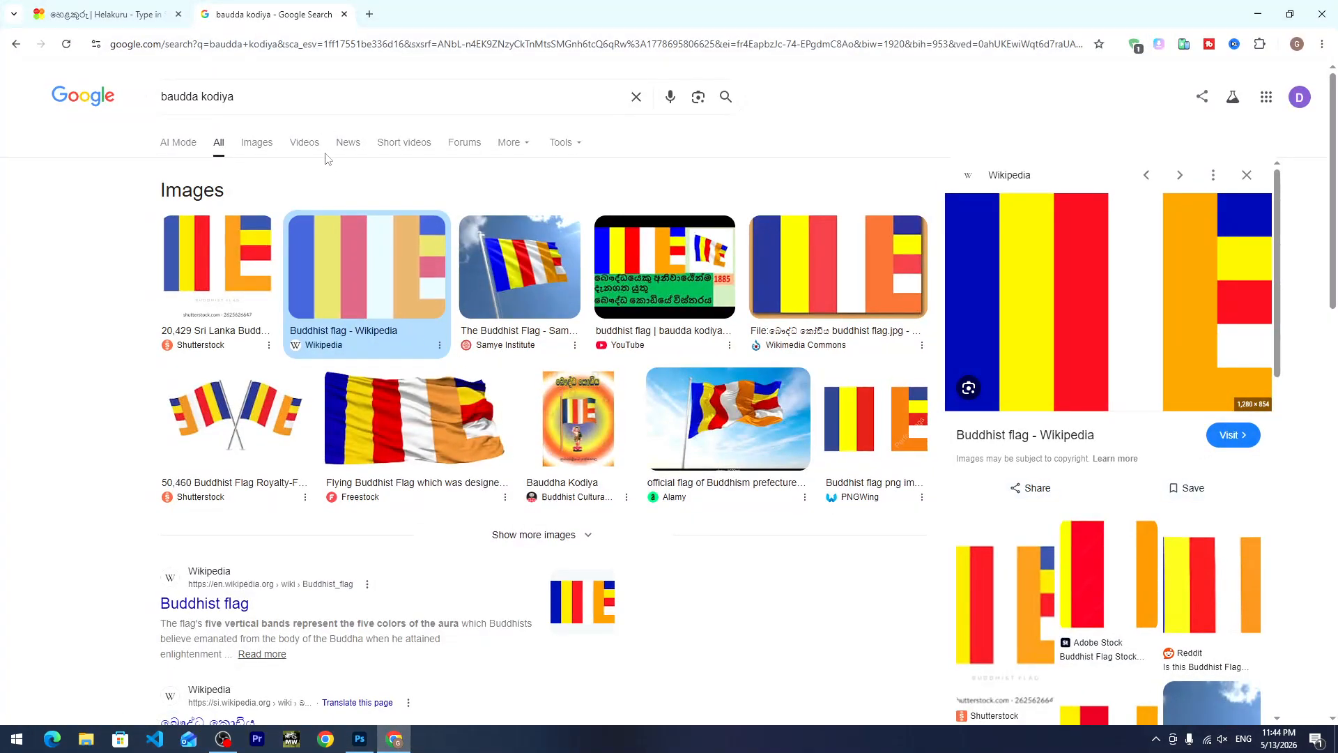
{"action": "left_click_drag", "start_coordinate": [209, 88], "coordinate": [146, 99]}
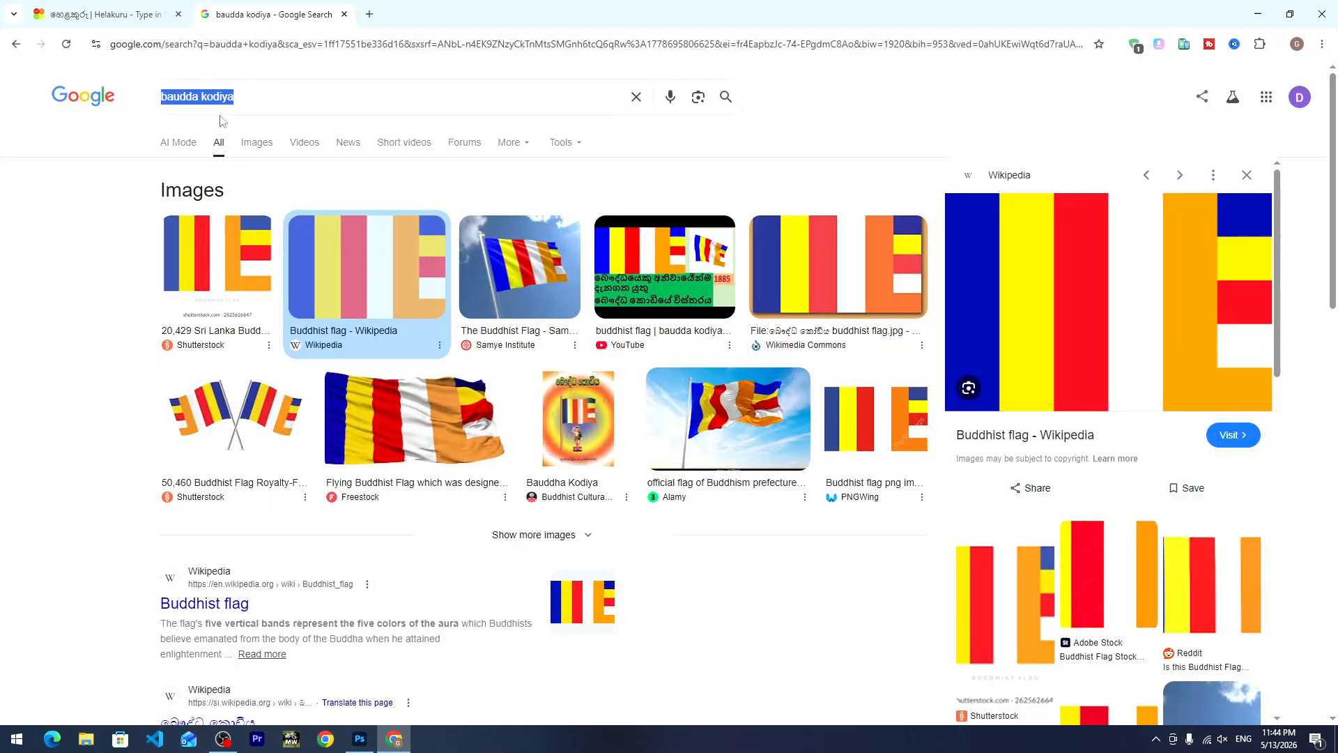
{"action": "type", "text": "png wi"}
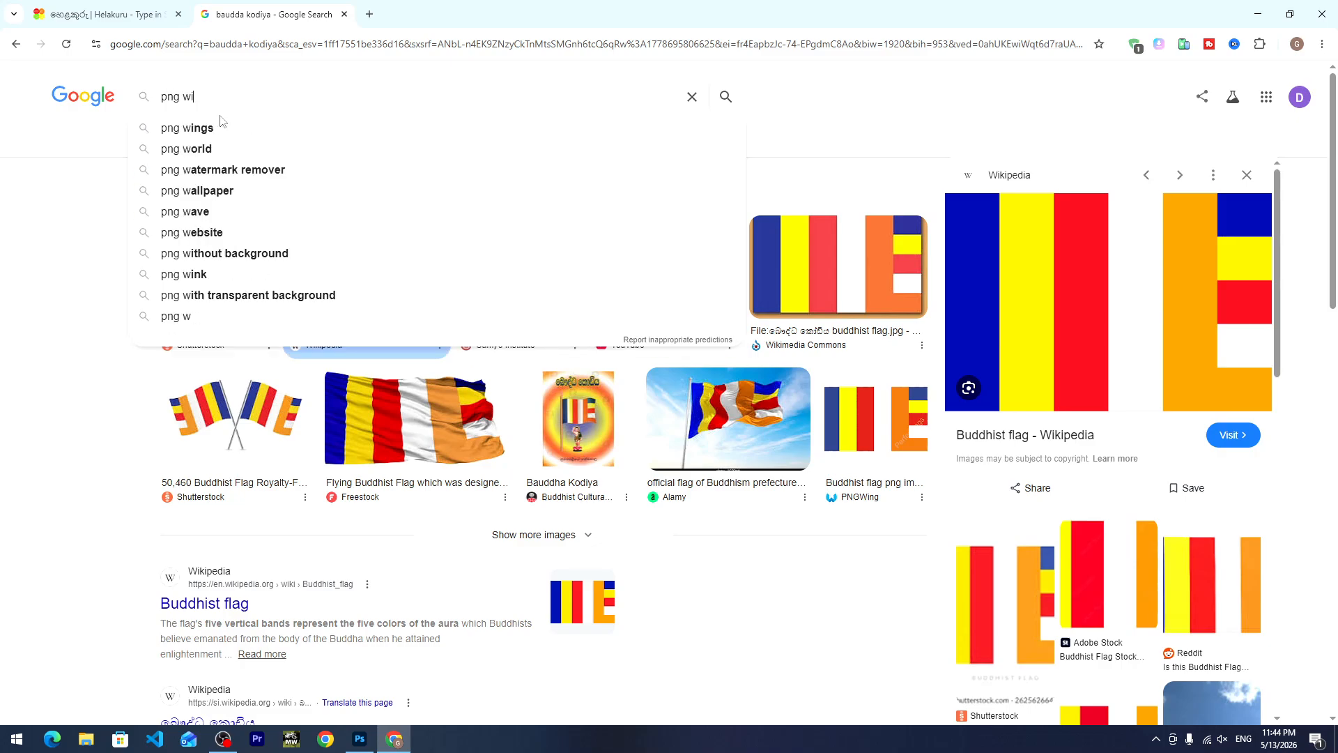
{"action": "type", "text": "ng"}
{"action": "key", "text": "Return"}
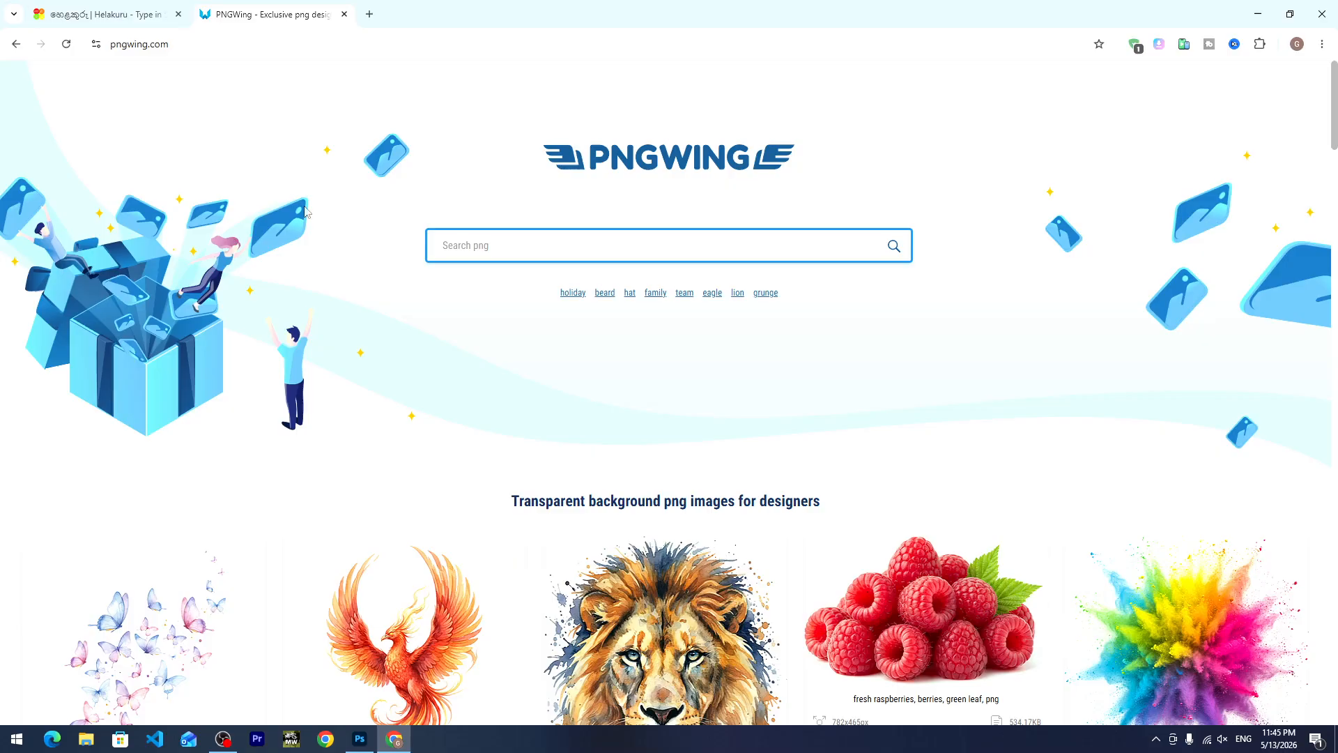
{"action": "left_click", "coordinate": [1135, 46]}
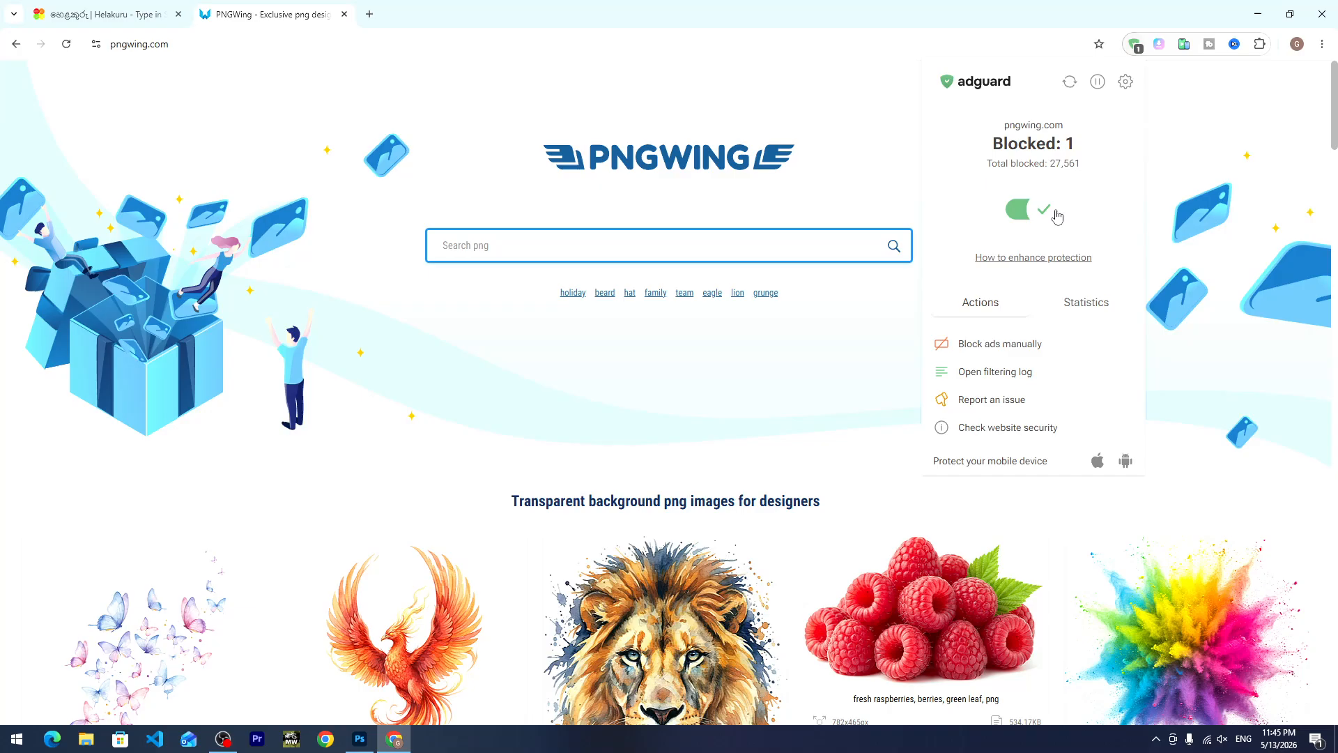
{"action": "left_click", "coordinate": [1037, 210]}
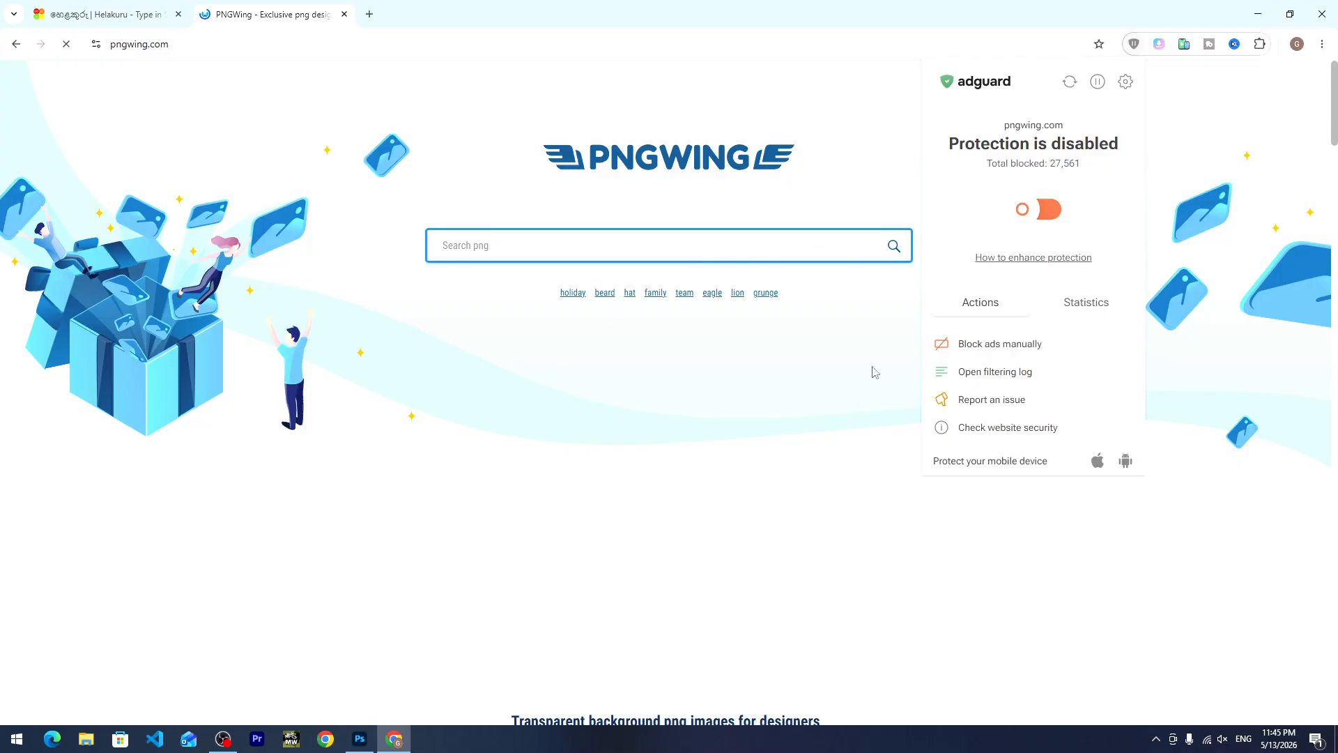
{"action": "left_click", "coordinate": [1027, 225]}
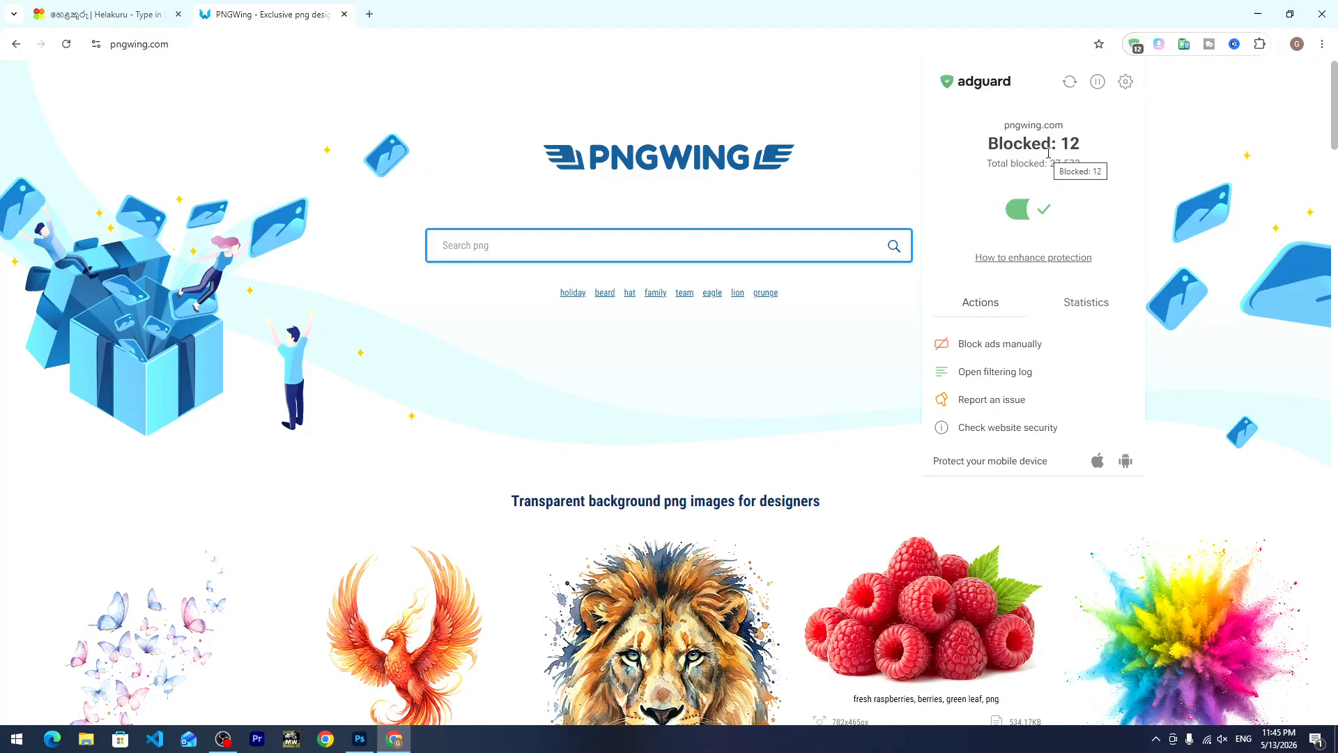
Search PNGWing for "shadow".
{"action": "left_click", "coordinate": [693, 254]}
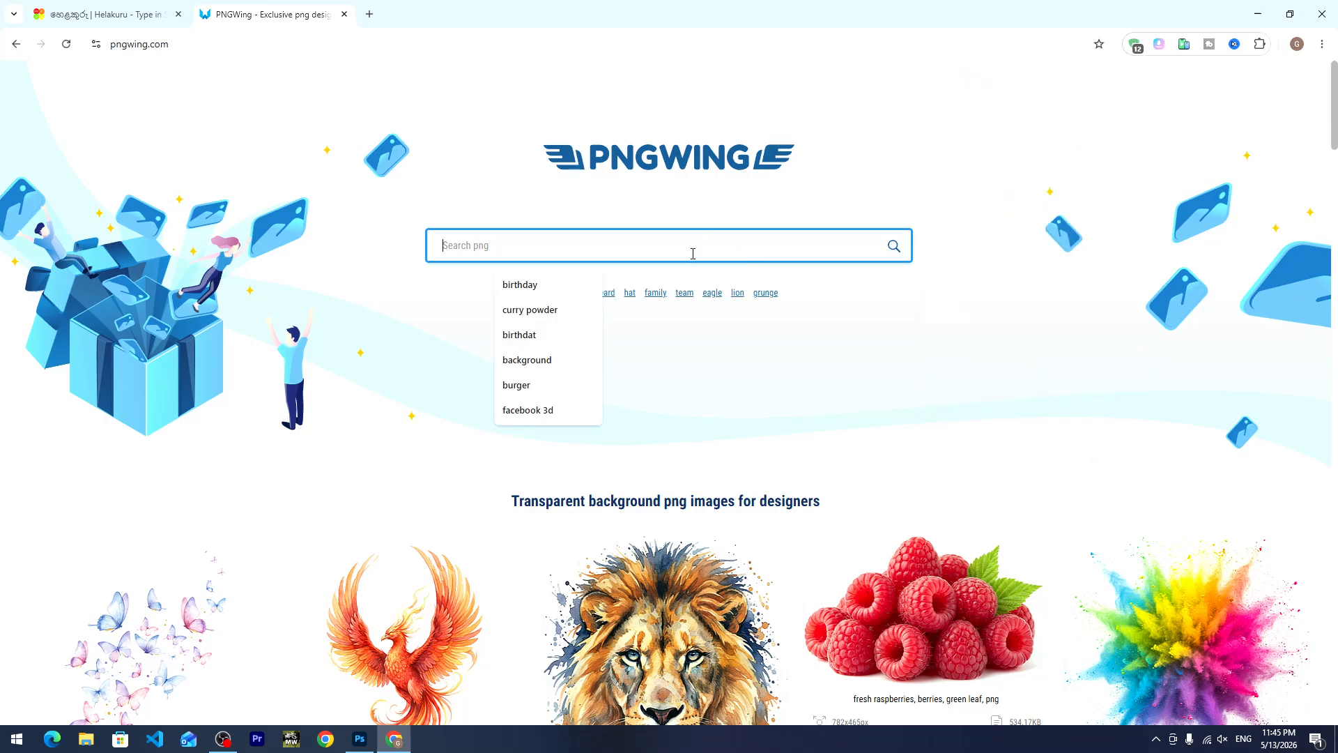
{"action": "type", "text": "shadow"}
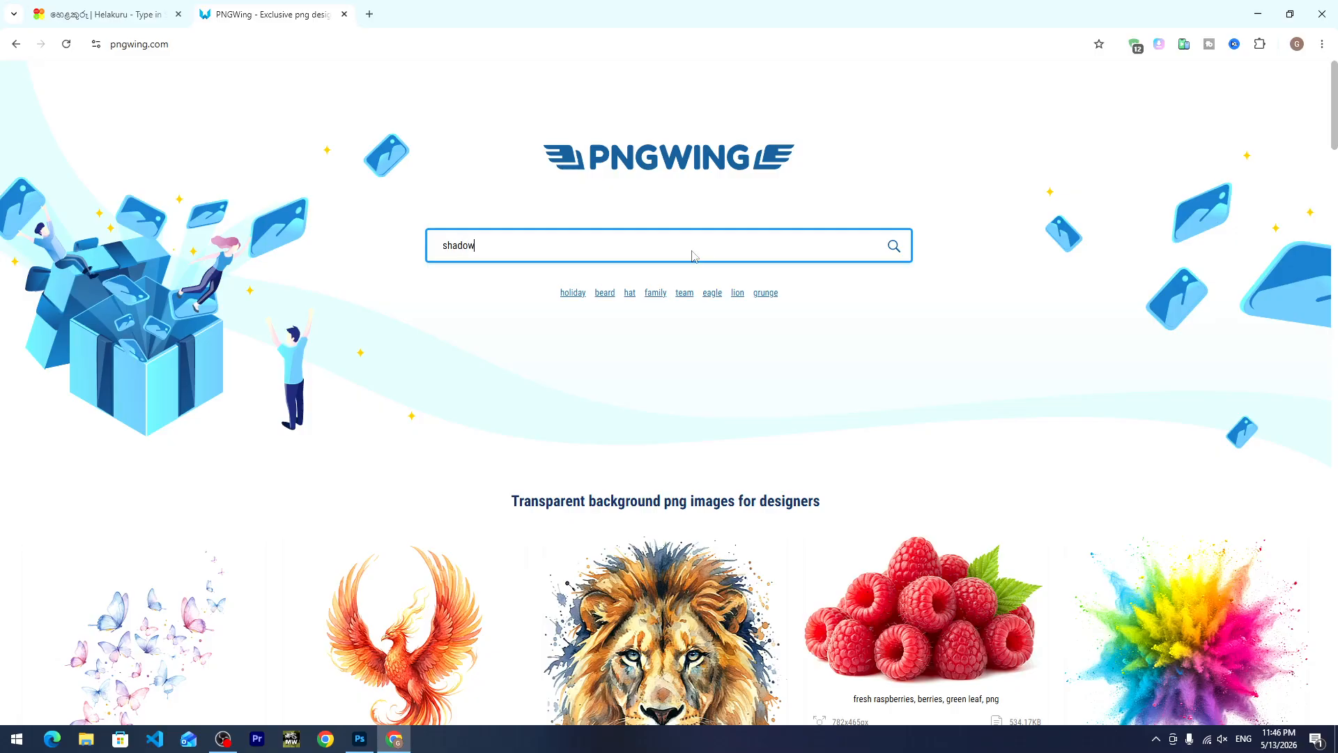
{"action": "key", "text": "Return"}
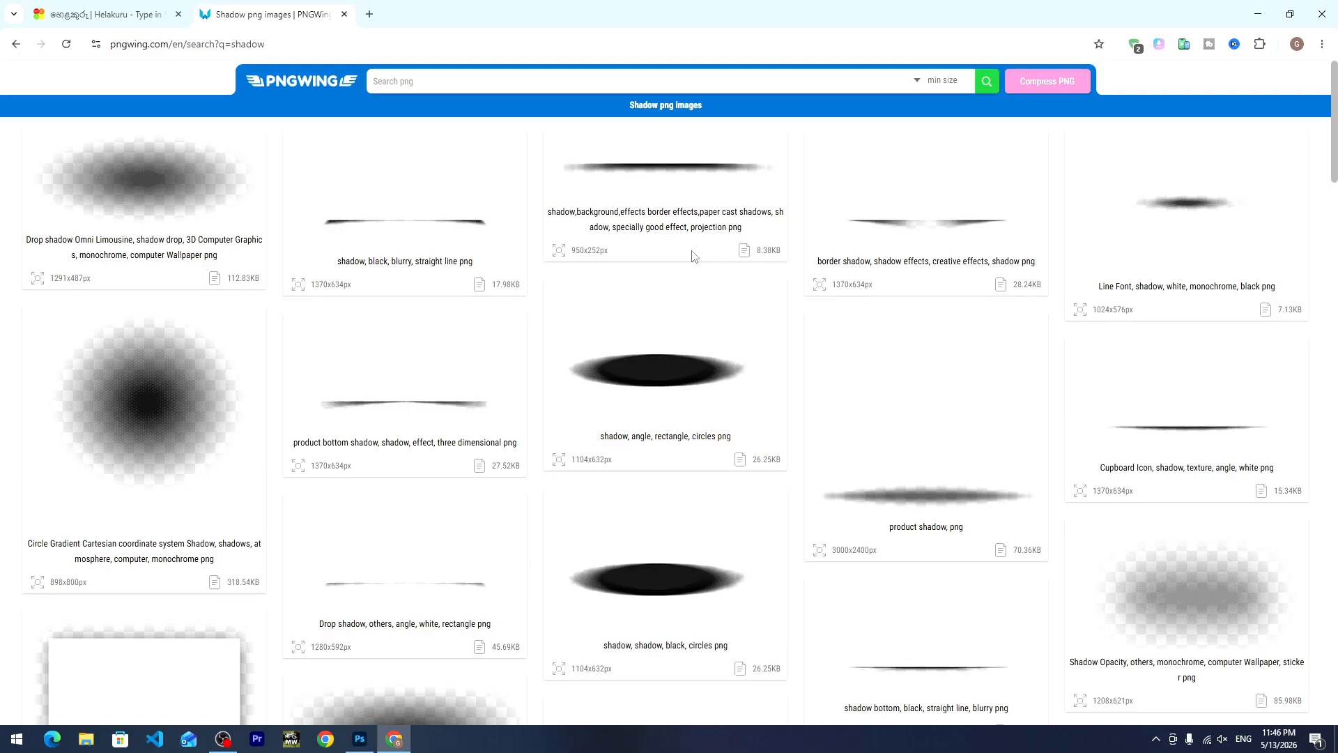
Open the "product bottom shadow, shadow, effect, three dimensional" PNG and download it, solving the character-order captcha.
{"action": "left_click", "coordinate": [398, 401]}
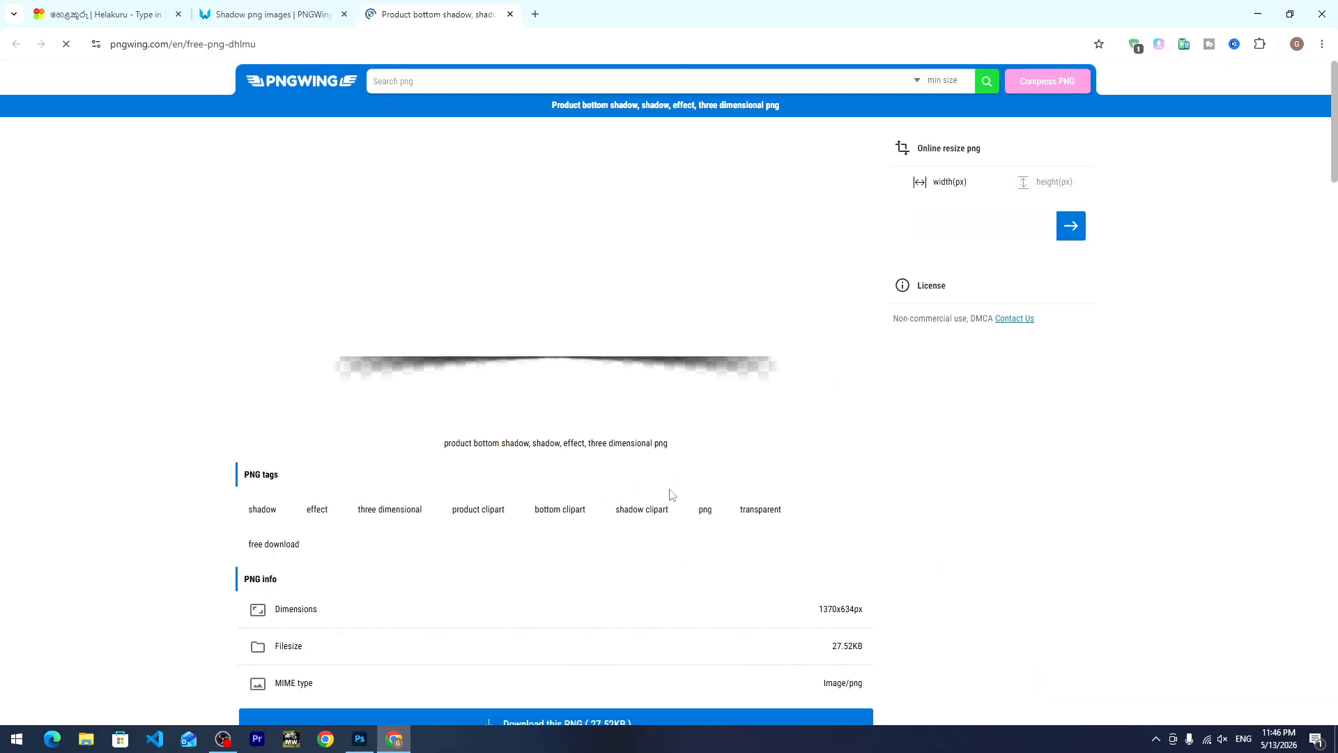
{"action": "scroll", "coordinate": [664, 414], "scroll_direction": "down", "scroll_amount": 5}
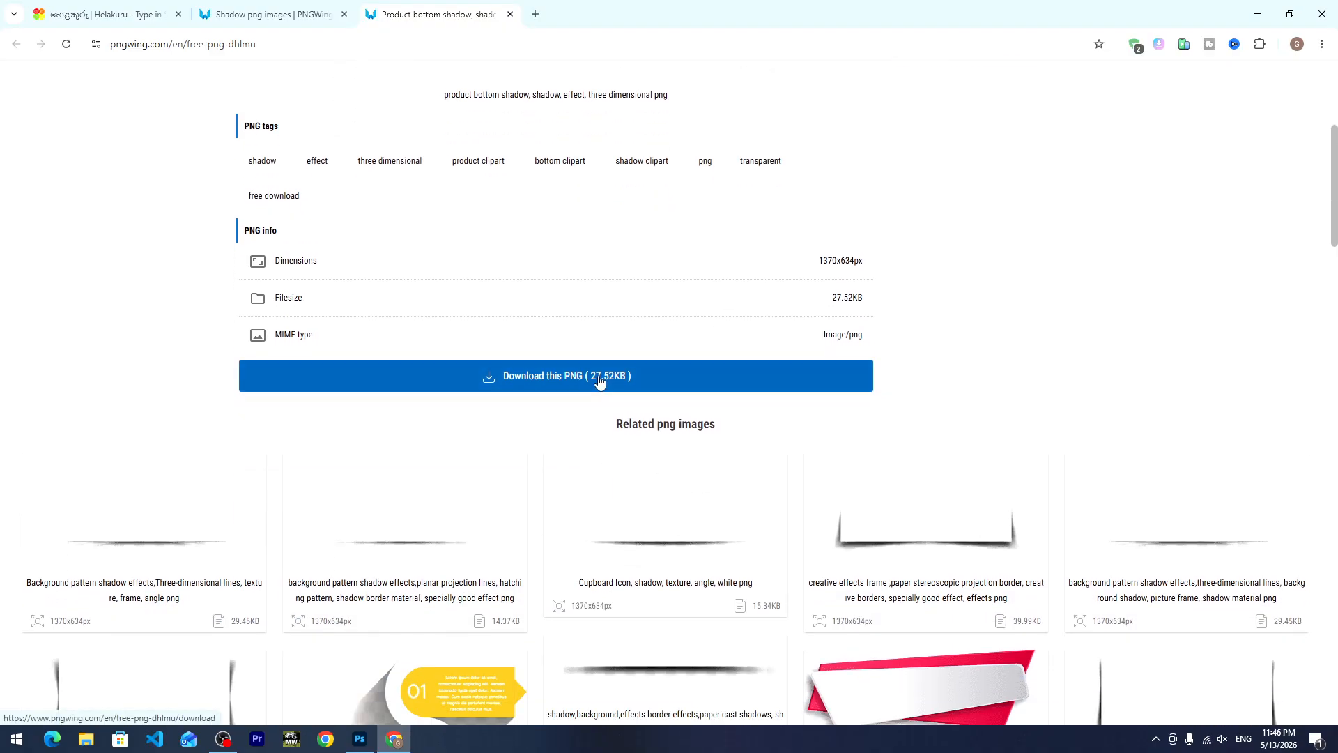
{"action": "left_click", "coordinate": [597, 380]}
{"action": "left_click", "coordinate": [697, 452]}
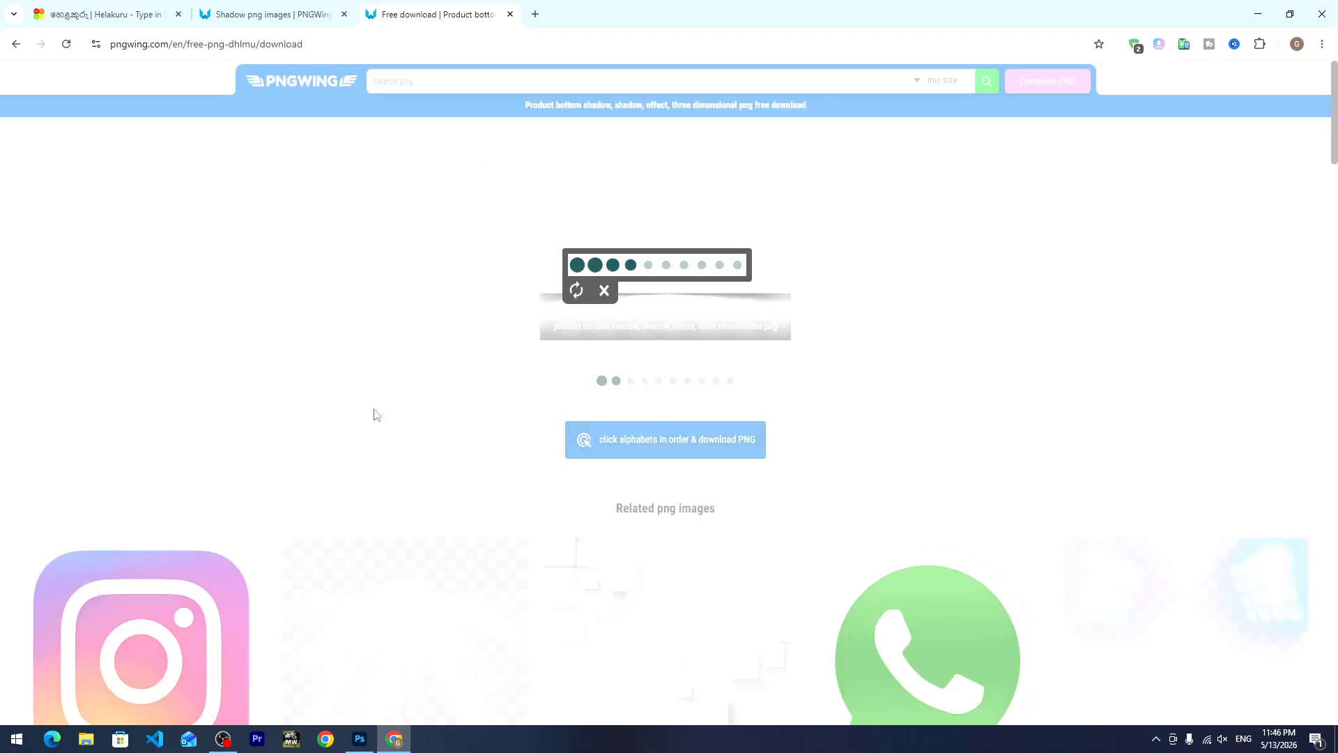
{"action": "left_click", "coordinate": [590, 459]}
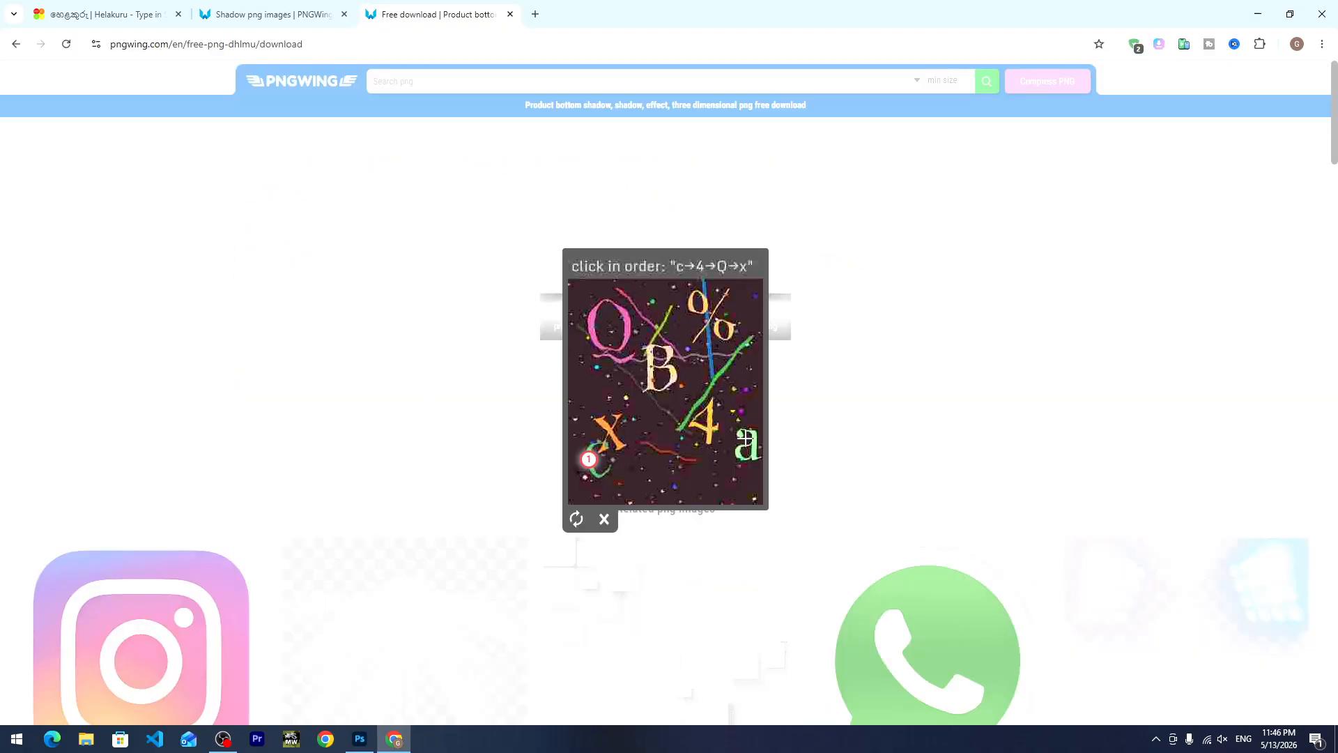
{"action": "left_click", "coordinate": [708, 427]}
{"action": "left_click", "coordinate": [624, 329]}
{"action": "left_click", "coordinate": [614, 431]}
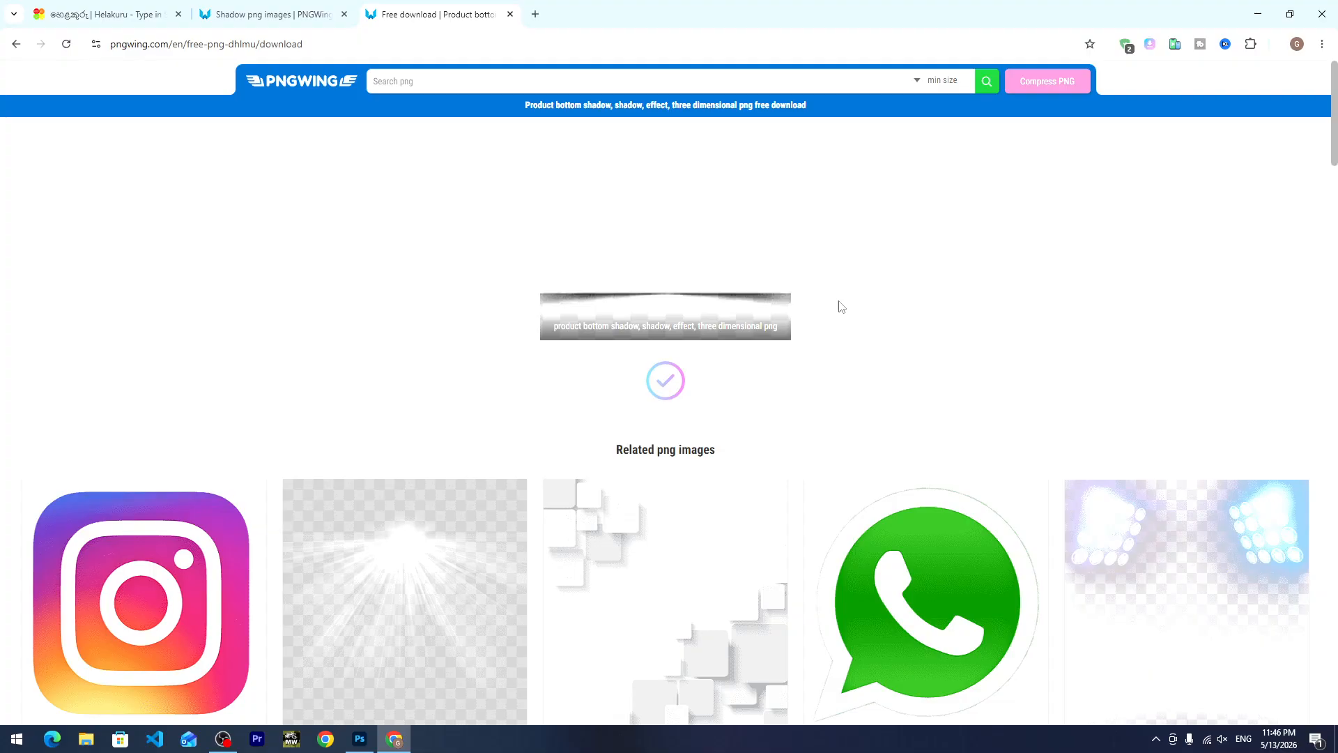
Place the downloaded shadow PNG in the Photoshop banner, scale it to about 32 in wide and position it under the red heading band.
{"action": "left_click_drag", "start_coordinate": [1123, 96], "coordinate": [620, 497]}
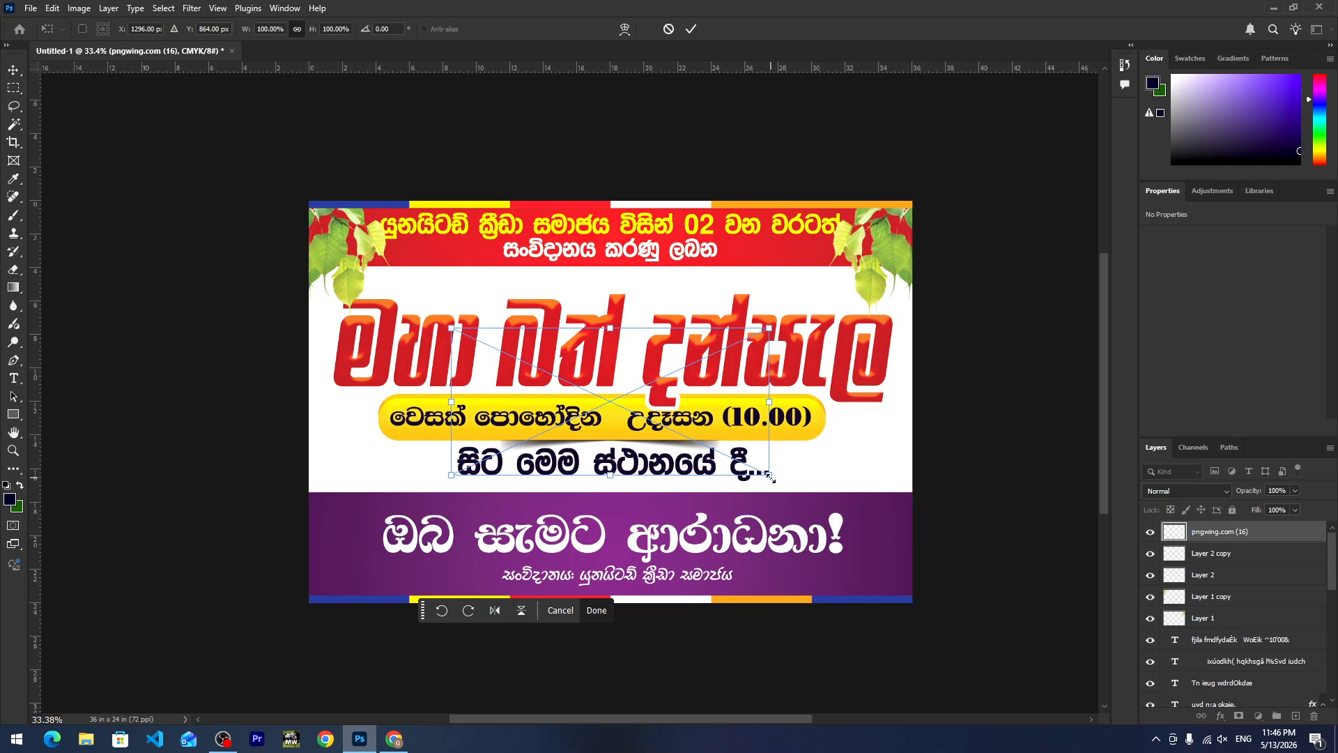
{"action": "left_click_drag", "start_coordinate": [770, 476], "coordinate": [1008, 557]}
{"action": "left_click_drag", "start_coordinate": [723, 489], "coordinate": [743, 275]}
{"action": "key", "text": "Return"}
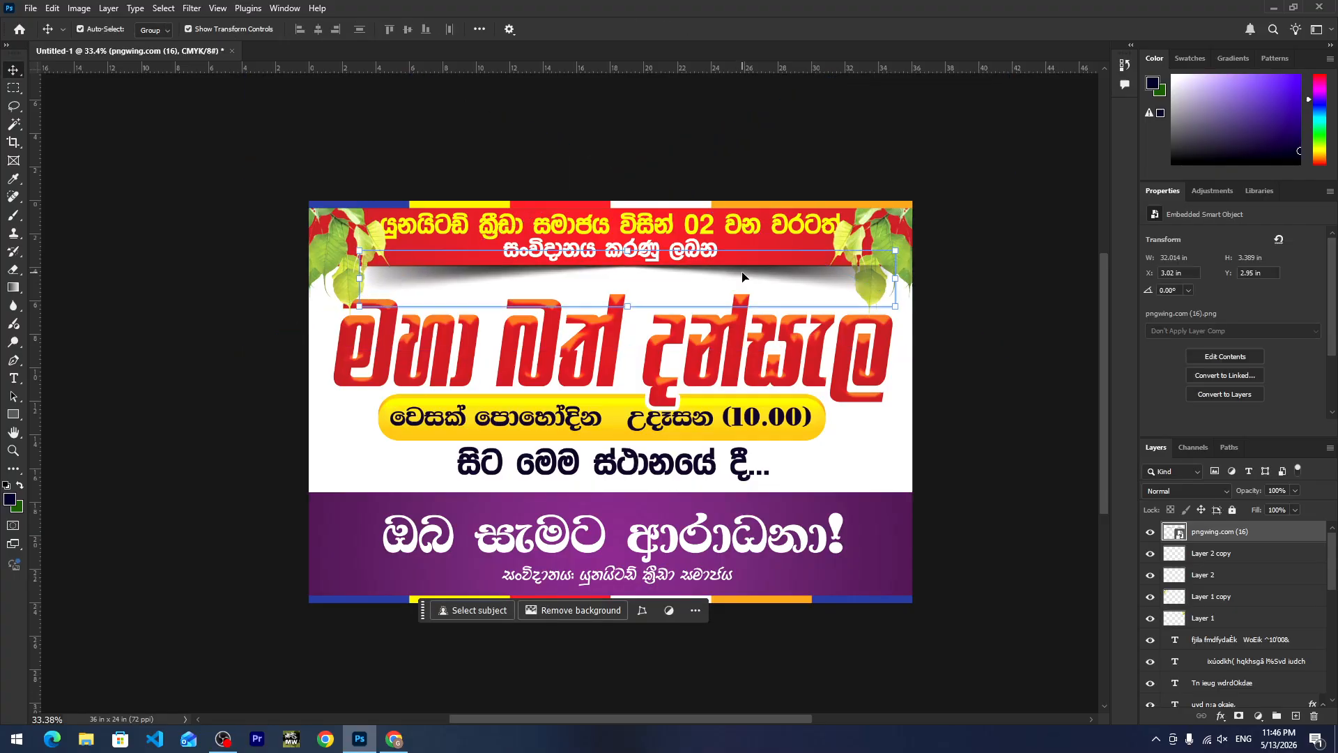
Send the heading band's shadow layer to the back of the layer stack.
{"action": "left_click", "coordinate": [108, 7]}
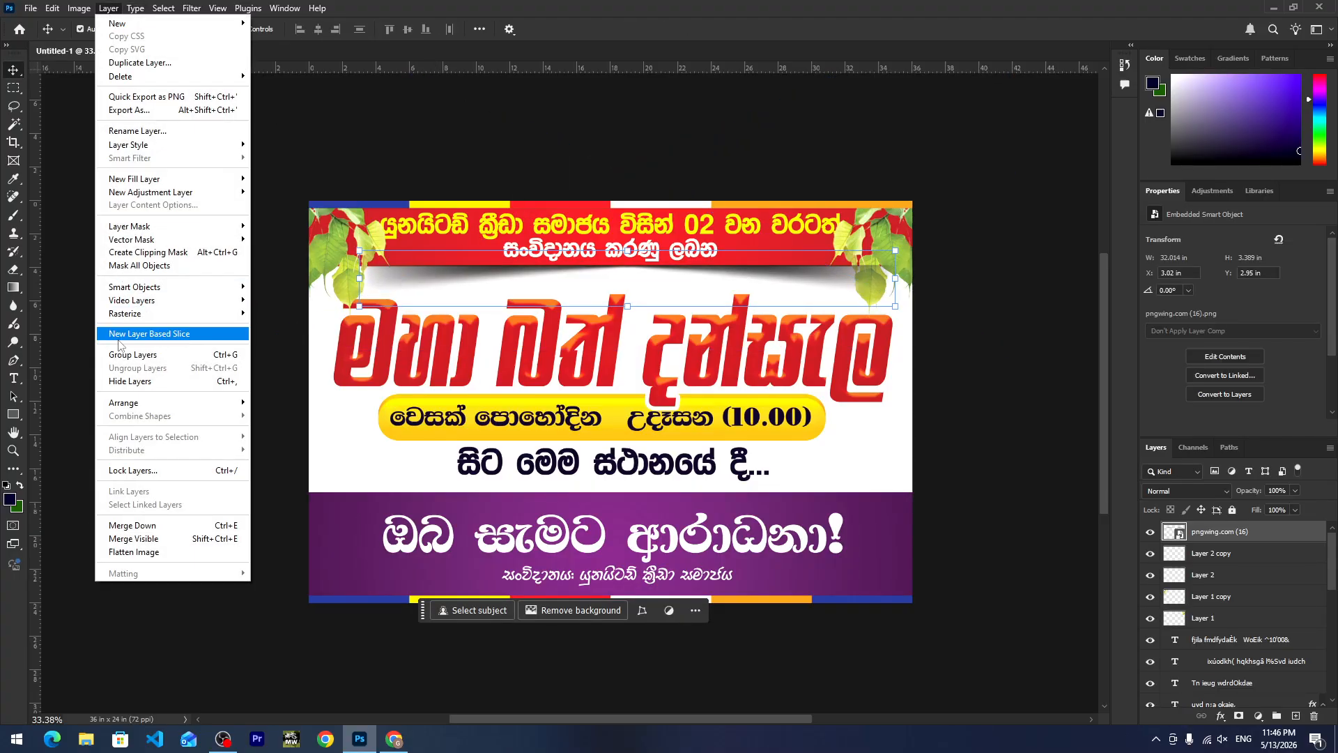
{"action": "mouse_move", "coordinate": [122, 403]}
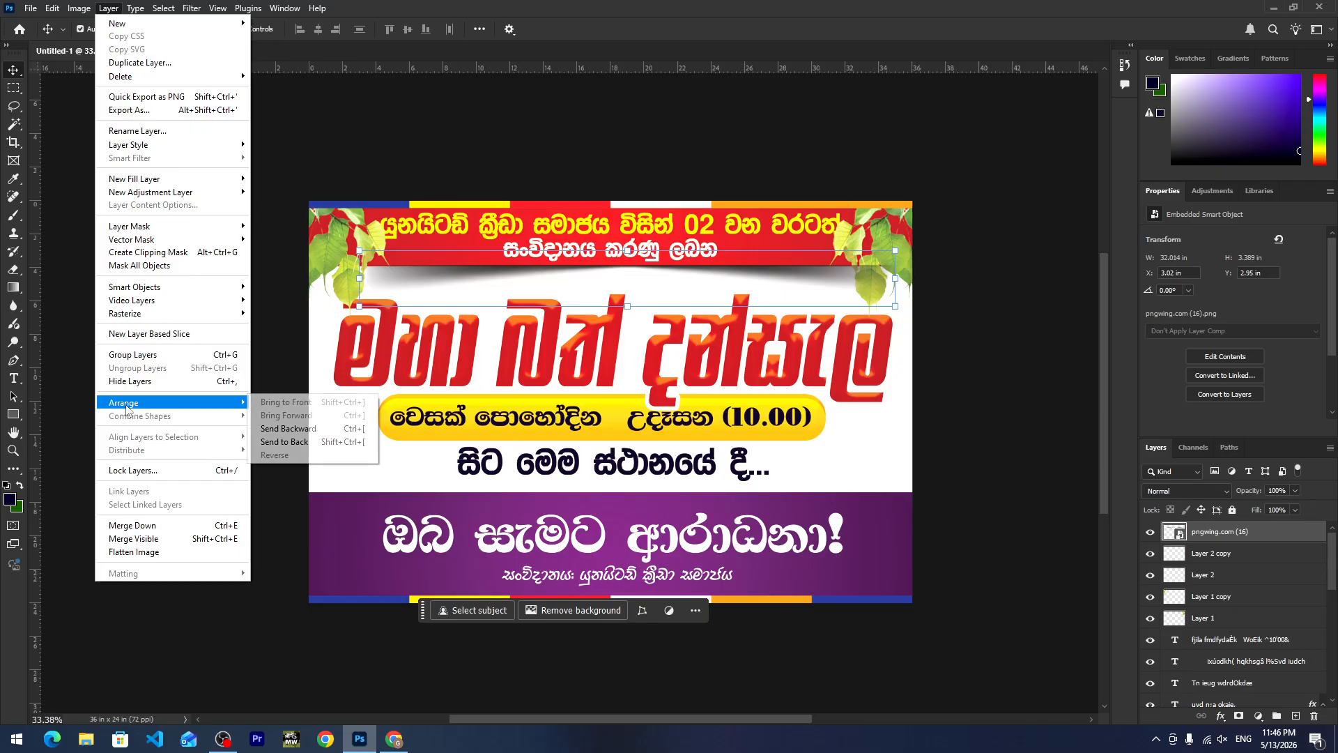
{"action": "left_click", "coordinate": [275, 447]}
Nudge the heading band's shadow sideways and centre it horizontally on the whole canvas, then clear the selection.
{"action": "key", "text": "Left"}
{"action": "key", "text": "Left"}
{"action": "key", "text": "Left"}
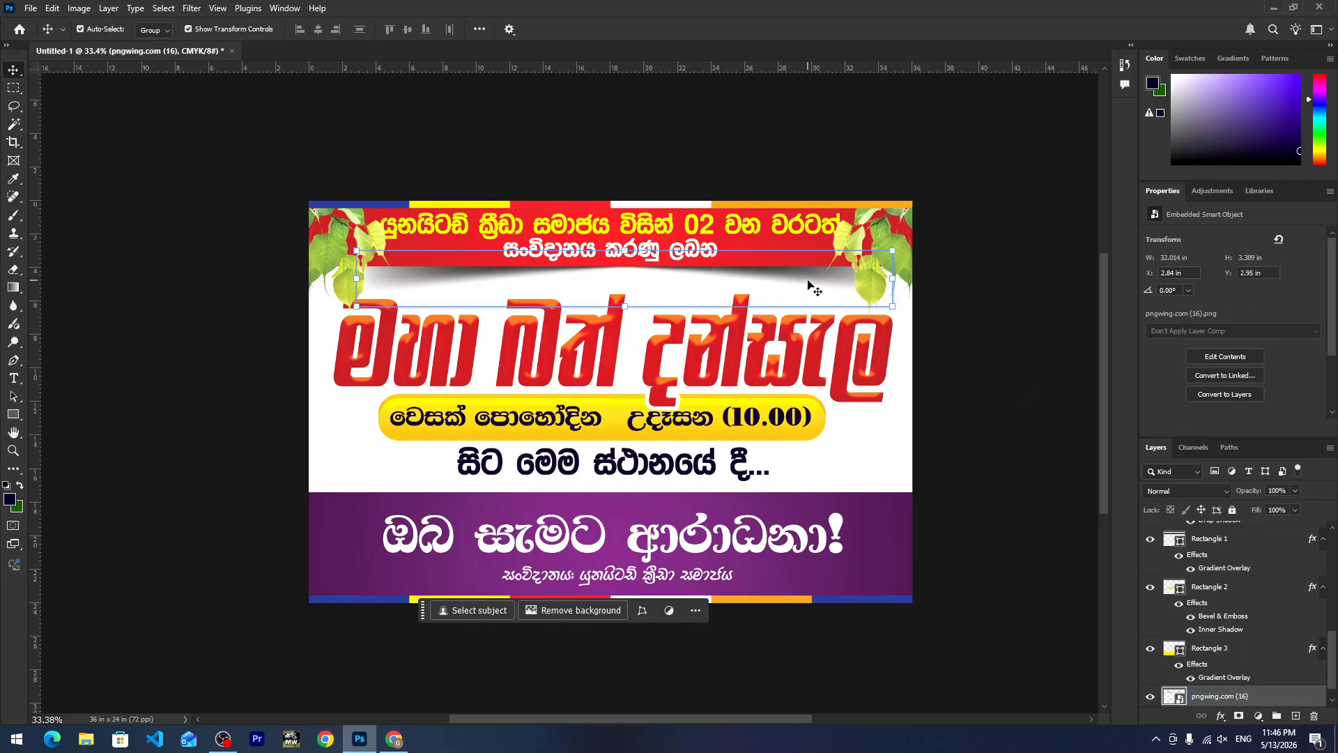
{"action": "key", "text": "ctrl"}
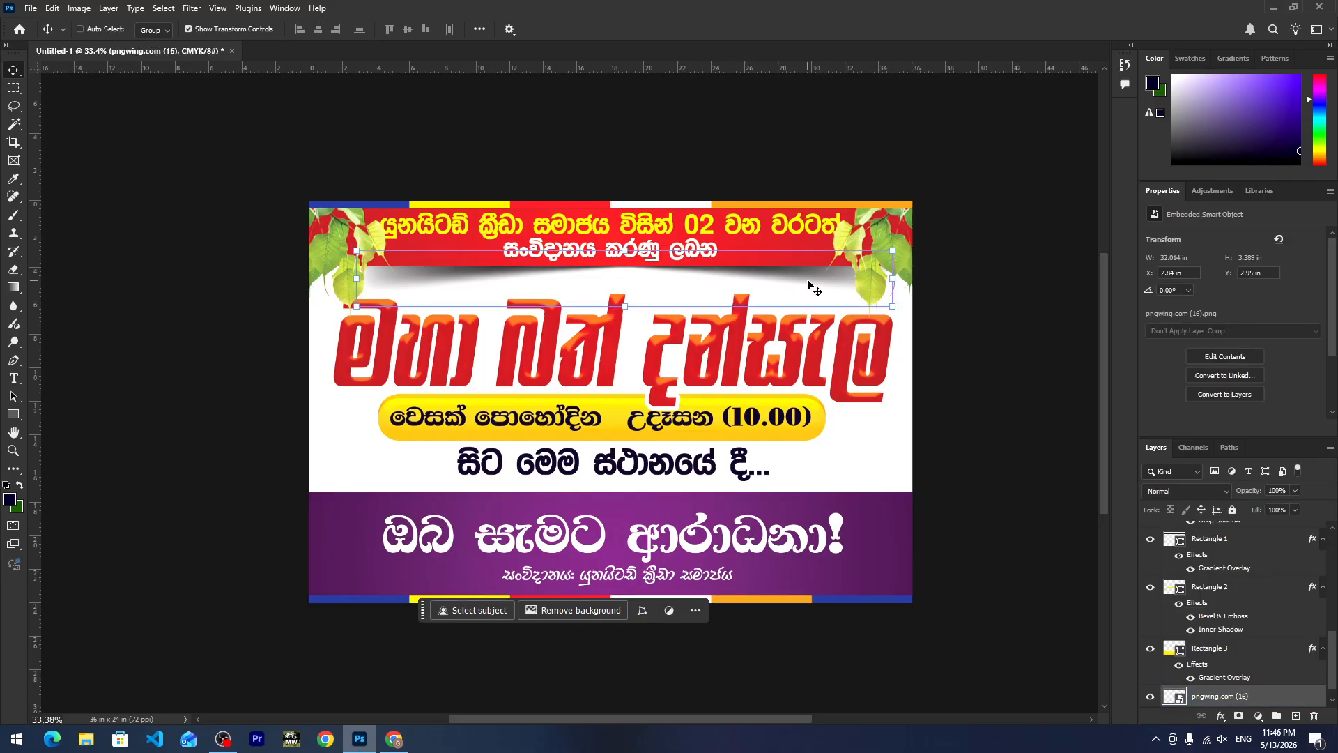
{"action": "key", "text": "ctrl+a"}
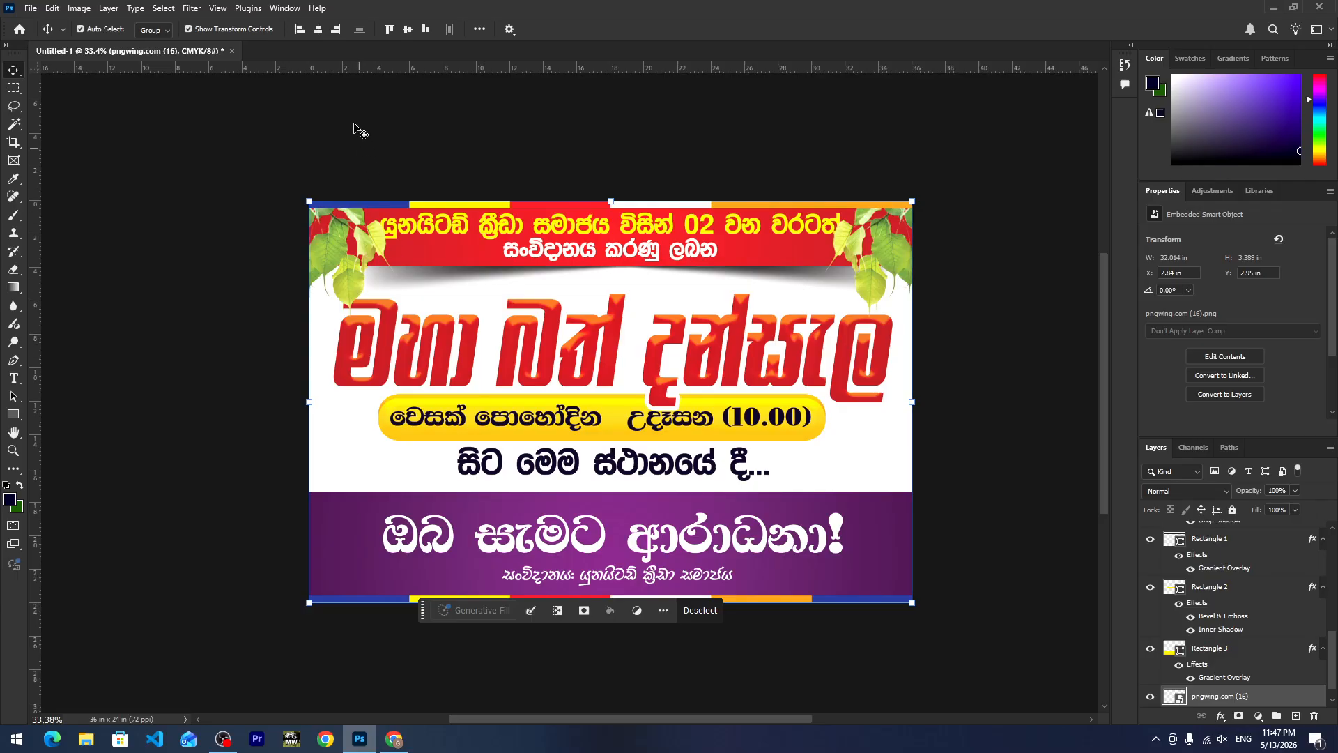
{"action": "left_click", "coordinate": [320, 34]}
{"action": "left_click", "coordinate": [843, 147]}
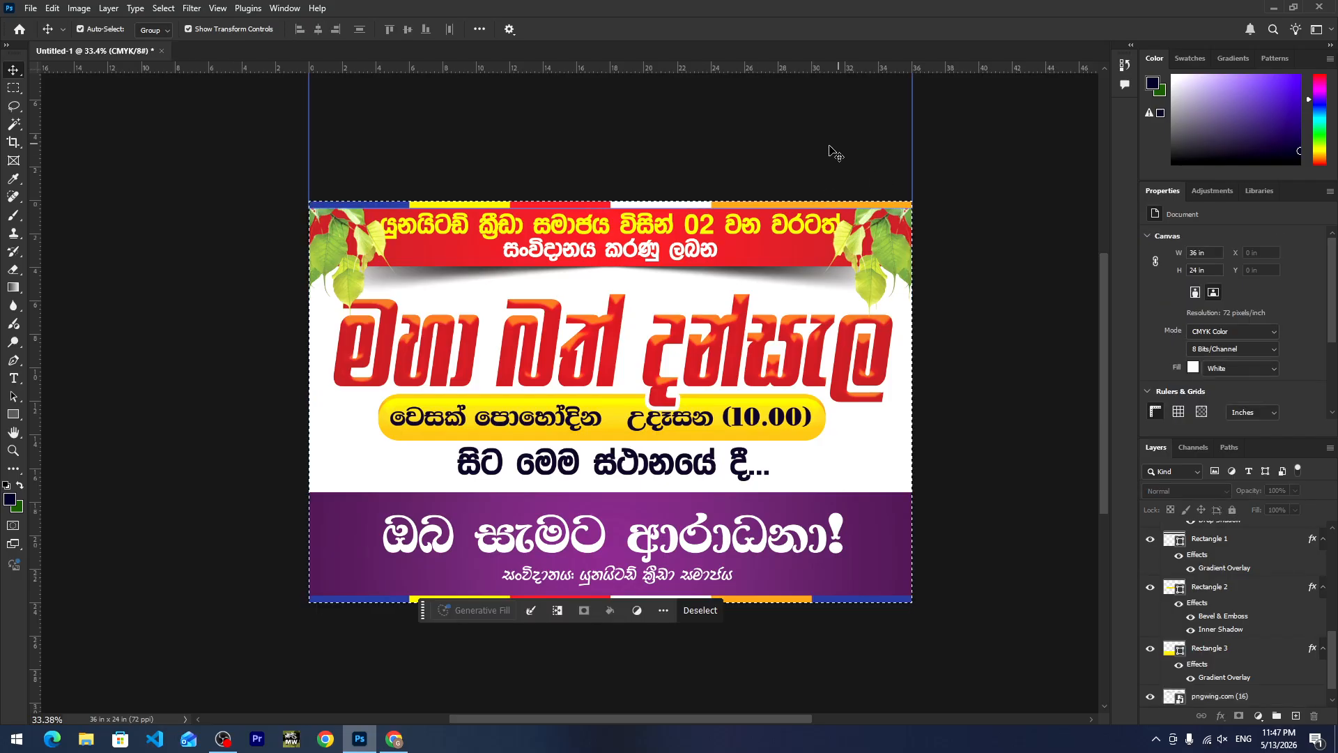
{"action": "key", "text": "ctrl+d"}
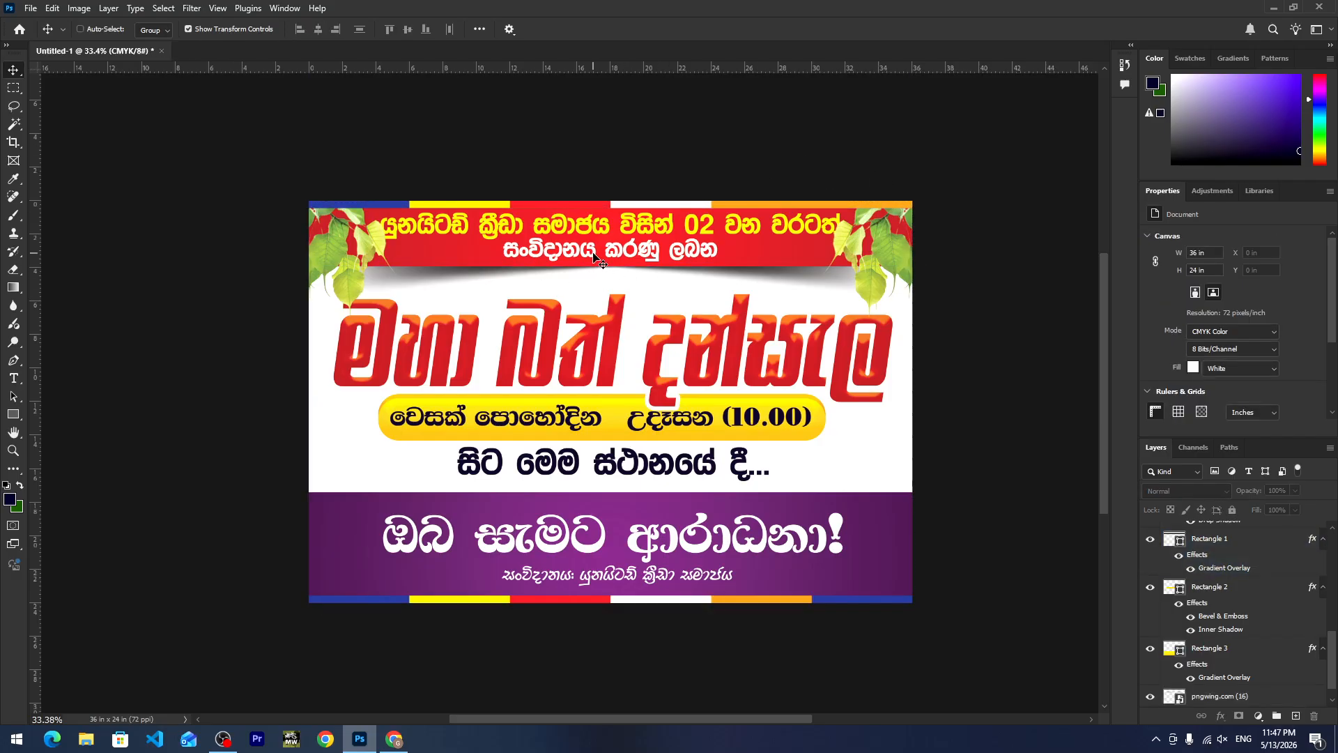
Switch to Chrome and download the "Cupboard Icon, shadow, texture, angle, white" PNG from the related PNGWing images.
{"action": "left_click", "coordinate": [394, 739]}
{"action": "left_click", "coordinate": [16, 44]}
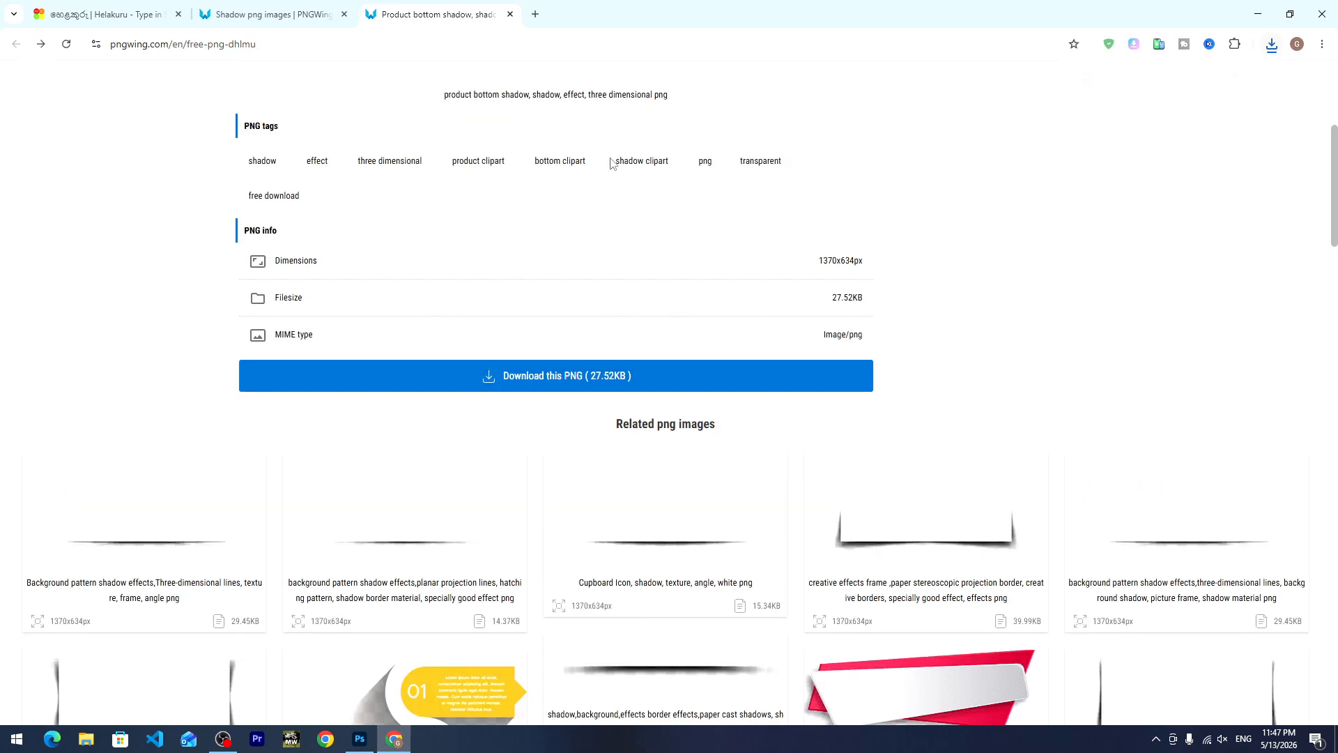
{"action": "scroll", "coordinate": [499, 416], "scroll_direction": "down", "scroll_amount": 2}
{"action": "scroll", "coordinate": [499, 416], "scroll_direction": "down", "scroll_amount": 2}
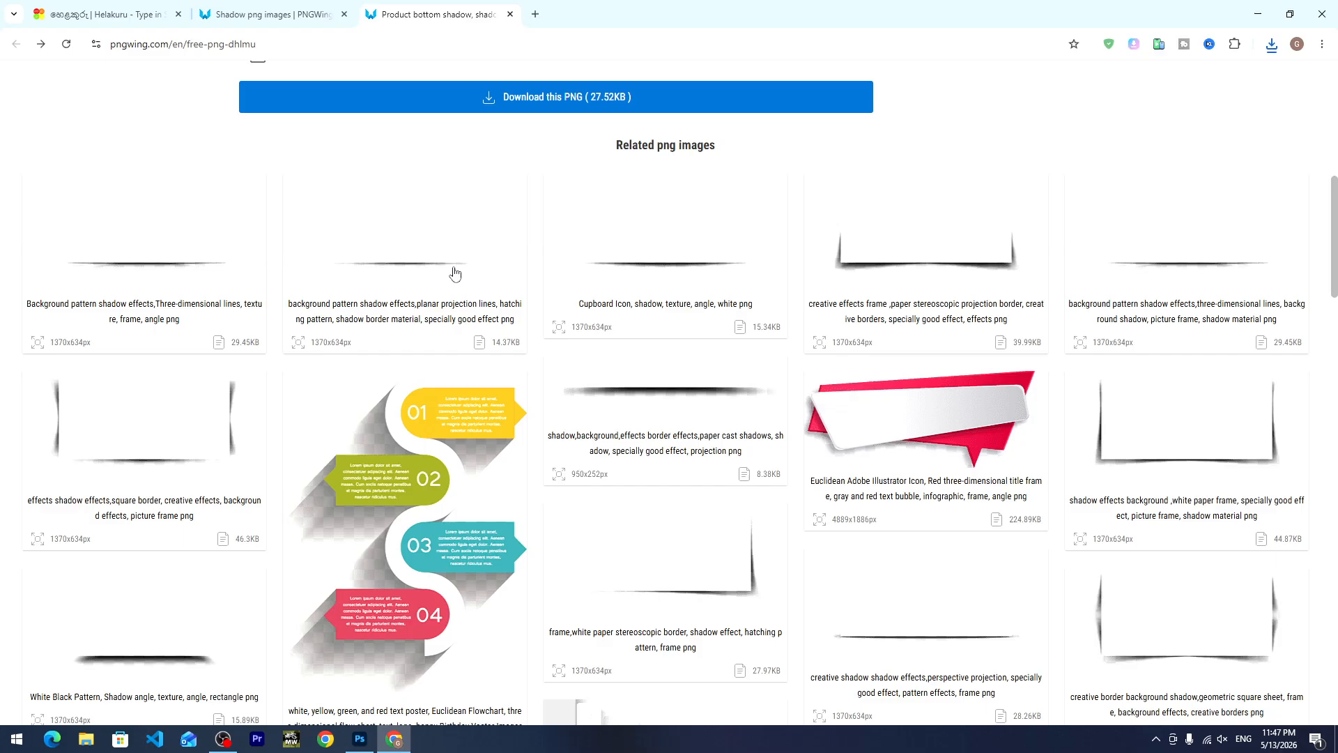
{"action": "left_click", "coordinate": [732, 239]}
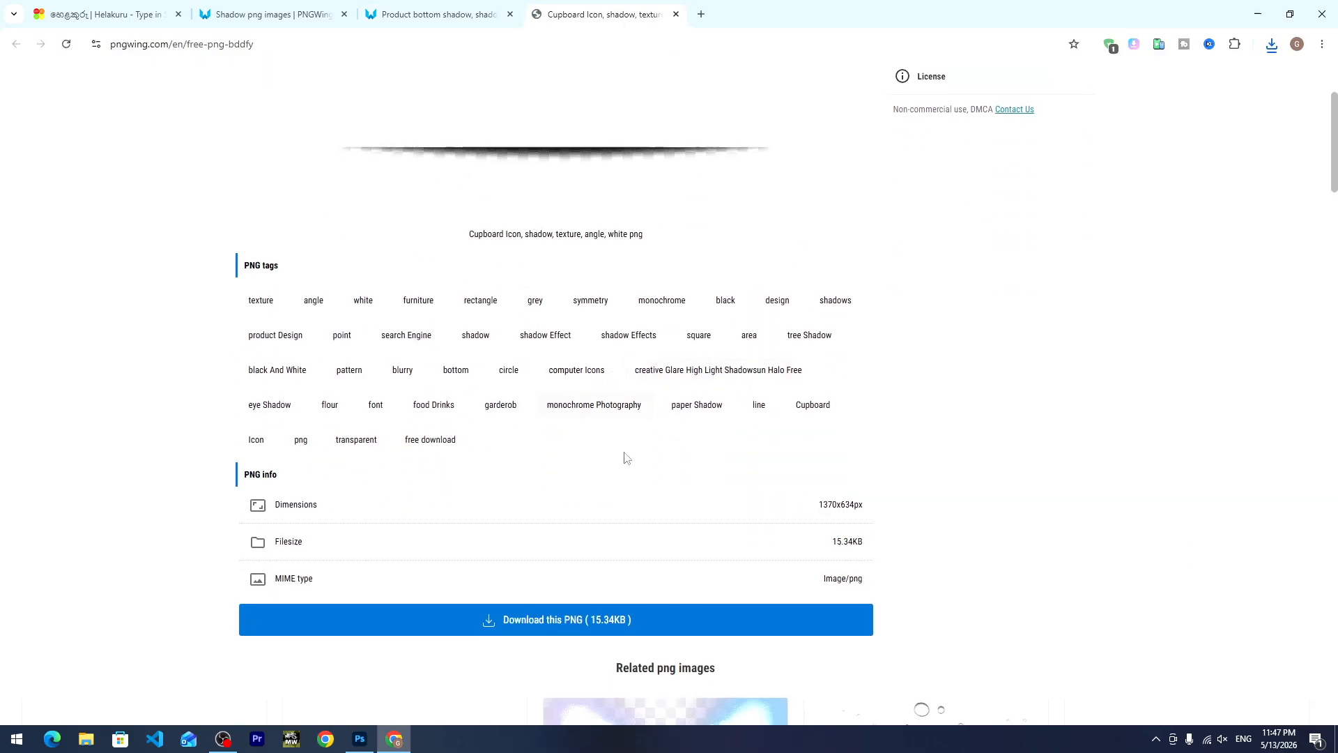
{"action": "left_click", "coordinate": [600, 627]}
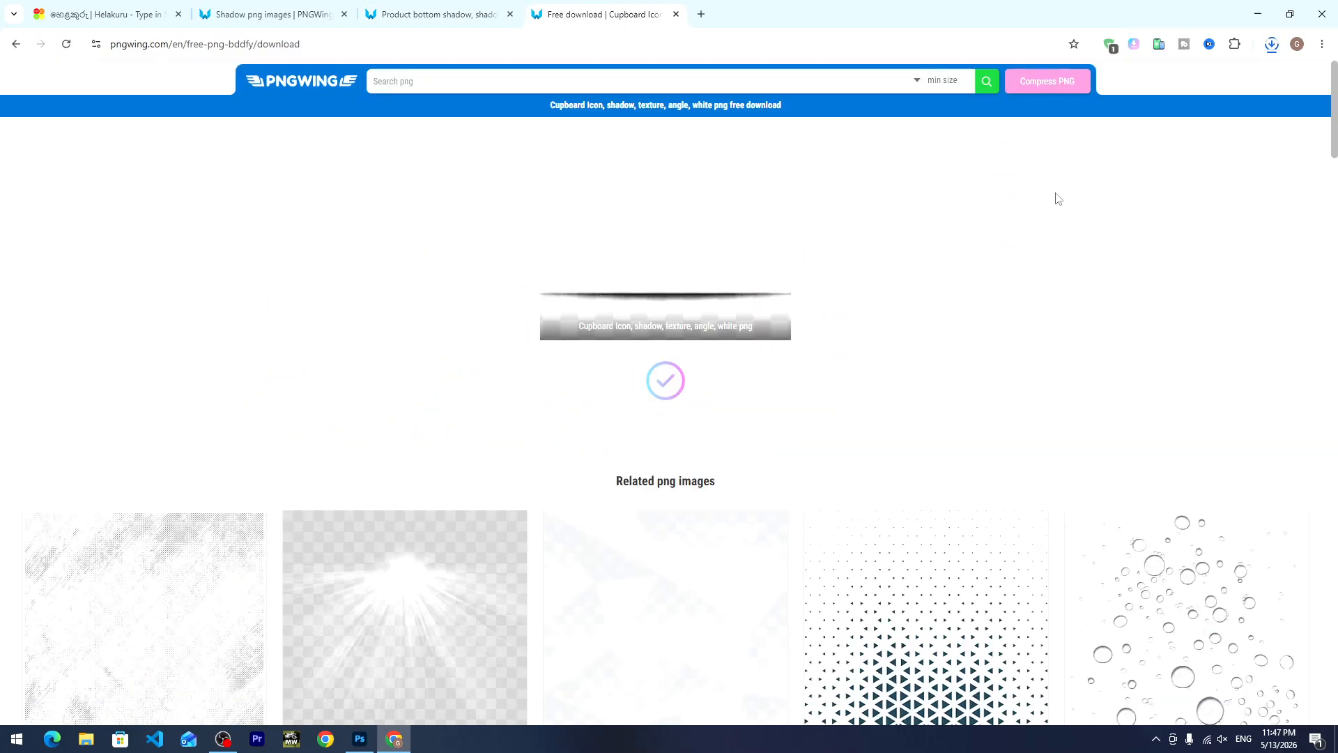
Place the downloaded shadow PNG in the Photoshop banner, stretch its width to about 144.6% and position it beneath the yellow bar.
{"action": "left_click_drag", "start_coordinate": [1147, 78], "coordinate": [613, 462]}
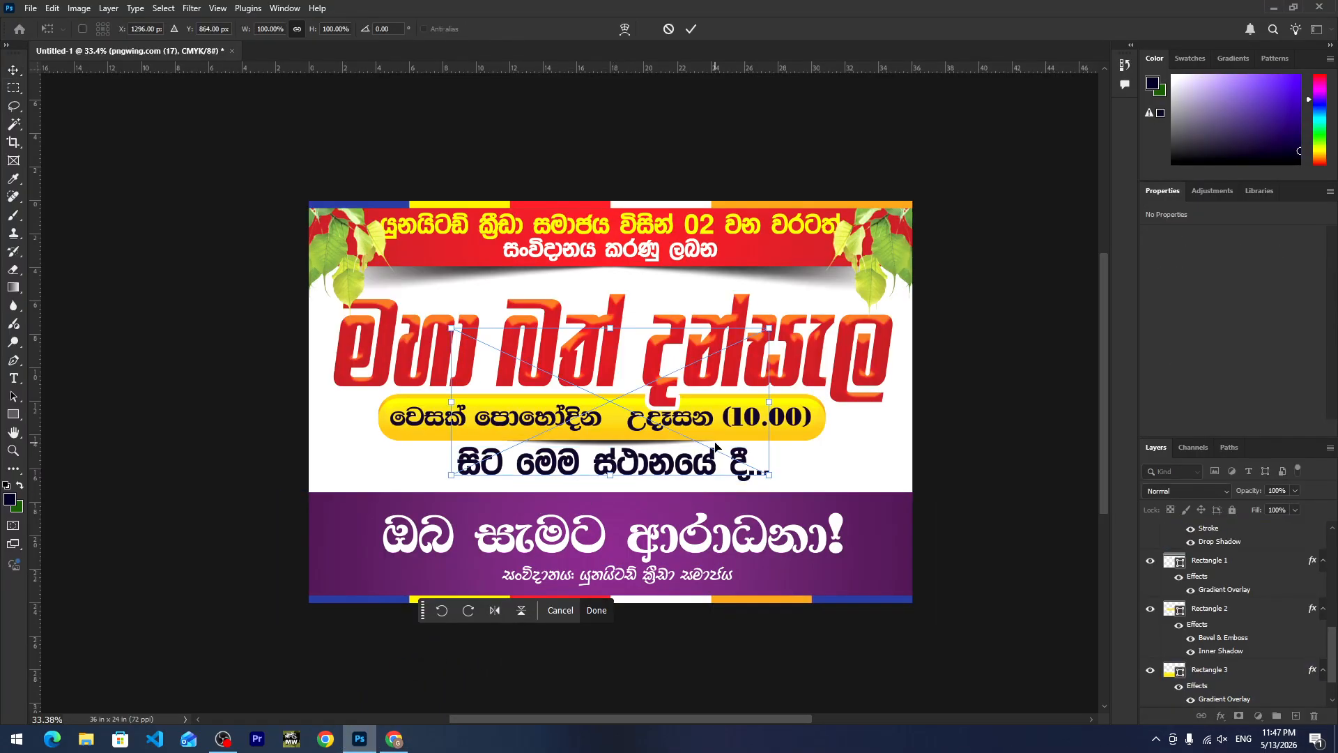
{"action": "left_click_drag", "start_coordinate": [769, 401], "coordinate": [915, 391]}
{"action": "left_click_drag", "start_coordinate": [719, 443], "coordinate": [634, 442]}
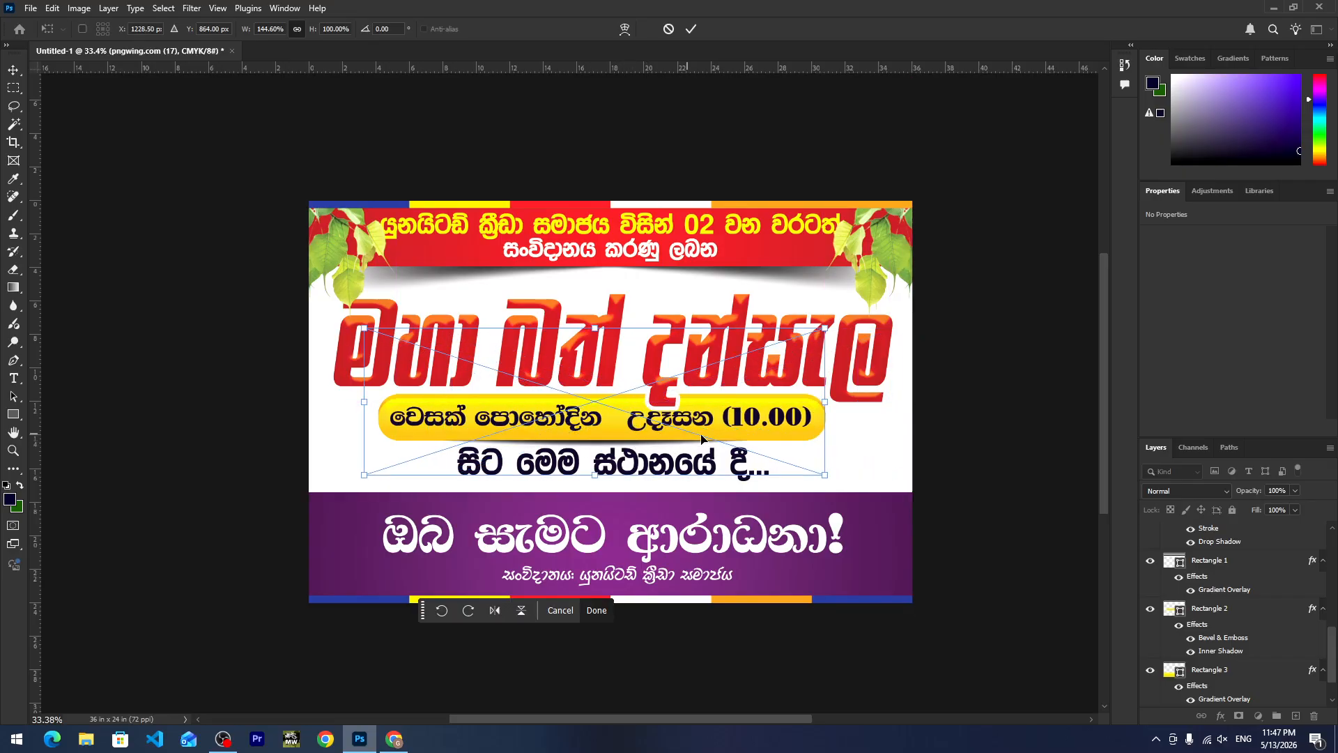
{"action": "key", "text": "Return"}
Move the text line "සිට මෙම ස්ථානයේ දී..." slightly down and centre it horizontally on the canvas.
{"action": "left_click", "coordinate": [613, 452]}
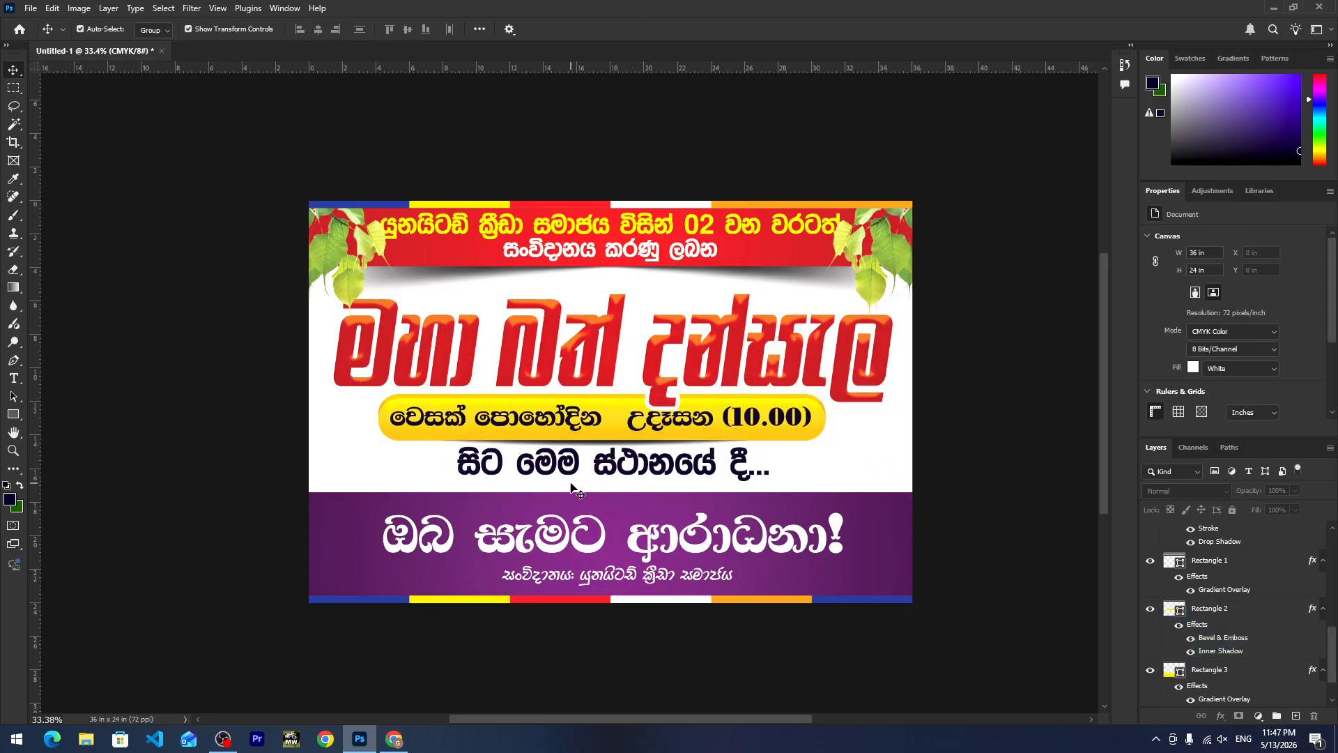
{"action": "key", "text": "shift+Down"}
{"action": "key", "text": "shift+Down"}
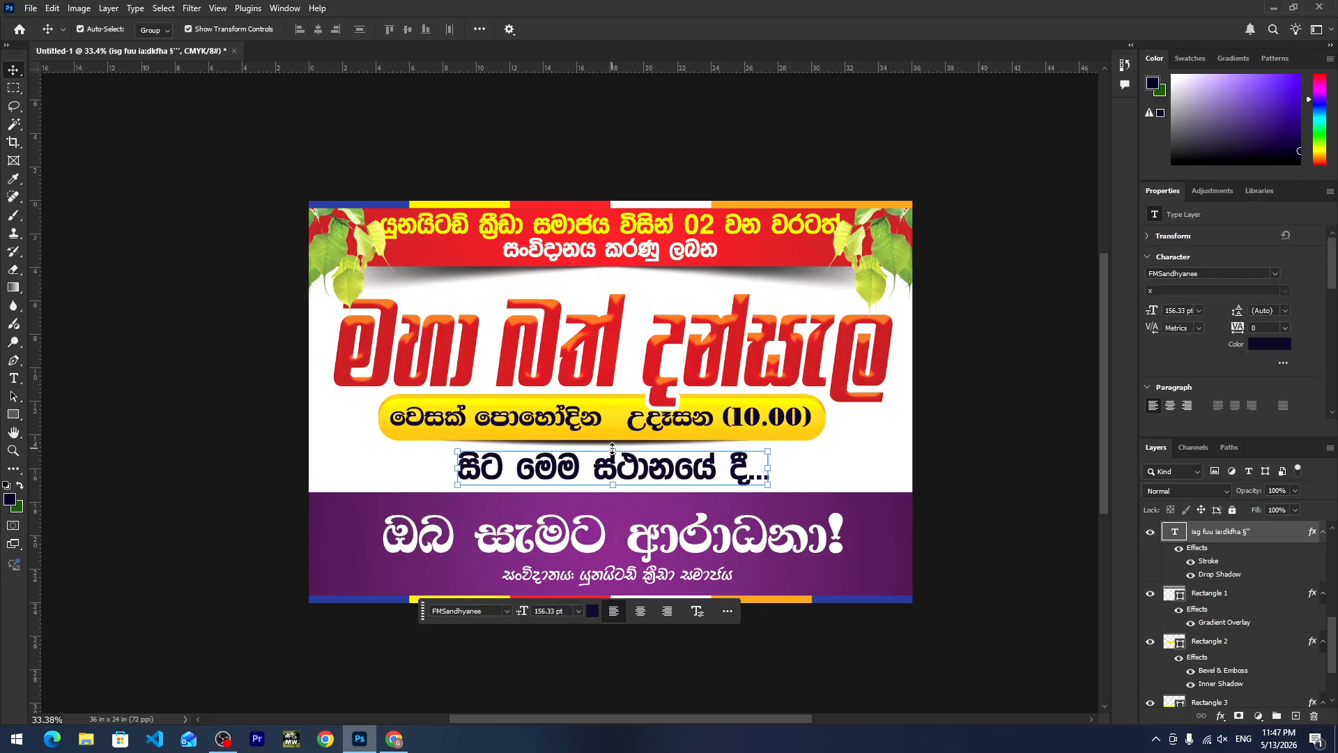
{"action": "key", "text": "ctrl+a"}
{"action": "left_click", "coordinate": [318, 30]}
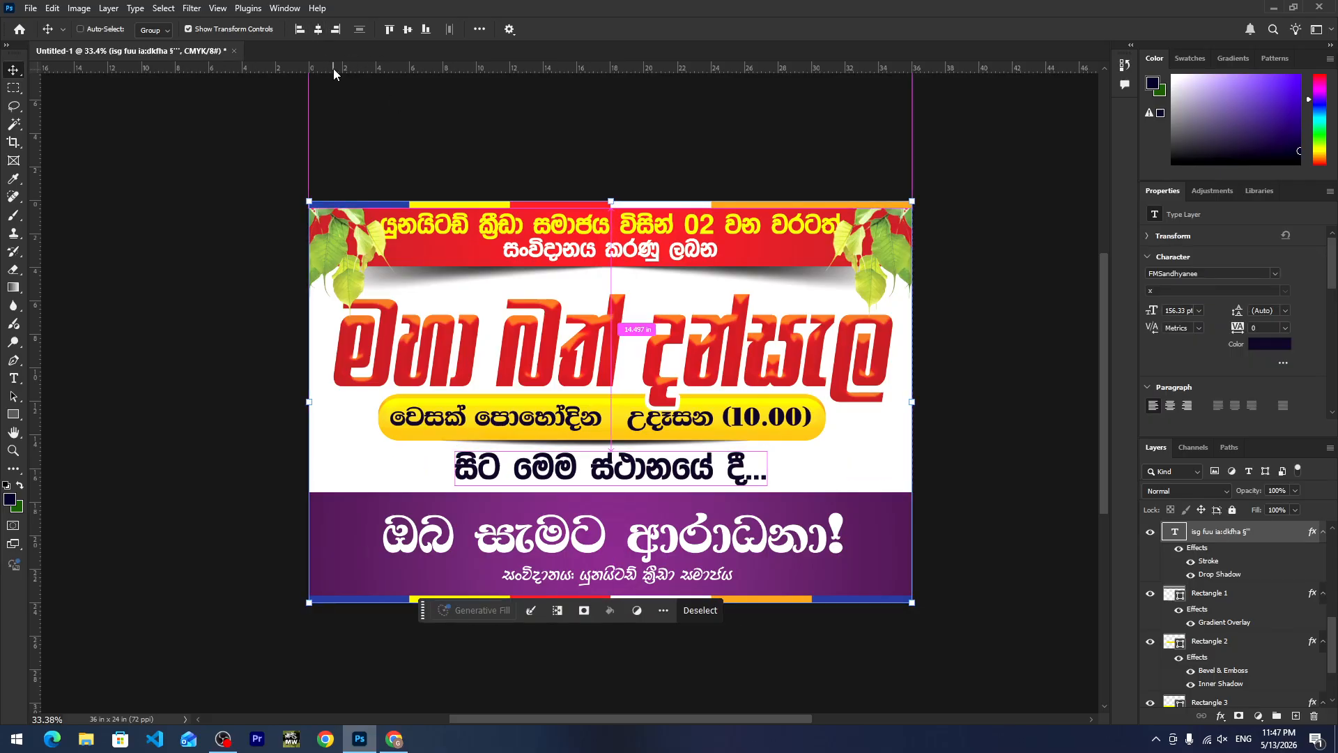
{"action": "key", "text": "ctrl+d"}
{"action": "right_click", "coordinate": [965, 408]}
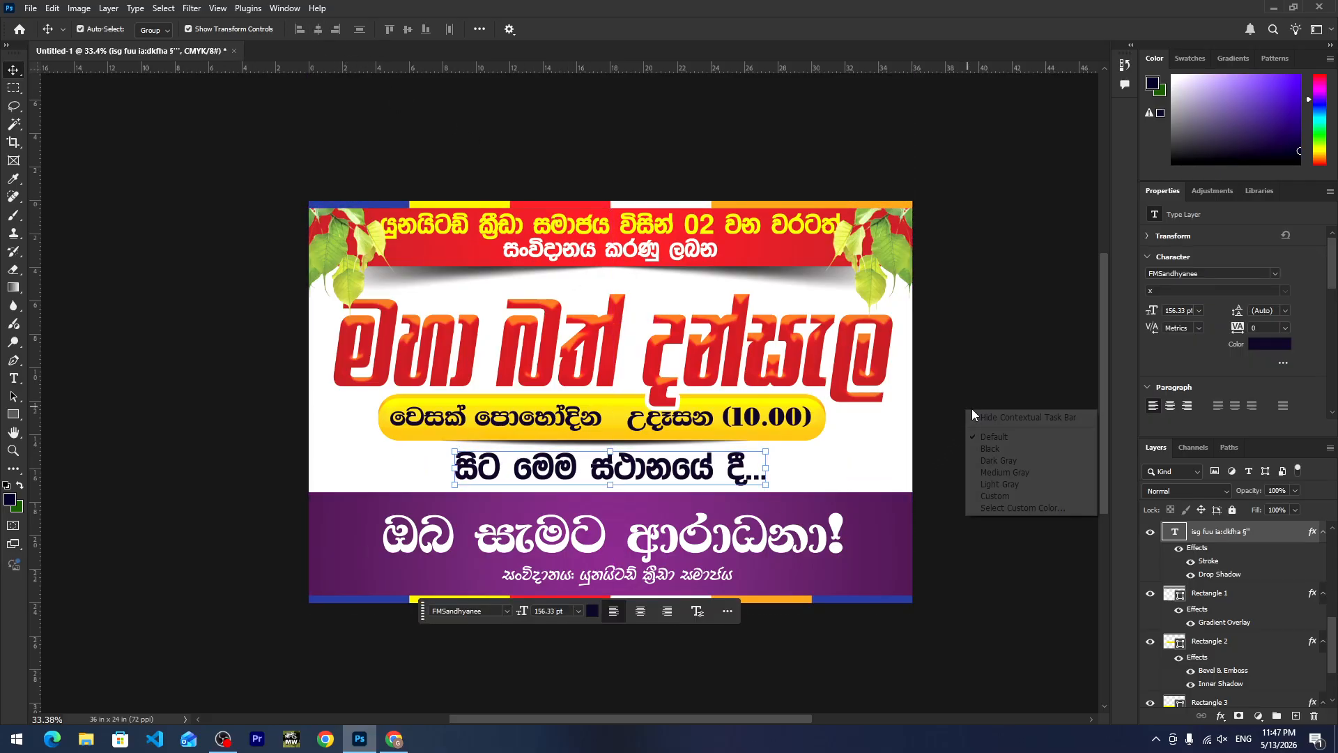
{"action": "left_click", "coordinate": [994, 263]}
Remove the parentheses around 10.00 in the yellow bar's date and time text.
{"action": "double_click", "coordinate": [792, 416]}
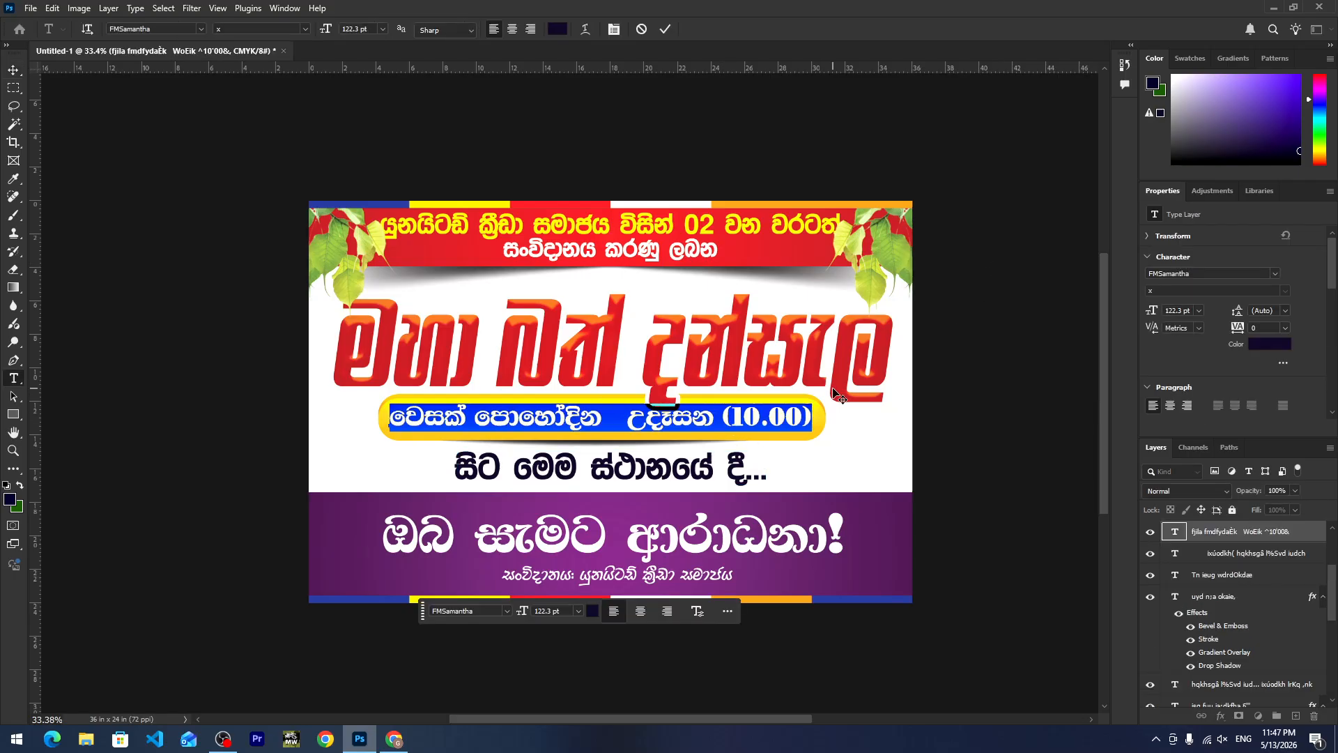
{"action": "left_click", "coordinate": [810, 417]}
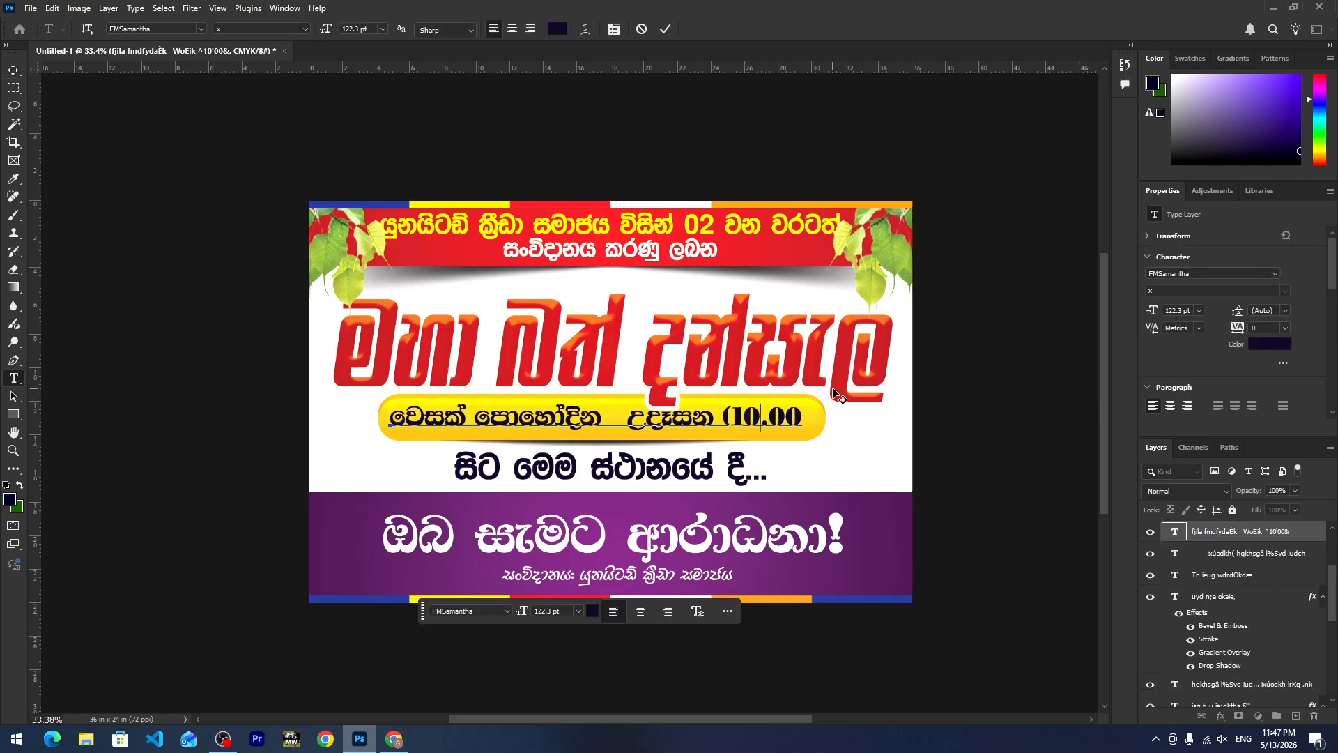
{"action": "key", "text": "Delete"}
{"action": "key", "text": "Right"}
{"action": "key", "text": "Right"}
{"action": "key", "text": "Right"}
{"action": "key", "text": "Right"}
{"action": "key", "text": "Right"}
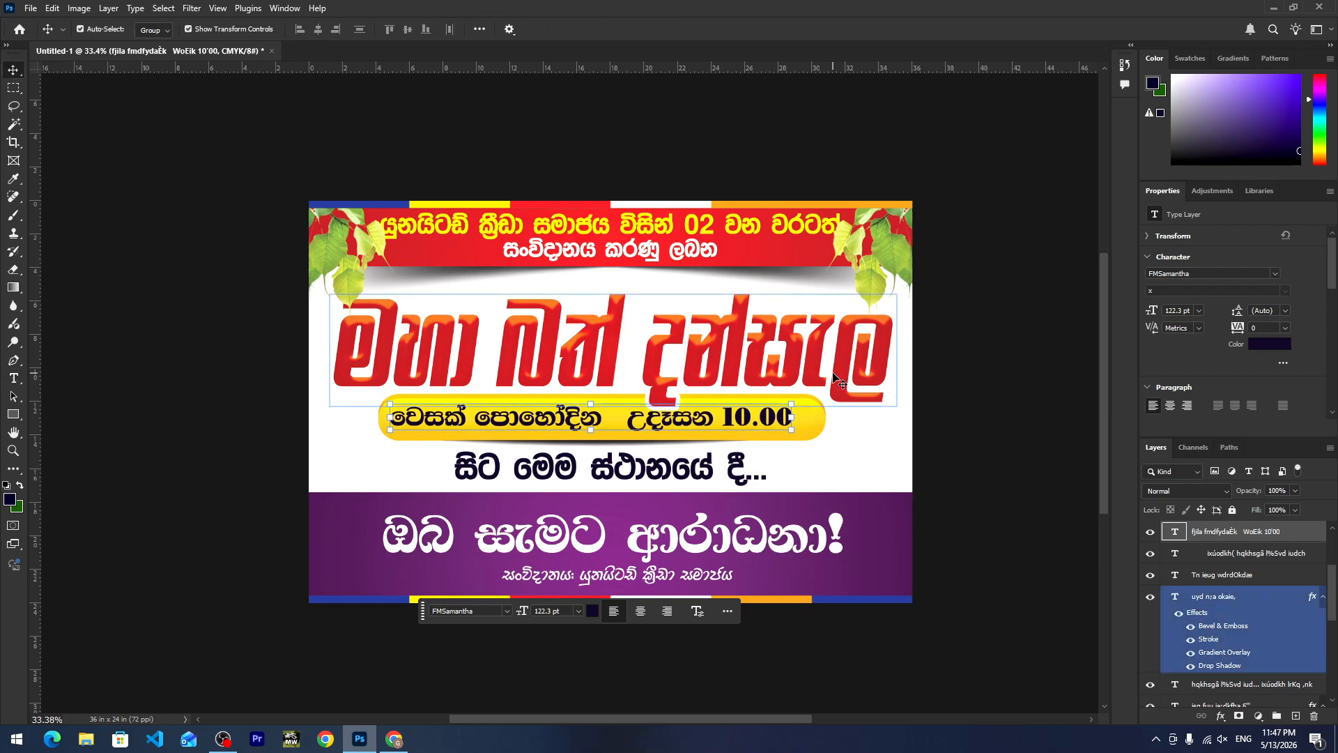
{"action": "left_click", "coordinate": [974, 321]}
Duplicate the heading band's shadow onto the upper edge of the purple band, at X 2 in and Y 16.56 in.
{"action": "left_click", "coordinate": [317, 544]}
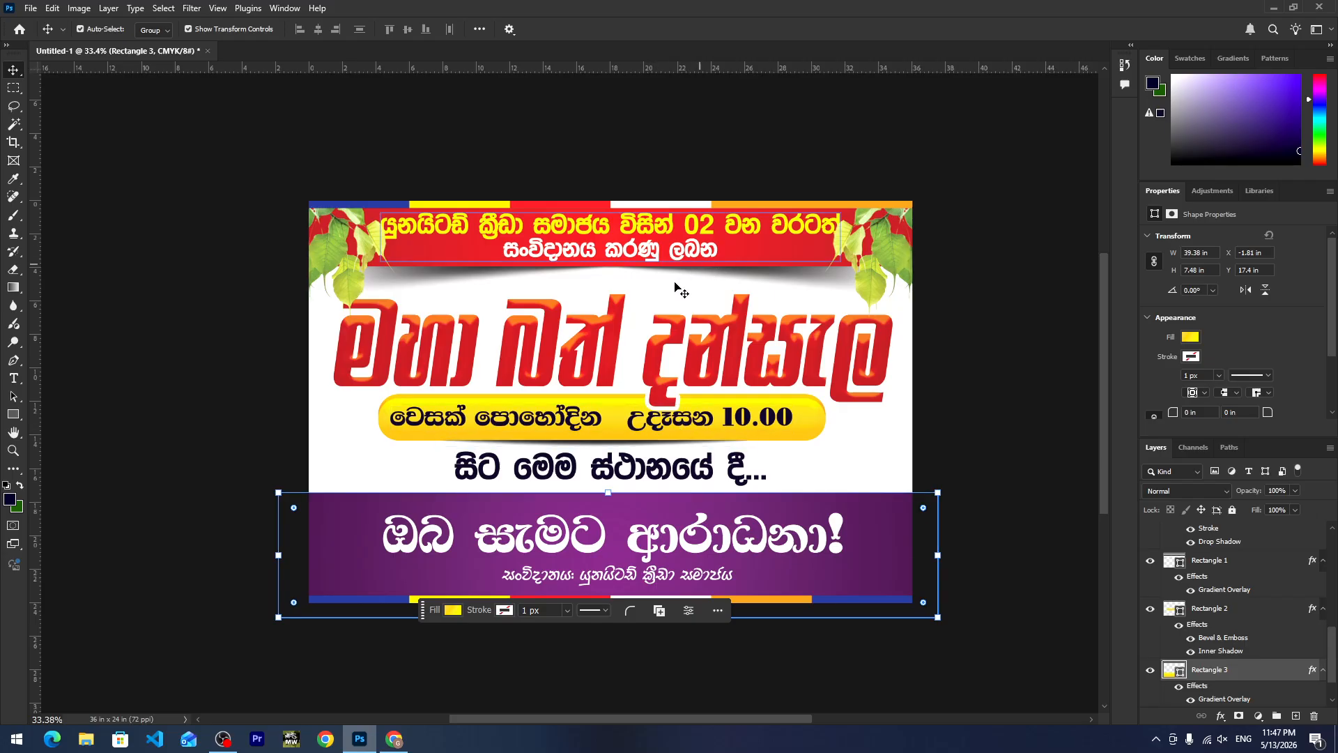
{"action": "left_click", "coordinate": [754, 282]}
{"action": "left_click_drag", "start_coordinate": [757, 285], "coordinate": [800, 509]}
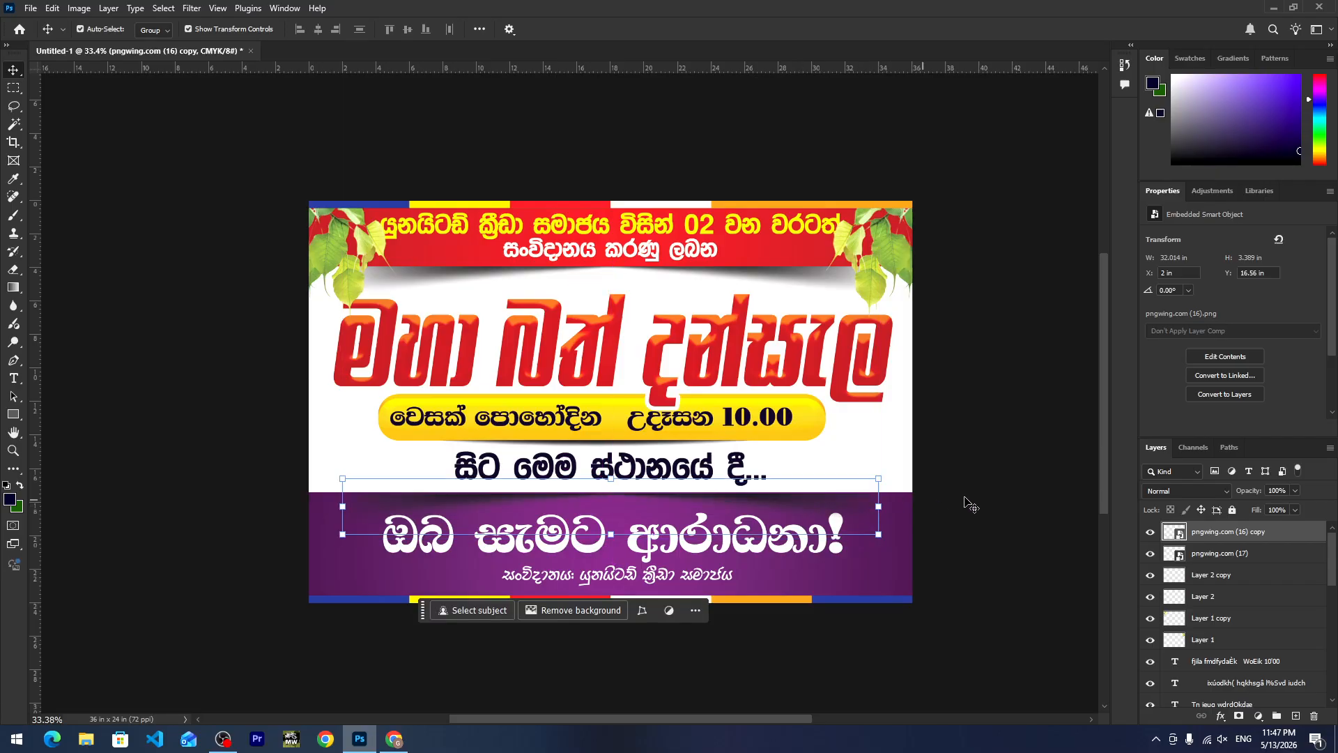
{"action": "left_click", "coordinate": [979, 505]}
{"action": "left_click", "coordinate": [756, 638]}
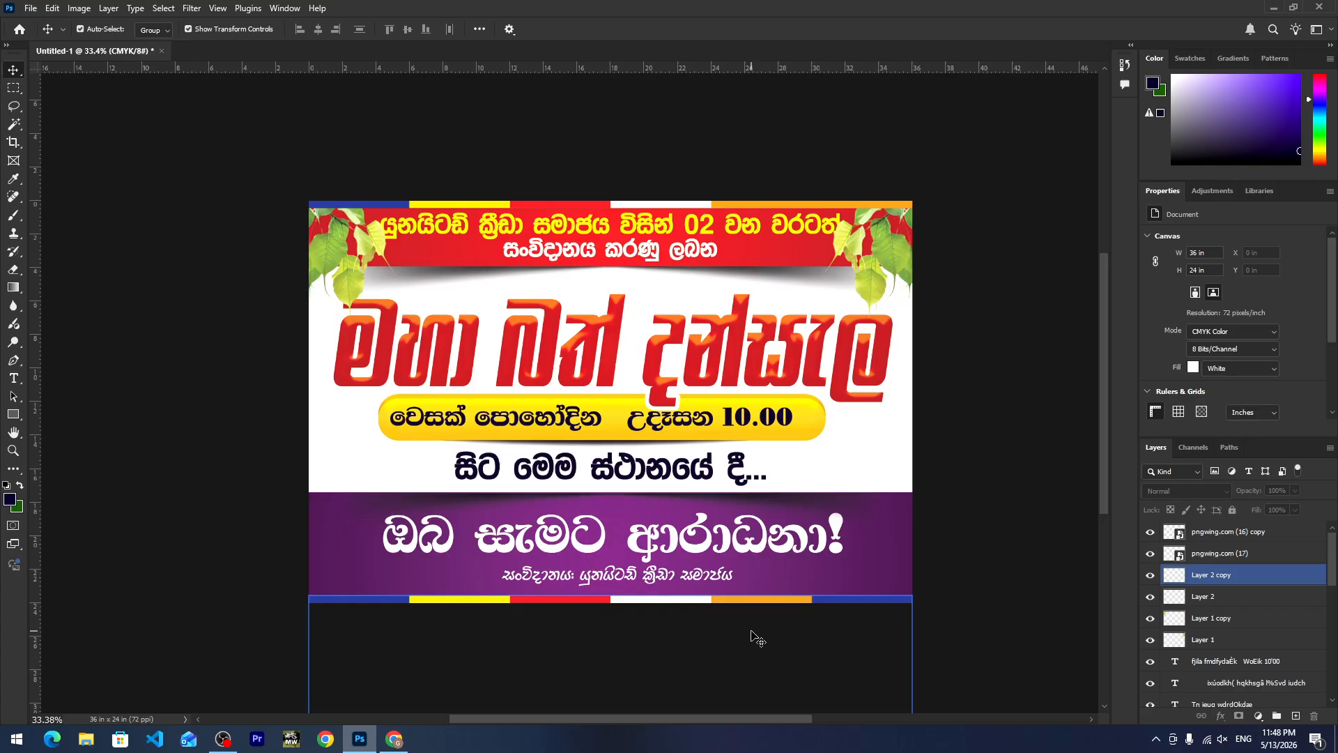
{"action": "left_click", "coordinate": [665, 581]}
{"action": "left_click", "coordinate": [992, 348]}
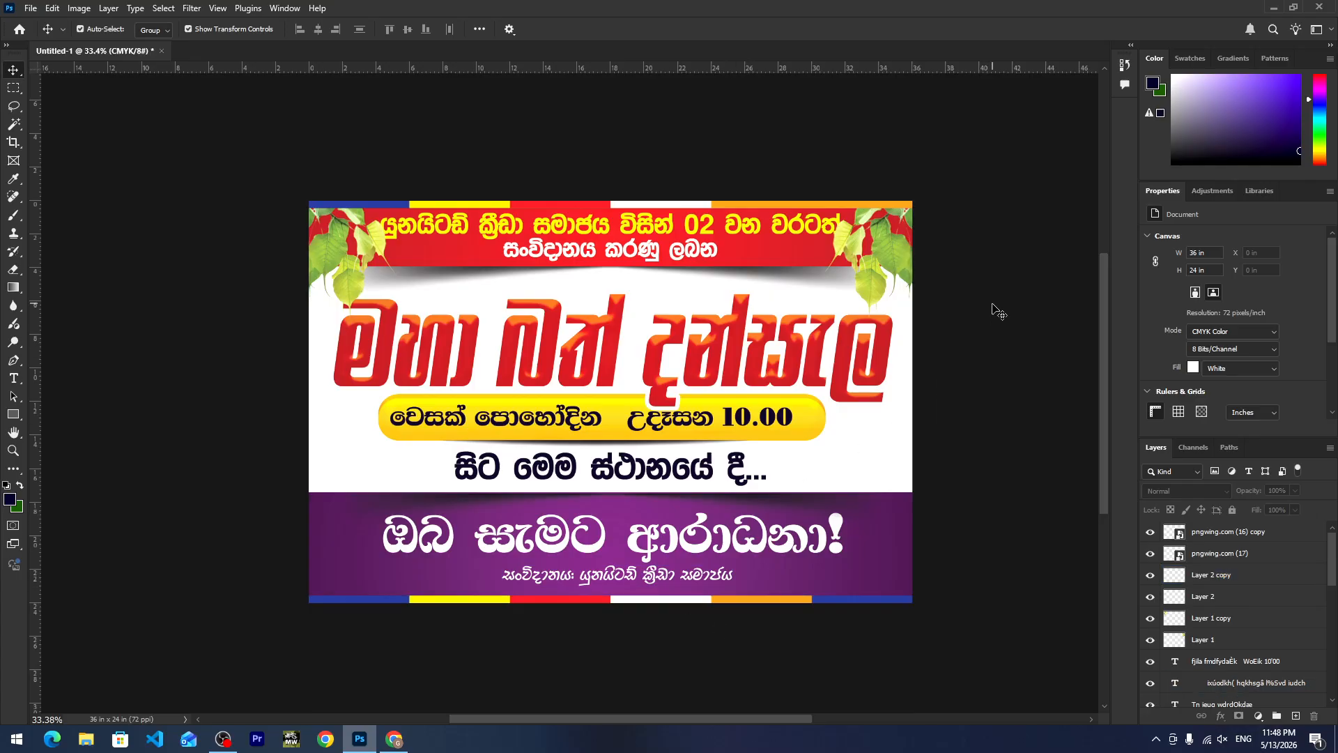
Switch to Chrome, search PNGWing for "rice plate" and browse the resulting images.
{"action": "key", "text": "alt+Tab"}
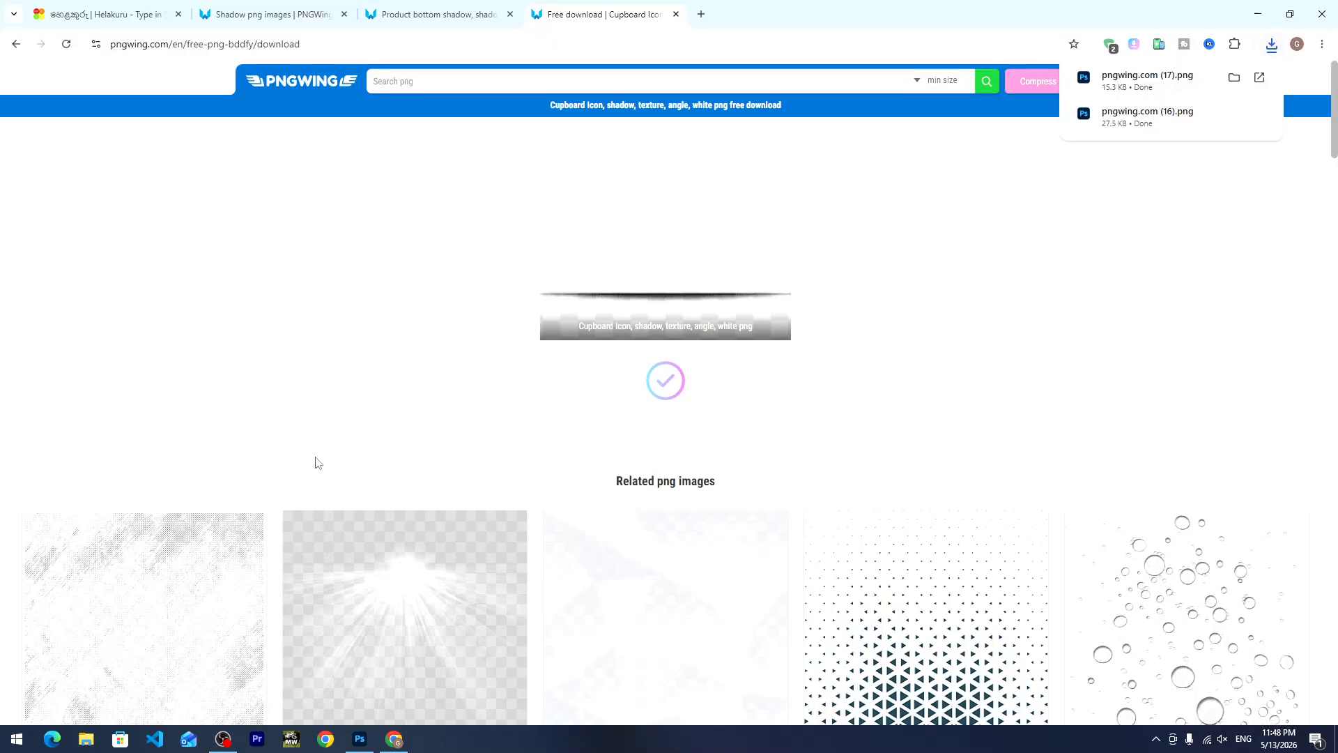
{"action": "left_click", "coordinate": [572, 72]}
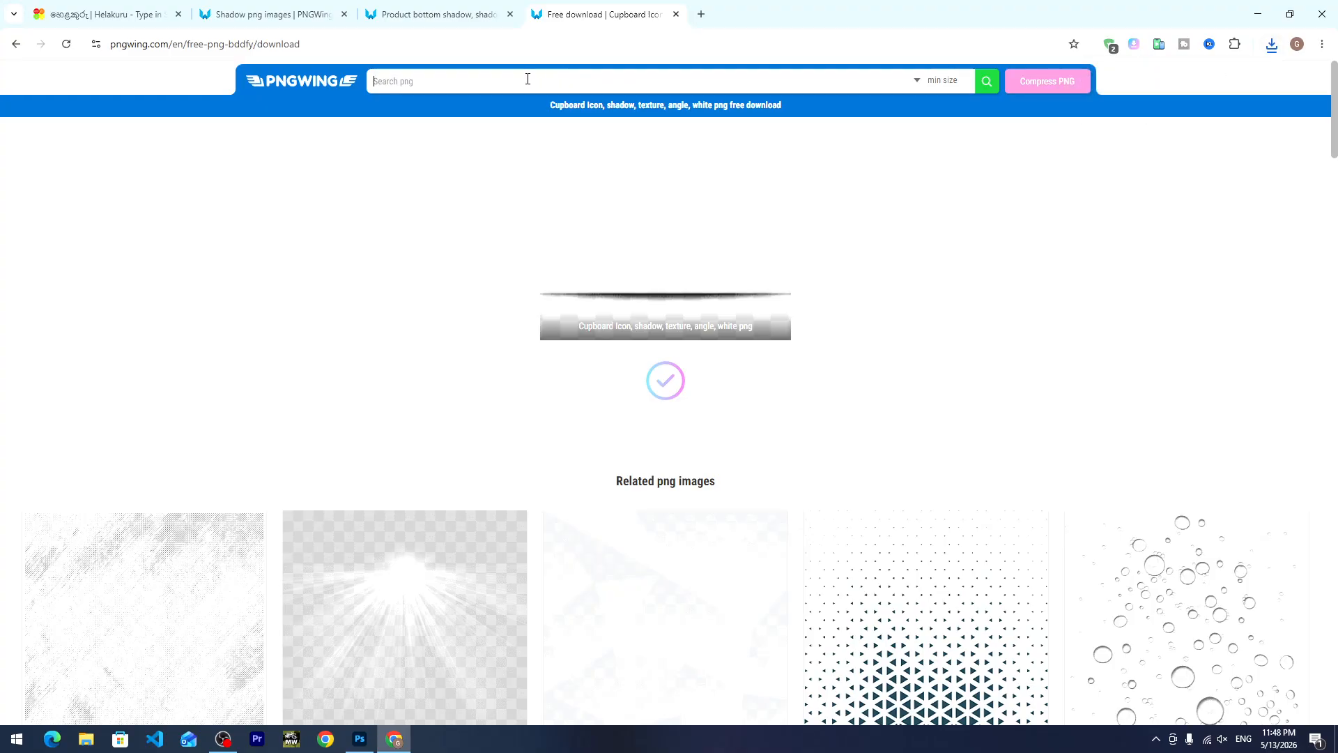
{"action": "type", "text": "rice p"}
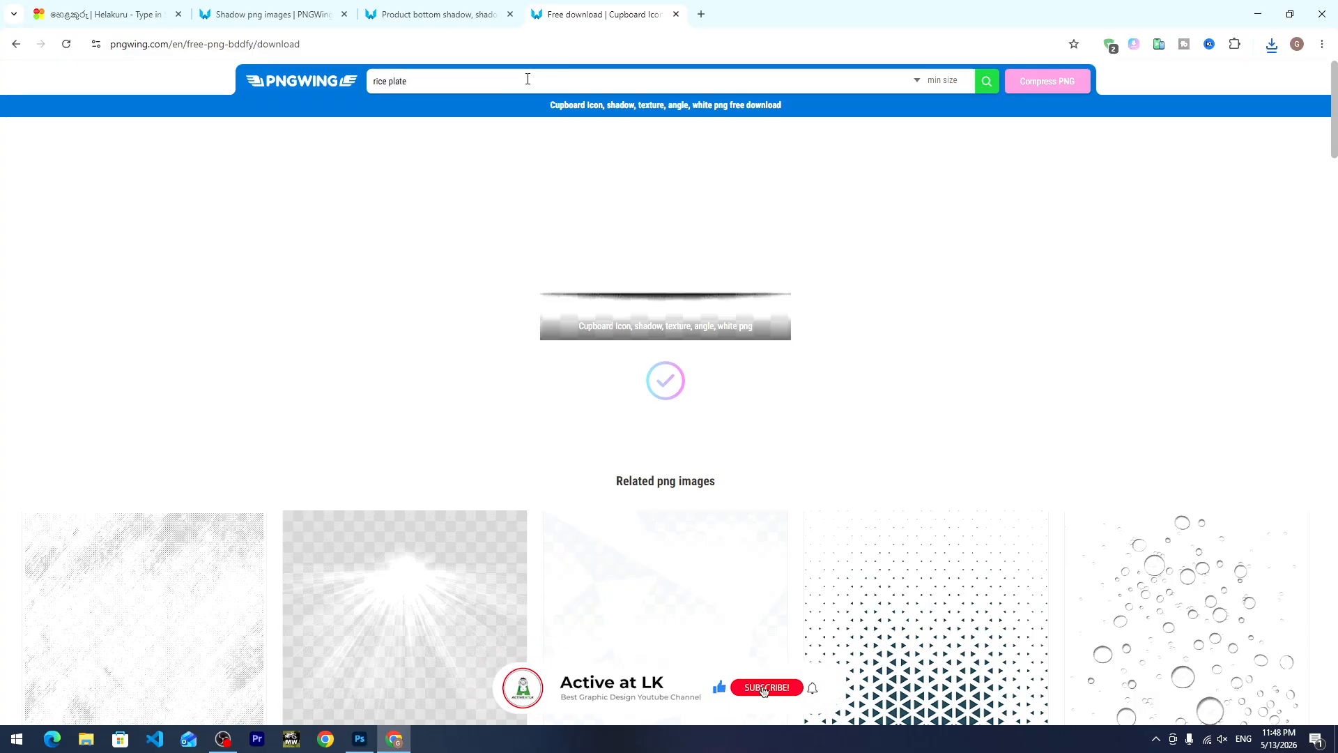
{"action": "type", "text": "late"}
{"action": "key", "text": "Return"}
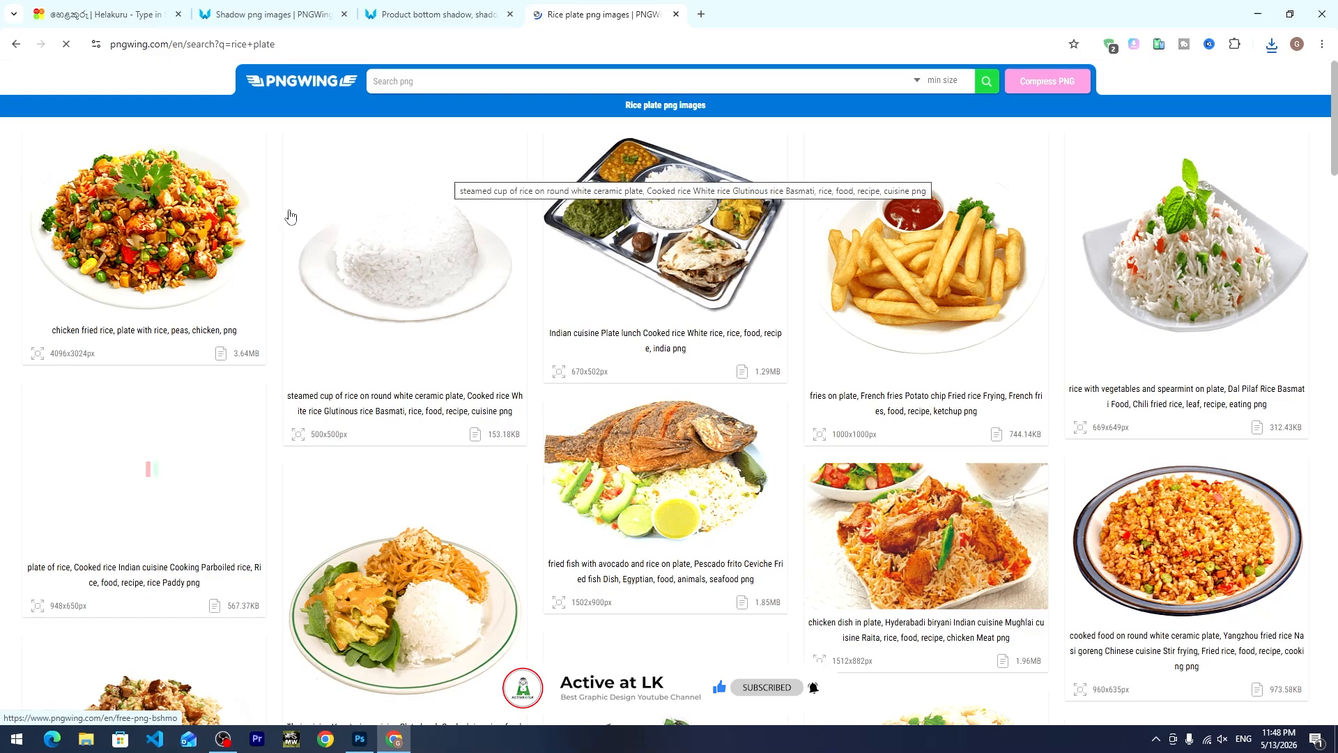
{"action": "scroll", "coordinate": [291, 215], "scroll_direction": "down", "scroll_amount": 10}
{"action": "scroll", "coordinate": [442, 134], "scroll_direction": "up", "scroll_amount": 9}
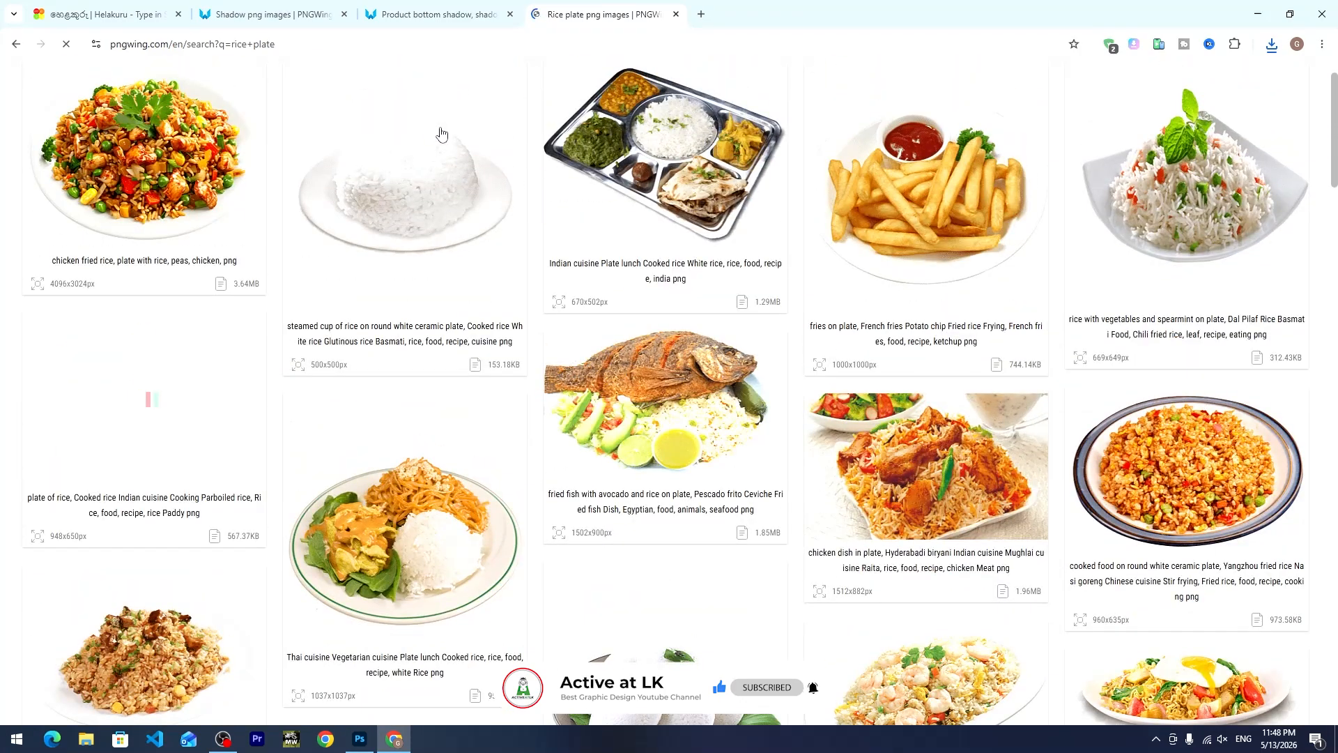
{"action": "scroll", "coordinate": [442, 134], "scroll_direction": "up", "scroll_amount": 2}
Search Google for "rice and curry" and show the image results.
{"action": "left_click", "coordinate": [414, 44]}
{"action": "key", "text": "BackSpace"}
{"action": "type", "text": "rice"}
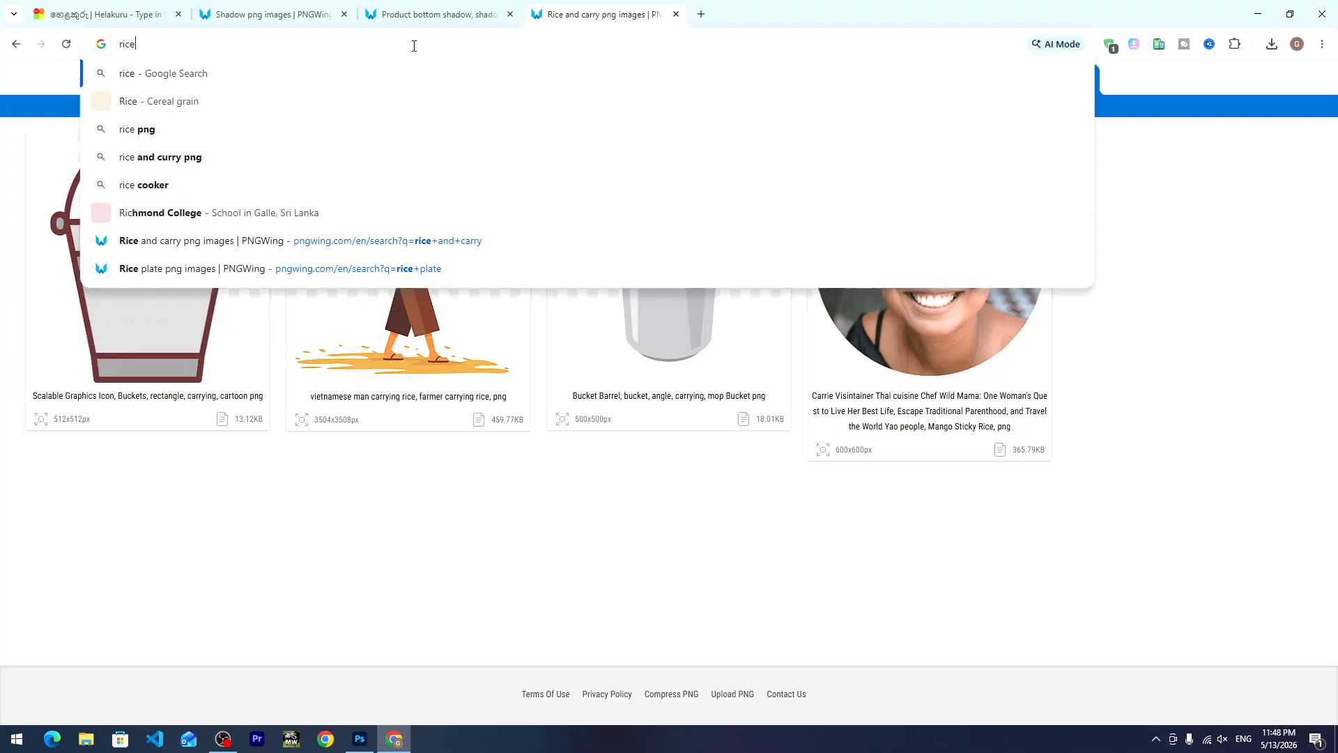
{"action": "type", "text": " and curry"}
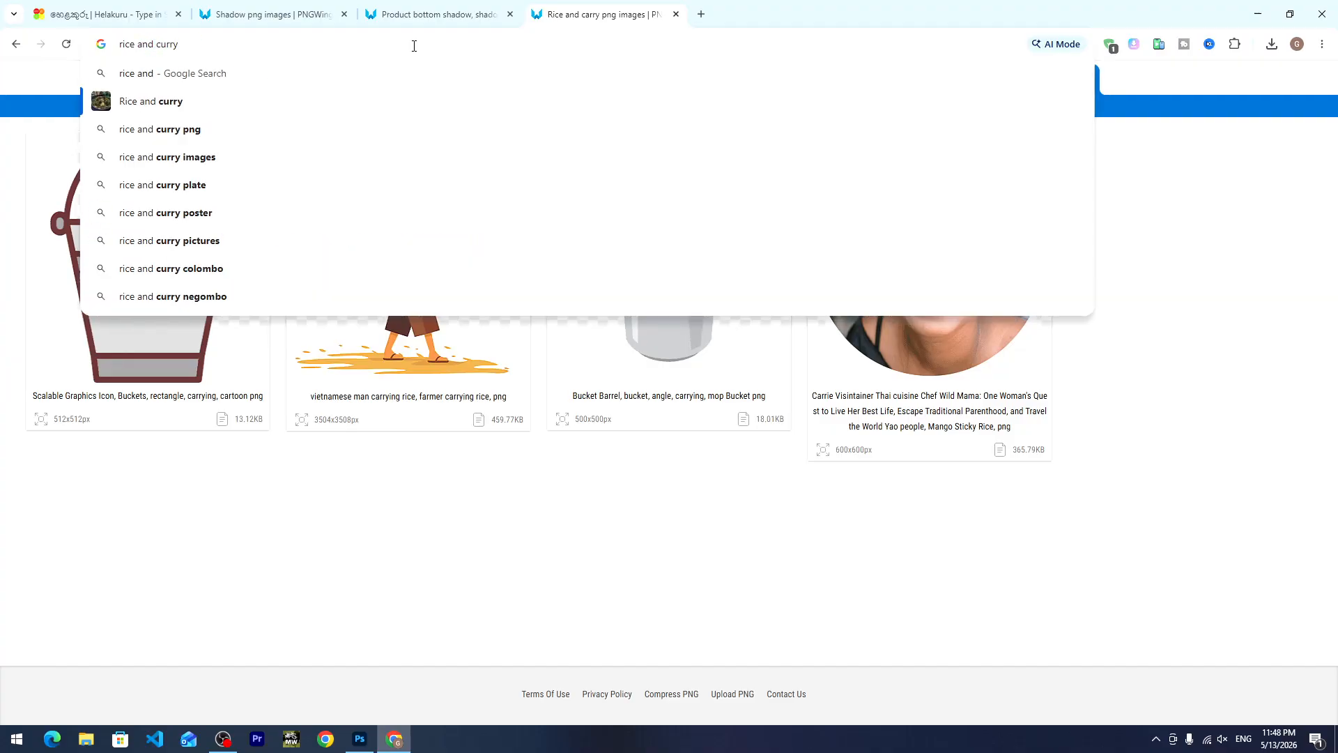
{"action": "key", "text": "Return"}
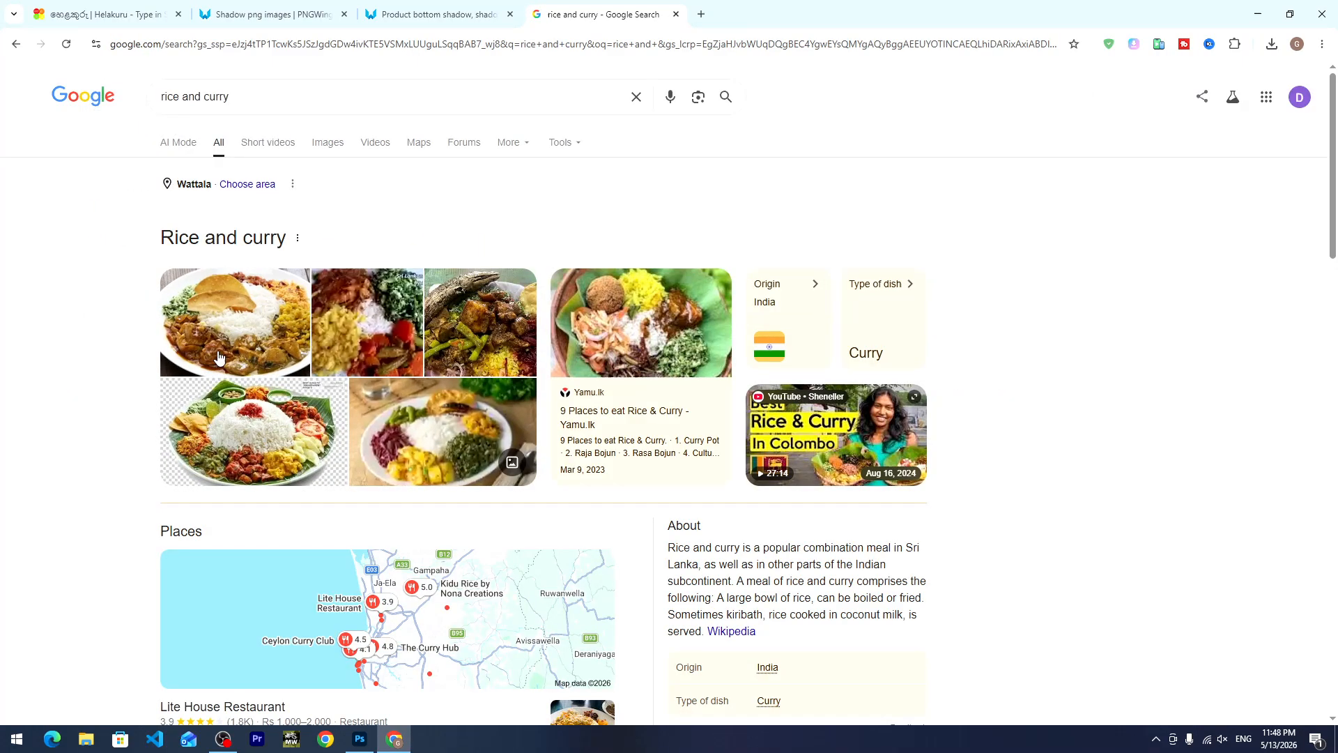
{"action": "left_click", "coordinate": [329, 144]}
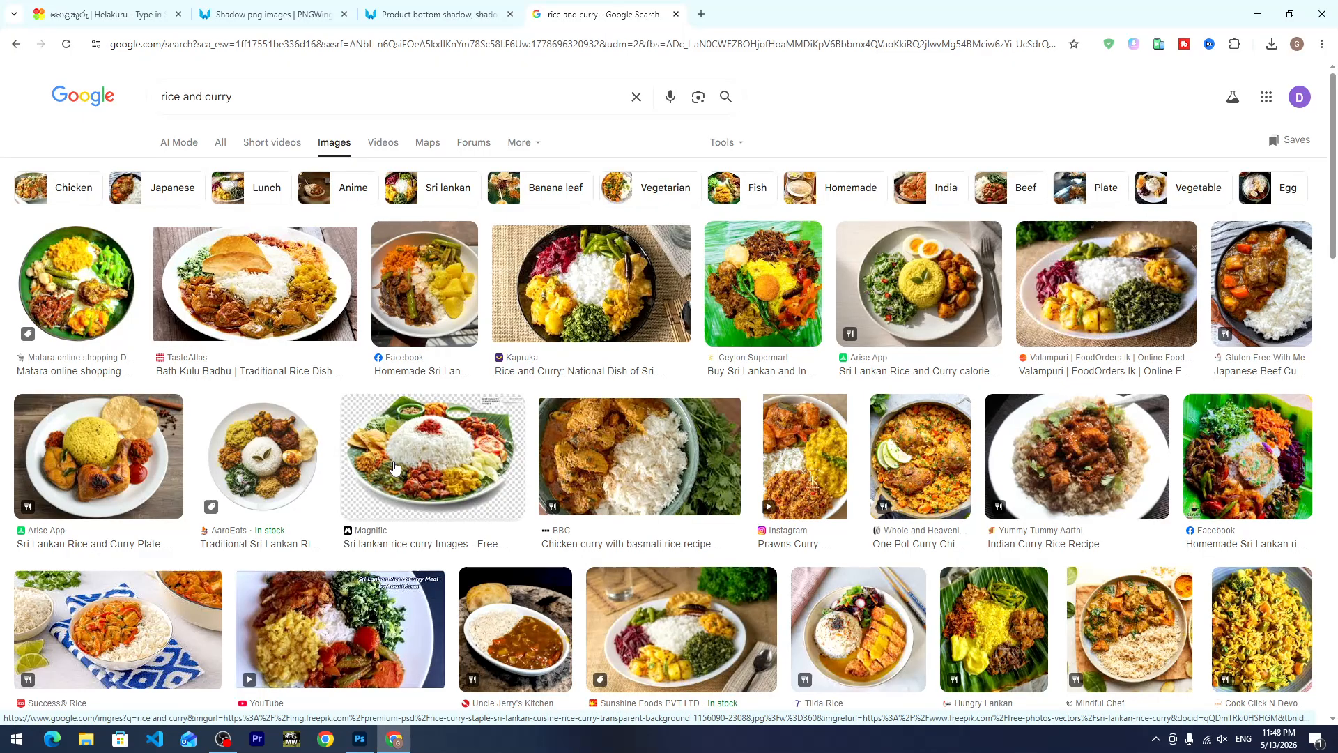
Browse the rice and curry images and open the TasteAtlas "Bath Kulu Badhu" picture in the preview.
{"action": "scroll", "coordinate": [394, 464], "scroll_direction": "down", "scroll_amount": 5}
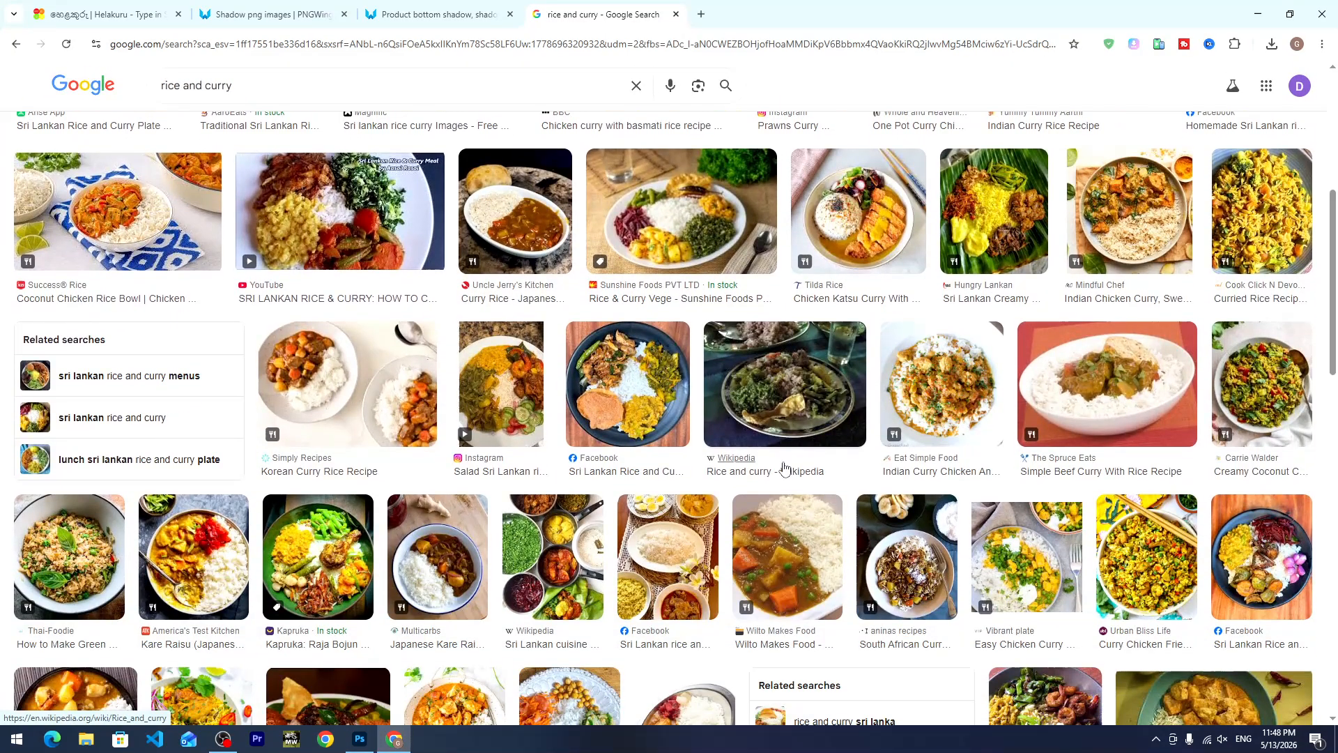
{"action": "scroll", "coordinate": [785, 469], "scroll_direction": "up", "scroll_amount": 6}
{"action": "left_click", "coordinate": [293, 260]}
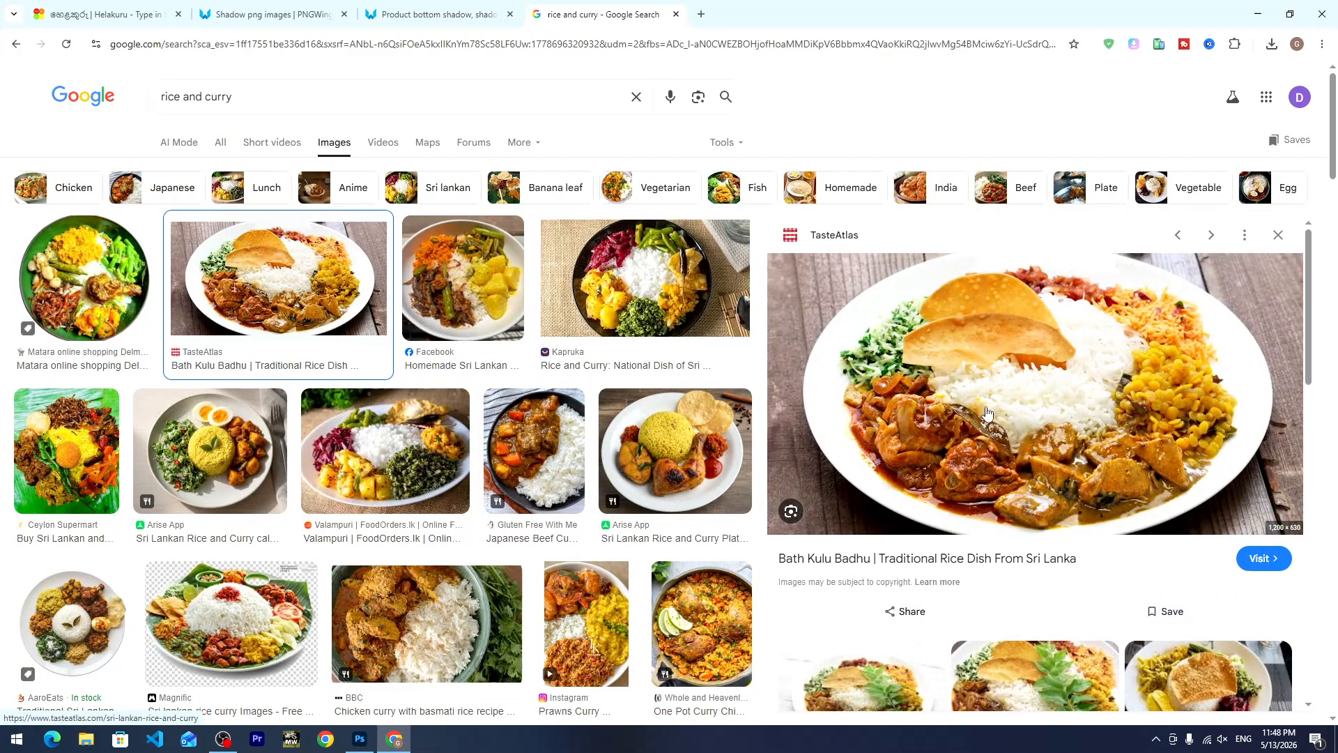
Preview the related Dreamstime rice and curry photo and look through its similar images.
{"action": "right_click", "coordinate": [1000, 382]}
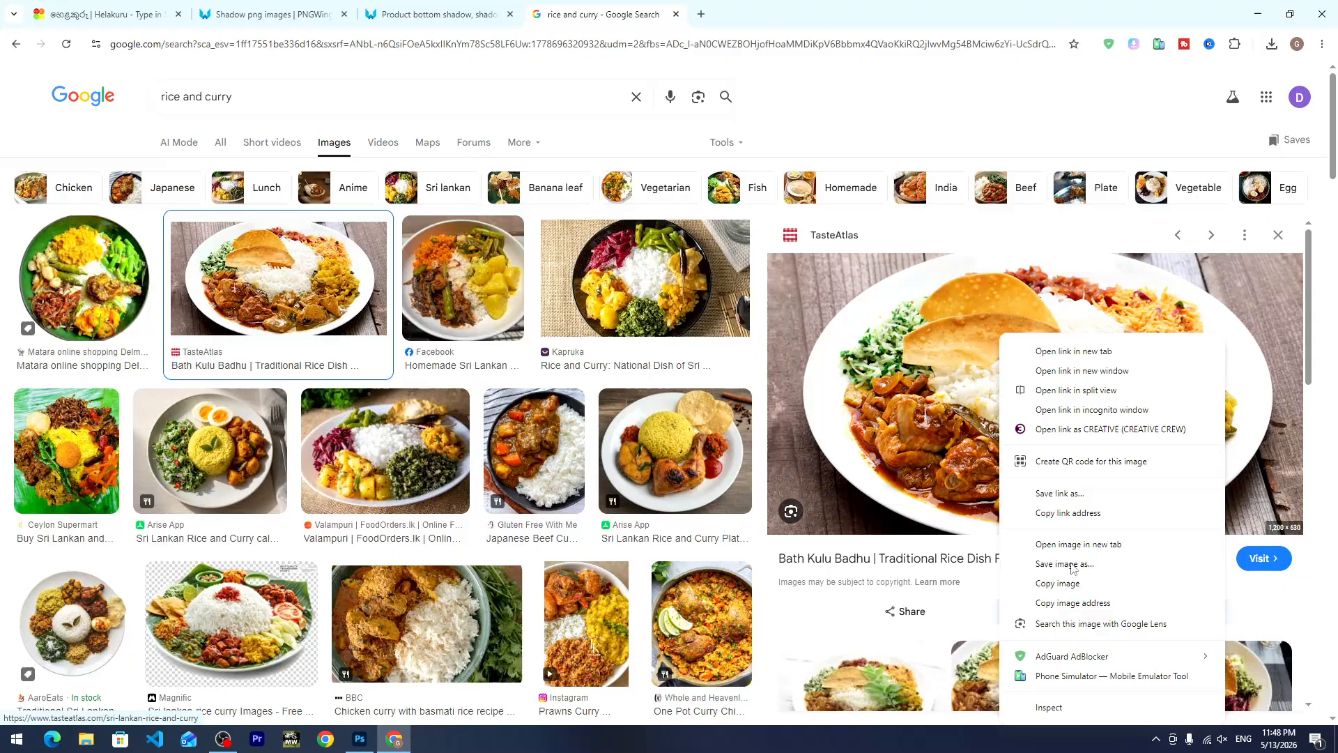
{"action": "left_click", "coordinate": [740, 636]}
{"action": "scroll", "coordinate": [740, 636], "scroll_direction": "down", "scroll_amount": 2}
{"action": "left_click", "coordinate": [829, 613]}
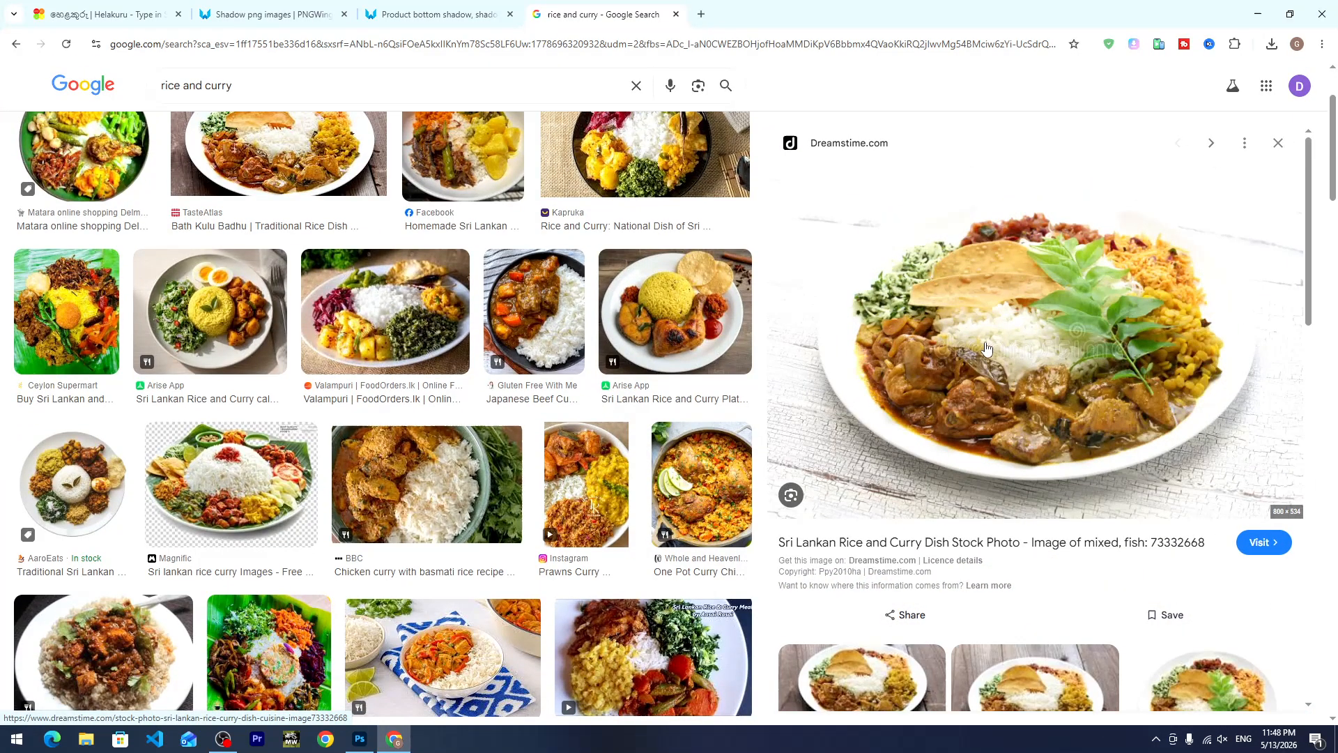
{"action": "scroll", "coordinate": [989, 345], "scroll_direction": "down", "scroll_amount": 3}
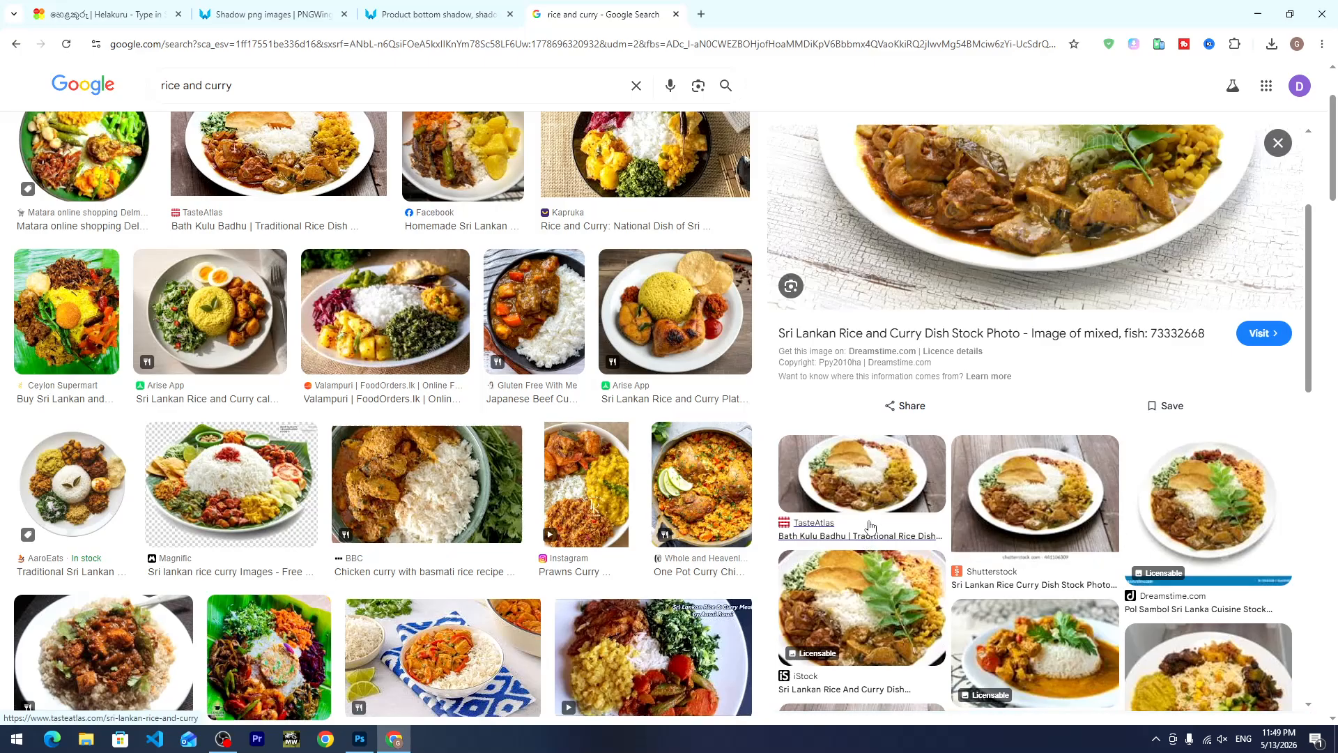
{"action": "right_click", "coordinate": [1020, 295]}
{"action": "left_click", "coordinate": [1073, 499]}
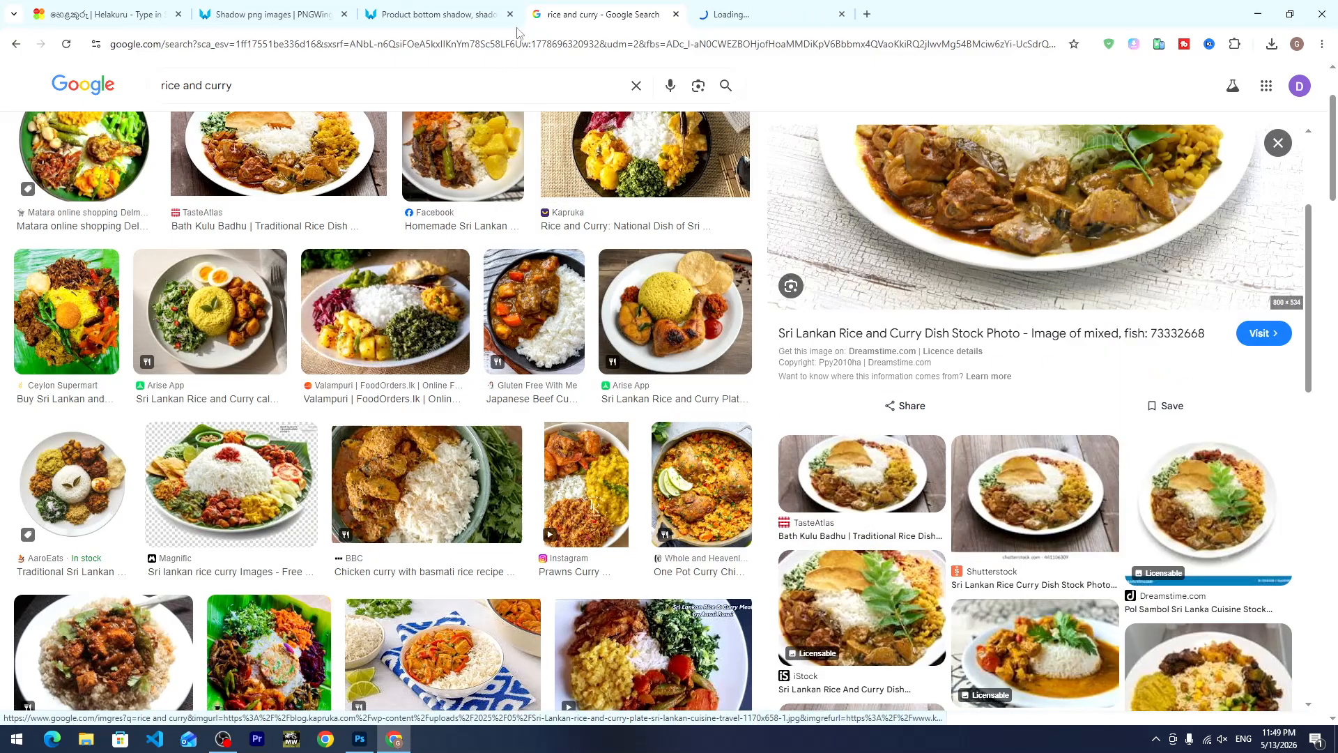
{"action": "left_click", "coordinate": [766, 13]}
{"action": "right_click", "coordinate": [642, 342]}
{"action": "left_click", "coordinate": [705, 379]}
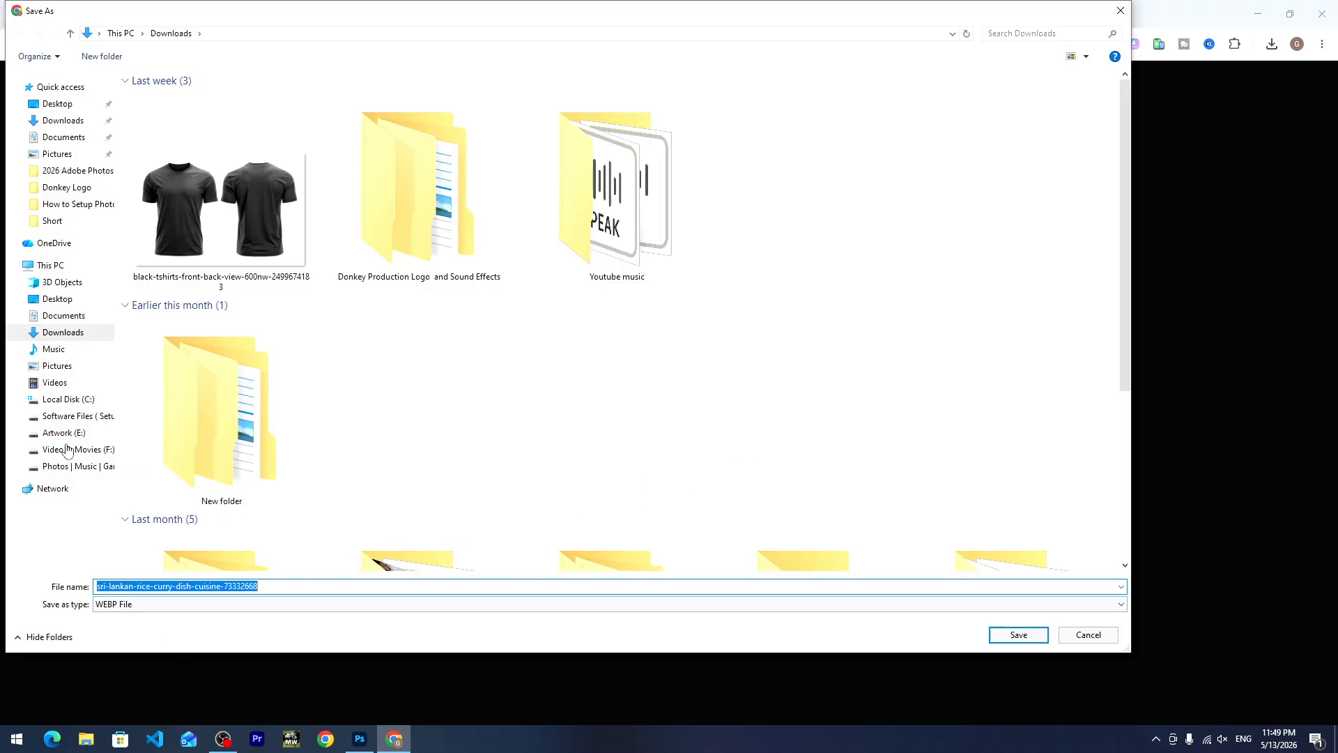
{"action": "left_click", "coordinate": [66, 448]}
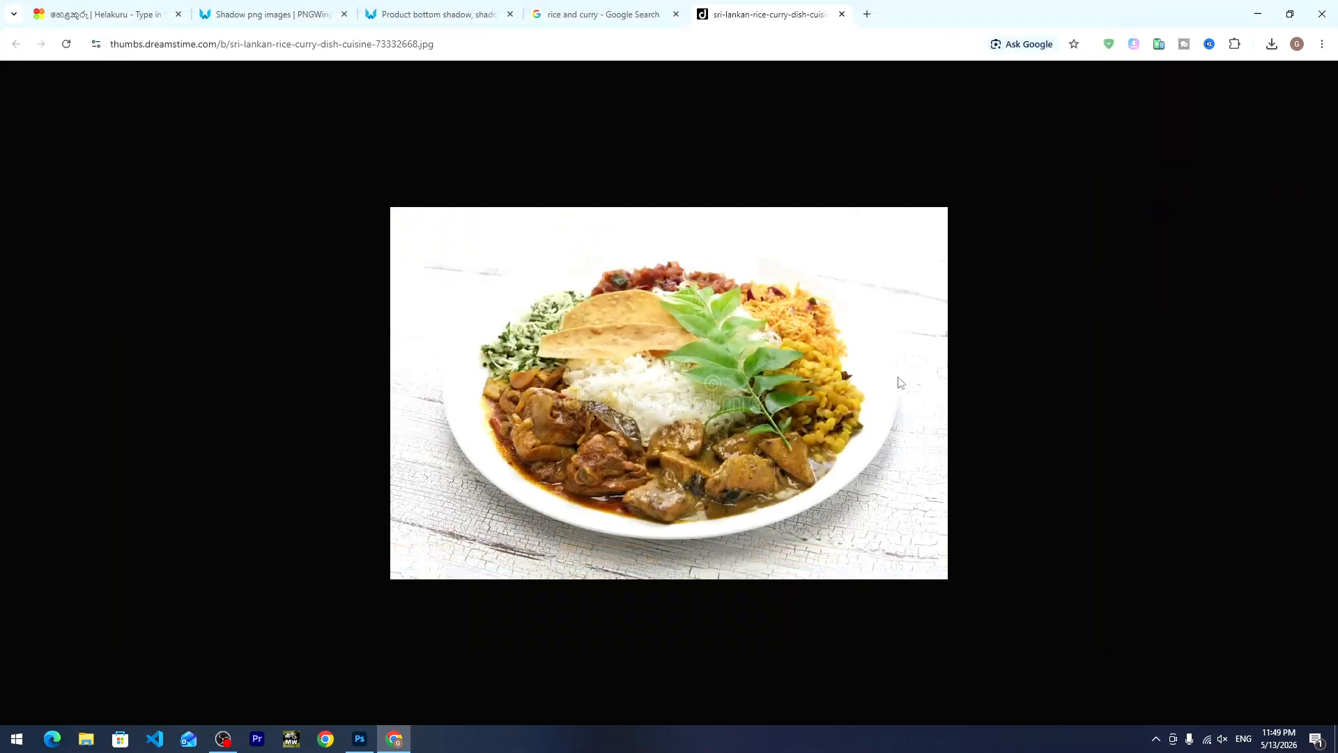
Return to the Google image results, preview the Magnific rice image and reopen the TasteAtlas "Bath Kulu Badhu" picture.
{"action": "left_click", "coordinate": [601, 14]}
{"action": "scroll", "coordinate": [1106, 304], "scroll_direction": "up", "scroll_amount": 5}
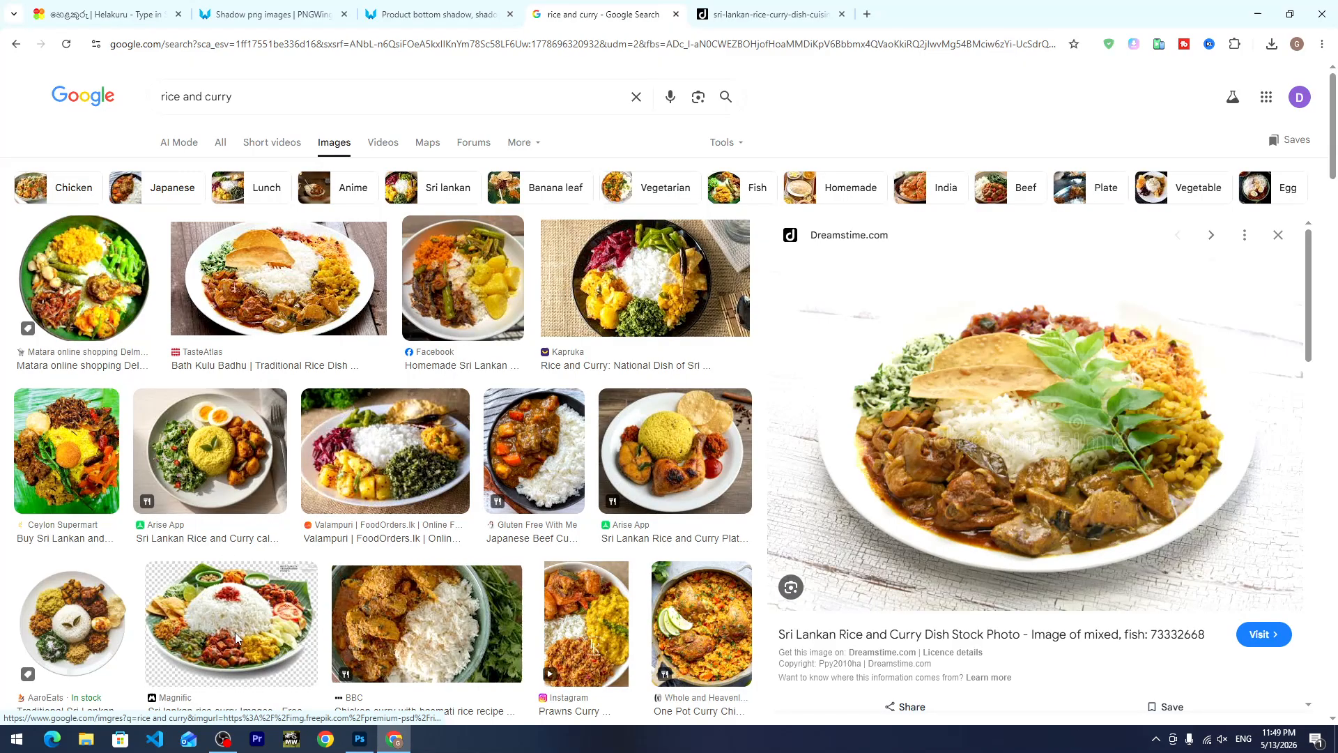
{"action": "left_click", "coordinate": [236, 637]}
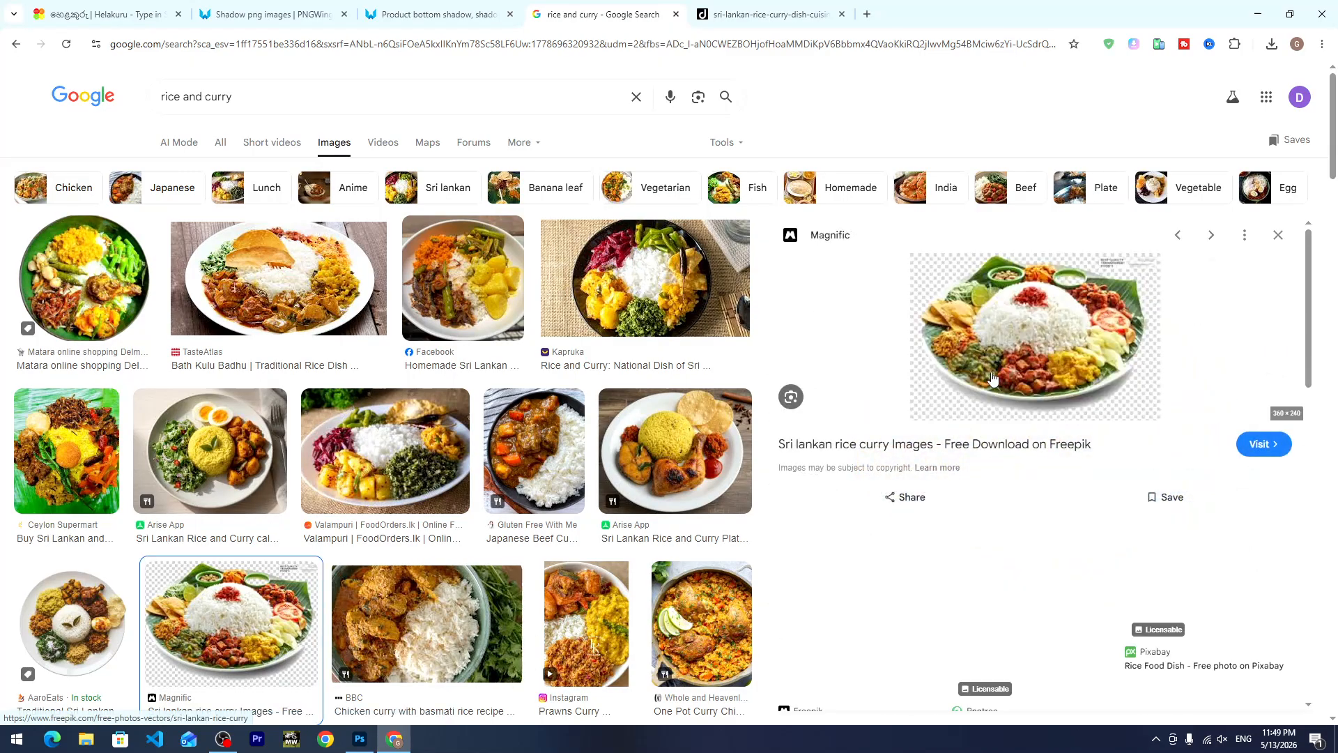
{"action": "left_click", "coordinate": [239, 291]}
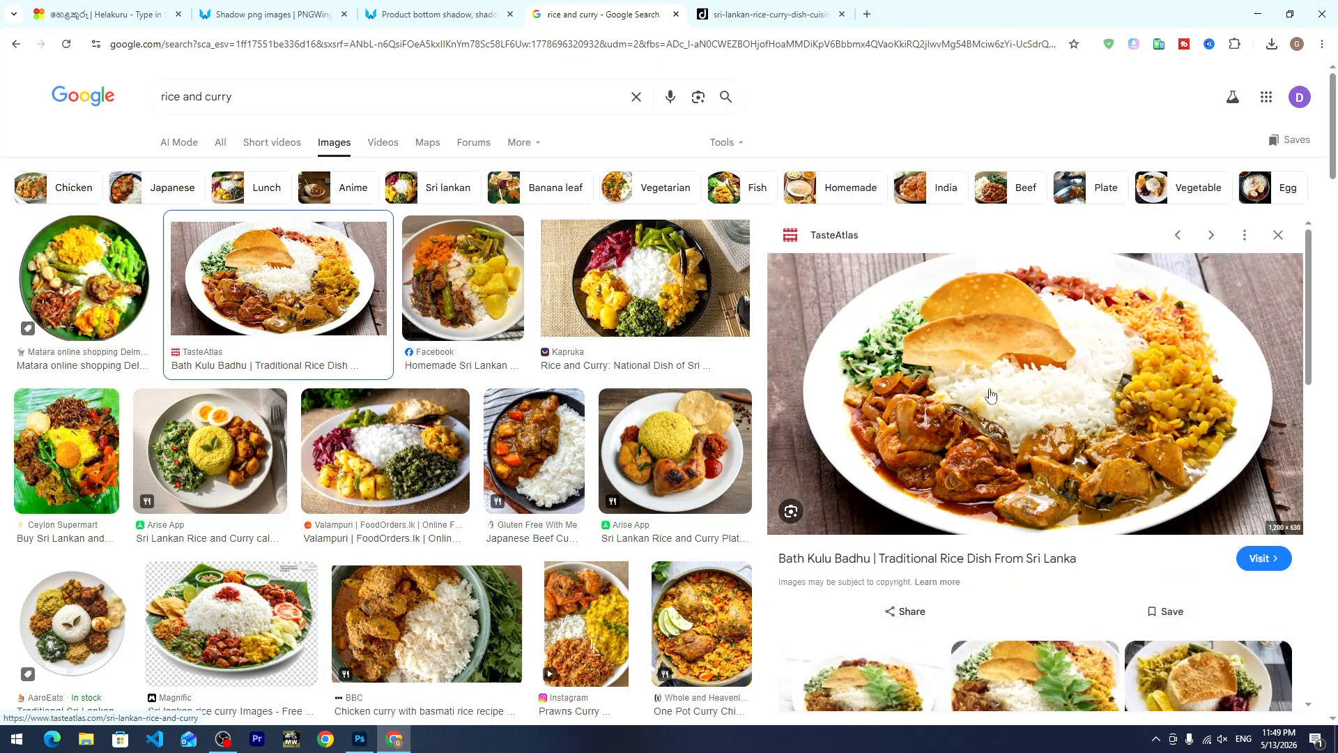
Open the TasteAtlas rice and curry picture in its own tab and save it as a JPG in Downloads.
{"action": "right_click", "coordinate": [1004, 341]}
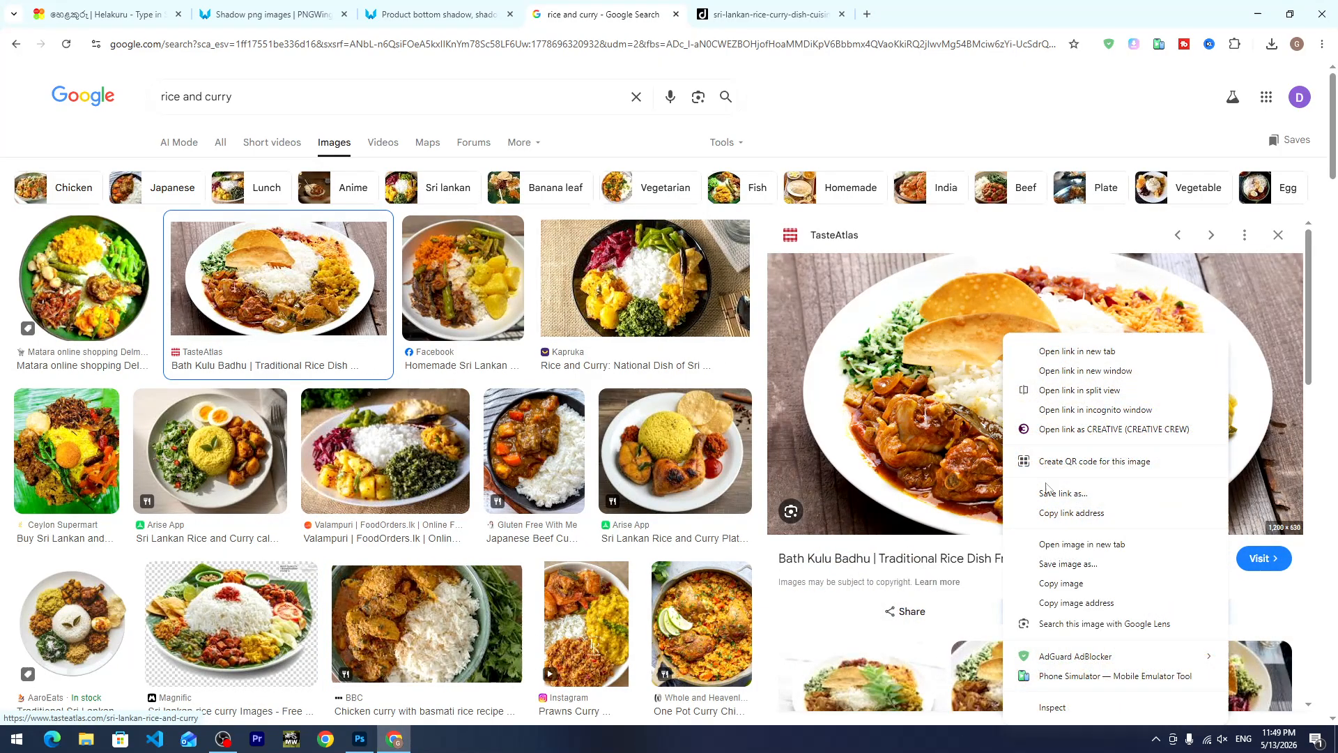
{"action": "left_click", "coordinate": [1069, 550]}
{"action": "left_click", "coordinate": [883, 6]}
{"action": "right_click", "coordinate": [770, 260]}
{"action": "left_click", "coordinate": [838, 294]}
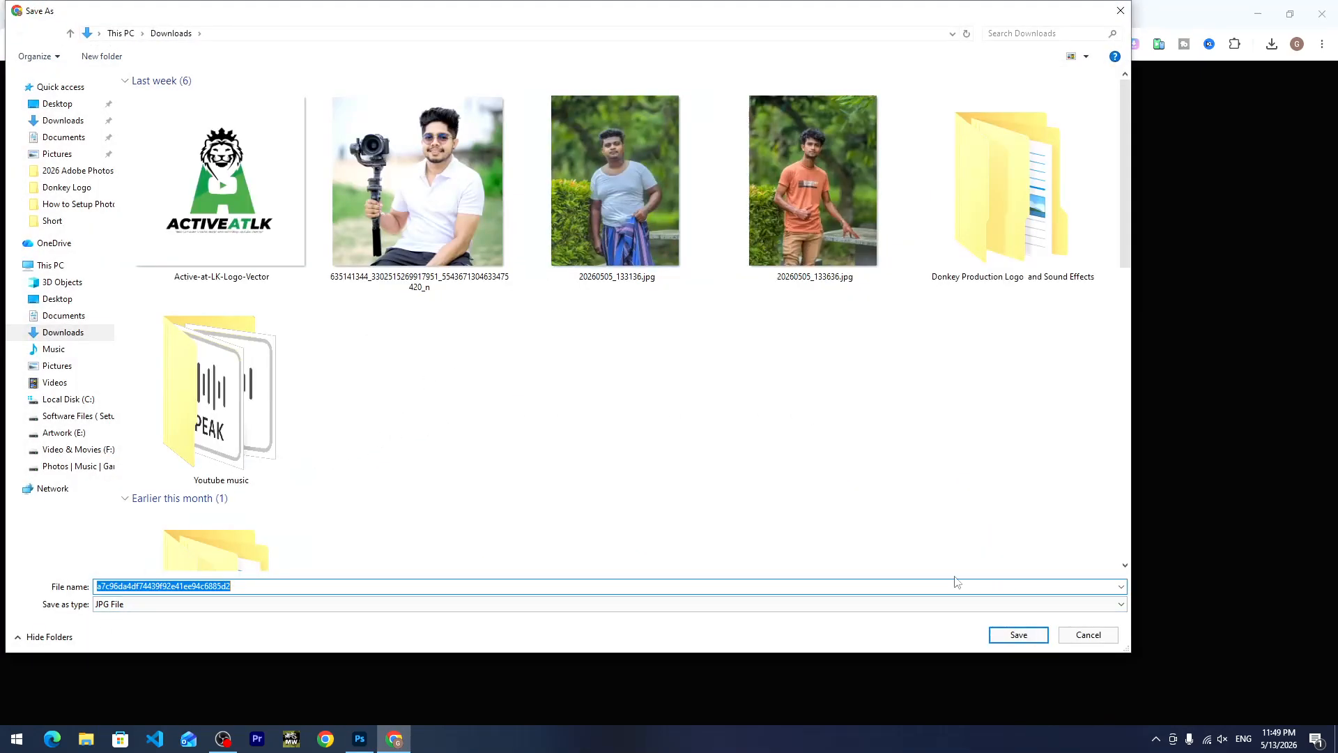
{"action": "left_click", "coordinate": [999, 637]}
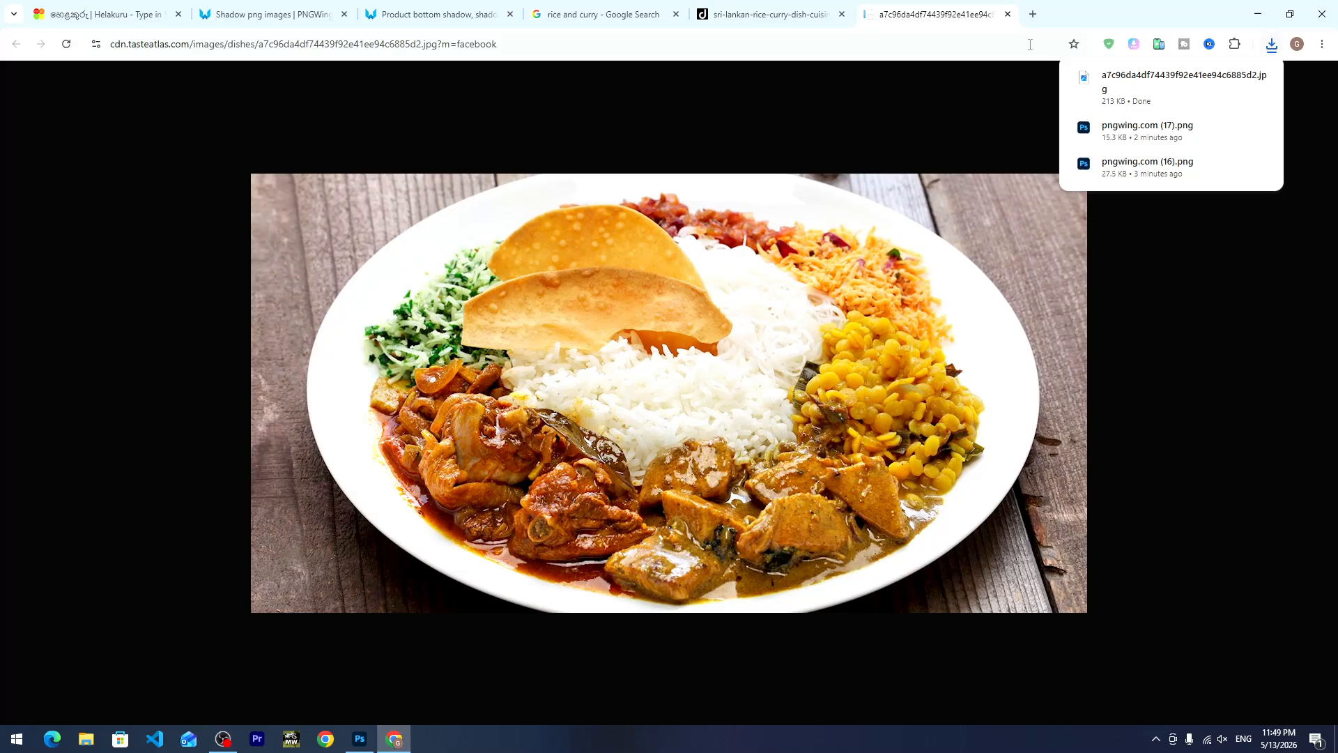
Search Google for "background remover free" in a new tab and open Photoroom's Instant Background Remover.
{"action": "left_click", "coordinate": [1033, 14]}
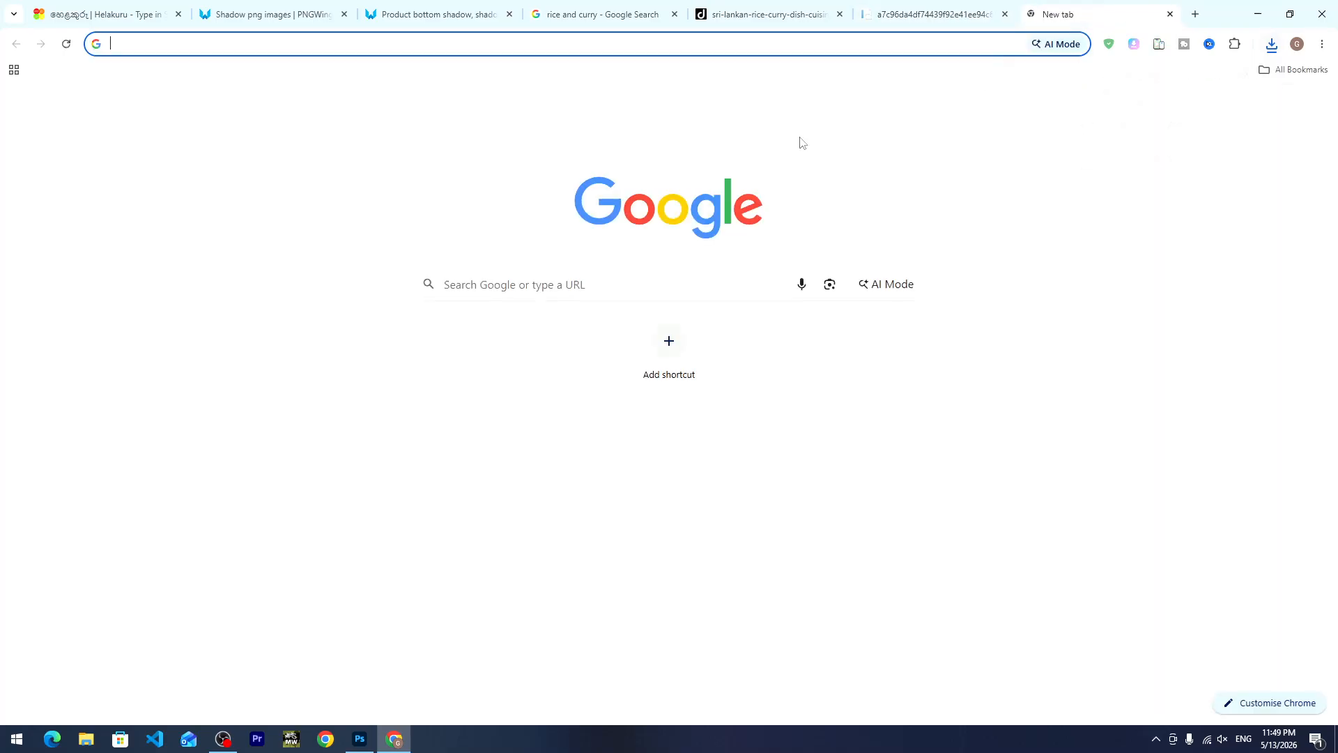
{"action": "type", "text": "background remover free"}
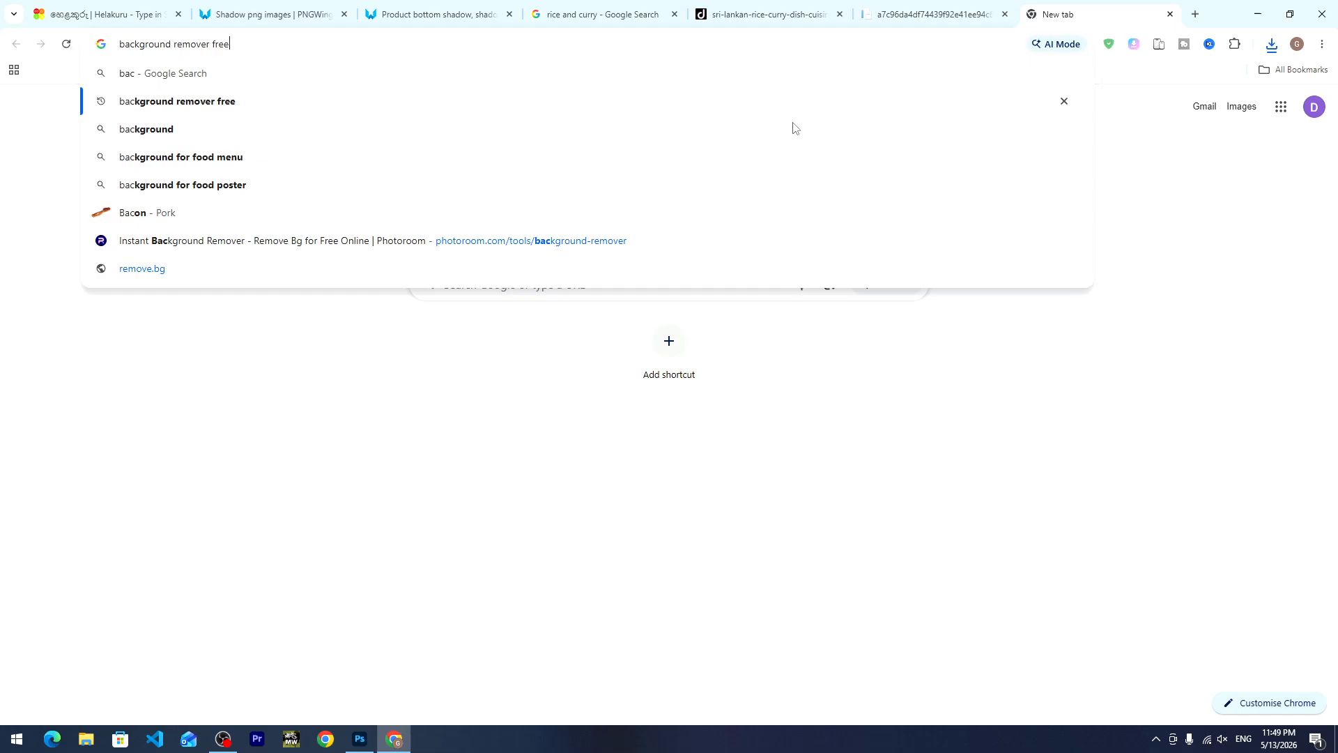
{"action": "key", "text": "Return"}
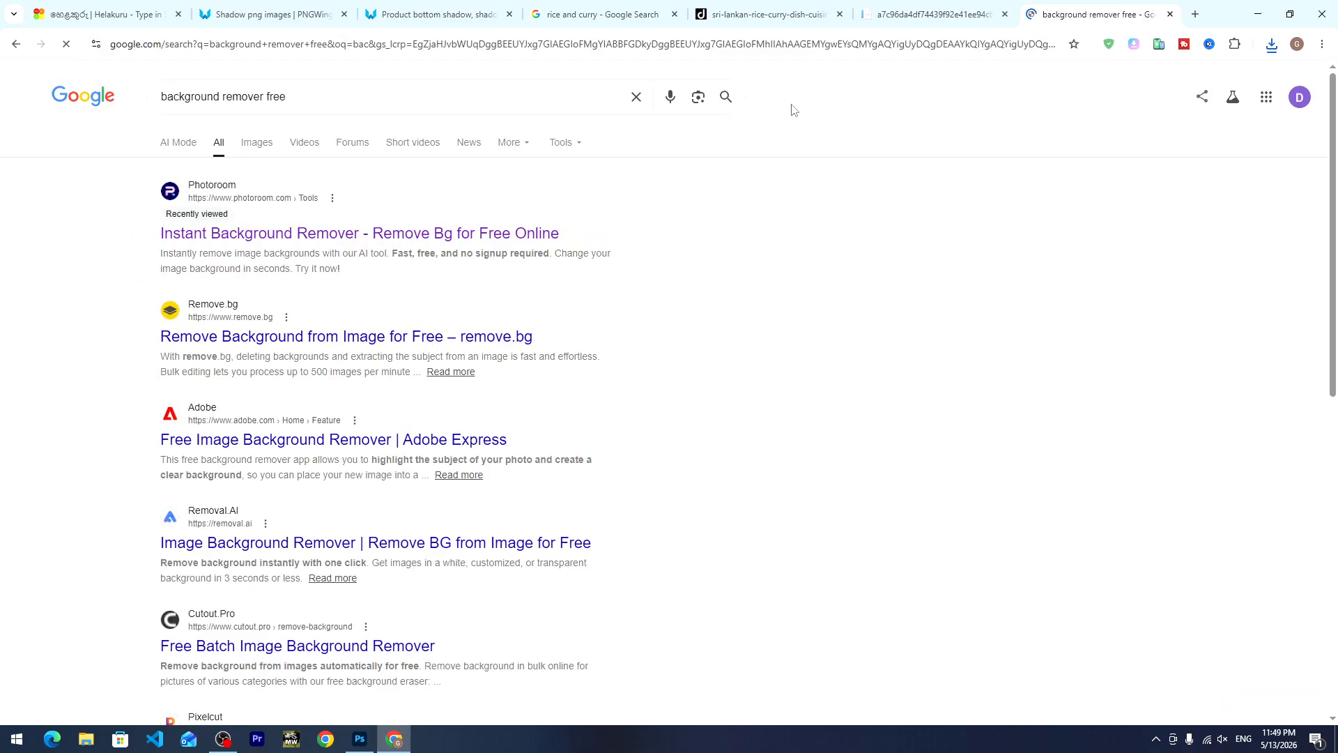
{"action": "left_click", "coordinate": [262, 239]}
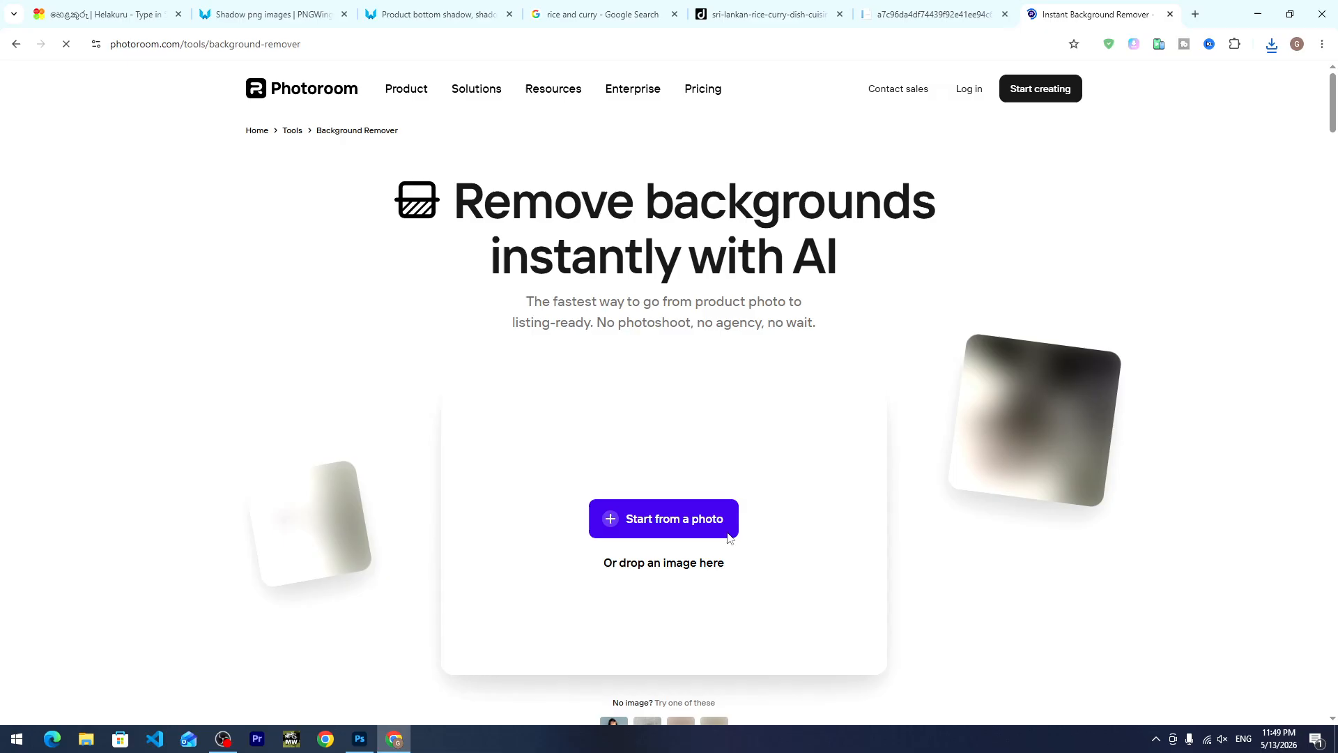
Upload the saved rice and curry picture from Downloads to Photoroom and download the background-free cutout.
{"action": "left_click", "coordinate": [628, 571]}
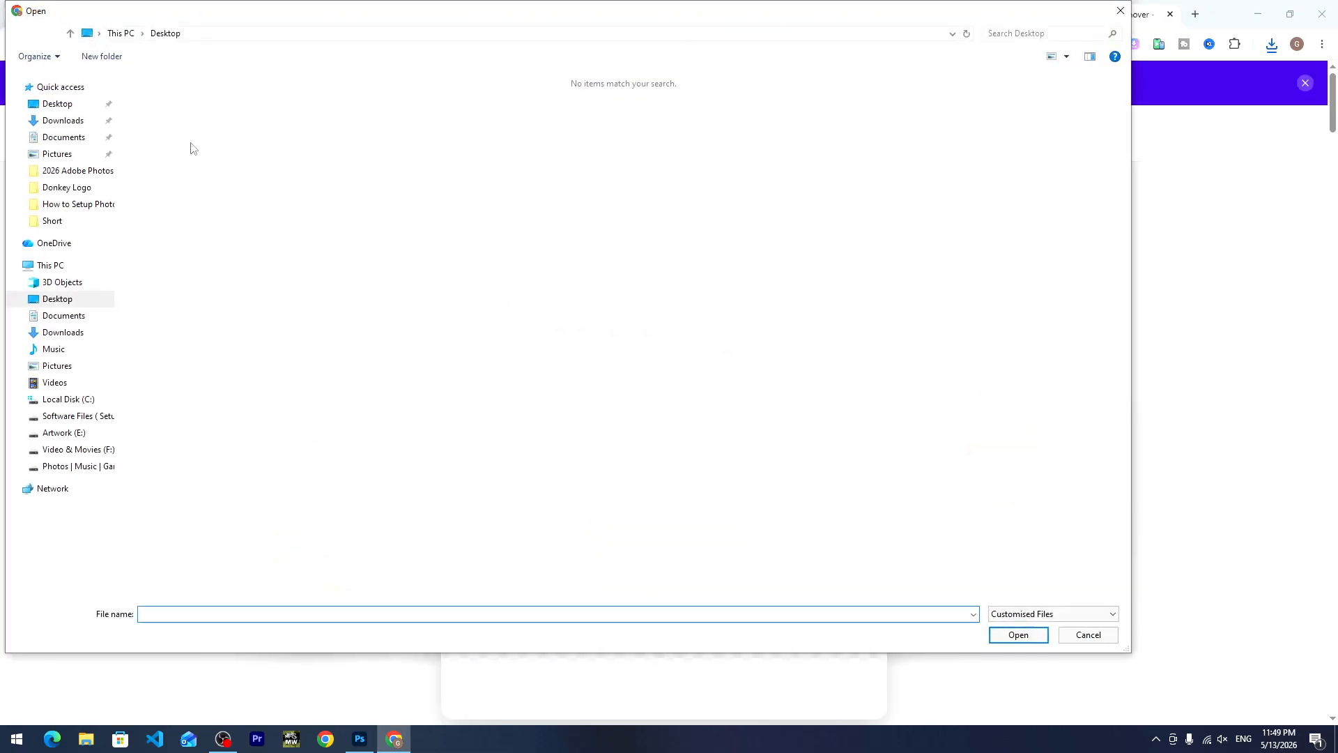
{"action": "left_click", "coordinate": [61, 121]}
{"action": "double_click", "coordinate": [174, 175]}
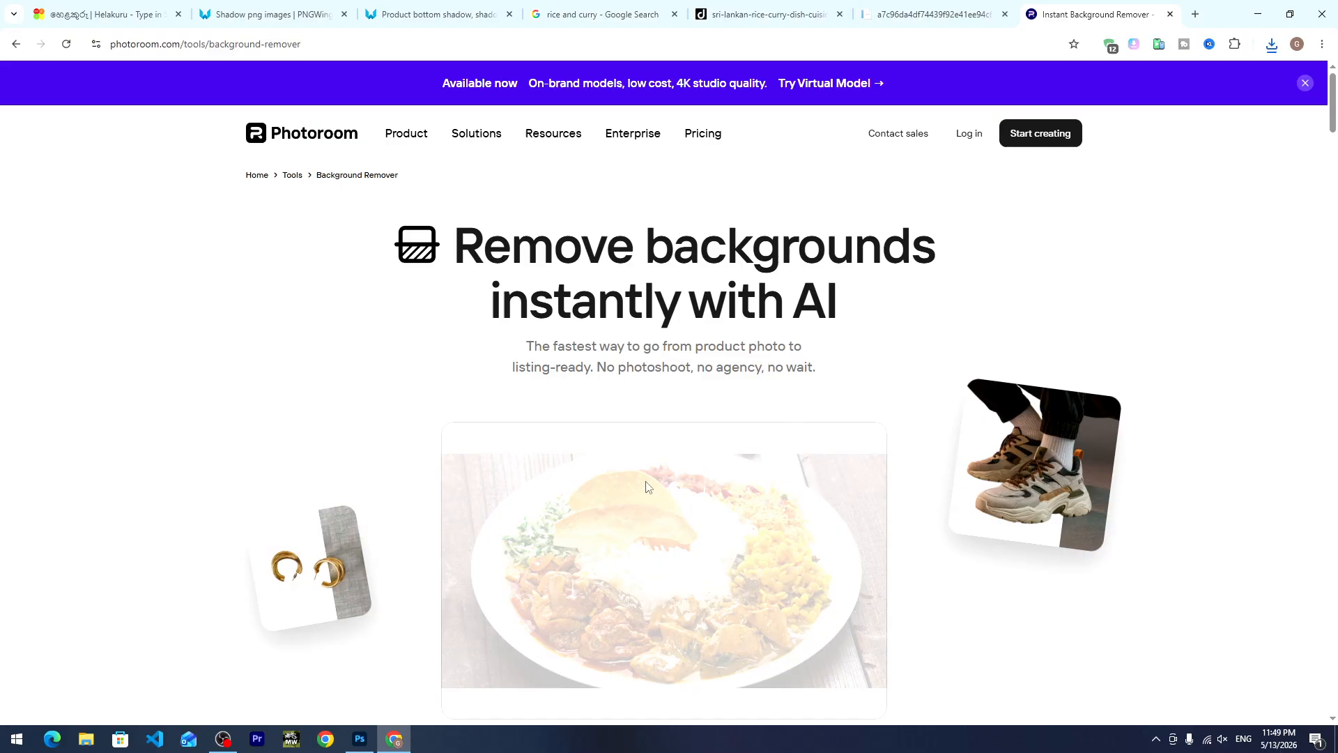
{"action": "scroll", "coordinate": [624, 465], "scroll_direction": "down", "scroll_amount": 2}
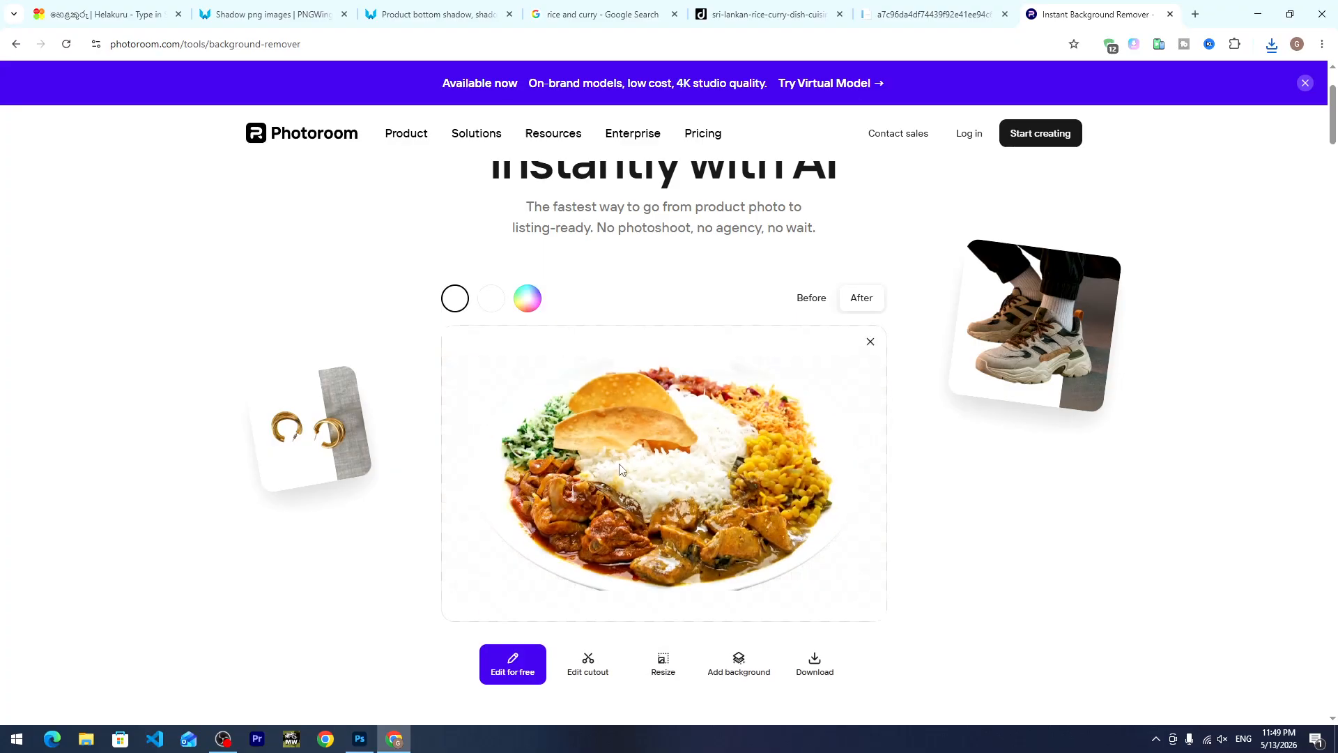
{"action": "scroll", "coordinate": [598, 531], "scroll_direction": "down", "scroll_amount": 2}
{"action": "left_click", "coordinate": [812, 524]}
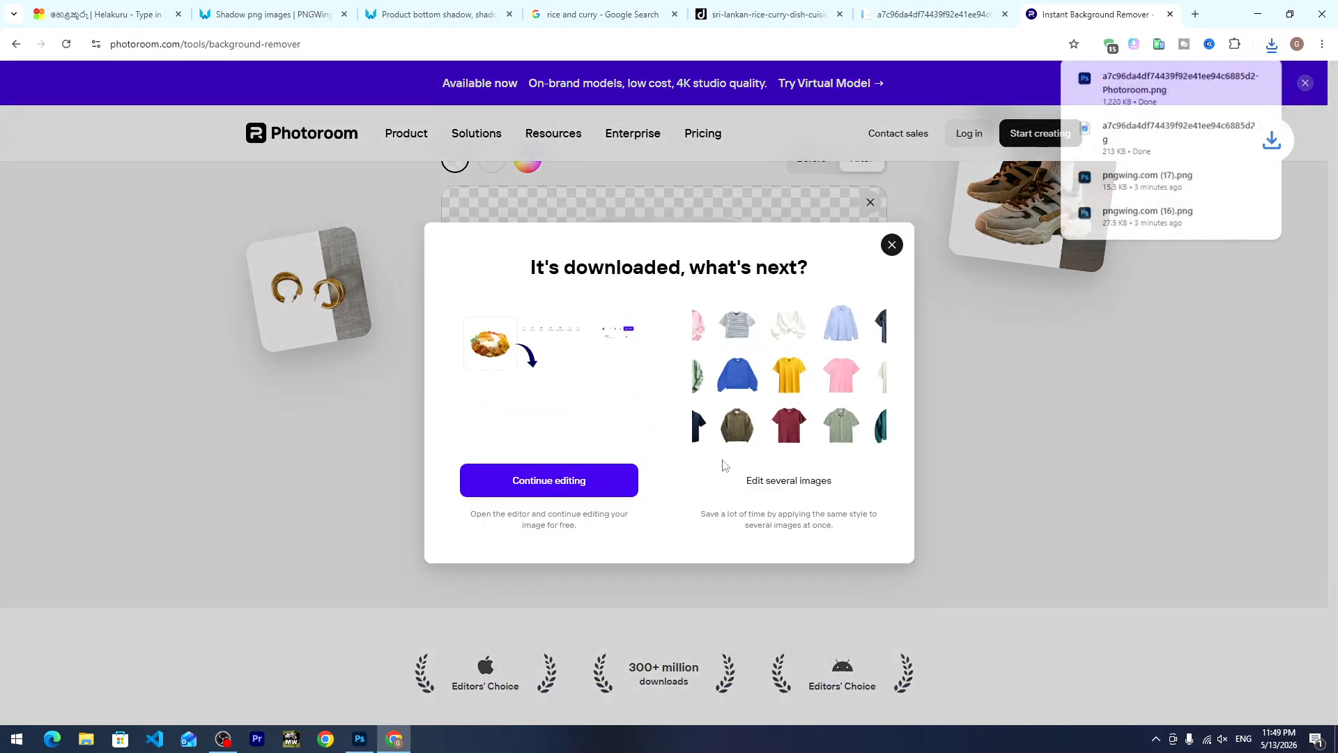
Place the downloaded Photoroom plate cutout in the Photoshop banner, rotate it 7.72° and scale it to 126.83%.
{"action": "left_click_drag", "start_coordinate": [996, 129], "coordinate": [496, 480]}
{"action": "left_click_drag", "start_coordinate": [621, 493], "coordinate": [512, 475]}
{"action": "key", "text": "ctrl+z"}
{"action": "left_click_drag", "start_coordinate": [763, 334], "coordinate": [805, 326]}
{"action": "left_click_drag", "start_coordinate": [744, 486], "coordinate": [808, 558]}
{"action": "key", "text": "super+space"}
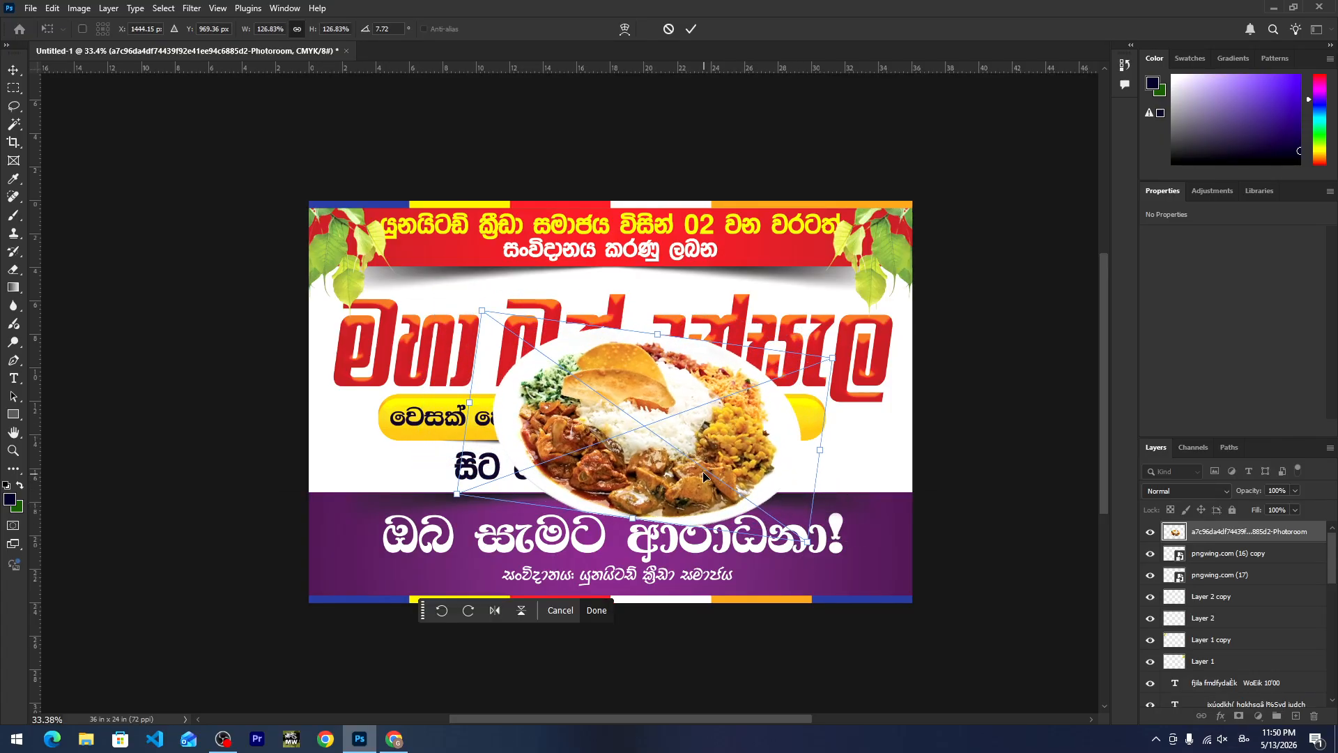
Move the rice plate to the banner's lower-left corner, scale it to 102.66% and apply the transform.
{"action": "left_click_drag", "start_coordinate": [703, 471], "coordinate": [418, 507]}
{"action": "left_click_drag", "start_coordinate": [547, 395], "coordinate": [431, 408]}
{"action": "left_click_drag", "start_coordinate": [375, 452], "coordinate": [445, 438]}
{"action": "left_click_drag", "start_coordinate": [487, 519], "coordinate": [526, 546]}
{"action": "left_click_drag", "start_coordinate": [450, 473], "coordinate": [453, 505]}
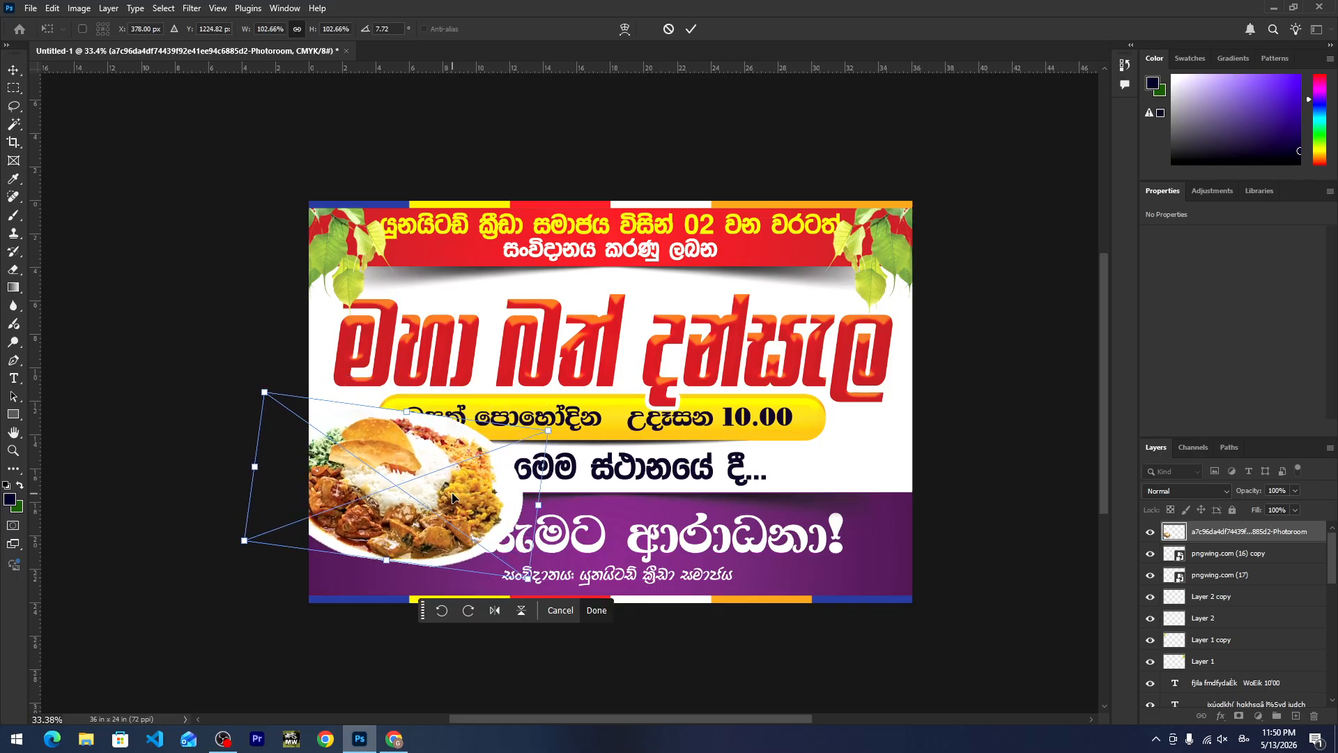
{"action": "key", "text": "Return"}
Move the heading "මහා බත් දන්සැල" up slightly and shift the yellow date pill with its text and shadow up beneath it.
{"action": "left_click_drag", "start_coordinate": [708, 354], "coordinate": [708, 342]}
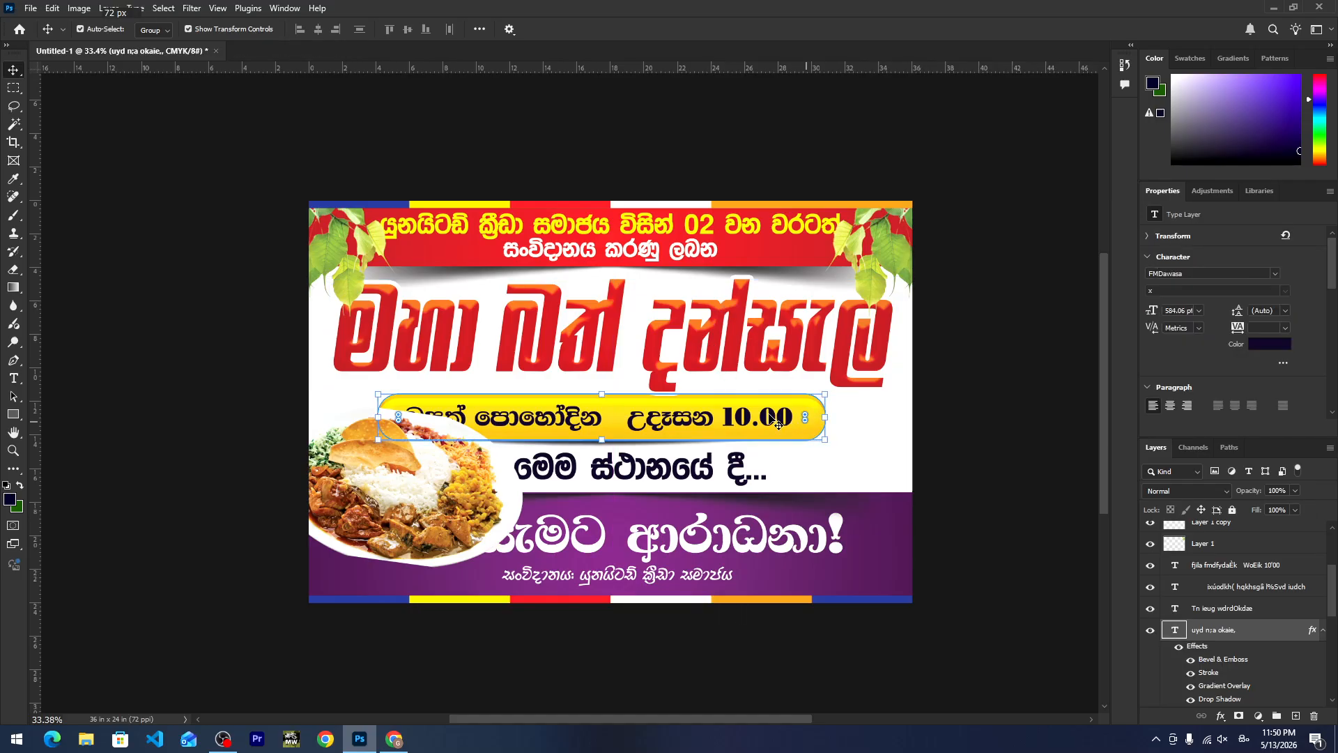
{"action": "left_click", "coordinate": [686, 437]}
{"action": "scroll", "coordinate": [687, 437], "scroll_direction": "up", "scroll_amount": 3}
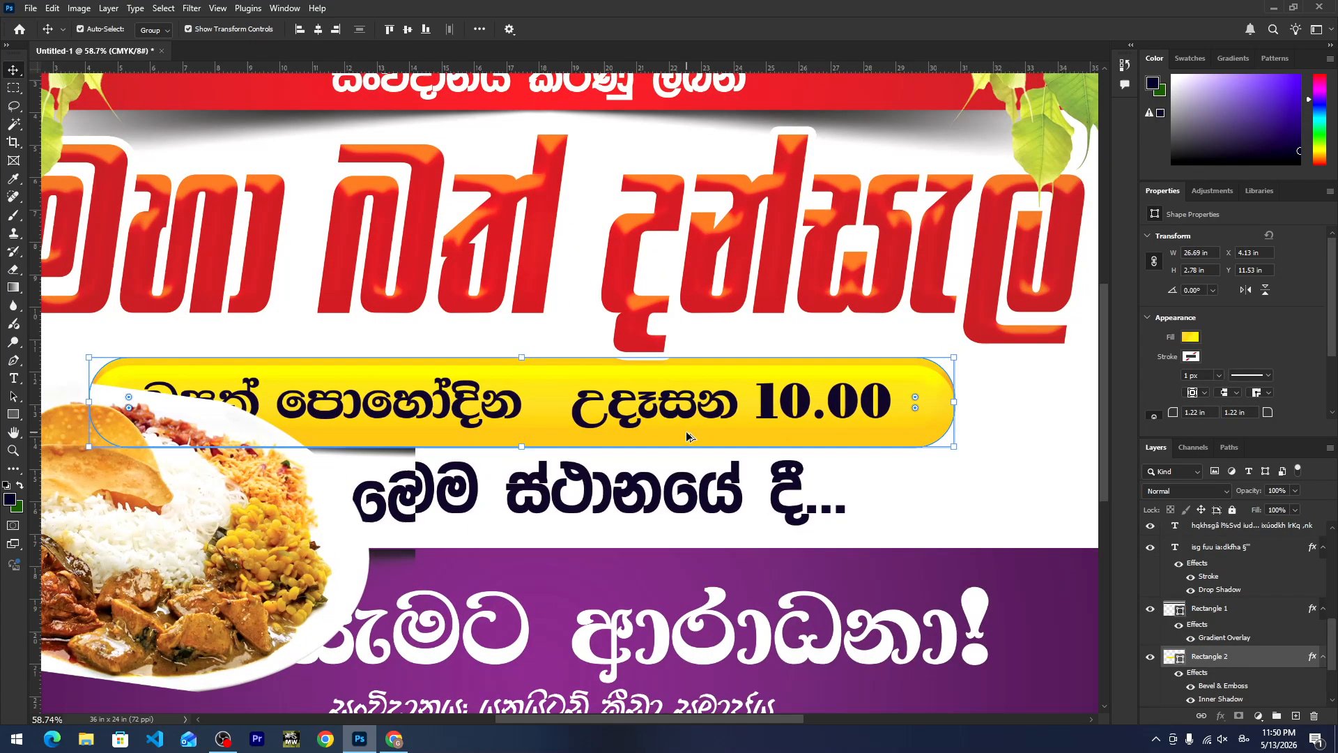
{"action": "scroll", "coordinate": [686, 437], "scroll_direction": "up", "scroll_amount": 1}
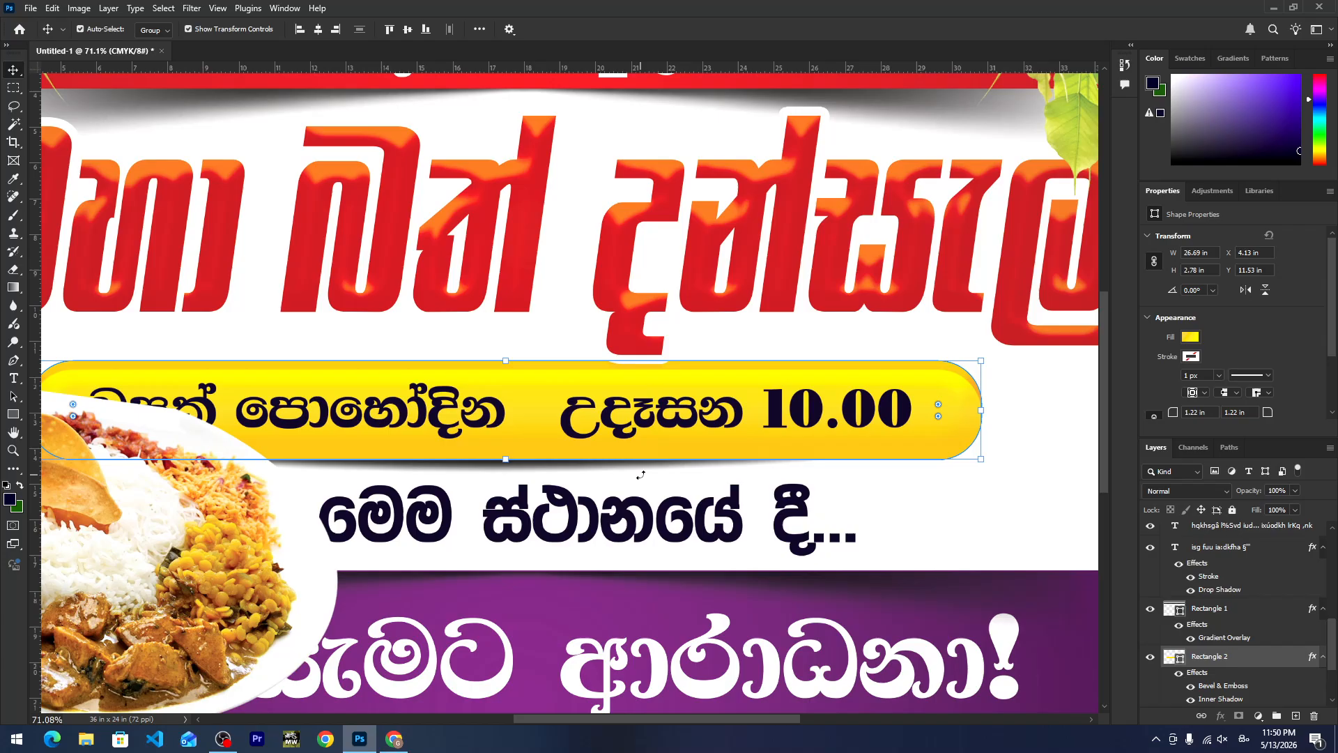
{"action": "scroll", "coordinate": [642, 478], "scroll_direction": "up", "scroll_amount": 2}
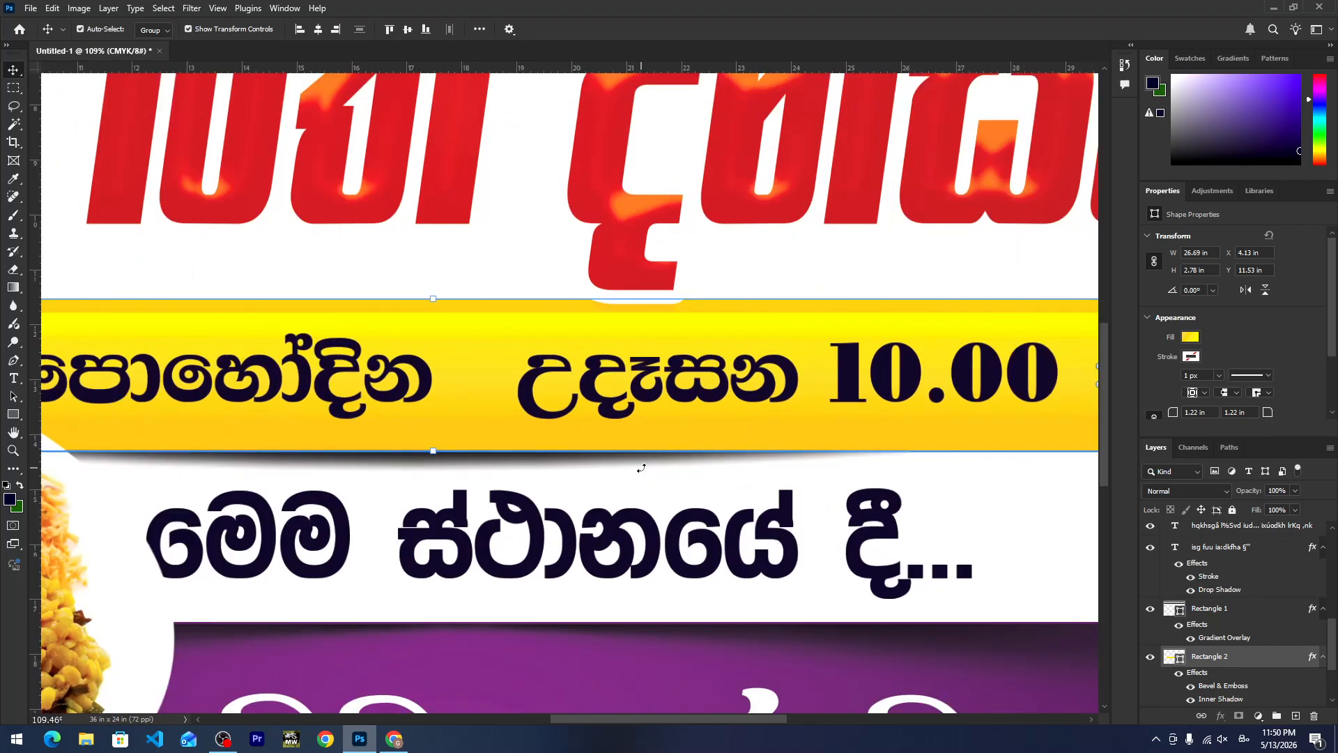
{"action": "scroll", "coordinate": [652, 465], "scroll_direction": "up", "scroll_amount": 1}
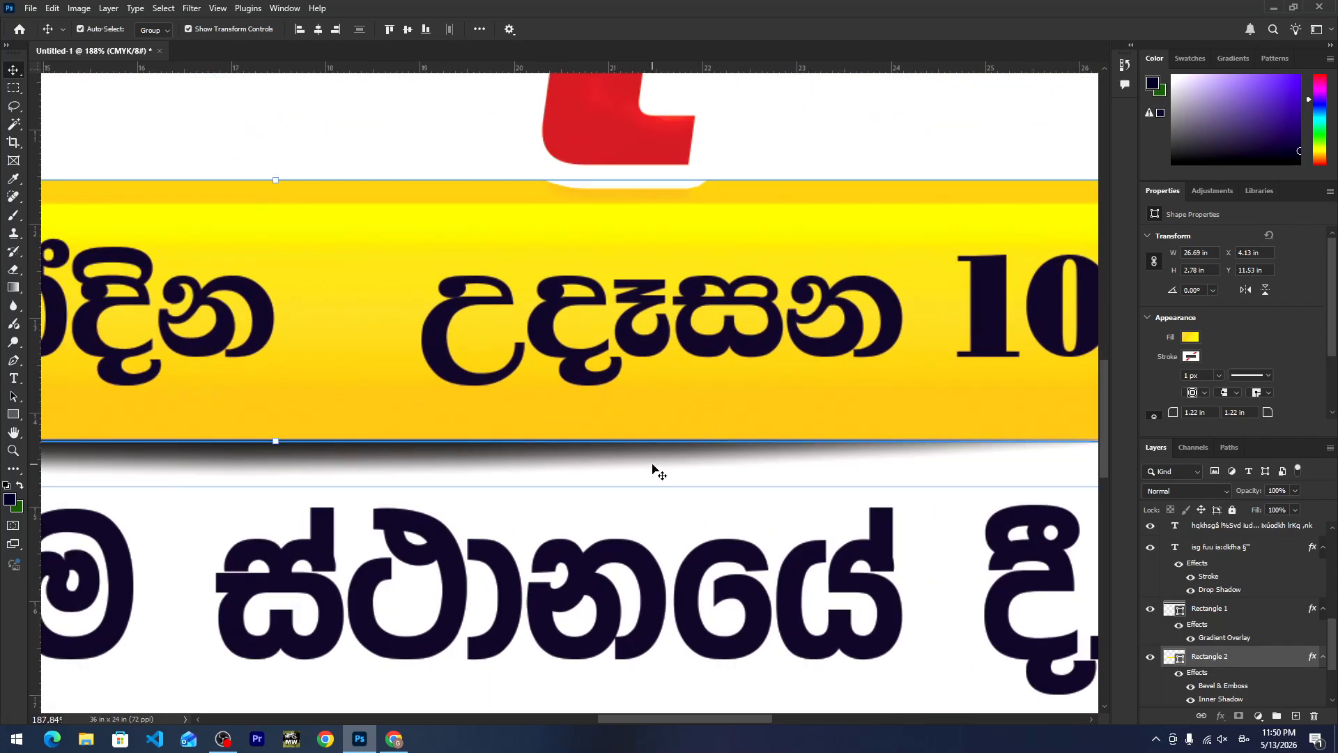
{"action": "scroll", "coordinate": [651, 464], "scroll_direction": "down", "scroll_amount": 3}
{"action": "scroll", "coordinate": [651, 464], "scroll_direction": "down", "scroll_amount": 4}
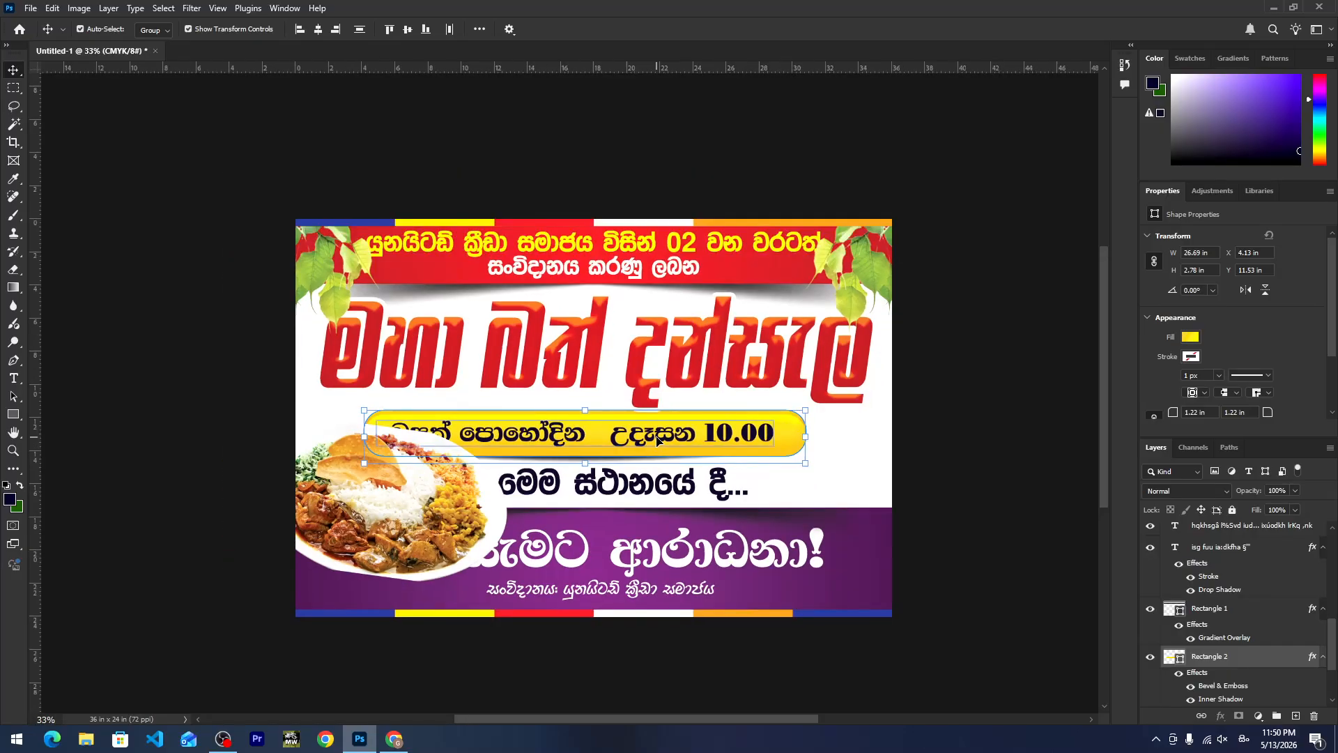
{"action": "left_click_drag", "start_coordinate": [649, 417], "coordinate": [658, 425]}
Scale the rice plate to 94.60% and reposition it at X -1.75 in and Y 12.48 in.
{"action": "left_click", "coordinate": [433, 493]}
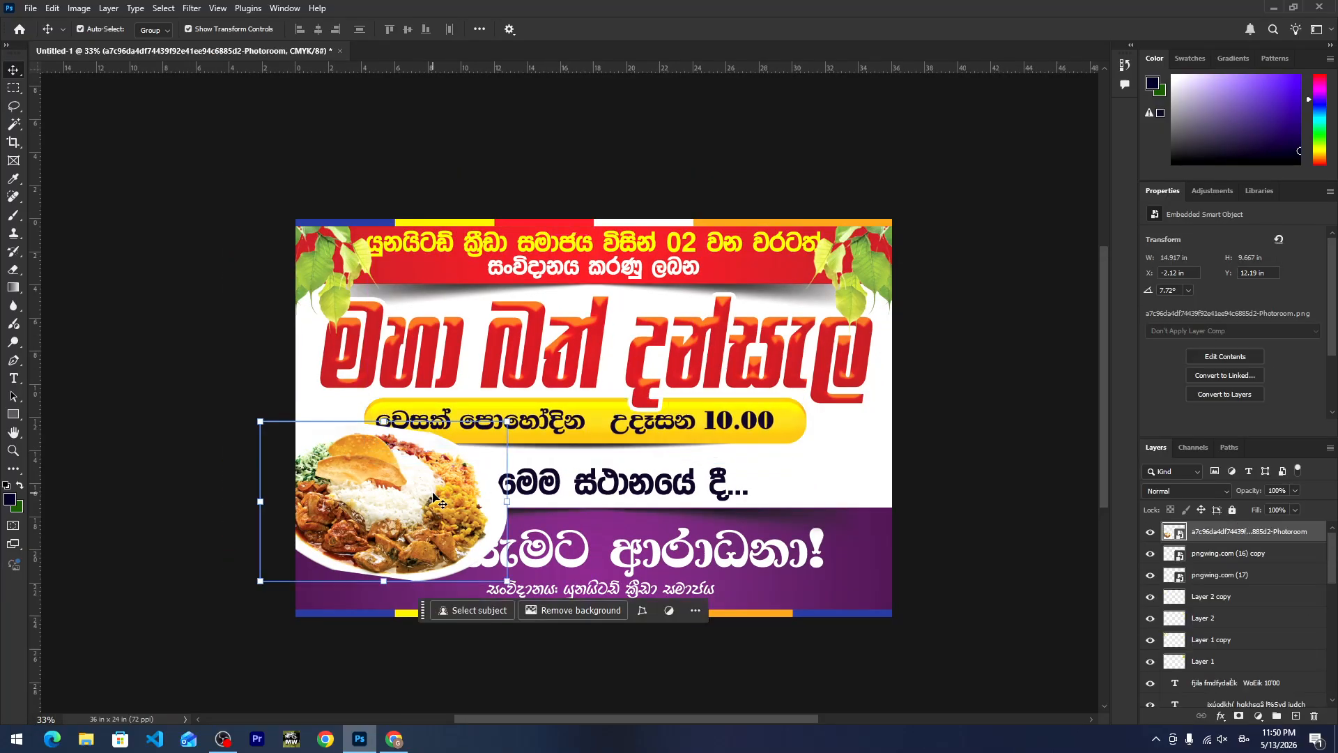
{"action": "mouse_move", "coordinate": [503, 424]}
{"action": "left_mouse_down"}
{"action": "mouse_move", "coordinate": [490, 430]}
{"action": "mouse_move", "coordinate": [510, 444]}
{"action": "left_mouse_up"}
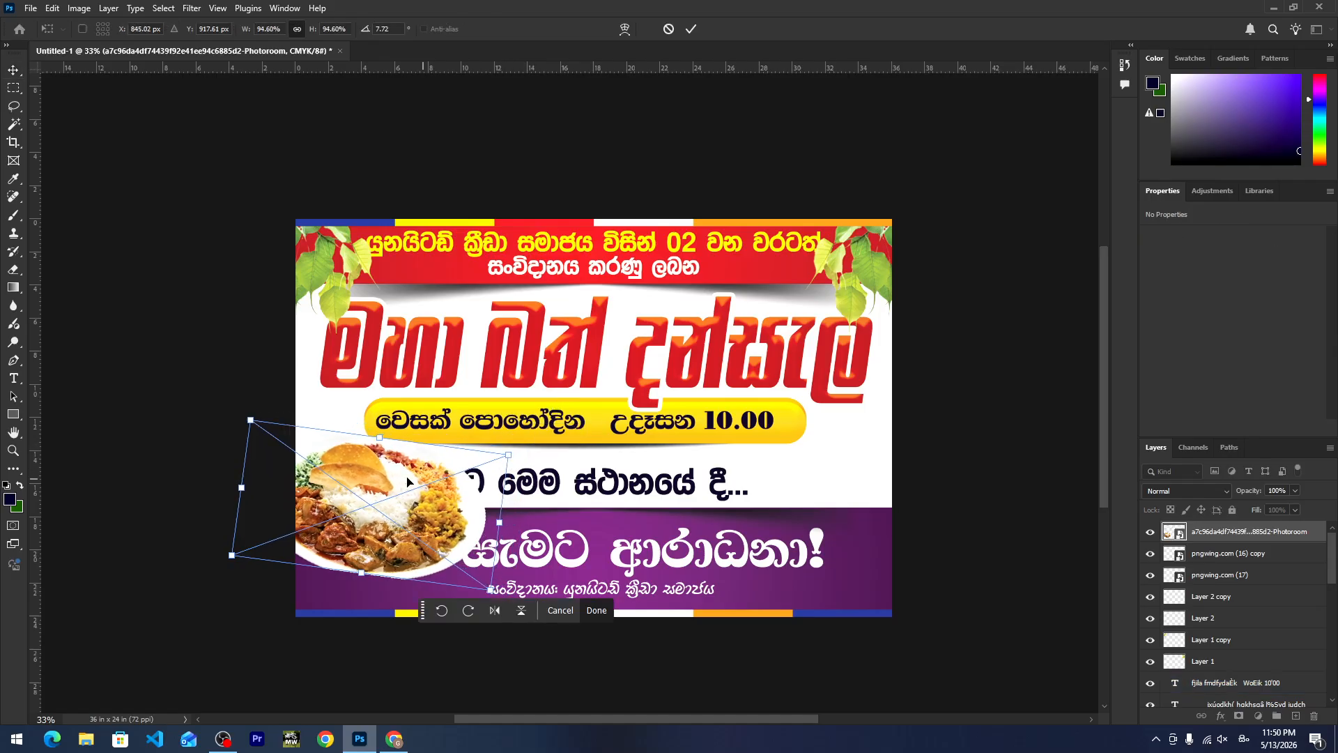
{"action": "left_click_drag", "start_coordinate": [408, 471], "coordinate": [418, 477]}
{"action": "key", "text": "Return"}
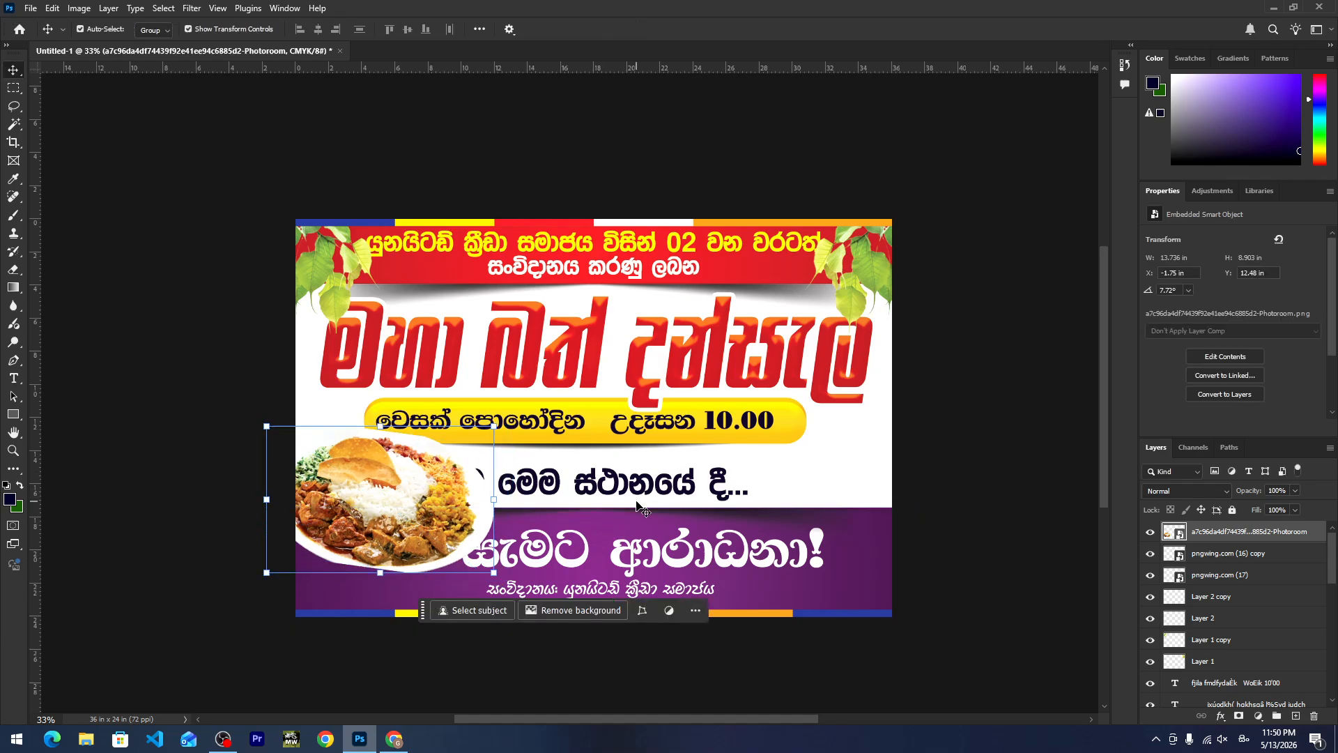
Shift the venue line and the "ඔබ සැමට ආරාධනා!" line clear of the plate, shrinking the invitation to 192.14 pt.
{"action": "left_click_drag", "start_coordinate": [636, 505], "coordinate": [688, 486]}
{"action": "left_click_drag", "start_coordinate": [542, 543], "coordinate": [676, 540]}
{"action": "left_click_drag", "start_coordinate": [961, 541], "coordinate": [872, 545]}
{"action": "key", "text": "Return"}
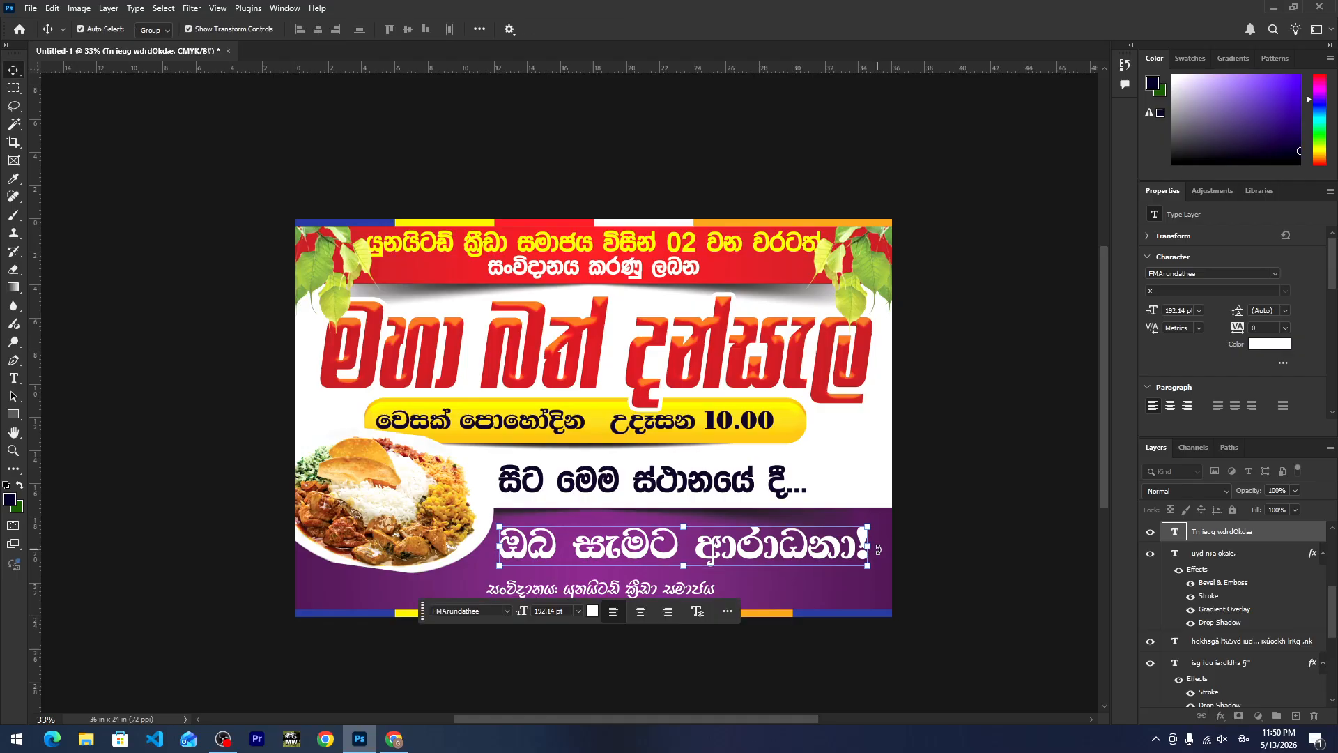
{"action": "left_click_drag", "start_coordinate": [619, 545], "coordinate": [683, 499]}
Rotate the rice plate to 12.52°, enlarge it to 14.444 in wide, and reposition it at X -2.09 in, Y 12.63 in.
{"action": "scroll", "coordinate": [335, 459], "scroll_direction": "up", "scroll_amount": 2}
{"action": "left_click", "coordinate": [432, 479]}
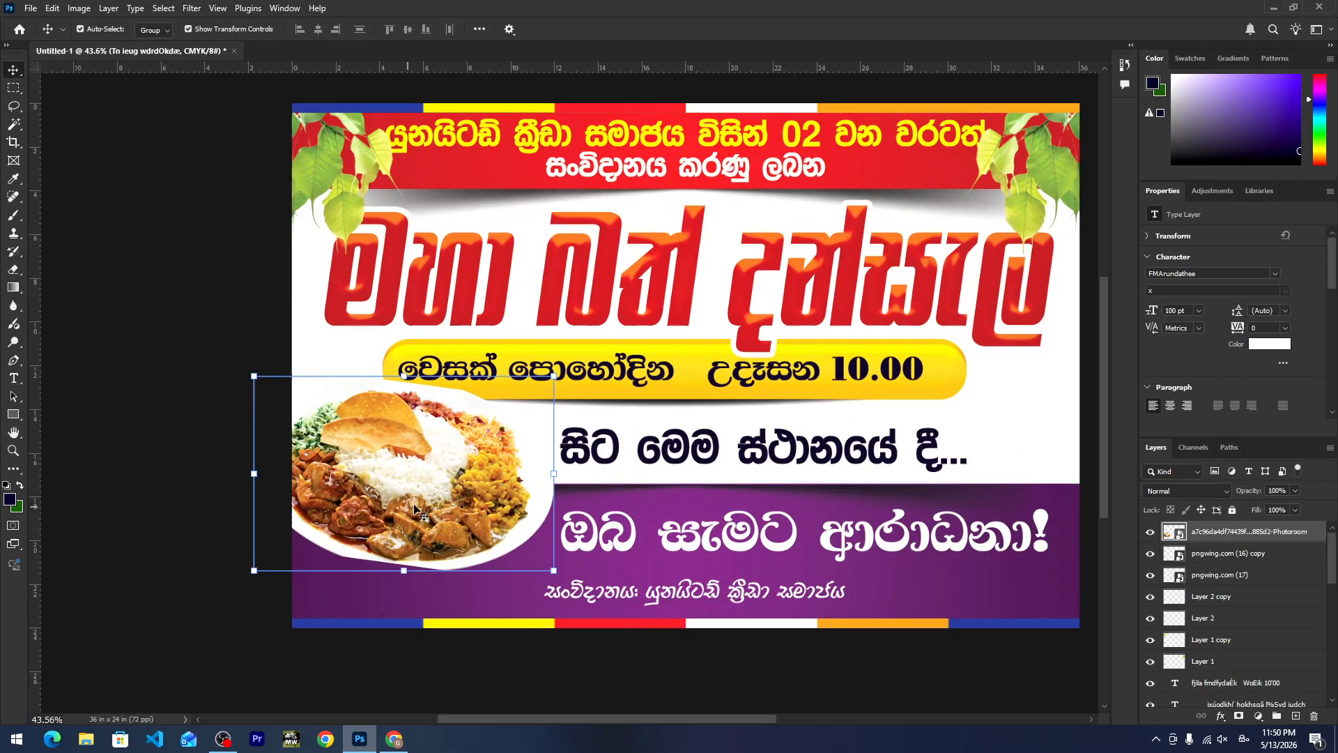
{"action": "left_click_drag", "start_coordinate": [569, 478], "coordinate": [569, 490]}
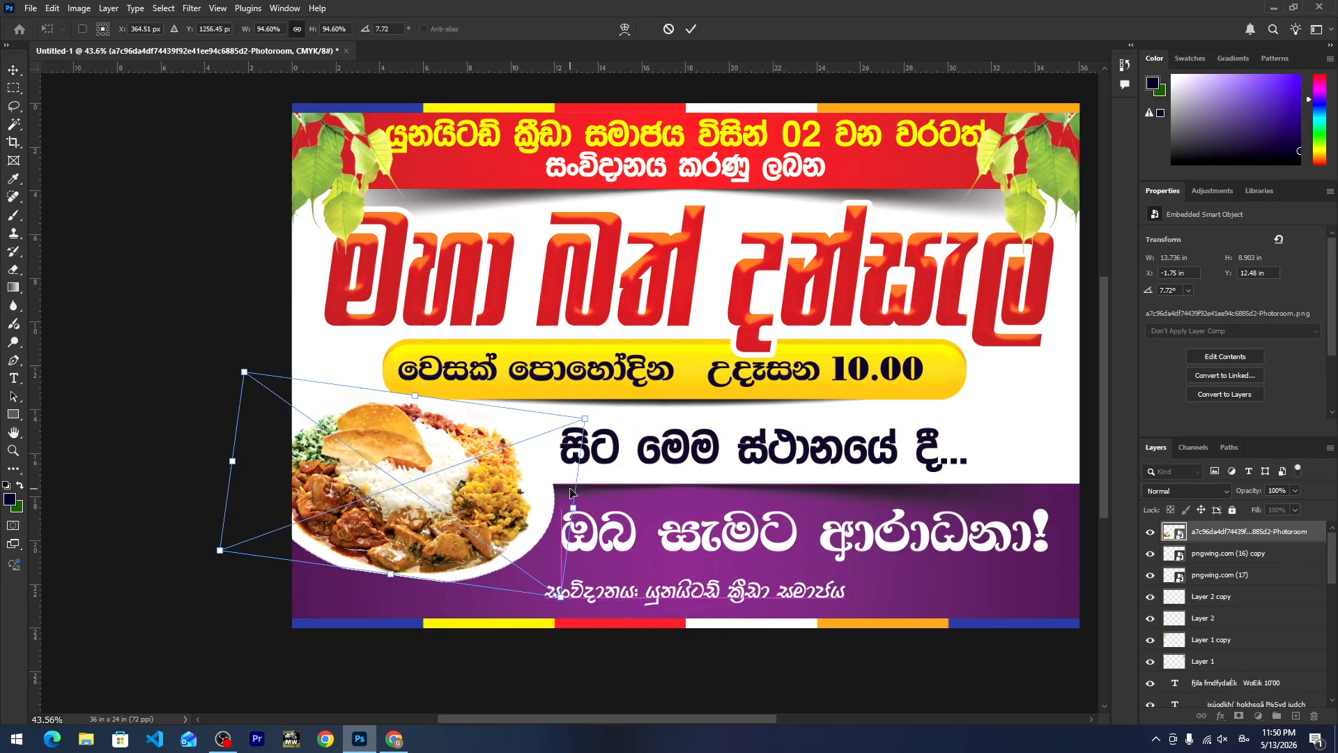
{"action": "key", "text": "ctrl+z"}
{"action": "left_click_drag", "start_coordinate": [598, 407], "coordinate": [585, 485]}
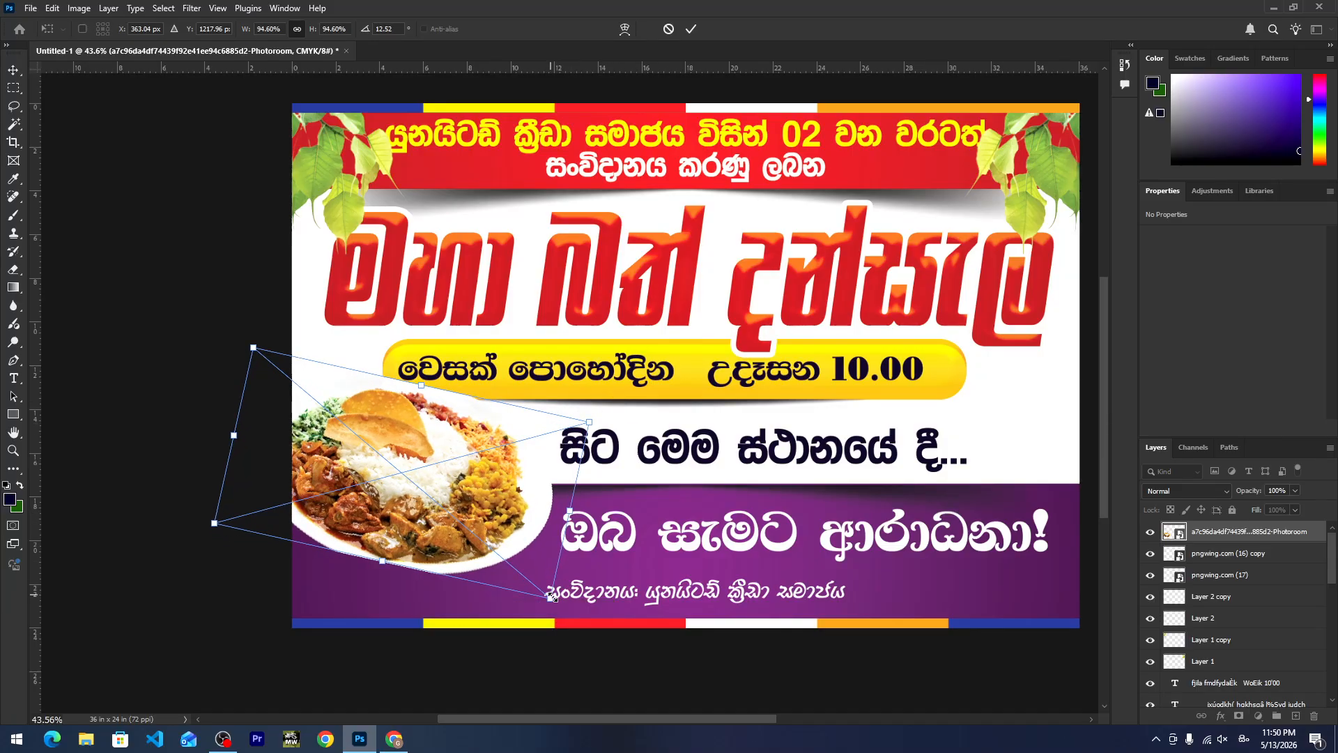
{"action": "left_click_drag", "start_coordinate": [551, 593], "coordinate": [567, 613]}
{"action": "left_click_drag", "start_coordinate": [491, 542], "coordinate": [483, 549]}
{"action": "key", "text": "Return"}
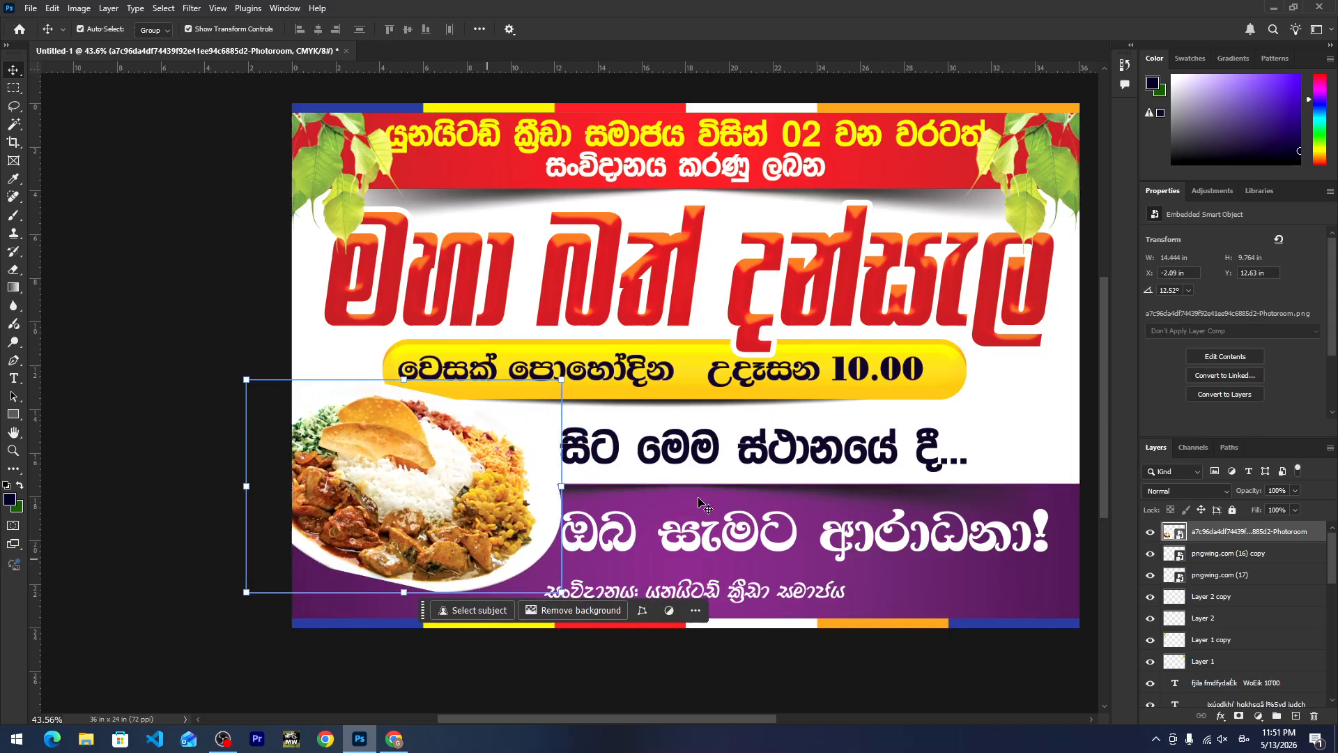
Shift the venue line "සිට මෙම ස්ථානයේ දී..." slightly up and to the right, clear of the plate.
{"action": "left_click_drag", "start_coordinate": [705, 505], "coordinate": [590, 523]}
{"action": "left_click", "coordinate": [801, 468]}
{"action": "left_click_drag", "start_coordinate": [842, 442], "coordinate": [870, 439]}
{"action": "left_click_drag", "start_coordinate": [767, 465], "coordinate": [777, 459]}
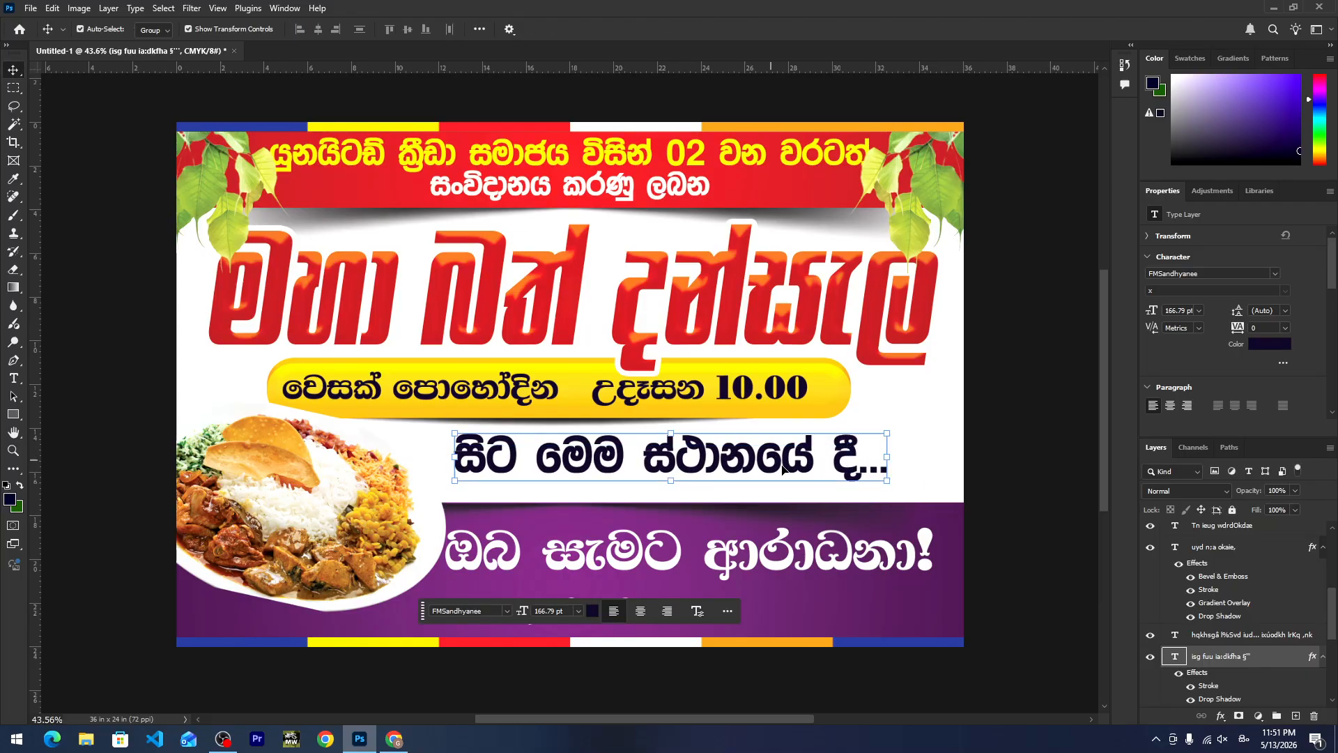
{"action": "key", "text": "Return"}
Shift the invitation line slightly to the right and tuck the small organiser line directly beneath it, aligning their left edges.
{"action": "left_click_drag", "start_coordinate": [765, 555], "coordinate": [761, 482]}
{"action": "left_click_drag", "start_coordinate": [622, 537], "coordinate": [650, 521]}
{"action": "left_click_drag", "start_coordinate": [649, 516], "coordinate": [648, 516]}
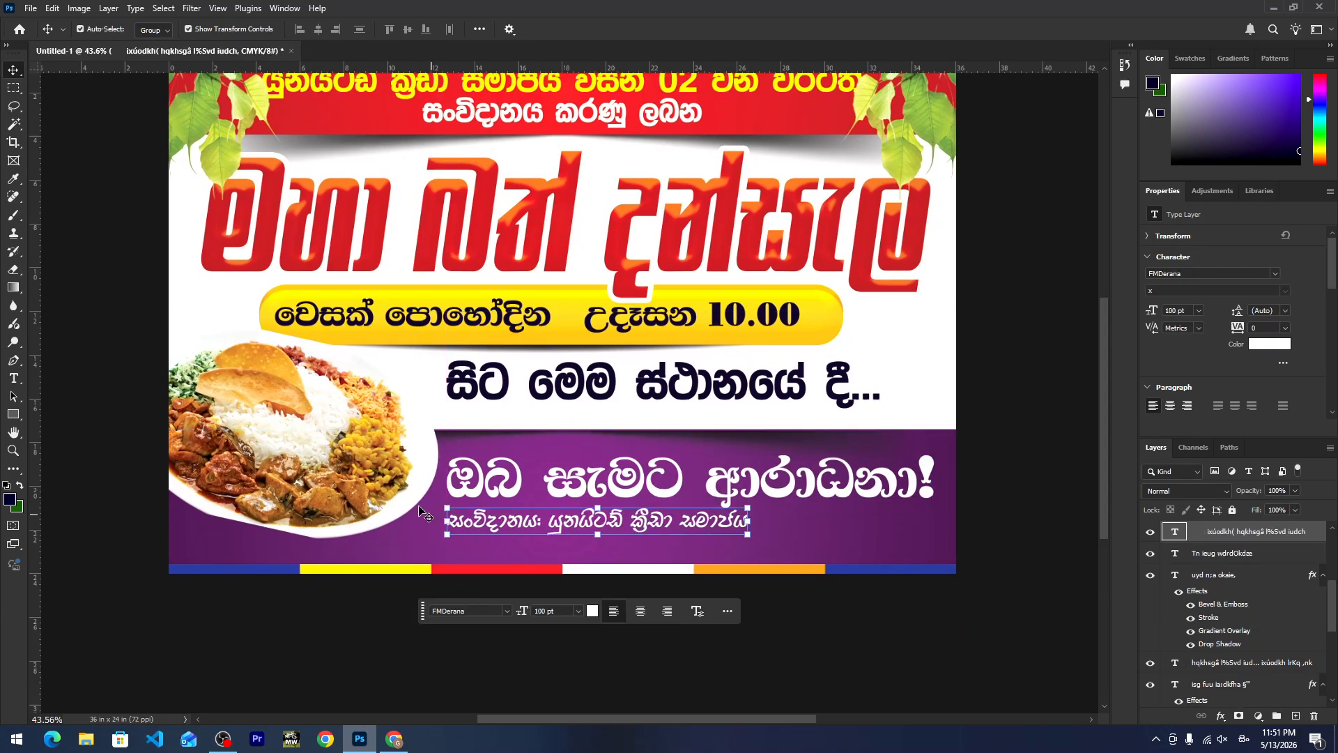
Stretch the rice plate upward to 14.472 × 10.931 in and position it at X -1.95 in, Y 12.27 in.
{"action": "left_click_drag", "start_coordinate": [383, 488], "coordinate": [379, 511]}
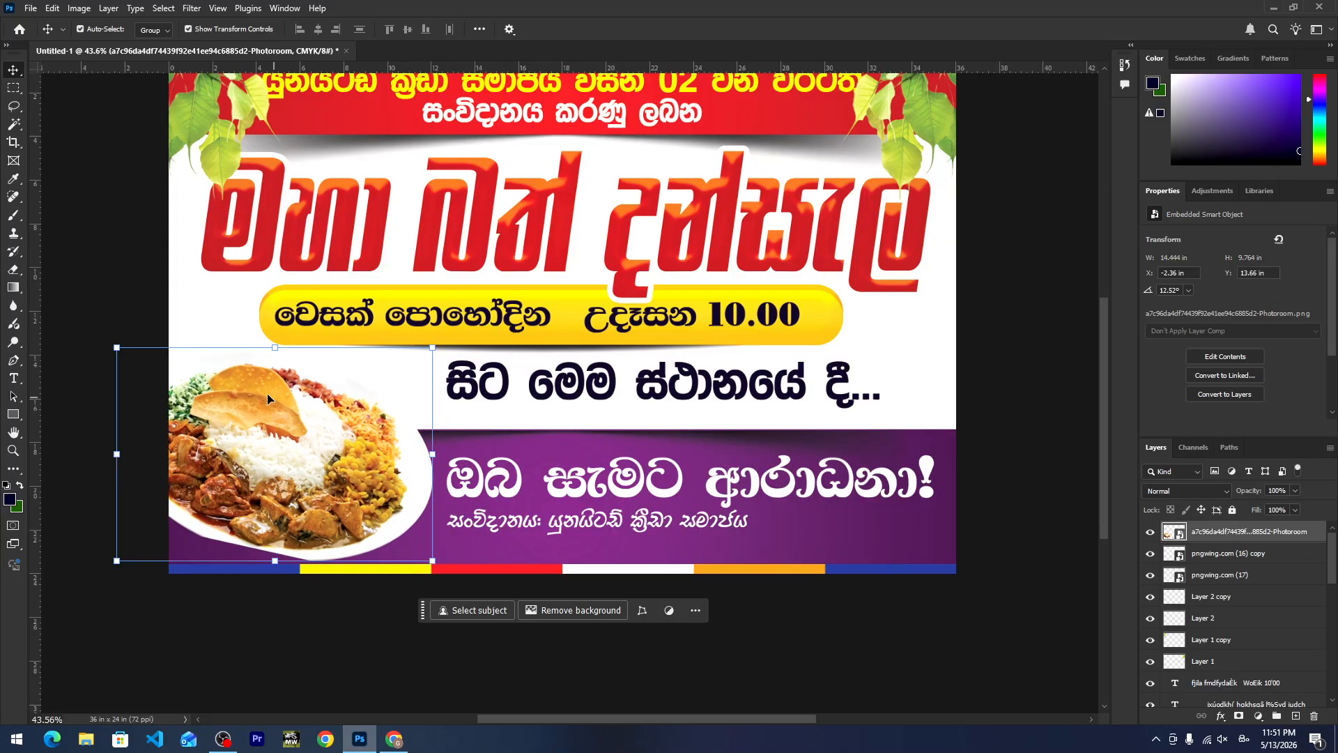
{"action": "mouse_move", "coordinate": [284, 352]}
{"action": "left_mouse_down"}
{"action": "mouse_move", "coordinate": [279, 329]}
{"action": "mouse_move", "coordinate": [301, 333]}
{"action": "left_mouse_up"}
{"action": "key", "text": "Escape"}
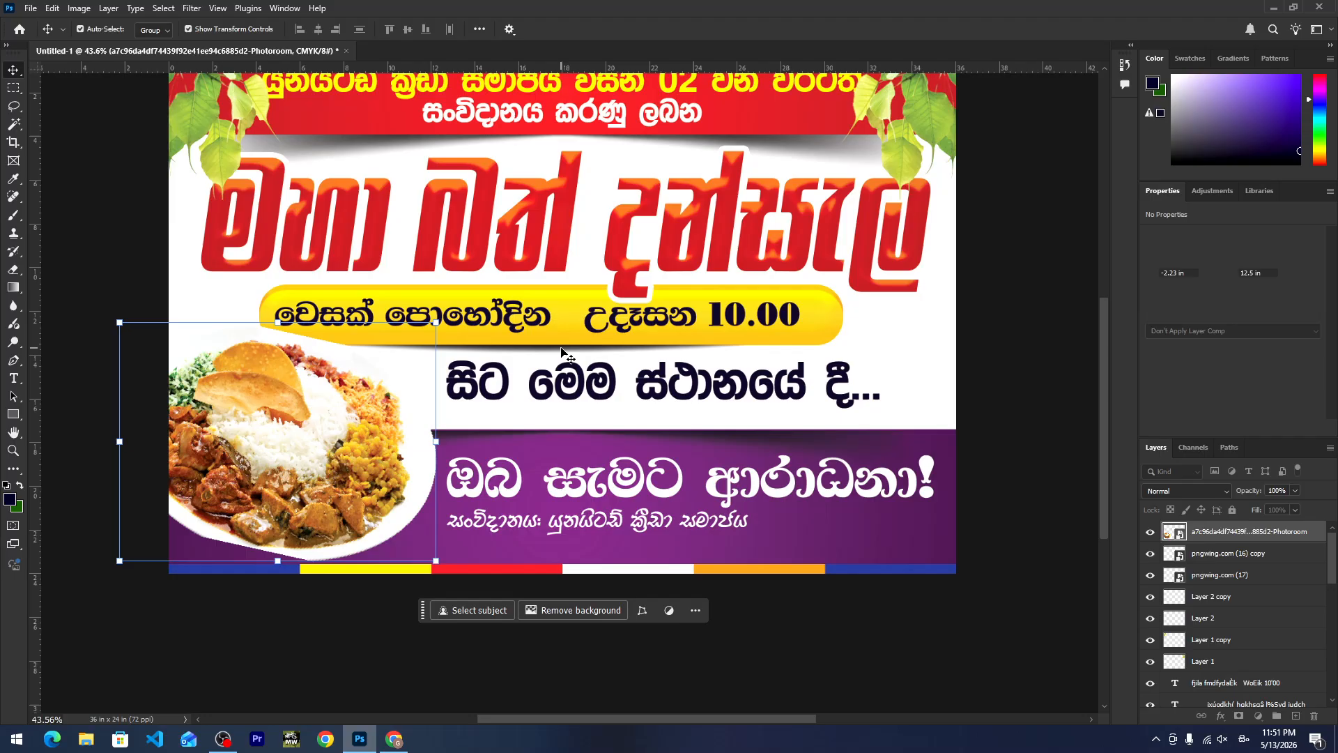
{"action": "key", "text": "shift+Right"}
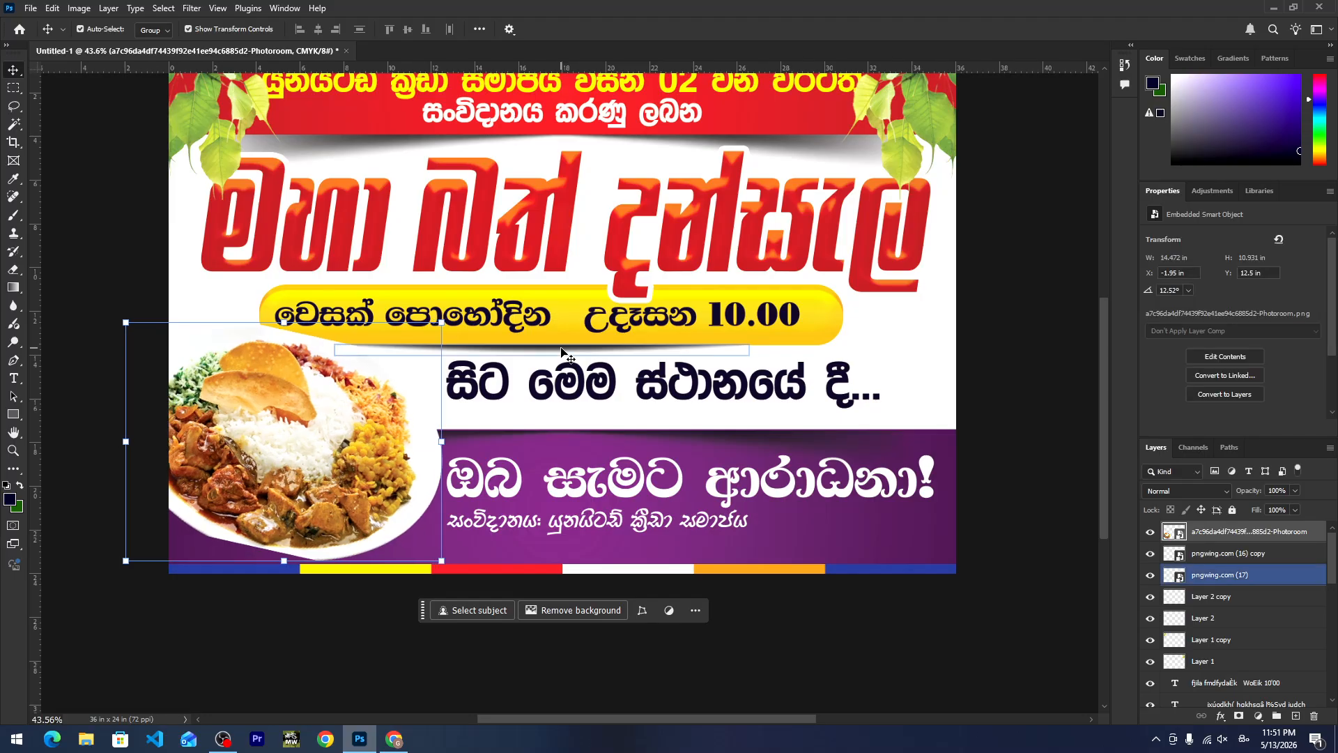
{"action": "key", "text": "shift+Up"}
{"action": "key", "text": "shift+Up"}
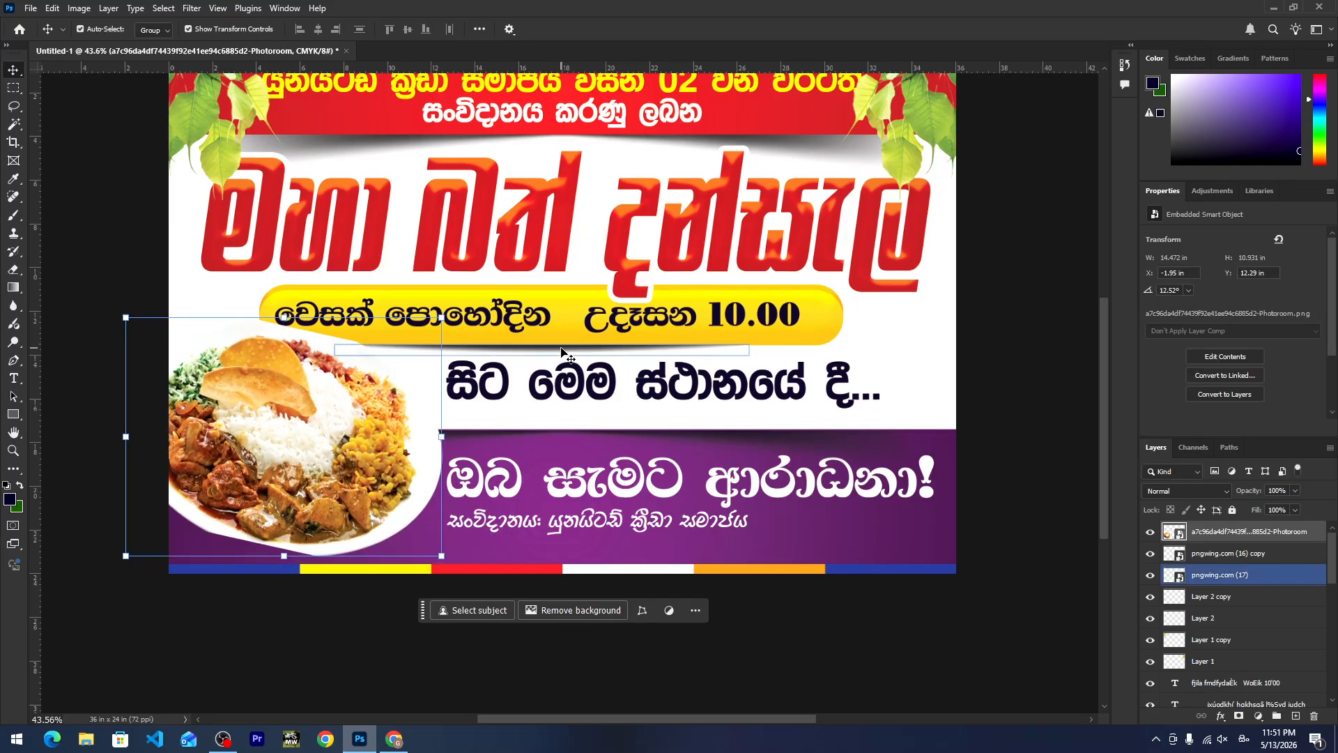
{"action": "key", "text": "Down"}
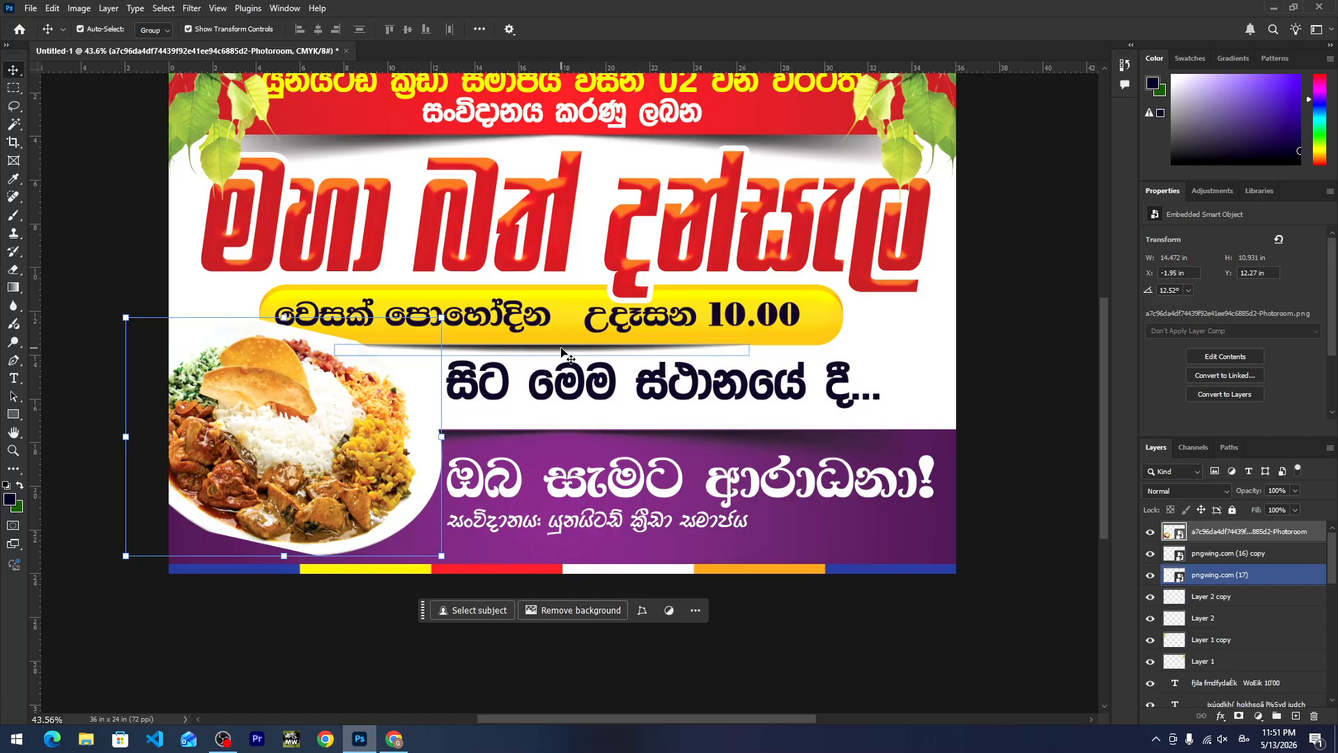
Switch to Chrome and download the "Line Font, shadow, white, monochrome, black png" image from the PNGWing shadow results.
{"action": "left_click", "coordinate": [394, 739]}
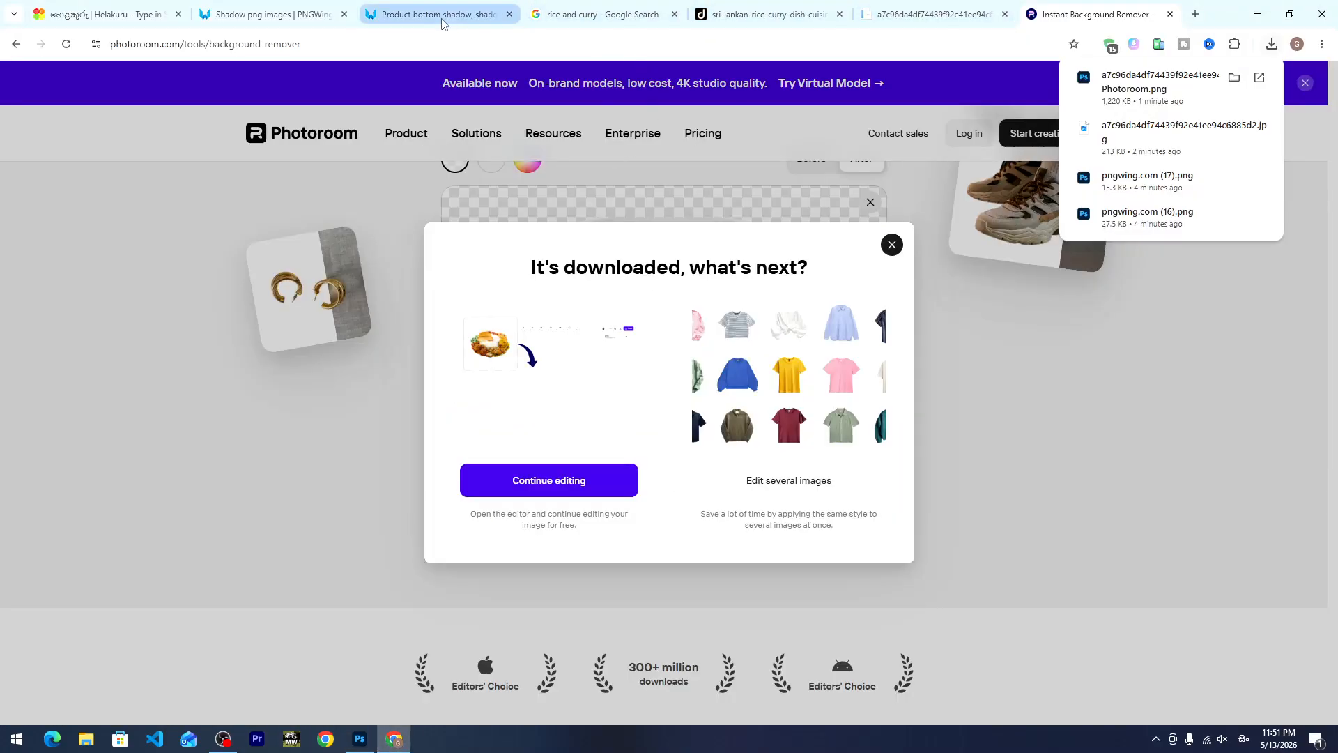
{"action": "left_click", "coordinate": [249, 14]}
{"action": "left_click", "coordinate": [249, 14]}
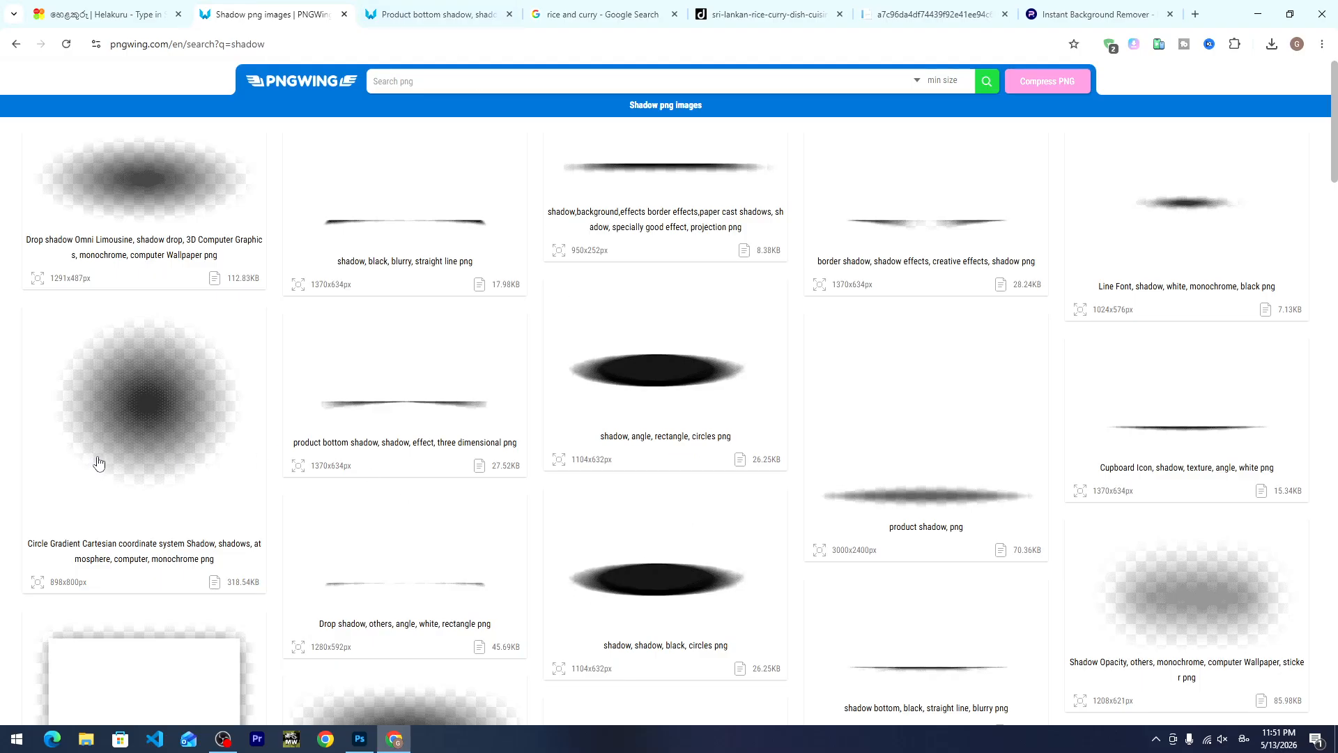
{"action": "left_click", "coordinate": [1190, 207]}
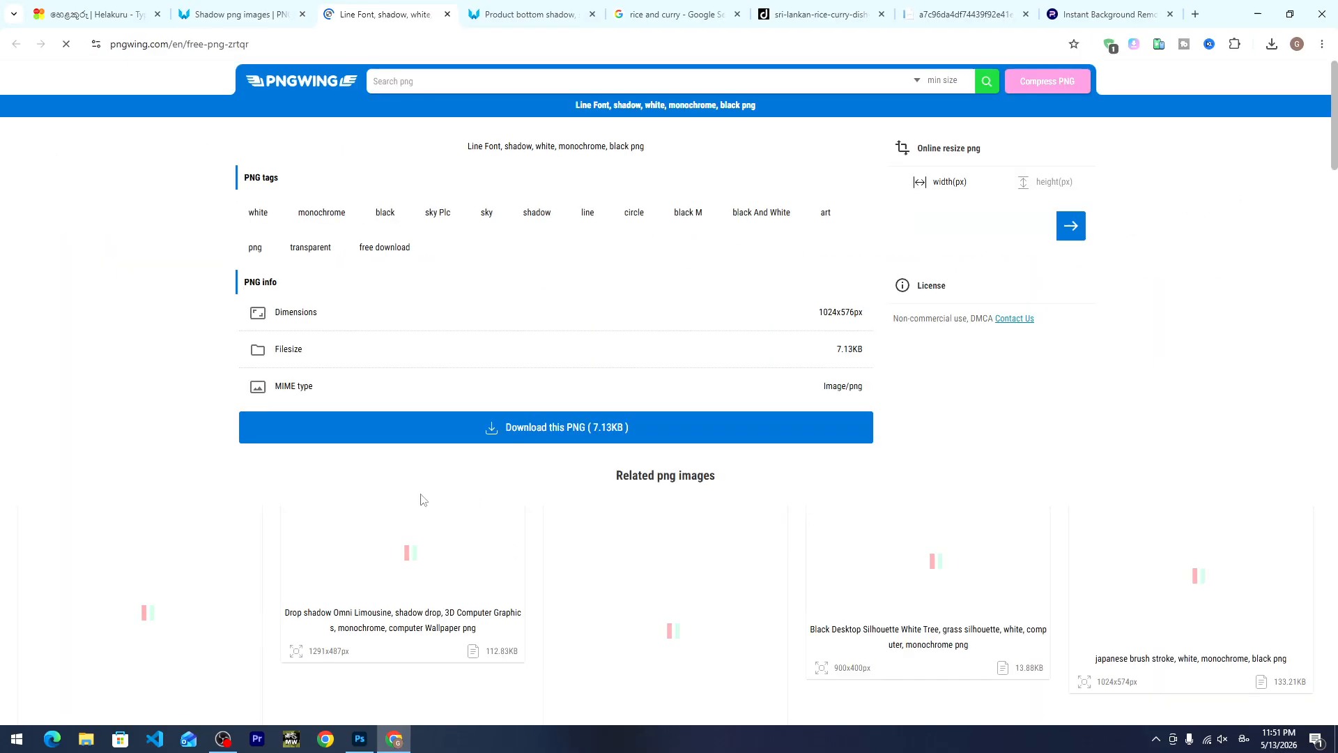
{"action": "scroll", "coordinate": [558, 563], "scroll_direction": "down", "scroll_amount": 1}
{"action": "scroll", "coordinate": [558, 563], "scroll_direction": "down", "scroll_amount": 4}
{"action": "left_click", "coordinate": [563, 440]}
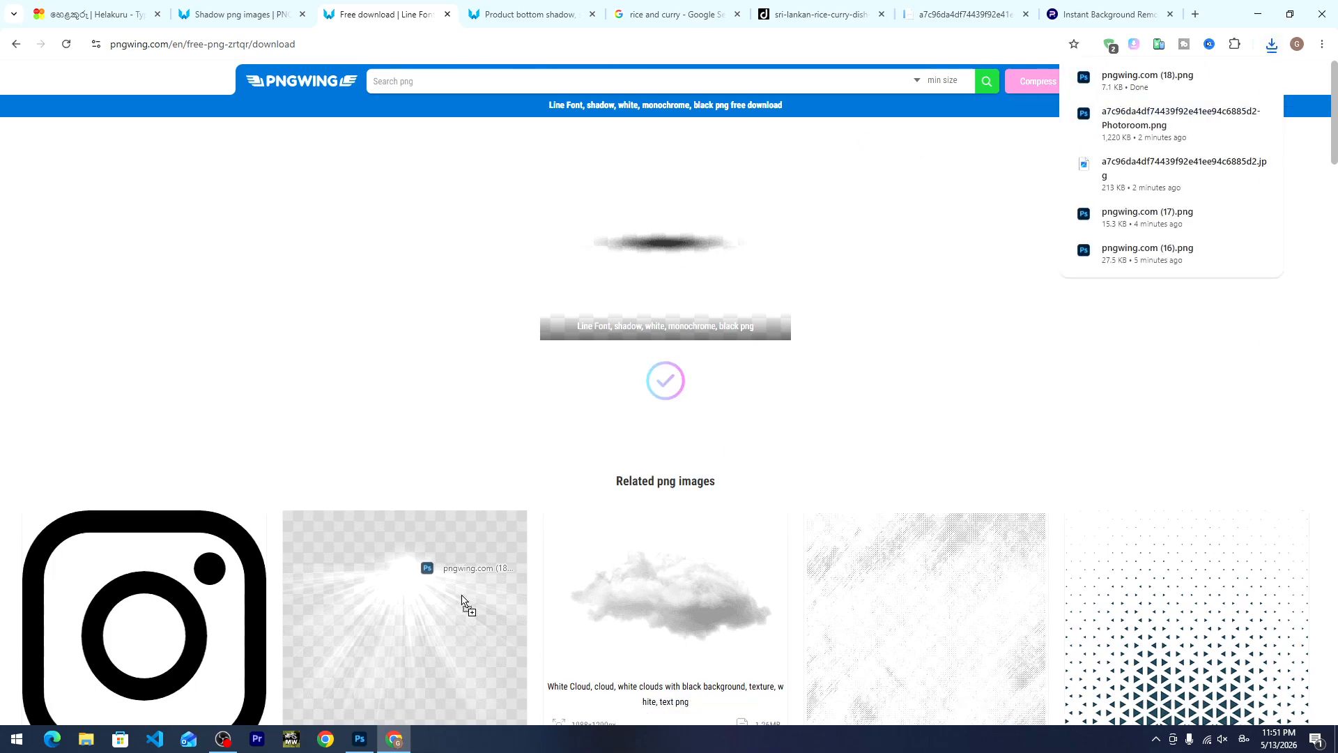
Place pngwing.com (18).png into the Photoshop banner and widen it to about 18.58 in beneath the rice plate.
{"action": "left_click_drag", "start_coordinate": [461, 600], "coordinate": [488, 409]}
{"action": "left_click_drag", "start_coordinate": [568, 331], "coordinate": [273, 556]}
{"action": "left_click_drag", "start_coordinate": [420, 637], "coordinate": [619, 649]}
{"action": "mouse_move", "coordinate": [274, 547]}
{"action": "left_mouse_down"}
{"action": "mouse_move", "coordinate": [265, 556]}
{"action": "mouse_move", "coordinate": [284, 550]}
{"action": "left_mouse_up"}
{"action": "key", "text": "Return"}
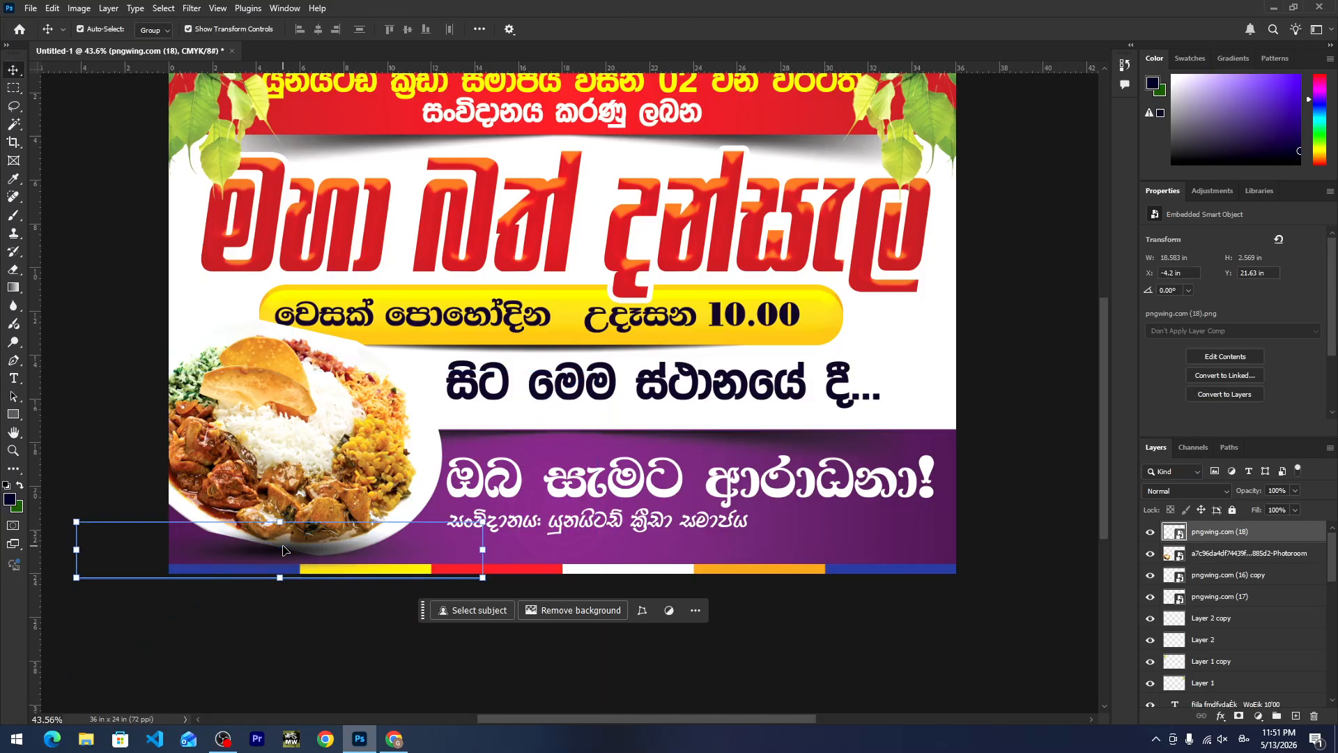
Send the new shadow layer behind the plate, directly above Rectangle 2, and nudge it to X -4.29 in, Y 21.7 in.
{"action": "key", "text": "ctrl+shift+bracketleft"}
{"action": "key", "text": "ctrl+bracketright"}
{"action": "key", "text": "ctrl+bracketright"}
{"action": "key", "text": "ctrl+bracketright"}
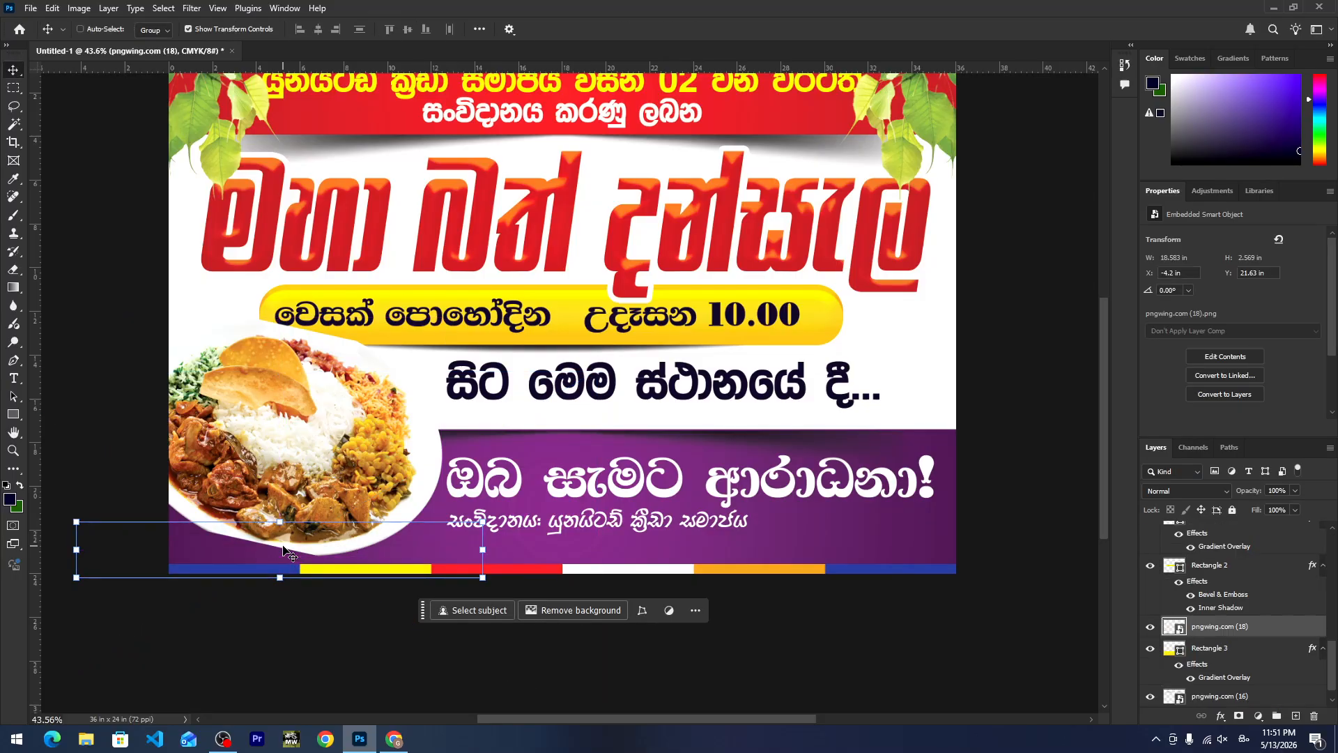
{"action": "key", "text": "Left"}
{"action": "key", "text": "Left"}
{"action": "key", "text": "Left"}
{"action": "key", "text": "Left"}
{"action": "key", "text": "Left"}
{"action": "key", "text": "Left"}
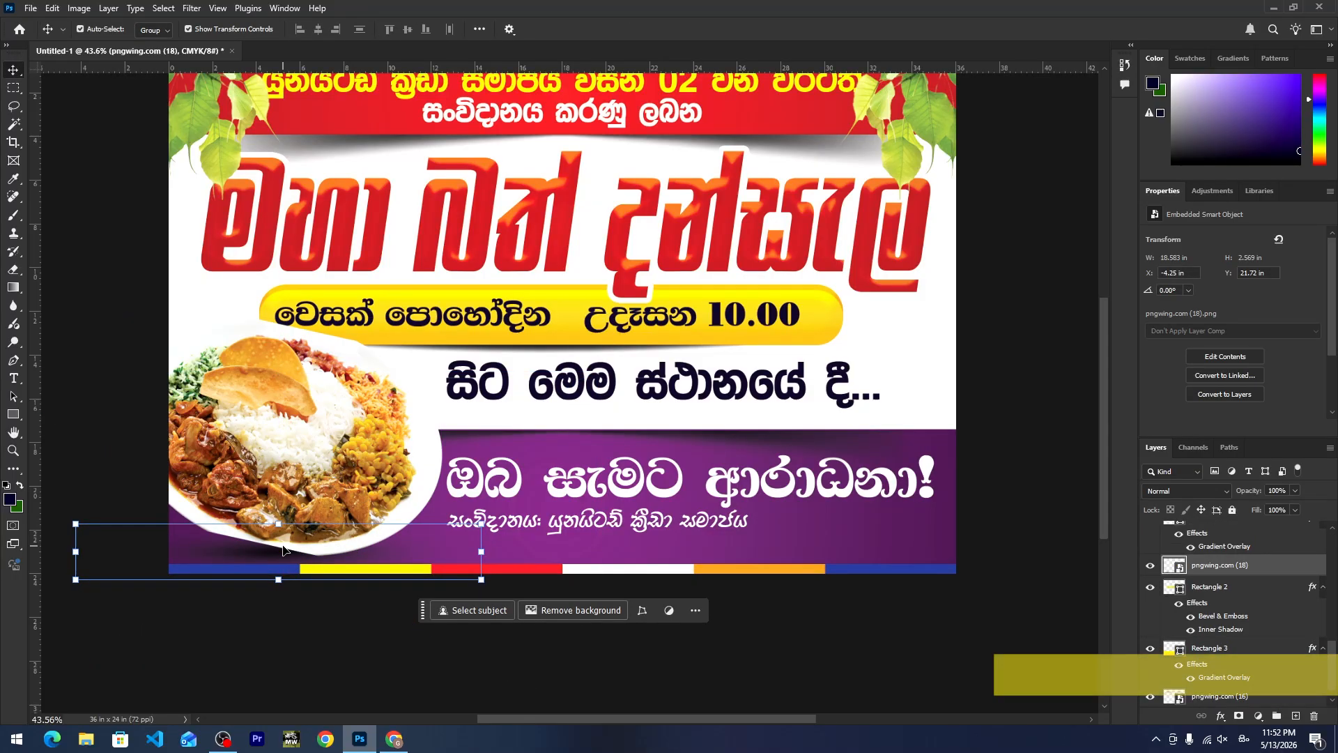
{"action": "key", "text": "Up"}
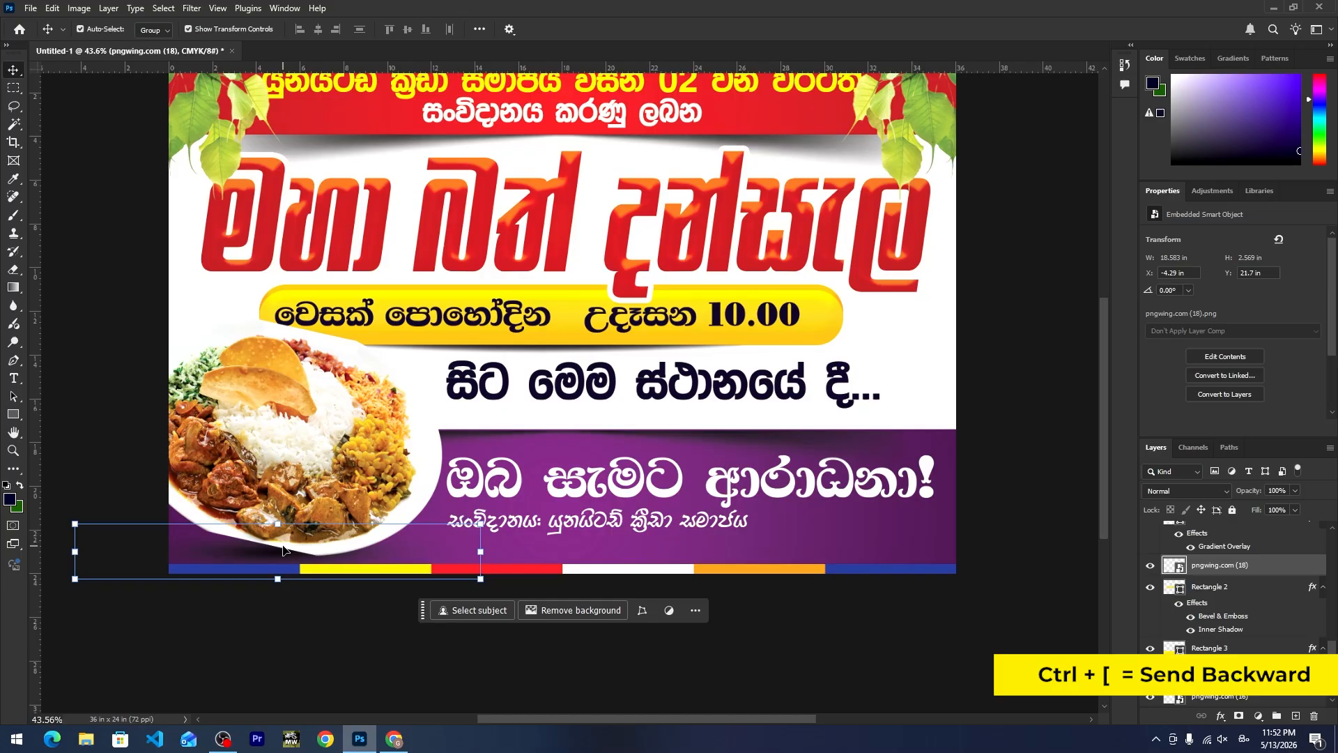
Shrink the "ඔබ සැමට ආරාධනා!" line to 188.68 pt, reposition it slightly and deselect it.
{"action": "left_click", "coordinate": [690, 488]}
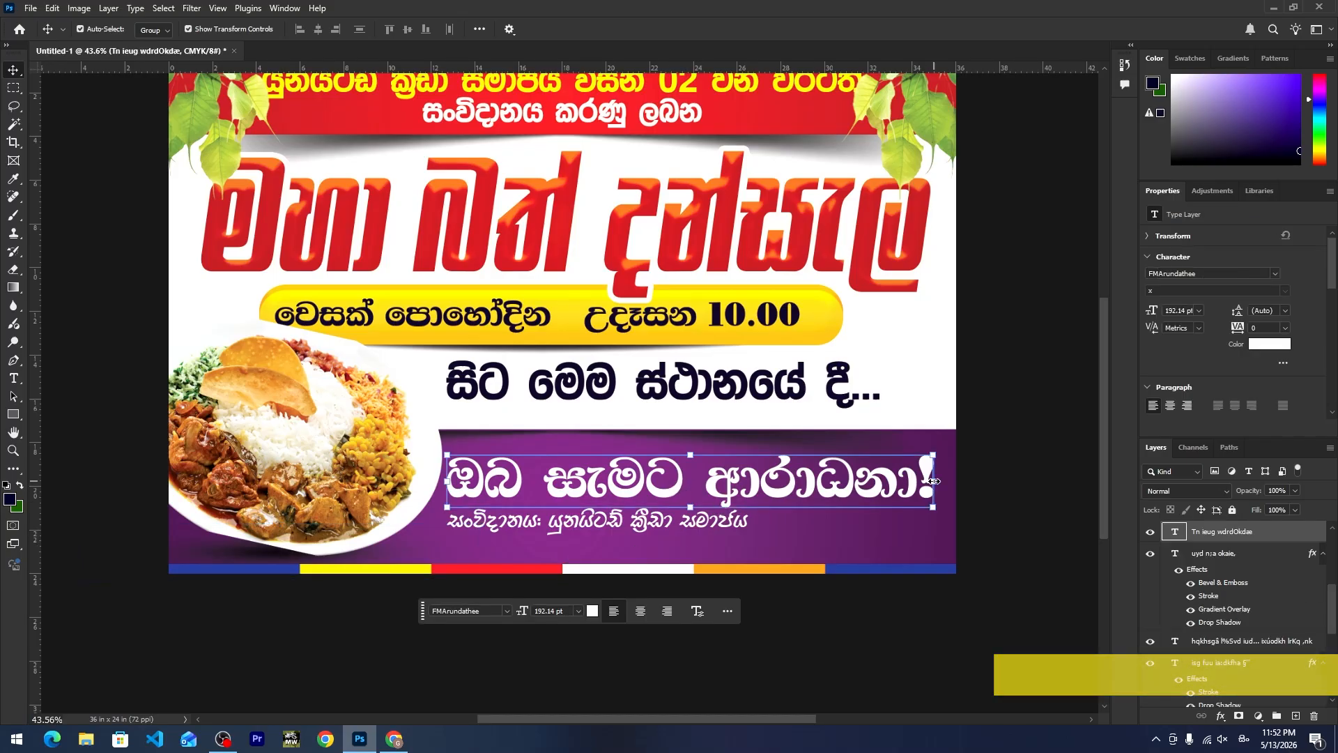
{"action": "left_click_drag", "start_coordinate": [933, 481], "coordinate": [928, 480]}
{"action": "left_click_drag", "start_coordinate": [690, 483], "coordinate": [689, 486]}
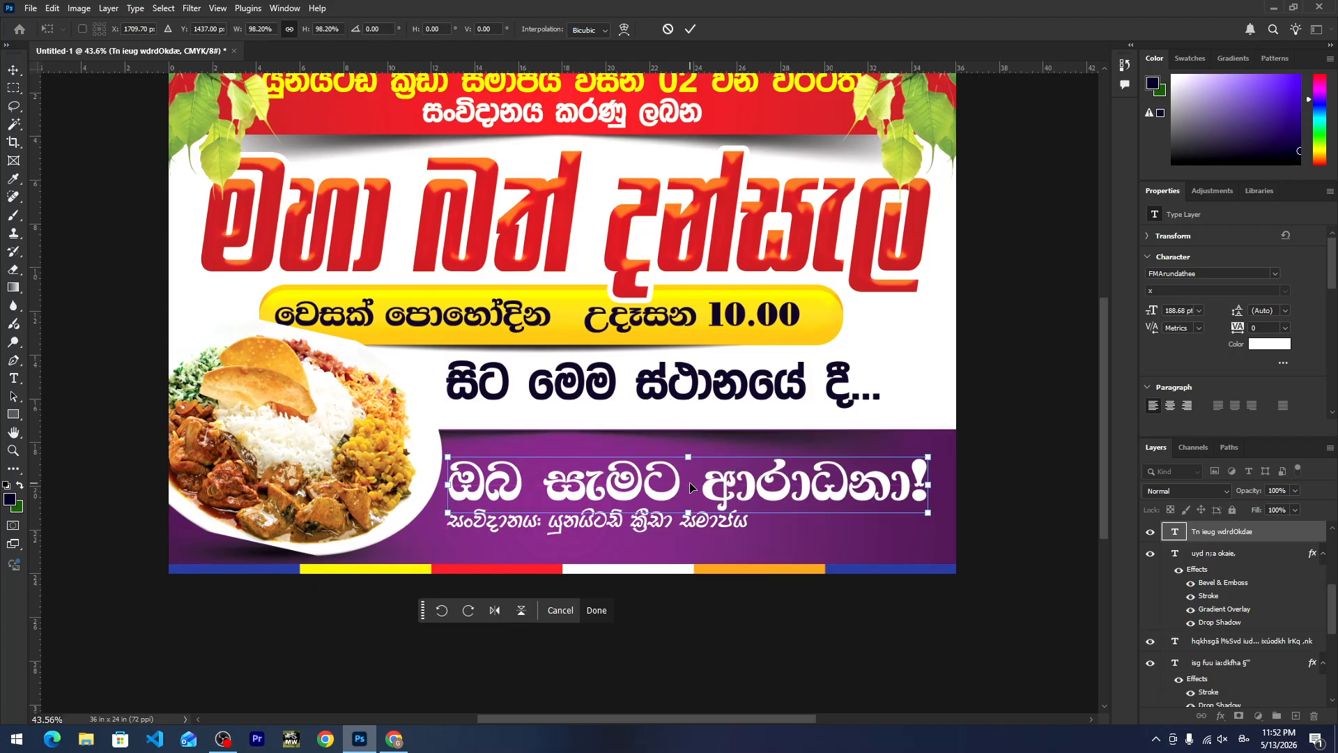
{"action": "key", "text": "Return"}
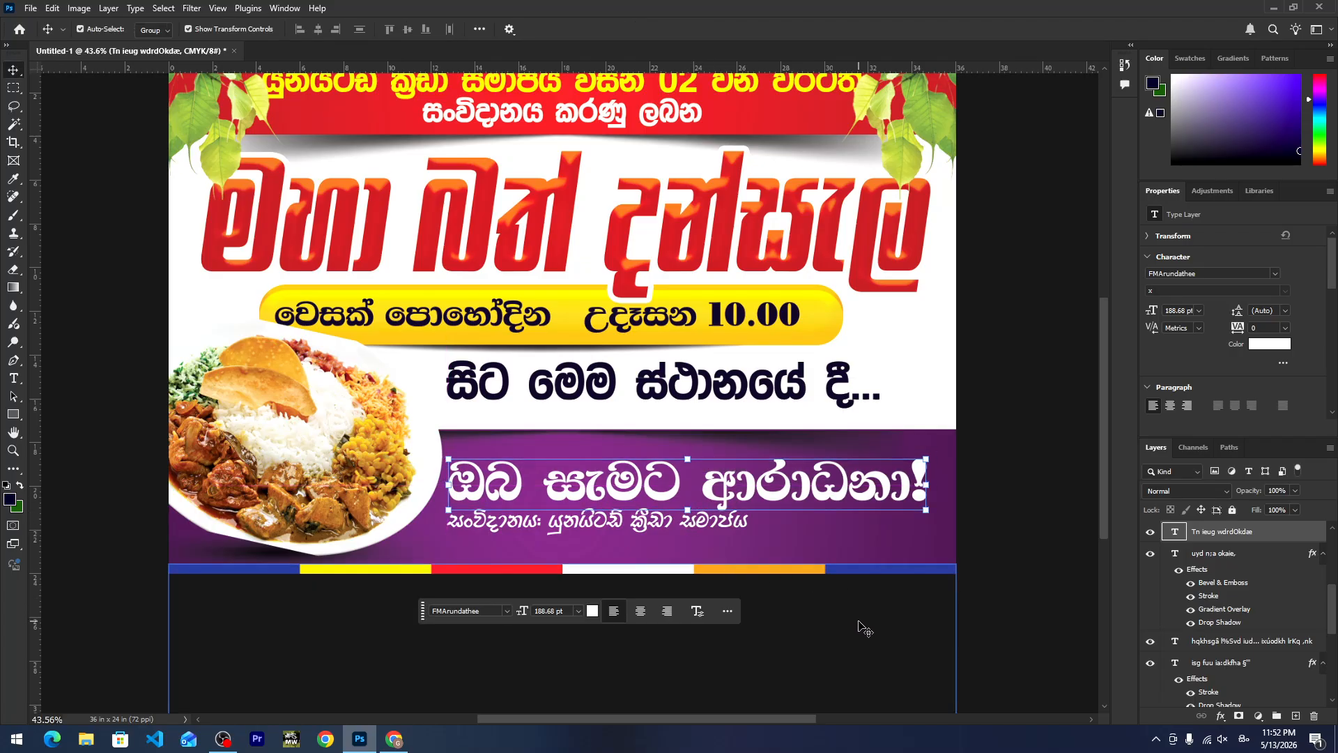
{"action": "left_click", "coordinate": [1010, 511]}
Add a new empty layer at the top of the layer stack and activate the Brush tool.
{"action": "scroll", "coordinate": [645, 356], "scroll_direction": "down", "scroll_amount": 3}
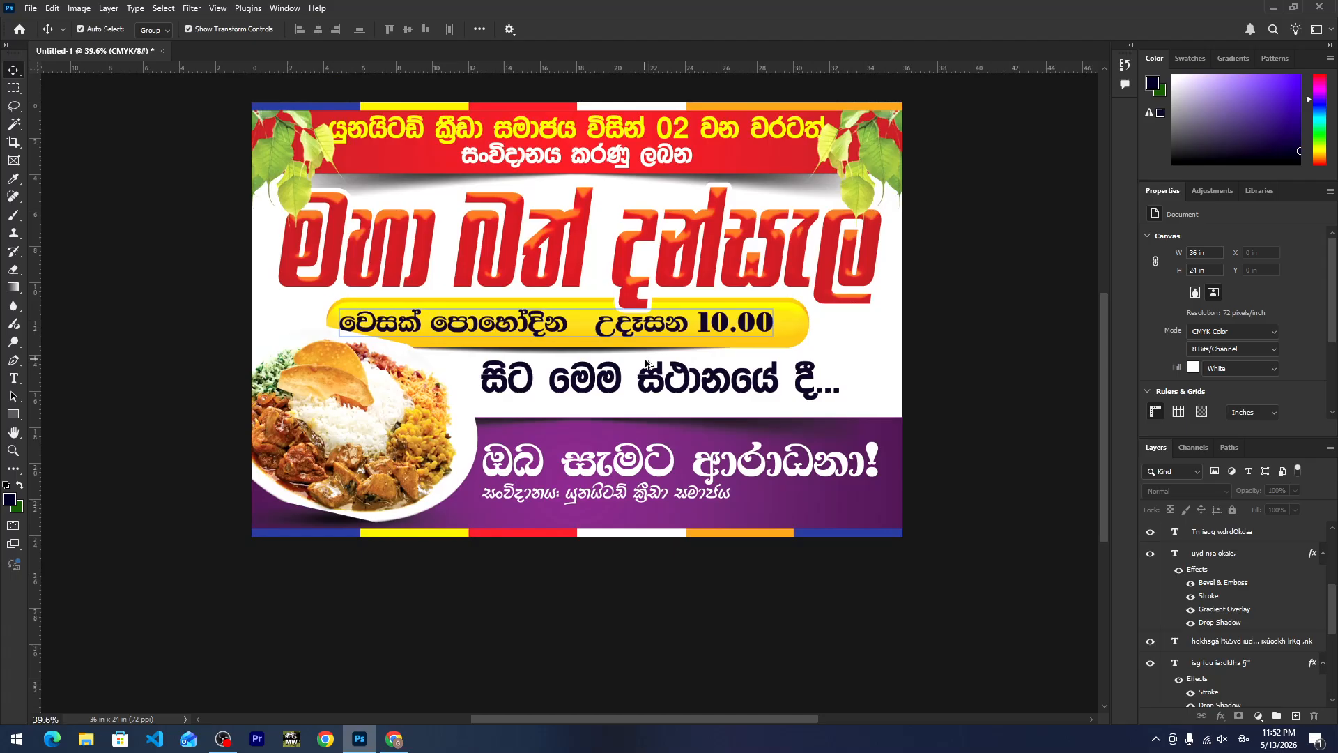
{"action": "left_click_drag", "start_coordinate": [597, 281], "coordinate": [591, 346]}
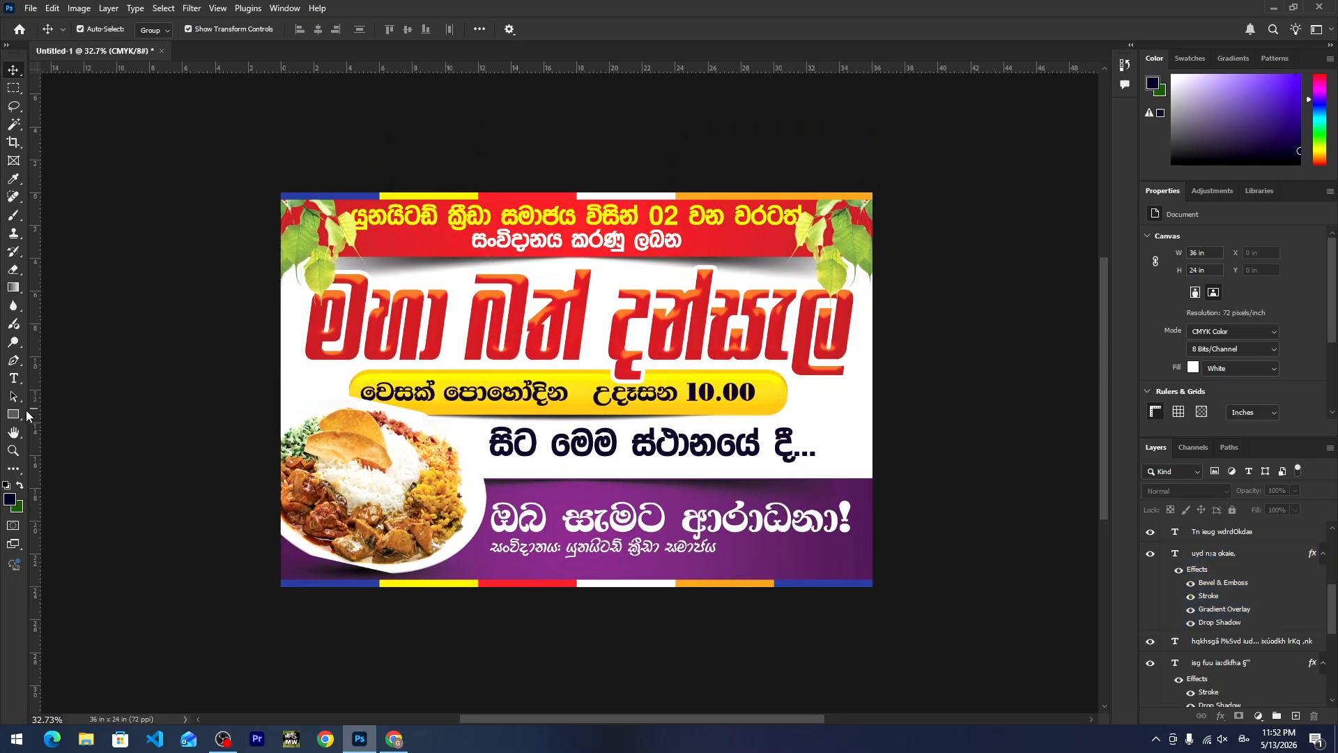
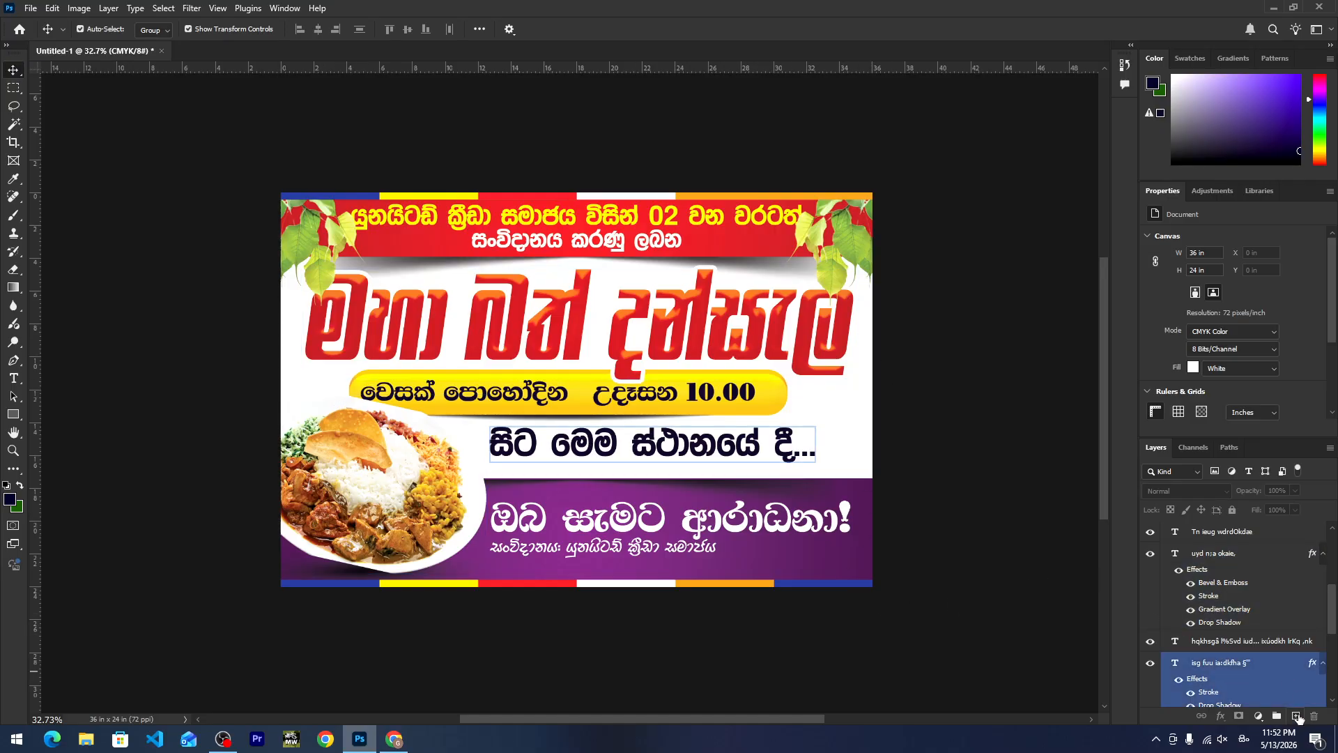
{"action": "left_click", "coordinate": [1295, 716]}
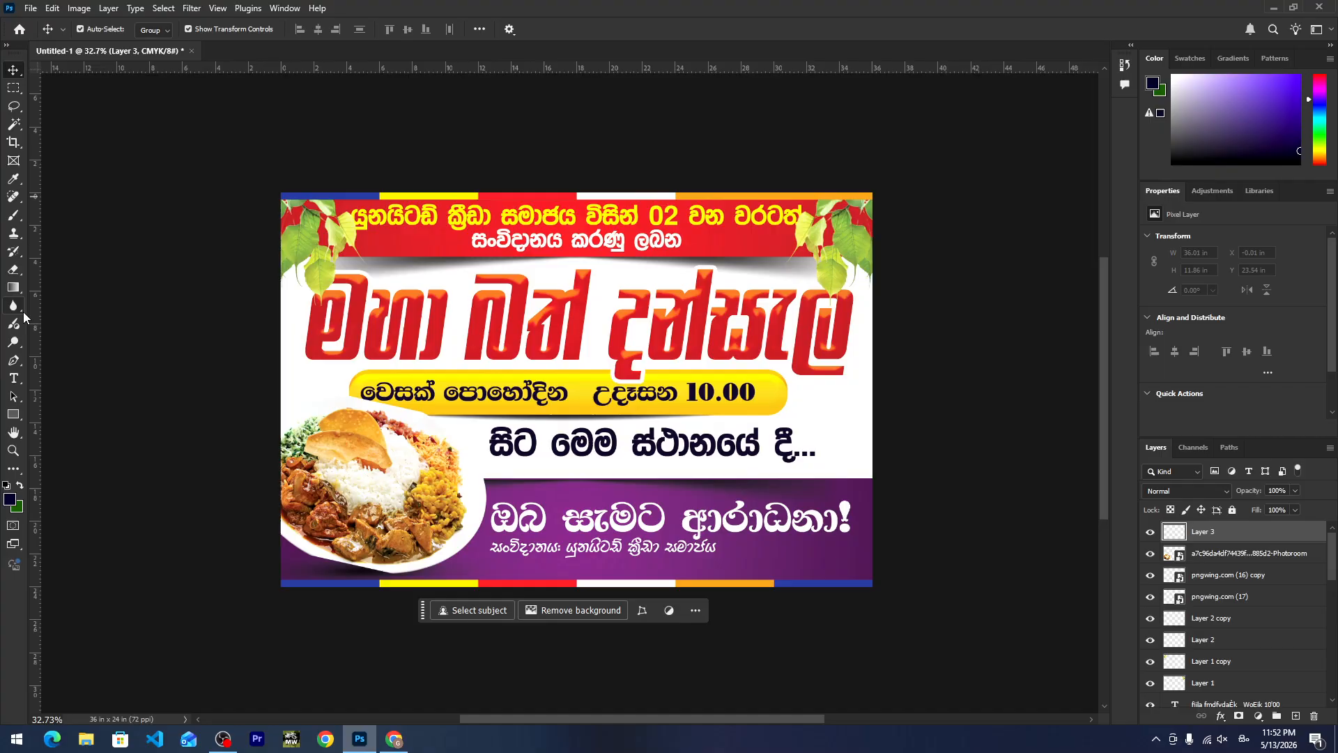
{"action": "key", "text": "alt+space"}
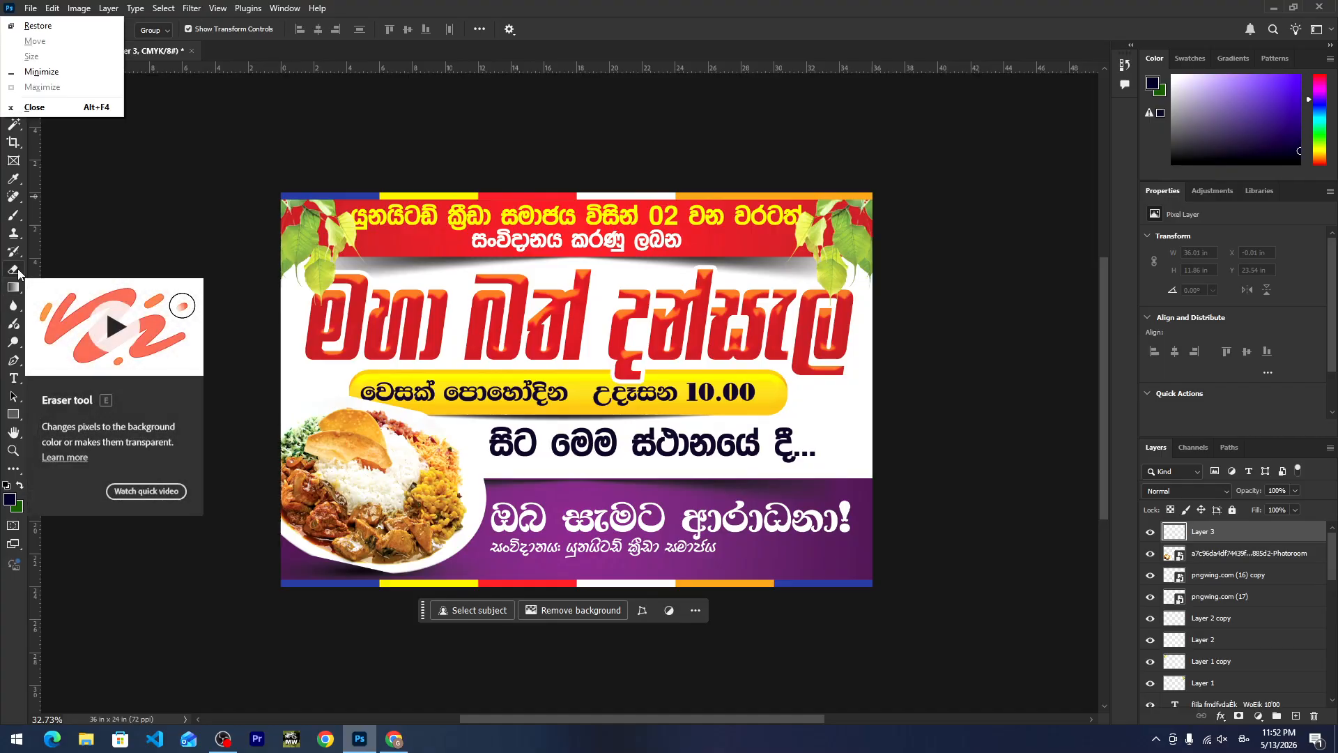
{"action": "left_click", "coordinate": [538, 7]}
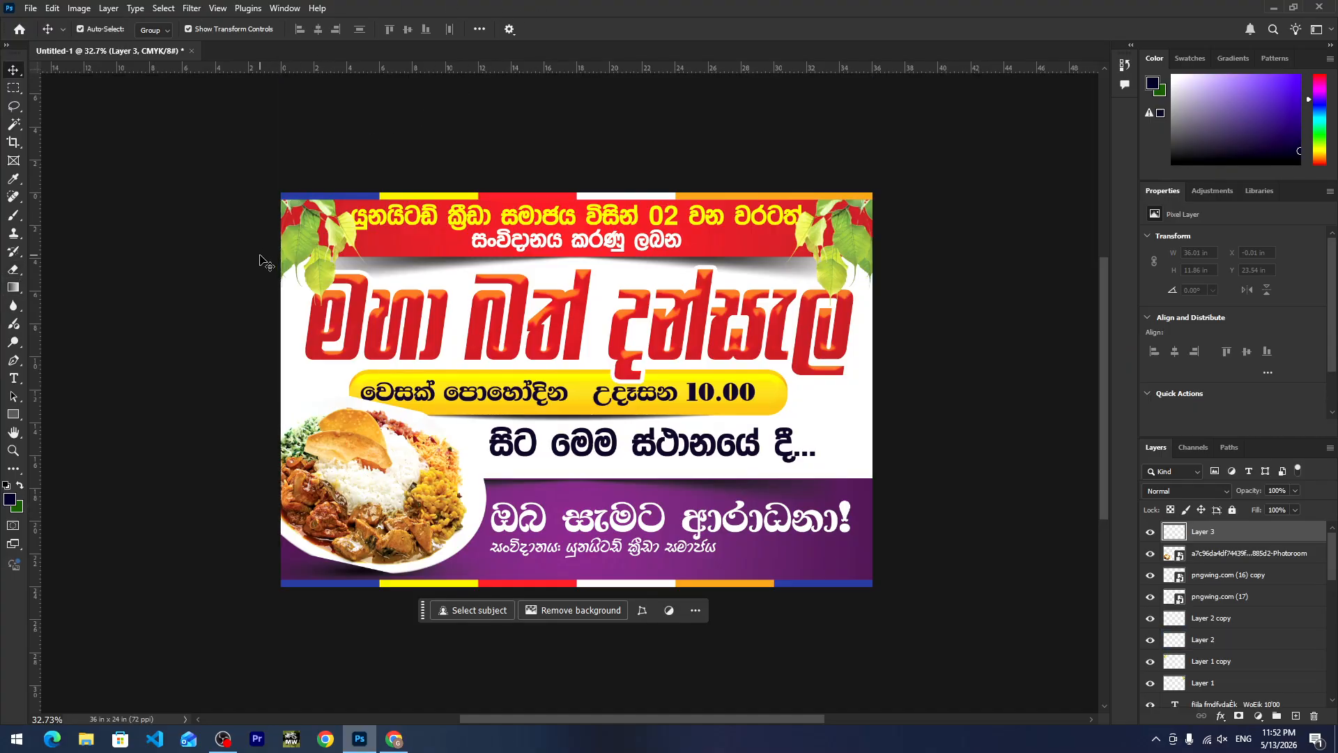
{"action": "key", "text": "b"}
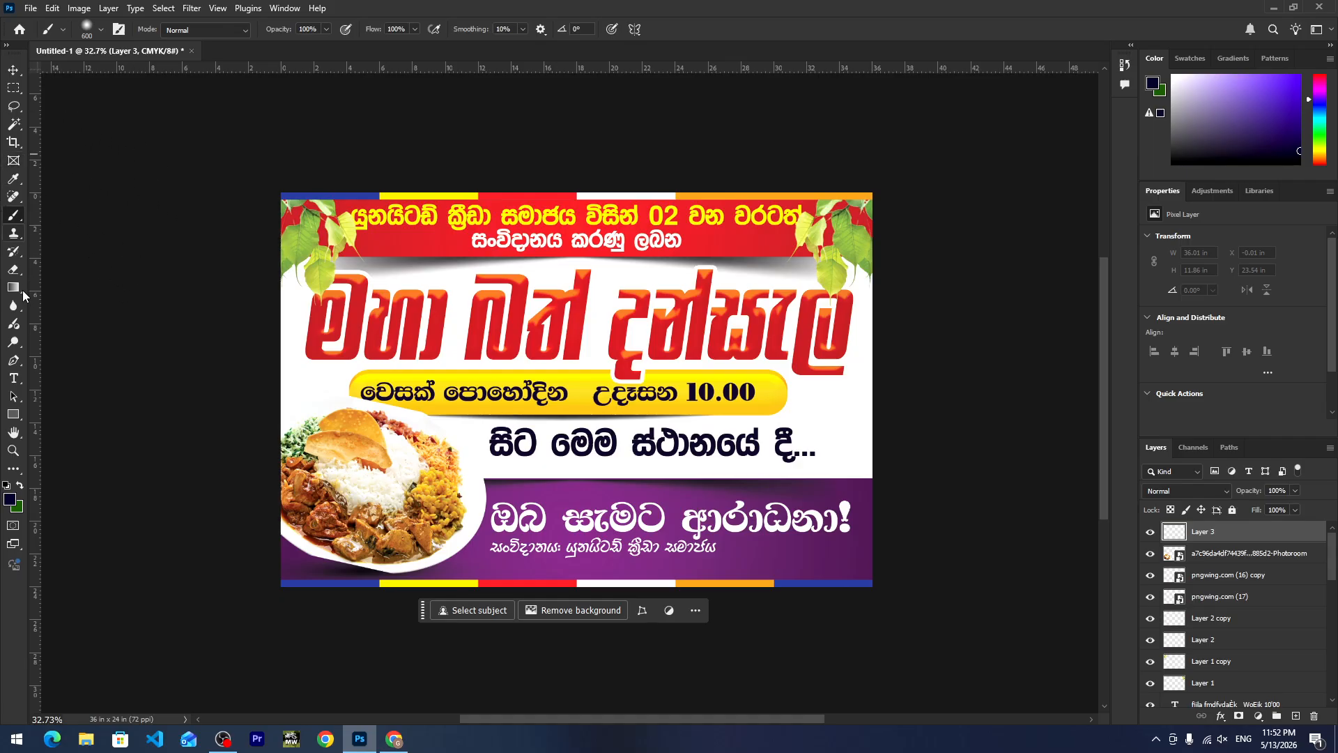
{"action": "right_click", "coordinate": [17, 216]}
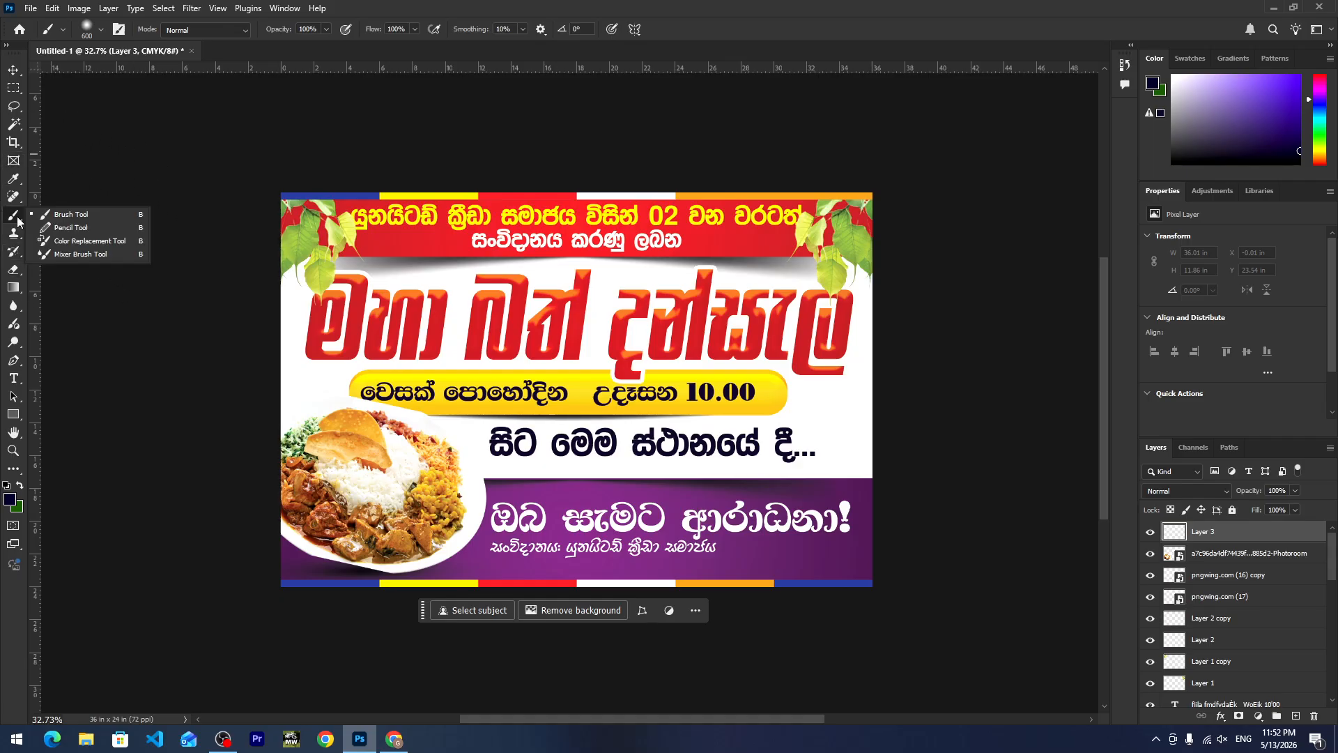
{"action": "left_click", "coordinate": [64, 216]}
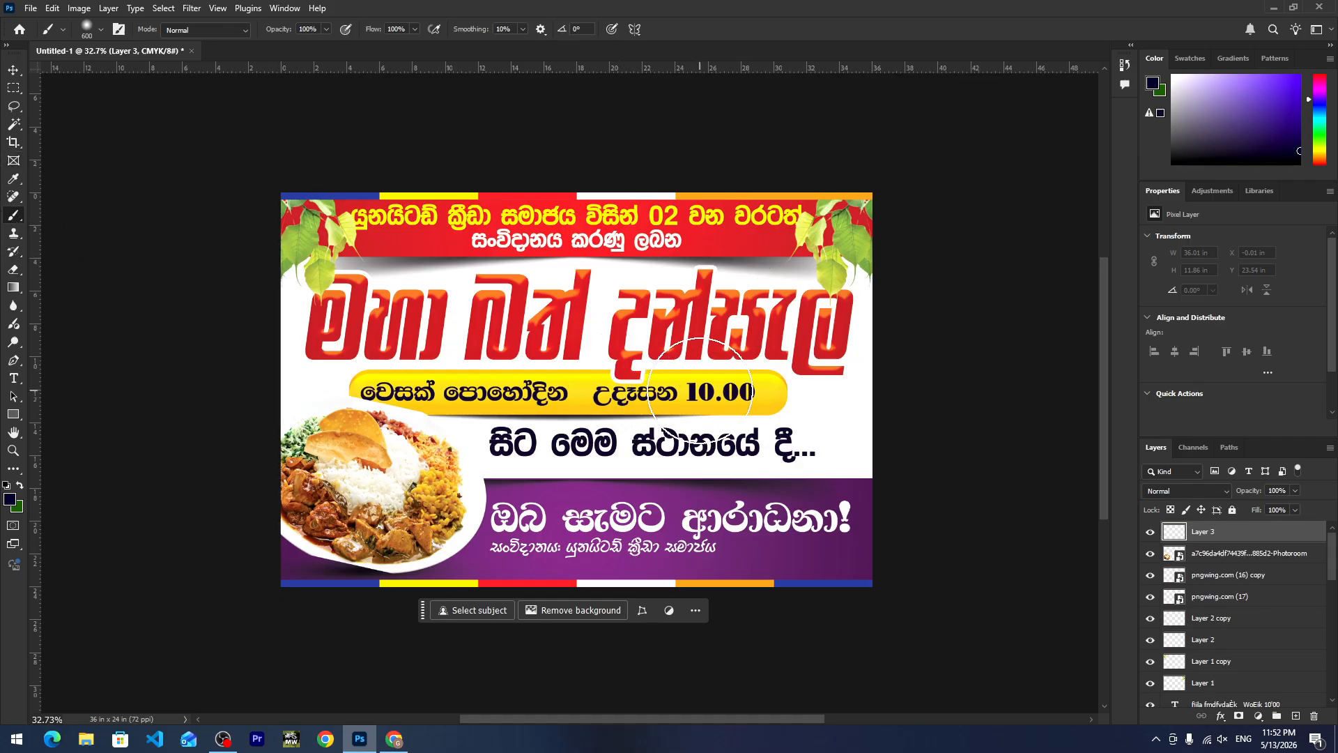
Enlarge the brush to 1300 px and paint a soft green sampled from the plate's greens over the banner's upper-left area.
{"action": "key", "text": "bracketright"}
{"action": "key", "text": "bracketright"}
{"action": "key", "text": "bracketright"}
{"action": "key", "text": "bracketright"}
{"action": "key", "text": "bracketright"}
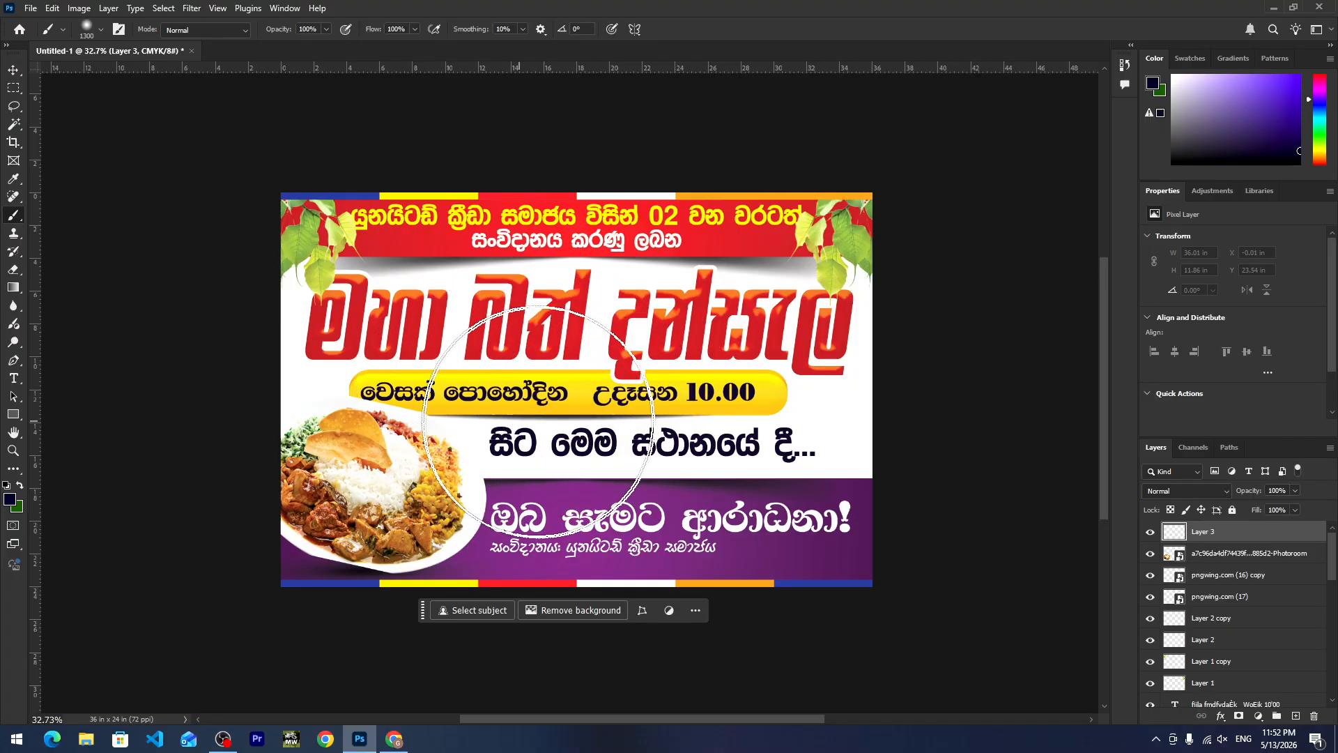
{"action": "left_click", "coordinate": [309, 429], "text": "alt"}
{"action": "left_click", "coordinate": [310, 392]}
{"action": "left_click", "coordinate": [334, 259]}
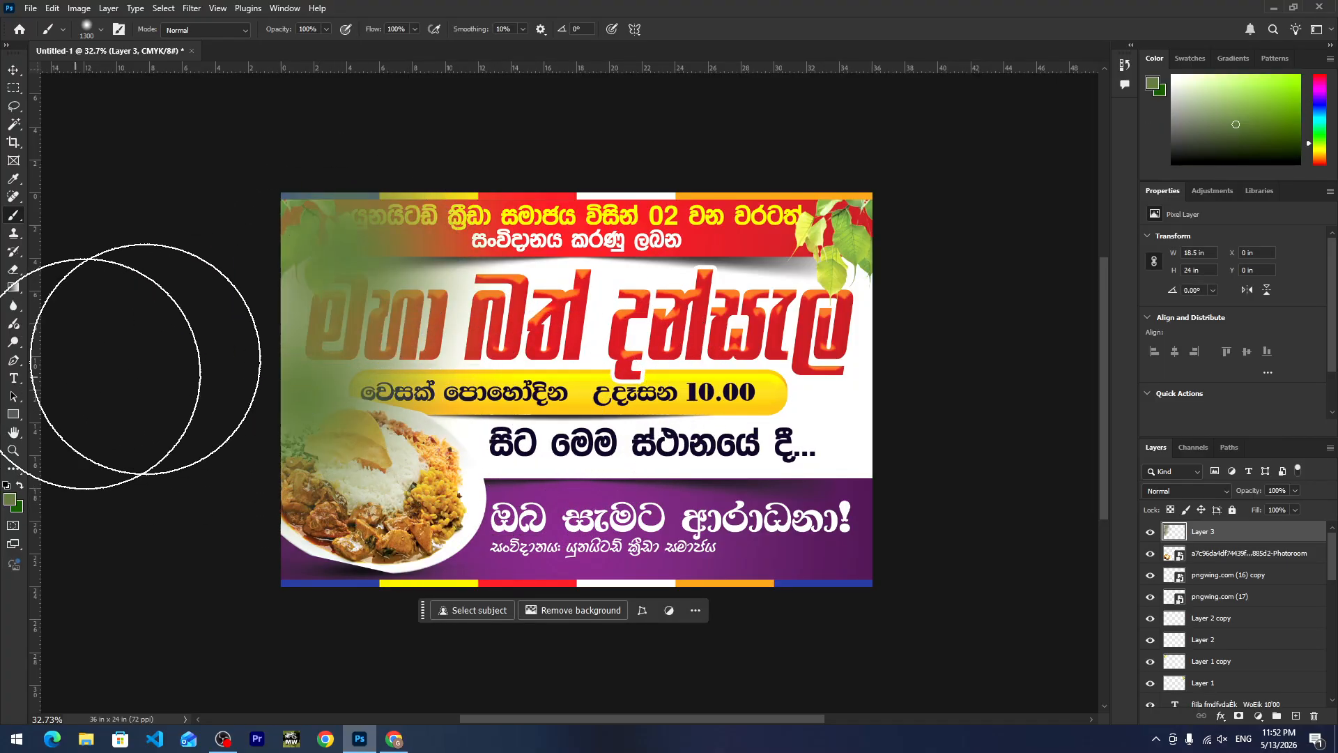
{"action": "left_click", "coordinate": [428, 268]}
Sample a soft pink from the rice plate and paint it over the banner's right side with the 1300 px brush.
{"action": "left_click", "coordinate": [441, 449], "text": "alt"}
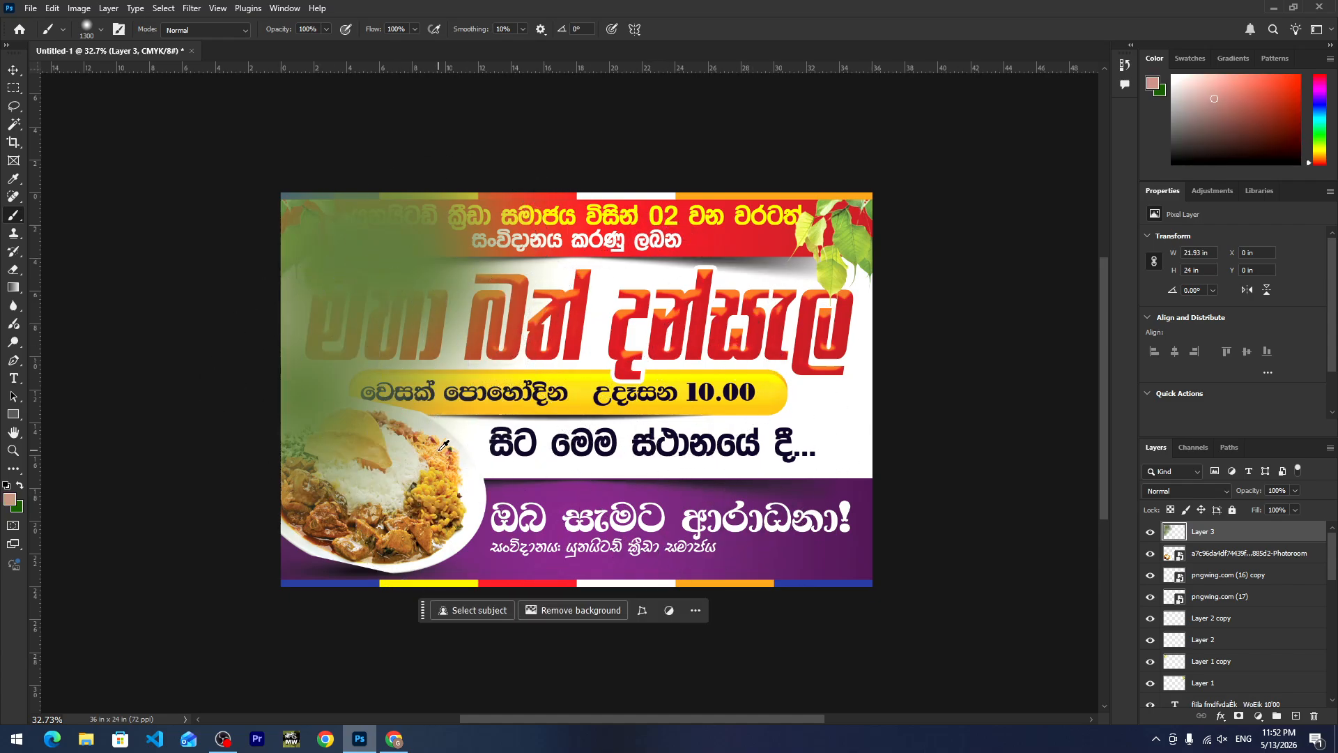
{"action": "left_click", "coordinate": [862, 409]}
{"action": "left_click", "coordinate": [807, 254]}
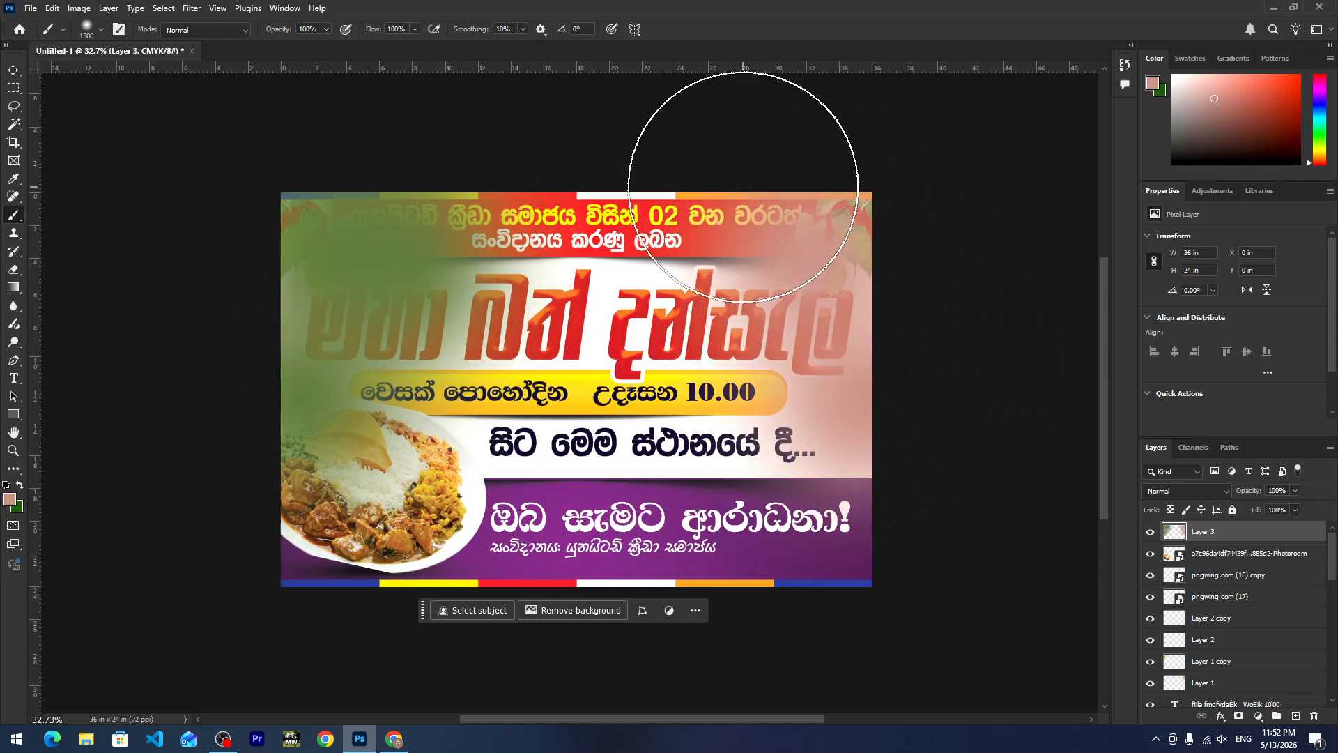
{"action": "left_click", "coordinate": [819, 436]}
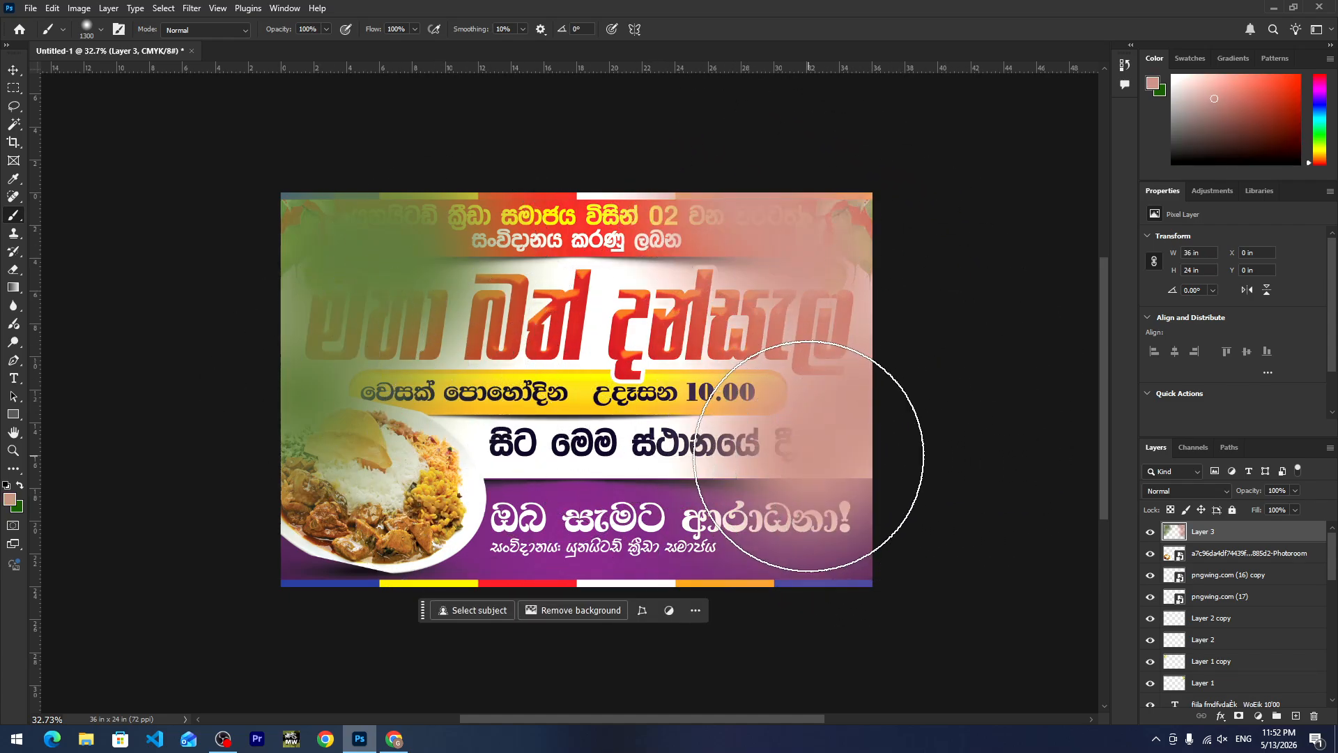
Paint an orange sampled from the plate's rice across the banner's centre, undoing the last stroke over the heading.
{"action": "left_click", "coordinate": [437, 486], "text": "alt"}
{"action": "left_click", "coordinate": [469, 466]}
{"action": "left_click", "coordinate": [557, 437]}
{"action": "left_click", "coordinate": [669, 477]}
{"action": "left_click", "coordinate": [645, 462]}
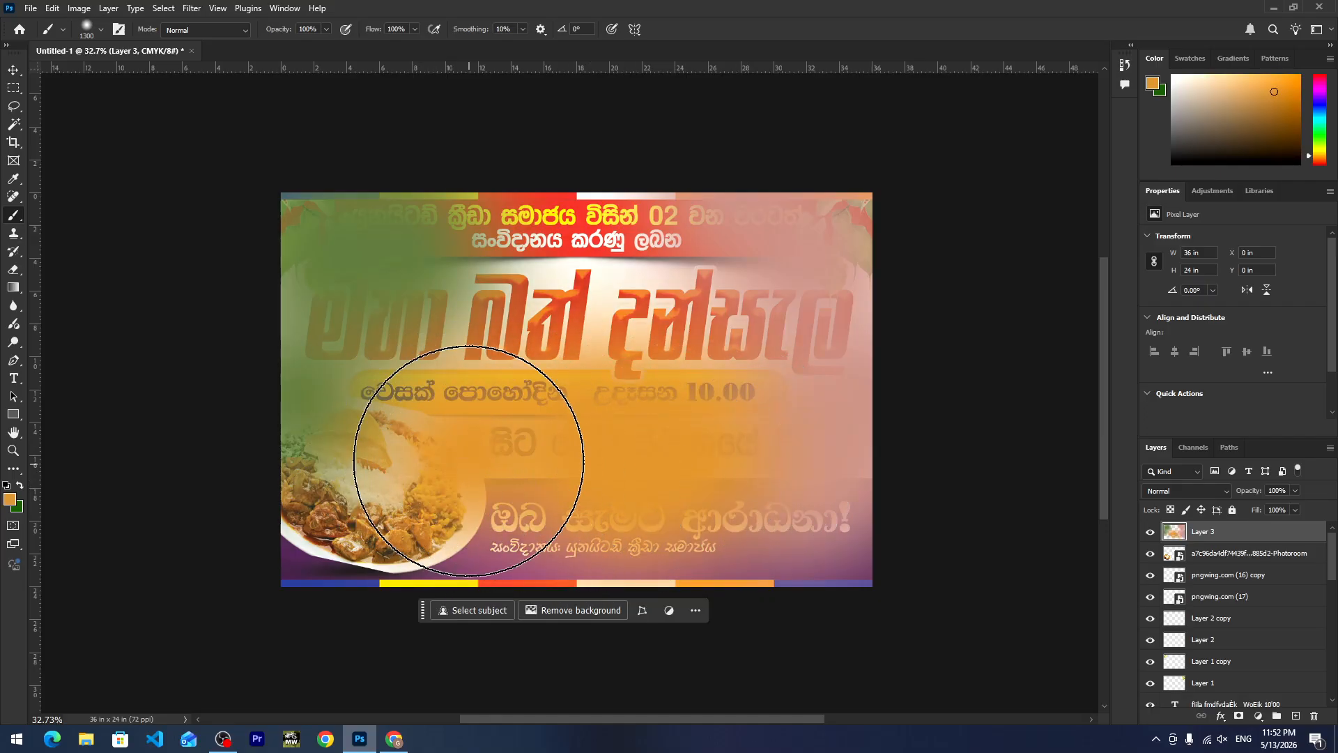
{"action": "left_click", "coordinate": [468, 461]}
{"action": "left_click", "coordinate": [591, 253]}
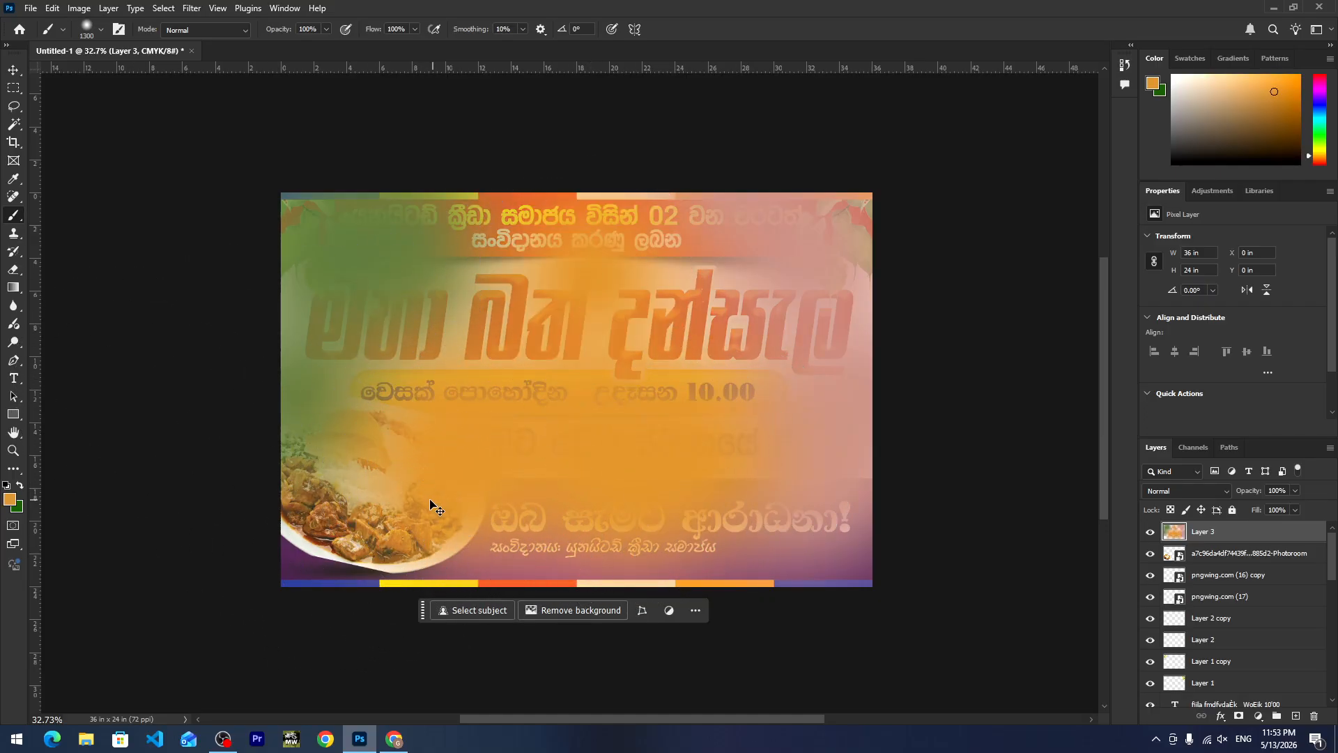
{"action": "key", "text": "ctrl+z"}
Sample a lighter tan orange from the plate and paint it across the banner's upper area and heading.
{"action": "left_click", "coordinate": [375, 492], "text": "alt"}
{"action": "left_click", "coordinate": [536, 257]}
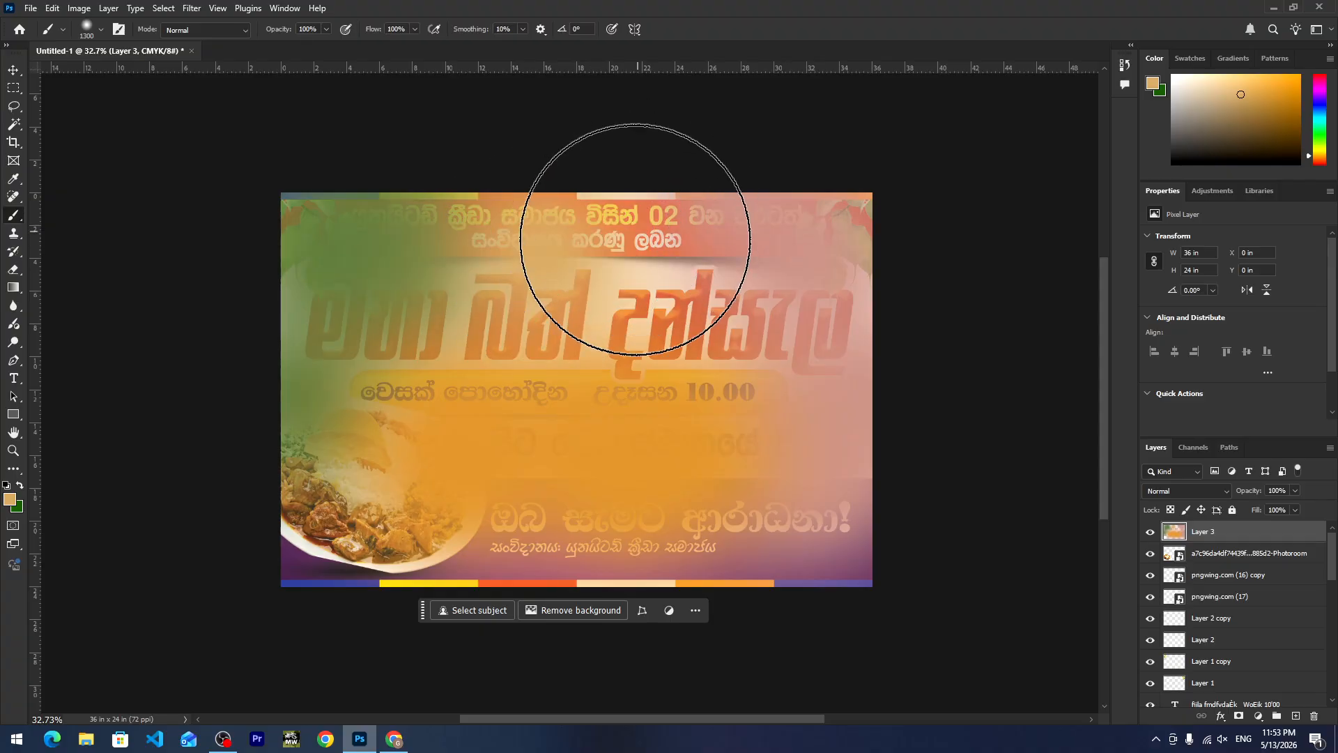
{"action": "left_click", "coordinate": [636, 240]}
{"action": "left_click", "coordinate": [583, 275]}
{"action": "left_click", "coordinate": [513, 253]}
{"action": "left_click", "coordinate": [452, 257]}
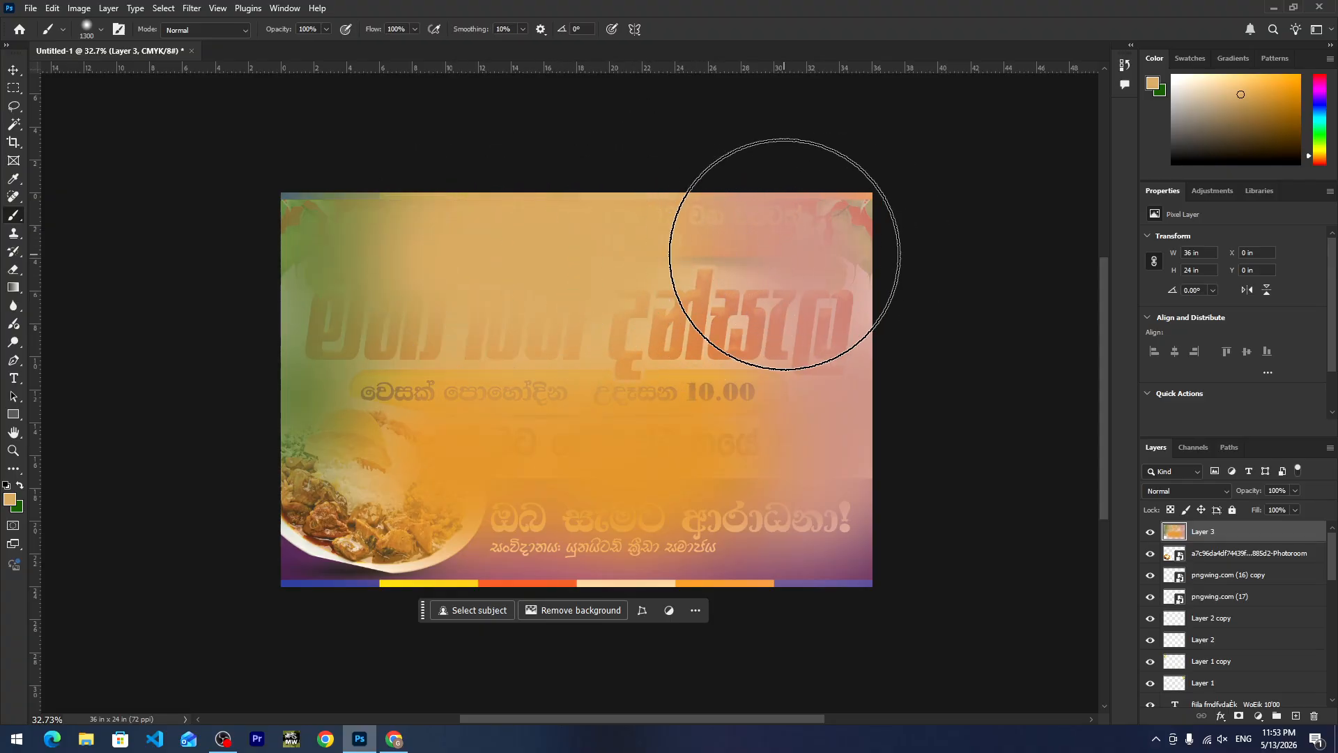
{"action": "left_click", "coordinate": [784, 253]}
{"action": "left_click", "coordinate": [648, 284]}
{"action": "left_click", "coordinate": [463, 313]}
{"action": "left_click", "coordinate": [701, 310]}
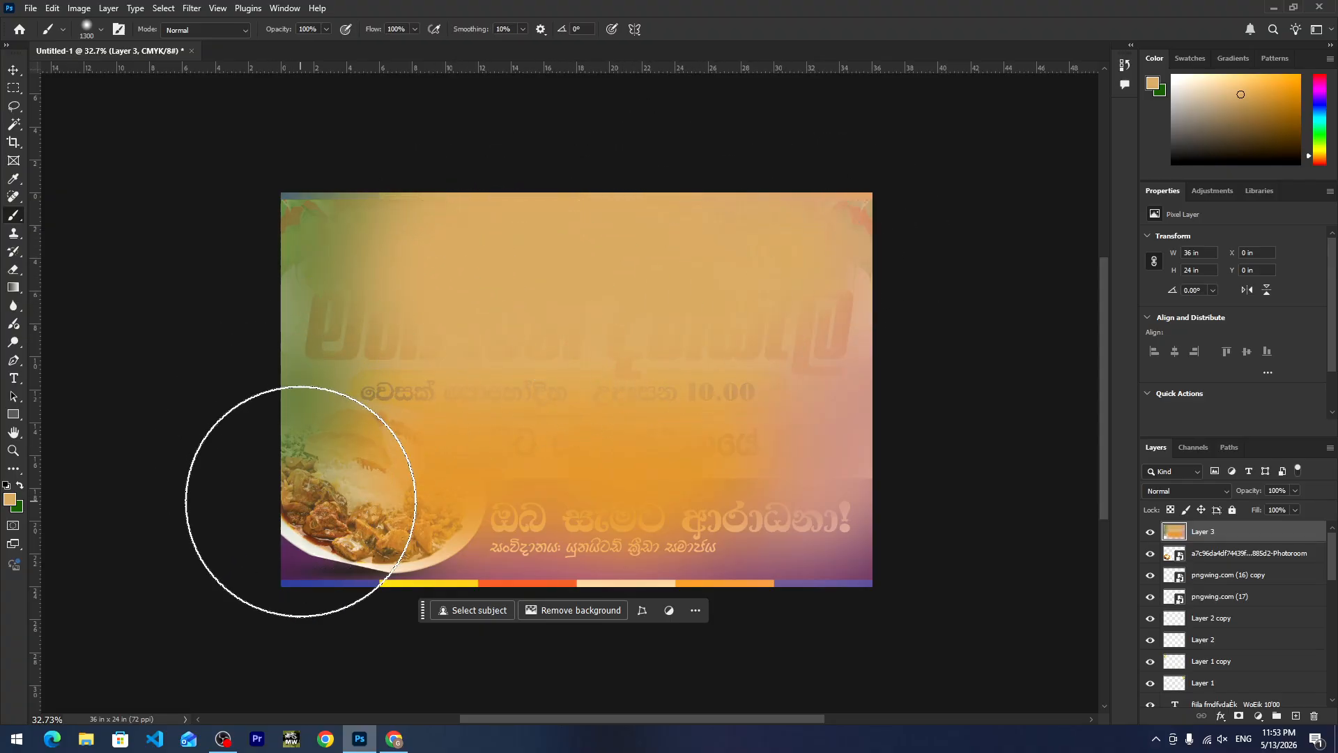
Sample a brownish orange from the plate's curry and paint it over the whole lower part of the banner.
{"action": "left_click", "coordinate": [362, 517], "text": "alt"}
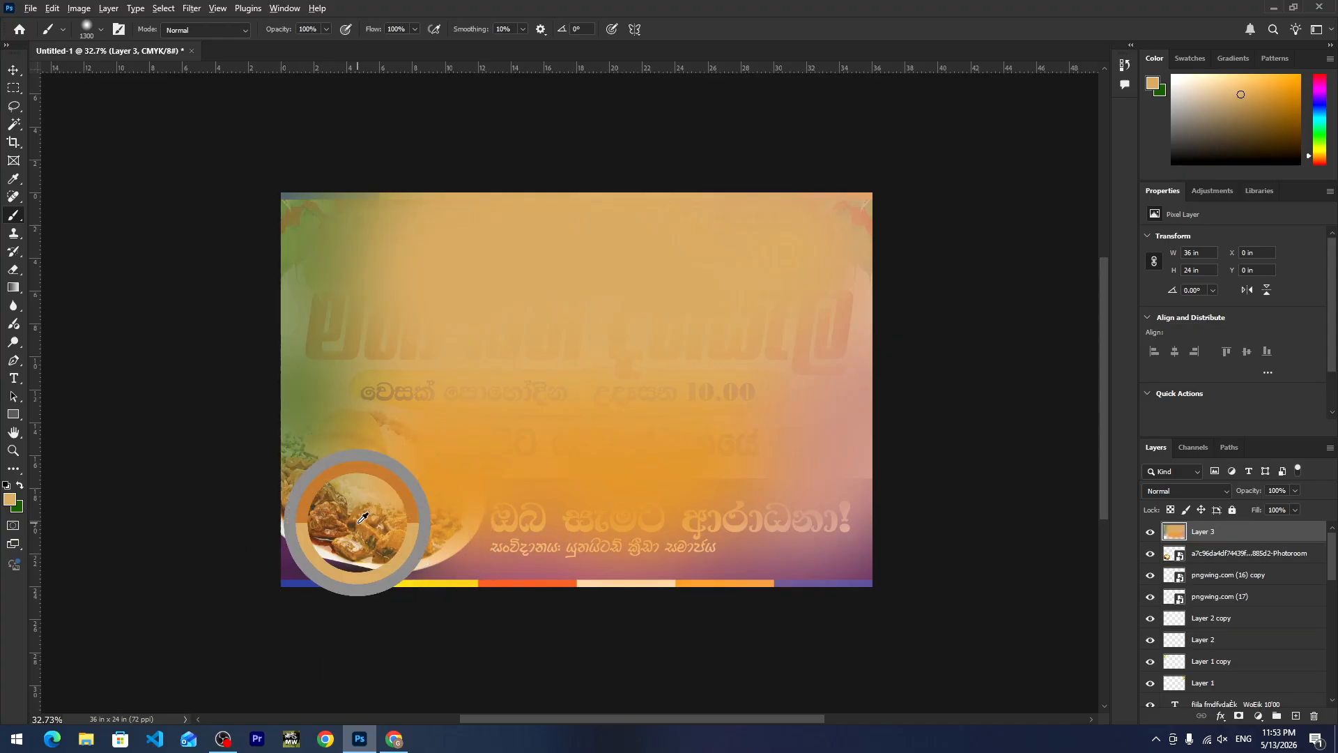
{"action": "left_click", "coordinate": [359, 522]}
{"action": "left_click", "coordinate": [791, 522]}
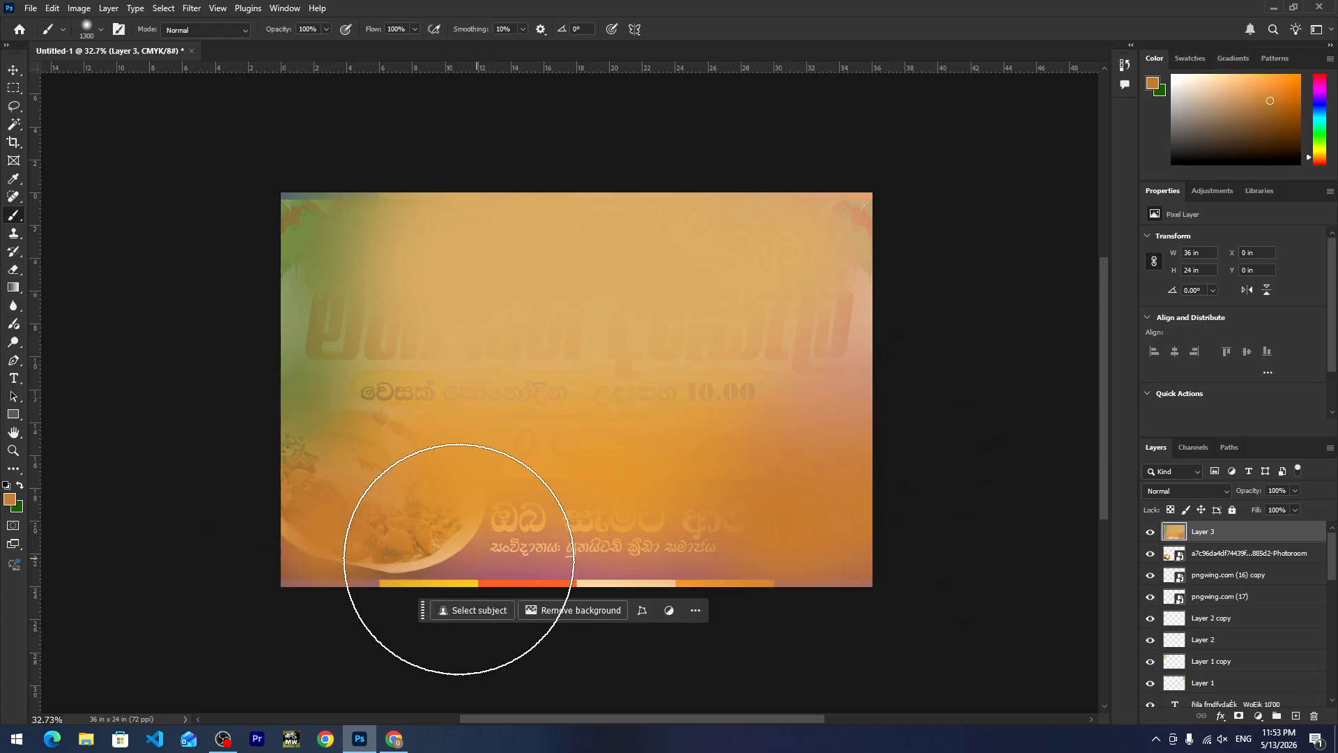
{"action": "mouse_move", "coordinate": [459, 559]}
{"action": "left_mouse_down"}
{"action": "mouse_move", "coordinate": [211, 577]}
{"action": "mouse_move", "coordinate": [801, 622]}
{"action": "mouse_move", "coordinate": [359, 516]}
{"action": "mouse_move", "coordinate": [409, 409]}
{"action": "left_mouse_up"}
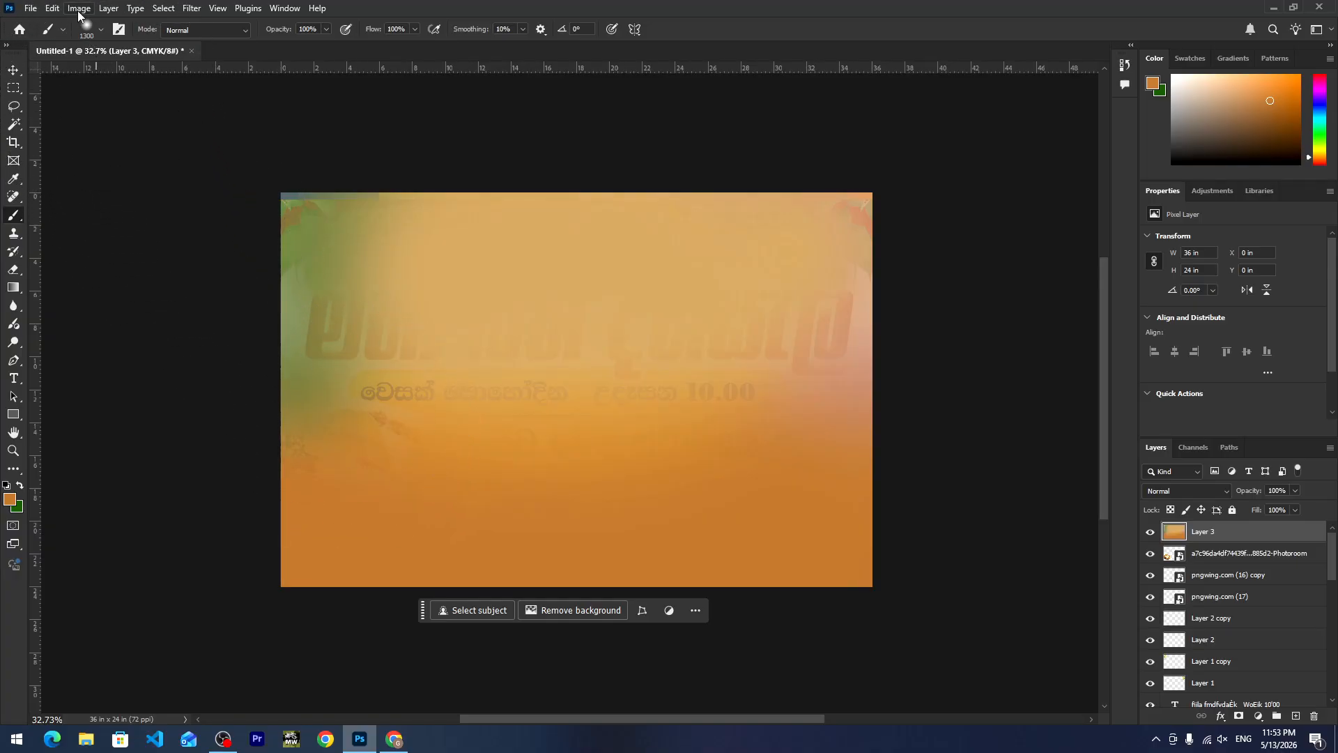
Send the painted Layer 3 to the back of the layer stack.
{"action": "left_click", "coordinate": [110, 8]}
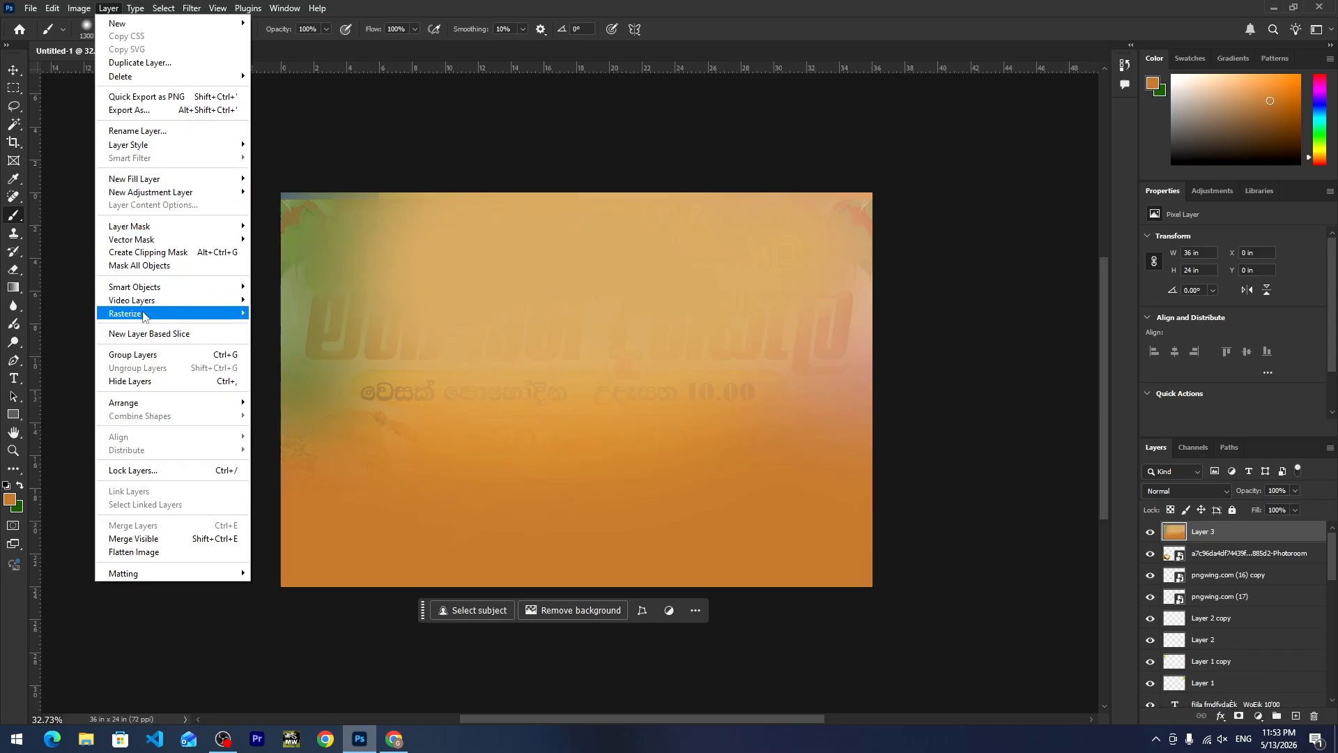
{"action": "mouse_move", "coordinate": [232, 410]}
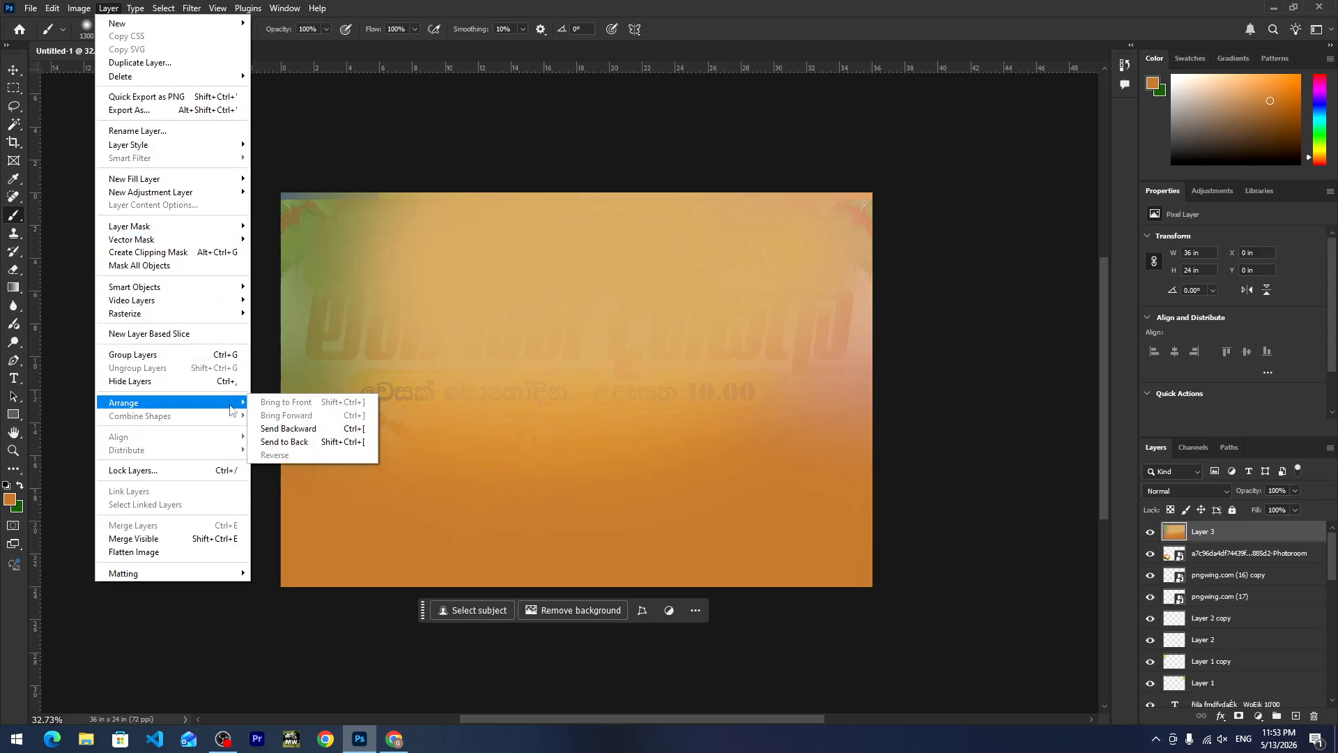
{"action": "left_click", "coordinate": [292, 442]}
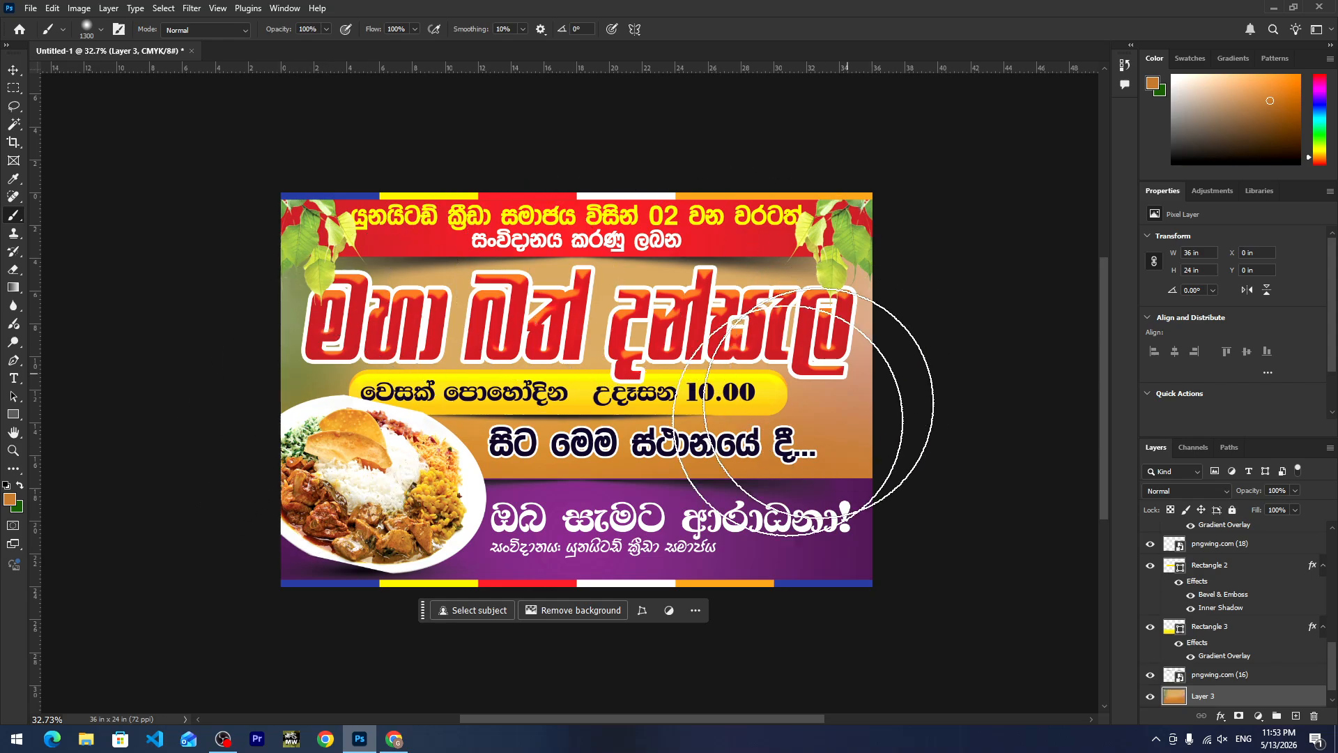
Duplicate the rice plate, enlarge the copy to about 21.43 in wide, and place it at X 23.56 in, Y 1.84 in.
{"action": "left_click", "coordinate": [15, 71]}
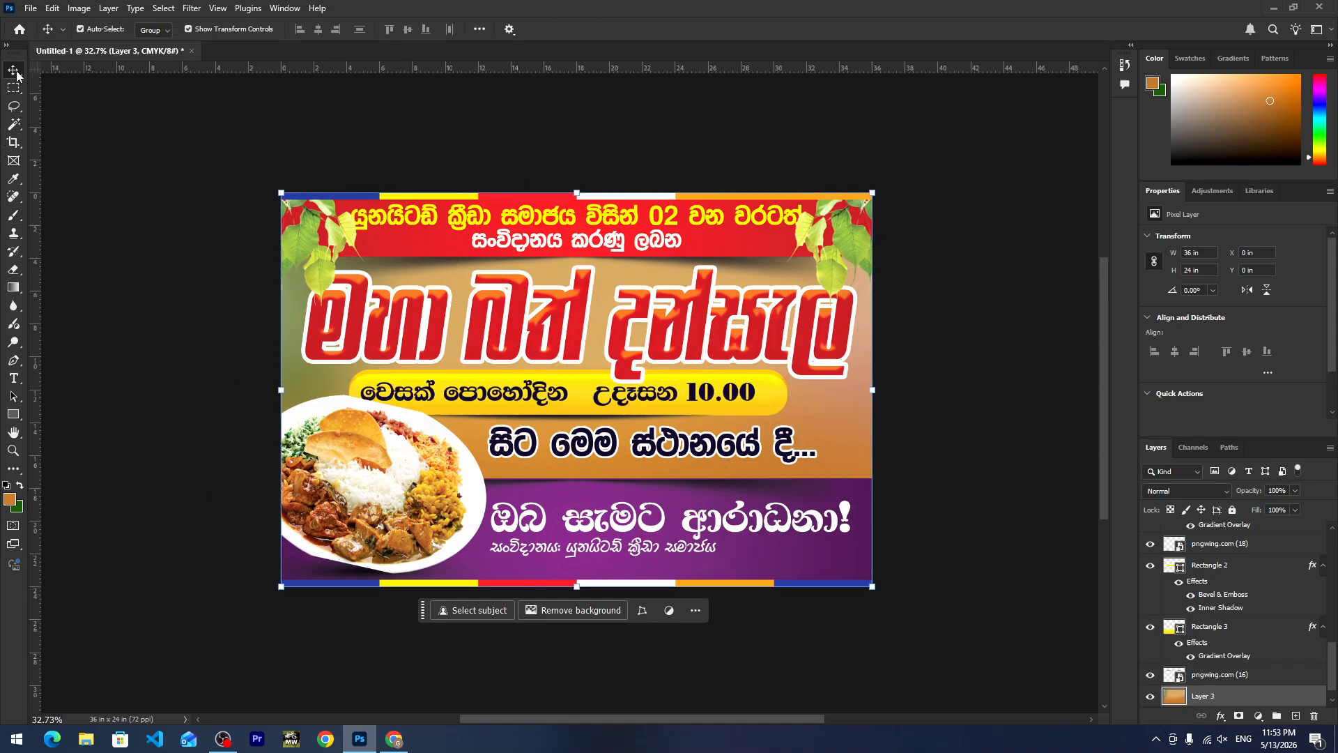
{"action": "left_click", "coordinate": [465, 503]}
{"action": "left_click_drag", "start_coordinate": [391, 508], "coordinate": [722, 393]}
{"action": "left_click_drag", "start_coordinate": [839, 286], "coordinate": [775, 209]}
{"action": "left_click_drag", "start_coordinate": [862, 415], "coordinate": [919, 384]}
{"action": "key", "text": "Return"}
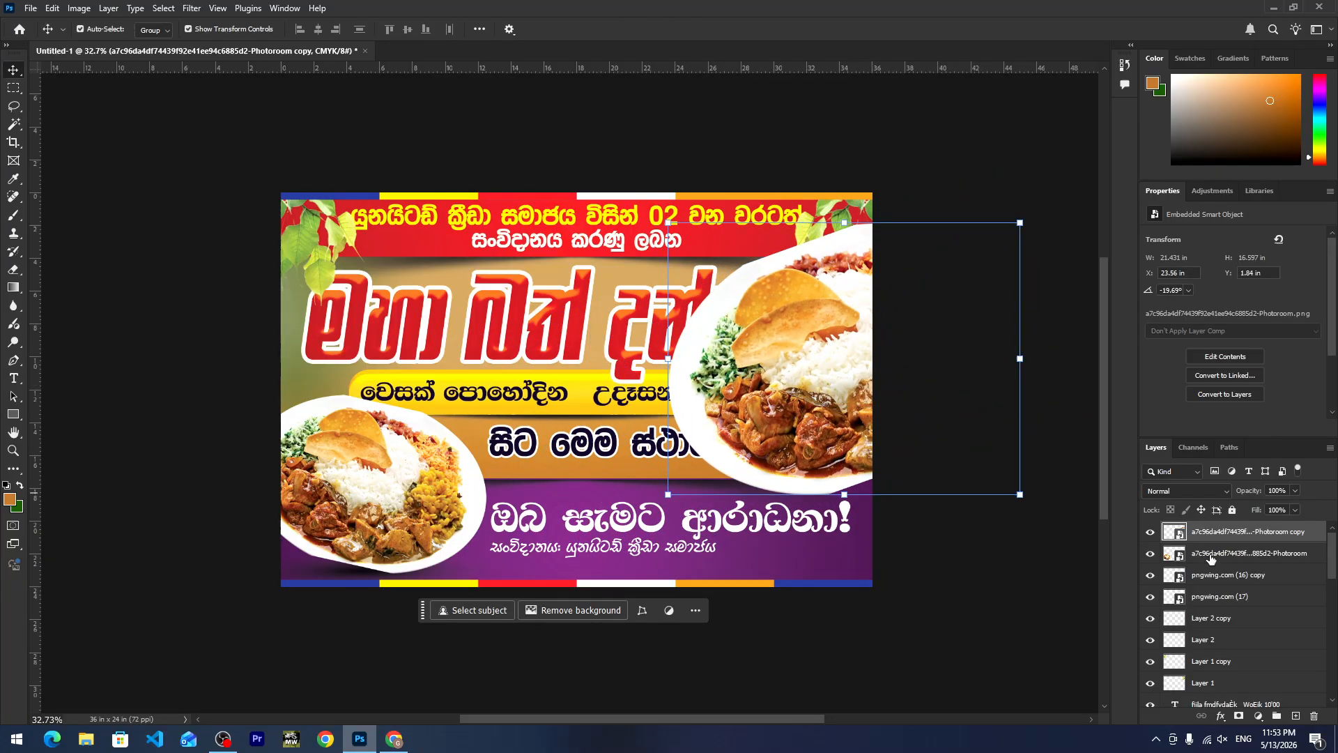
Set the plate copy's blend mode to Luminosity and move it down the layer stack to directly above Layer 3.
{"action": "left_click", "coordinate": [1169, 490]}
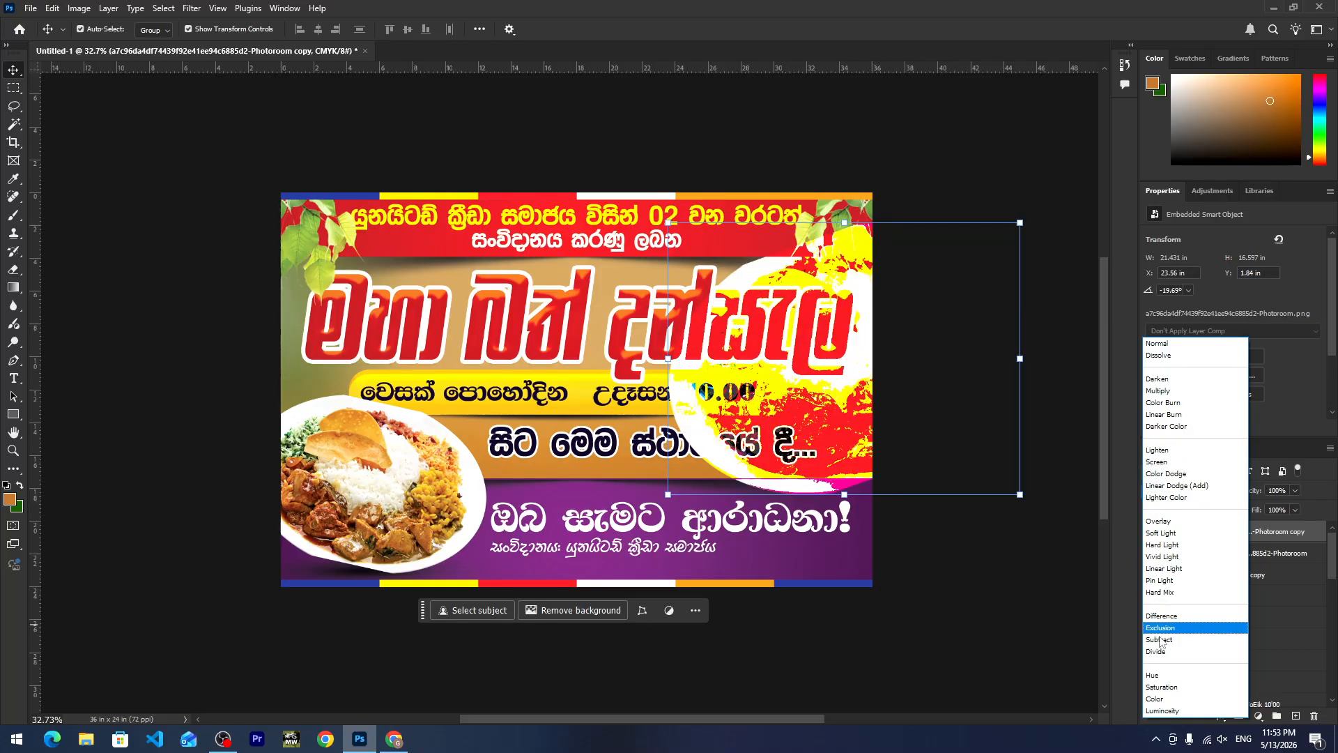
{"action": "left_click", "coordinate": [1160, 711]}
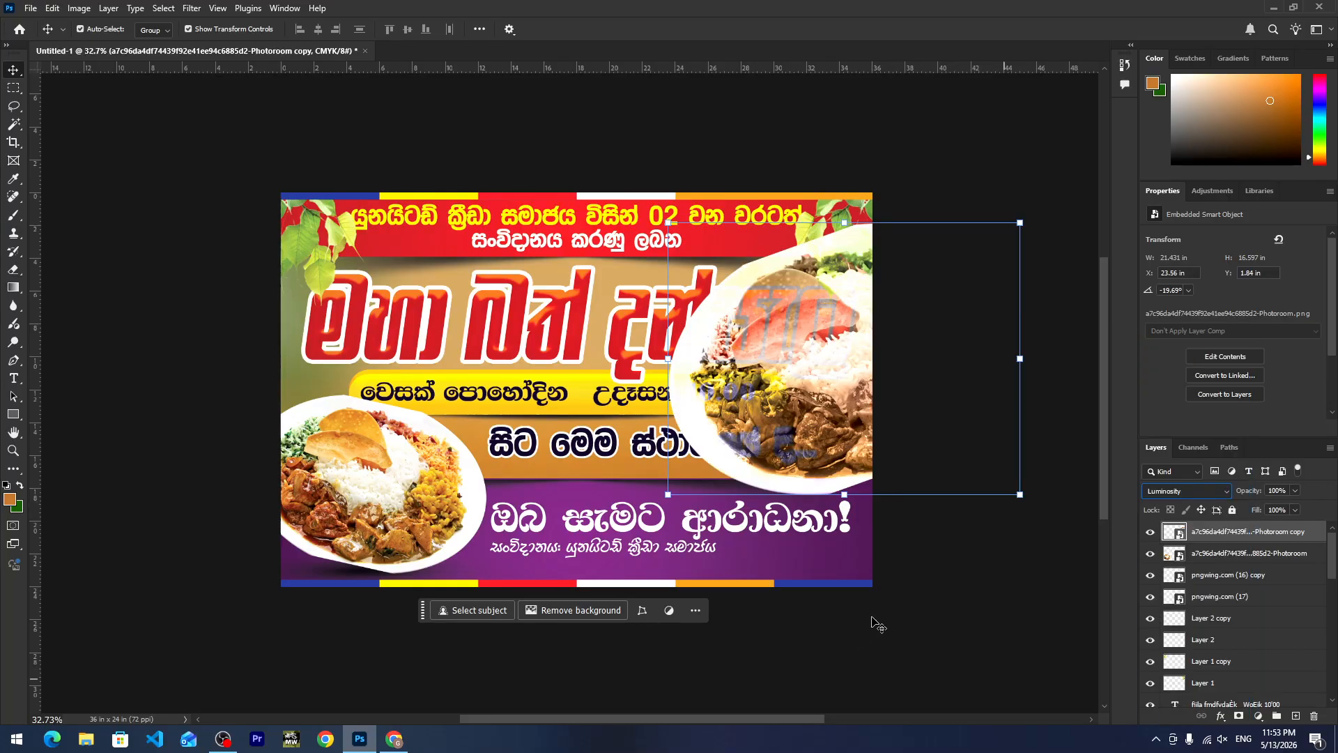
{"action": "left_click", "coordinate": [54, 8]}
{"action": "mouse_move", "coordinate": [119, 12]}
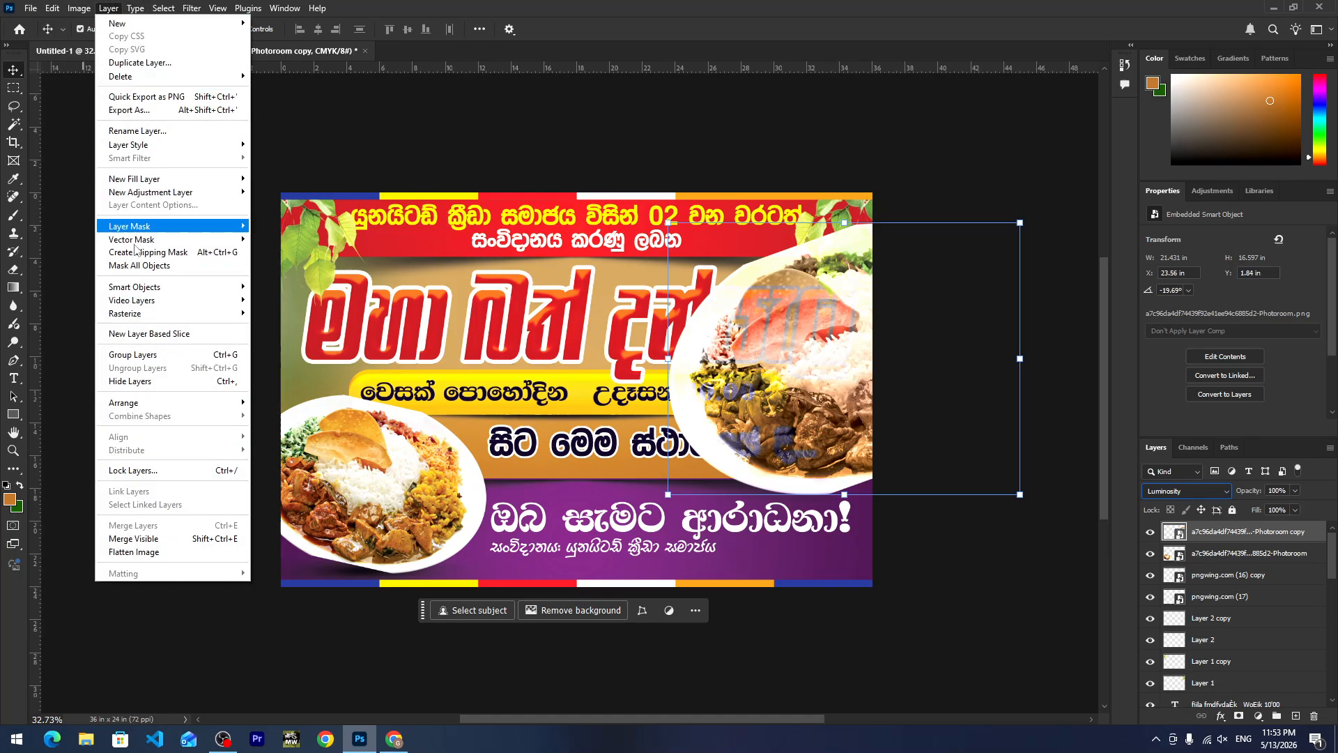
{"action": "mouse_move", "coordinate": [152, 404]}
{"action": "left_click", "coordinate": [305, 443]}
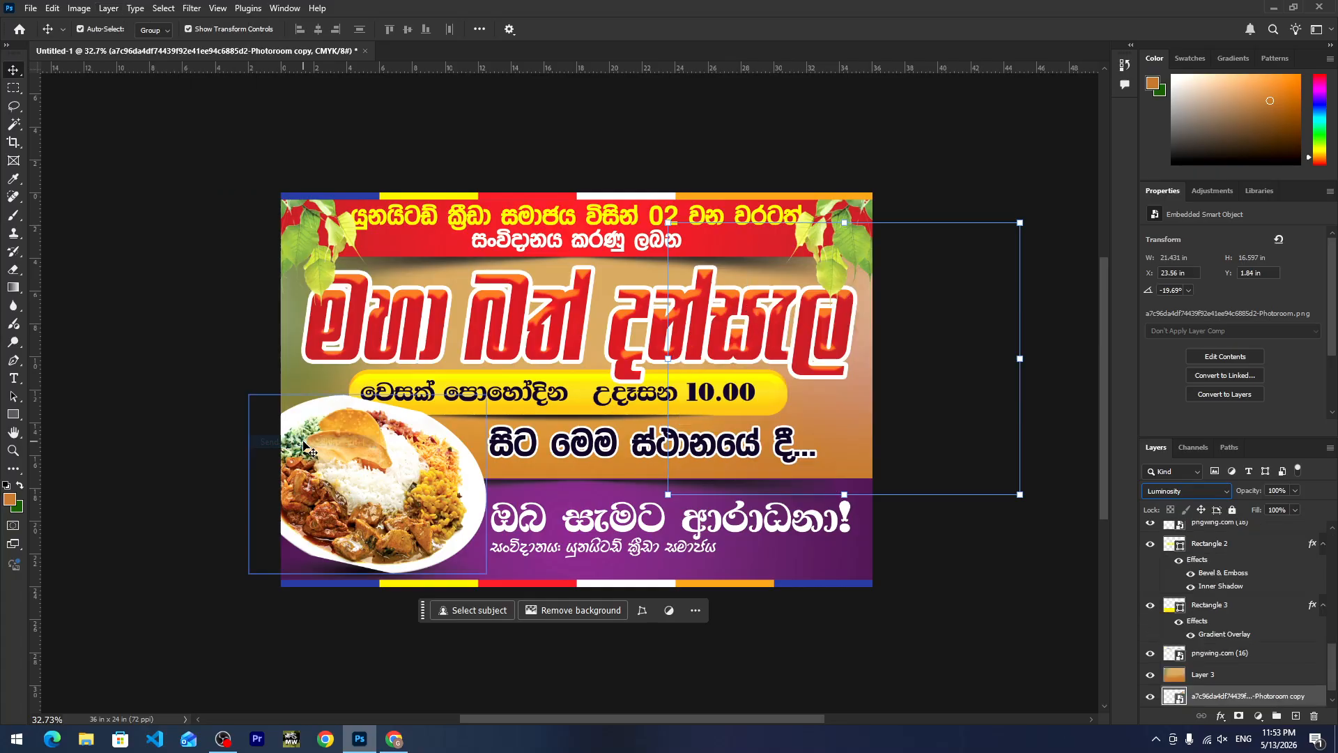
{"action": "left_click", "coordinate": [105, 8]}
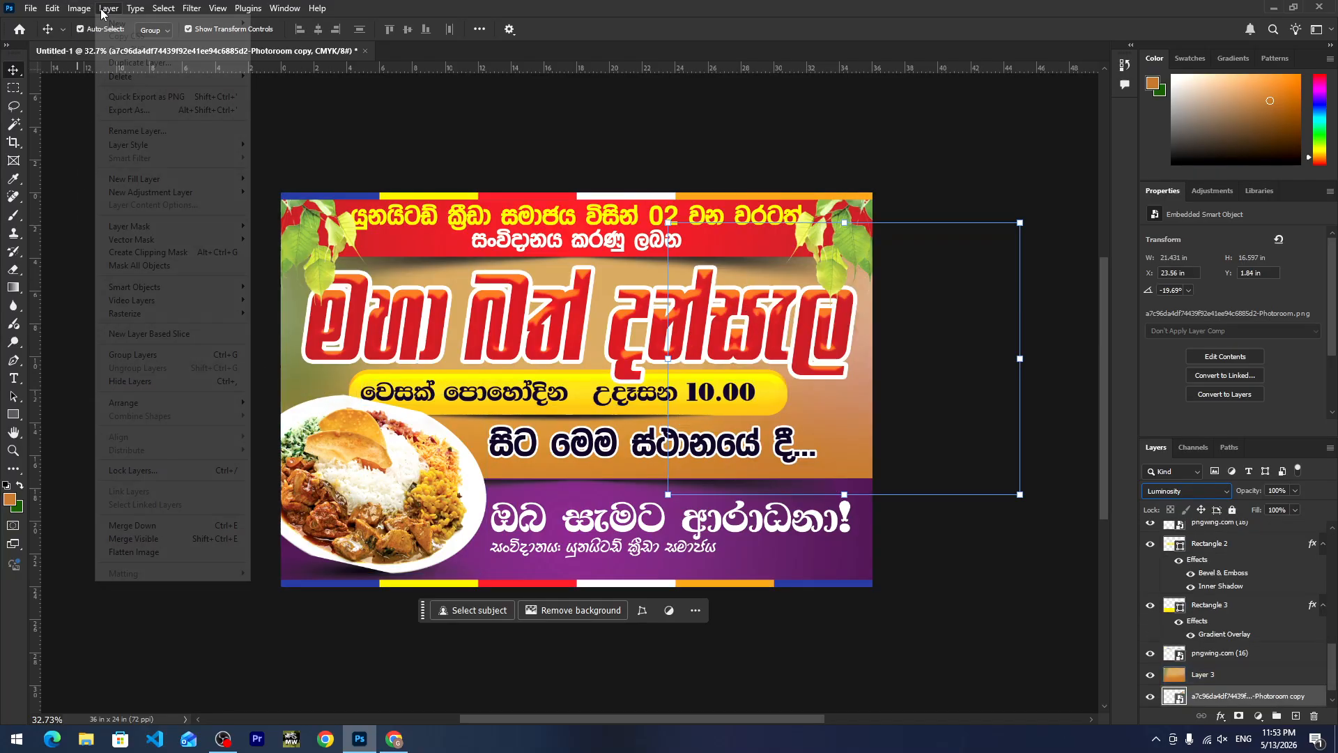
{"action": "mouse_move", "coordinate": [146, 408]}
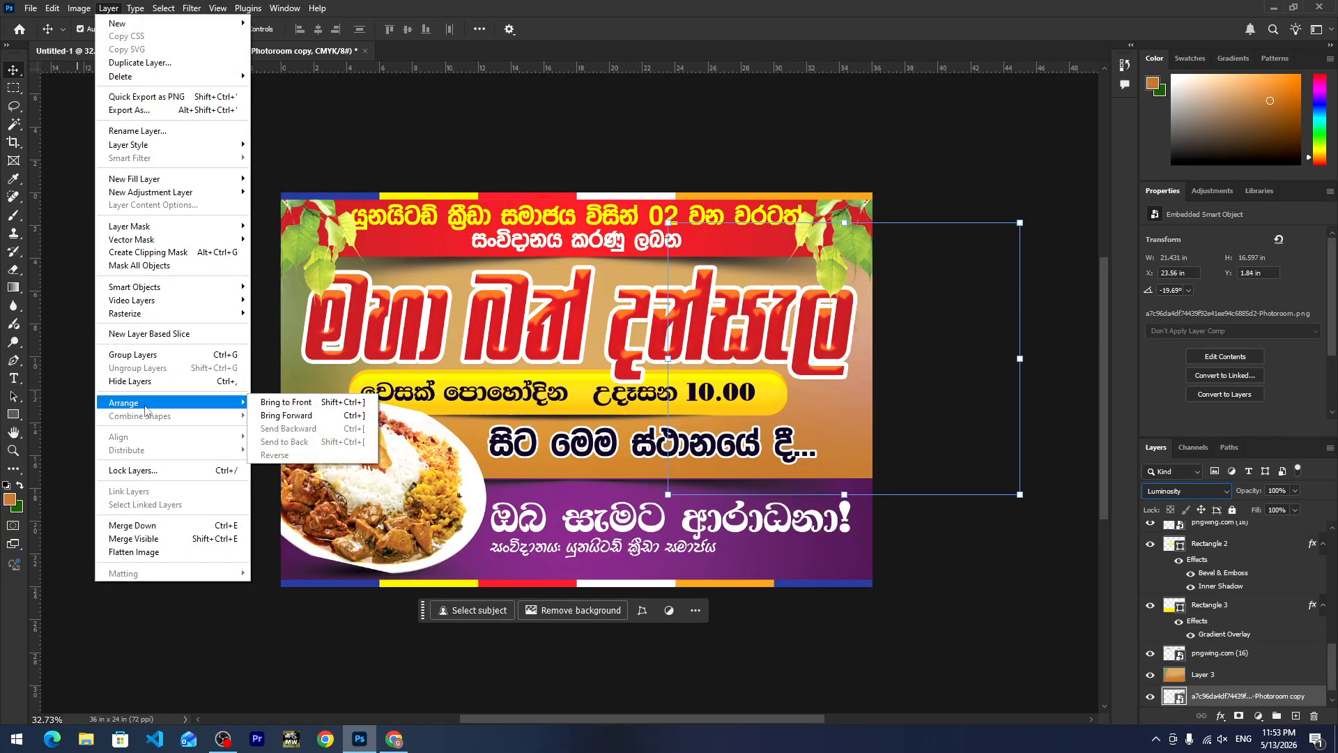
{"action": "left_click", "coordinate": [288, 416]}
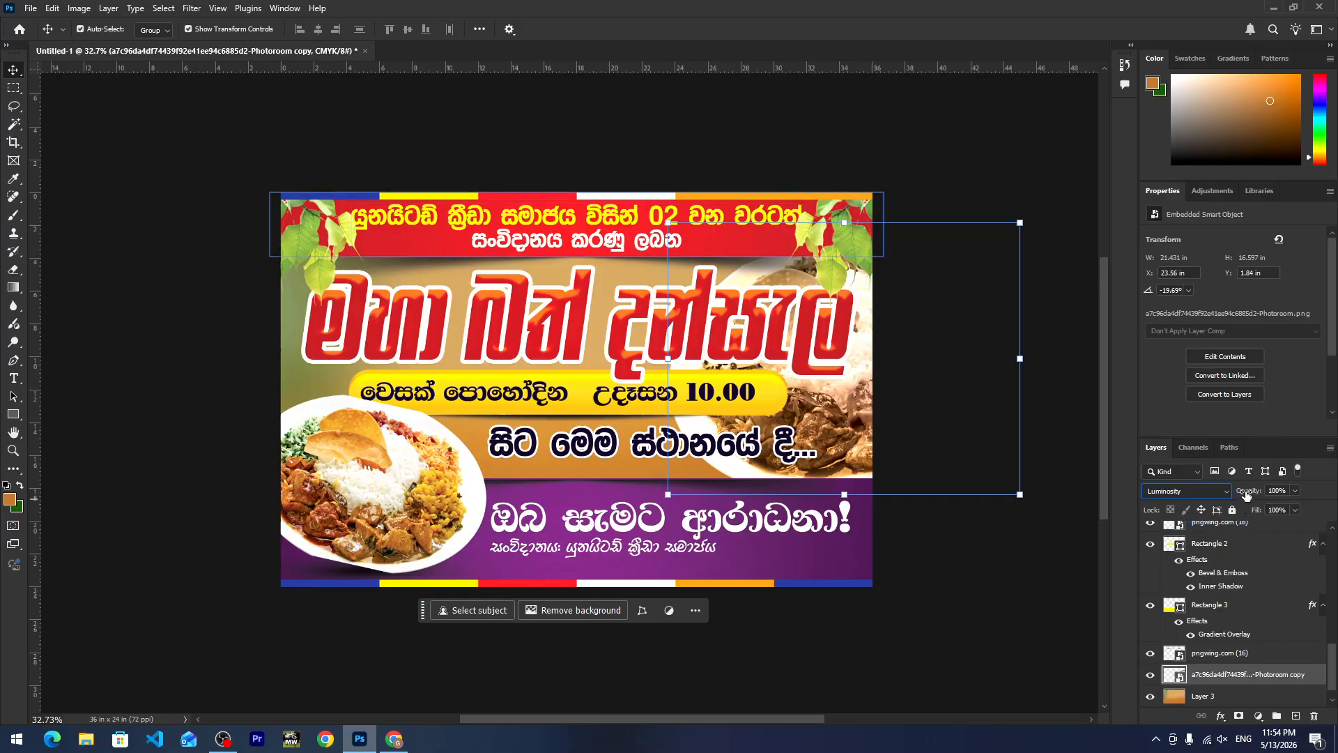
Lower the background plate copy's opacity to 47%.
{"action": "left_click_drag", "start_coordinate": [1231, 499], "coordinate": [1212, 505]}
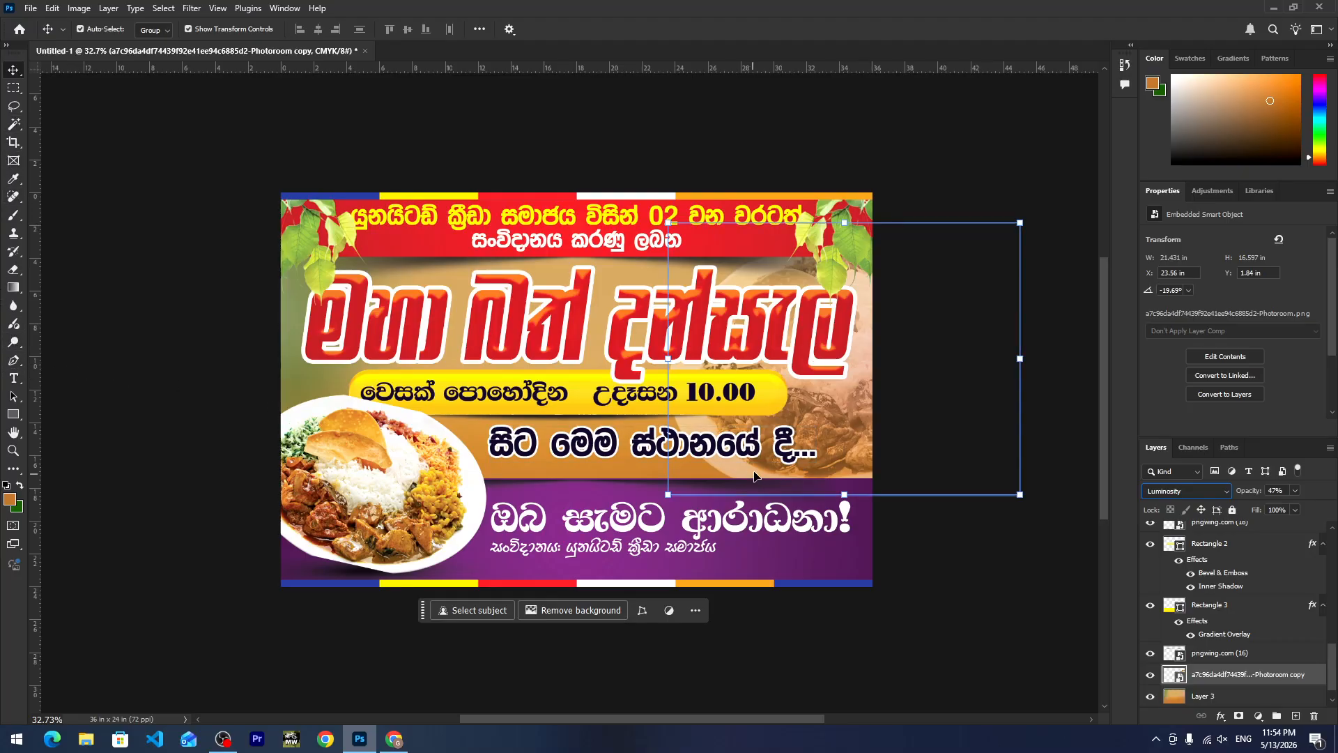
{"action": "left_click", "coordinate": [850, 412]}
{"action": "left_click", "coordinate": [850, 413]}
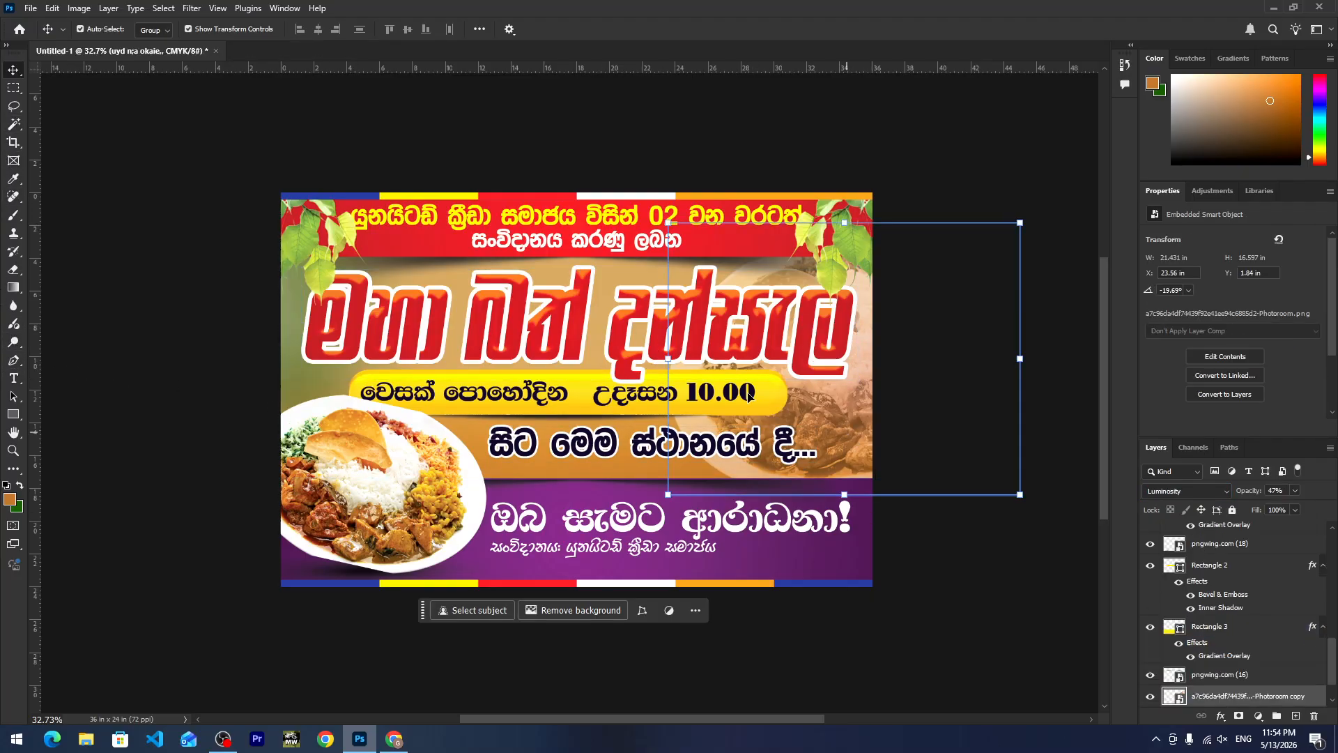
Rasterize the background plate copy, softly erase its edge facing the heading with a 1000 px Eraser, and deselect it.
{"action": "key", "text": "e"}
{"action": "left_click", "coordinate": [720, 260]}
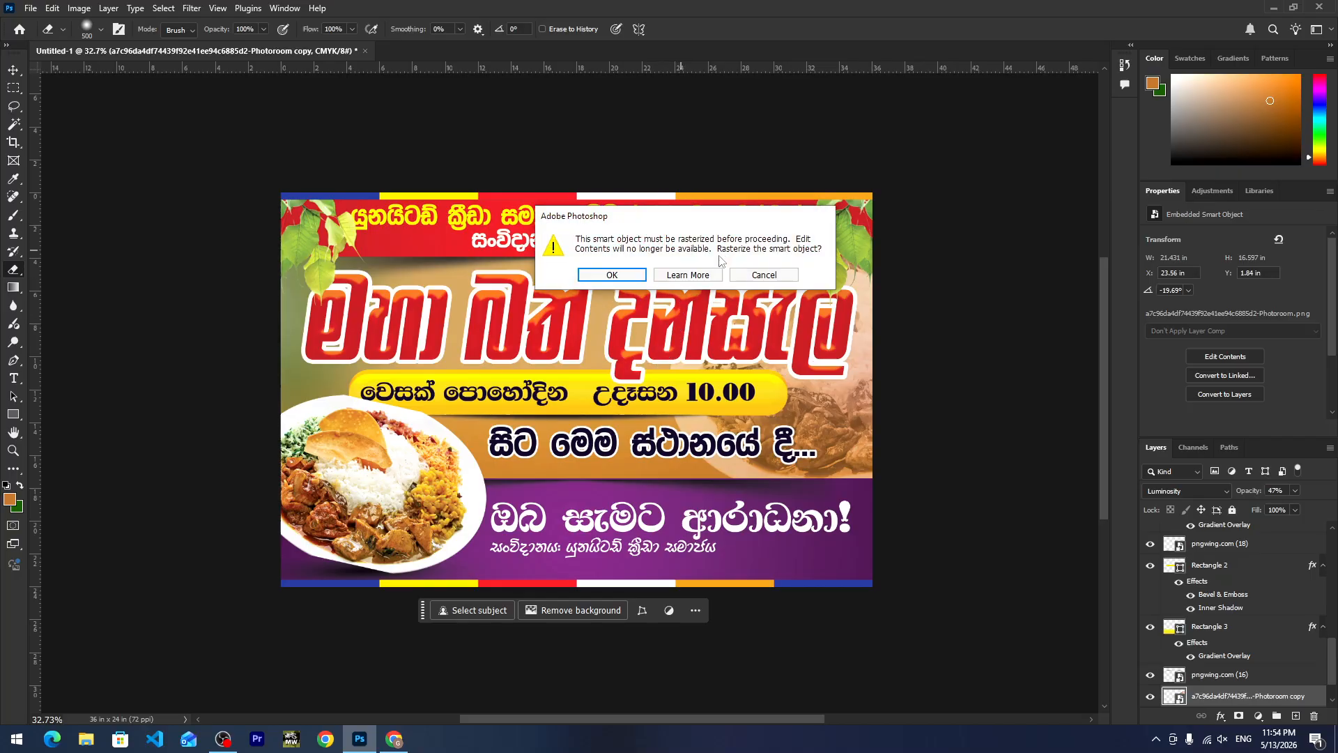
{"action": "left_click", "coordinate": [612, 276]}
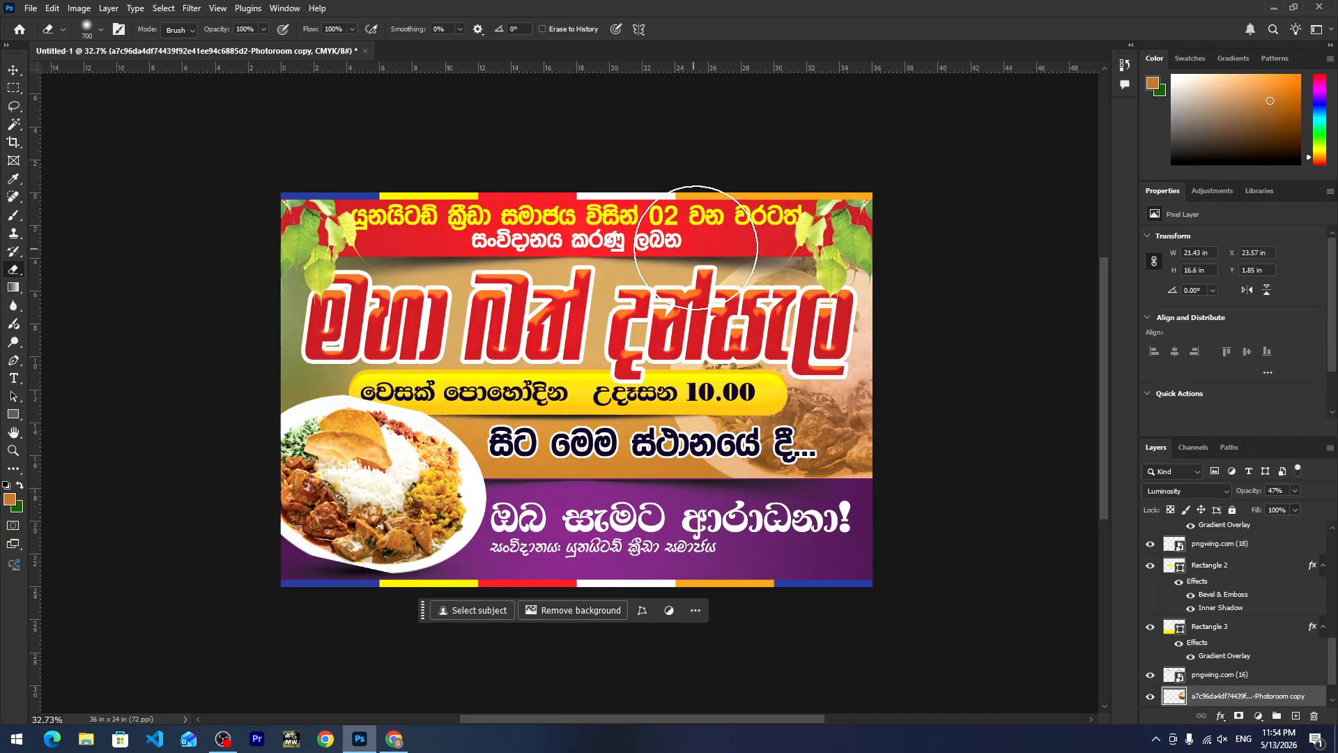
{"action": "key", "text": "bracketright"}
{"action": "key", "text": "bracketright"}
{"action": "key", "text": "bracketright"}
{"action": "mouse_move", "coordinate": [700, 238]}
{"action": "left_mouse_down"}
{"action": "mouse_move", "coordinate": [649, 427]}
{"action": "mouse_move", "coordinate": [844, 533]}
{"action": "mouse_move", "coordinate": [630, 453]}
{"action": "mouse_move", "coordinate": [700, 194]}
{"action": "left_mouse_up"}
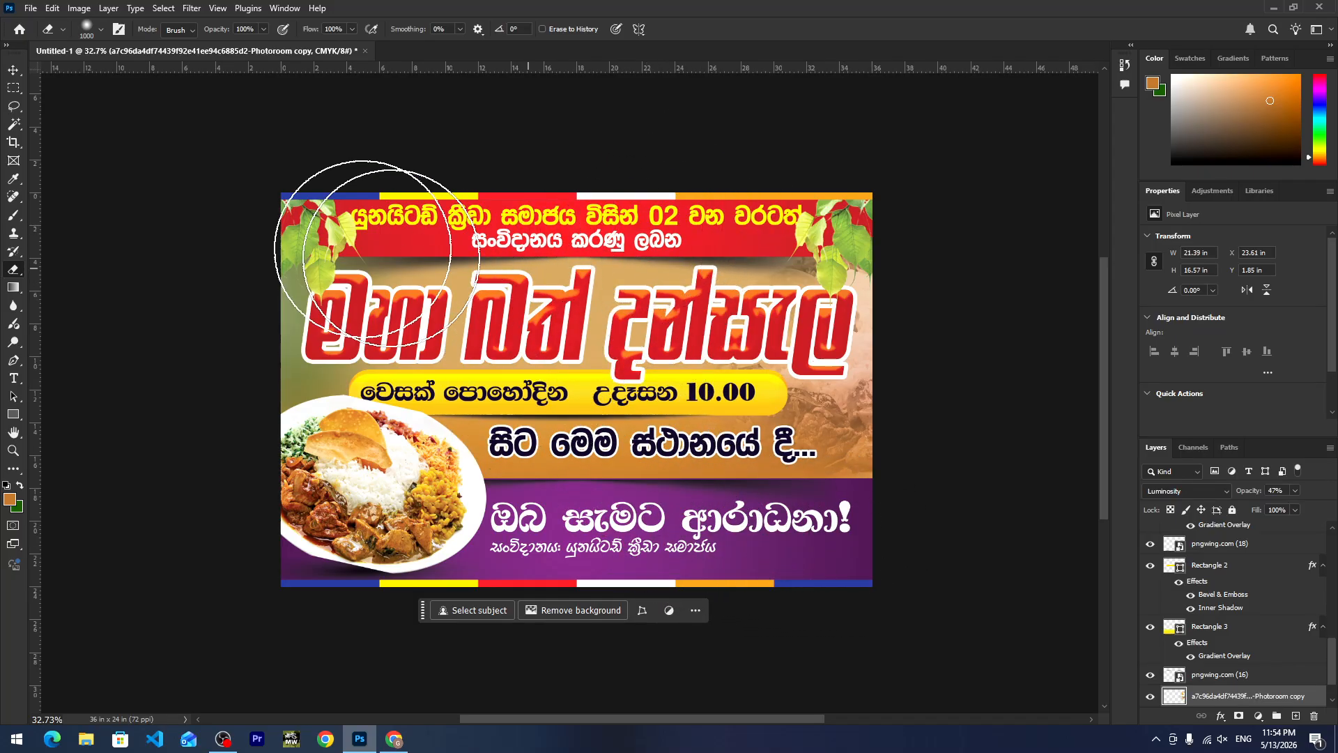
{"action": "left_click", "coordinate": [14, 70]}
{"action": "left_click", "coordinate": [159, 215]}
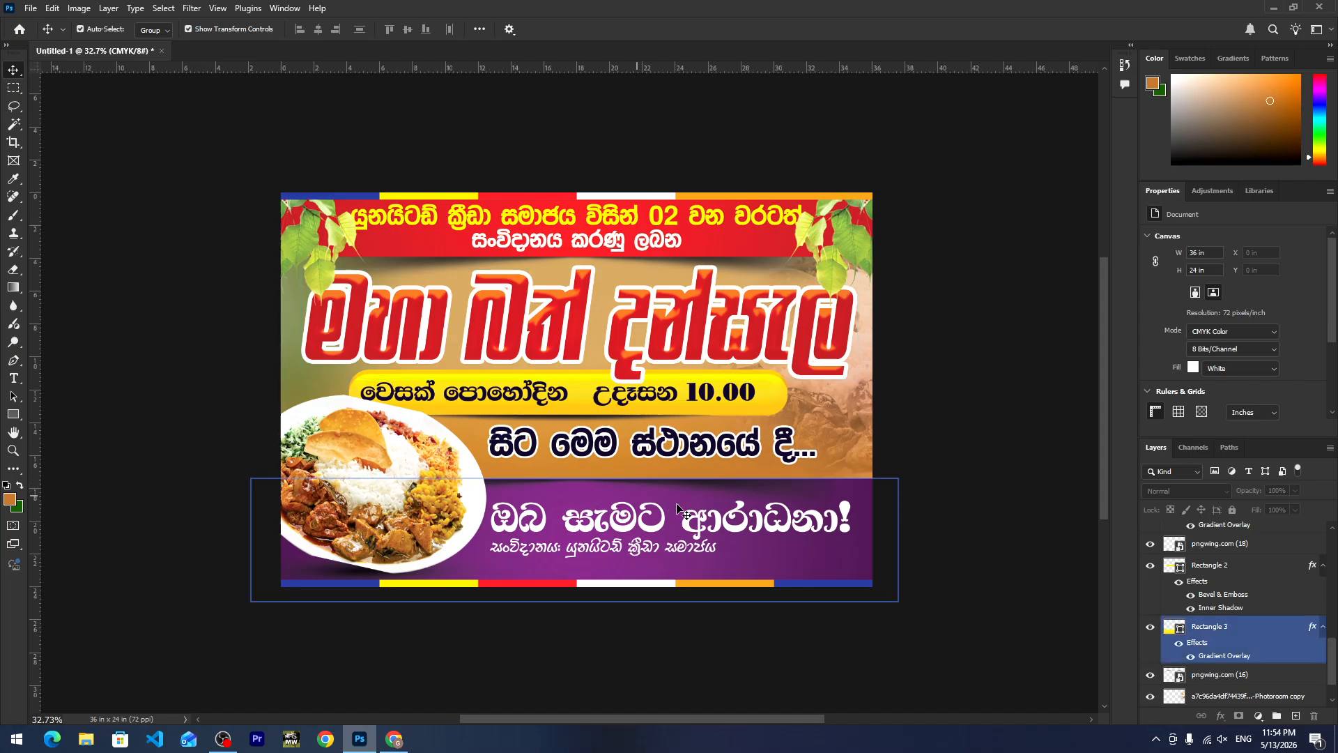
Set the main heading's drop shadow to 31% opacity, 28 px distance and 21 px size.
{"action": "left_click", "coordinate": [696, 490]}
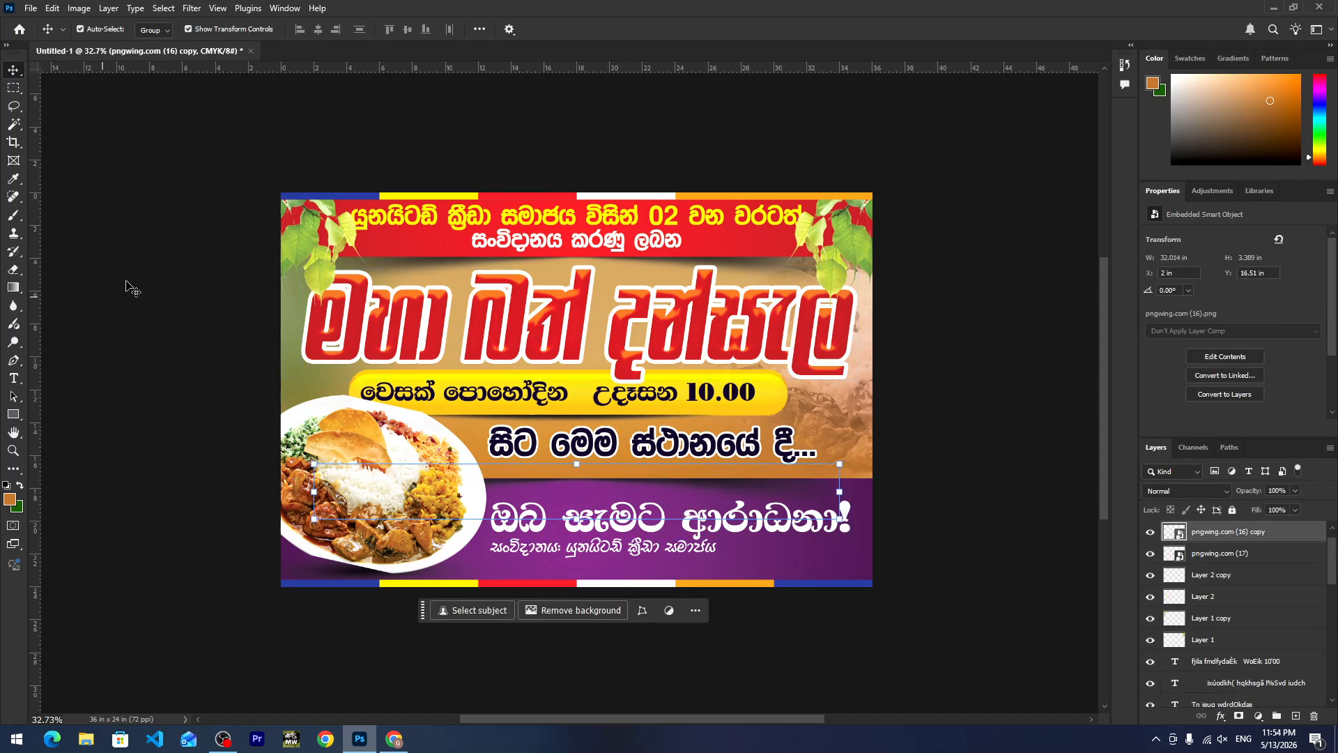
{"action": "left_click", "coordinate": [330, 328]}
{"action": "scroll", "coordinate": [407, 311], "scroll_direction": "up", "scroll_amount": 3}
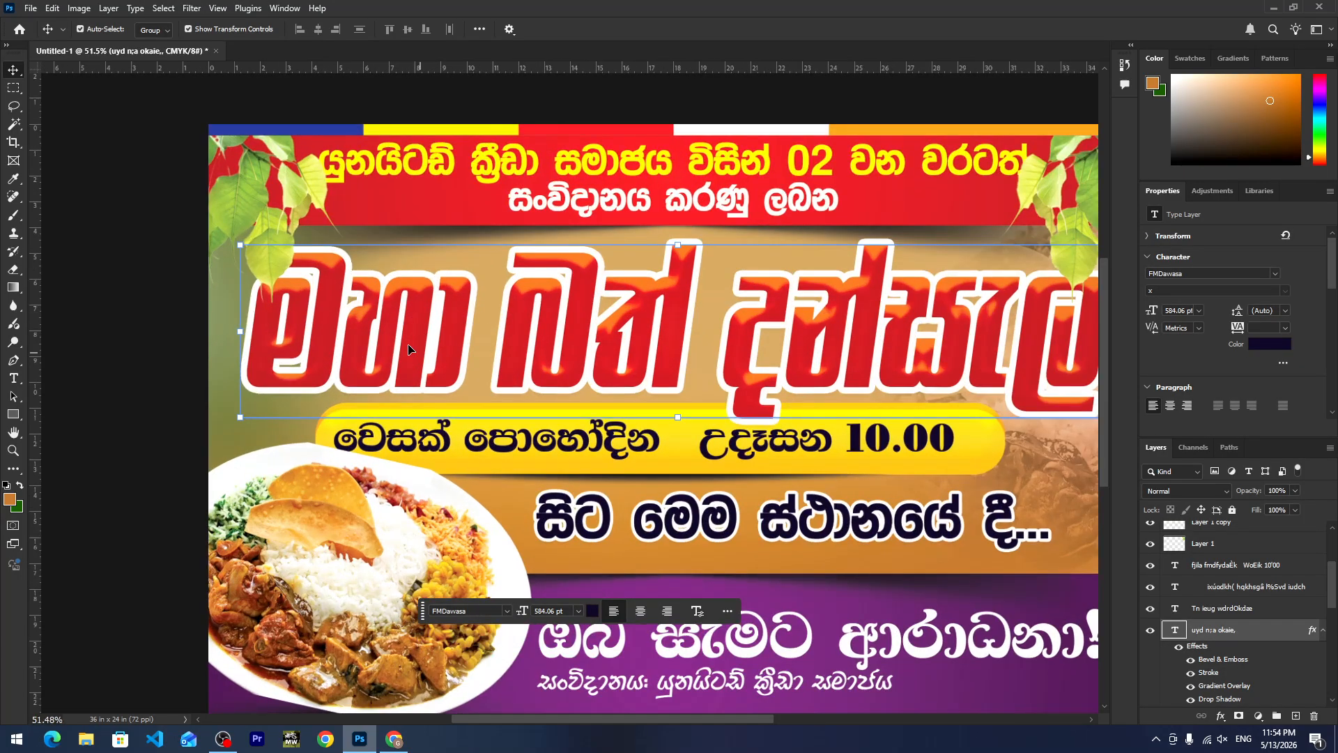
{"action": "double_click", "coordinate": [1212, 698]}
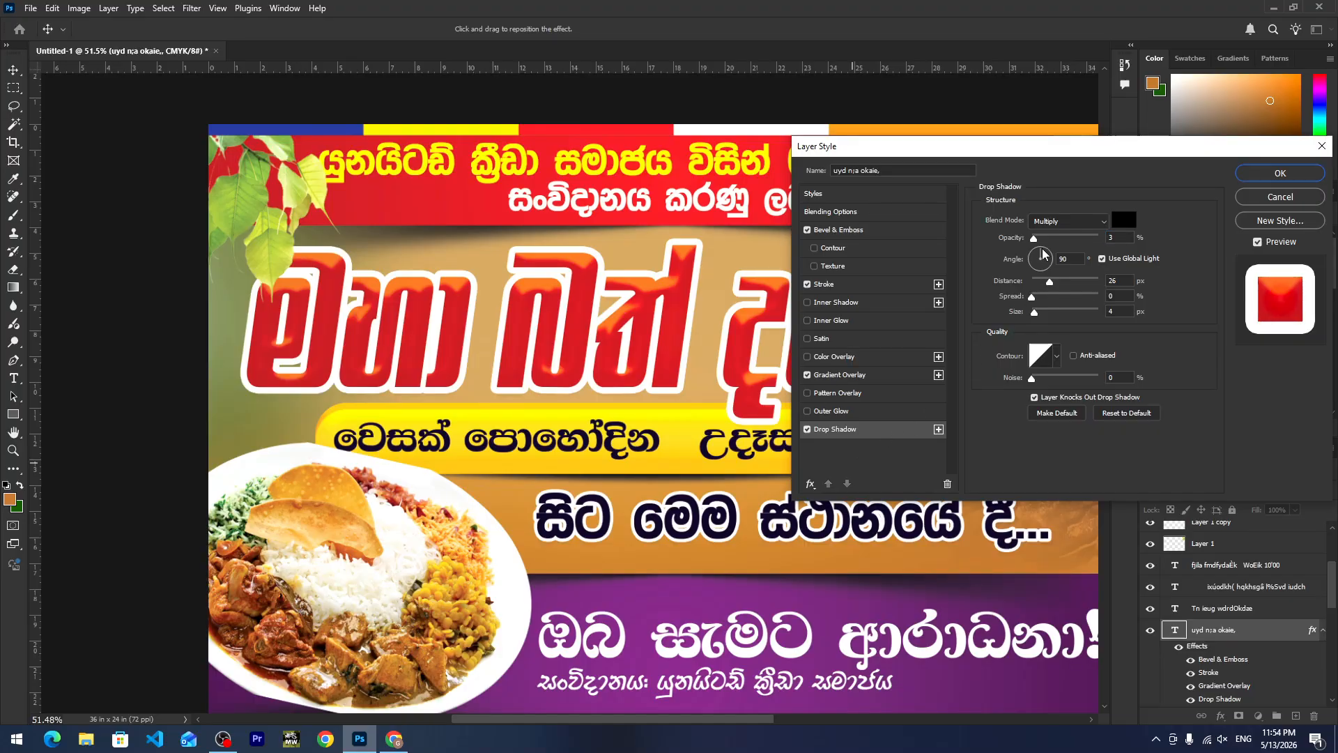
{"action": "left_click_drag", "start_coordinate": [1036, 242], "coordinate": [1053, 243]}
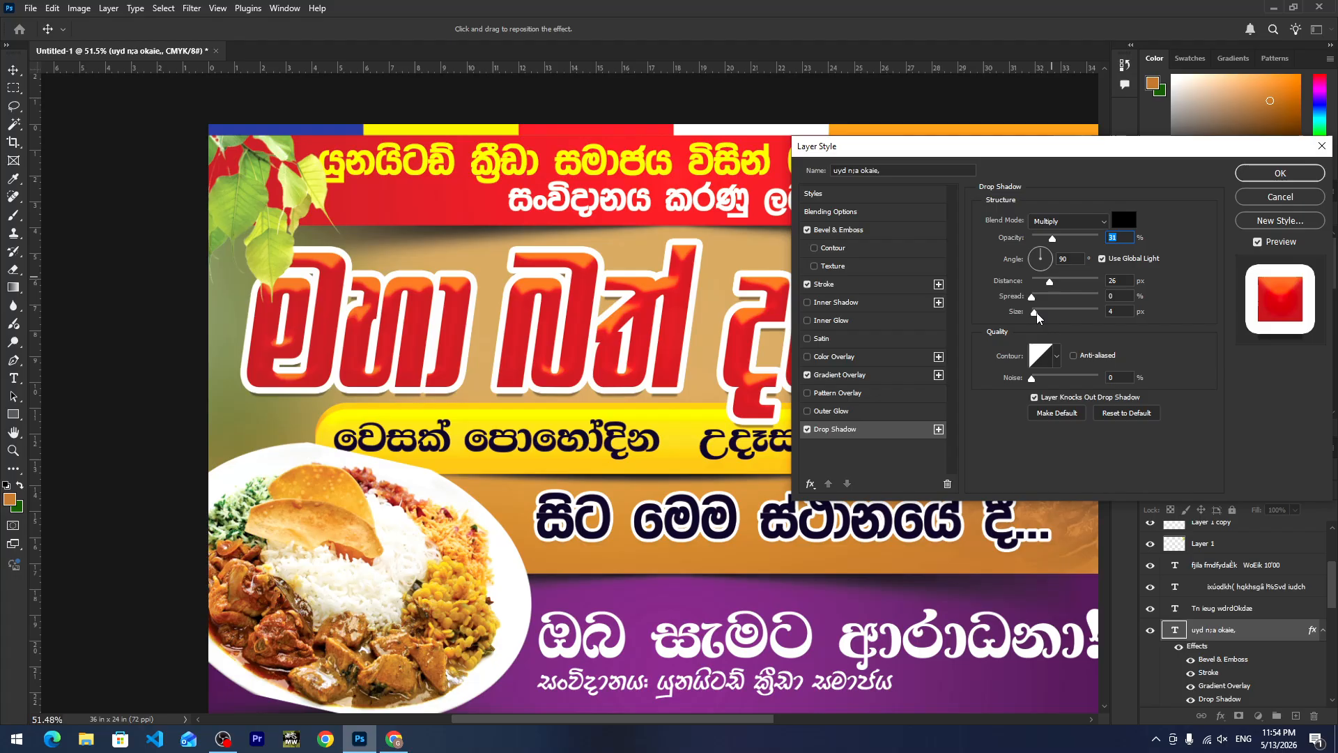
{"action": "left_click_drag", "start_coordinate": [1040, 318], "coordinate": [1055, 282]}
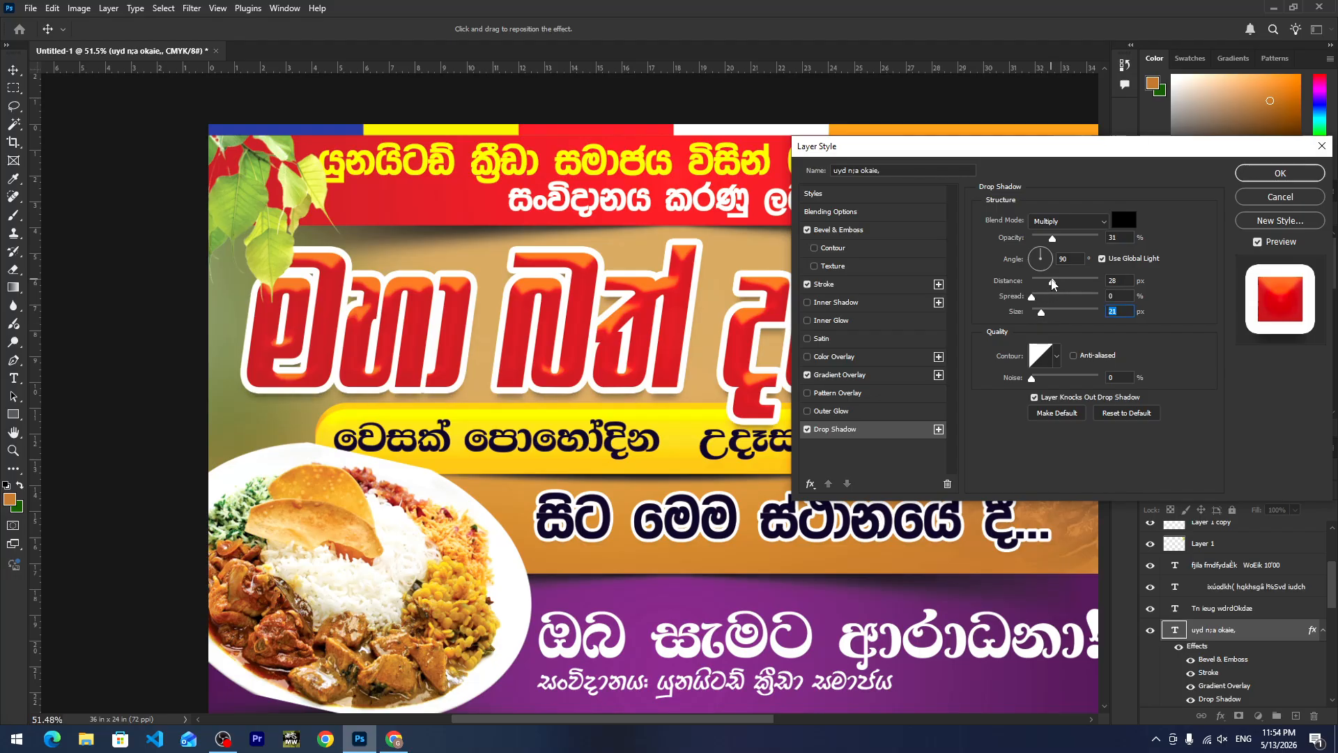
{"action": "left_click", "coordinate": [1279, 174]}
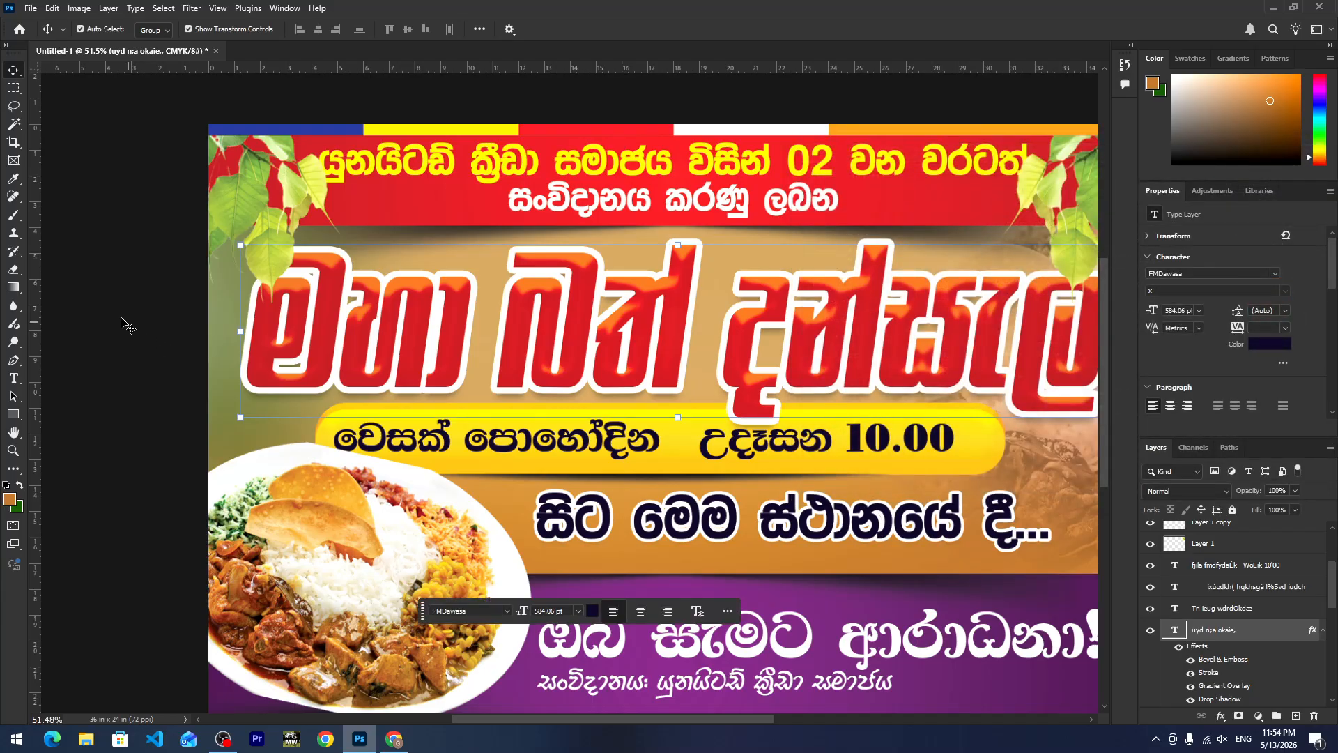
Add a Bevel & Emboss effect to the large white invitation line on the purple band.
{"action": "key", "text": "ctrl+0"}
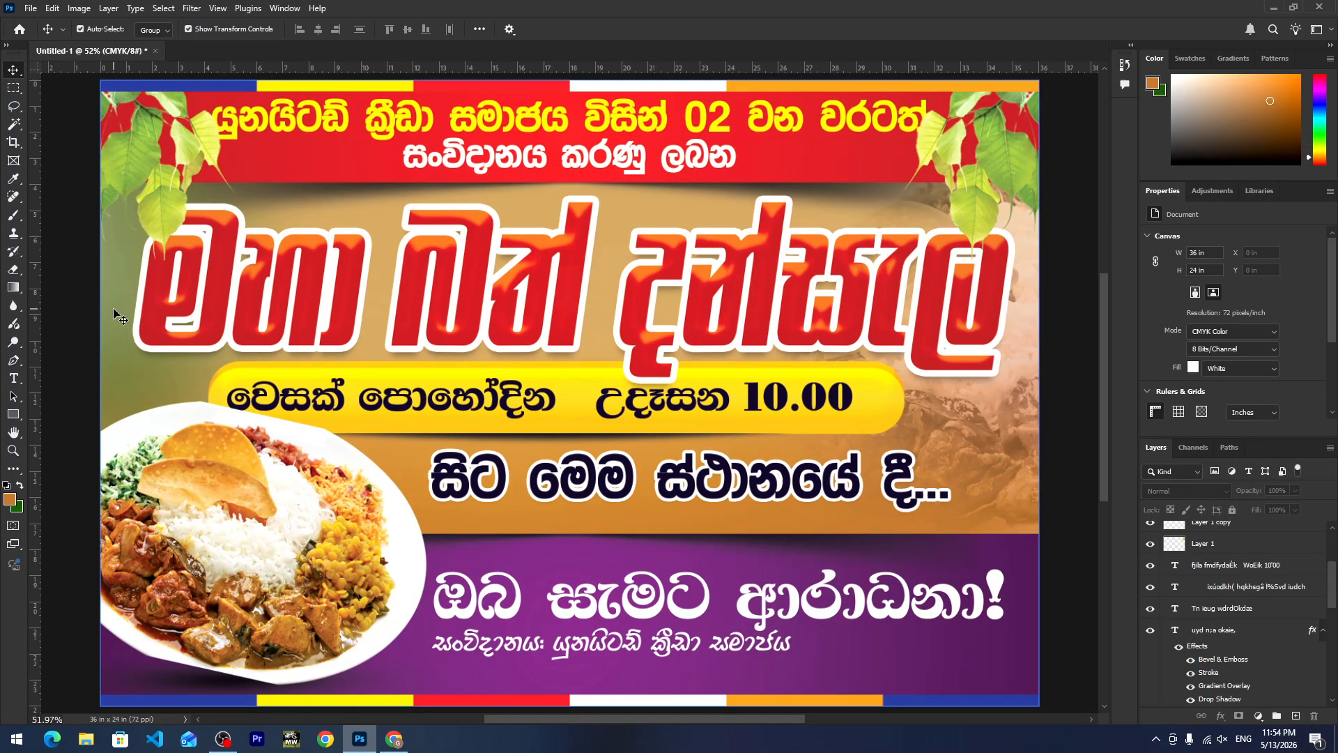
{"action": "scroll", "coordinate": [136, 299], "scroll_direction": "down", "scroll_amount": 2}
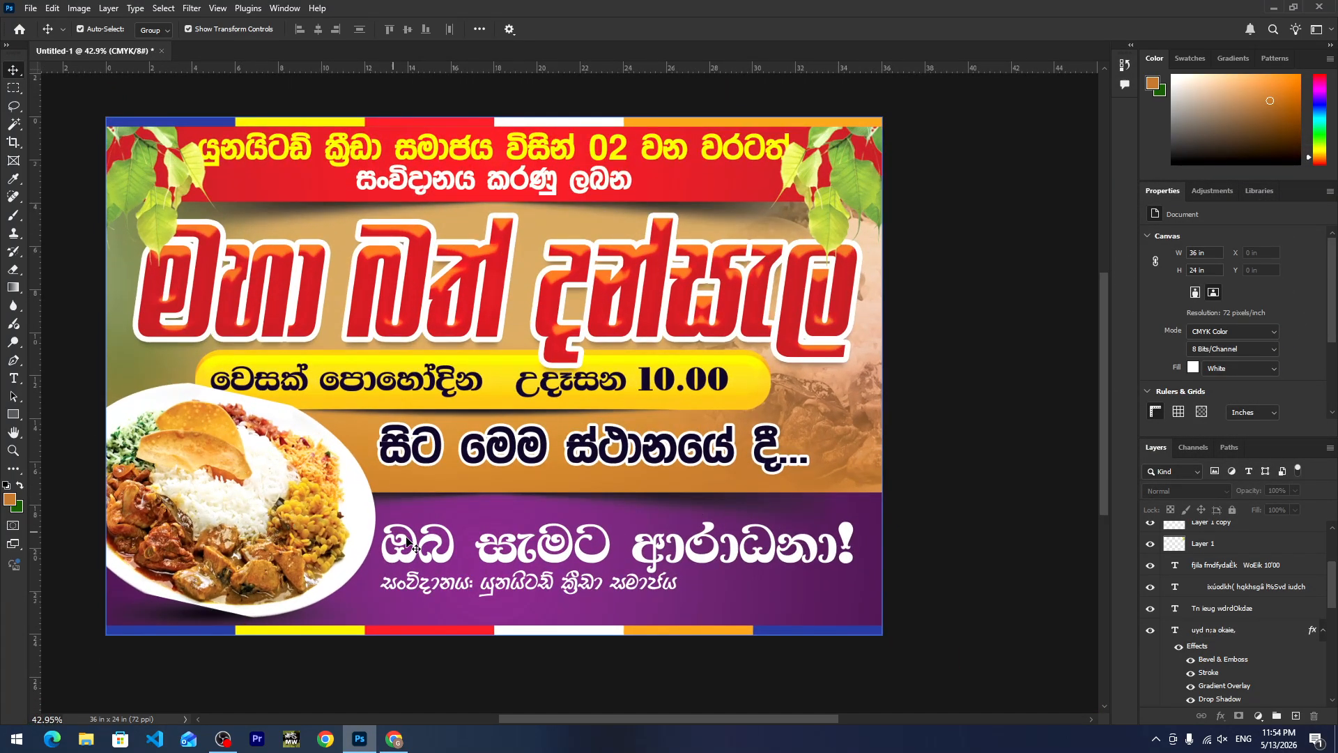
{"action": "left_click", "coordinate": [423, 554]}
{"action": "left_click", "coordinate": [431, 588], "text": "shift"}
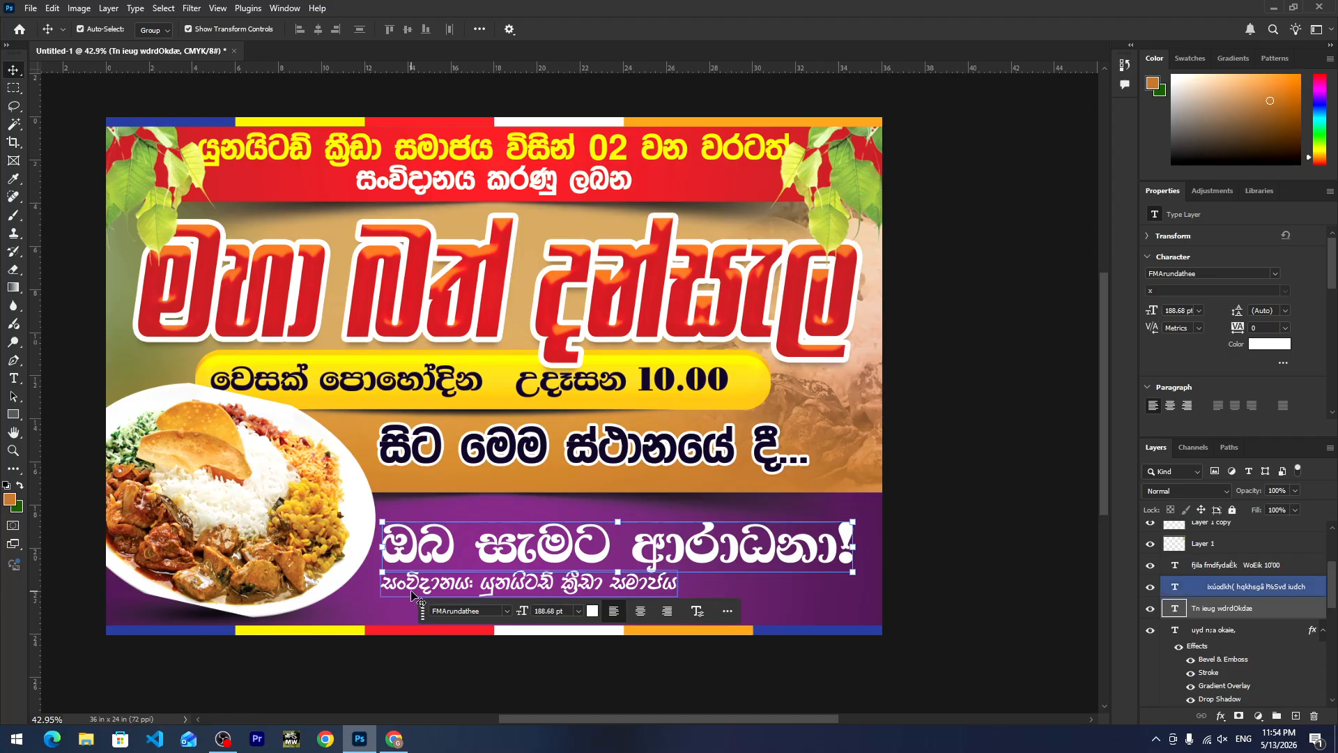
{"action": "left_click", "coordinate": [428, 590], "text": "shift"}
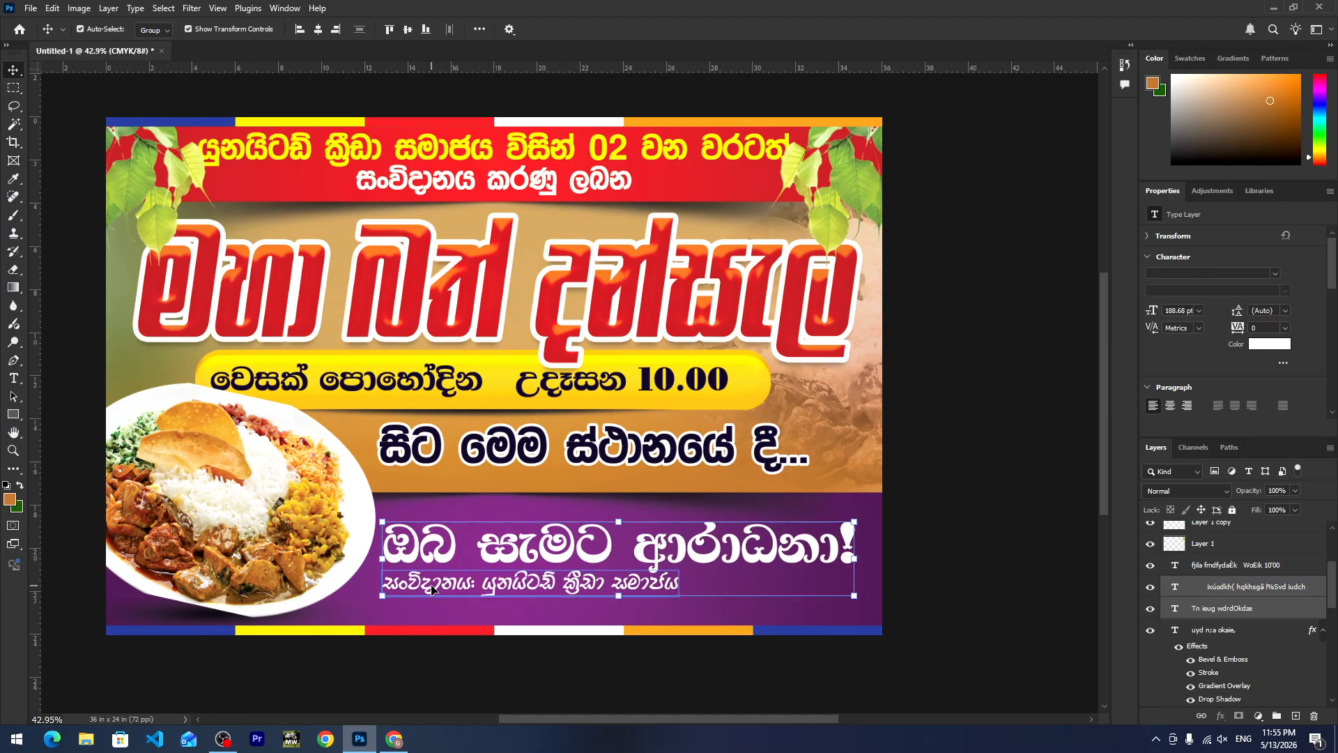
{"action": "left_click", "coordinate": [1247, 608]}
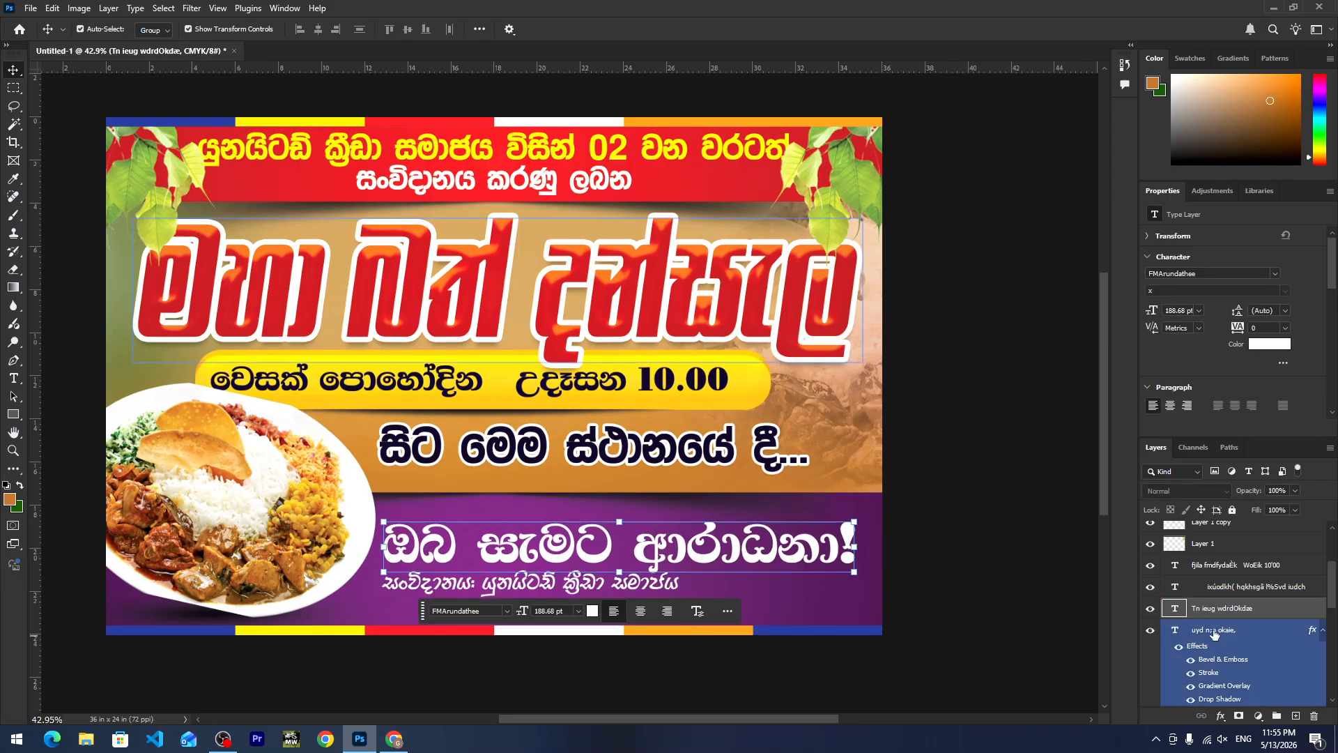
{"action": "double_click", "coordinate": [1287, 614]}
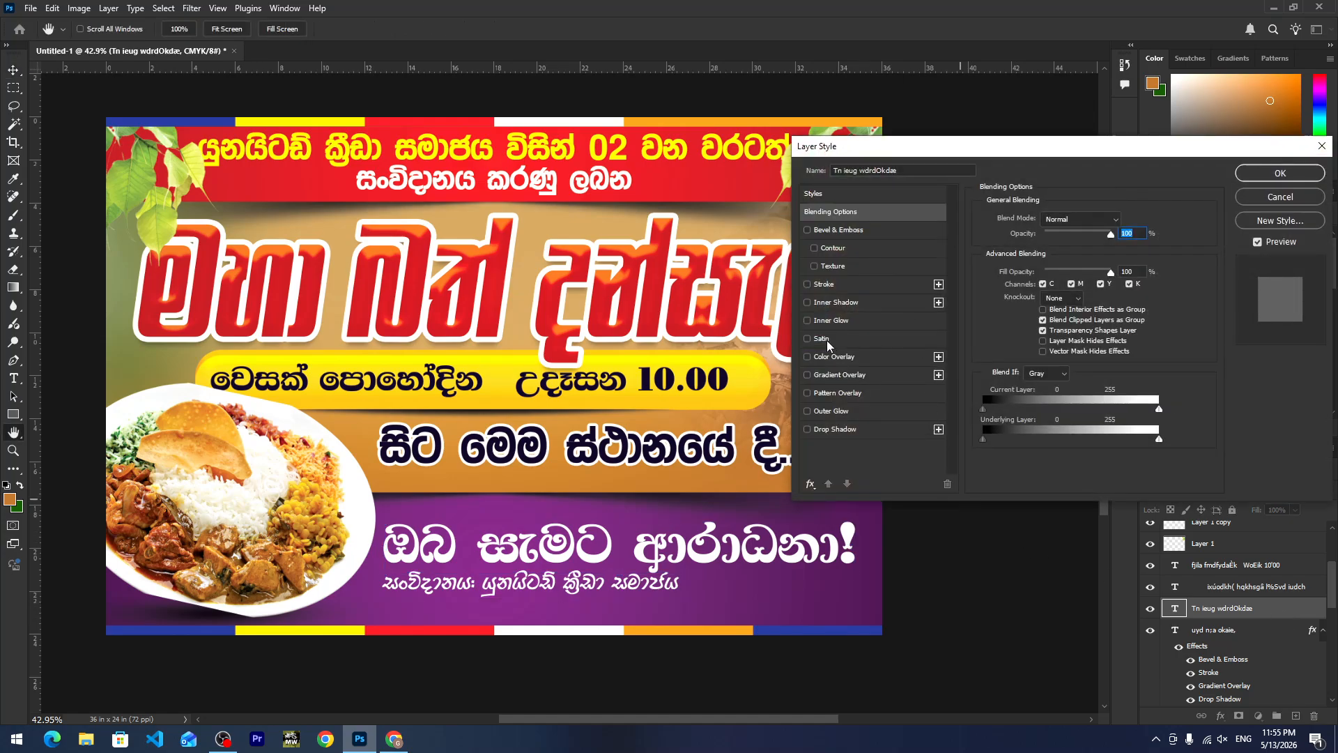
{"action": "left_click", "coordinate": [845, 230]}
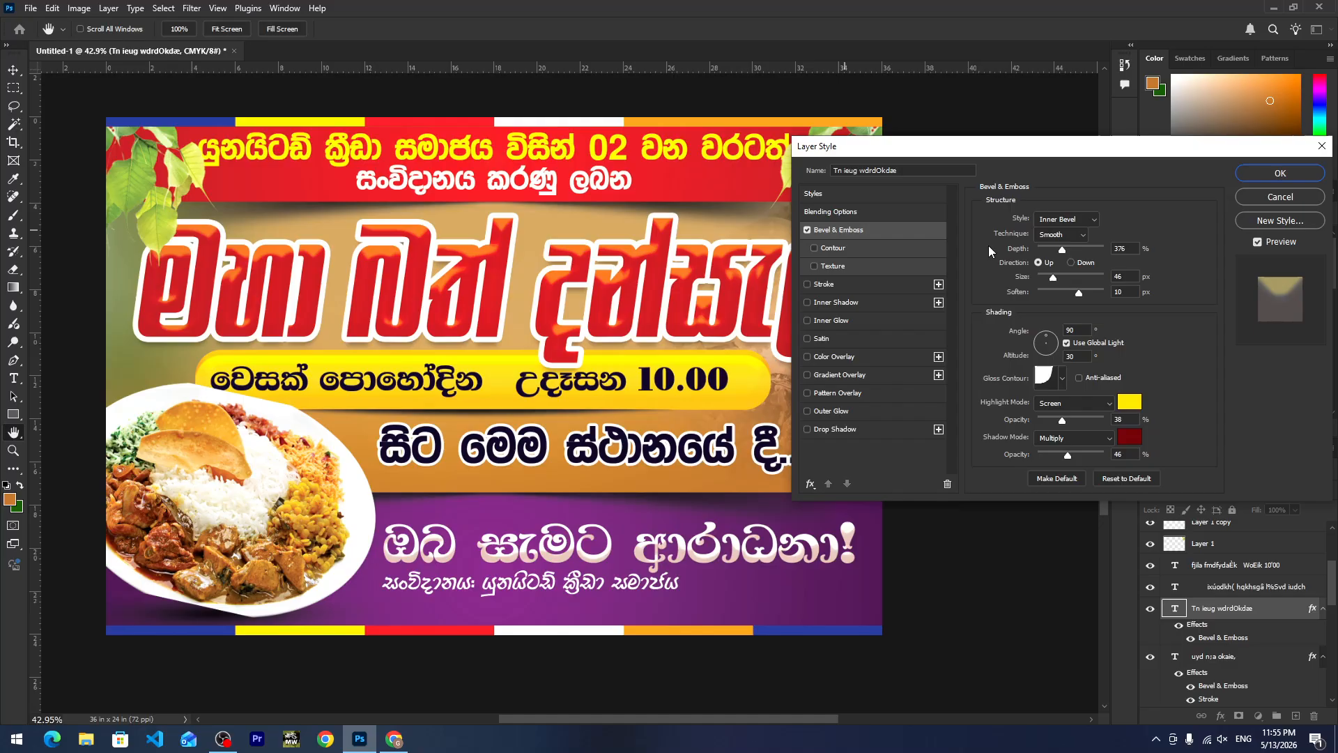
Set the invitation line's bevel shadow colour to yellow #fdd80e.
{"action": "left_click", "coordinate": [1129, 437]}
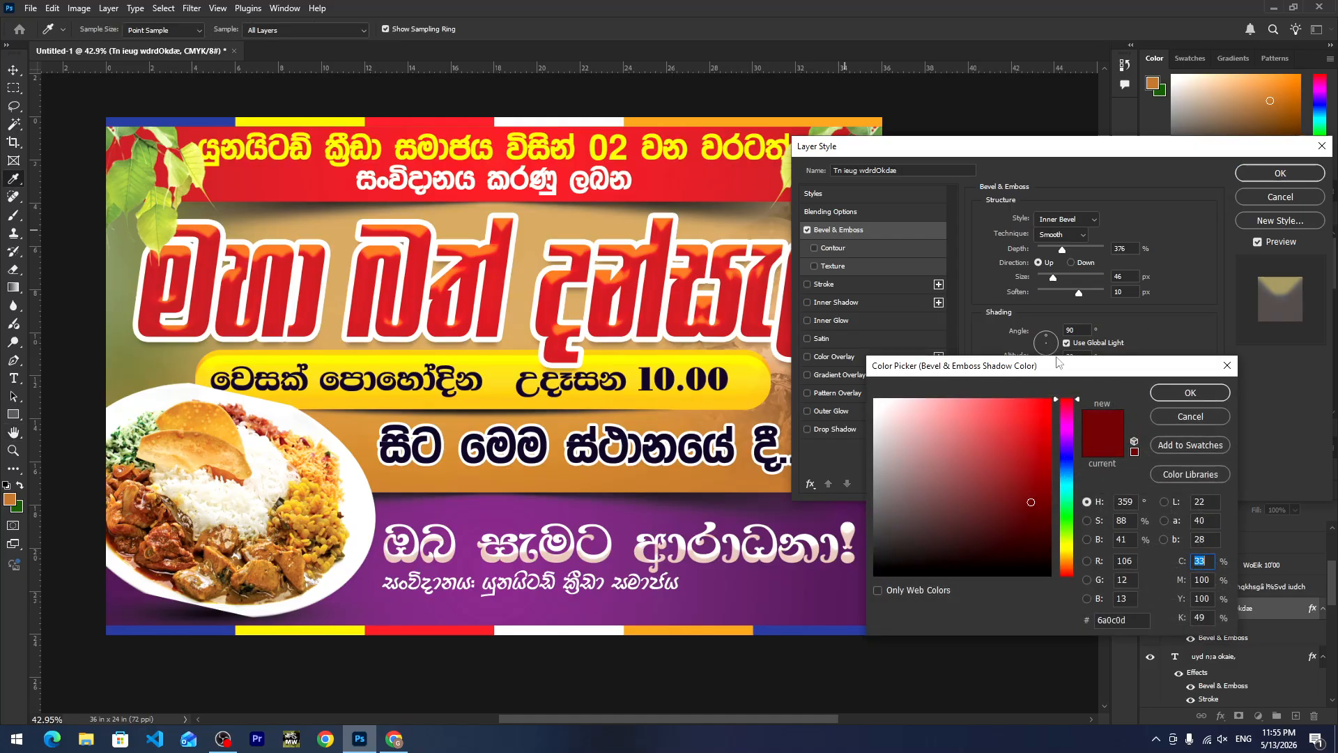
{"action": "left_click", "coordinate": [1155, 416]}
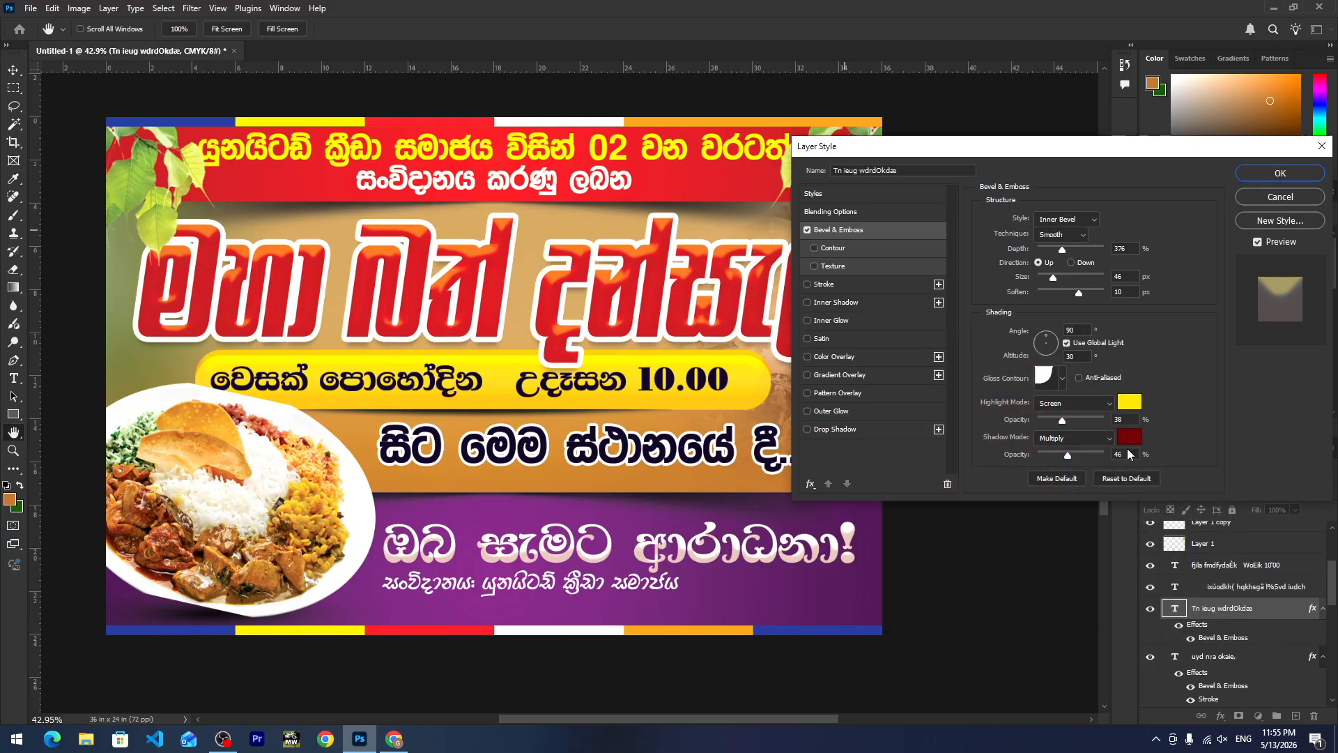
{"action": "left_click", "coordinate": [1129, 437]}
{"action": "left_click_drag", "start_coordinate": [1065, 543], "coordinate": [1066, 550]}
{"action": "left_click_drag", "start_coordinate": [1034, 418], "coordinate": [1050, 392]}
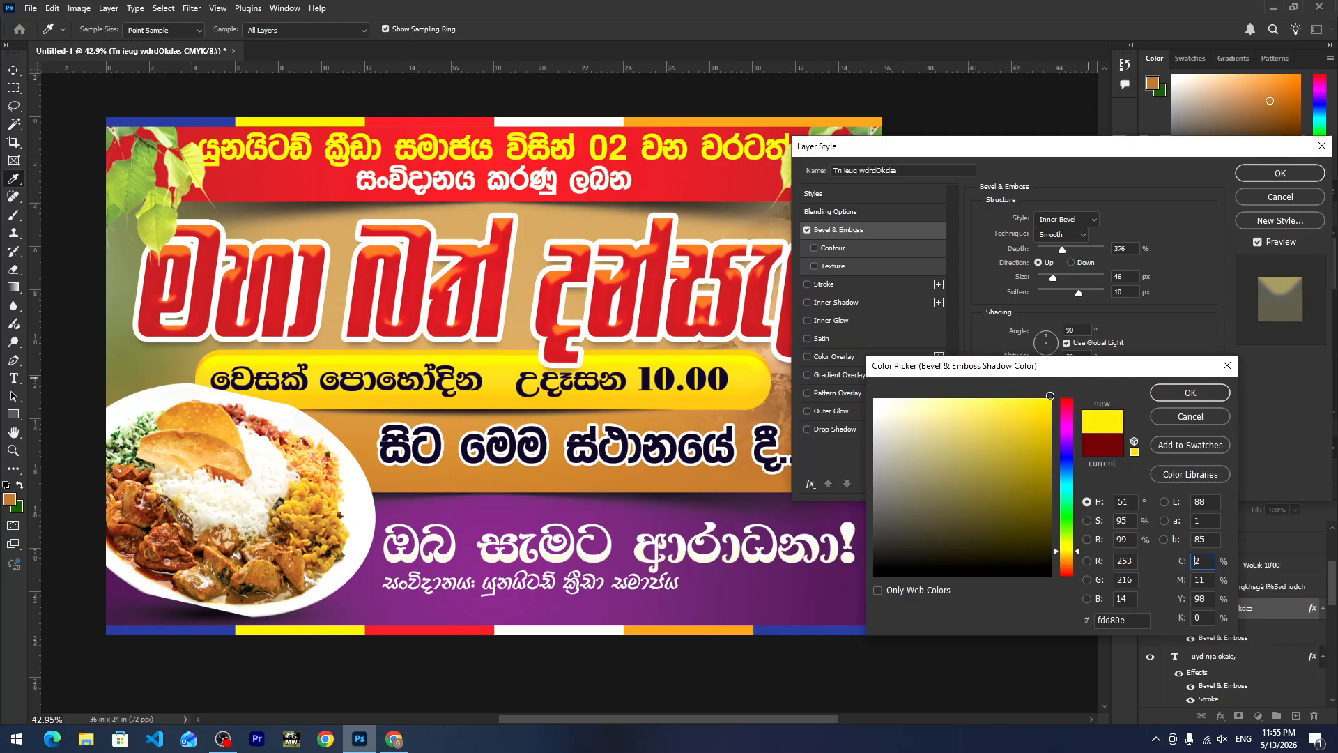
{"action": "left_click", "coordinate": [1190, 392]}
Add a 13 px outside stroke to the invitation line, sampling its purple #6a266e from the band behind it.
{"action": "left_click", "coordinate": [830, 284]}
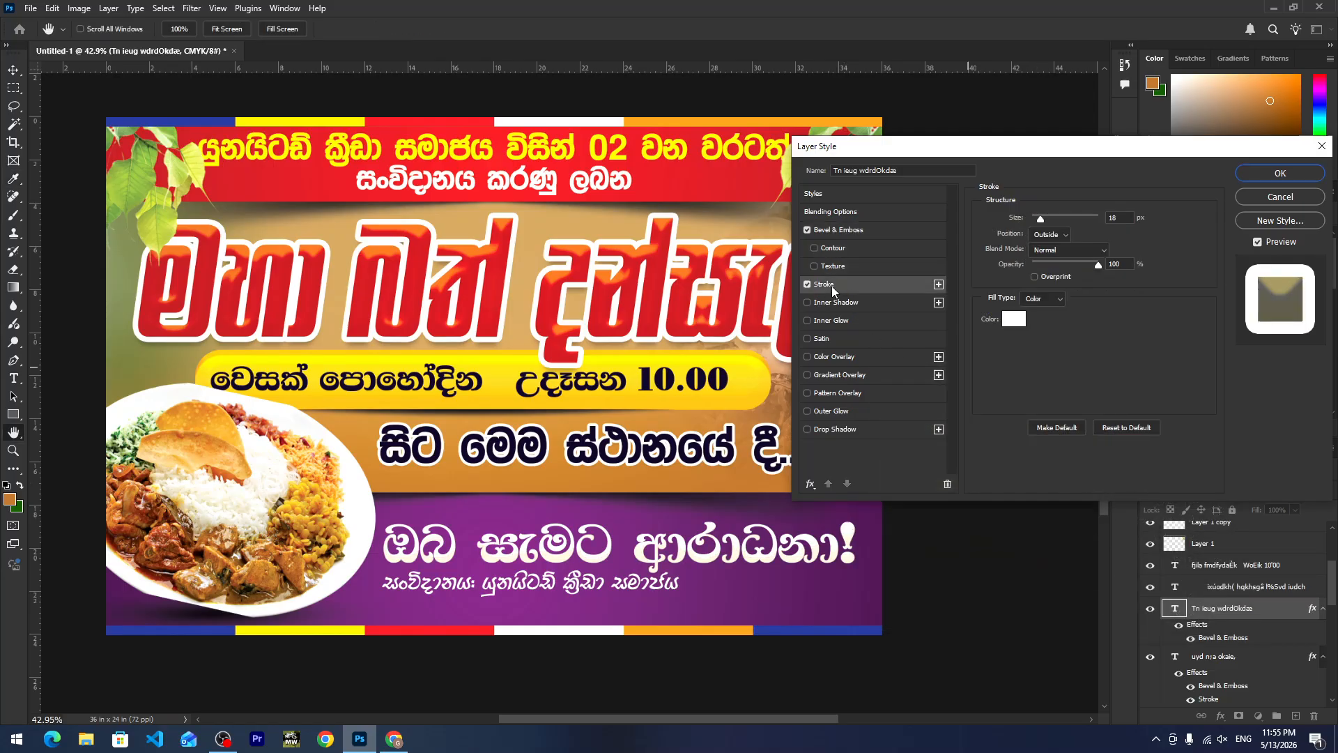
{"action": "left_click", "coordinate": [1004, 322]}
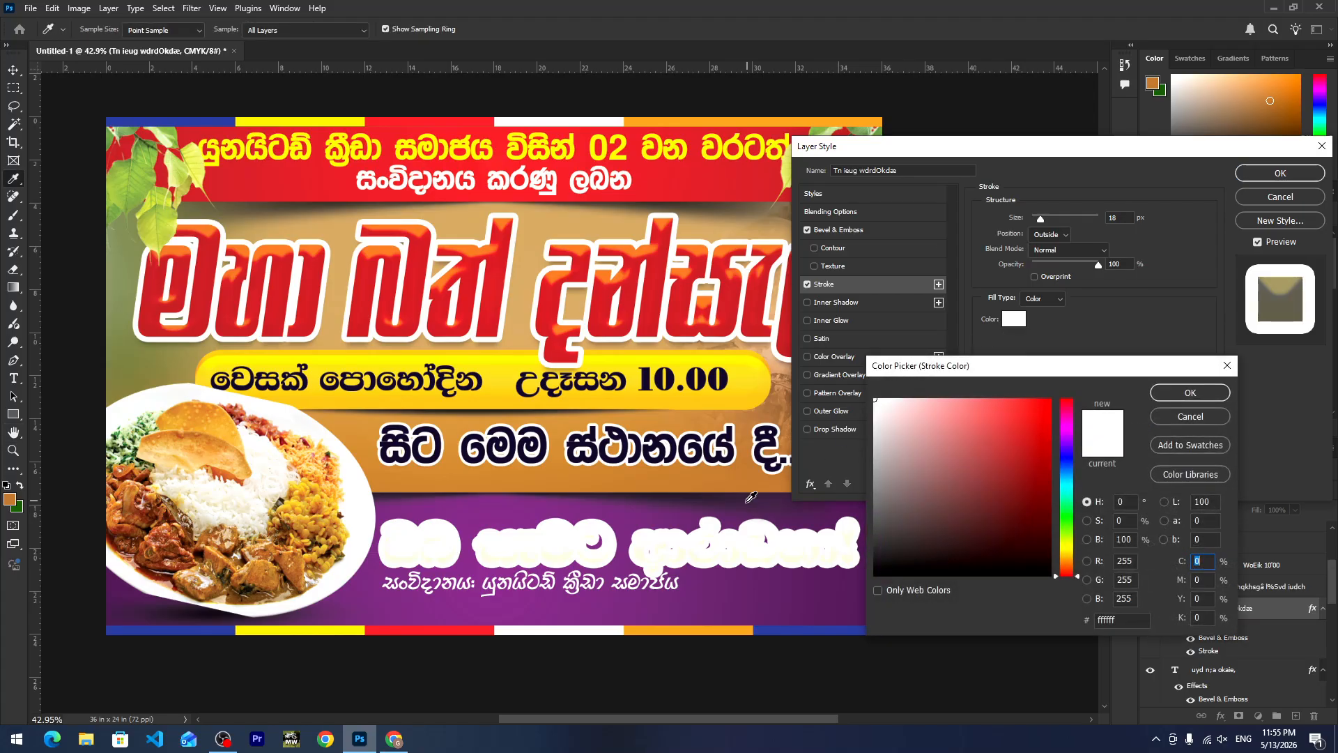
{"action": "left_click", "coordinate": [724, 509]}
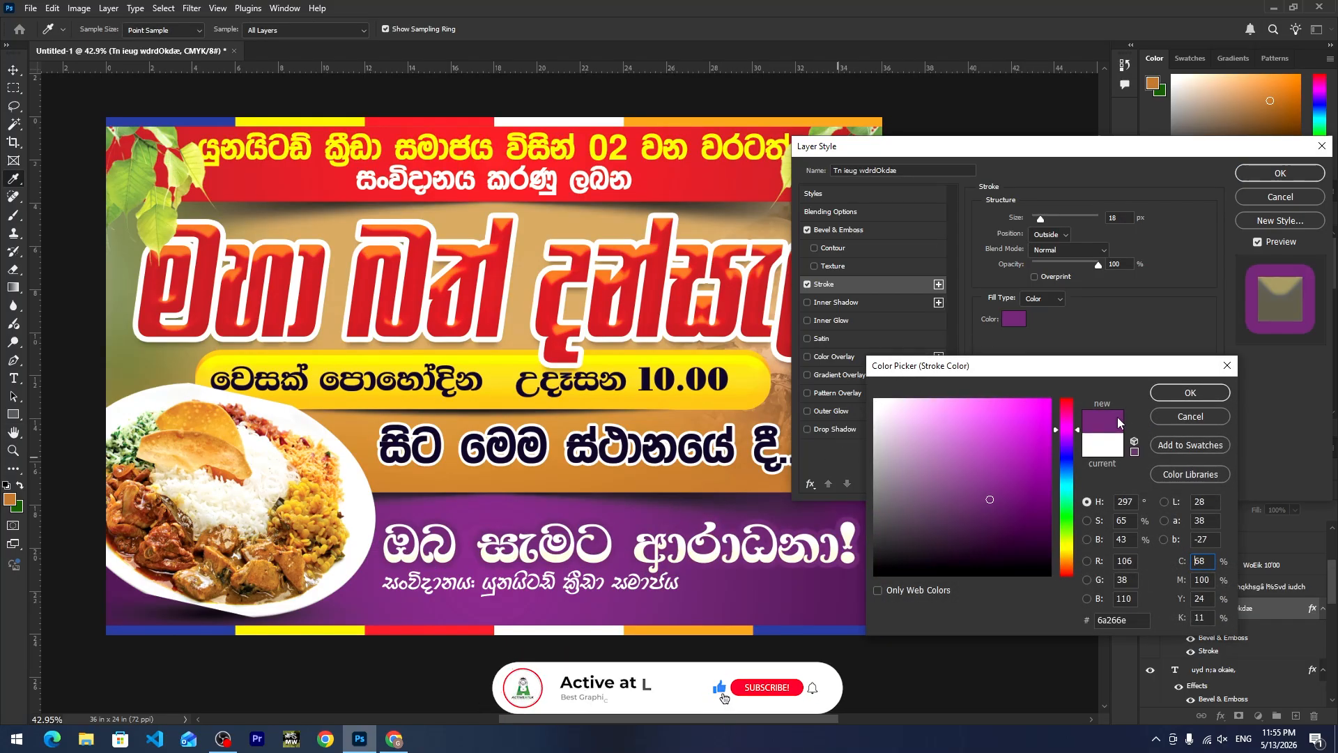
{"action": "left_click", "coordinate": [1173, 398]}
{"action": "left_click_drag", "start_coordinate": [1042, 221], "coordinate": [1036, 221]}
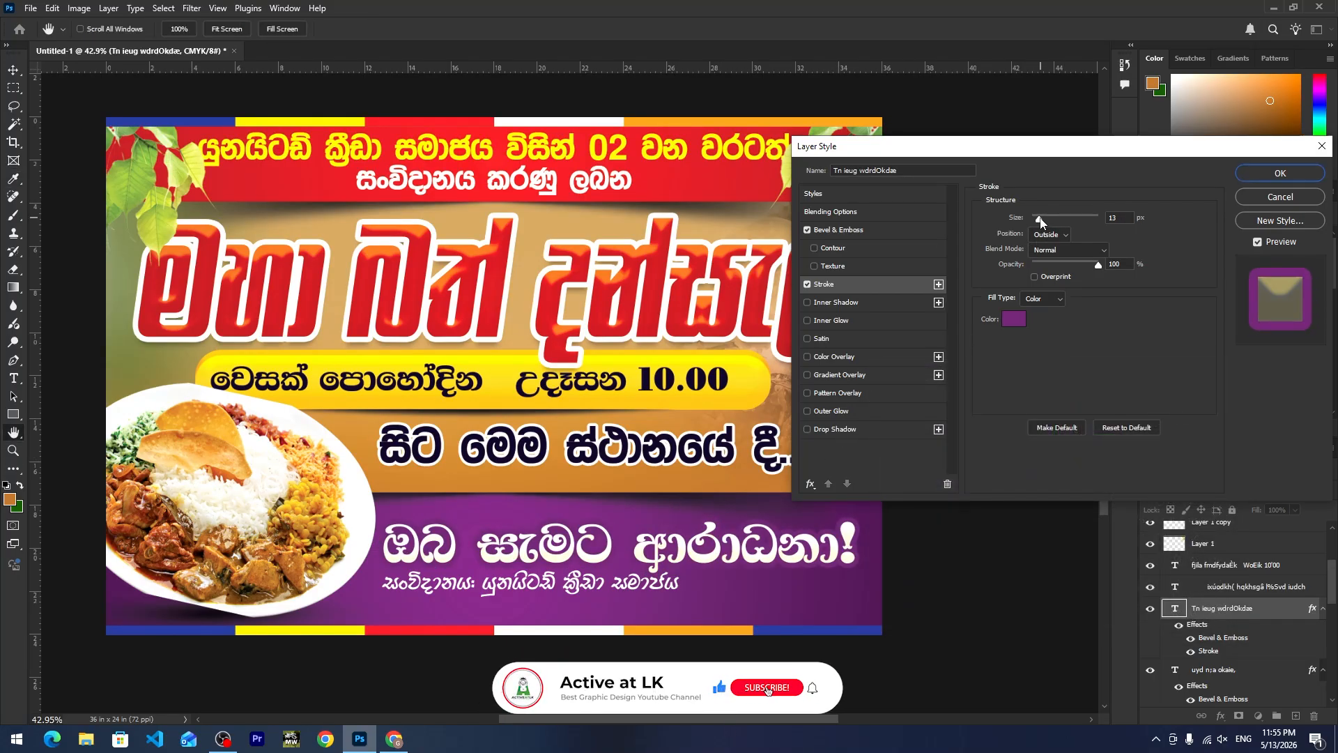
Give the invitation line a drop shadow with 13 px distance and 2 px size, and apply the layer style.
{"action": "left_click", "coordinate": [899, 428]}
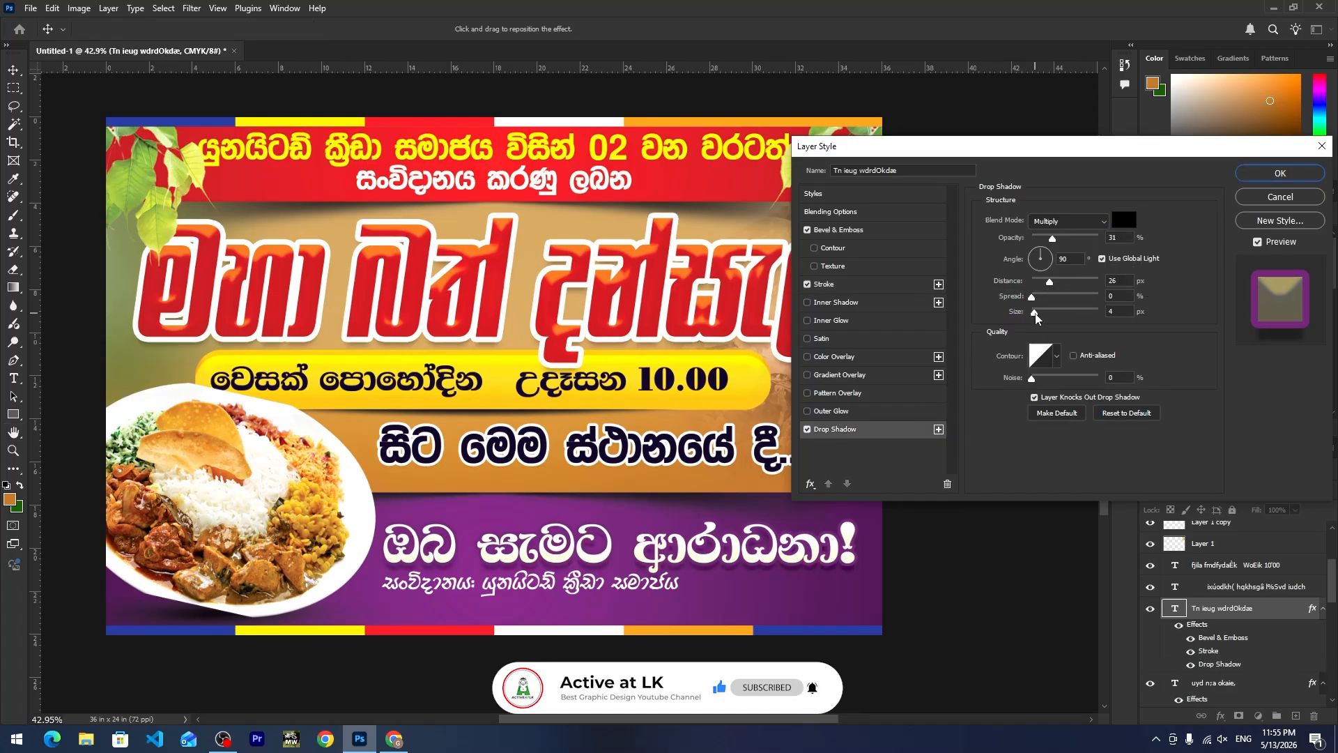
{"action": "left_click_drag", "start_coordinate": [1034, 314], "coordinate": [1044, 285]}
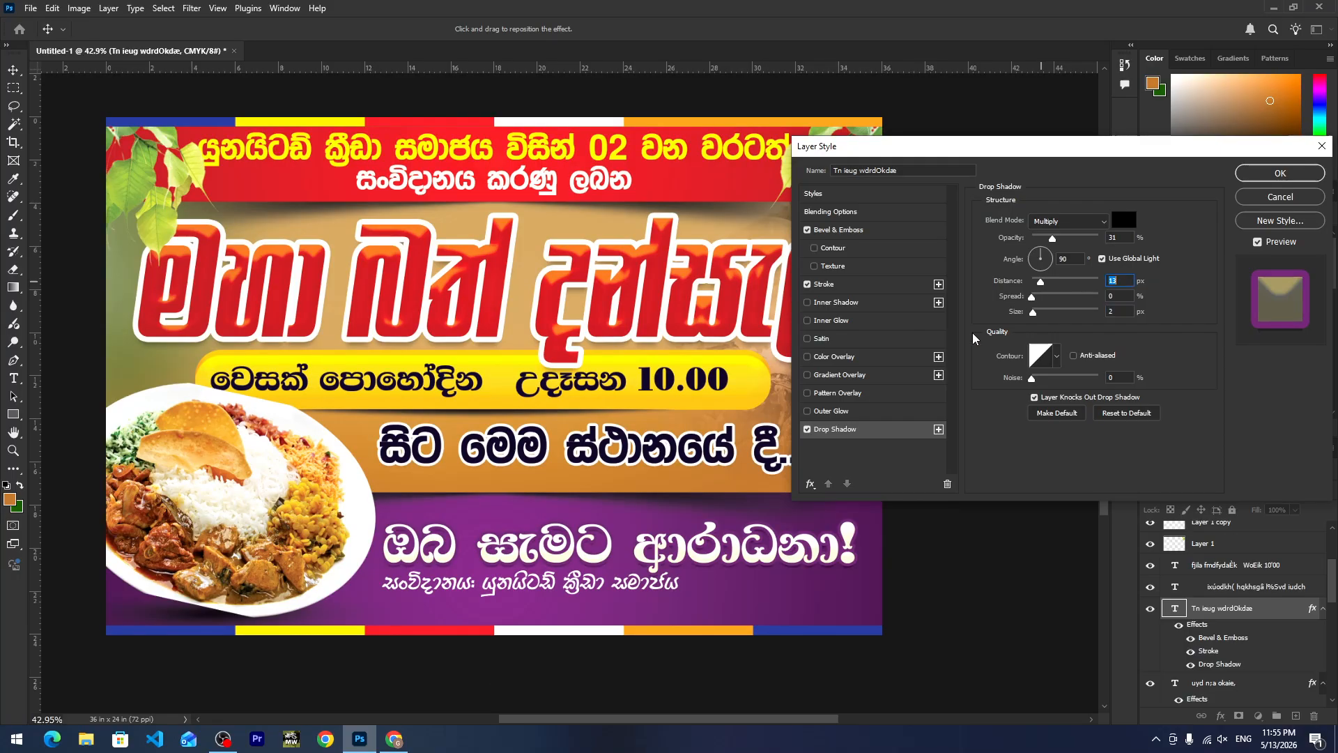
{"action": "left_click", "coordinate": [1277, 173]}
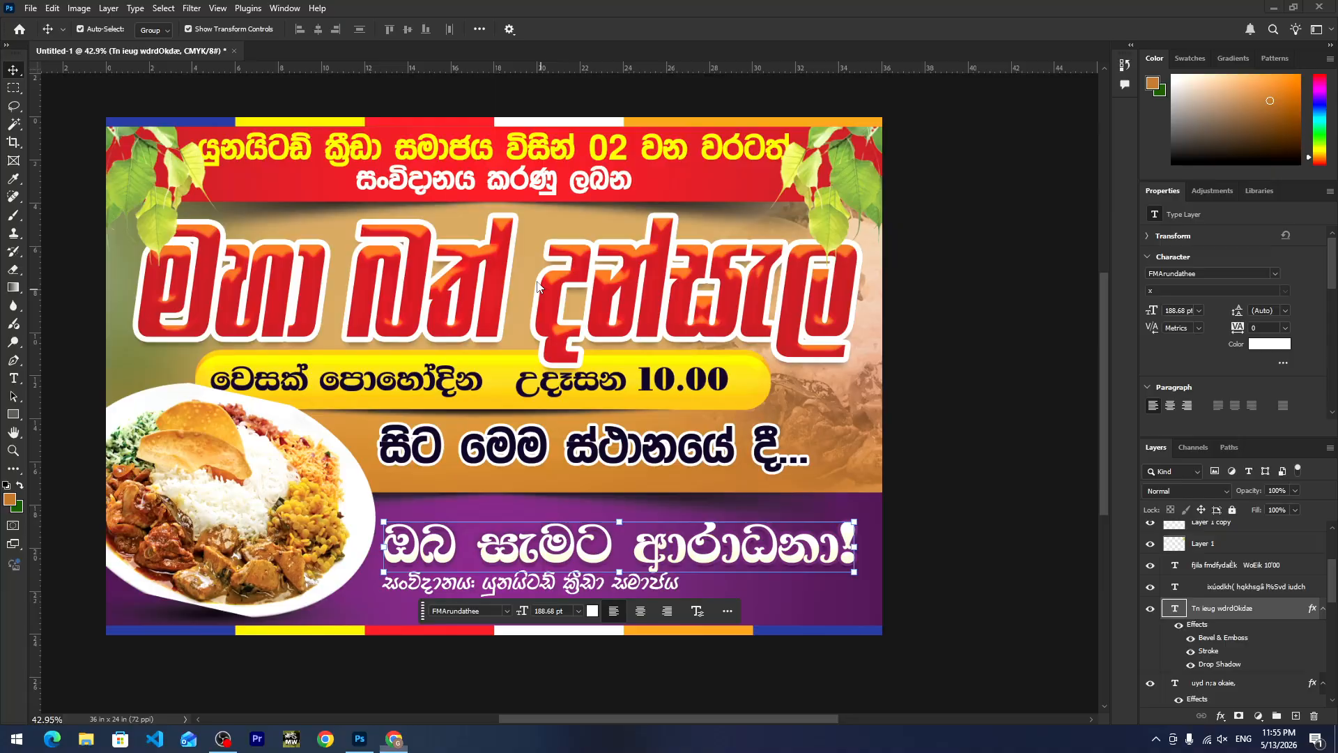
Switch to Chrome and download the Wall Lotus image with pink flowers from the lotus results on PNGWing.
{"action": "key", "text": "alt+Tab"}
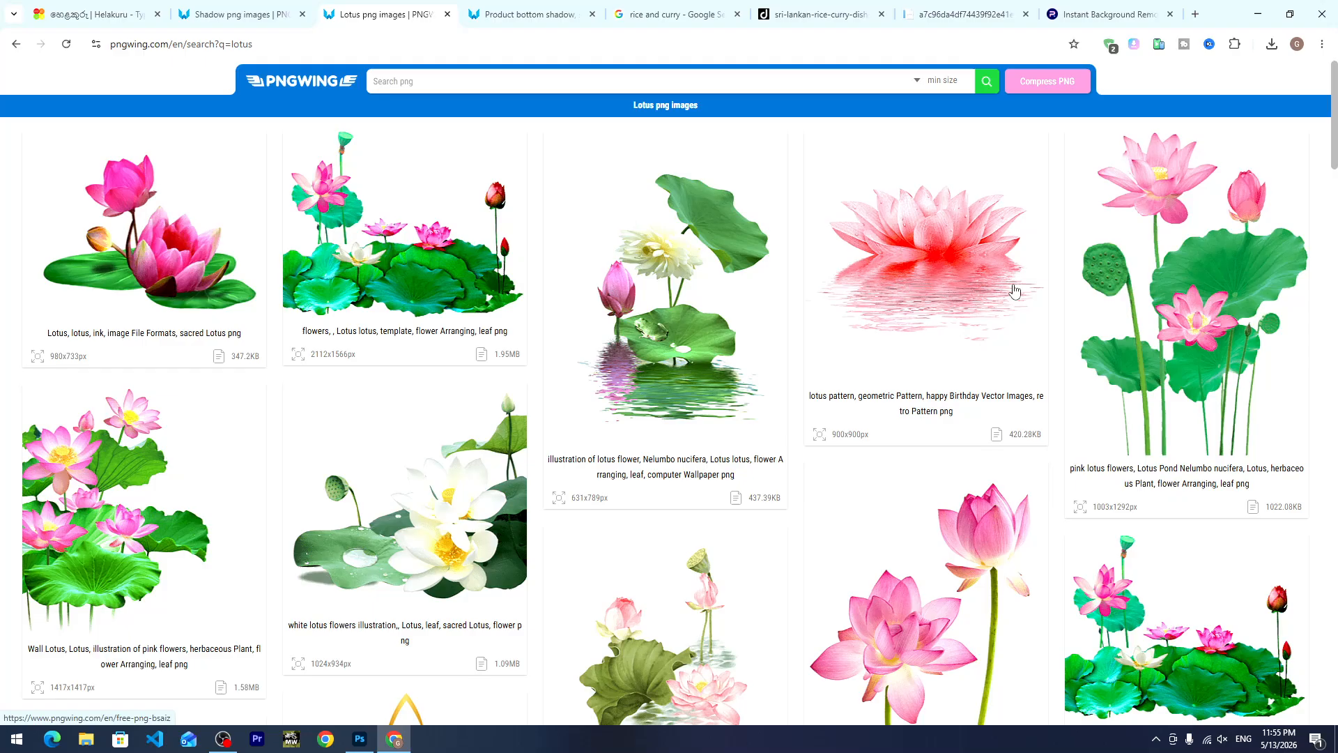
{"action": "scroll", "coordinate": [934, 334], "scroll_direction": "down", "scroll_amount": 4}
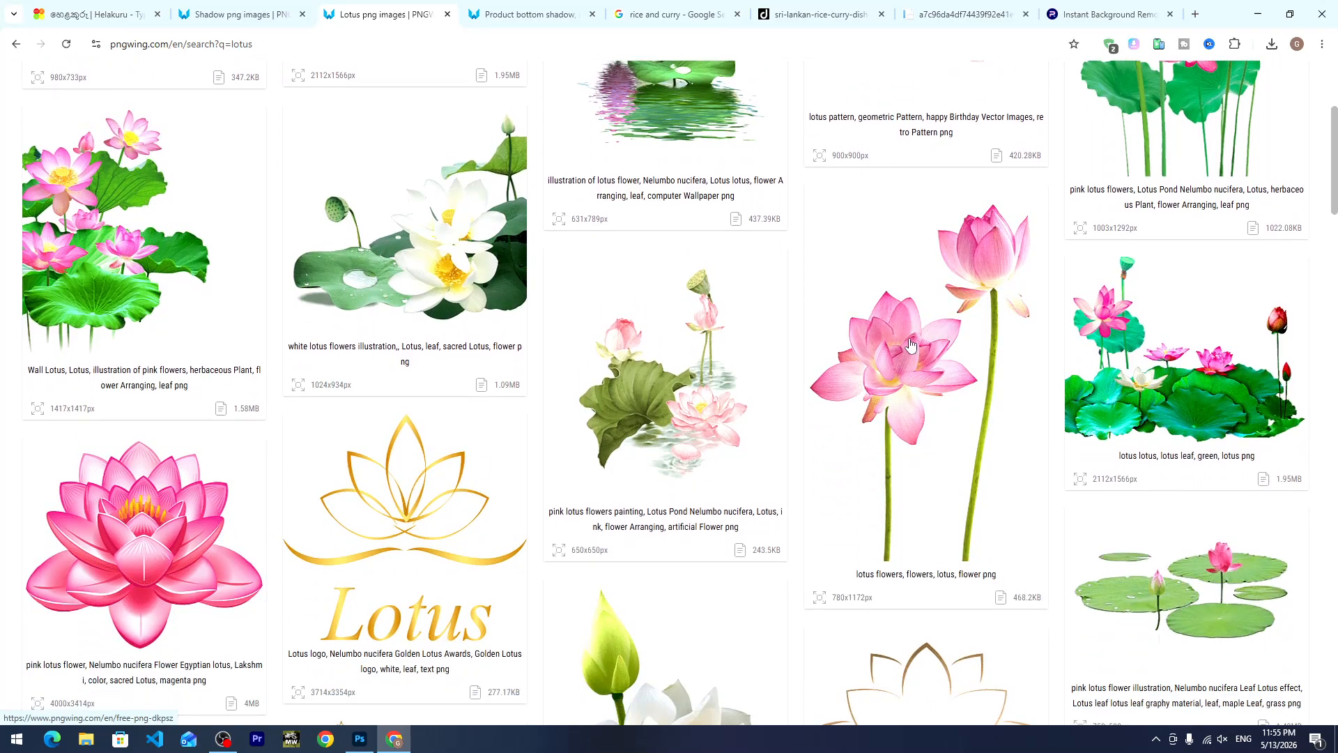
{"action": "scroll", "coordinate": [128, 354], "scroll_direction": "down", "scroll_amount": 3}
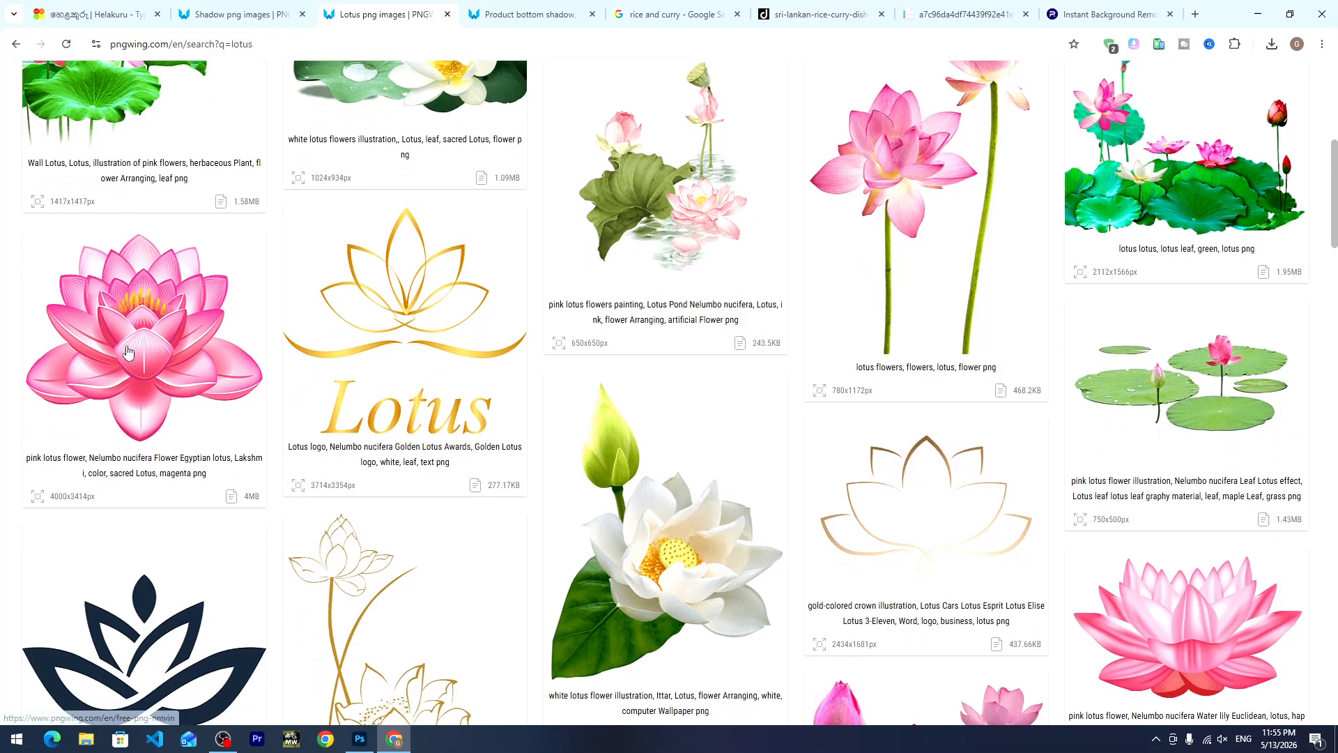
{"action": "scroll", "coordinate": [160, 359], "scroll_direction": "down", "scroll_amount": 1}
{"action": "scroll", "coordinate": [199, 363], "scroll_direction": "up", "scroll_amount": 4}
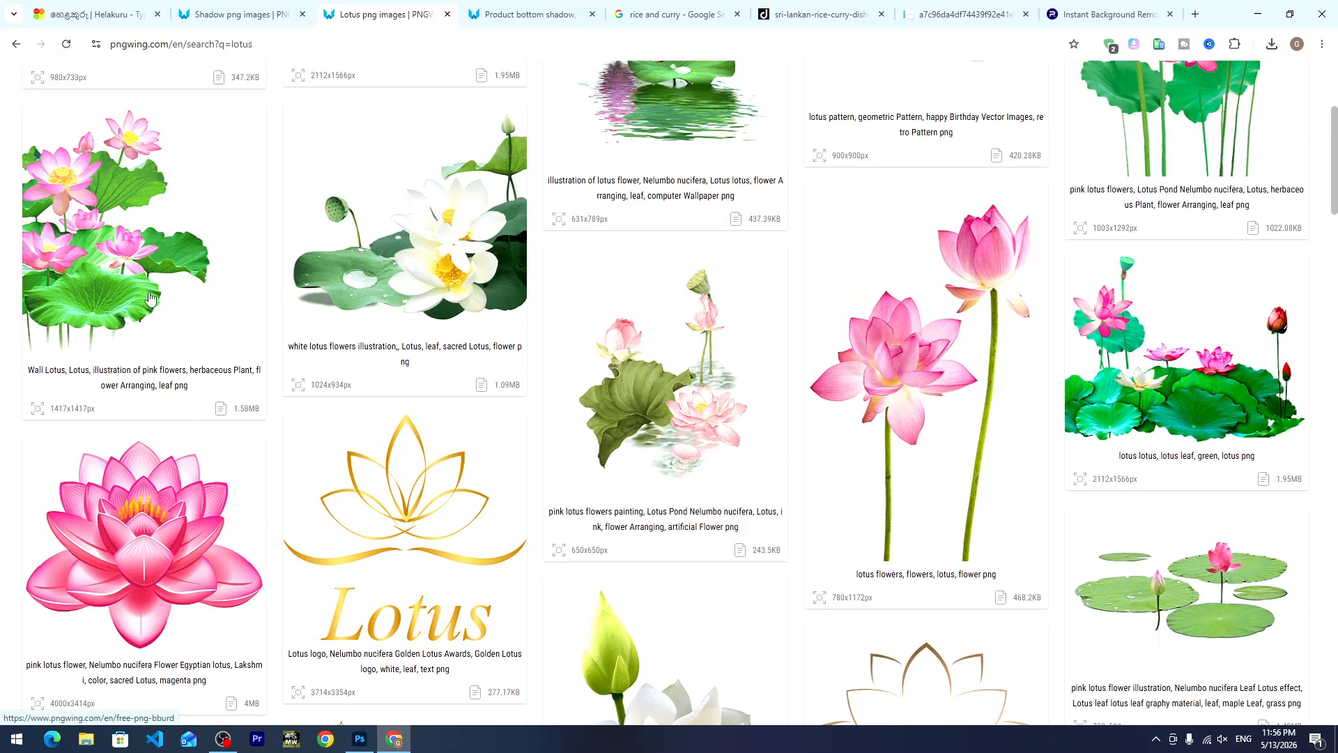
{"action": "left_click", "coordinate": [184, 313]}
{"action": "scroll", "coordinate": [554, 400], "scroll_direction": "down", "scroll_amount": 8}
{"action": "left_click", "coordinate": [558, 616]}
{"action": "scroll", "coordinate": [832, 245], "scroll_direction": "down", "scroll_amount": 7}
{"action": "scroll", "coordinate": [833, 245], "scroll_direction": "up", "scroll_amount": 5}
Place the lotus image in the Photoshop banner, flip it horizontally, and scale it to 53.55% at the banner's right edge.
{"action": "left_click_drag", "start_coordinate": [1149, 77], "coordinate": [390, 418]}
{"action": "left_click_drag", "start_coordinate": [390, 418], "coordinate": [214, 467]}
{"action": "left_click_drag", "start_coordinate": [317, 470], "coordinate": [716, 513]}
{"action": "left_click", "coordinate": [53, 8]}
{"action": "mouse_move", "coordinate": [70, 354]}
{"action": "left_click", "coordinate": [261, 612]}
{"action": "left_click_drag", "start_coordinate": [982, 265], "coordinate": [890, 358]}
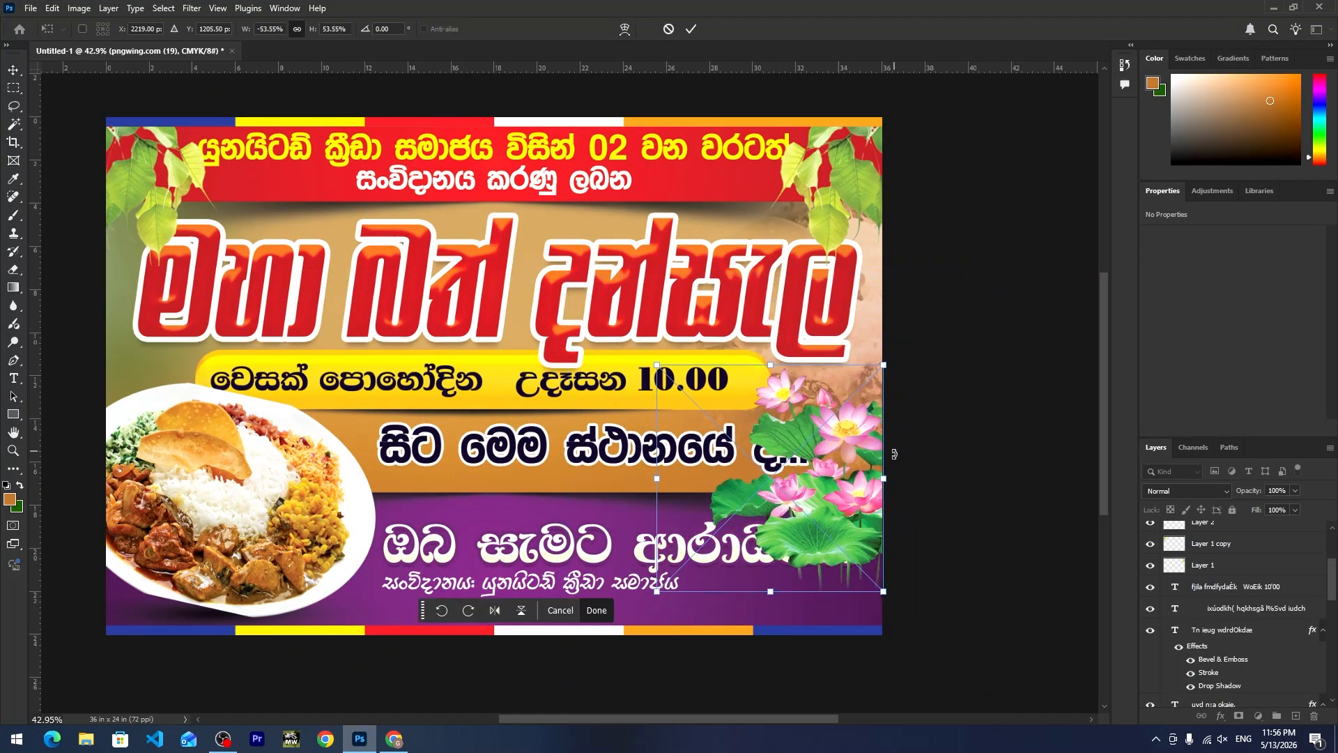
{"action": "left_click_drag", "start_coordinate": [844, 476], "coordinate": [874, 456]}
{"action": "key", "text": "Return"}
Move the lotus layer in the stack to directly above the main heading layer.
{"action": "key", "text": "ctrl+shift+bracketleft"}
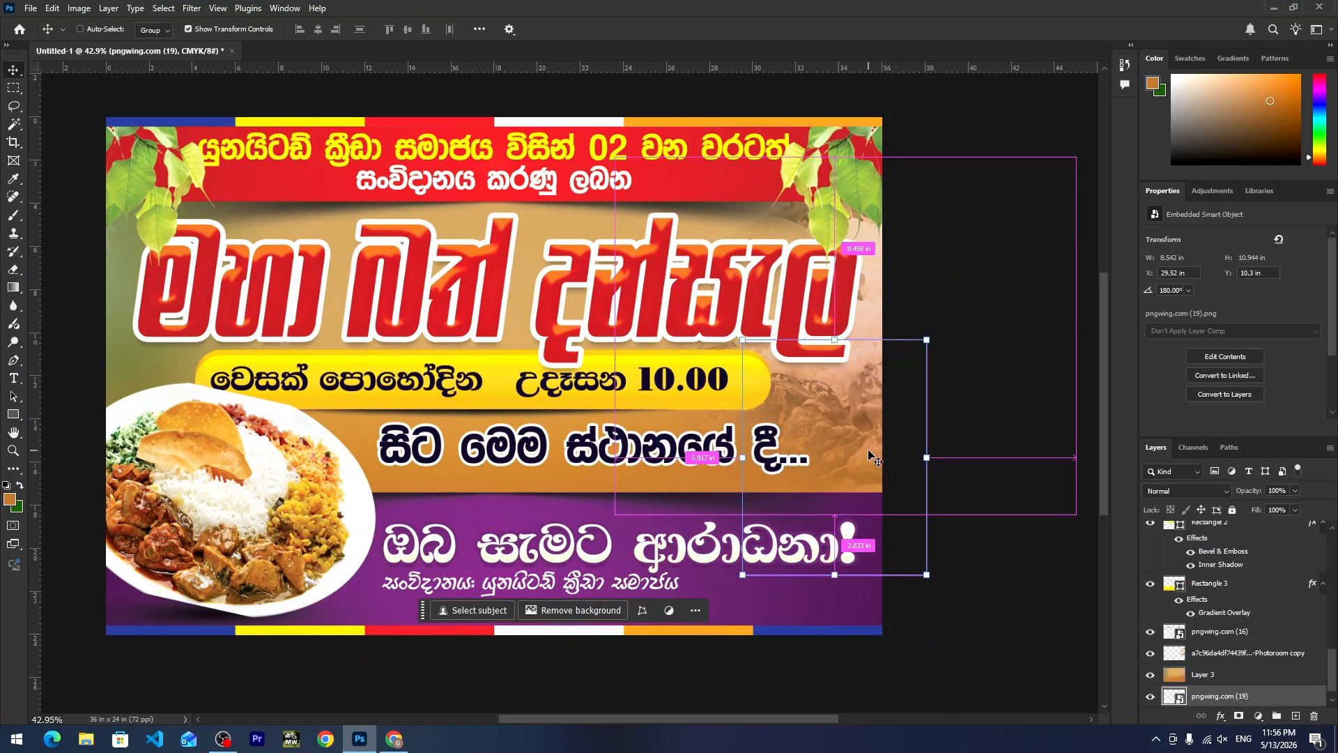
{"action": "key", "text": "ctrl+bracketright"}
{"action": "key", "text": "ctrl+bracketright"}
{"action": "key", "text": "ctrl+bracketright"}
{"action": "key", "text": "ctrl+bracketright"}
{"action": "key", "text": "ctrl+bracketright"}
{"action": "key", "text": "ctrl+bracketright"}
{"action": "key", "text": "ctrl+bracketright"}
{"action": "key", "text": "ctrl+bracketright"}
{"action": "key", "text": "ctrl+bracketright"}
{"action": "key", "text": "ctrl+bracketright"}
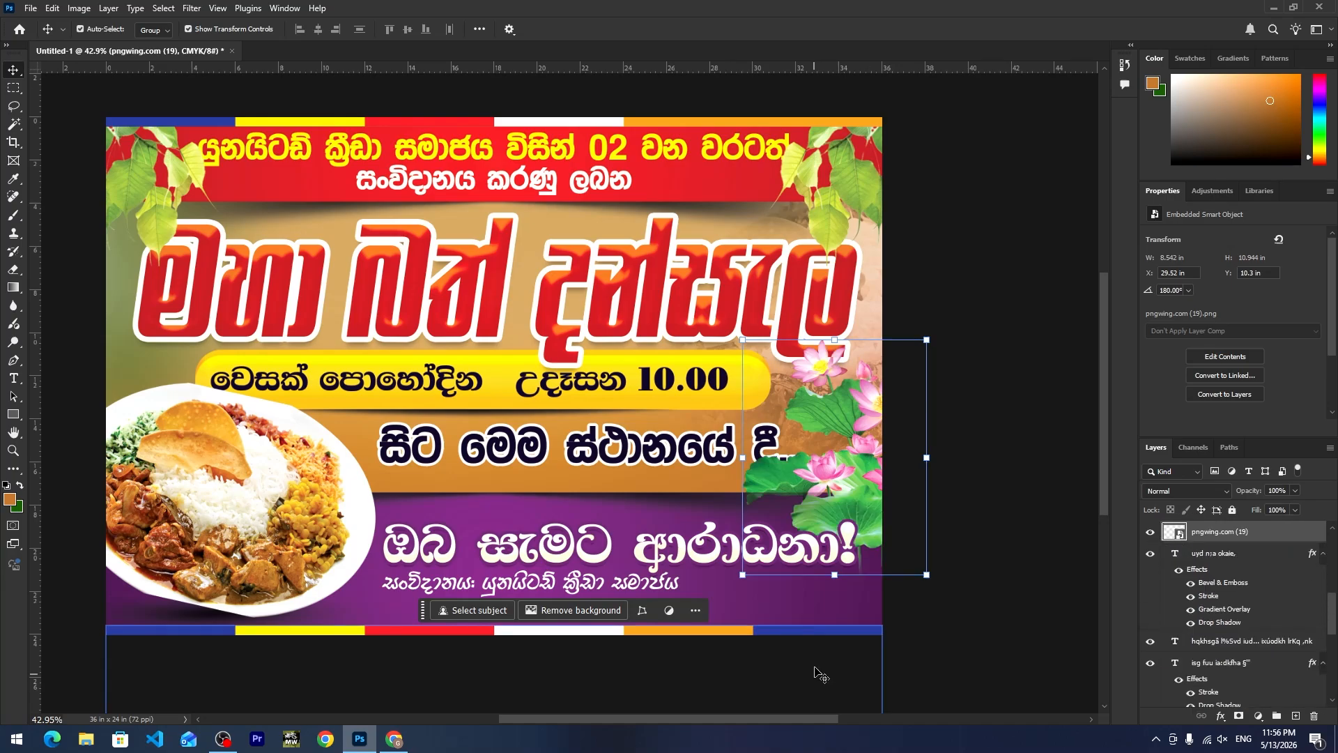
Scale the lotus down to about 6.88 × 8.79 in and move it into the banner's lower right corner.
{"action": "left_click_drag", "start_coordinate": [823, 512], "coordinate": [828, 517]}
{"action": "scroll", "coordinate": [826, 504], "scroll_direction": "up", "scroll_amount": 3}
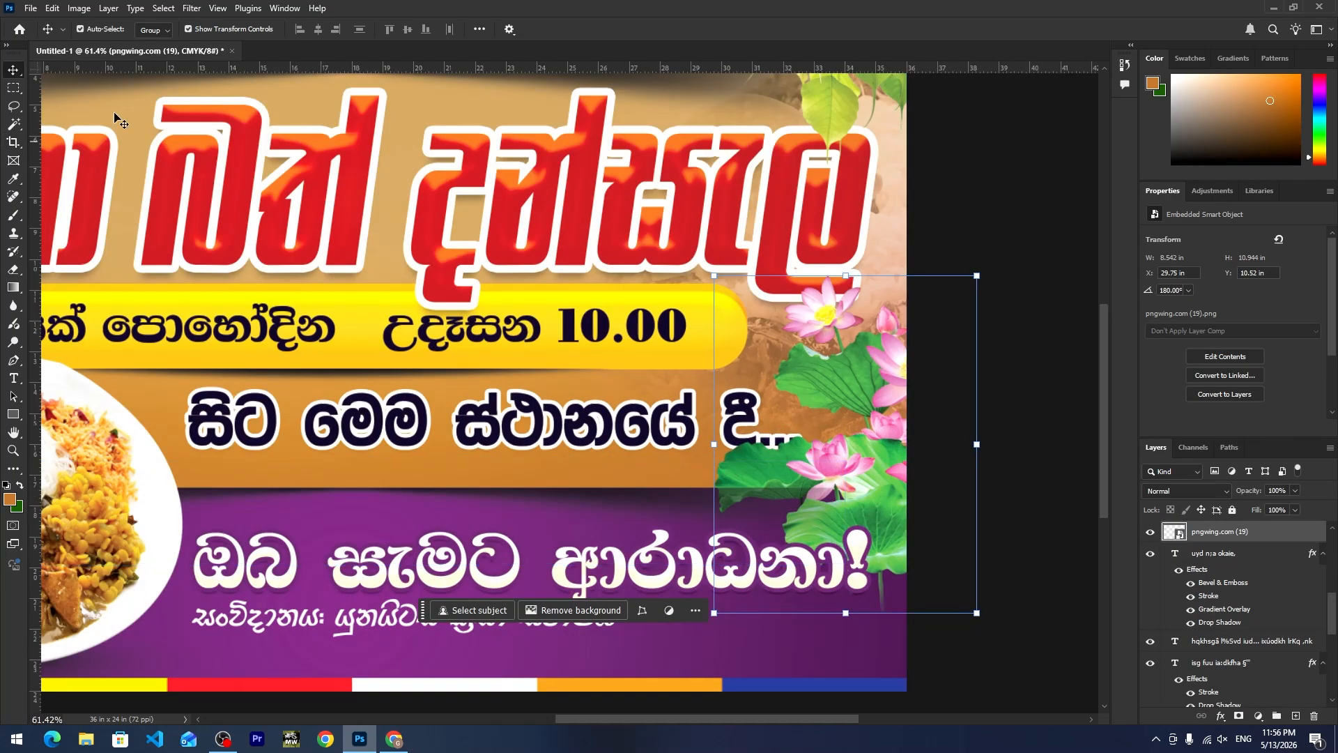
{"action": "key", "text": "ctrl+t"}
{"action": "left_click_drag", "start_coordinate": [713, 613], "coordinate": [703, 546]}
{"action": "left_click_drag", "start_coordinate": [813, 446], "coordinate": [795, 592]}
{"action": "key", "text": "Return"}
Enlarge the lotus to about 8.57 × 10.96 in and position it at the right edge, just below the main heading.
{"action": "left_click_drag", "start_coordinate": [962, 424], "coordinate": [1029, 358]}
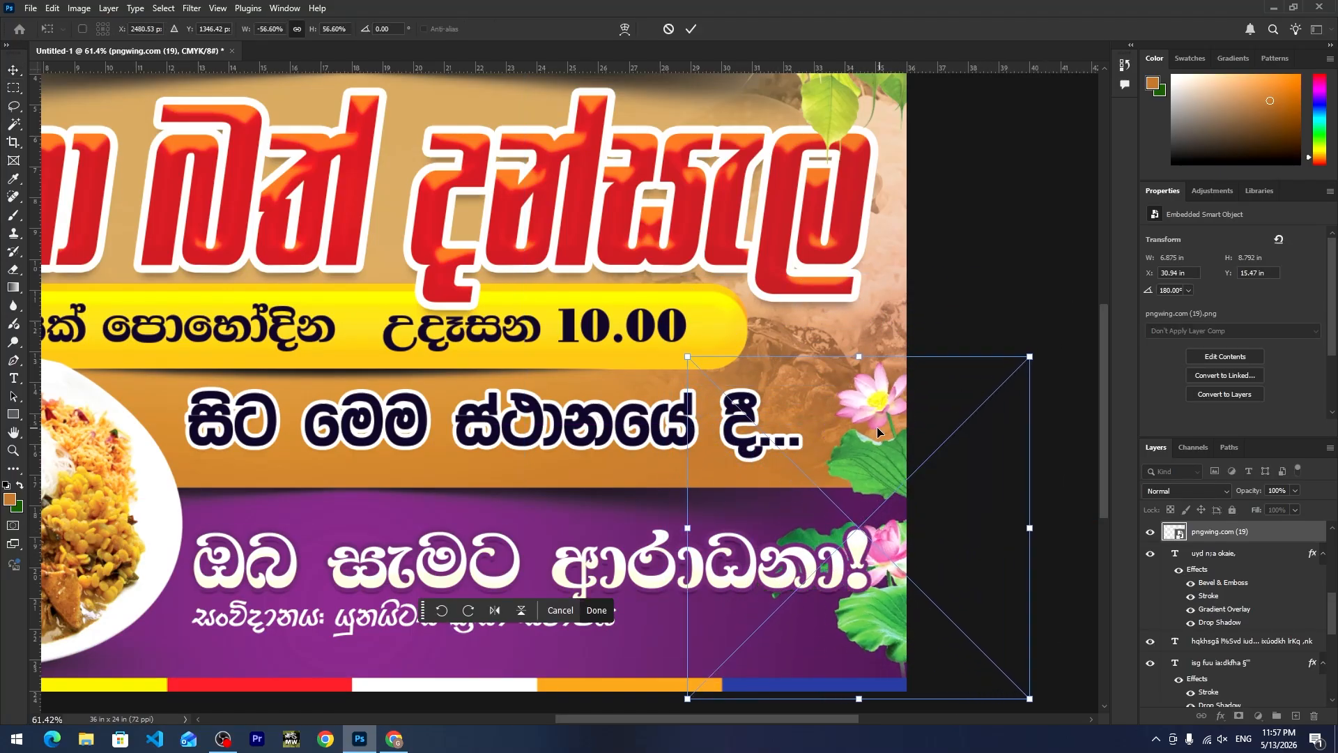
{"action": "left_click_drag", "start_coordinate": [876, 427], "coordinate": [851, 428]}
{"action": "key", "text": "Return"}
{"action": "scroll", "coordinate": [850, 421], "scroll_direction": "down", "scroll_amount": 4}
{"action": "scroll", "coordinate": [802, 520], "scroll_direction": "up", "scroll_amount": 3}
{"action": "left_click", "coordinate": [829, 466]}
{"action": "left_click_drag", "start_coordinate": [905, 467], "coordinate": [790, 466]}
{"action": "key", "text": "ctrl+z"}
{"action": "key", "text": "Return"}
{"action": "mouse_move", "coordinate": [916, 362]}
{"action": "left_mouse_down"}
{"action": "mouse_move", "coordinate": [915, 282]}
{"action": "mouse_move", "coordinate": [915, 302]}
{"action": "left_mouse_up"}
Rasterize the lotus layer and softly erase its lower part over the purple band with a 500 px Eraser.
{"action": "key", "text": "e"}
{"action": "key", "text": "bracketleft"}
{"action": "key", "text": "bracketleft"}
{"action": "key", "text": "bracketleft"}
{"action": "key", "text": "bracketleft"}
{"action": "key", "text": "bracketleft"}
{"action": "key", "text": "bracketleft"}
{"action": "left_click", "coordinate": [939, 479]}
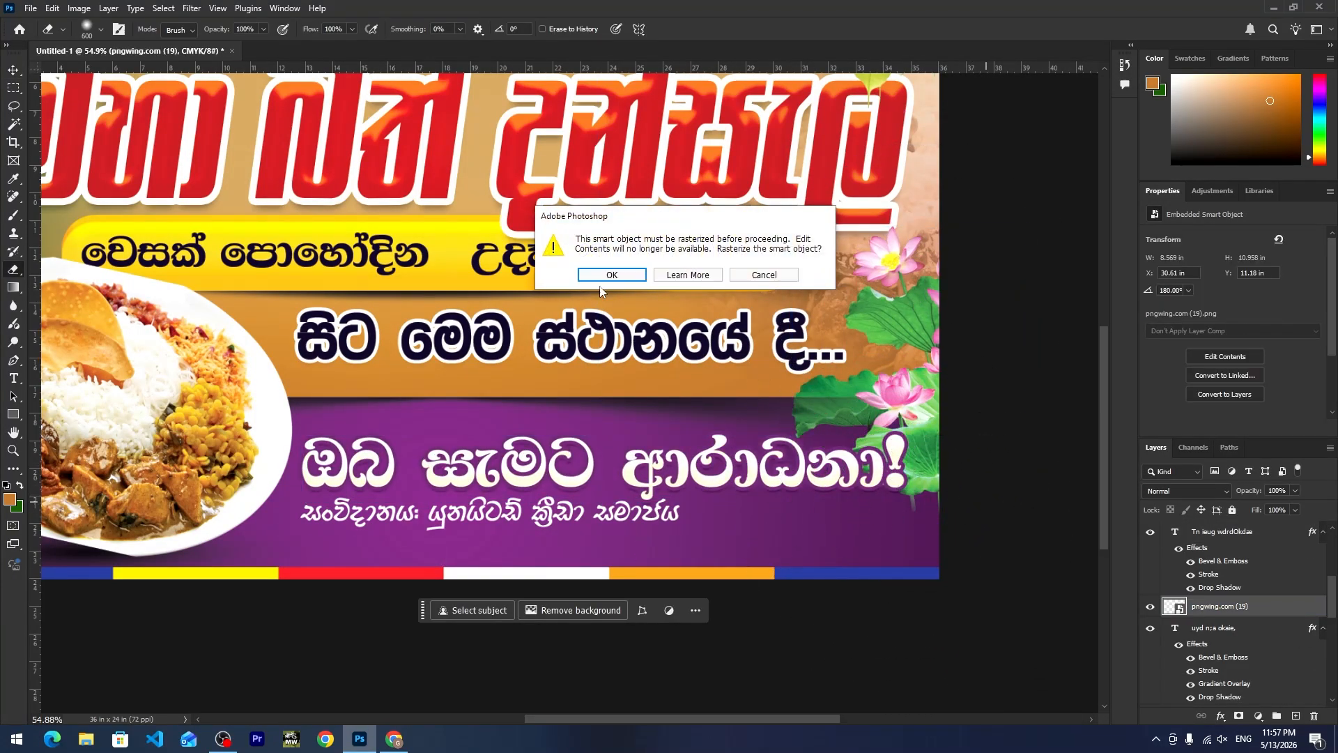
{"action": "left_click", "coordinate": [604, 279]}
{"action": "key", "text": "bracketright"}
{"action": "mouse_move", "coordinate": [763, 489]}
{"action": "left_mouse_down"}
{"action": "mouse_move", "coordinate": [893, 484]}
{"action": "mouse_move", "coordinate": [968, 461]}
{"action": "mouse_move", "coordinate": [883, 493]}
{"action": "left_mouse_up"}
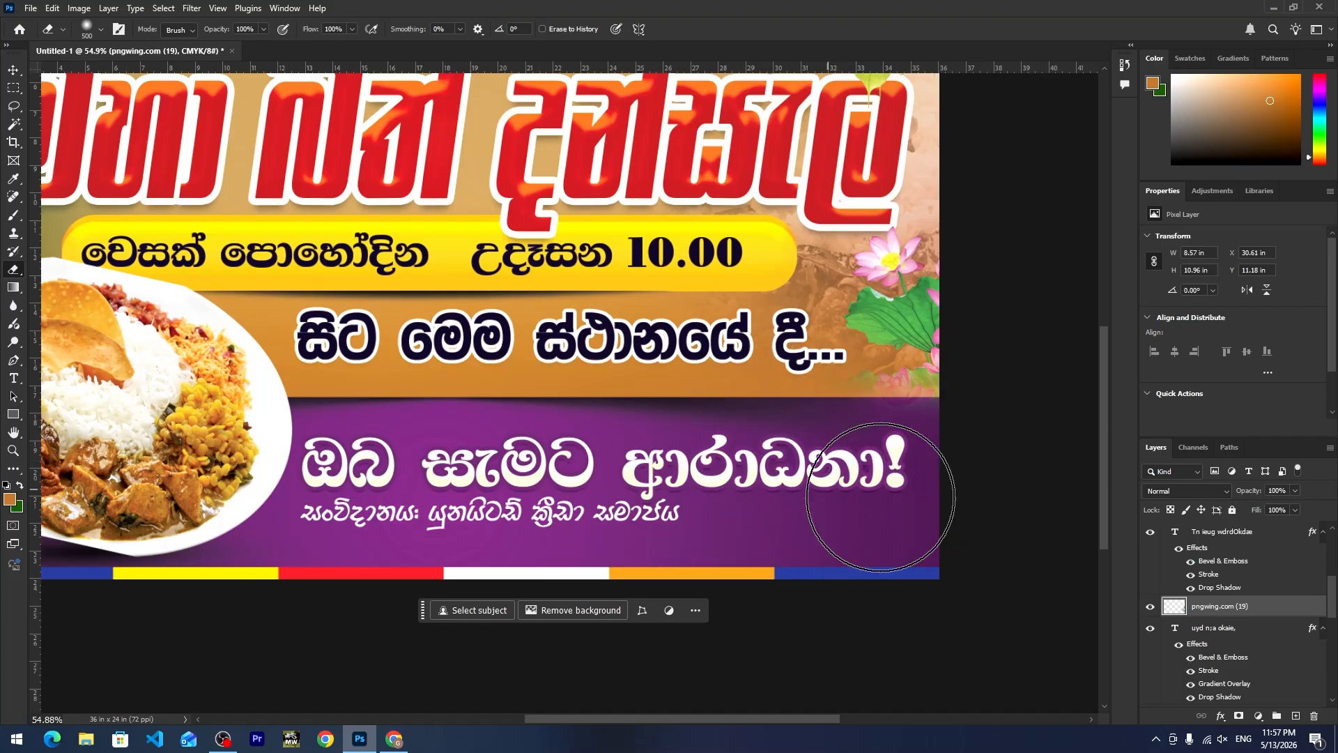
{"action": "left_click", "coordinate": [13, 70]}
Switch to Chrome and search PNGWing for "pattern".
{"action": "left_click_drag", "start_coordinate": [62, 216], "coordinate": [237, 366]}
{"action": "scroll", "coordinate": [244, 377], "scroll_direction": "down", "scroll_amount": 5}
{"action": "scroll", "coordinate": [480, 418], "scroll_direction": "up", "scroll_amount": 1}
{"action": "left_click_drag", "start_coordinate": [438, 394], "coordinate": [566, 396]}
{"action": "key", "text": "alt+Tab"}
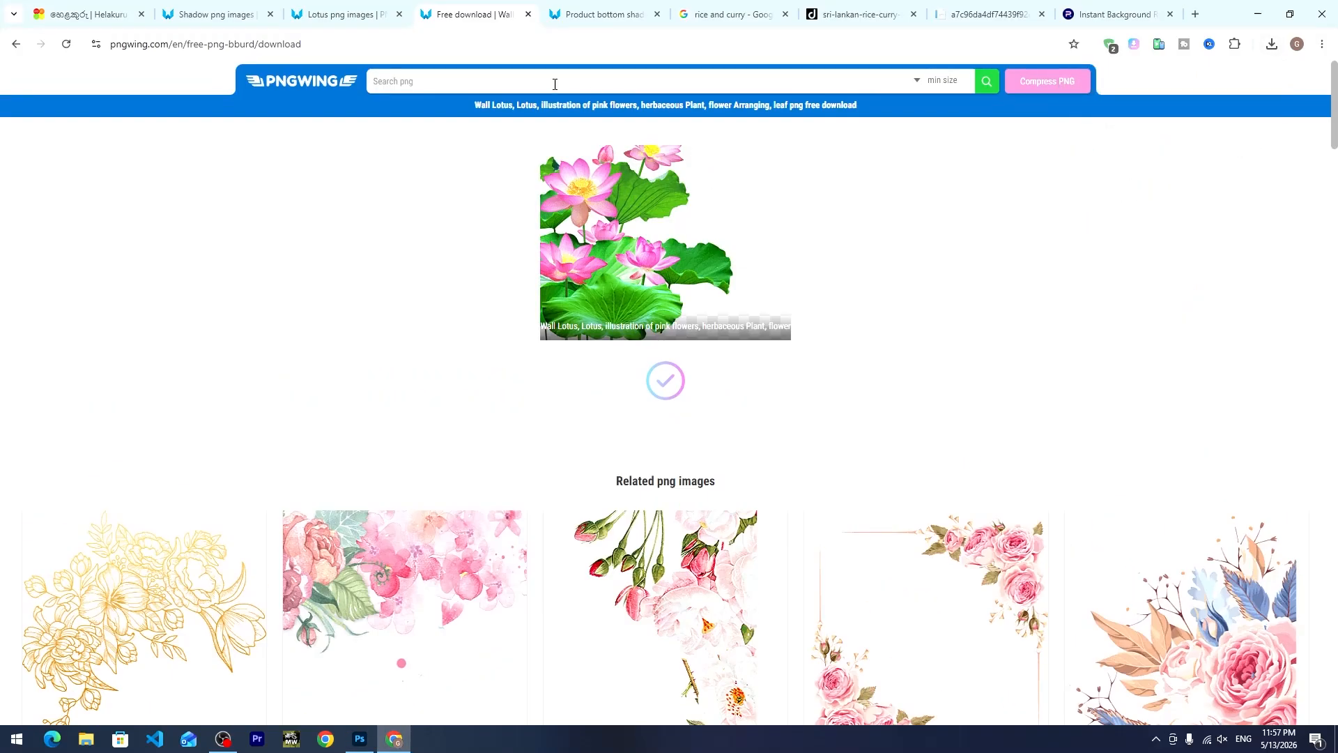
{"action": "left_click", "coordinate": [554, 84]}
{"action": "type", "text": "pattern"}
{"action": "key", "text": "Return"}
{"action": "scroll", "coordinate": [854, 454], "scroll_direction": "down", "scroll_amount": 5}
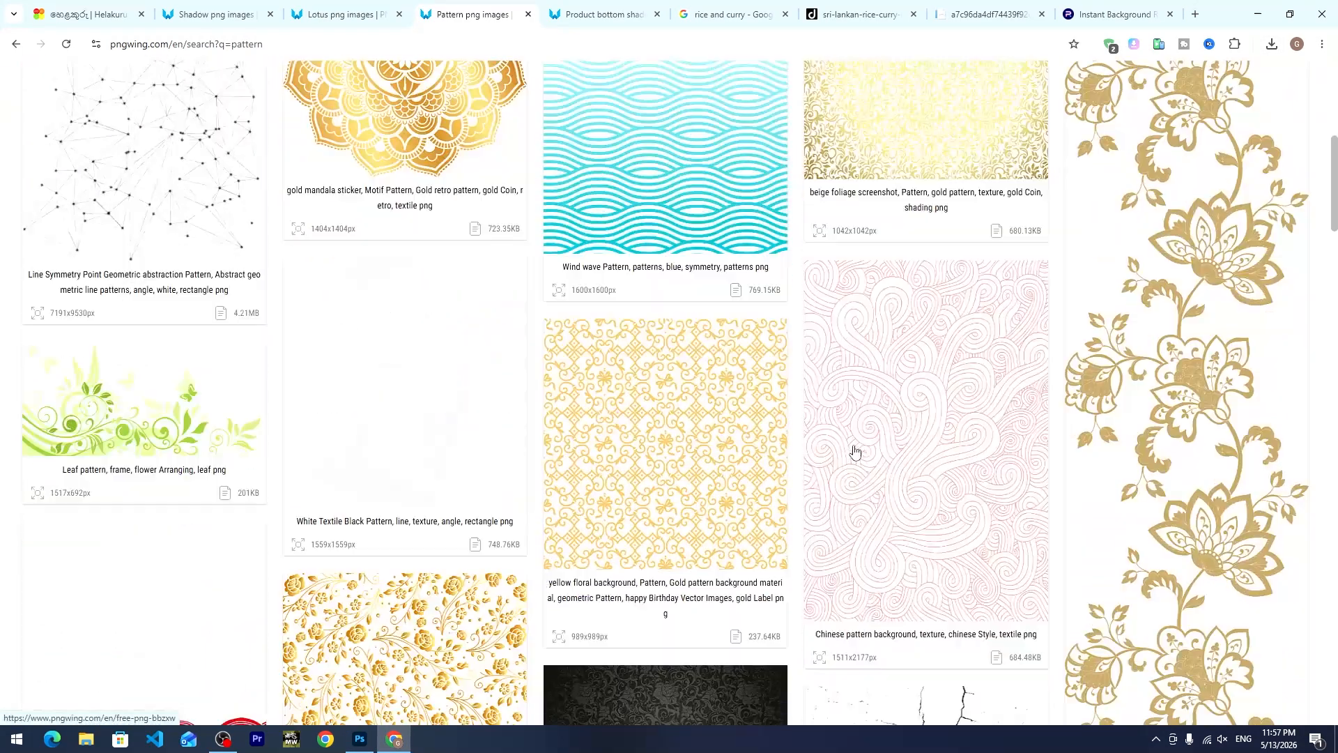
Open the Chinese pattern background with swirling lines and download it.
{"action": "left_click", "coordinate": [854, 454]}
{"action": "scroll", "coordinate": [632, 486], "scroll_direction": "down", "scroll_amount": 5}
{"action": "left_click", "coordinate": [633, 486]}
{"action": "scroll", "coordinate": [632, 486], "scroll_direction": "down", "scroll_amount": 4}
Place the swirl pattern in the Photoshop banner, rotated -90° and scaled to 122.18% so it covers the whole canvas.
{"action": "left_click_drag", "start_coordinate": [1147, 75], "coordinate": [696, 418]}
{"action": "left_click_drag", "start_coordinate": [741, 157], "coordinate": [357, 244]}
{"action": "left_click_drag", "start_coordinate": [798, 241], "coordinate": [917, 157]}
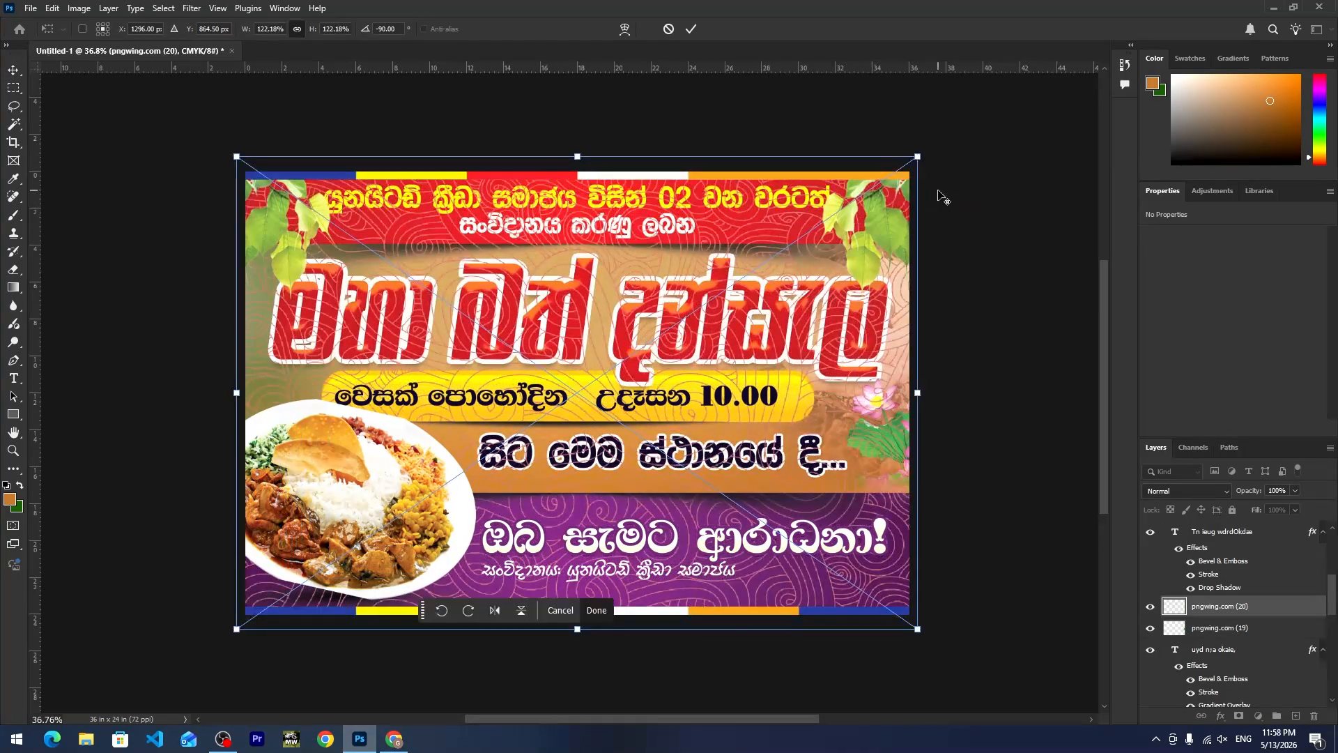
{"action": "key", "text": "Return"}
Set the pattern's blend mode to Divide, move it directly above Layer 3, and deselect it.
{"action": "left_click", "coordinate": [1197, 490]}
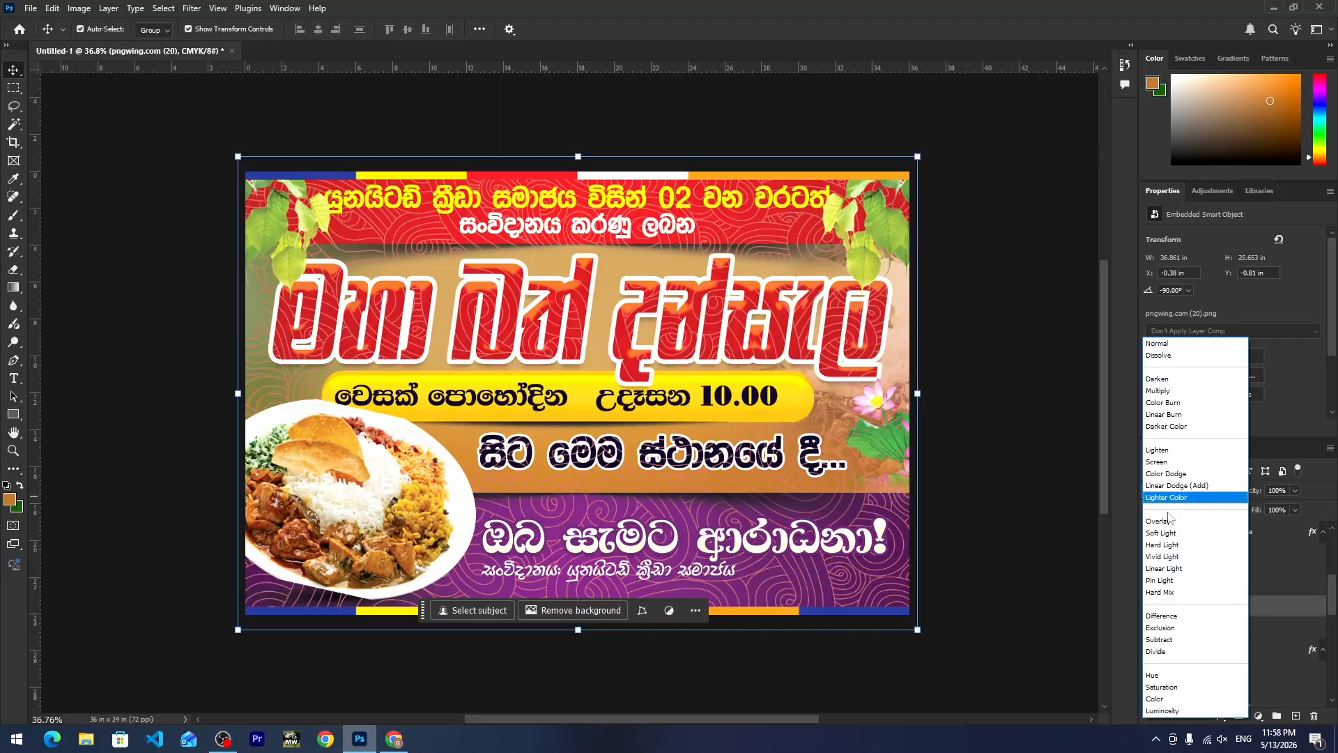
{"action": "left_click", "coordinate": [1157, 651]}
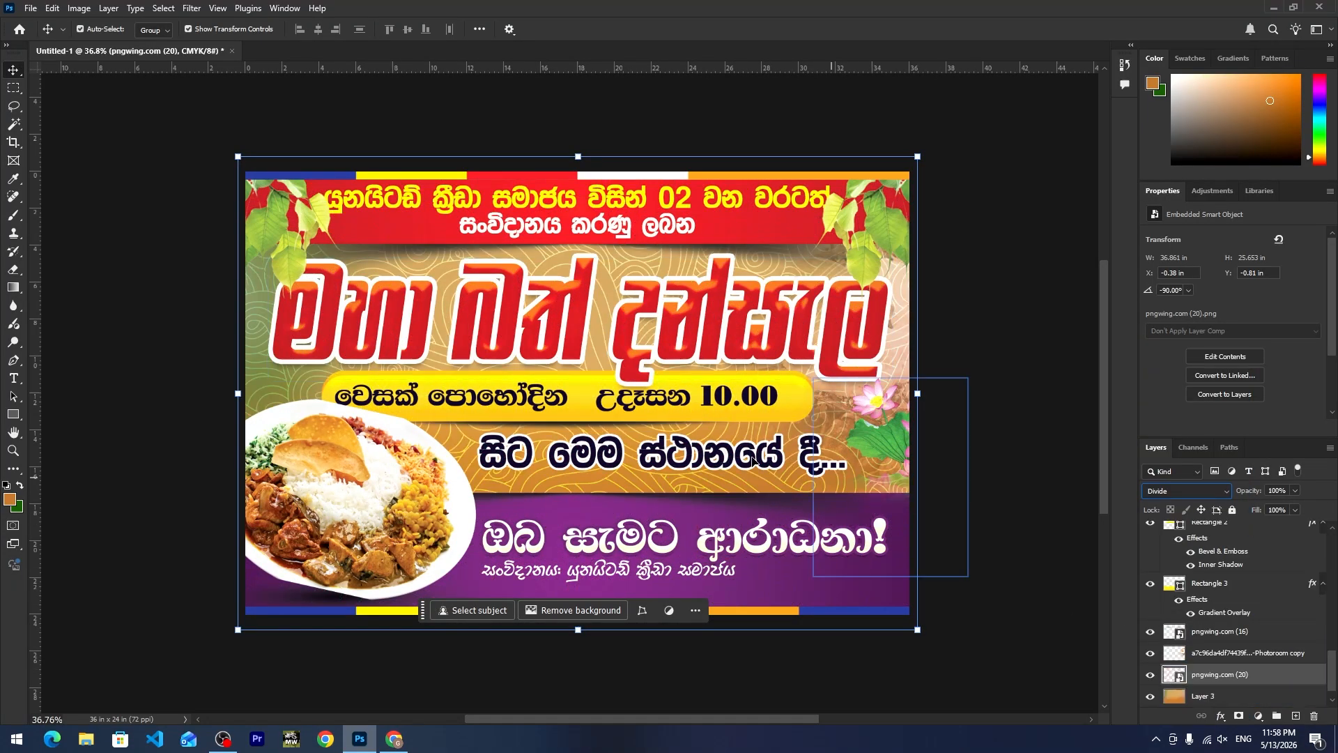
{"action": "left_click", "coordinate": [144, 290]}
{"action": "key", "text": "e"}
{"action": "key", "text": "alt+e"}
{"action": "left_click", "coordinate": [1027, 499]}
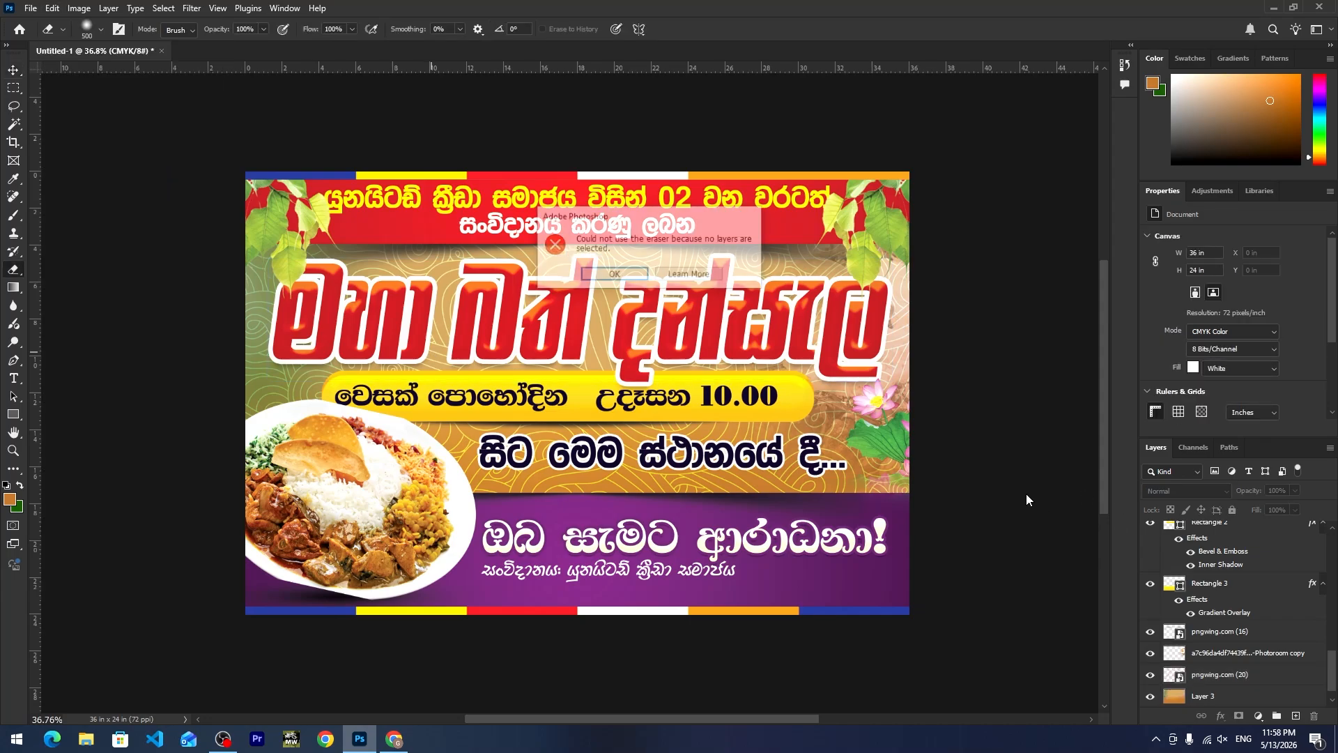
{"action": "left_click", "coordinate": [630, 278]}
Select the swirl pattern layer pngwing.com (20) and add a layer mask to it.
{"action": "left_click", "coordinate": [17, 75]}
{"action": "right_click", "coordinate": [716, 432]}
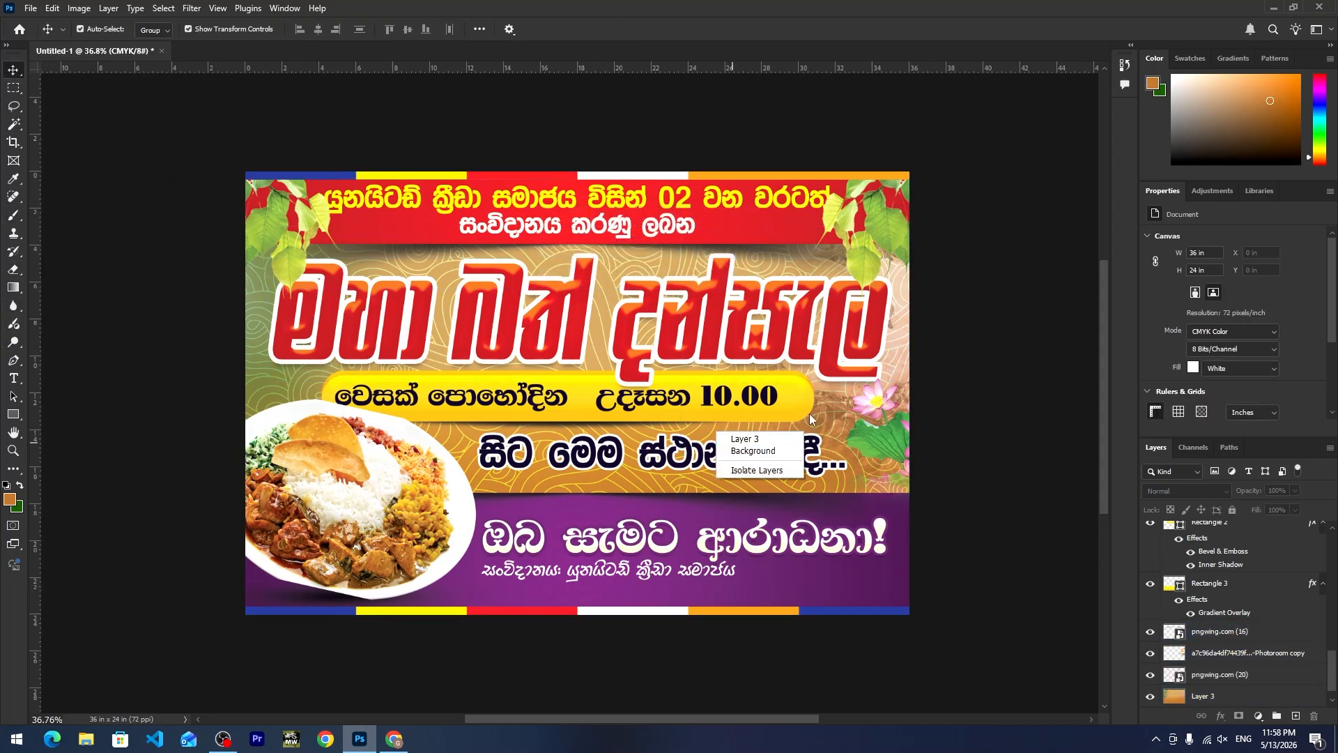
{"action": "left_click", "coordinate": [740, 438]}
{"action": "right_click", "coordinate": [867, 429]}
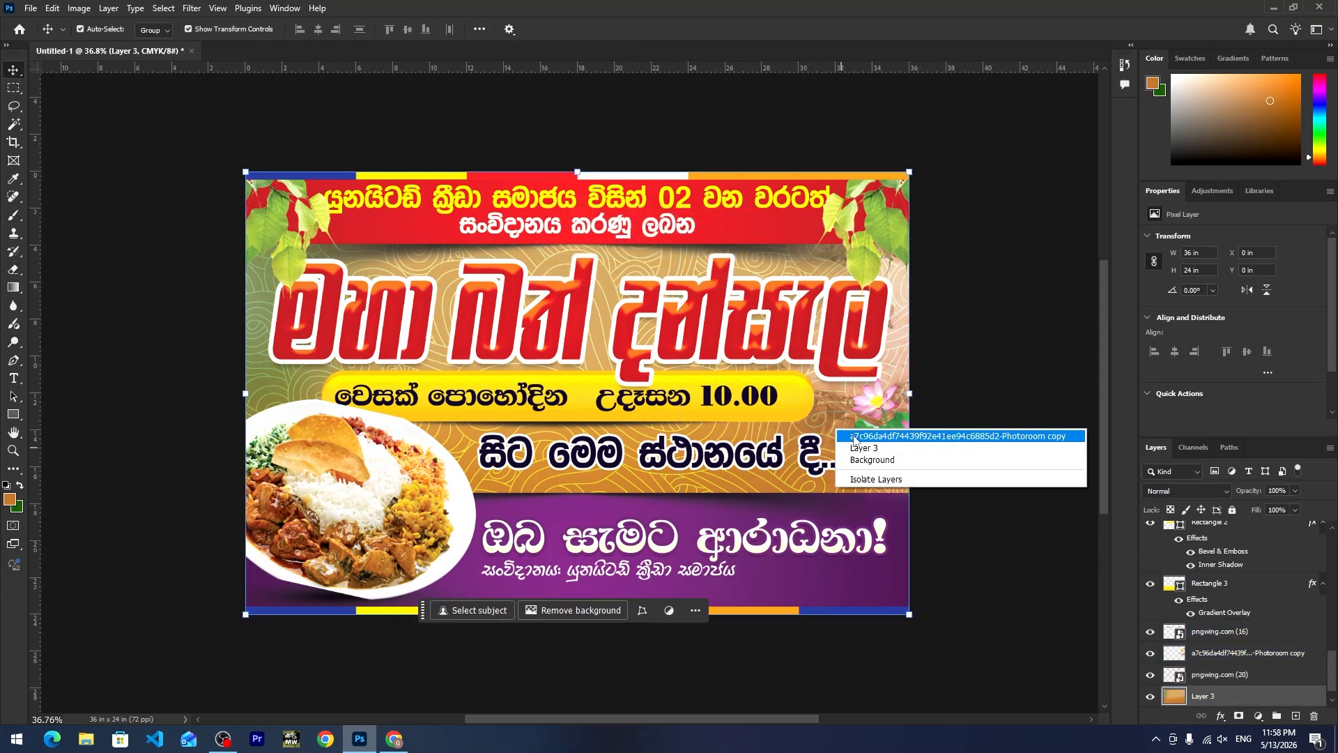
{"action": "left_click", "coordinate": [899, 436]}
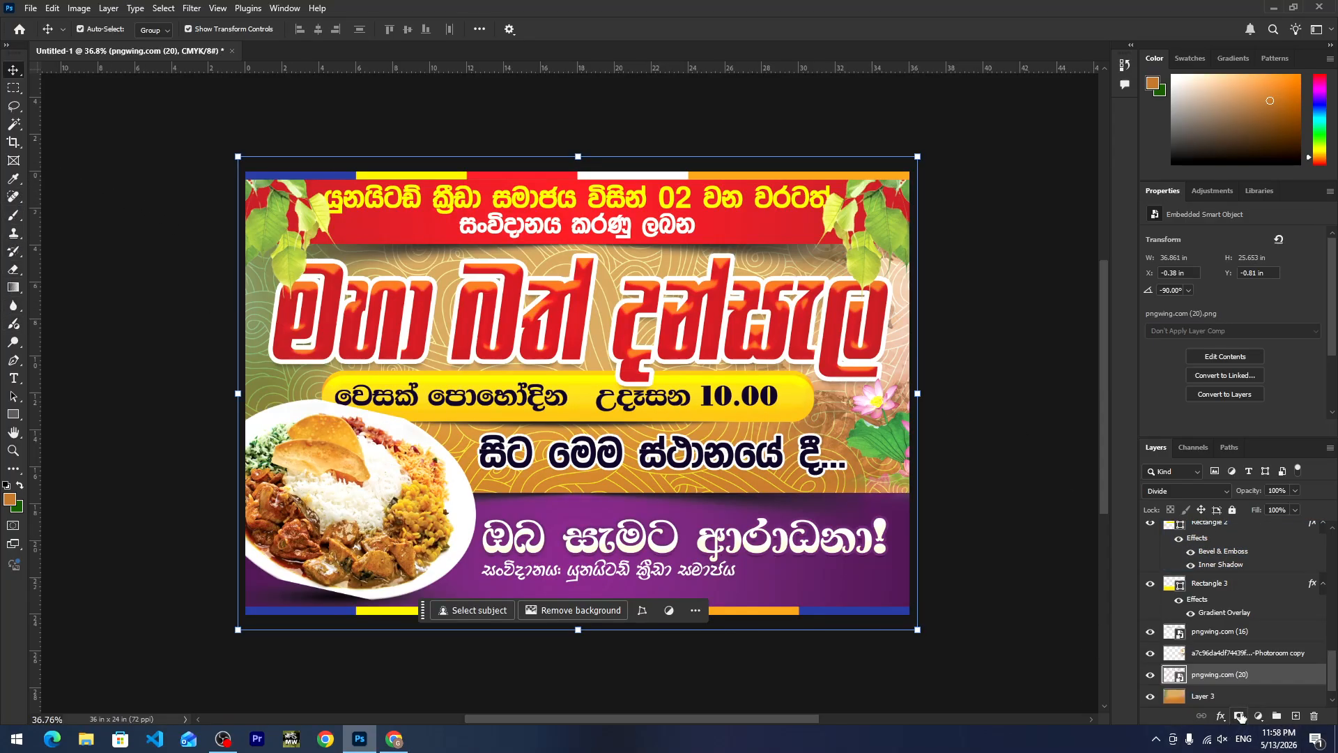
{"action": "left_click", "coordinate": [1239, 716]}
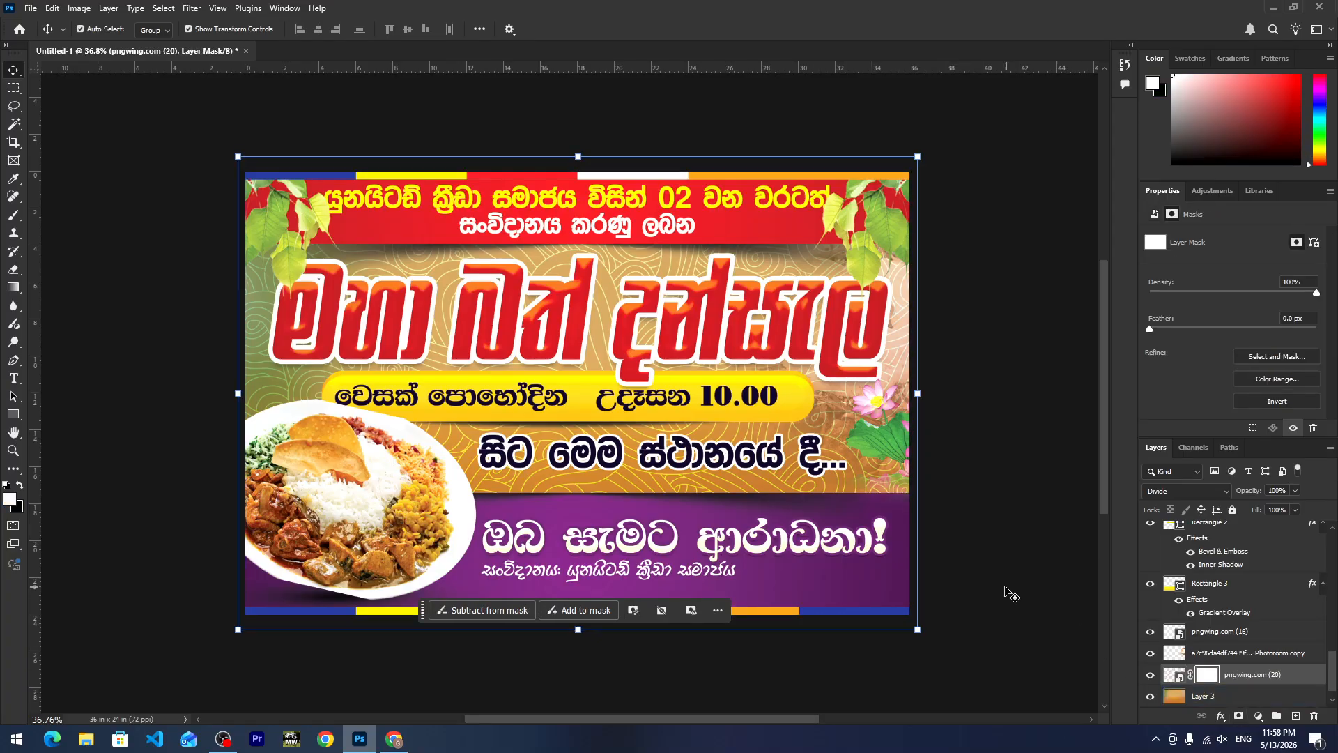
Paint black on the pattern's mask with a soft 1300 px brush to hide the swirls around the banner's edges.
{"action": "key", "text": "b"}
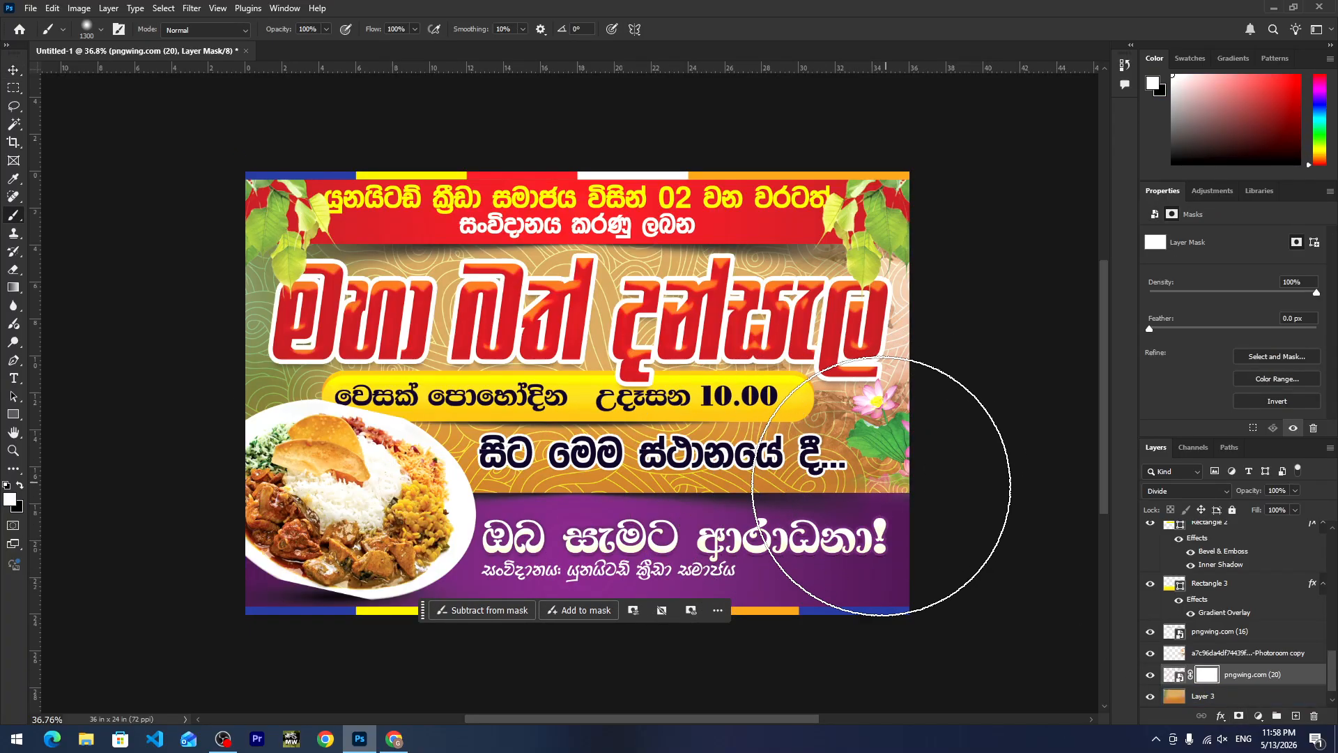
{"action": "key", "text": "x"}
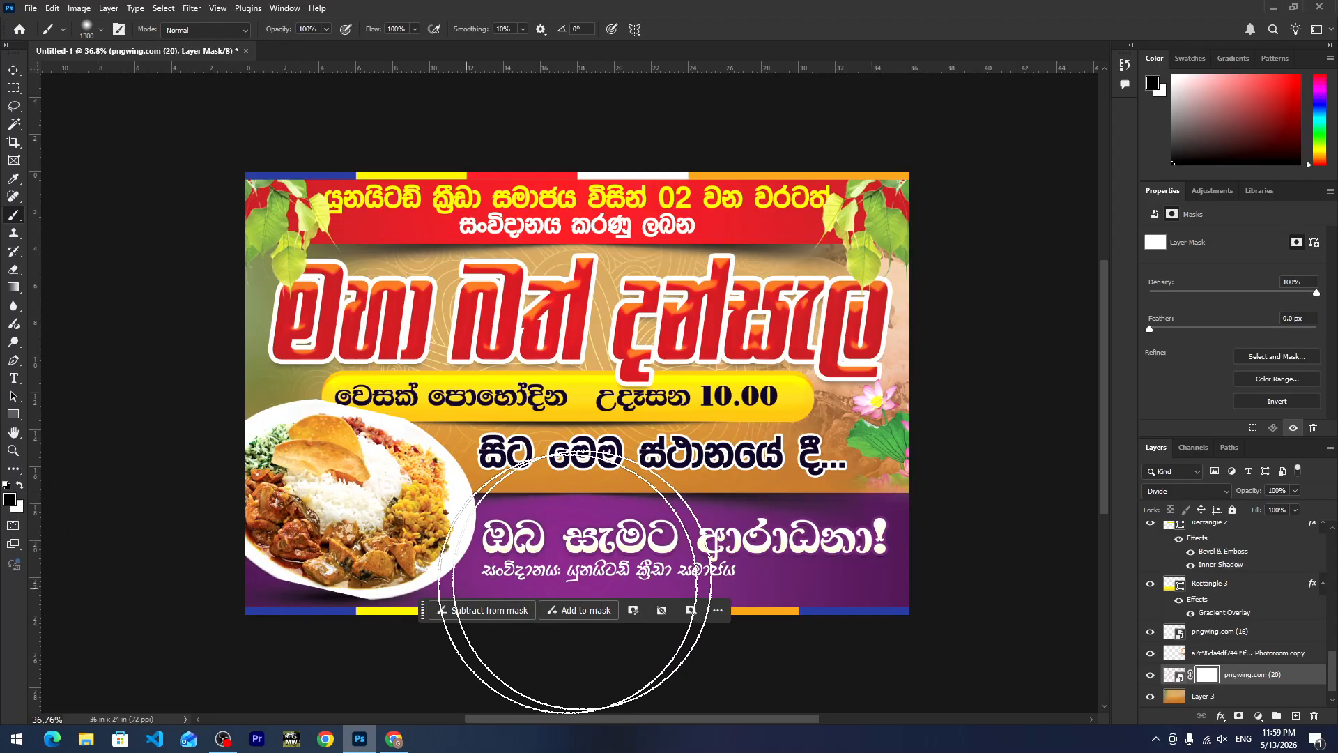
{"action": "mouse_move", "coordinate": [879, 579]}
{"action": "left_mouse_down"}
{"action": "mouse_move", "coordinate": [343, 605]}
{"action": "mouse_move", "coordinate": [168, 585]}
{"action": "mouse_move", "coordinate": [659, 621]}
{"action": "mouse_move", "coordinate": [770, 600]}
{"action": "left_mouse_up"}
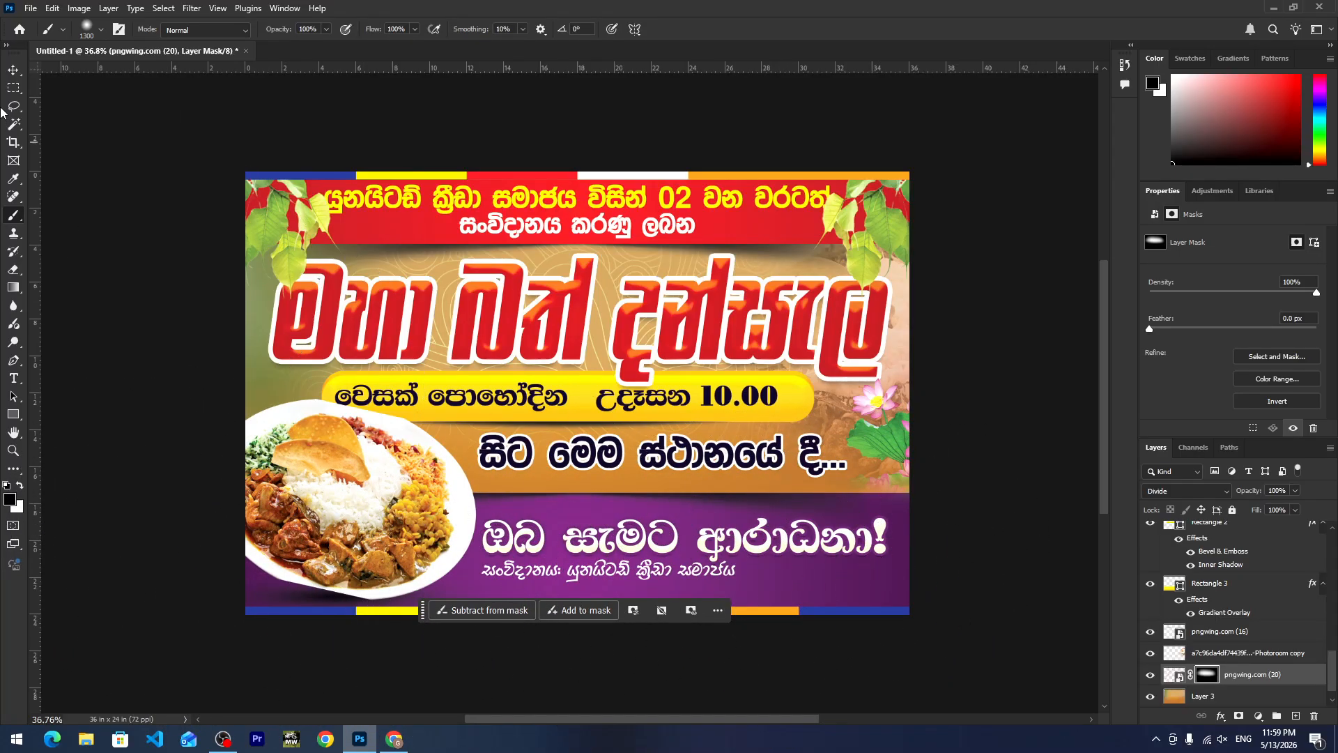
{"action": "left_click", "coordinate": [14, 71]}
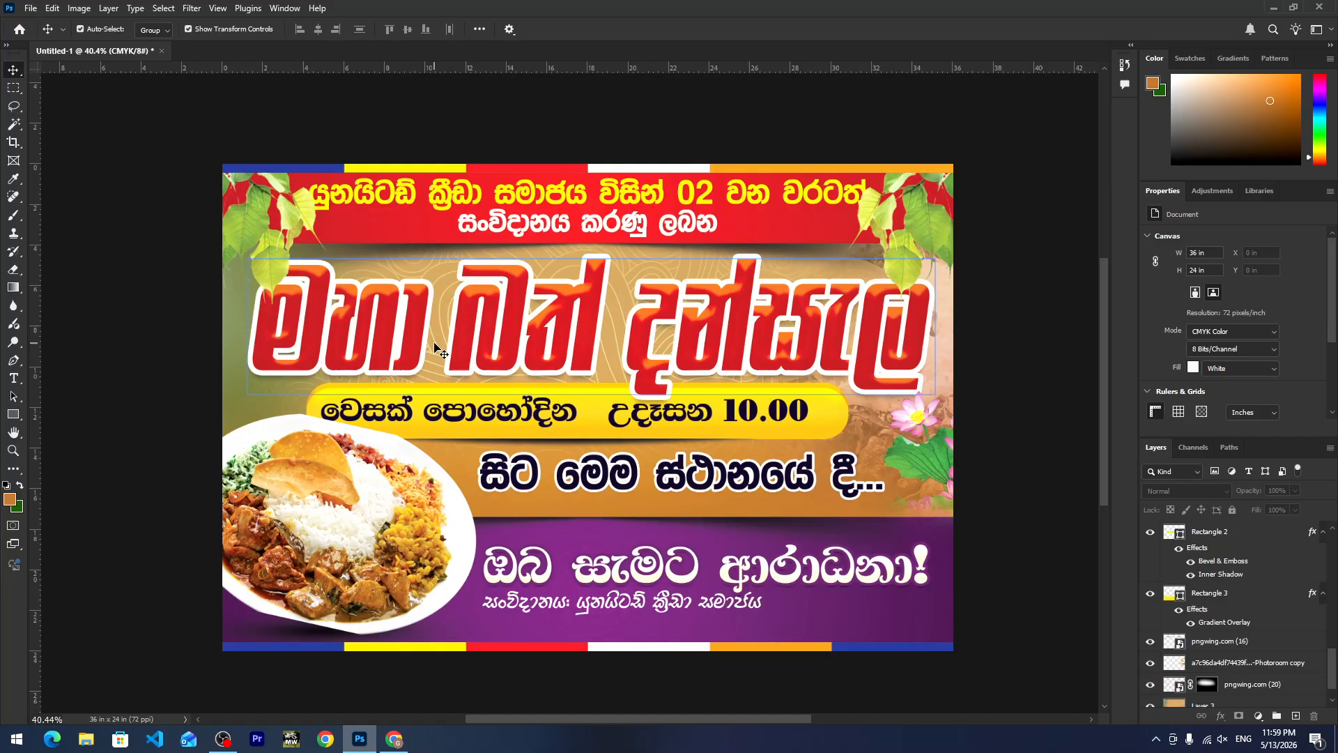
Switch to Chrome and search PNGWing for "smoke".
{"action": "left_click", "coordinate": [394, 739]}
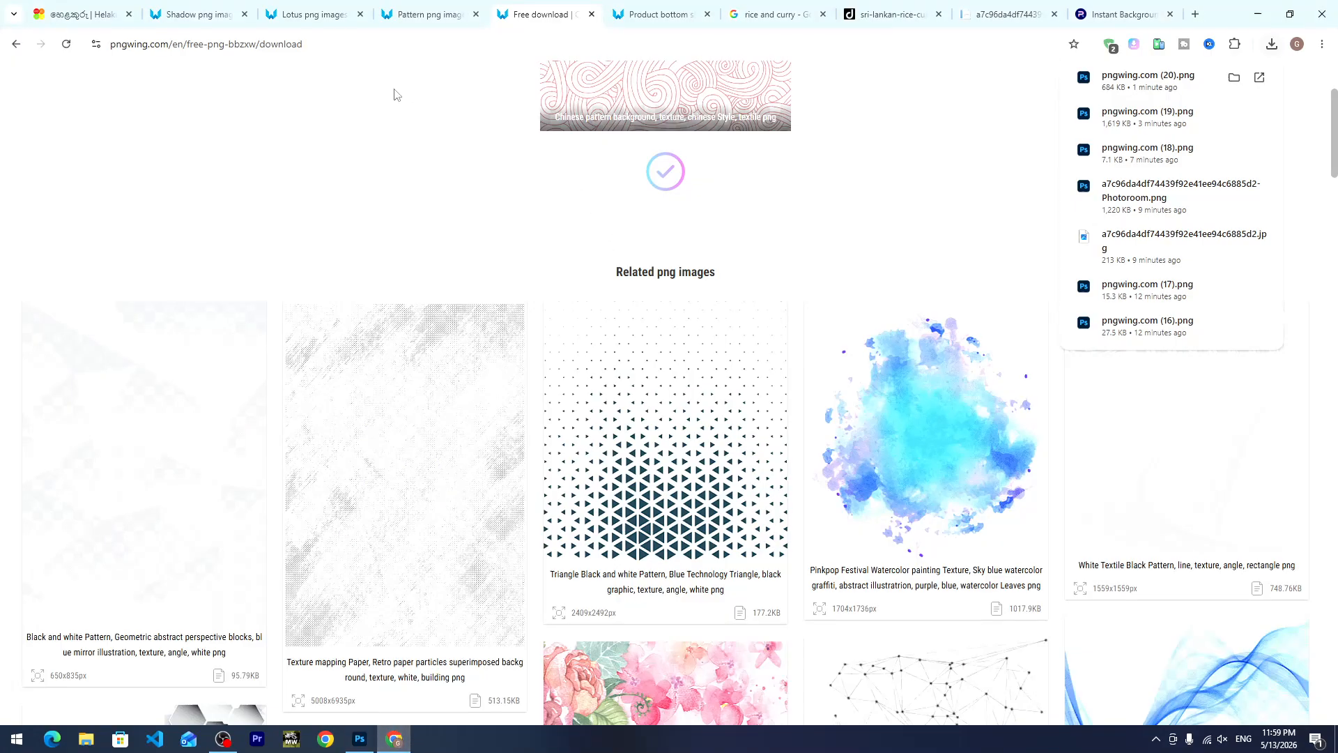
{"action": "left_click", "coordinate": [442, 82]}
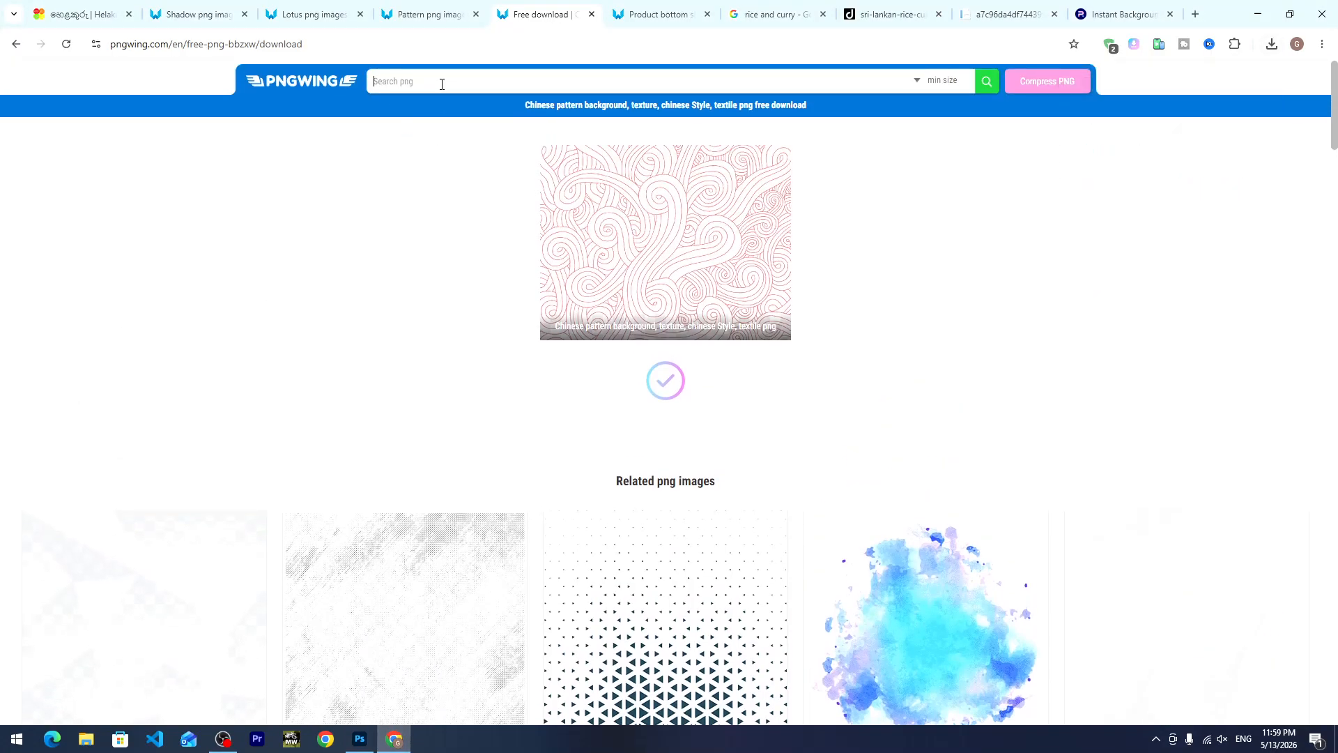
{"action": "type", "text": "smoke"}
{"action": "key", "text": "Return"}
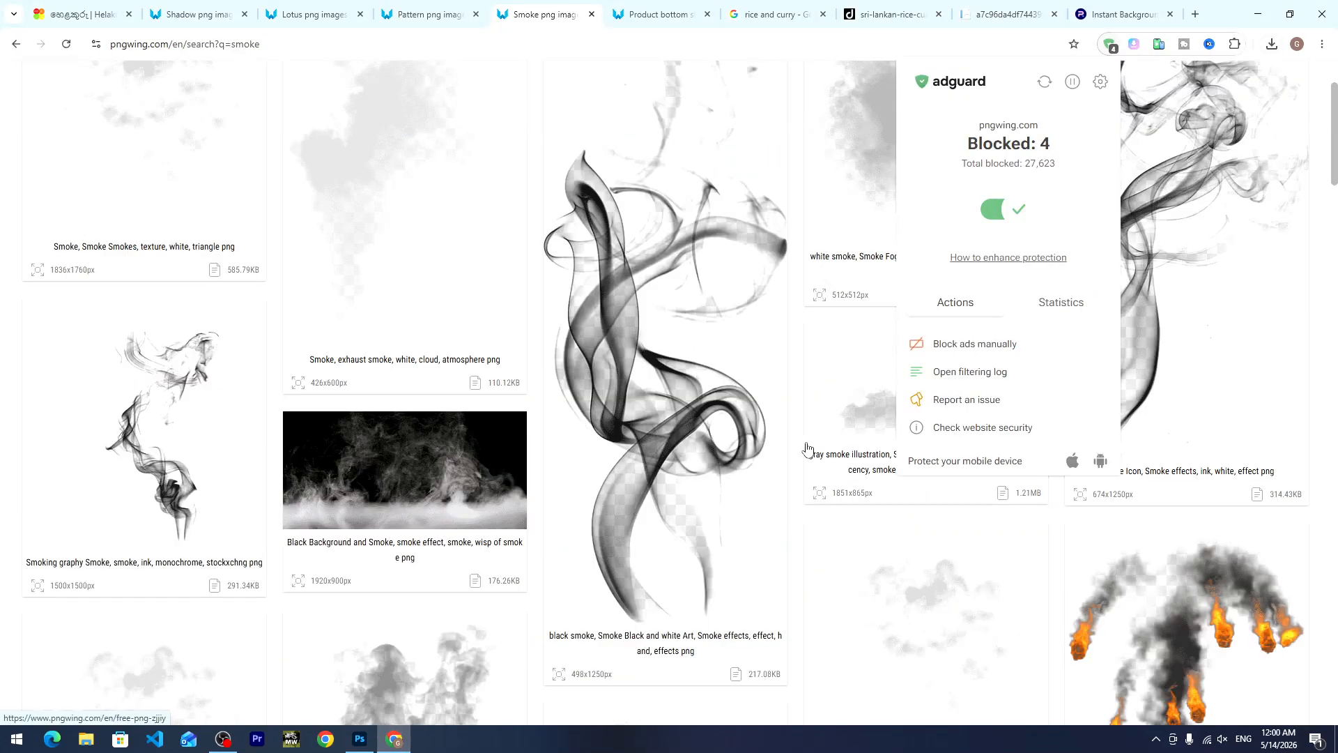
Open the 1500x1500px "Smoking graphy Smoke" image from the results and download it.
{"action": "scroll", "coordinate": [174, 251], "scroll_direction": "down", "scroll_amount": 5}
{"action": "left_click", "coordinate": [174, 251]}
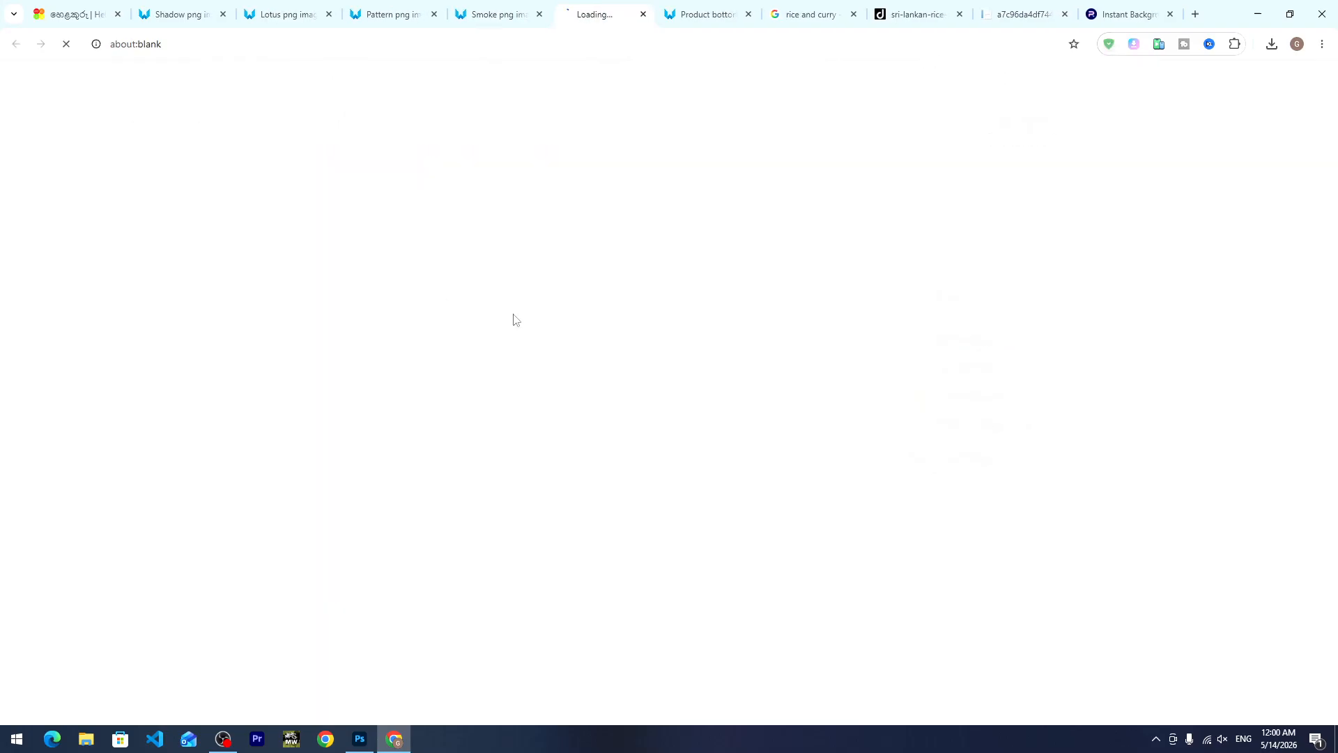
{"action": "scroll", "coordinate": [592, 516], "scroll_direction": "down", "scroll_amount": 8}
{"action": "scroll", "coordinate": [605, 573], "scroll_direction": "down", "scroll_amount": 2}
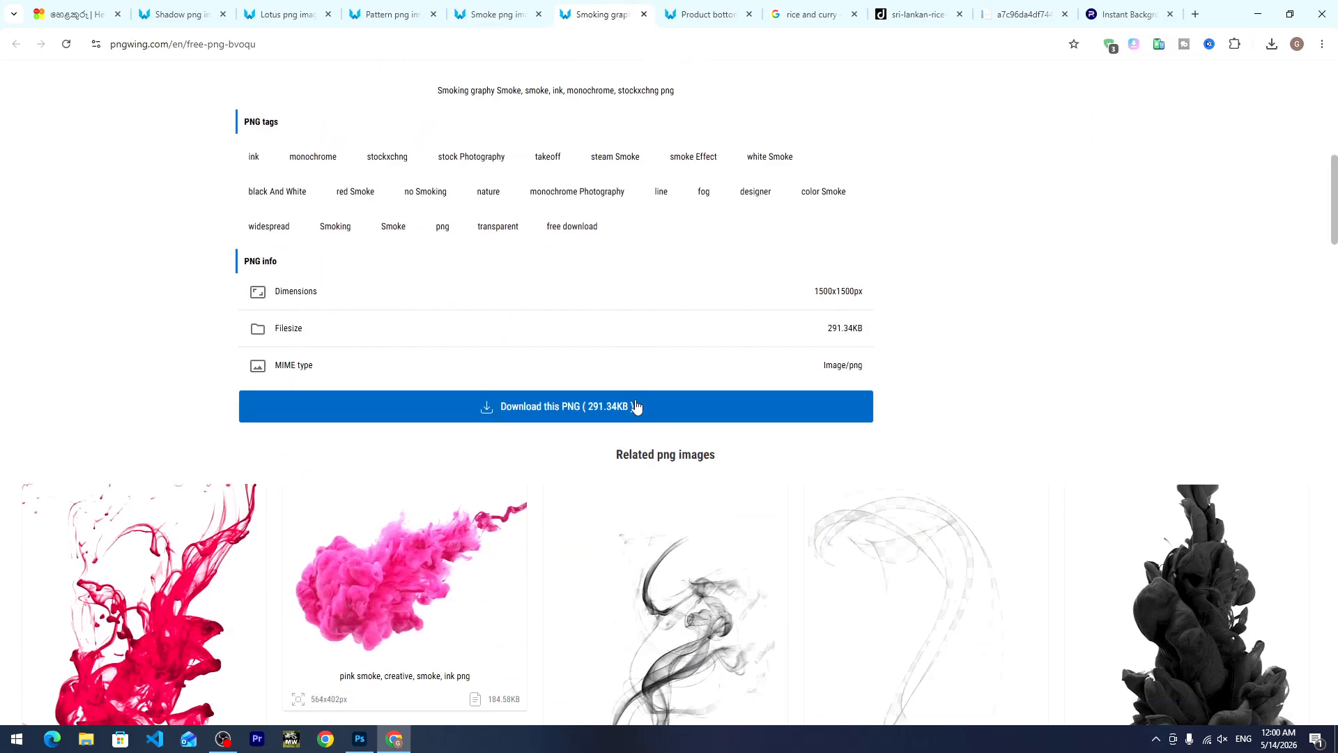
{"action": "left_click", "coordinate": [634, 405]}
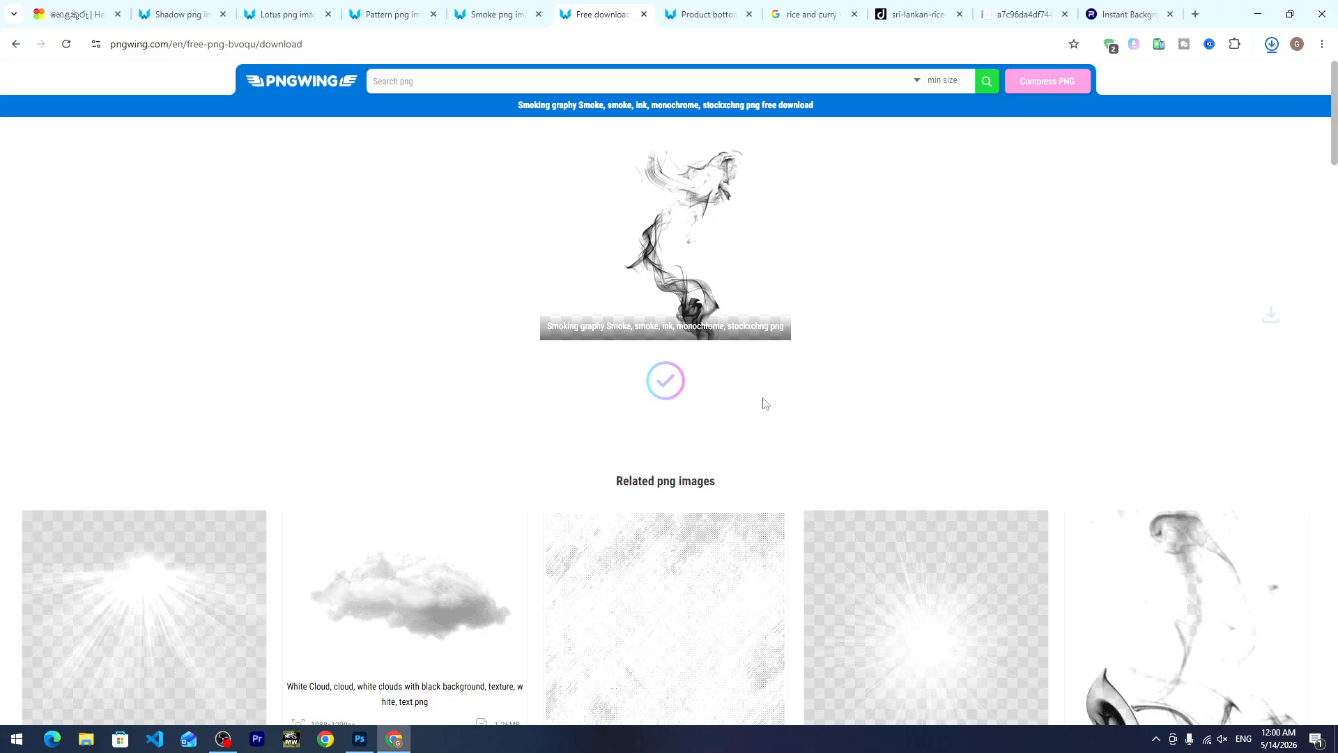
Place the downloaded smoke image in the Photoshop banner, scaled to about 6 × 10.7 in and rising from the rice plate.
{"action": "left_click_drag", "start_coordinate": [1245, 76], "coordinate": [350, 463]}
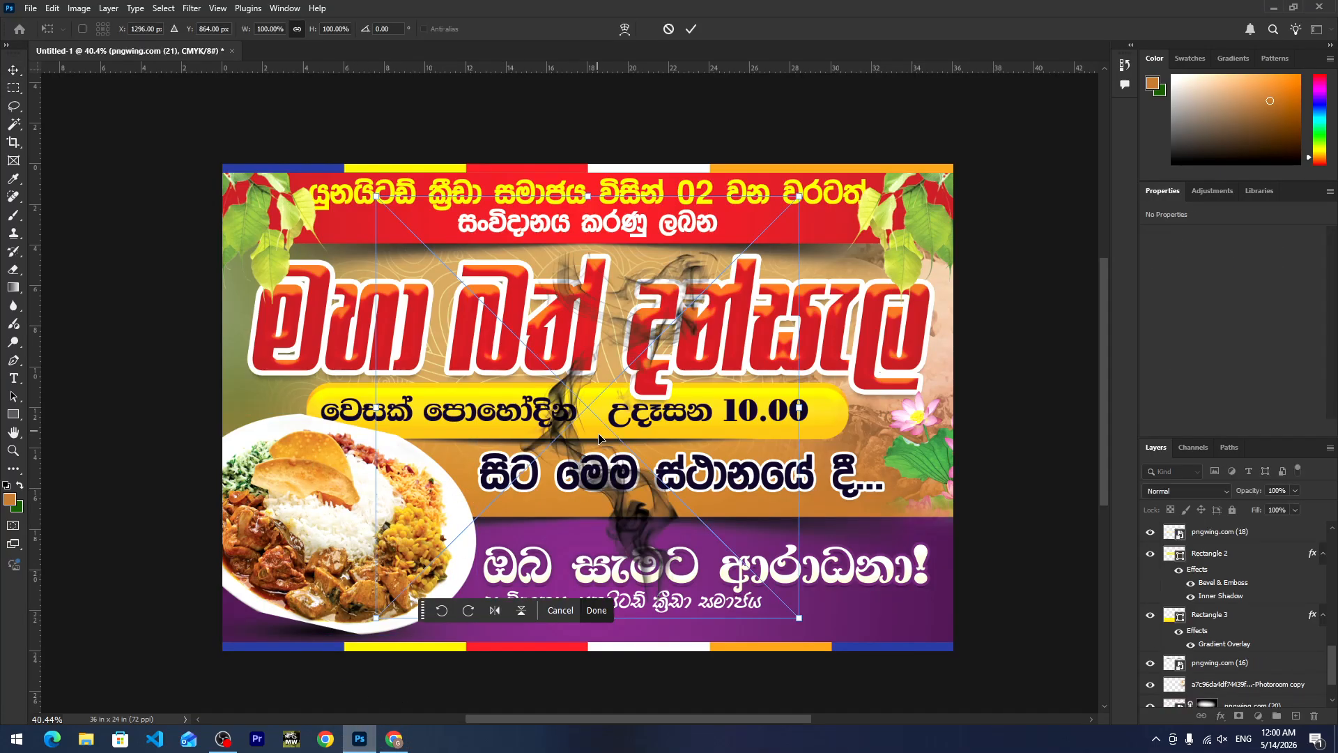
{"action": "left_click_drag", "start_coordinate": [623, 525], "coordinate": [364, 502]}
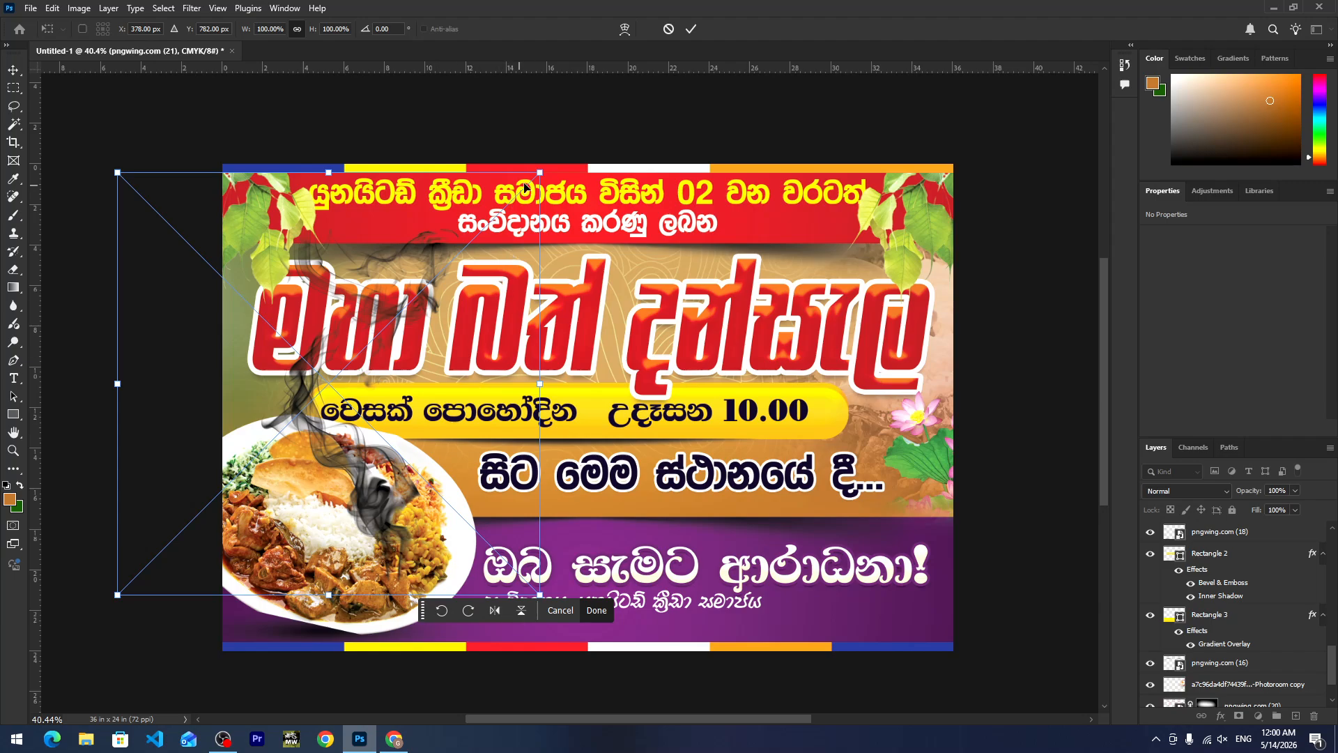
{"action": "left_click_drag", "start_coordinate": [539, 172], "coordinate": [459, 253]}
{"action": "left_click_drag", "start_coordinate": [371, 453], "coordinate": [368, 486]}
{"action": "key", "text": "Return"}
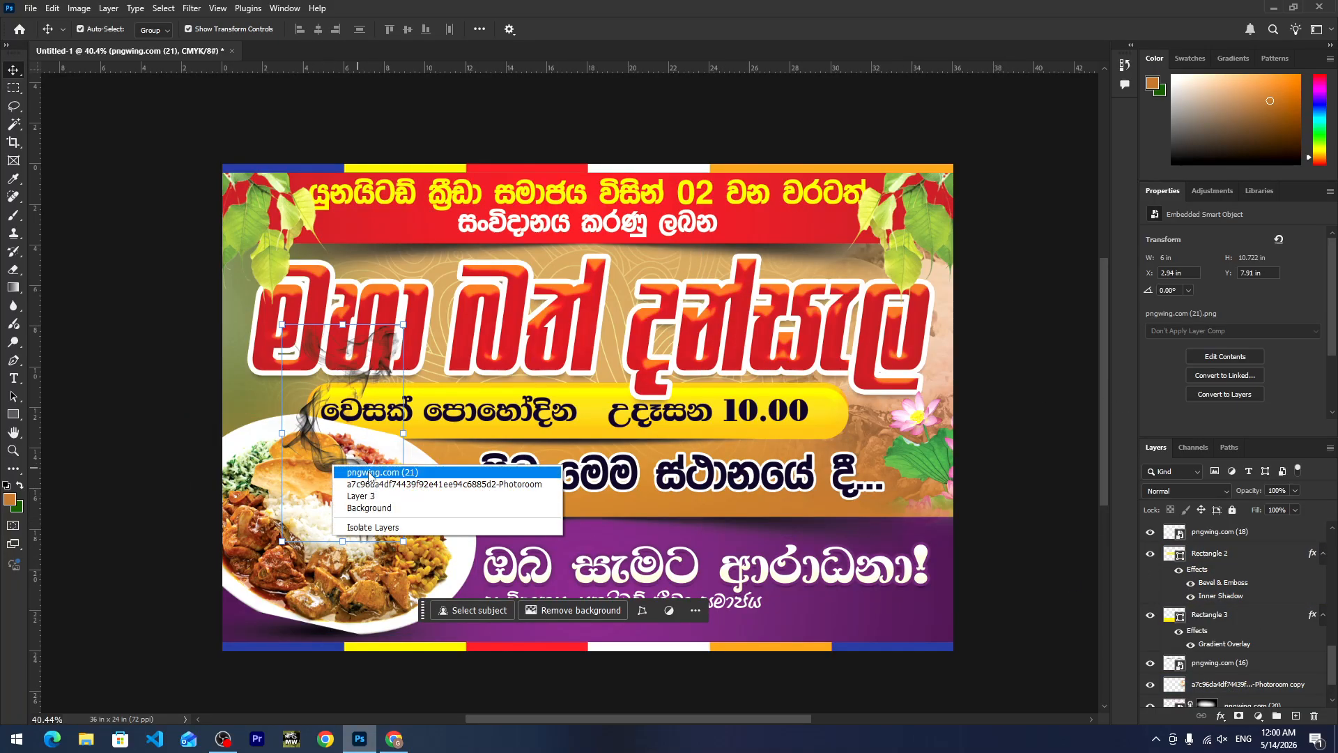
Apply a white (ffffff) Color Overlay at 100% opacity to the smoke layer pngwing.com (21), and deselect it.
{"action": "left_click", "coordinate": [363, 473]}
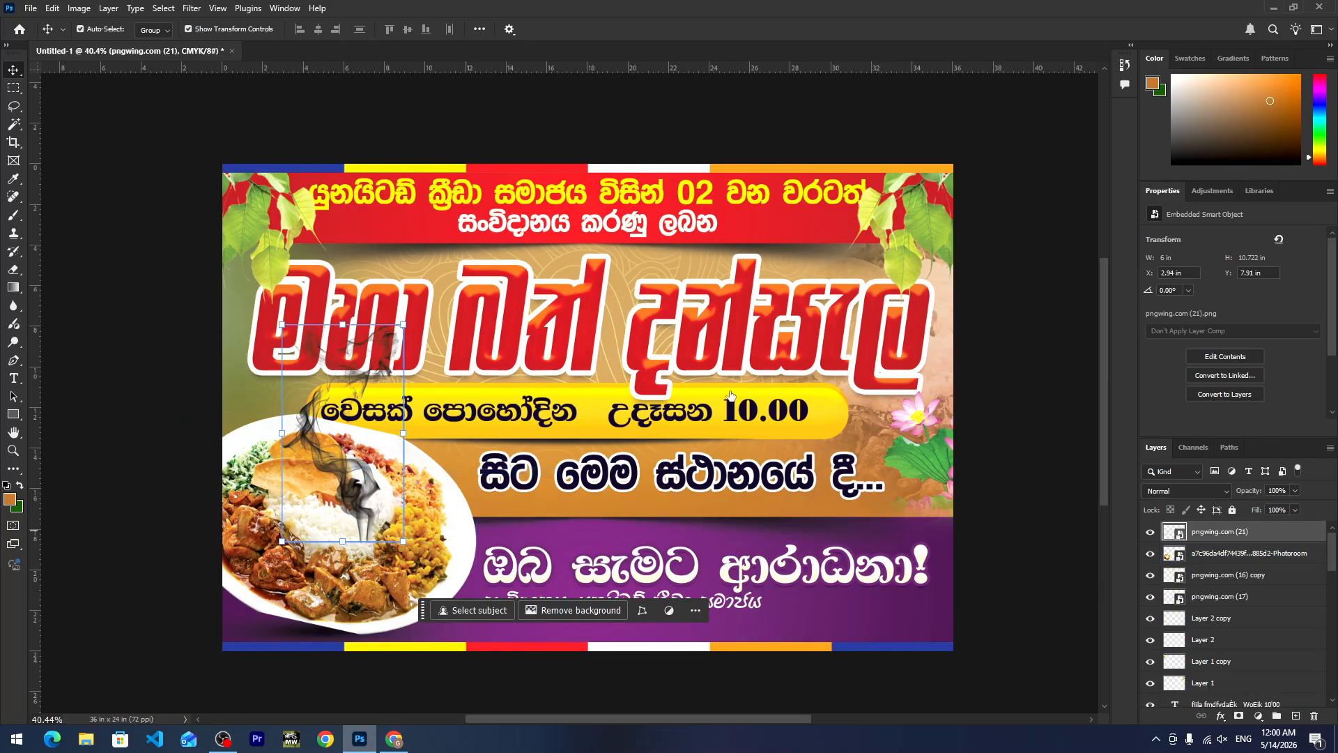
{"action": "double_click", "coordinate": [1310, 534]}
{"action": "left_click", "coordinate": [849, 358]}
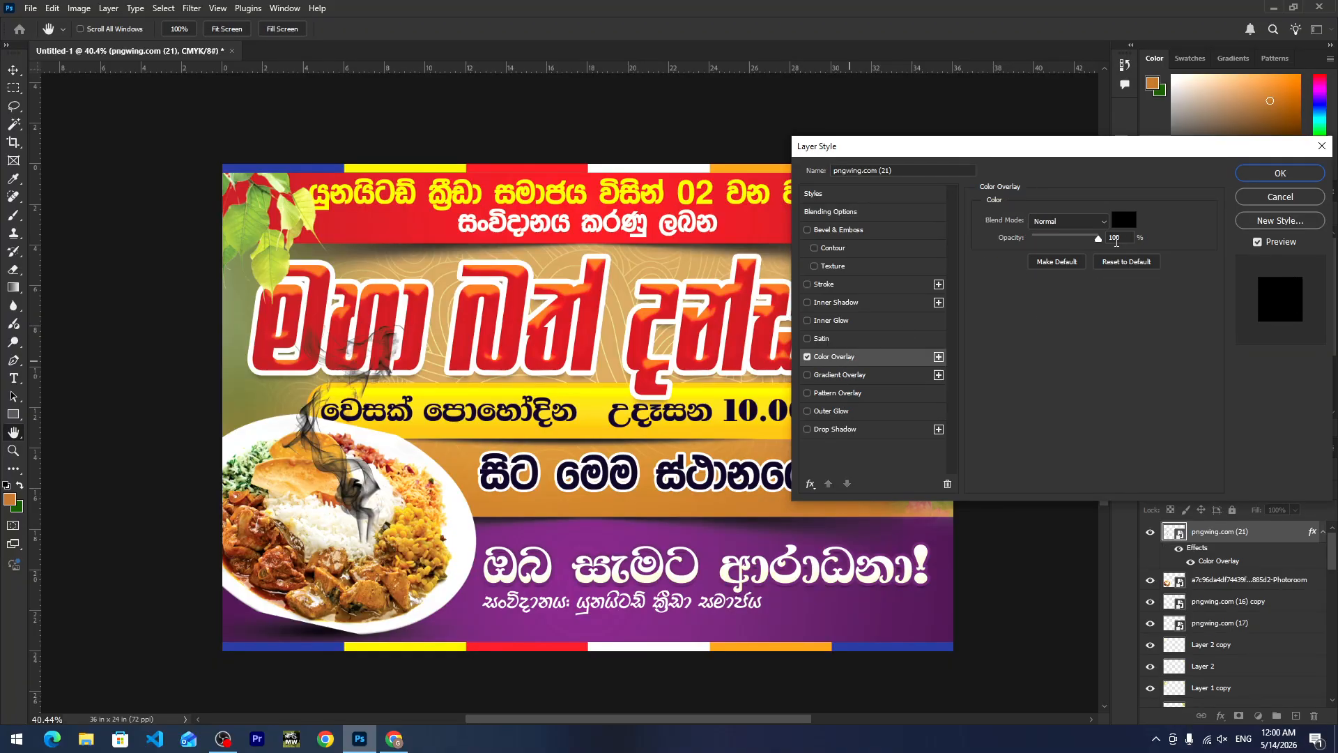
{"action": "left_click", "coordinate": [1124, 220]}
{"action": "left_click", "coordinate": [875, 399]}
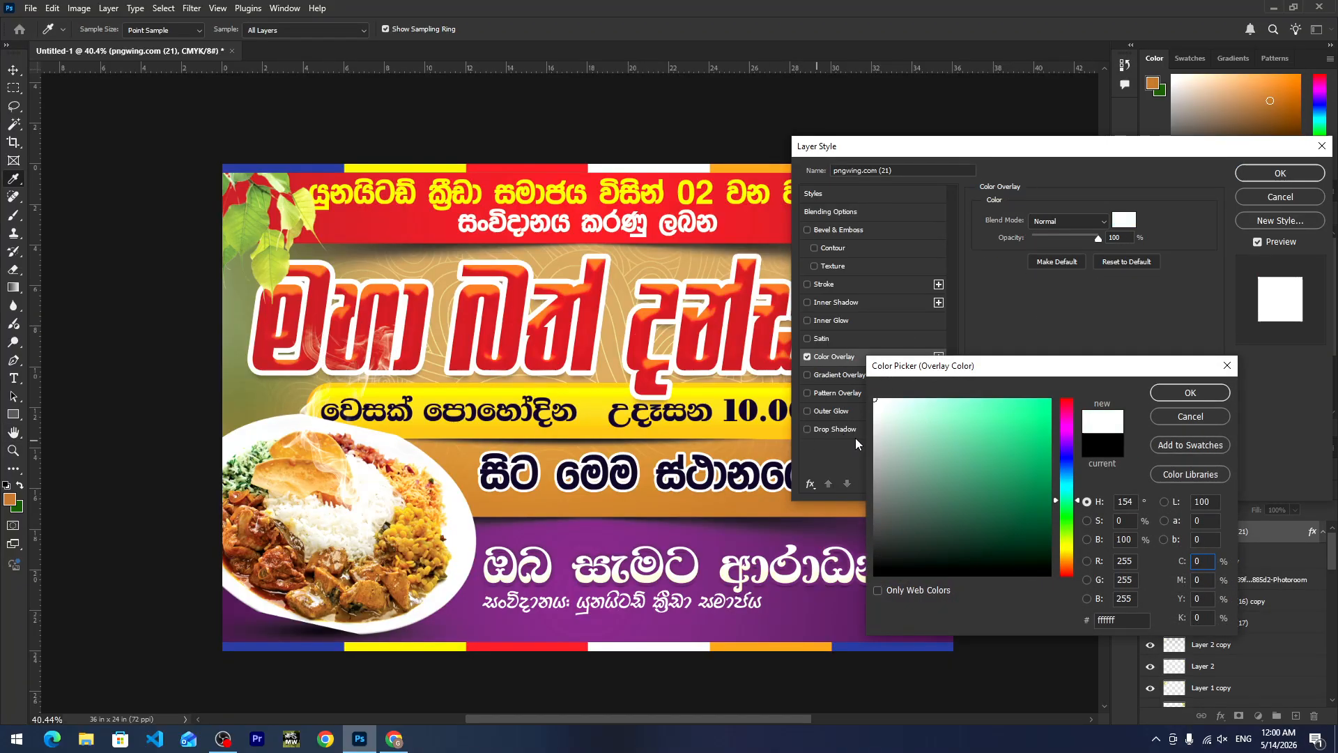
{"action": "left_click_drag", "start_coordinate": [902, 453], "coordinate": [822, 310]}
{"action": "left_click", "coordinate": [1189, 392]}
{"action": "left_click", "coordinate": [1267, 175]}
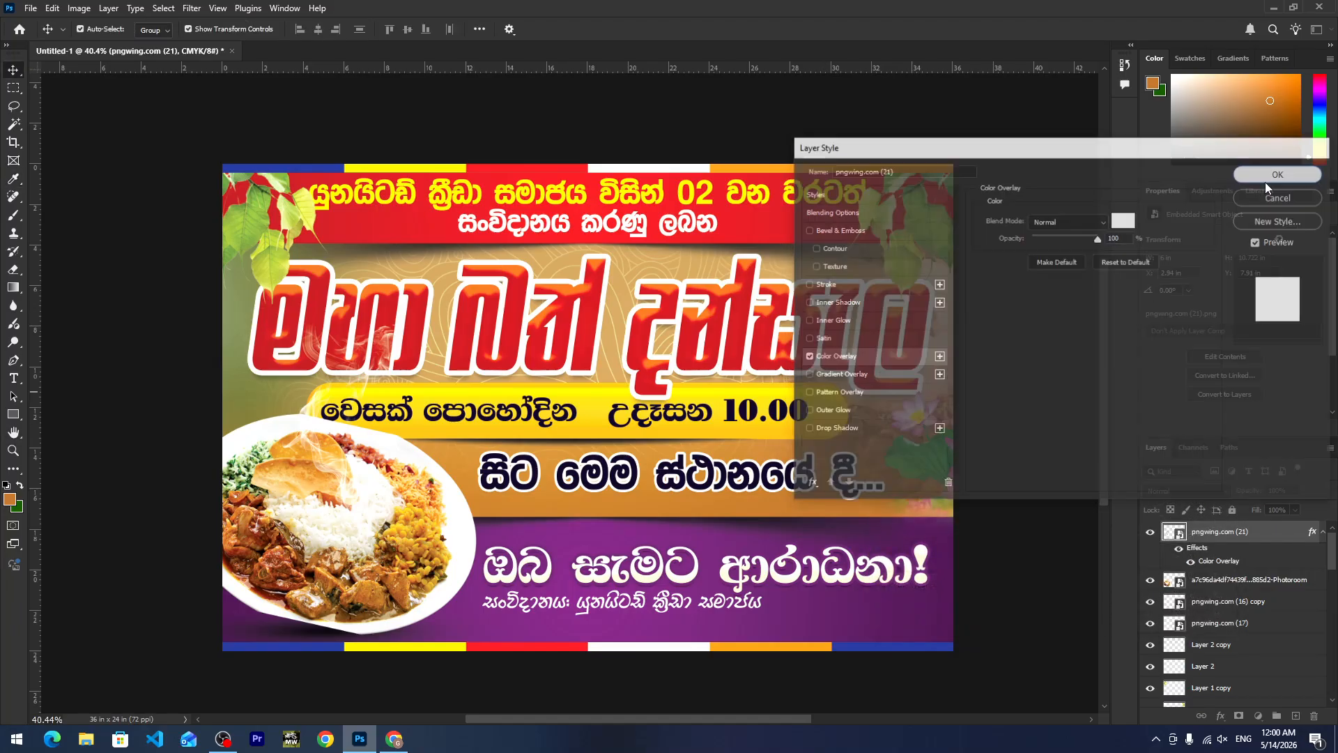
{"action": "key", "text": "v"}
{"action": "left_click", "coordinate": [899, 112]}
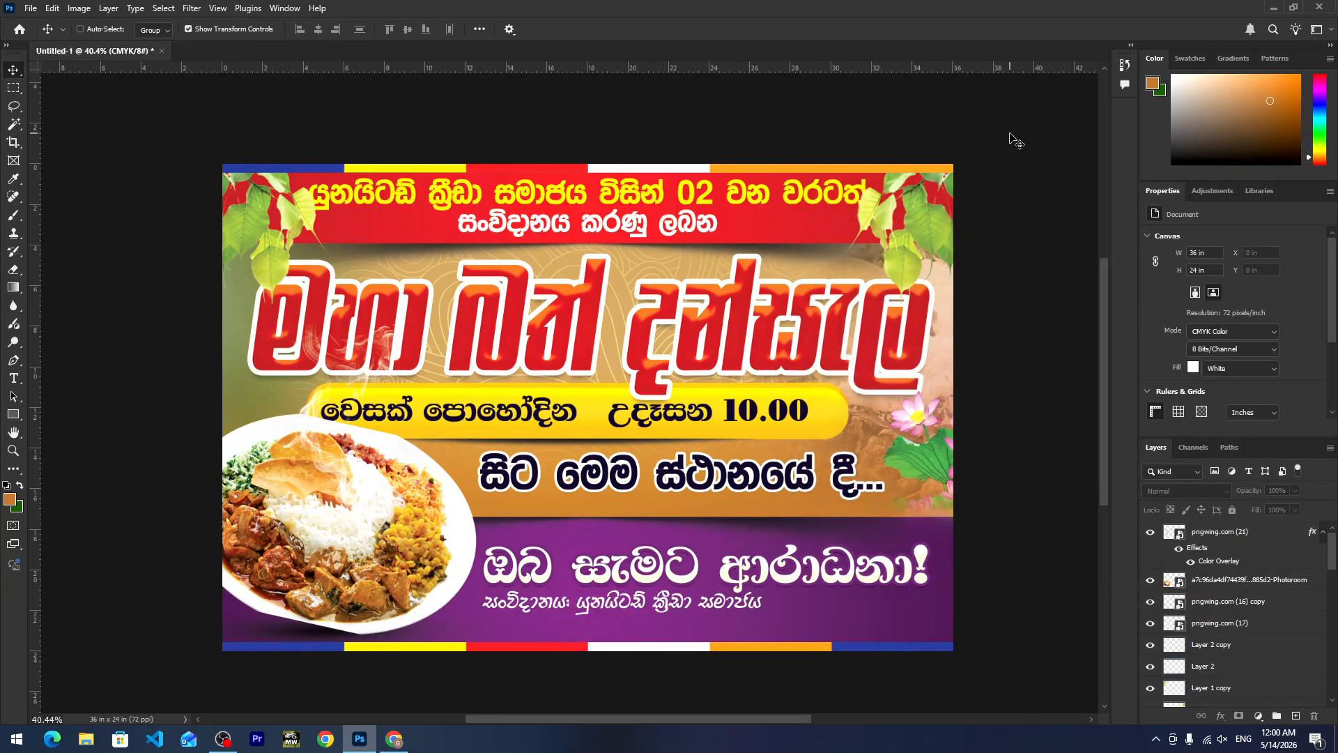
Change the font of the organizer line at the bottom of the purple band to FMRashmee.
{"action": "key", "text": "ctrl+0"}
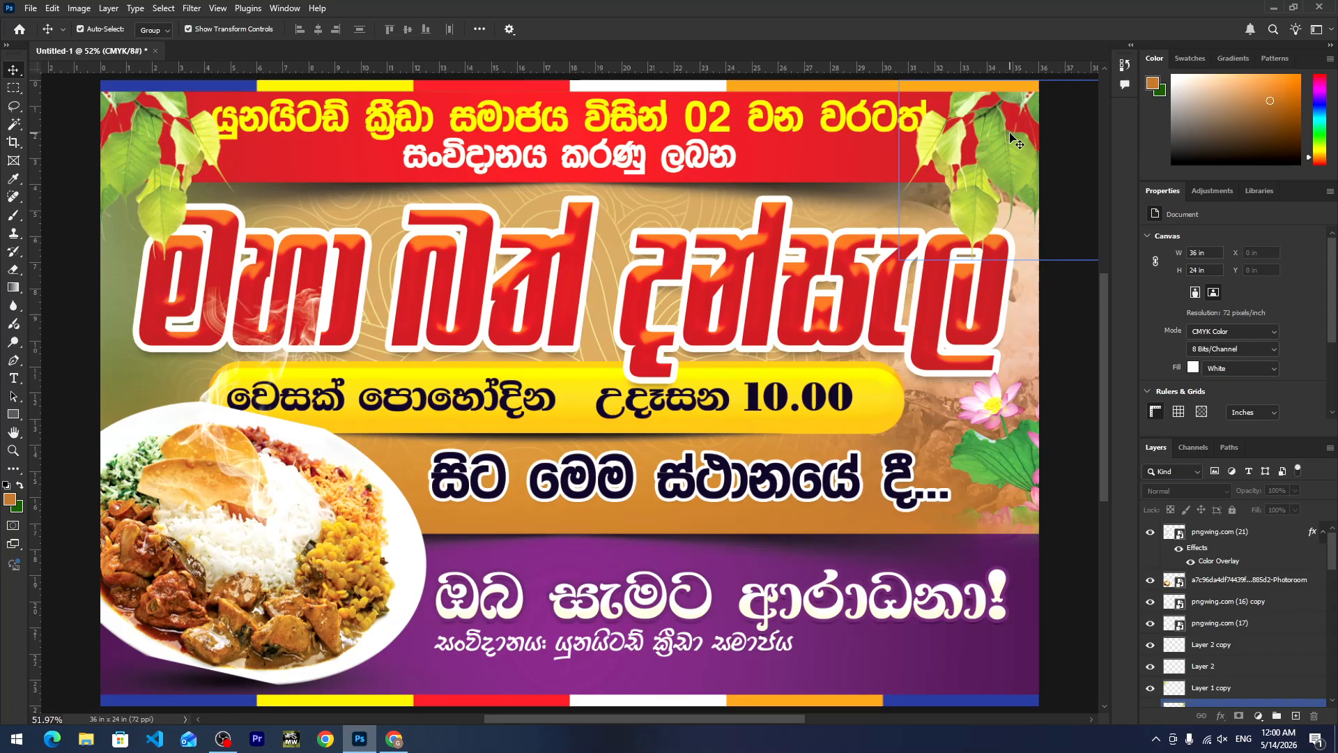
{"action": "double_click", "coordinate": [529, 641]}
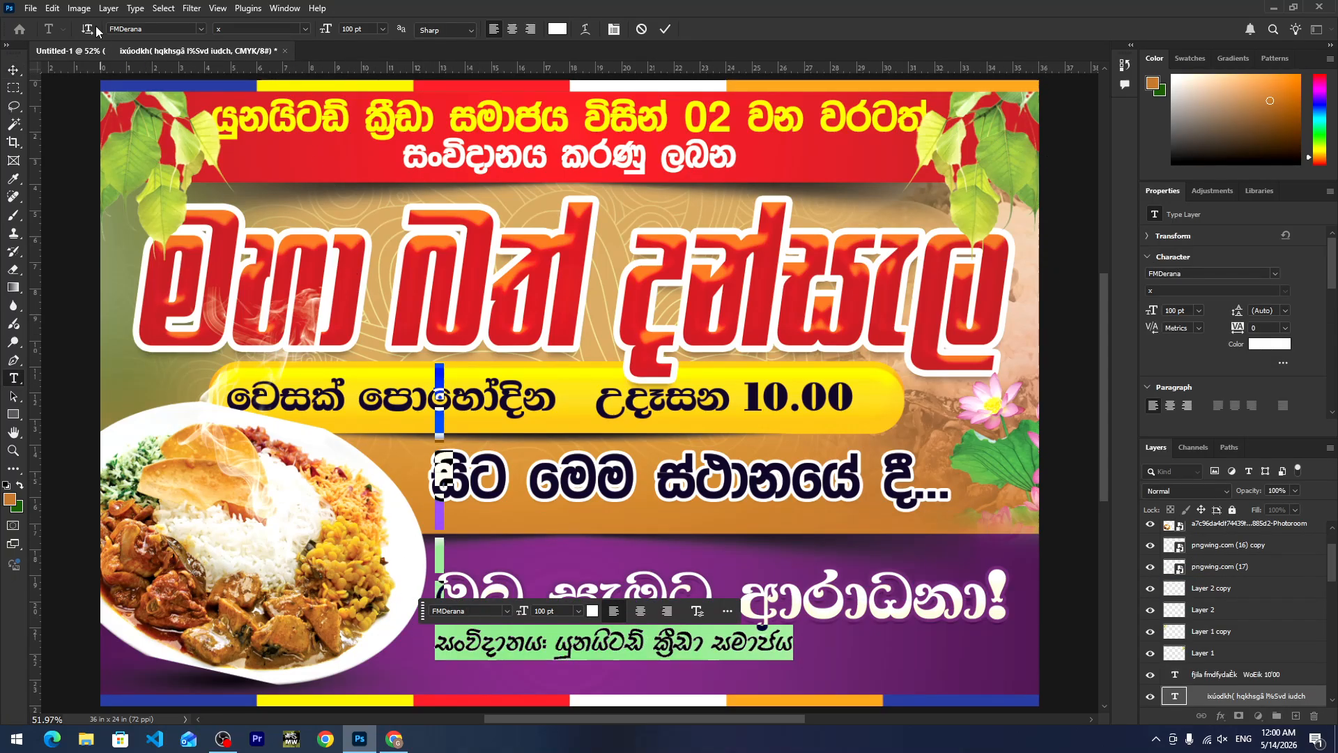
{"action": "left_click", "coordinate": [151, 26]}
{"action": "type", "text": "fm"}
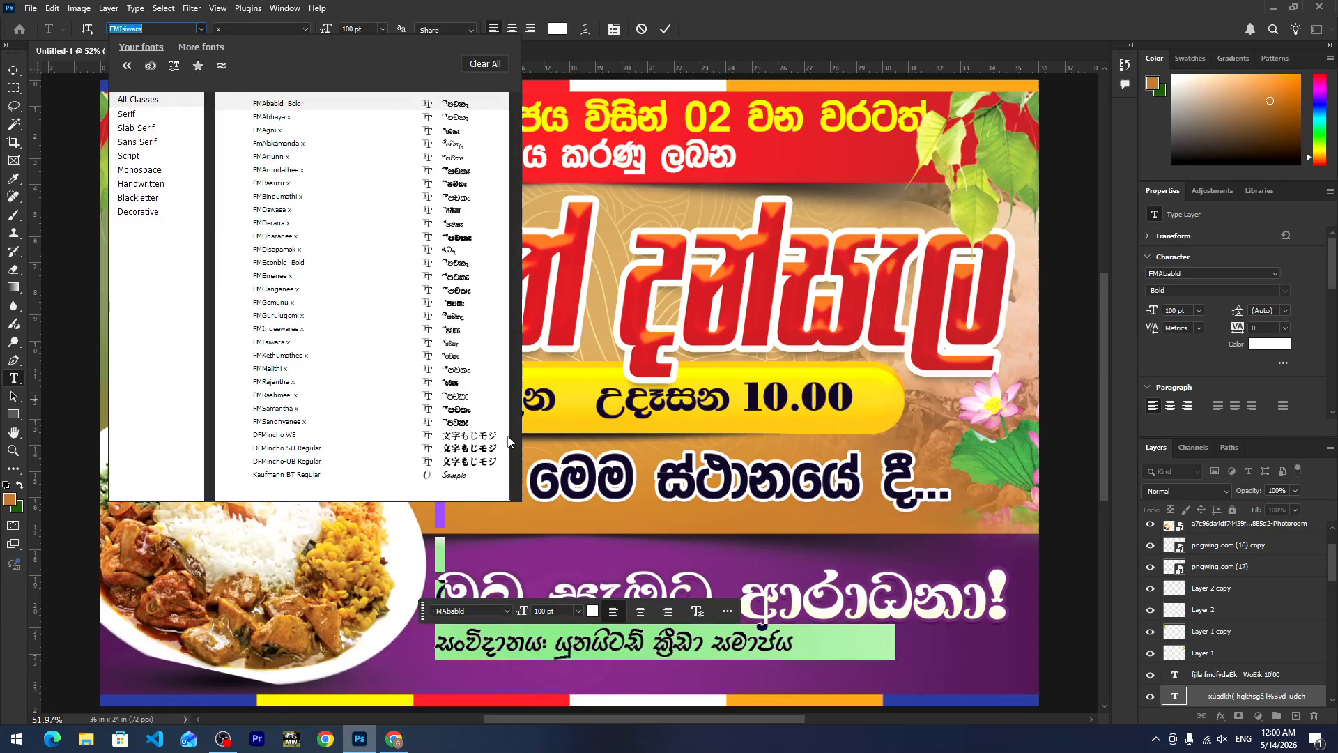
{"action": "left_click", "coordinate": [457, 395]}
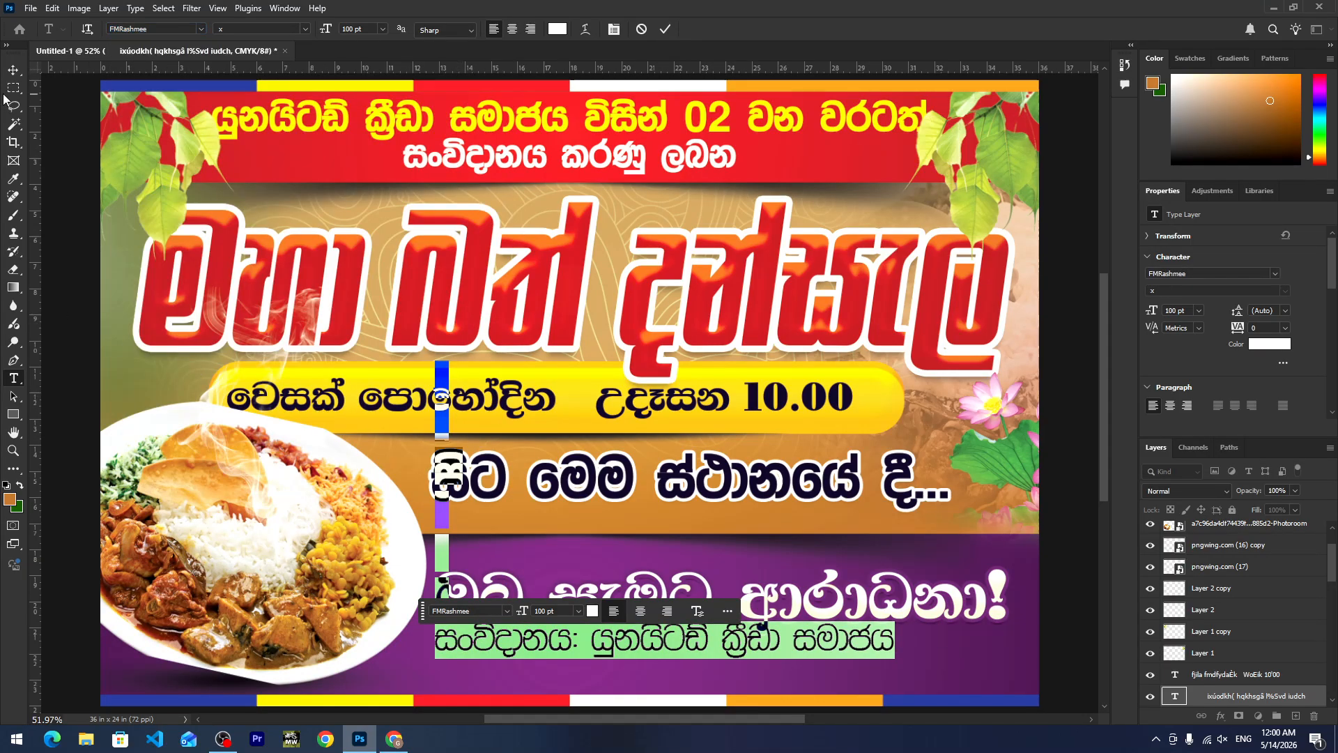
Nudge the organizer line slightly down, away from the invitation text, and deselect it.
{"action": "left_click", "coordinate": [14, 70]}
{"action": "key", "text": "shift+Down"}
{"action": "key", "text": "shift+Down"}
{"action": "key", "text": "shift+Down"}
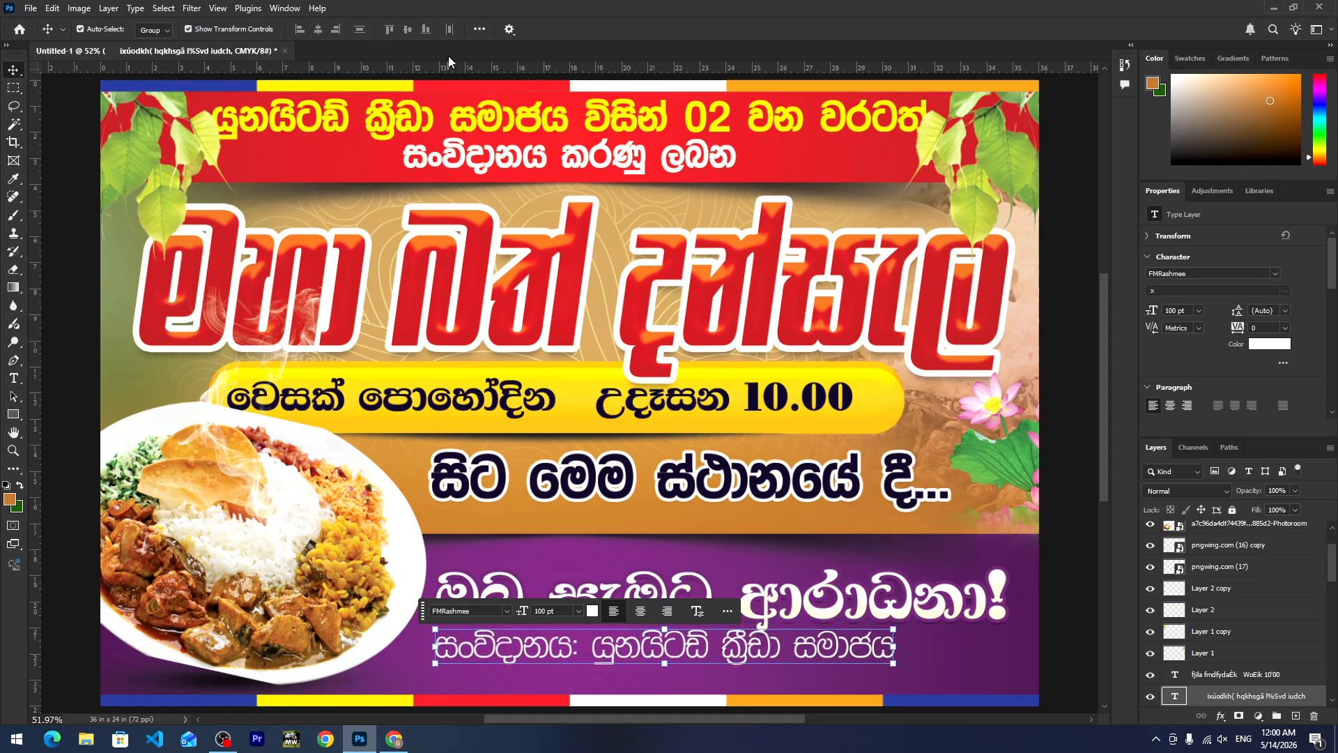
{"action": "key", "text": "ctrl+0"}
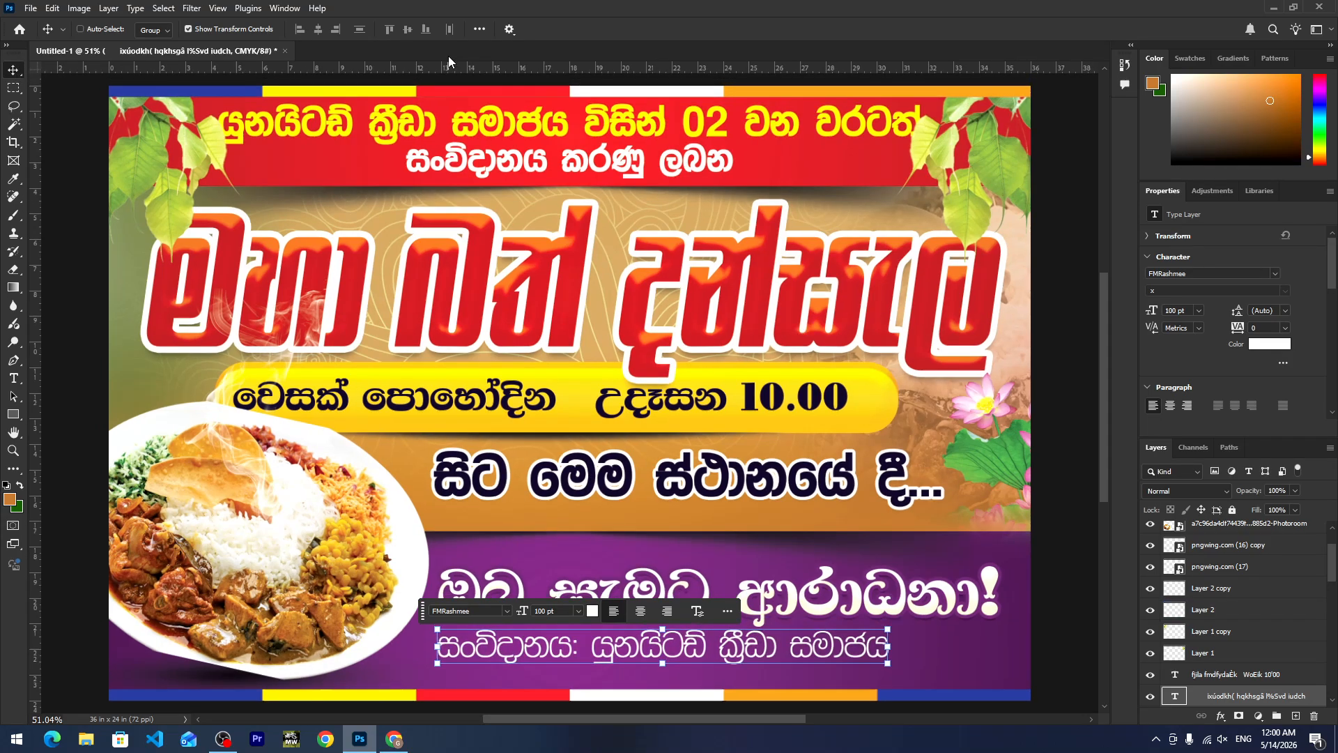
{"action": "scroll", "coordinate": [557, 132], "scroll_direction": "down", "scroll_amount": 1}
{"action": "left_click", "coordinate": [1049, 497]}
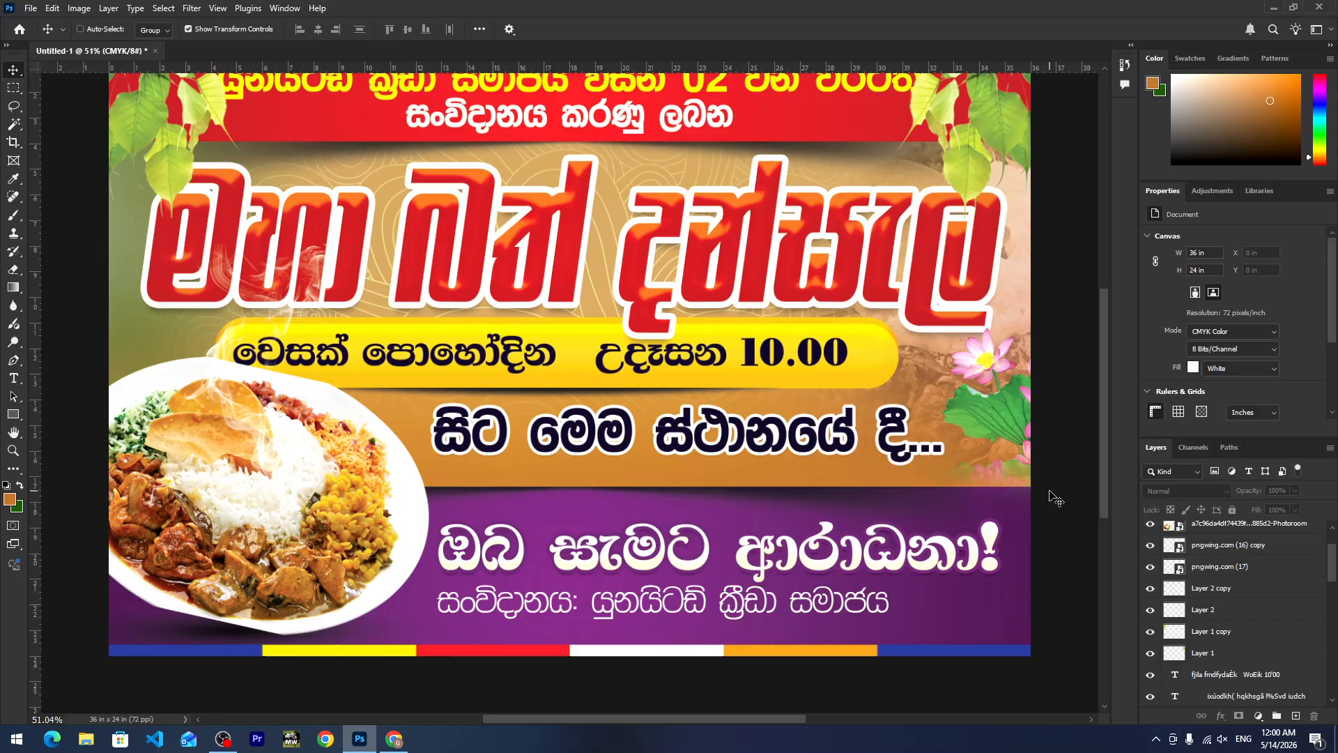
{"action": "key", "text": "ctrl+0"}
{"action": "scroll", "coordinate": [906, 481], "scroll_direction": "down", "scroll_amount": 3}
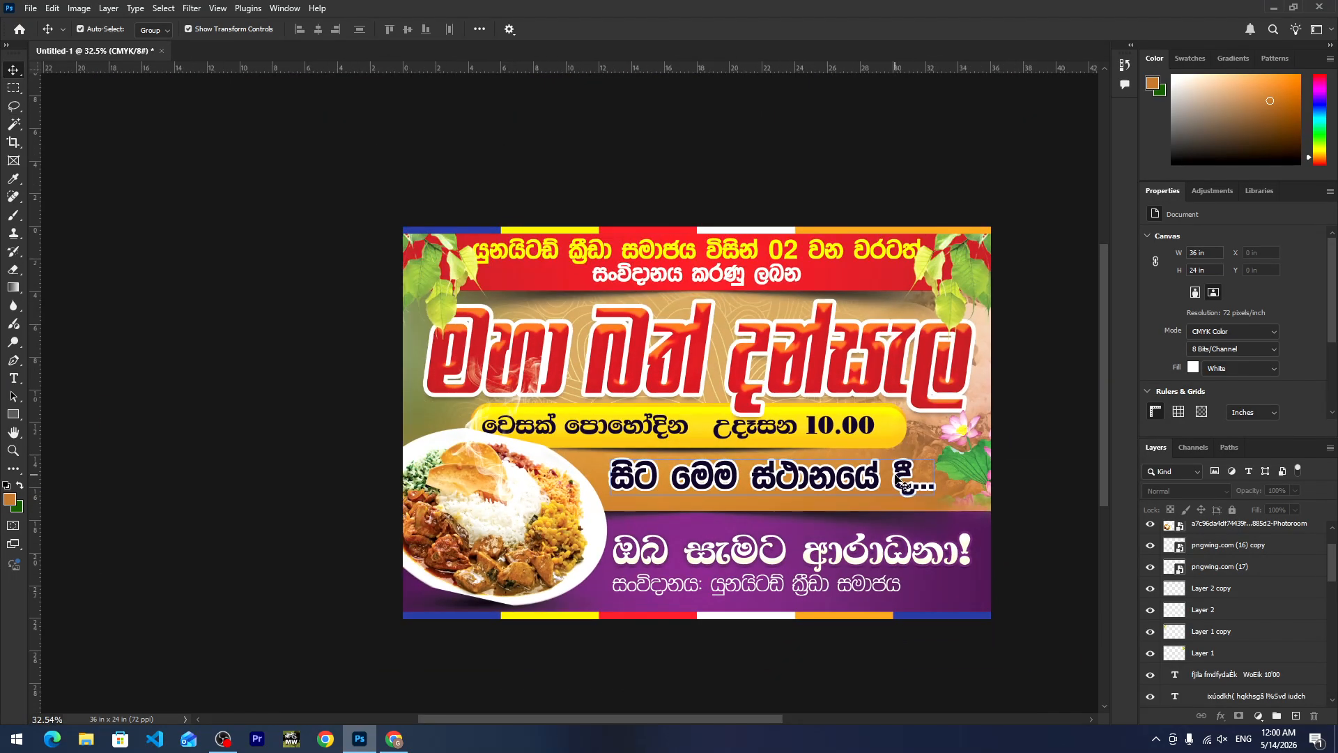